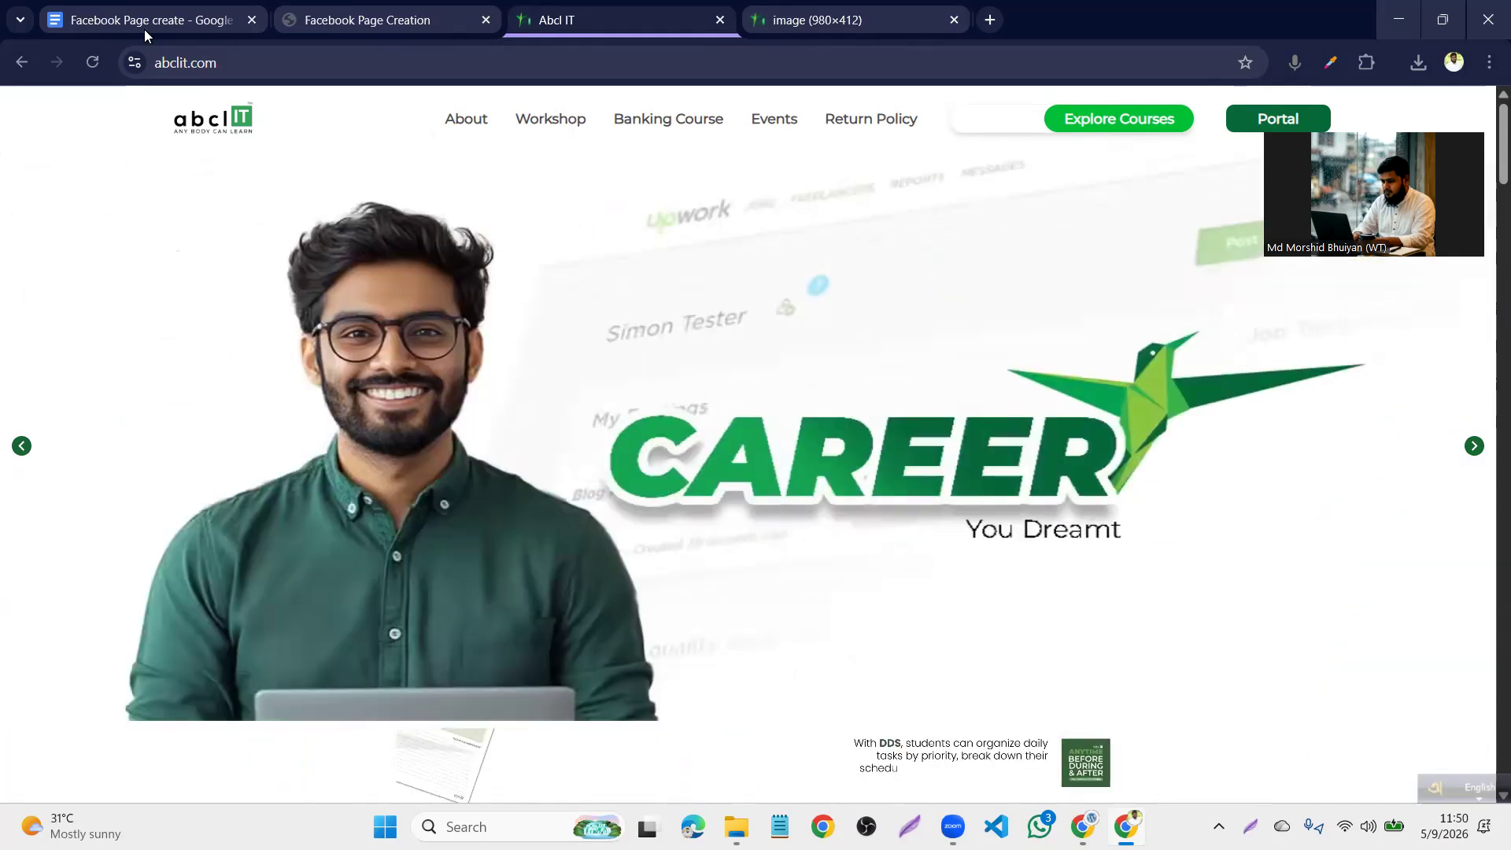
Close the image and Abcl IT tabs, then open Facebook from the new-tab shortcuts
click(188, 6)
key(ctrl+Tab)
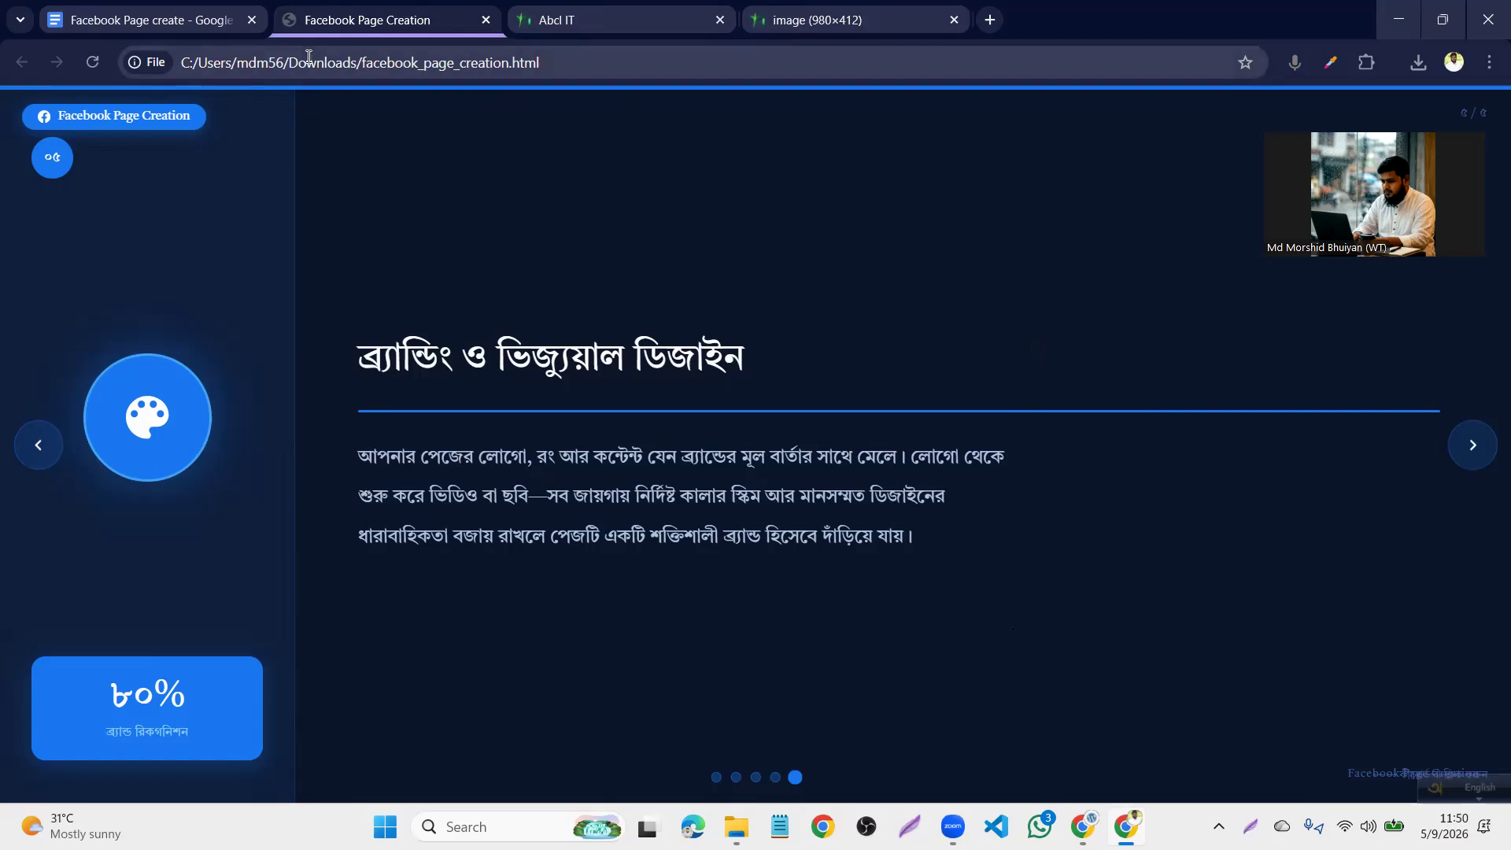
click(994, 20)
click(954, 20)
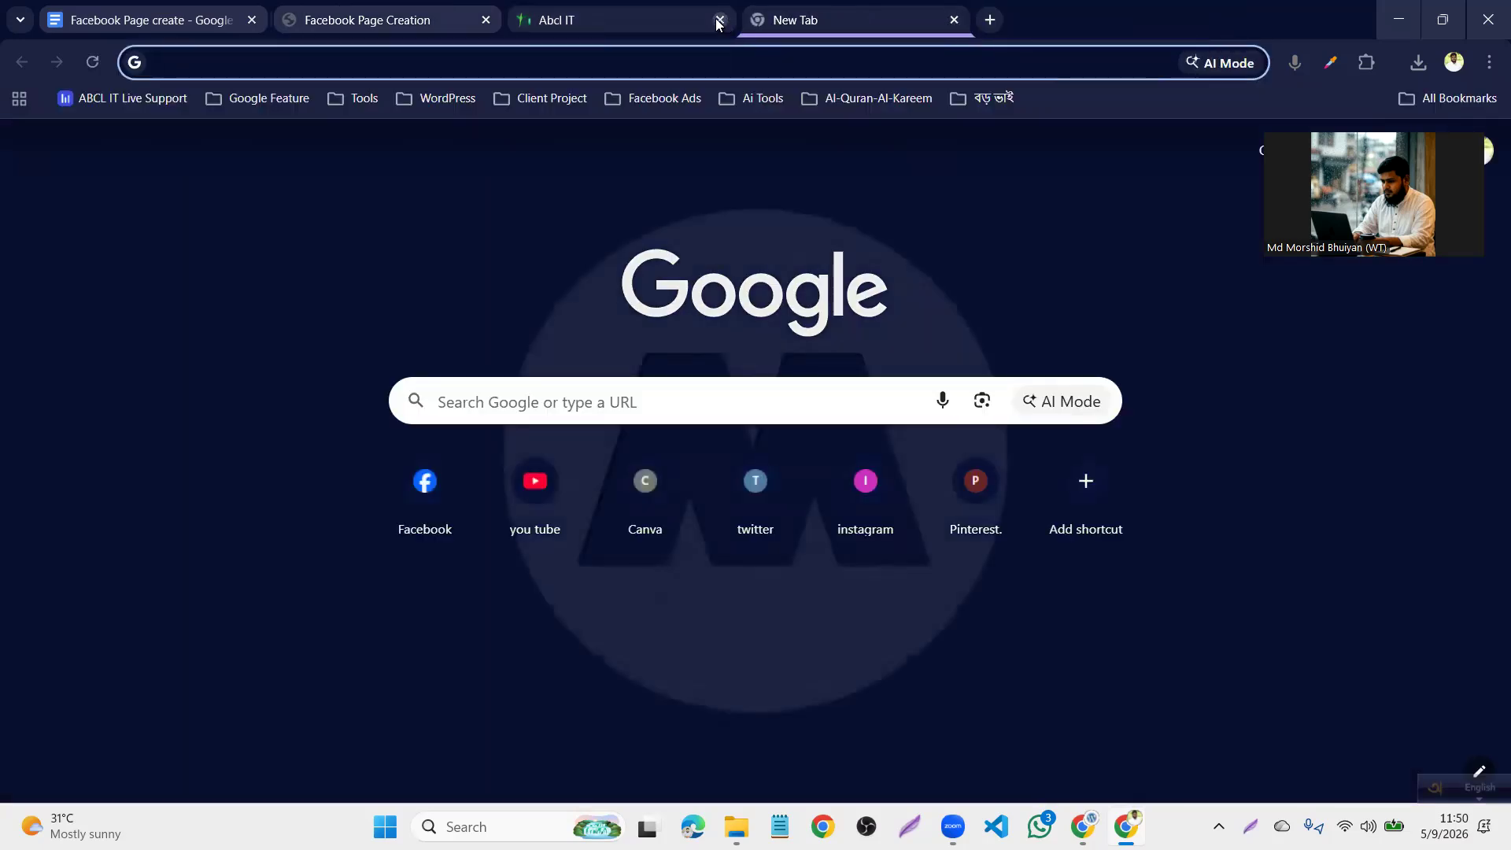
click(719, 20)
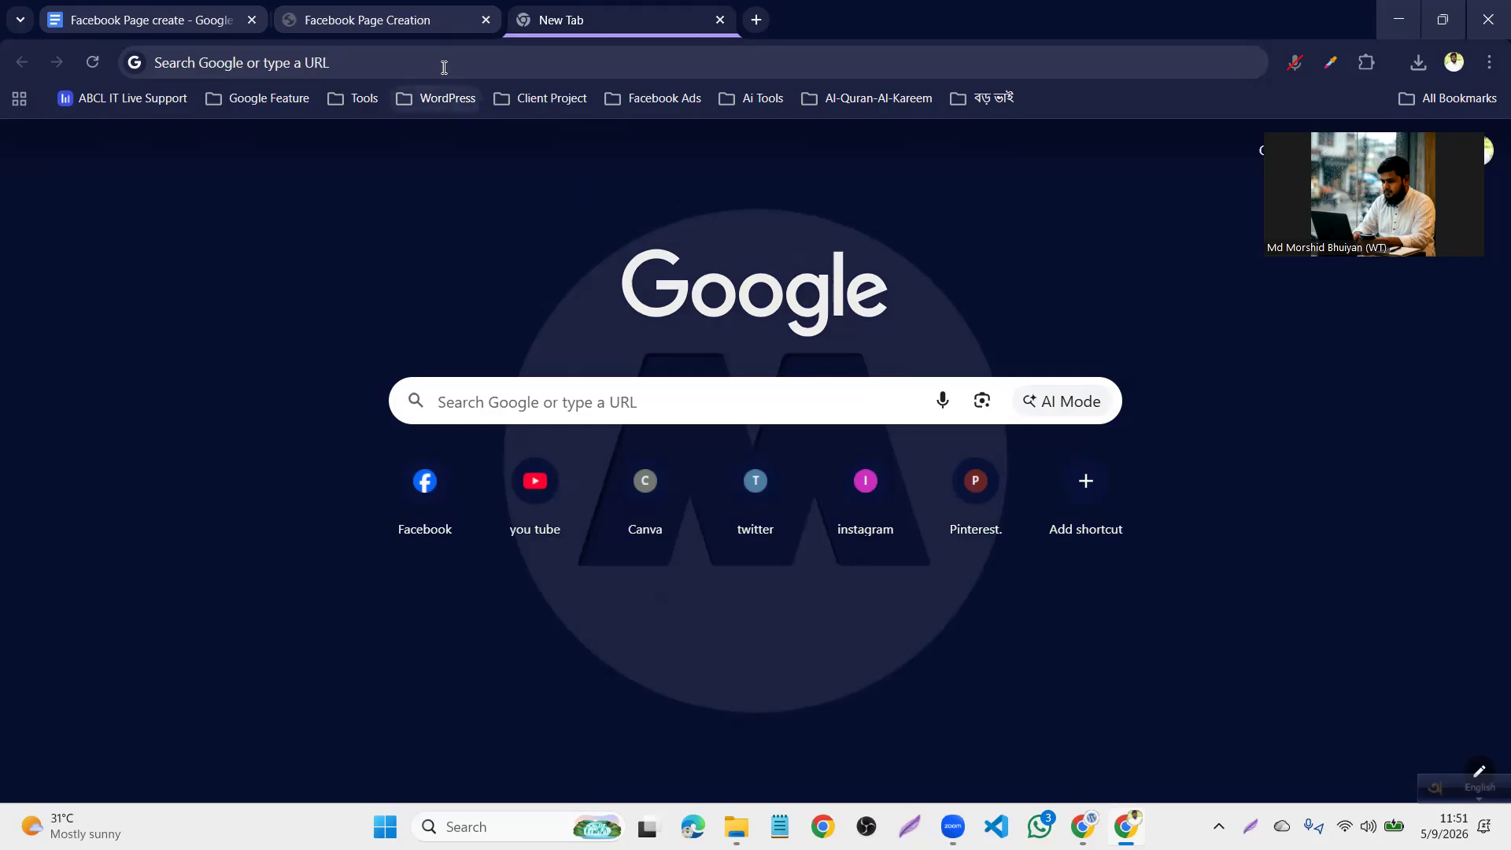
click(421, 502)
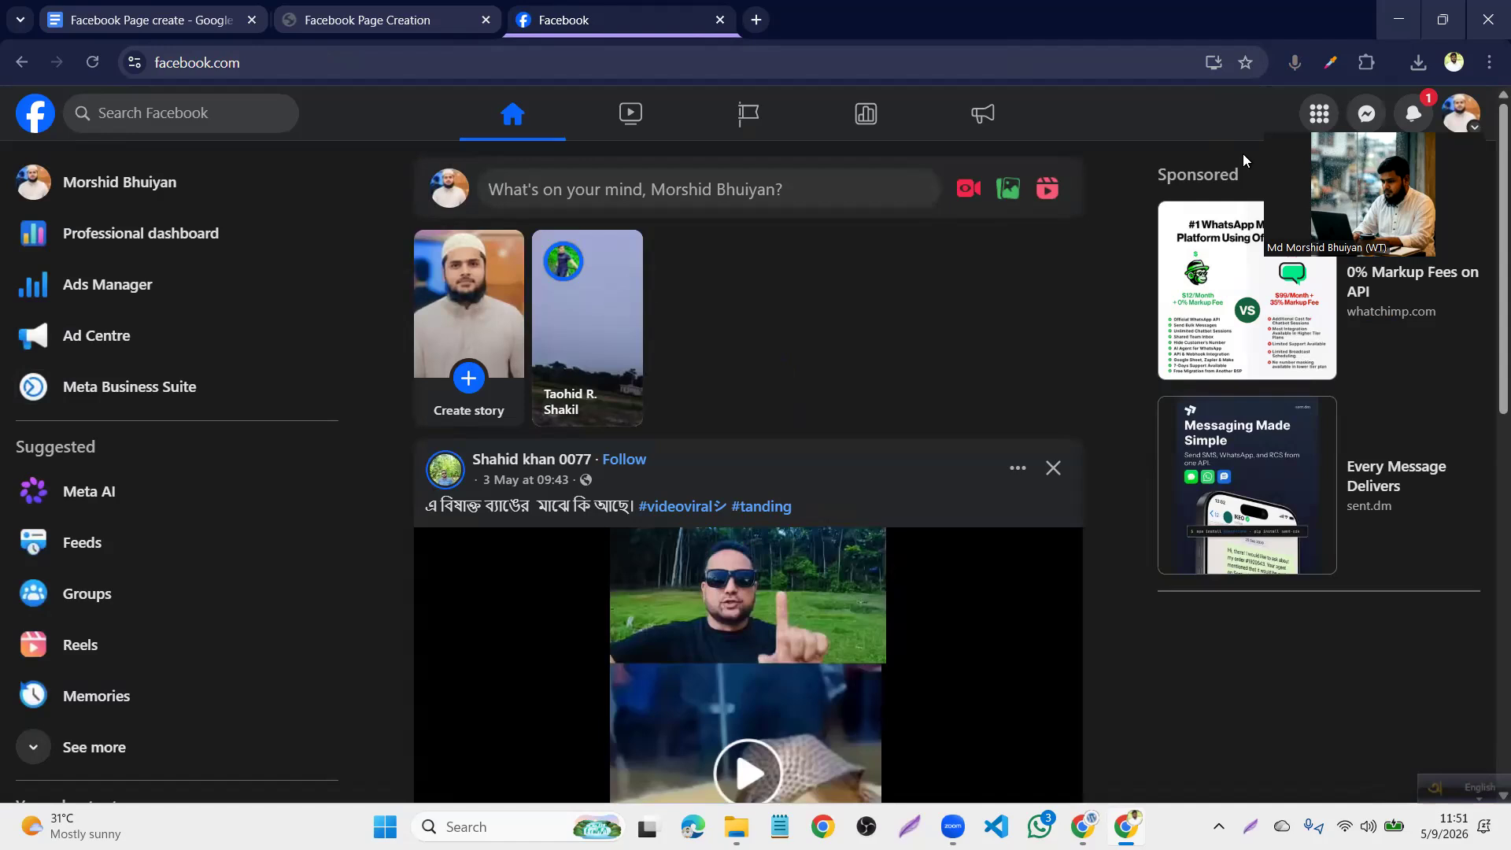
Switch to the other personal profile and start Create Page from the Pages list
click(1457, 120)
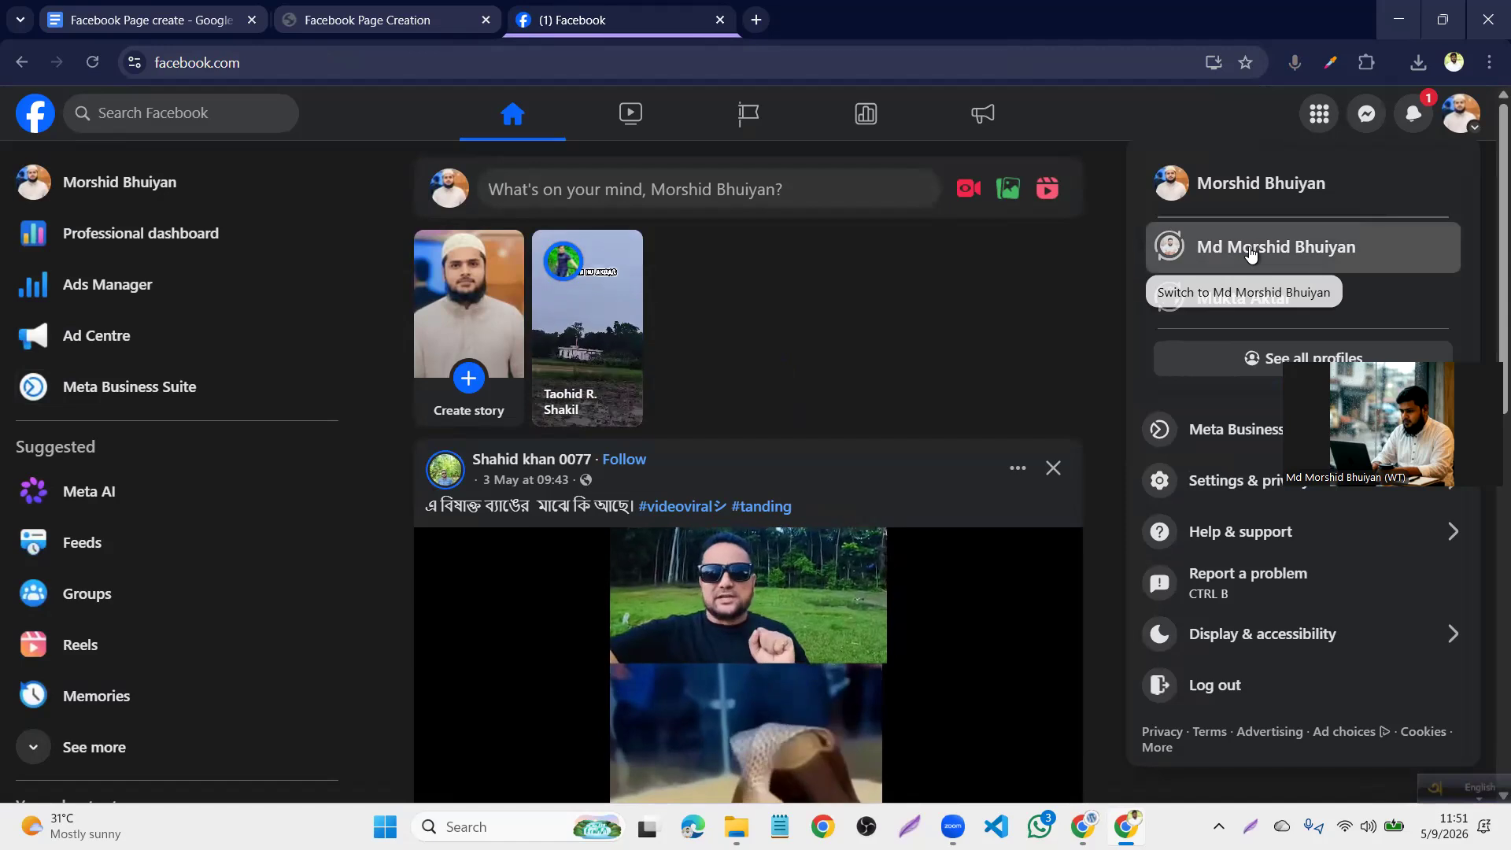
click(1251, 250)
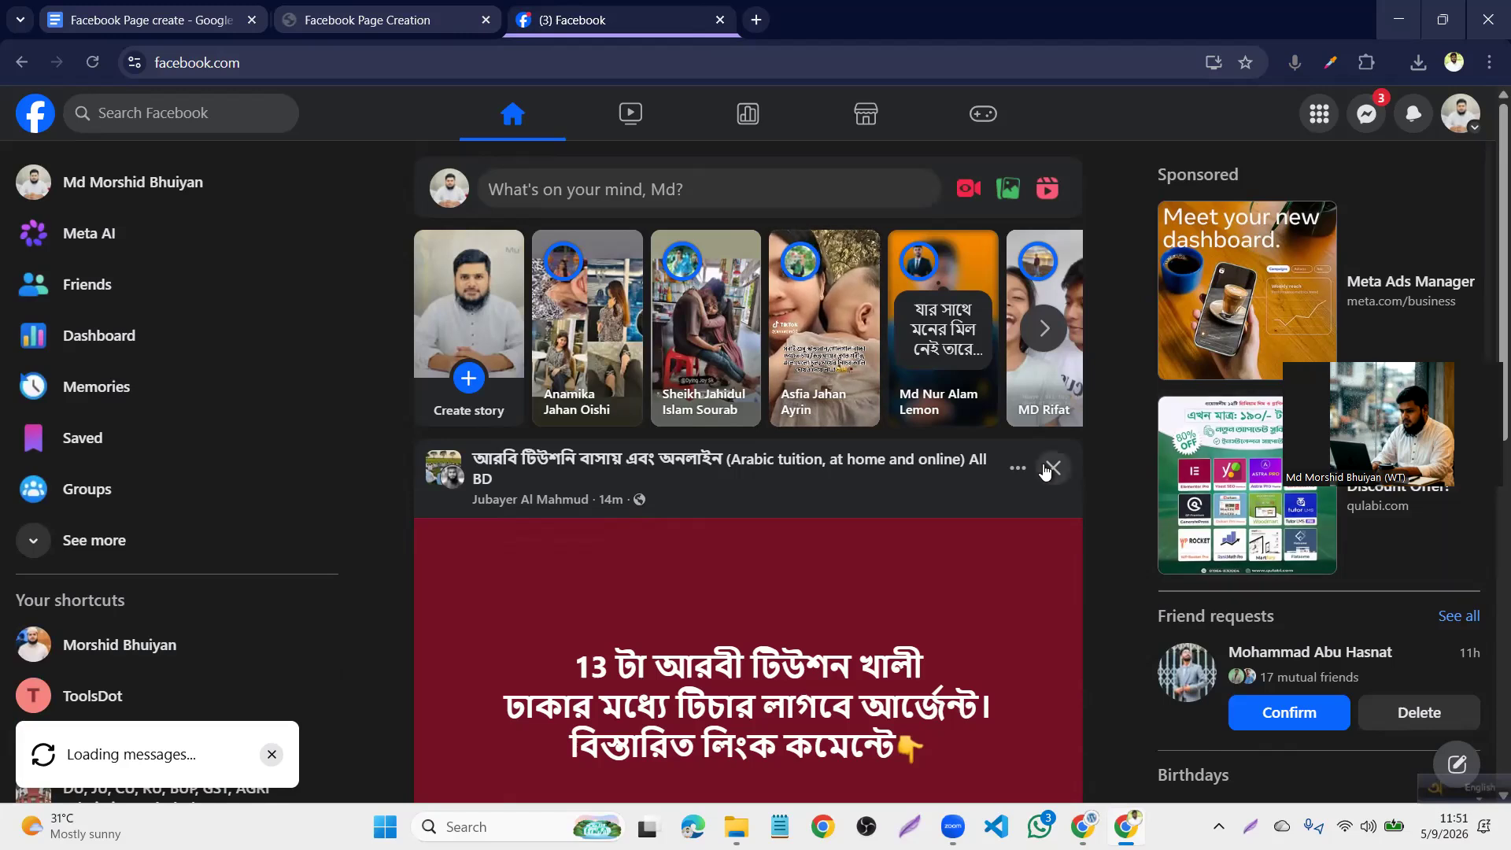
click(81, 539)
scroll(81, 533, down, 2)
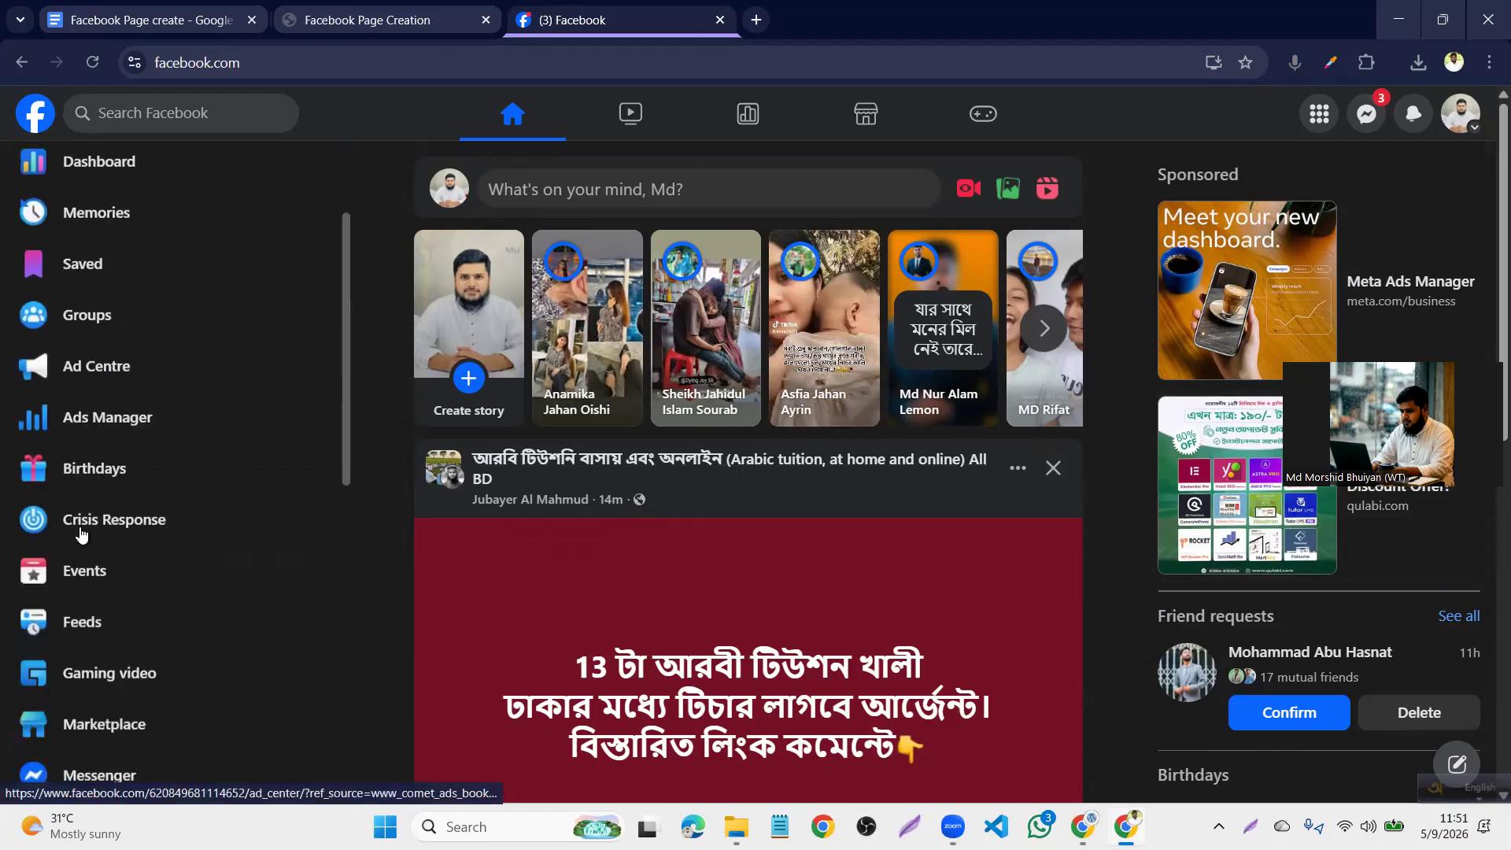
scroll(81, 533, down, 5)
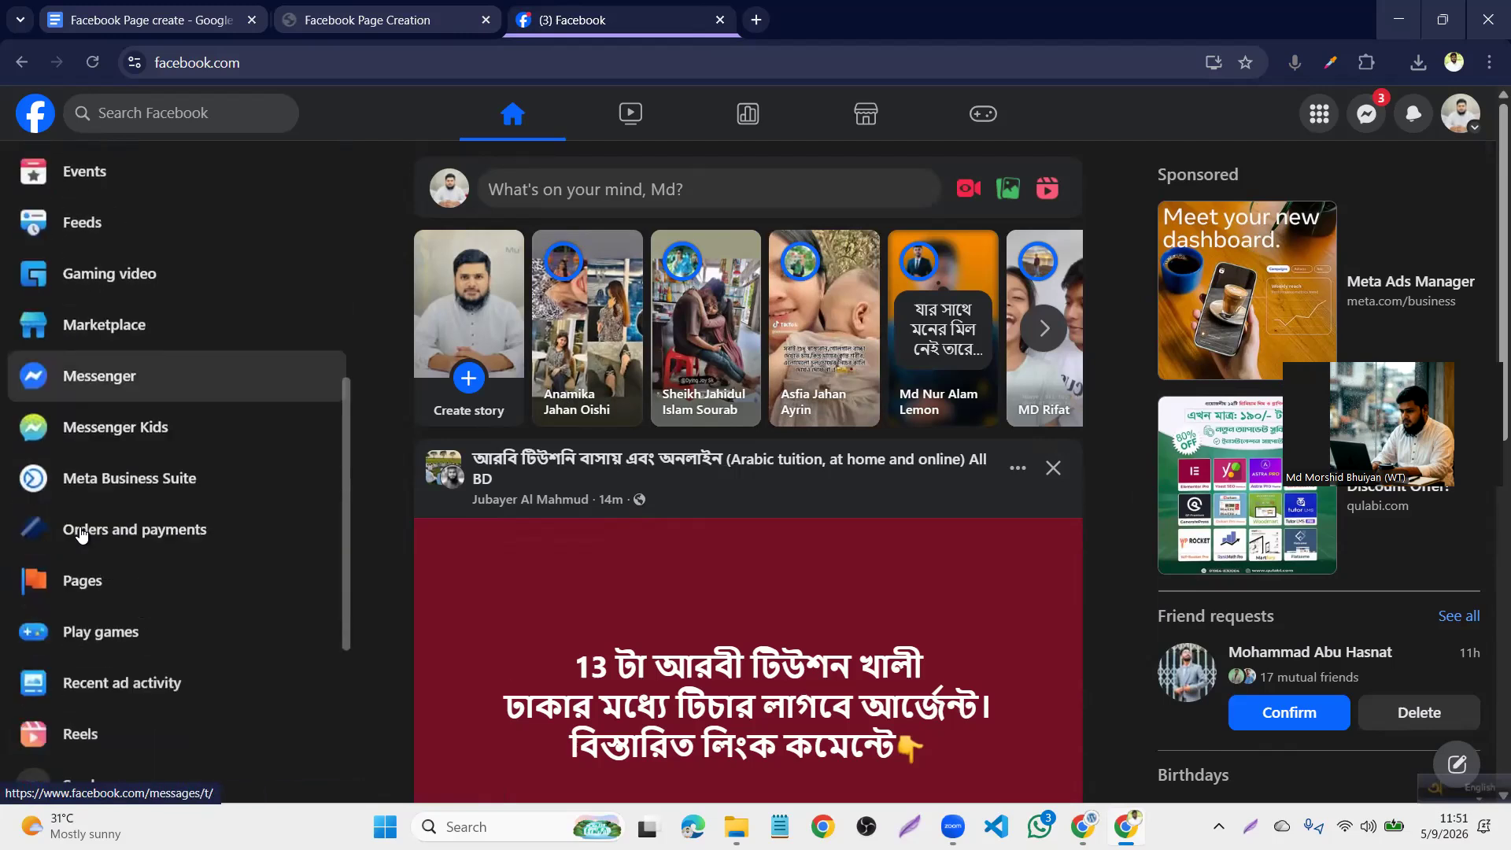
scroll(79, 532, down, 3)
click(138, 346)
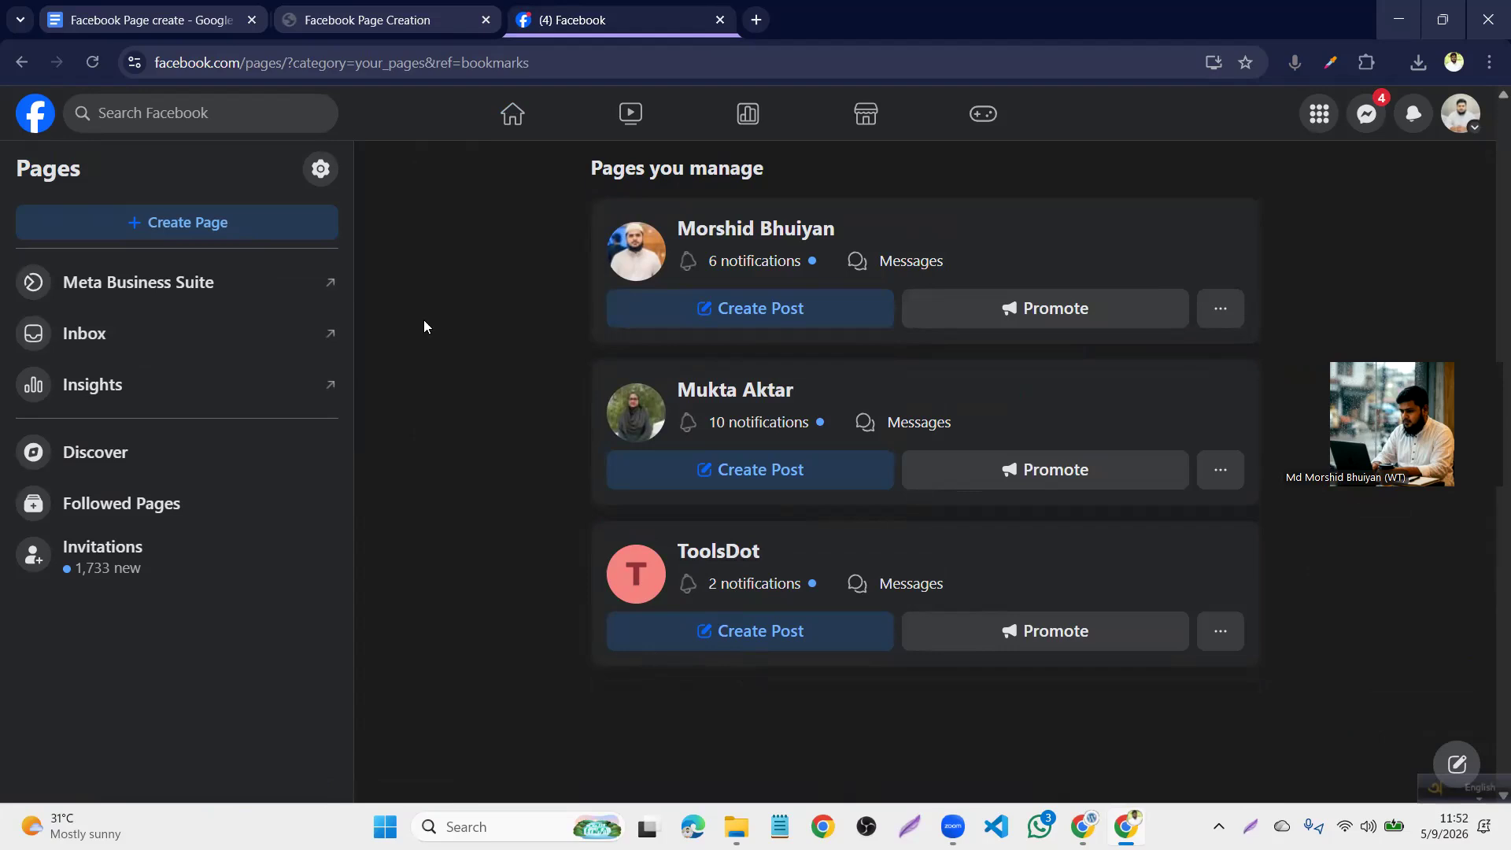
click(290, 232)
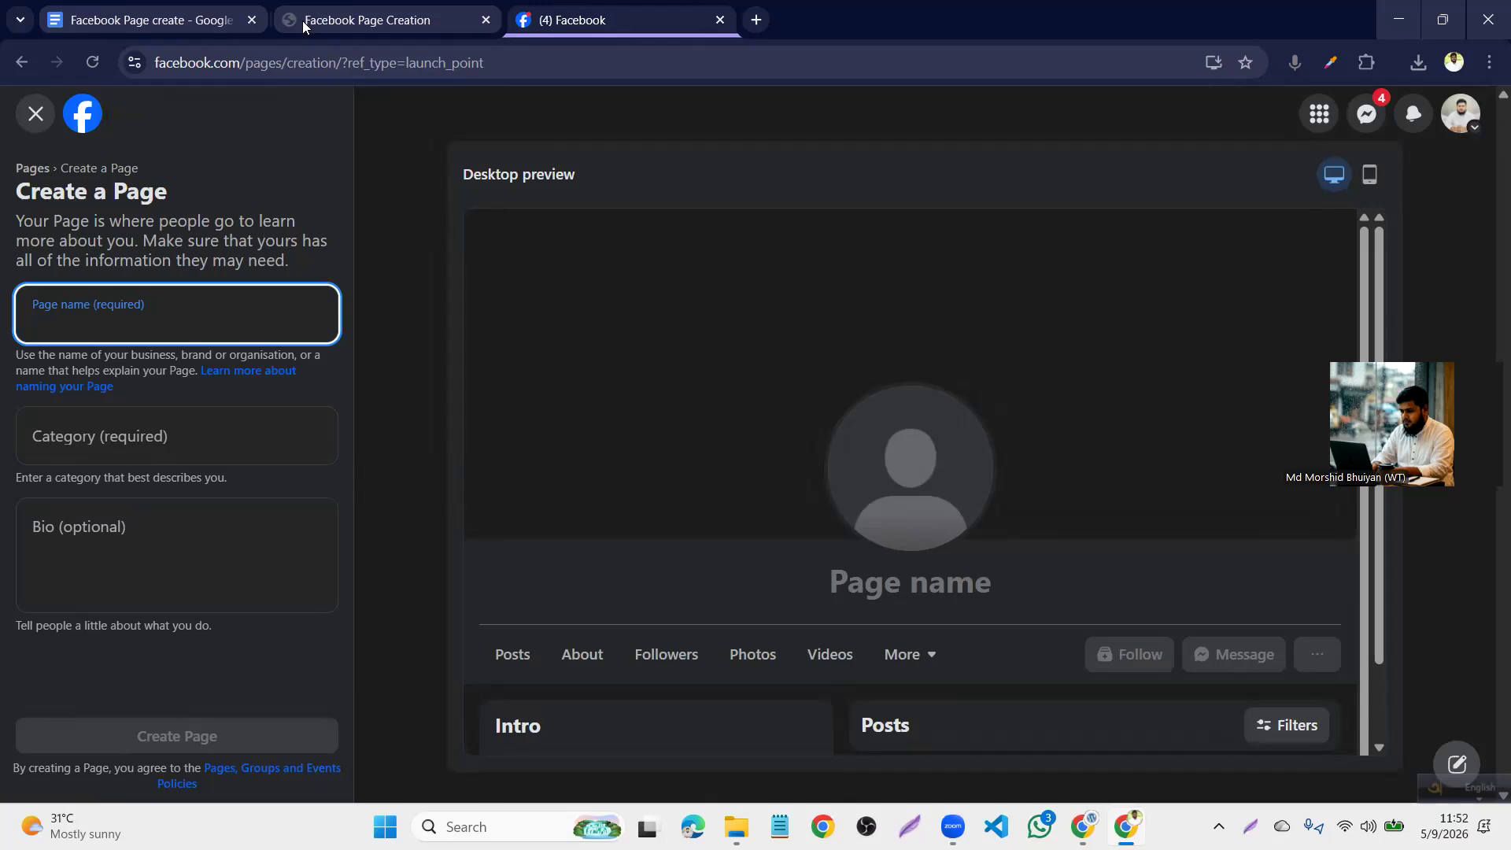
click(214, 24)
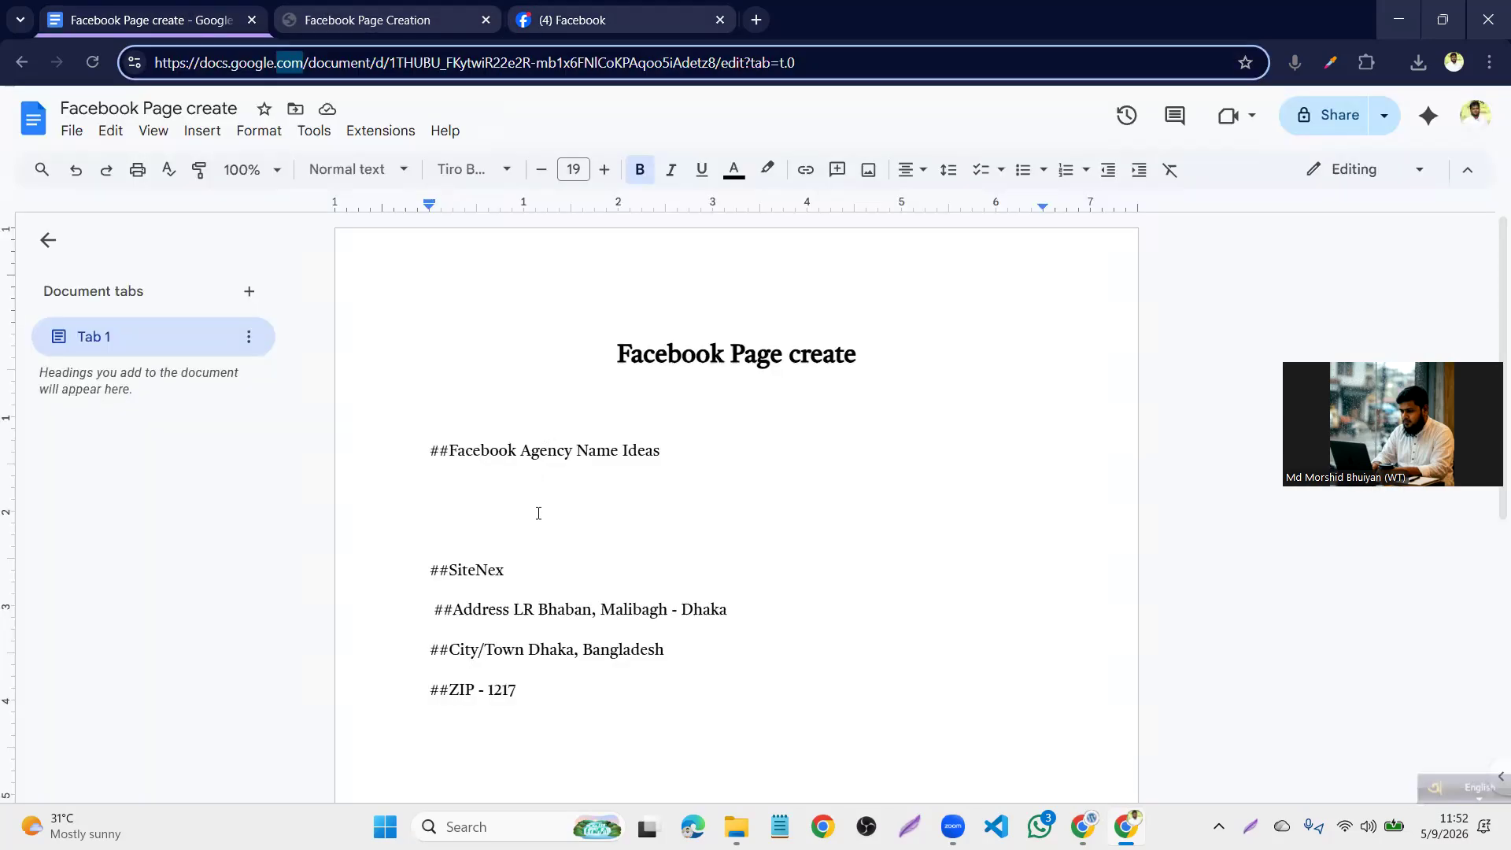
Pick out the SiteNex name idea in the Google Docs notes, then return to Create a Page
drag(449, 569, 505, 568)
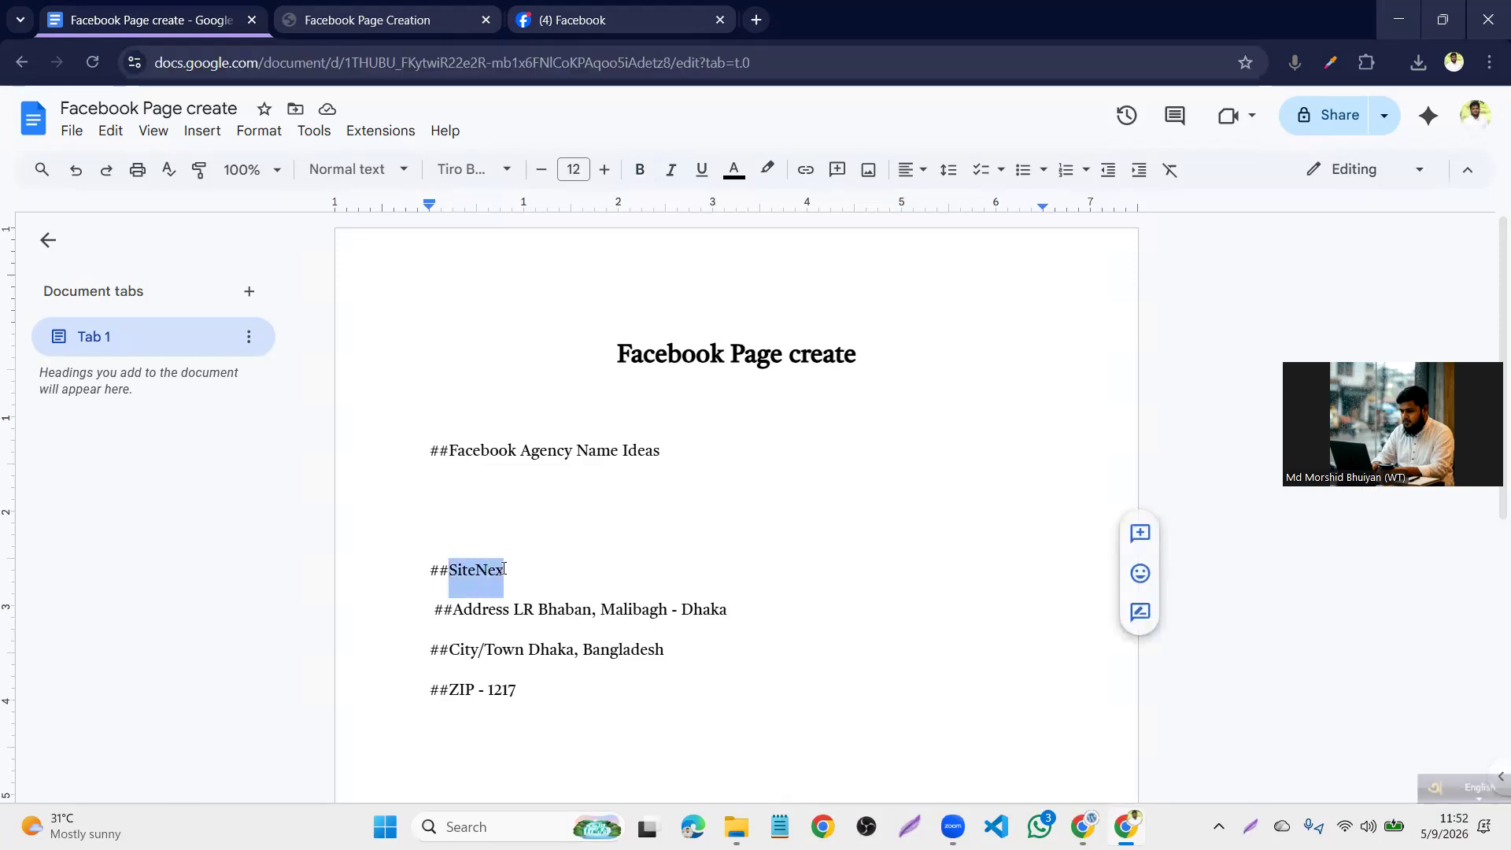
click(410, 7)
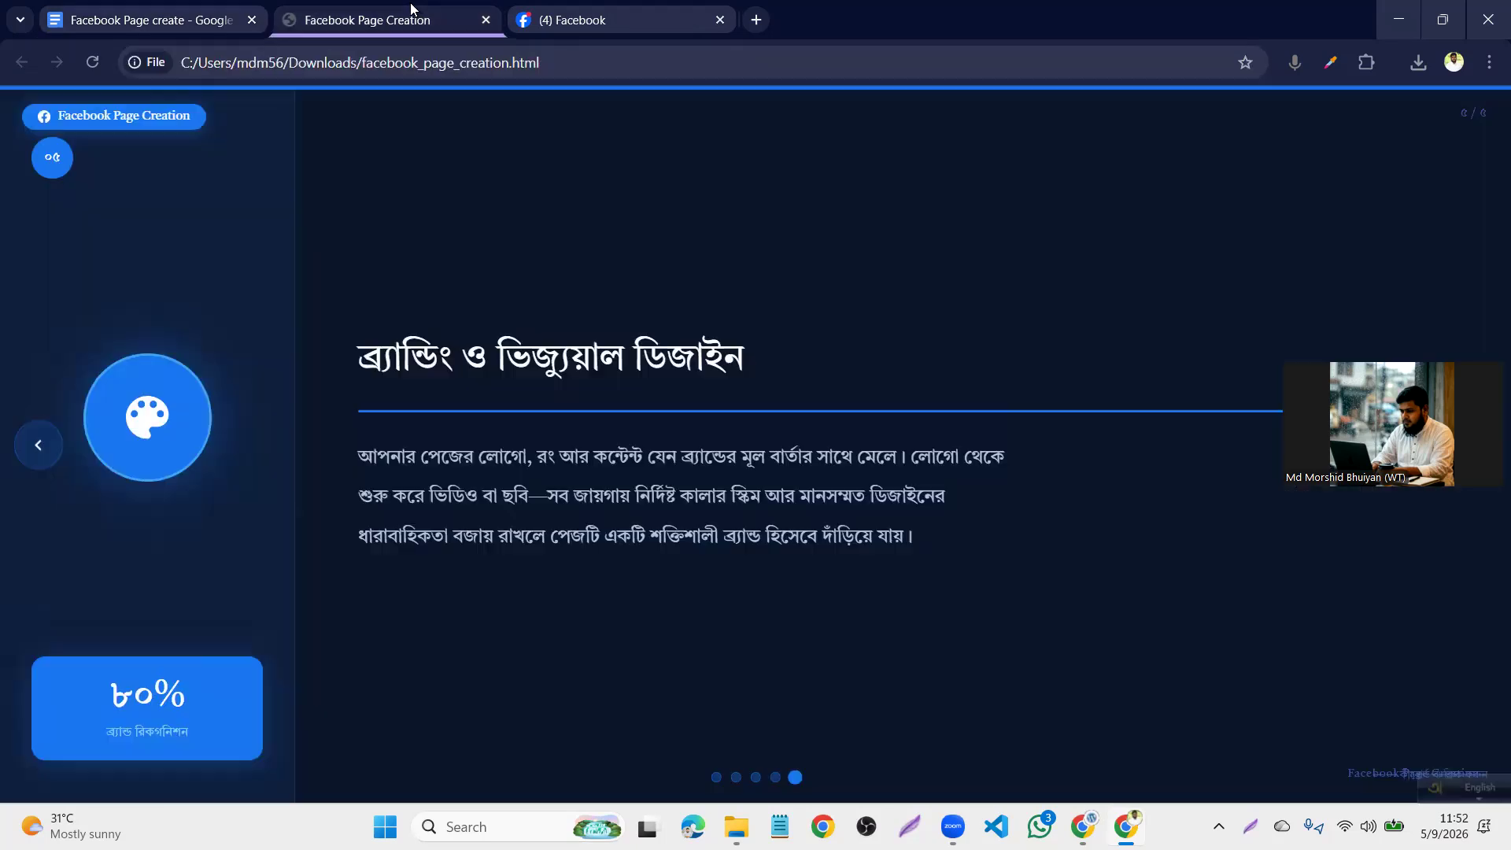
click(176, 19)
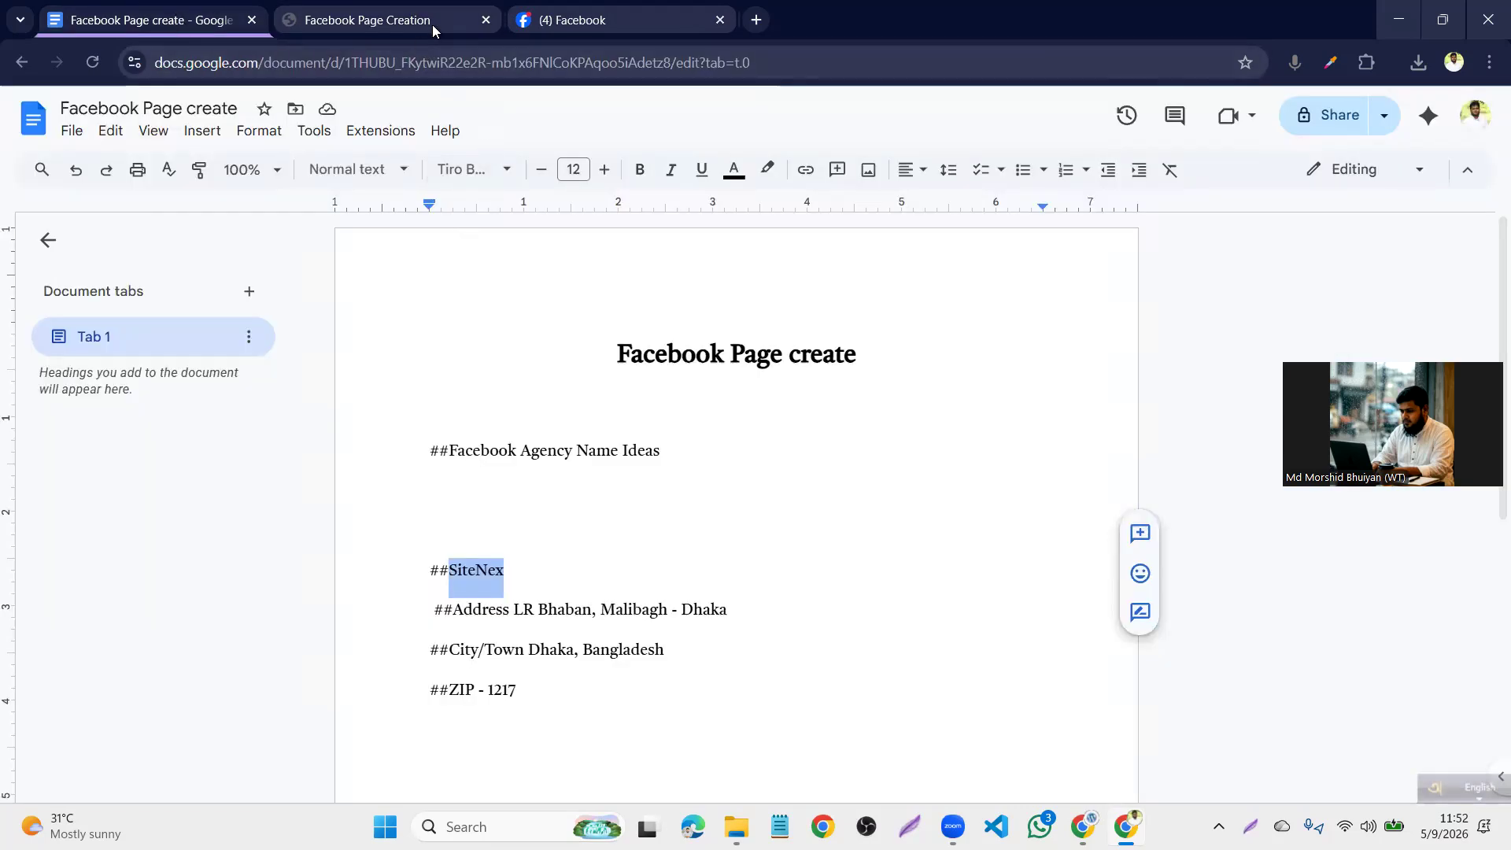
click(521, 23)
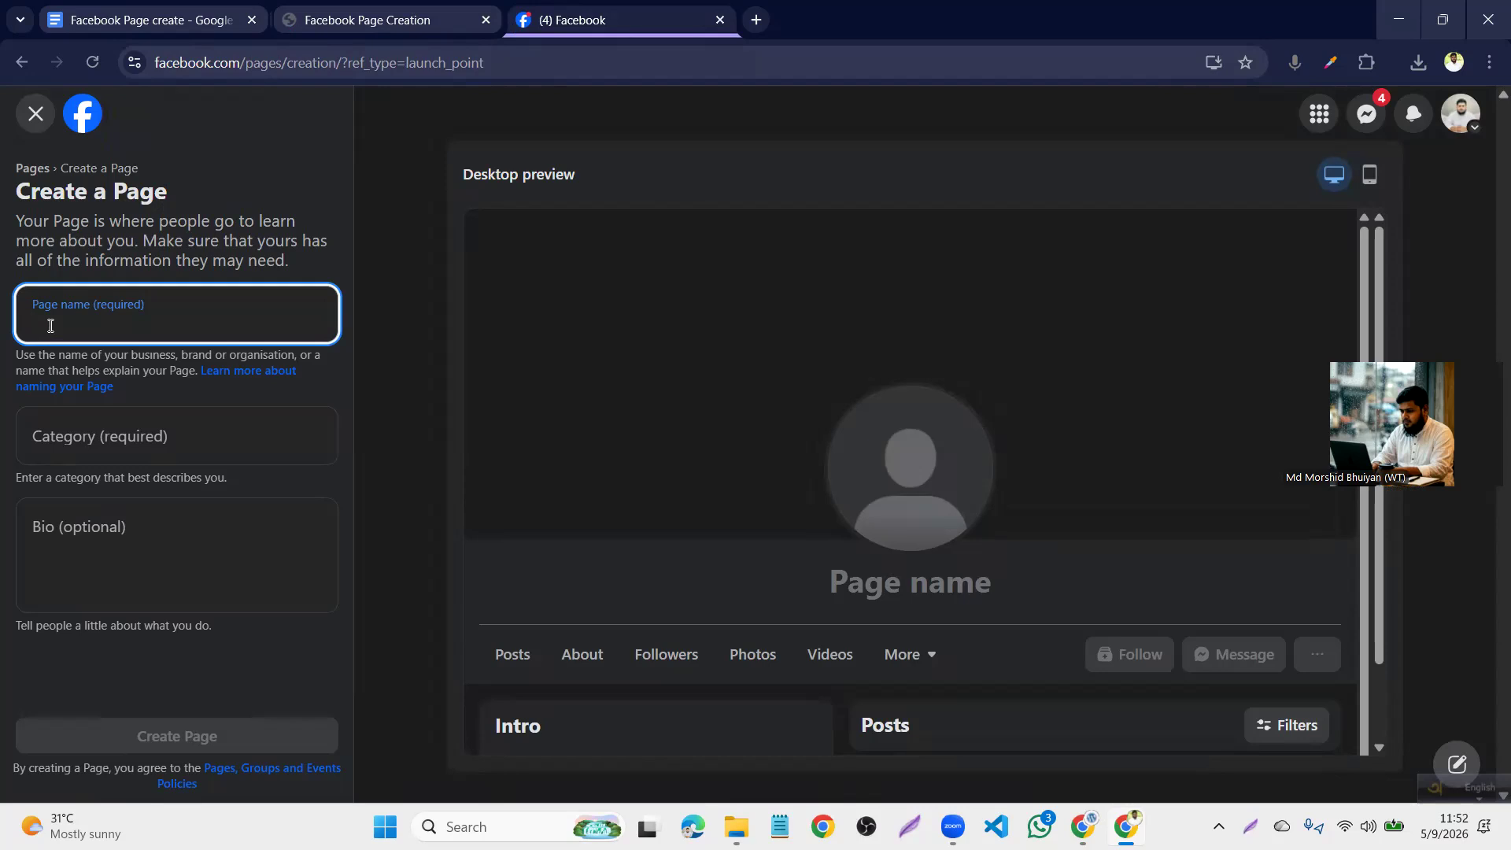
Enter 'Site Nex' as the new Page's name, correcting the typed text
text(SiteNex)
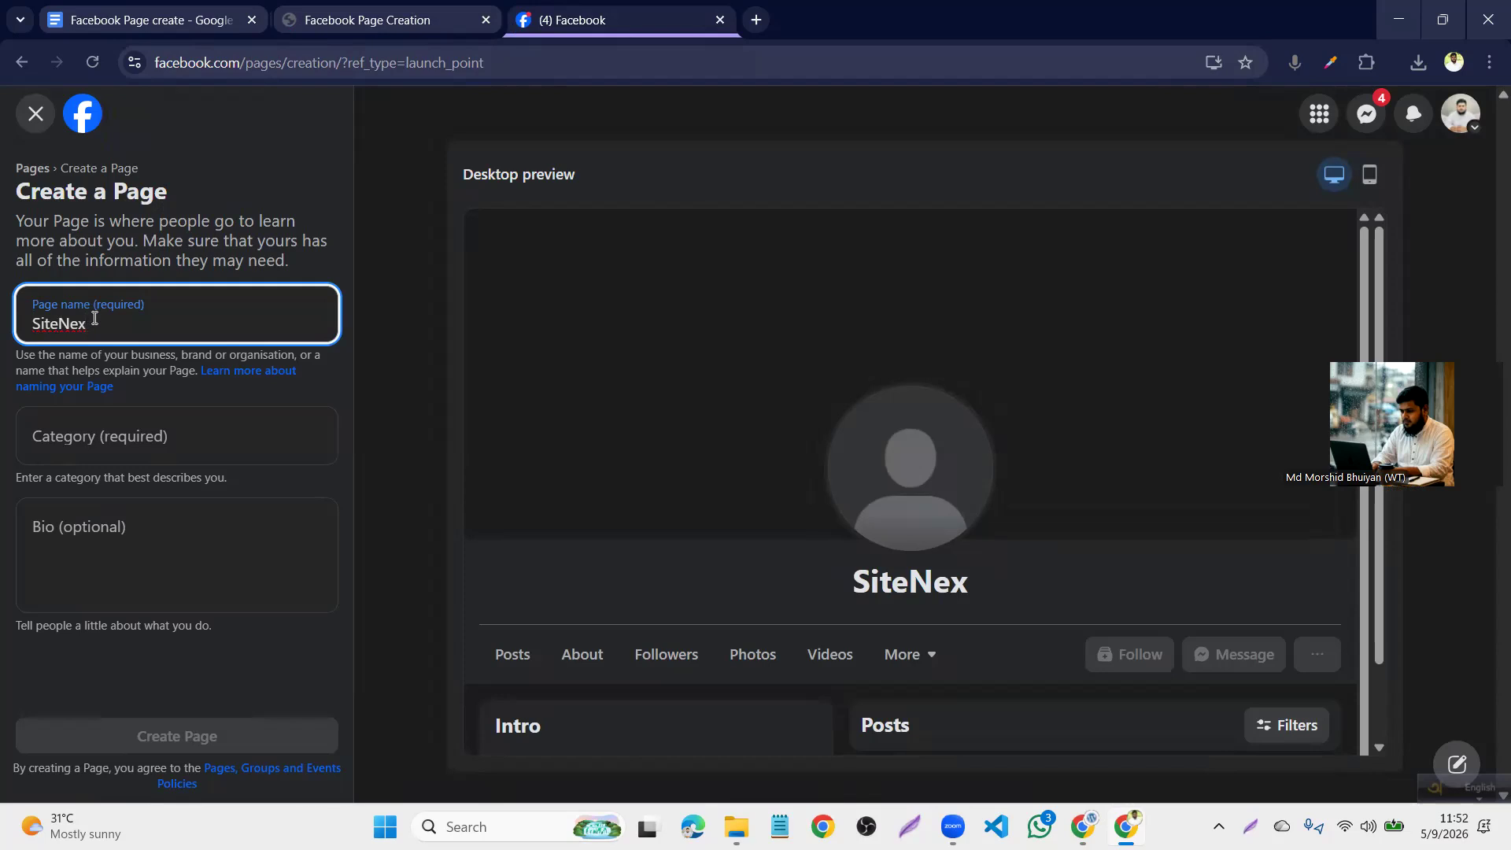
click(35, 322)
text(Wp)
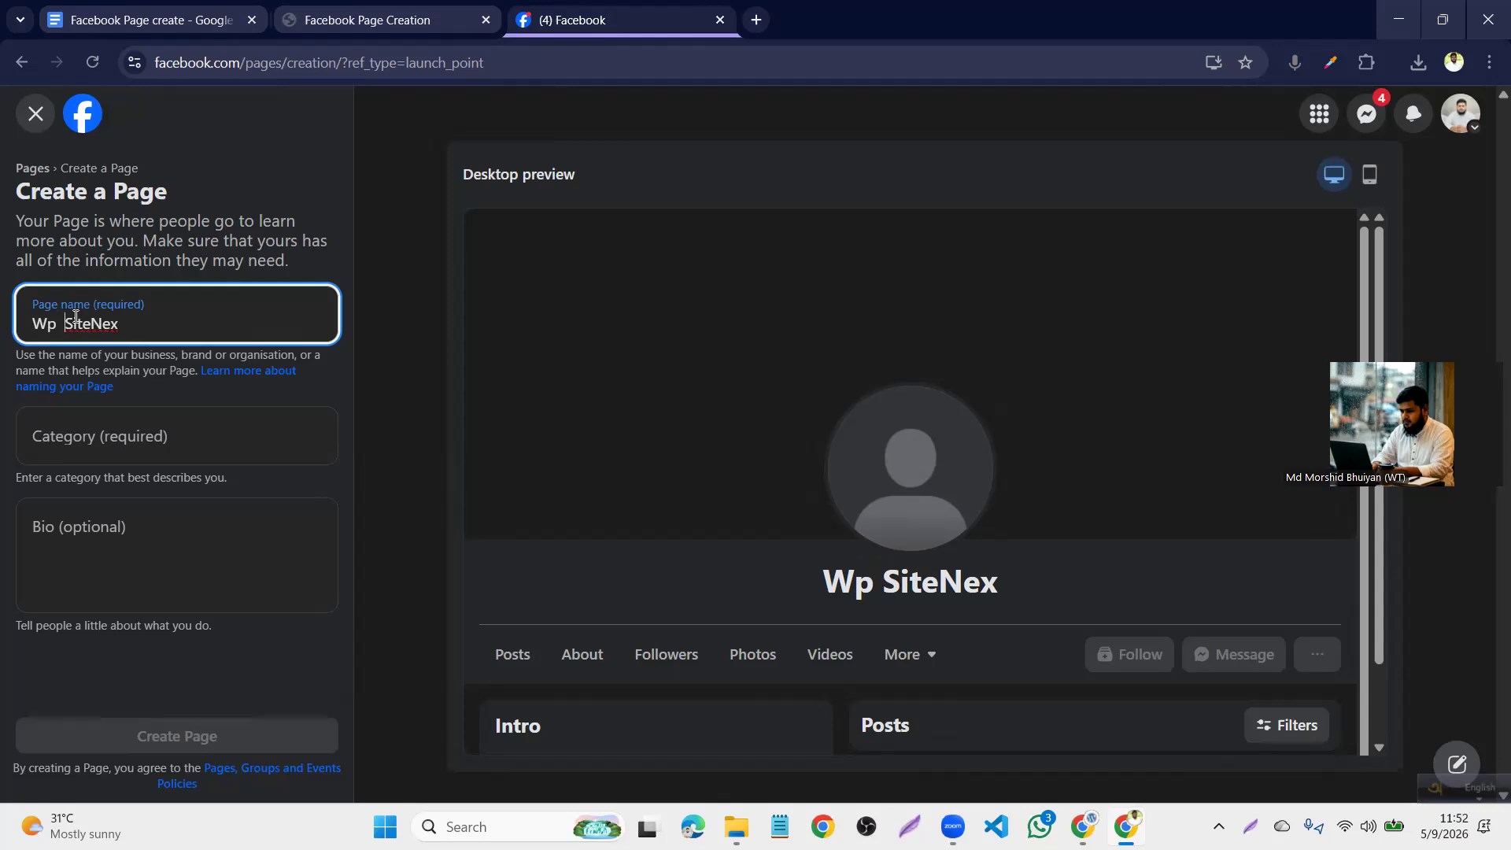
key(BackSpace)
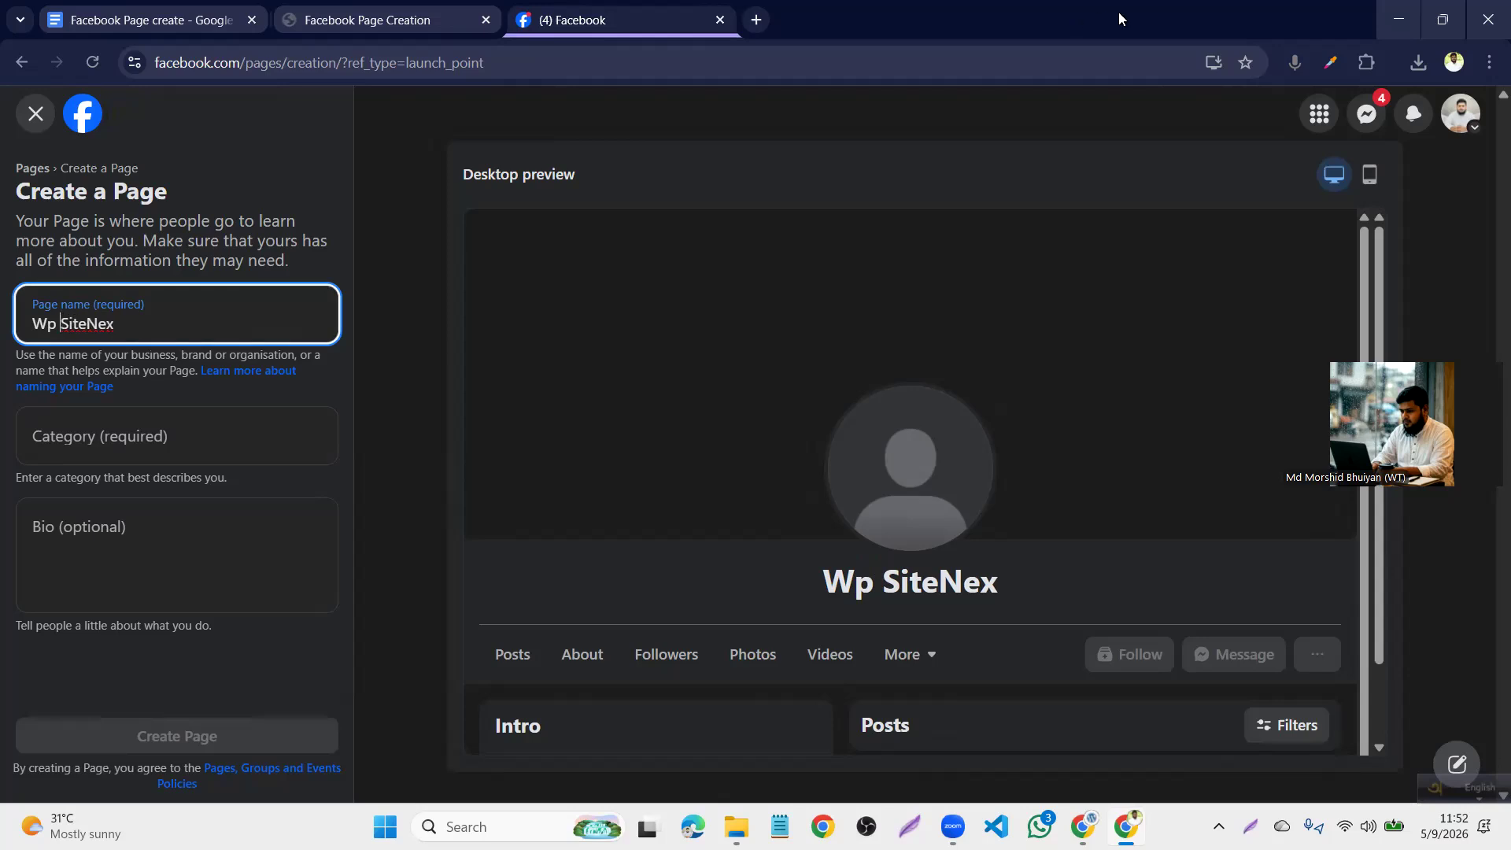
click(89, 332)
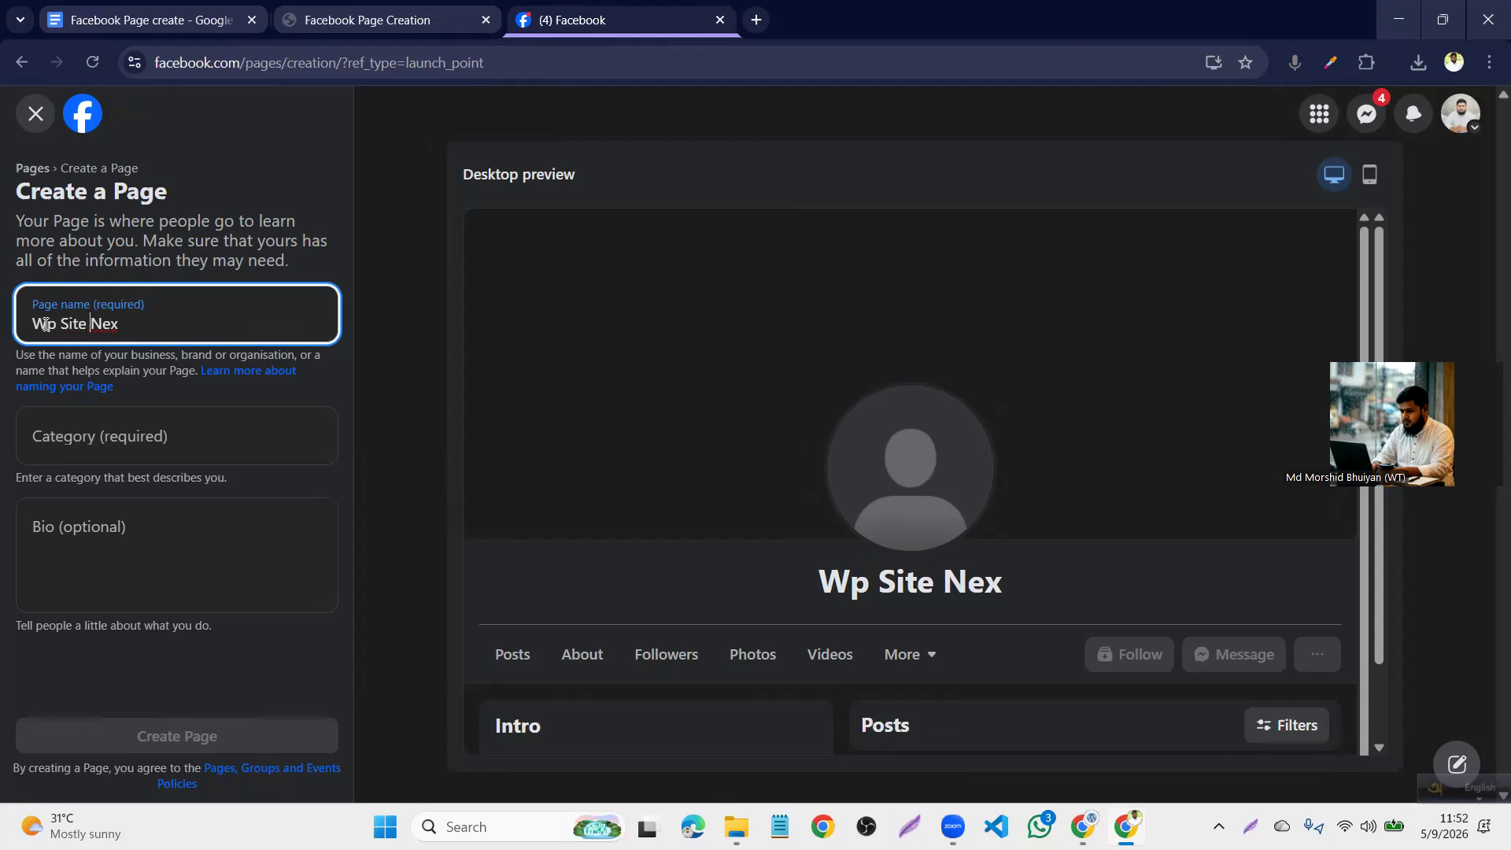
click(62, 324)
key(BackSpace)
key(BackSpace)
key(BackSpace)
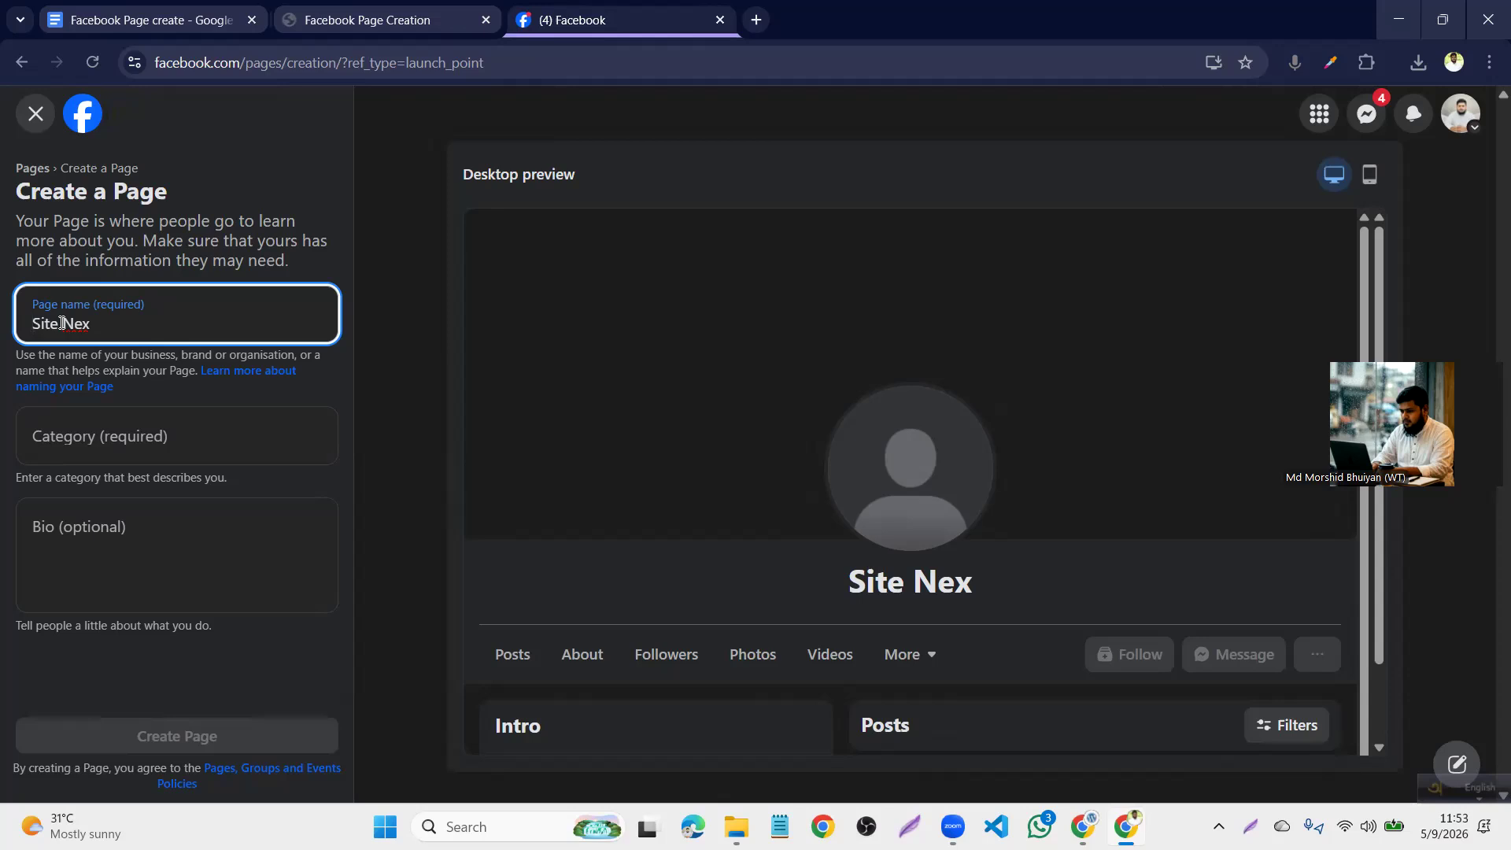
click(172, 438)
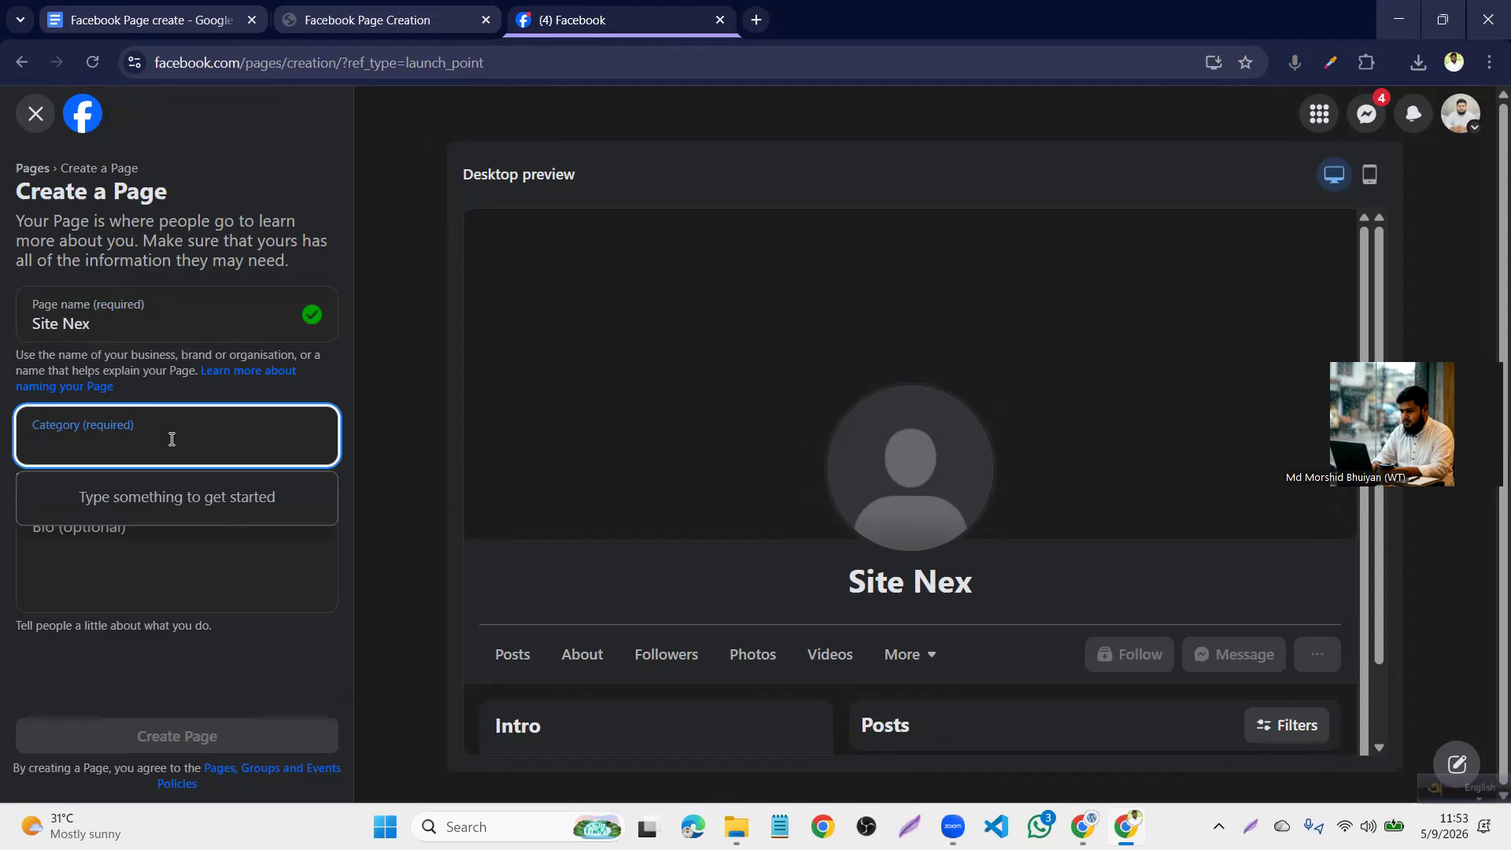
Type 'web' in Category and choose Web designer from the suggestions
text(d)
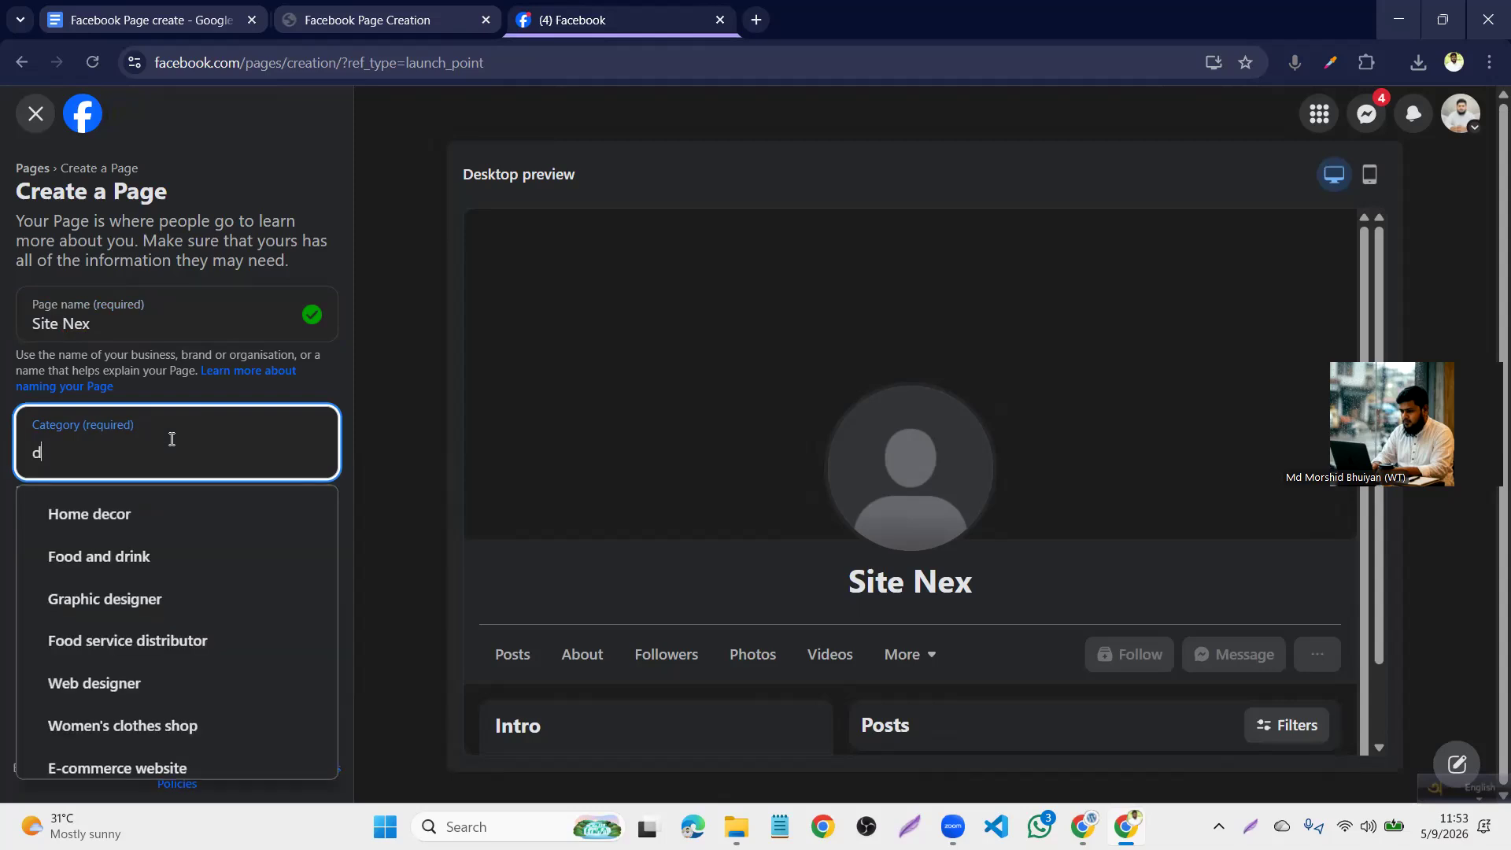
text(w)
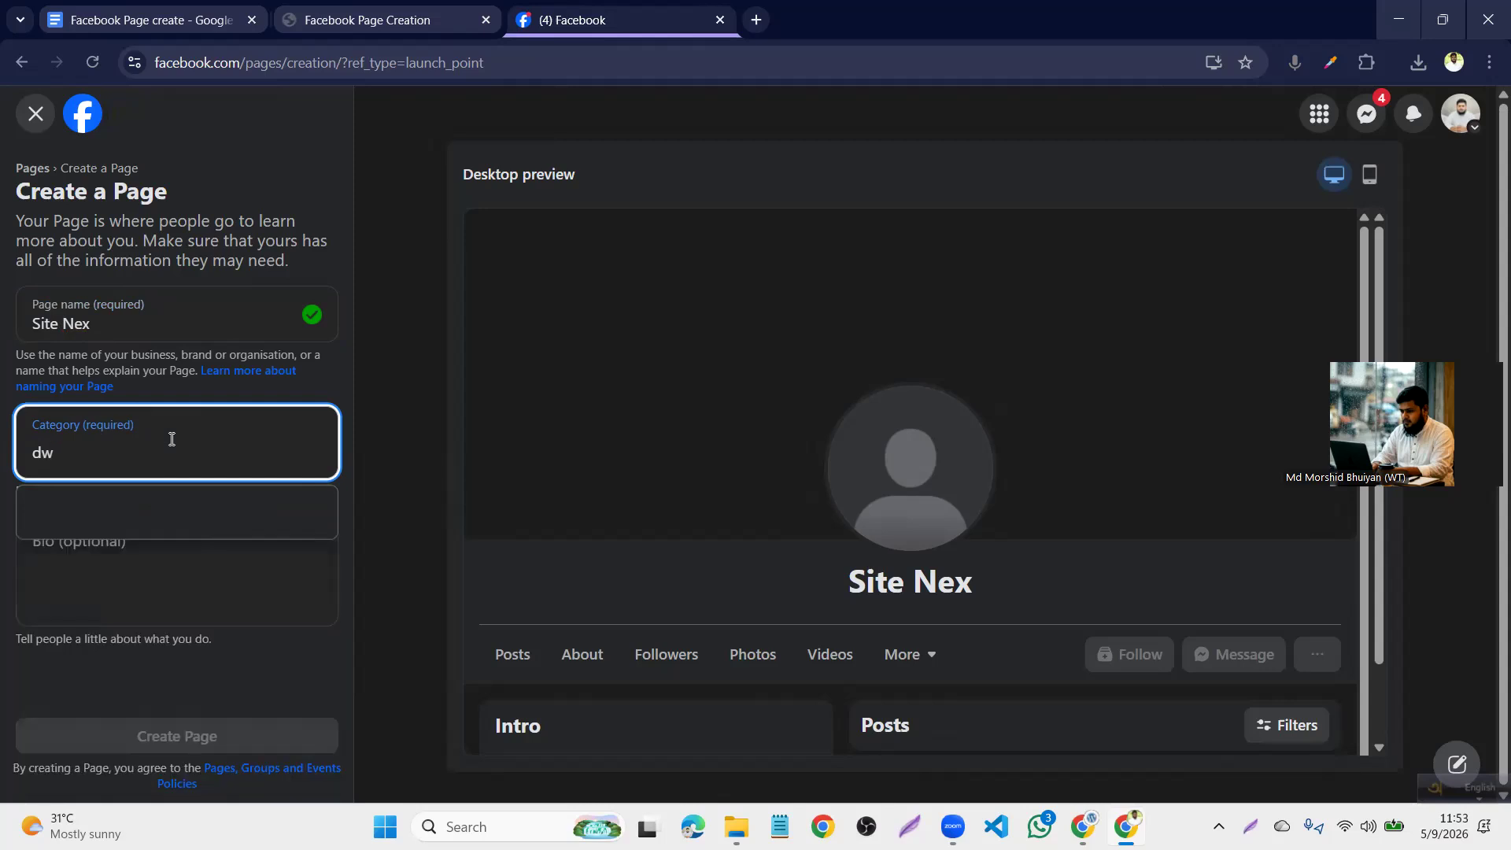
key(BackSpace)
text(e)
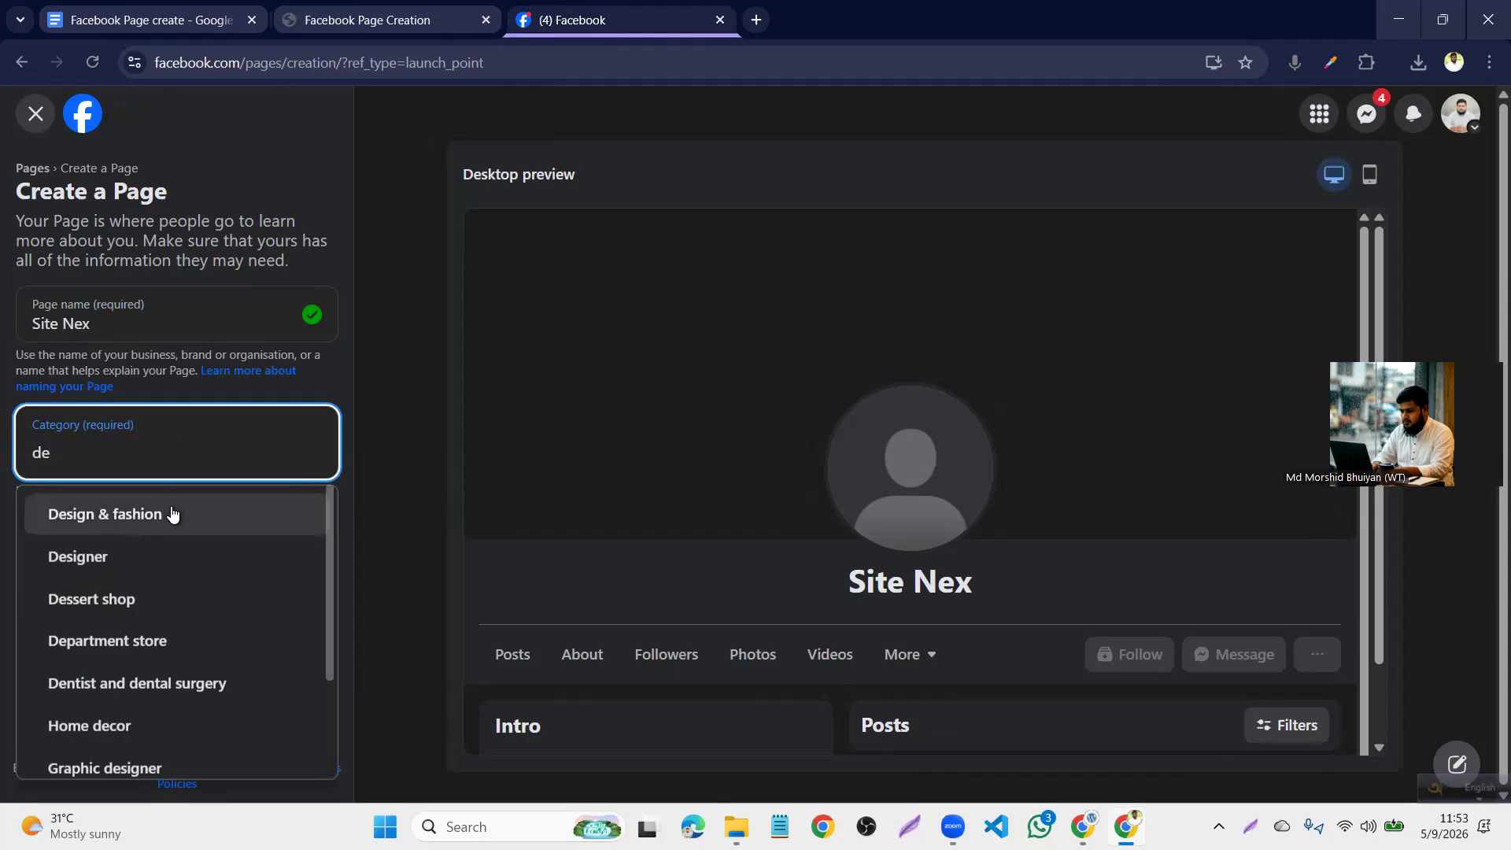
key(BackSpace)
key(BackSpace)
text(web)
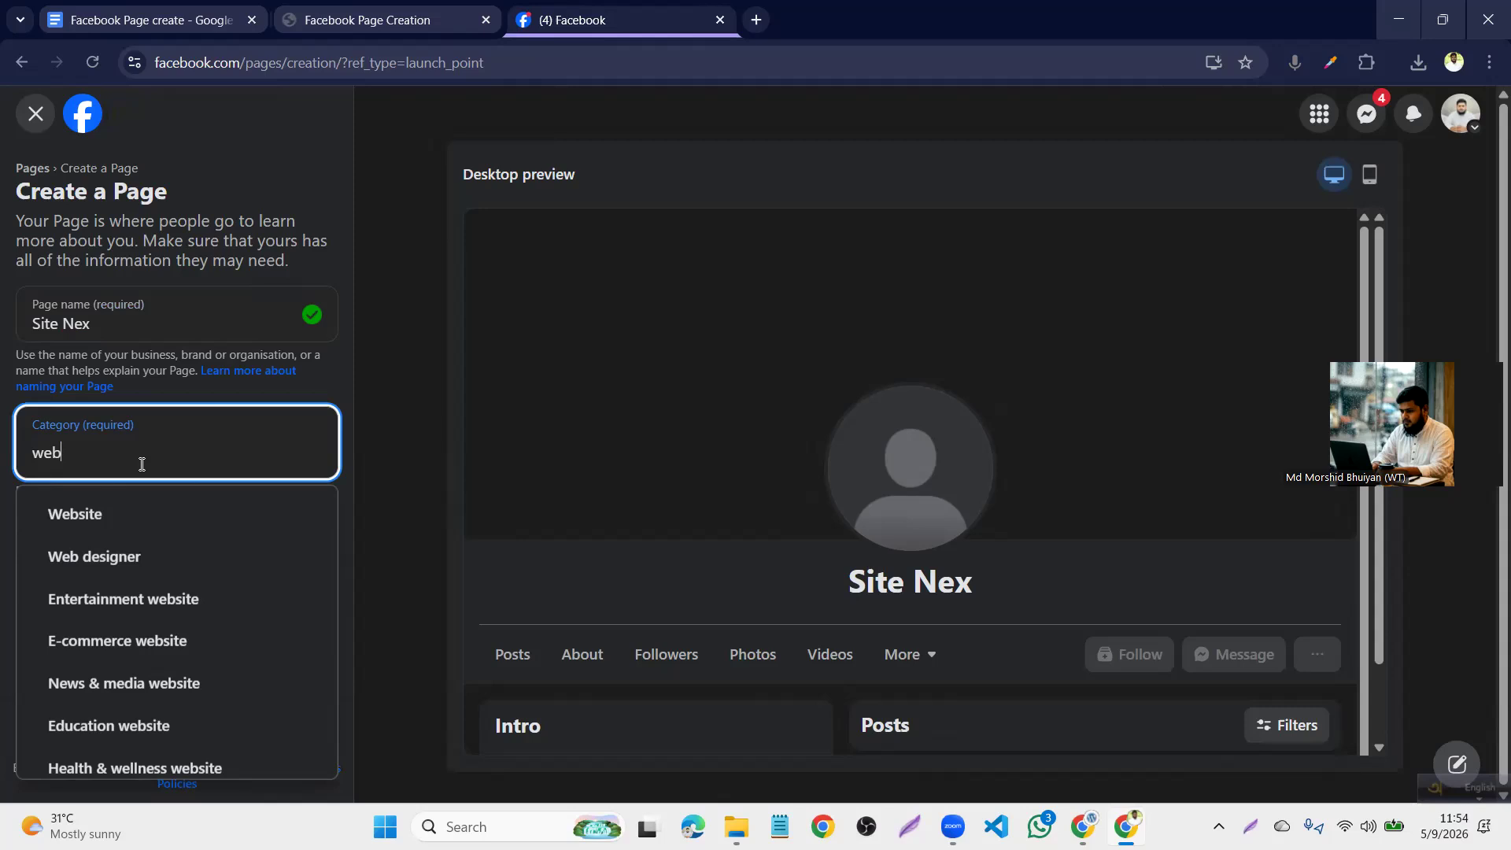
click(130, 557)
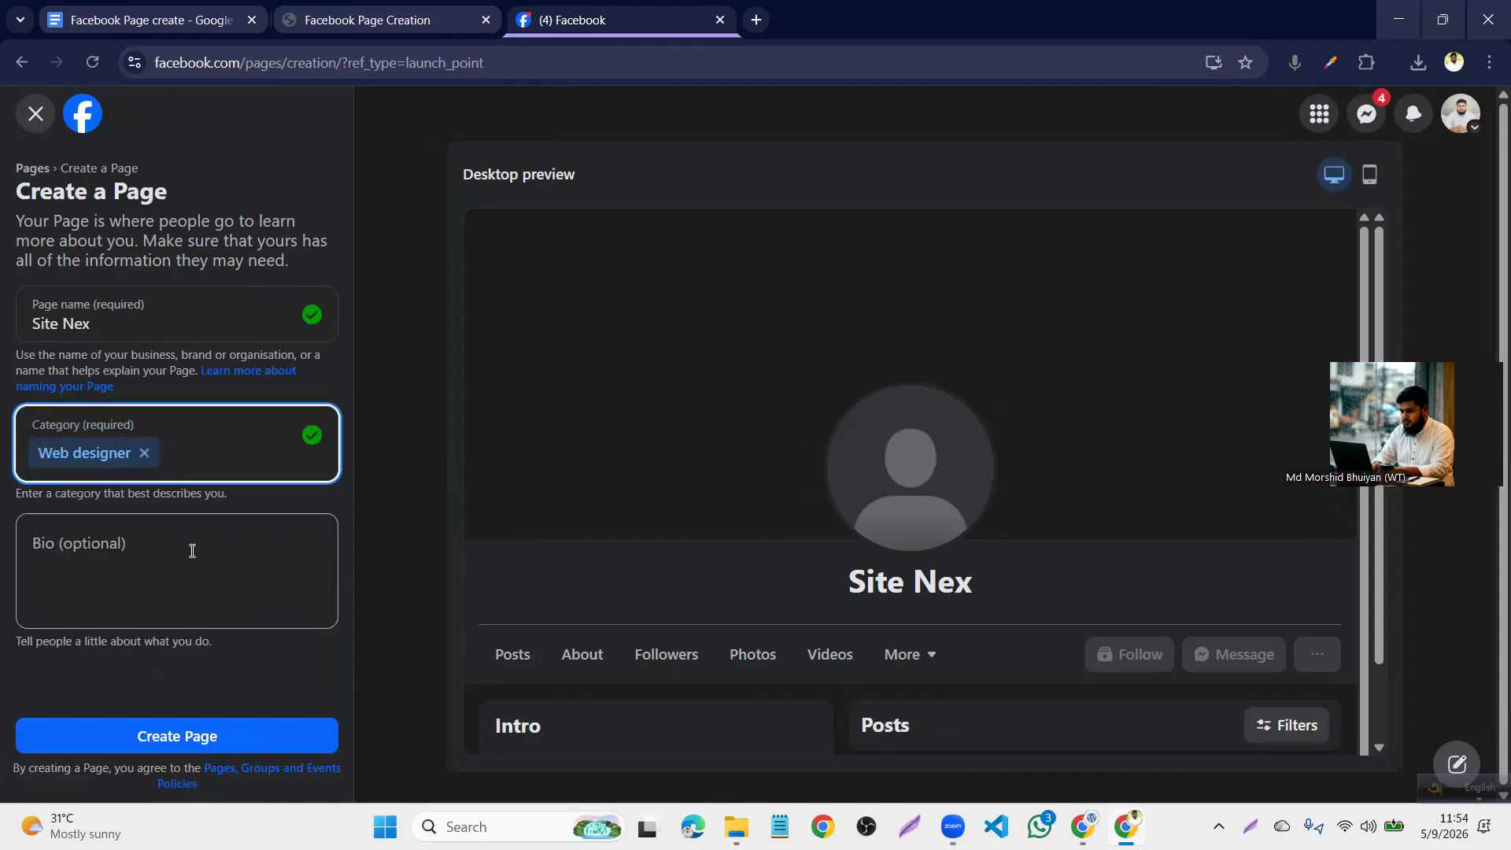
click(291, 746)
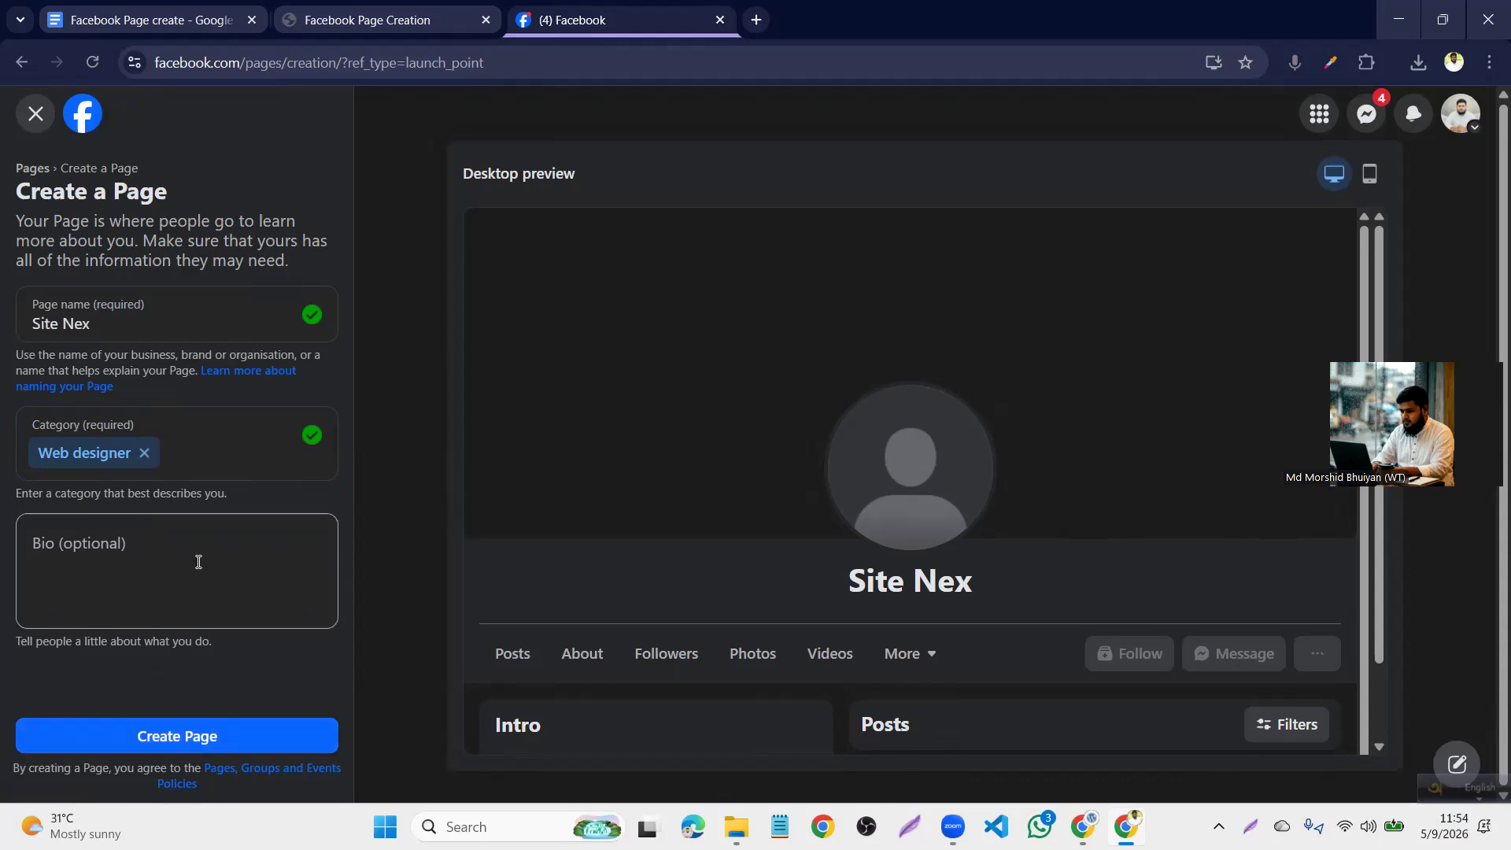
Submit the Site Nex Page with Create Page, then bring up WhatsApp from the taskbar
click(139, 735)
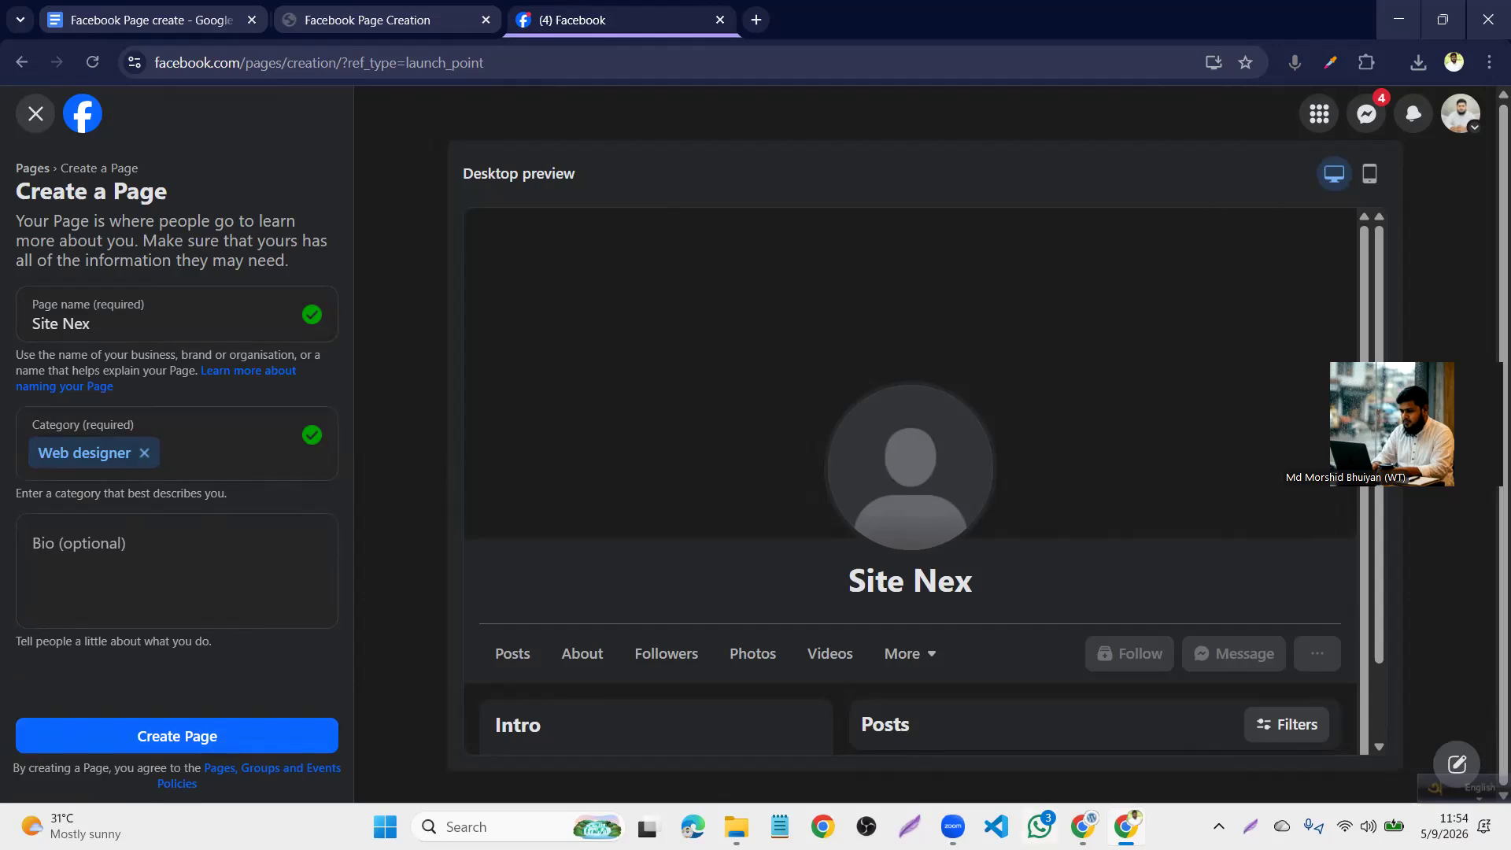
click(1040, 827)
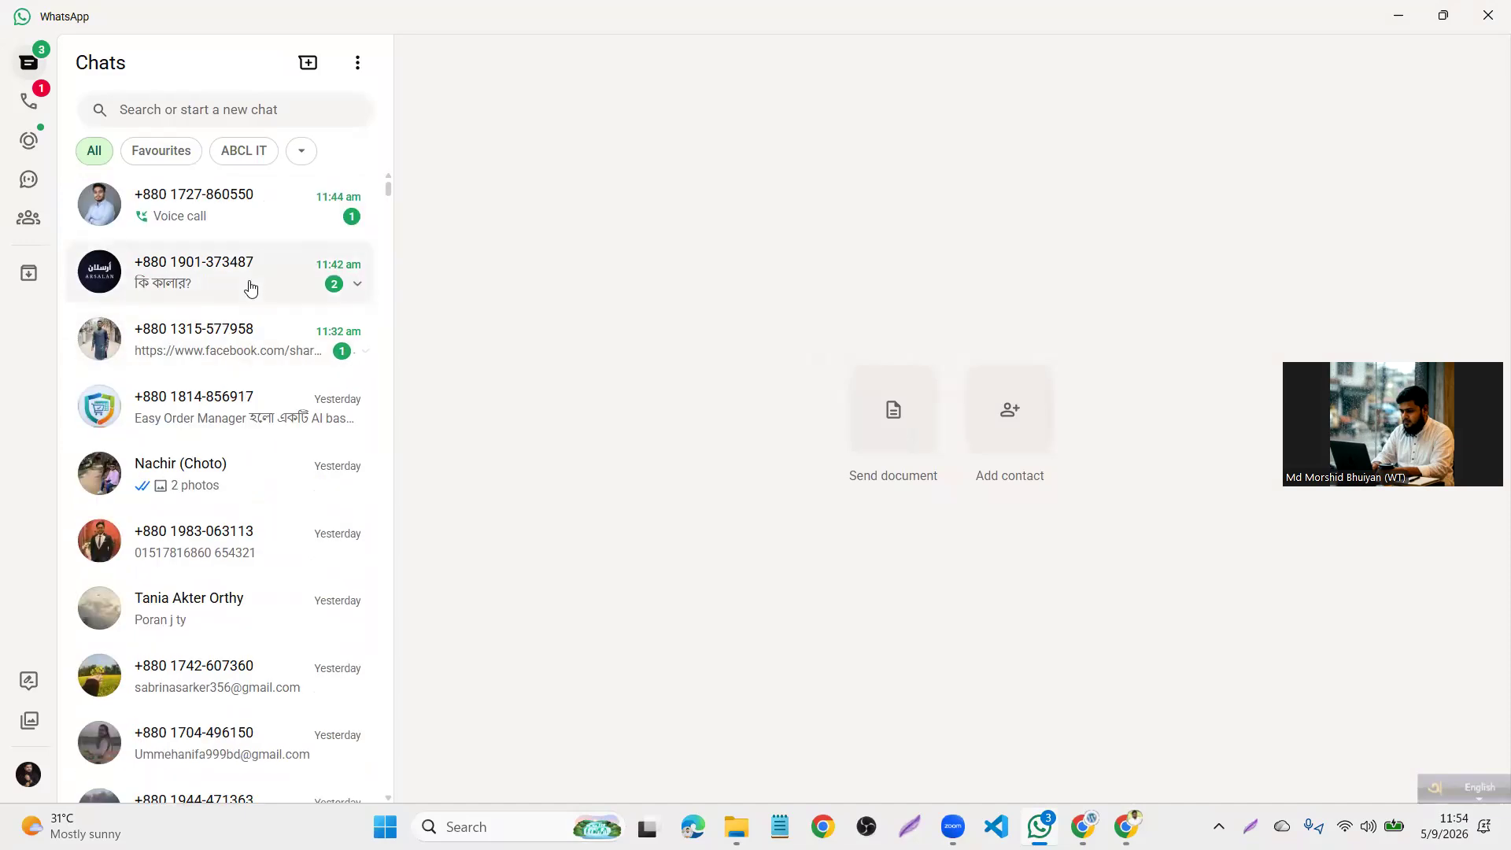
Select the facebook.com/share link in the WhatsApp chat and return to Chrome, staying on the form
click(245, 356)
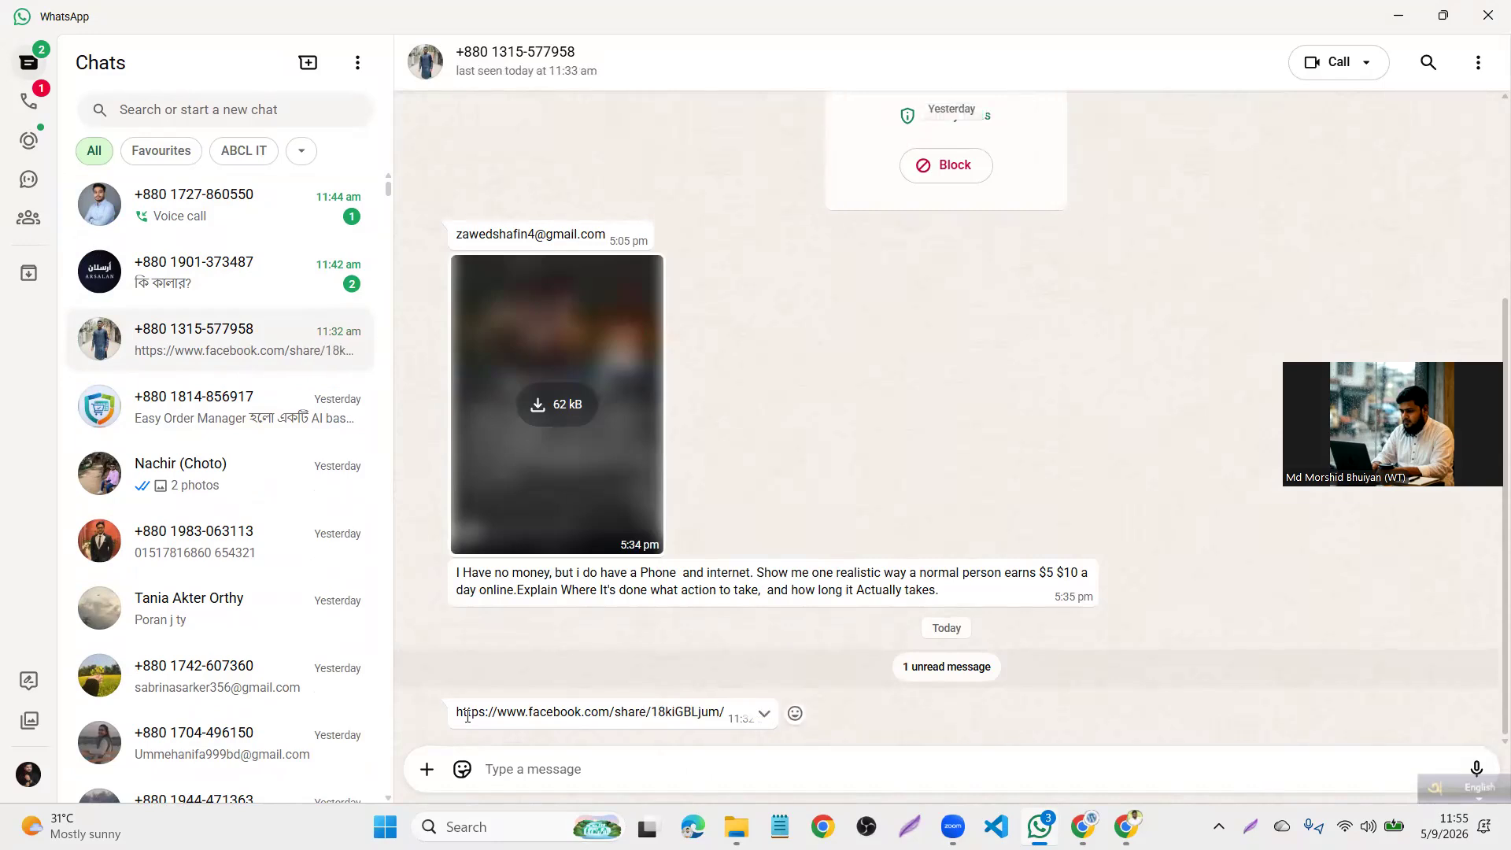
drag(457, 712, 725, 716)
key(ctrl+c)
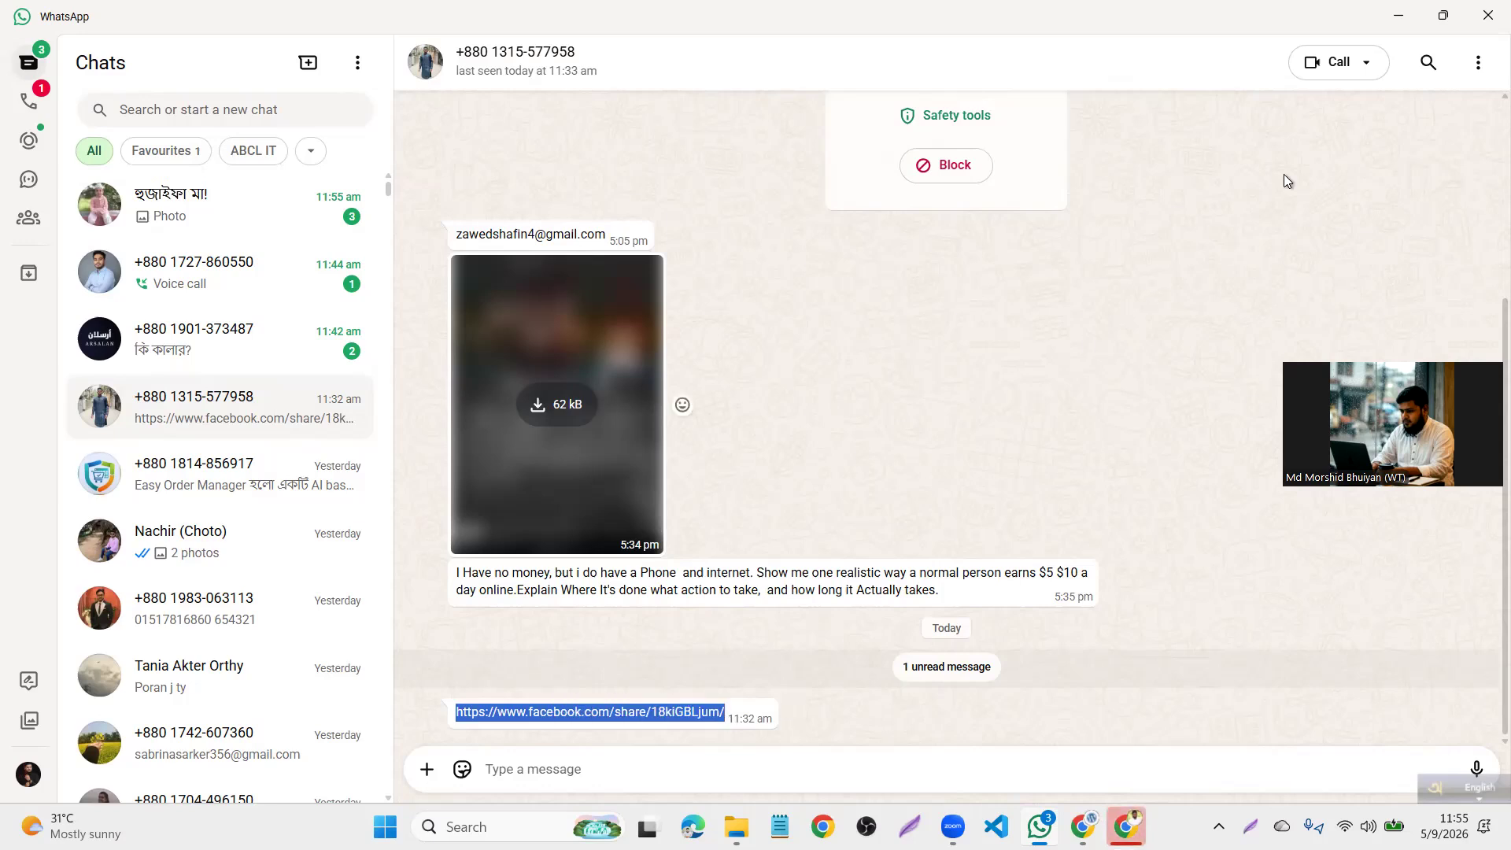
click(1398, 10)
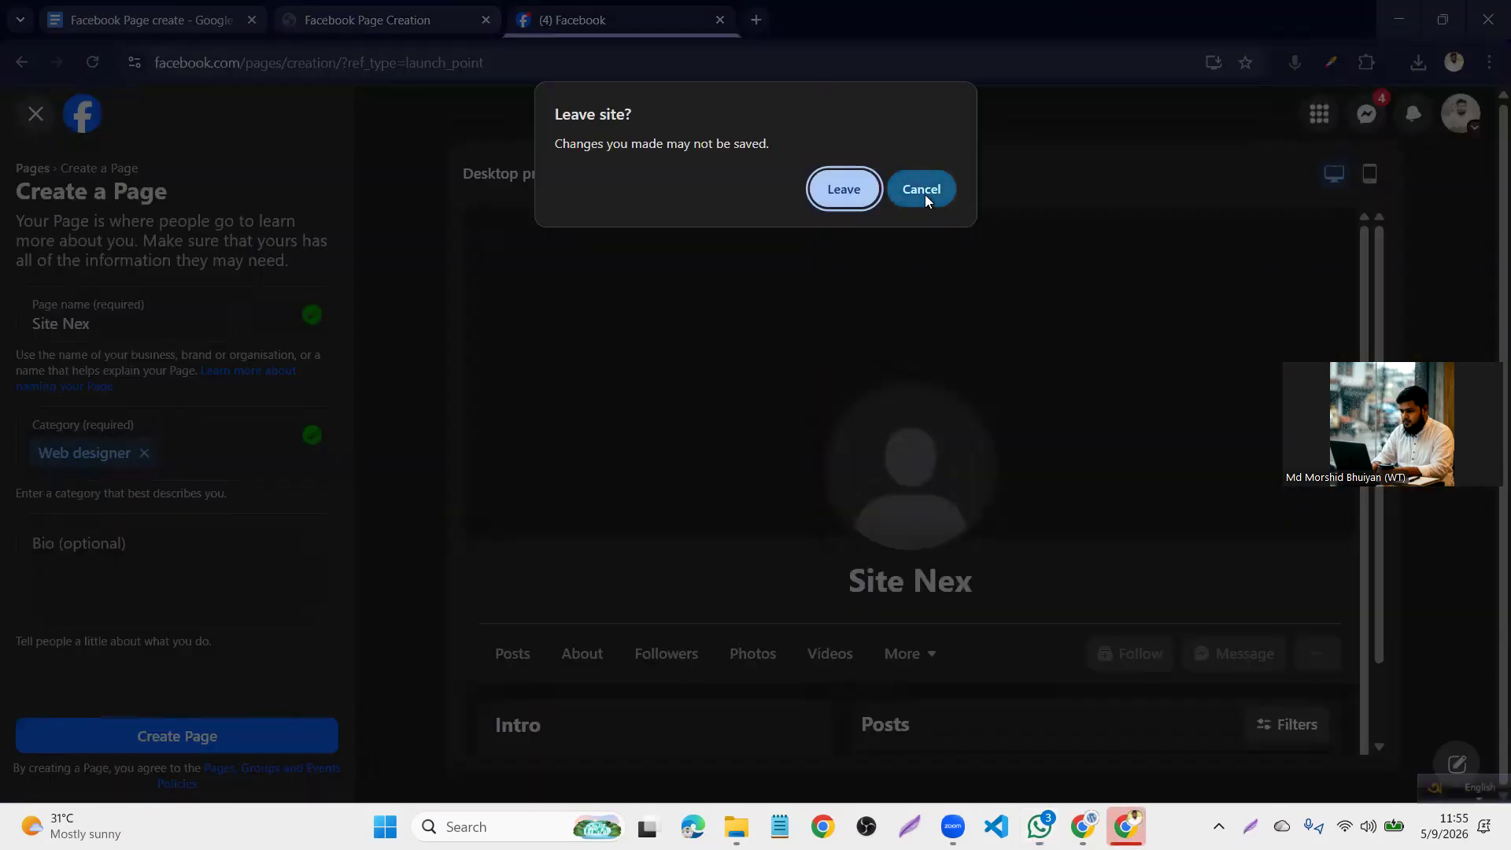
click(922, 192)
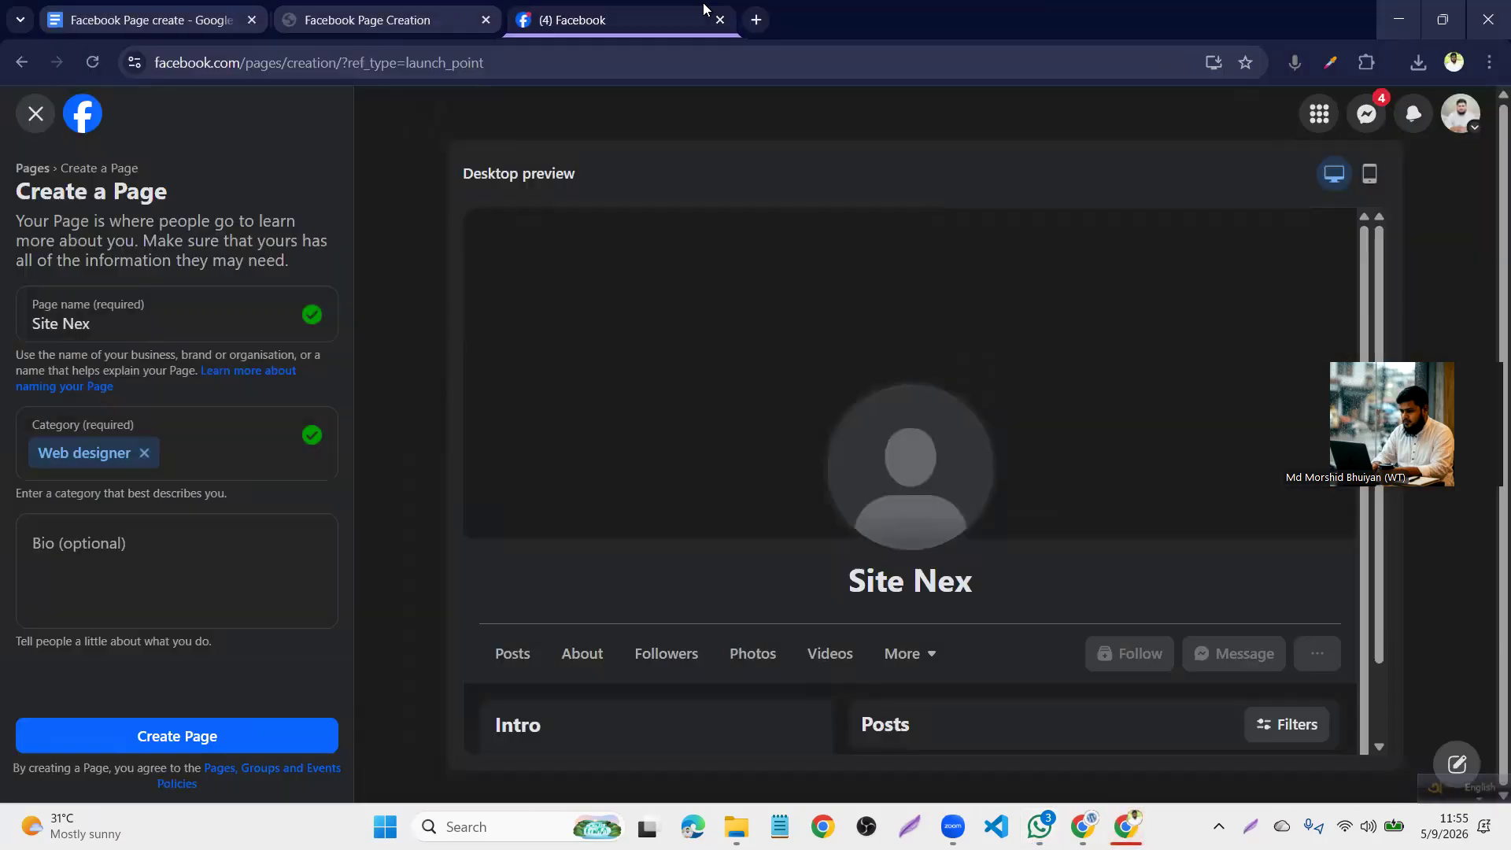
Paste the Facebook share link into a new tab and confirm leaving the Create Page form
click(755, 20)
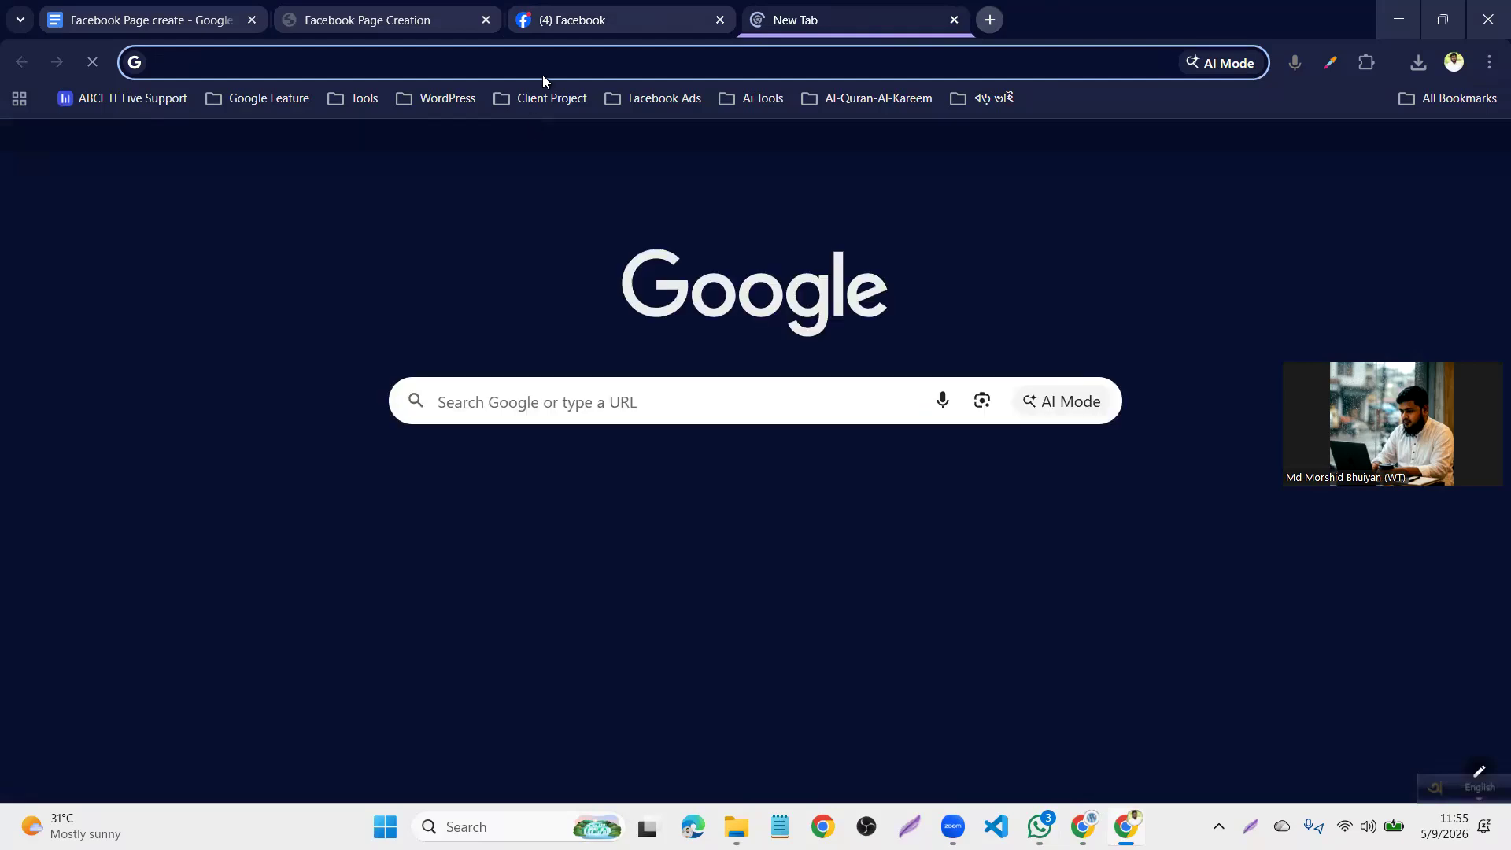
click(550, 54)
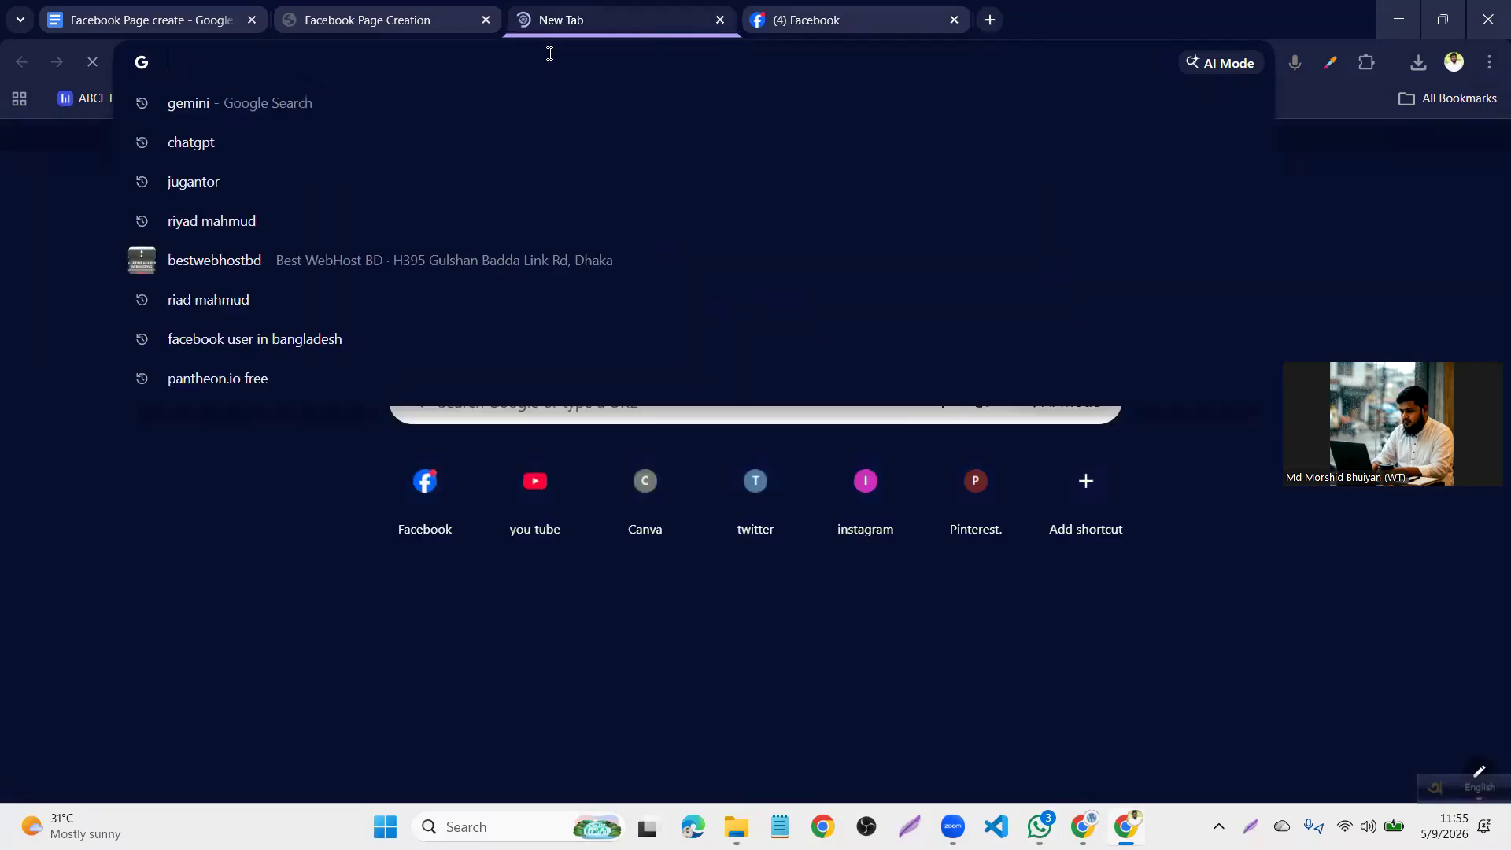
key(ctrl+v)
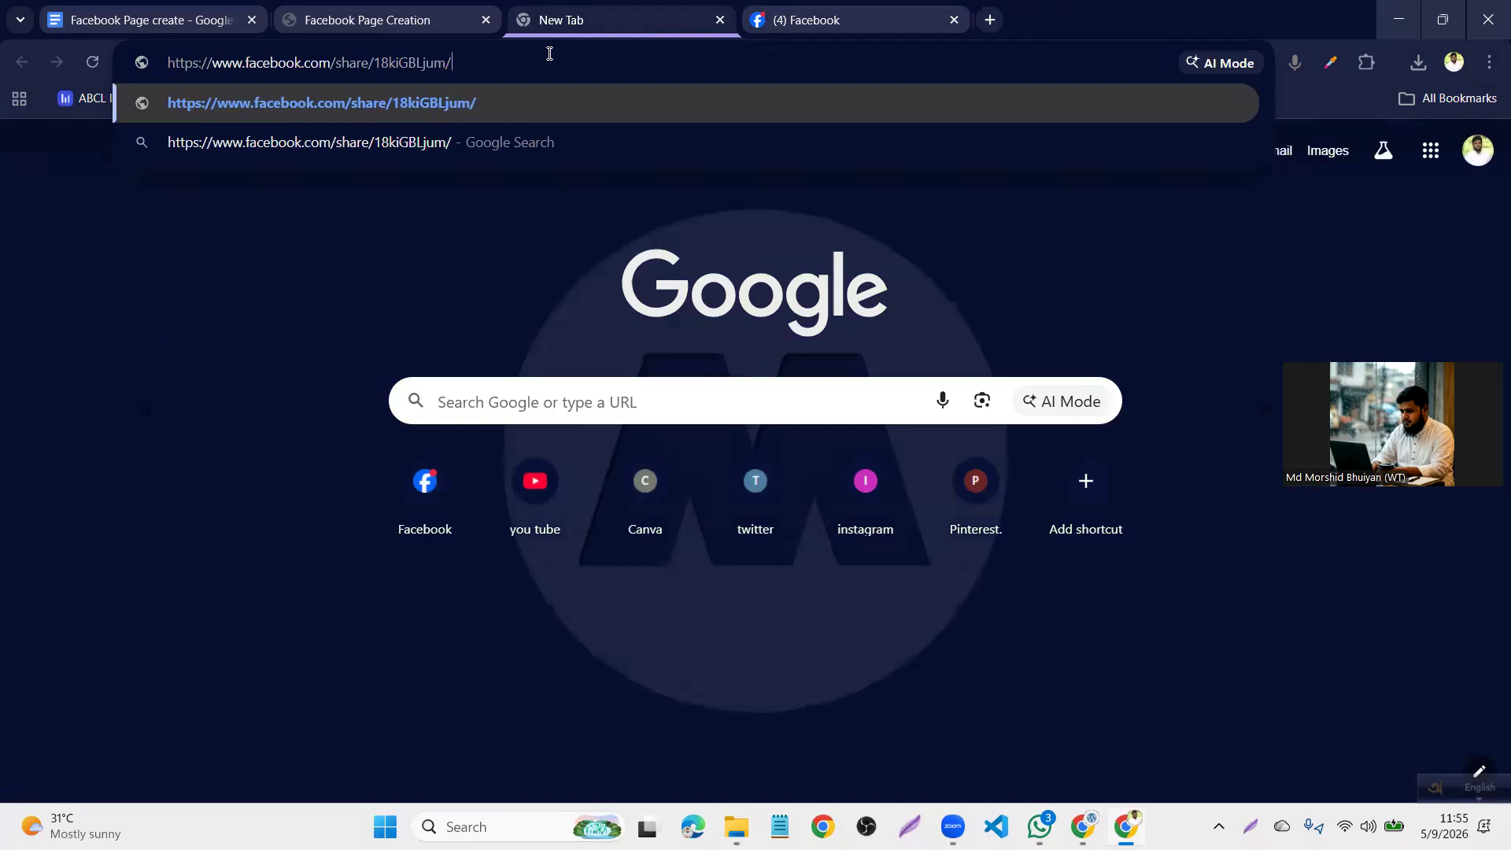
key(Return)
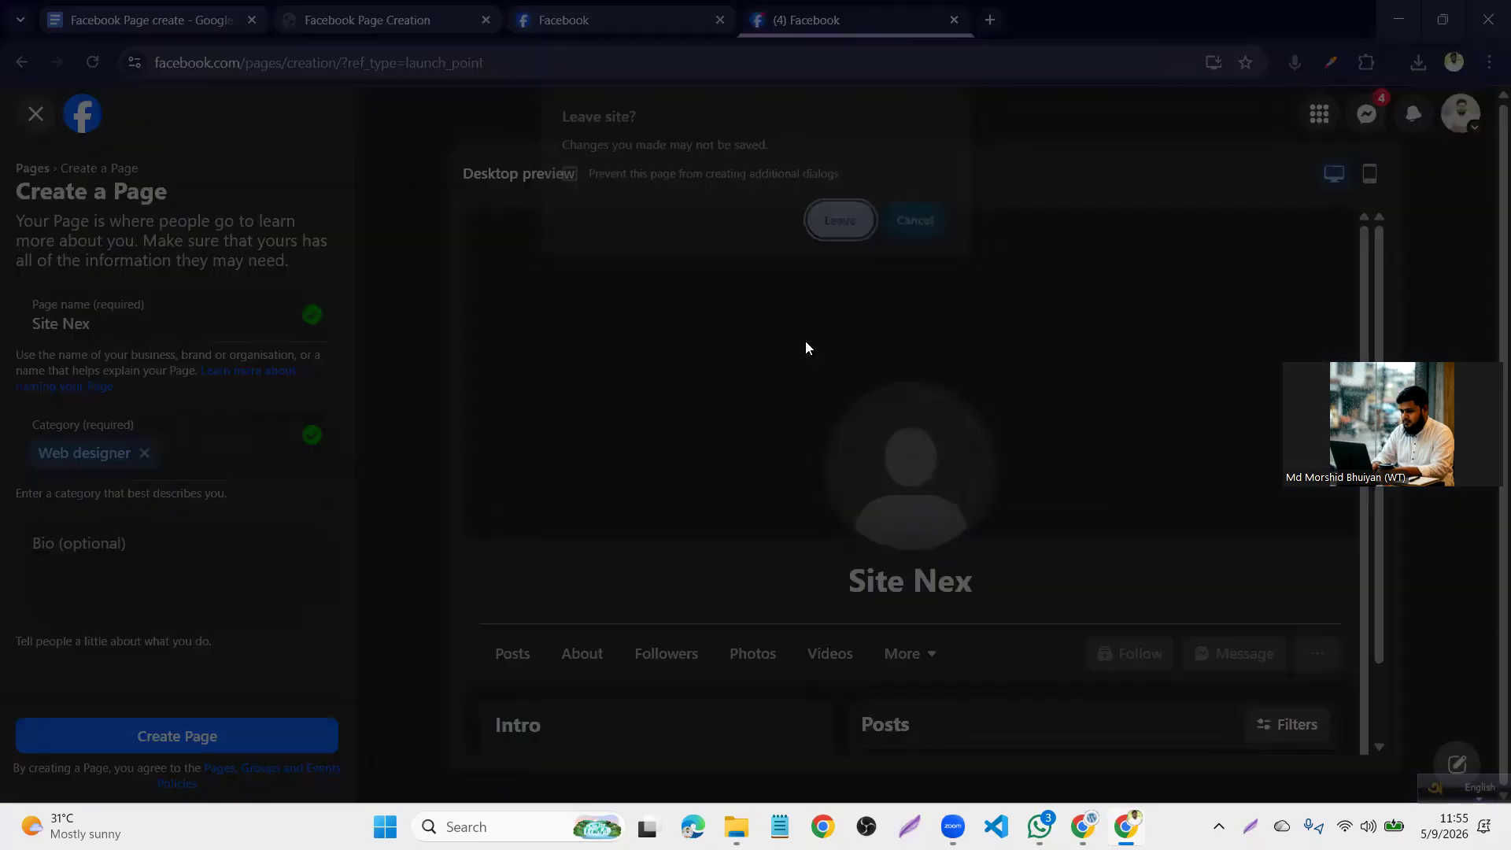
click(916, 229)
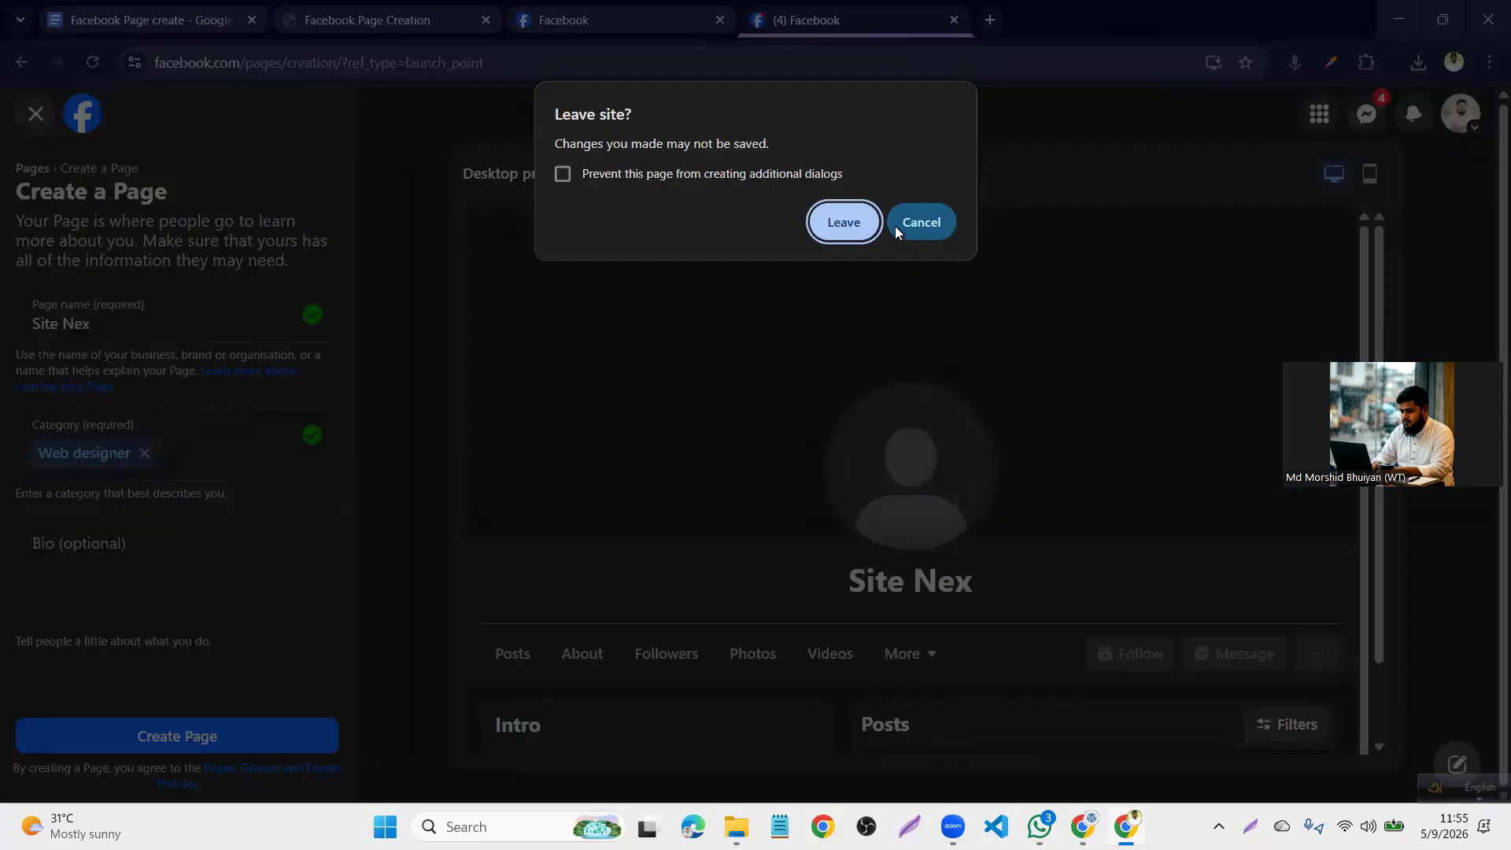
click(847, 220)
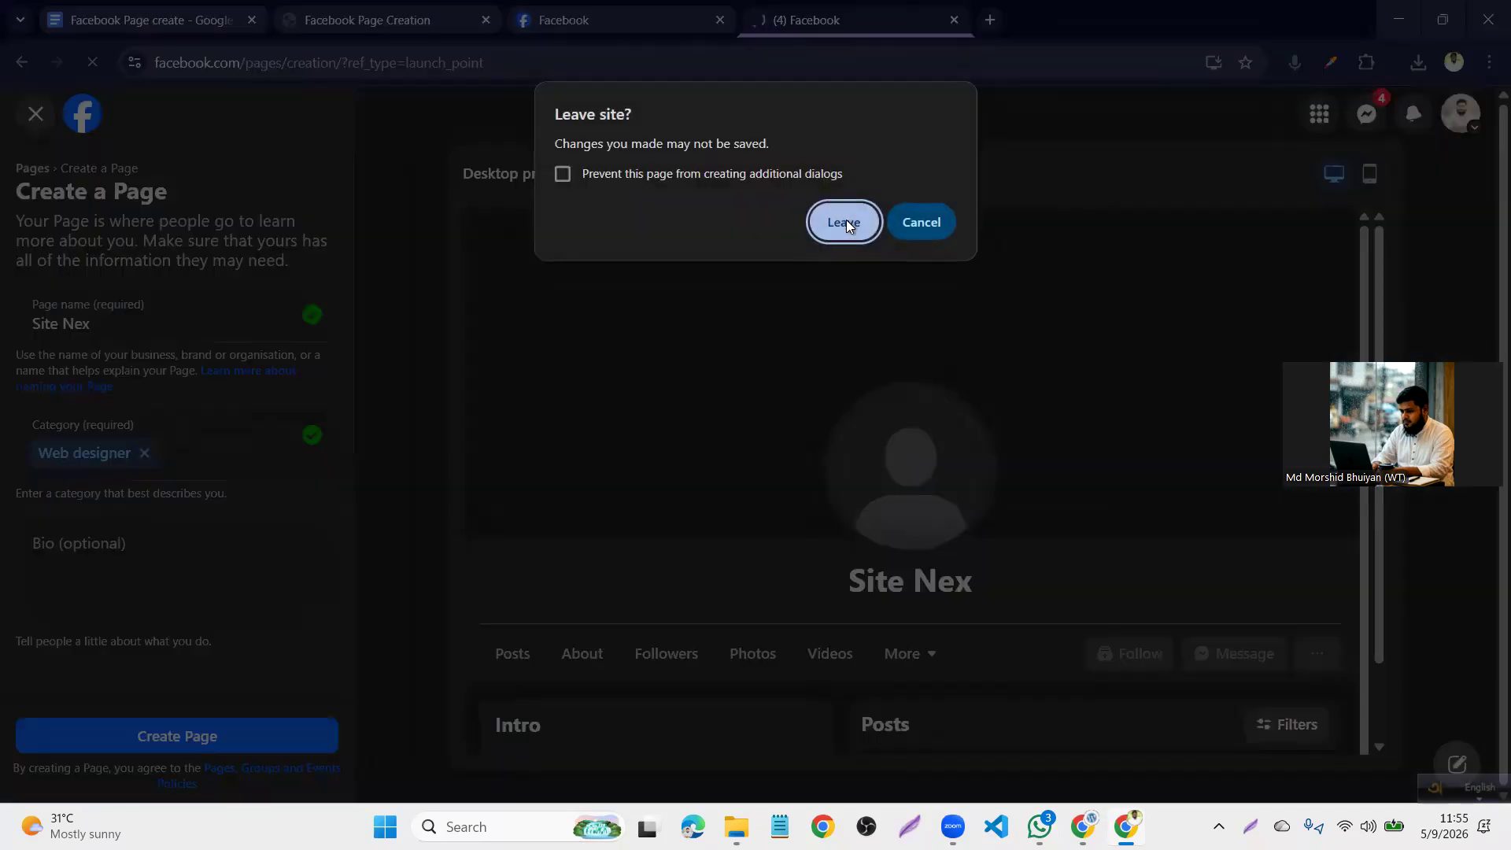
click(844, 221)
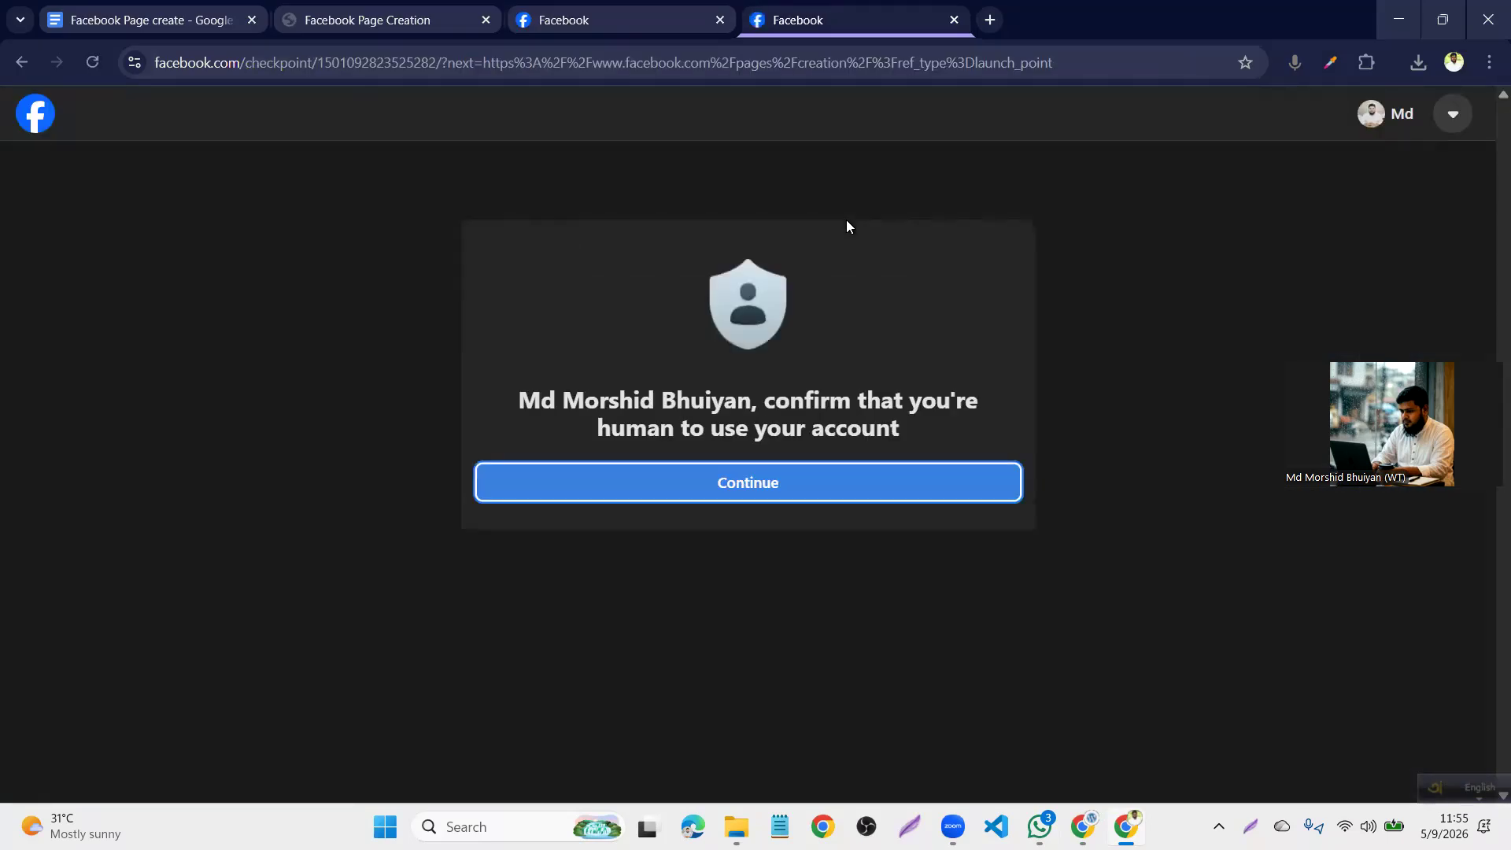
Start the confirm-you're-human check and submit the captcha text shown
click(819, 494)
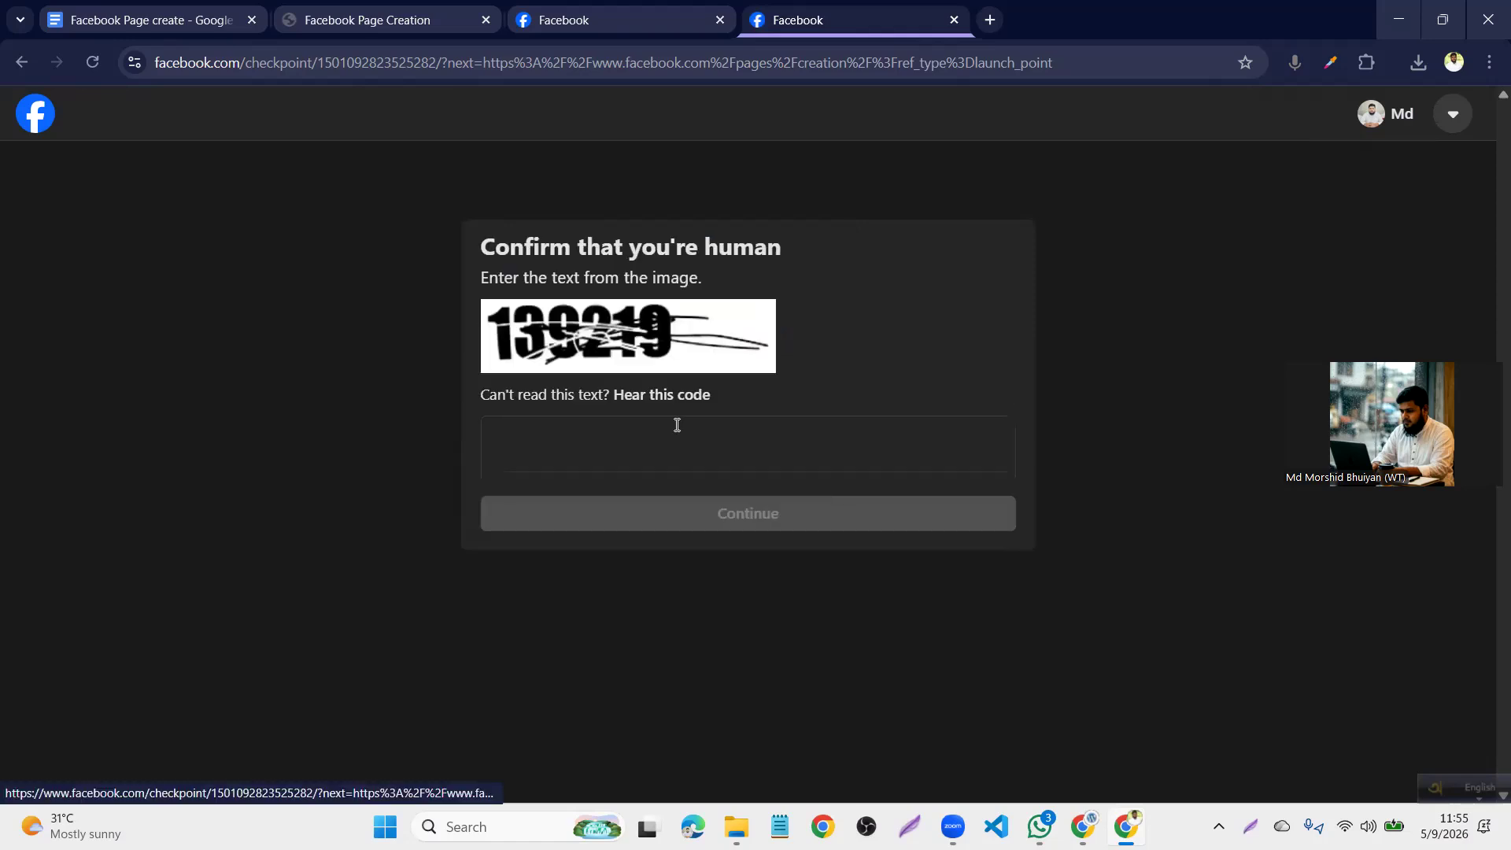
click(677, 426)
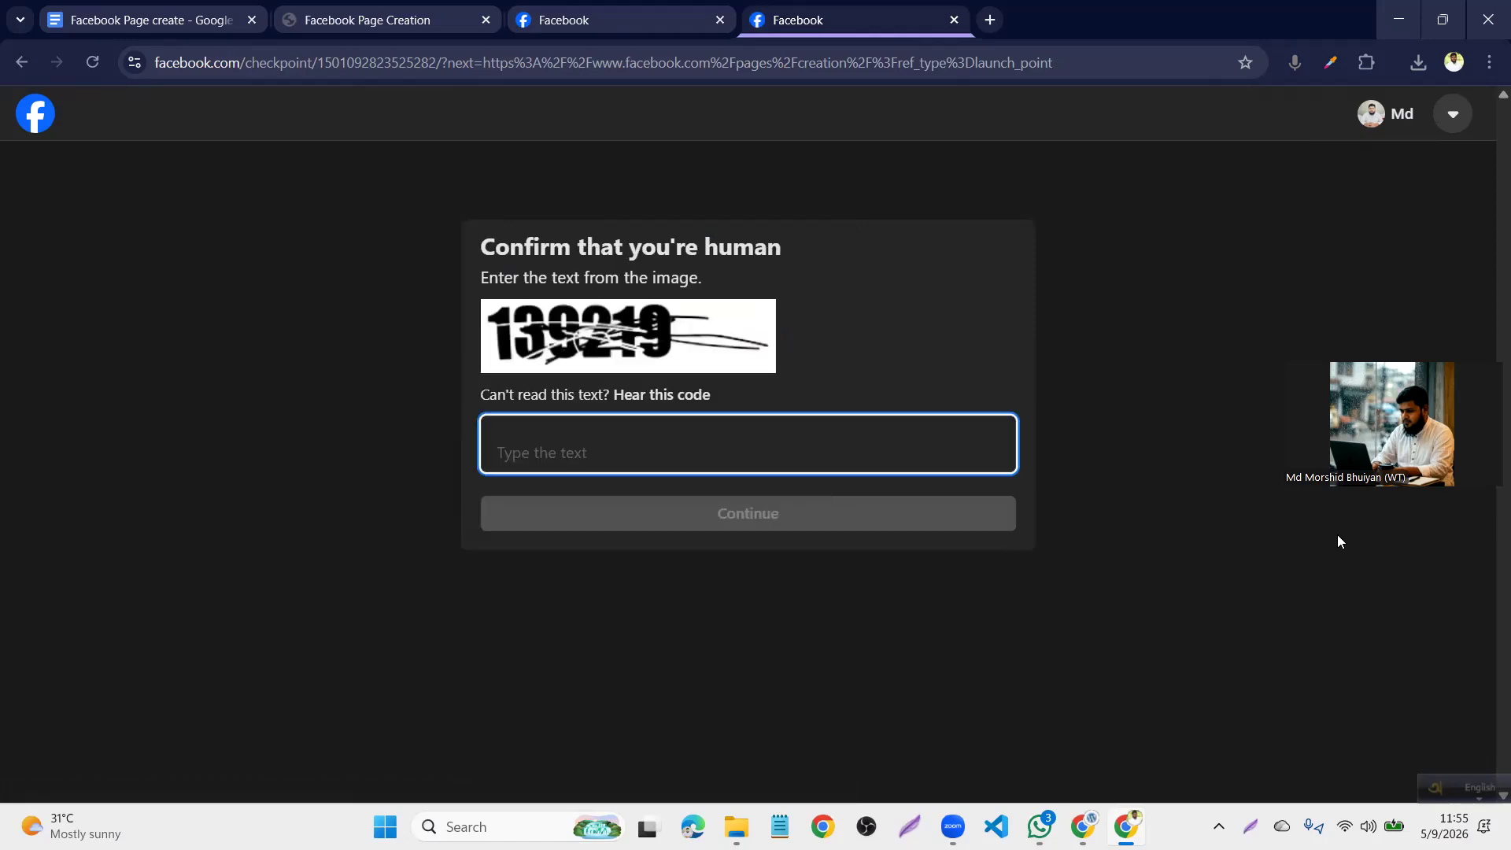
text(139219)
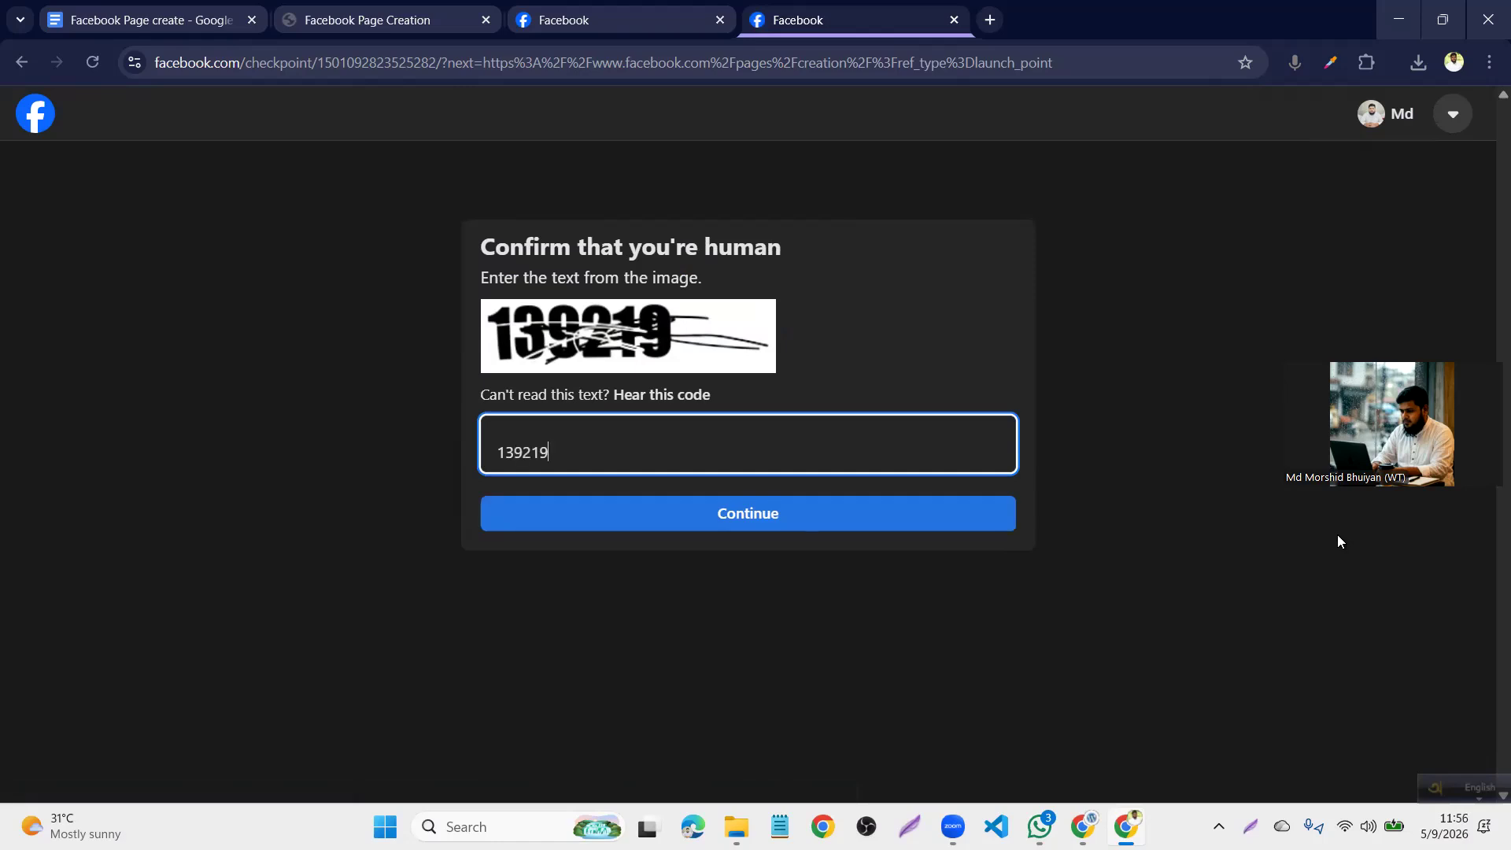
click(956, 514)
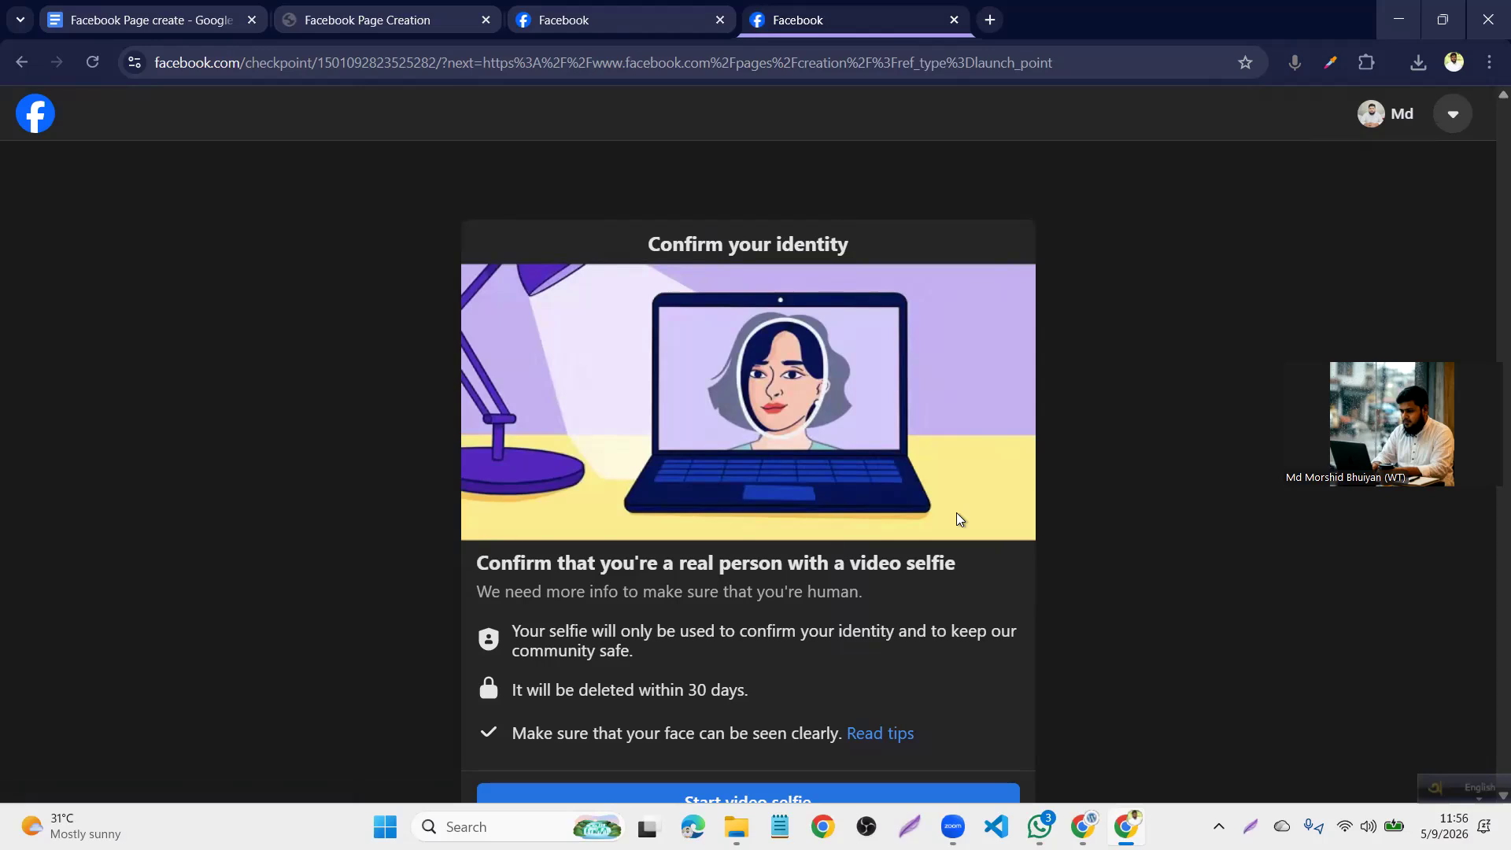
Move between the Facebook tabs, checking the home page, account menu and verification check
scroll(921, 569, down, 1)
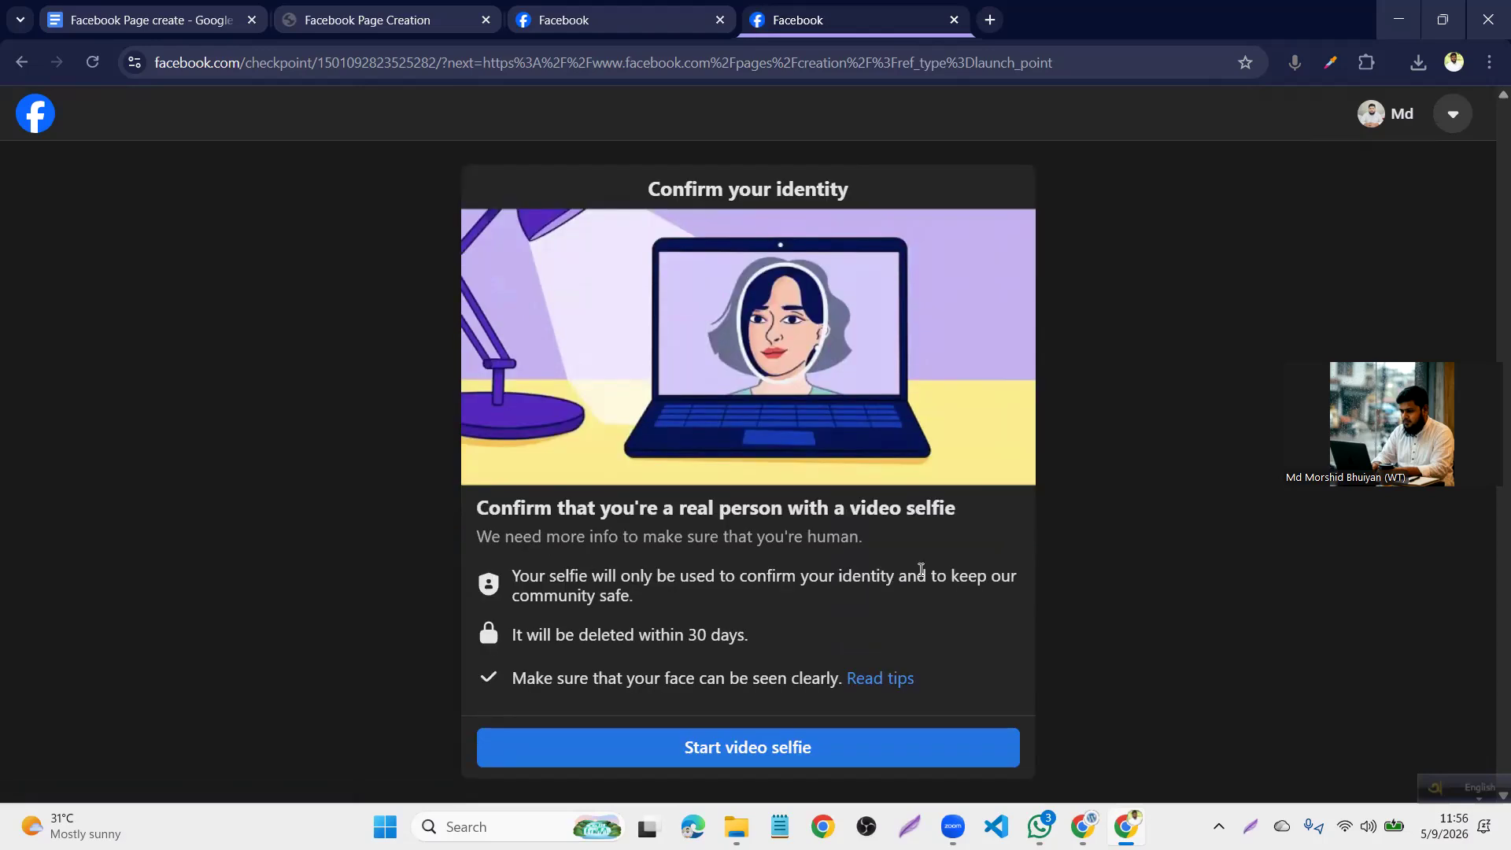
scroll(921, 569, up, 1)
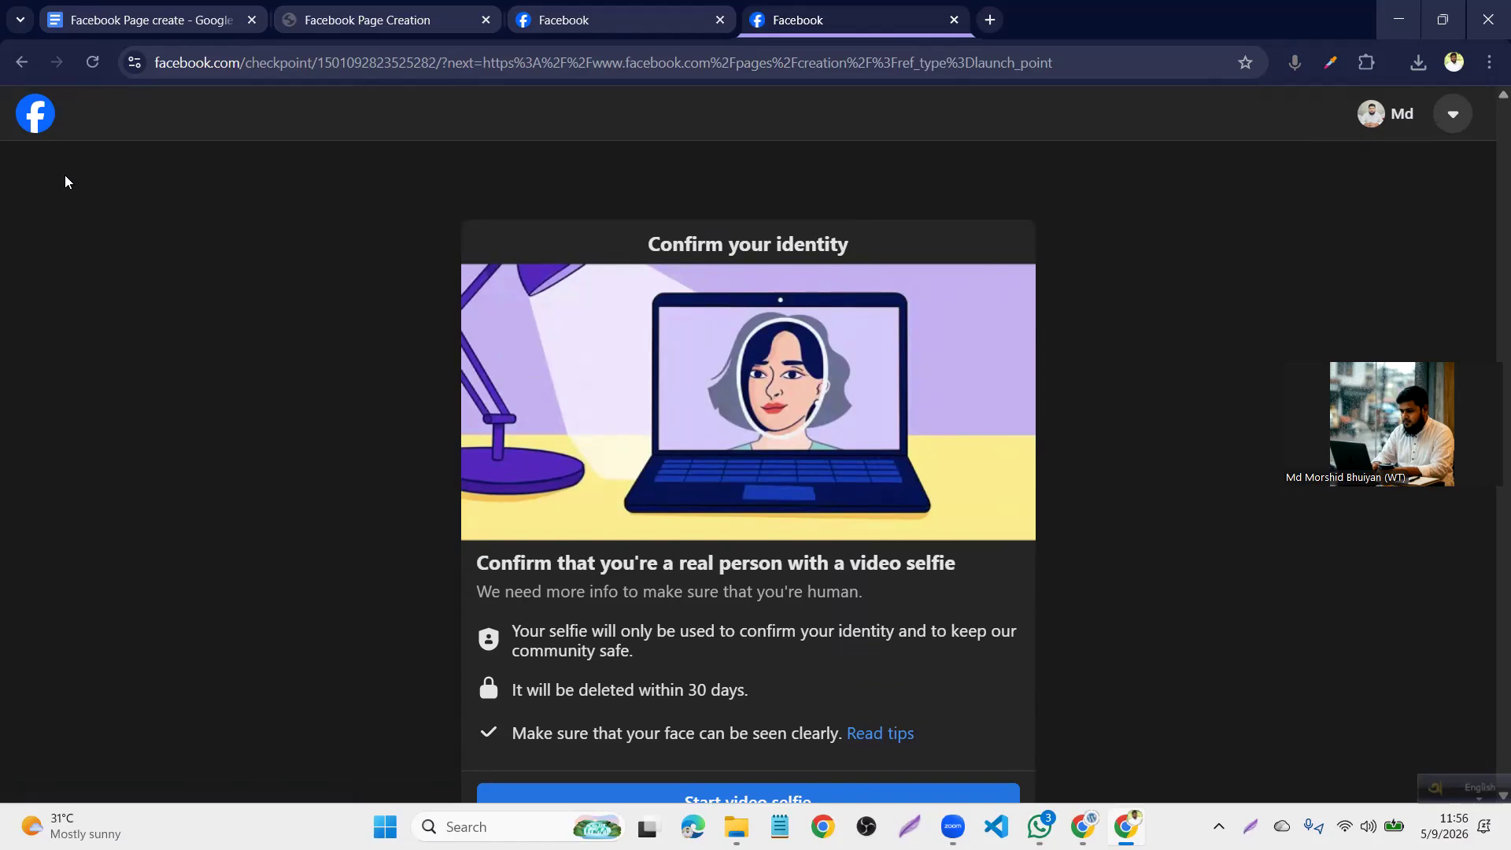
click(28, 118)
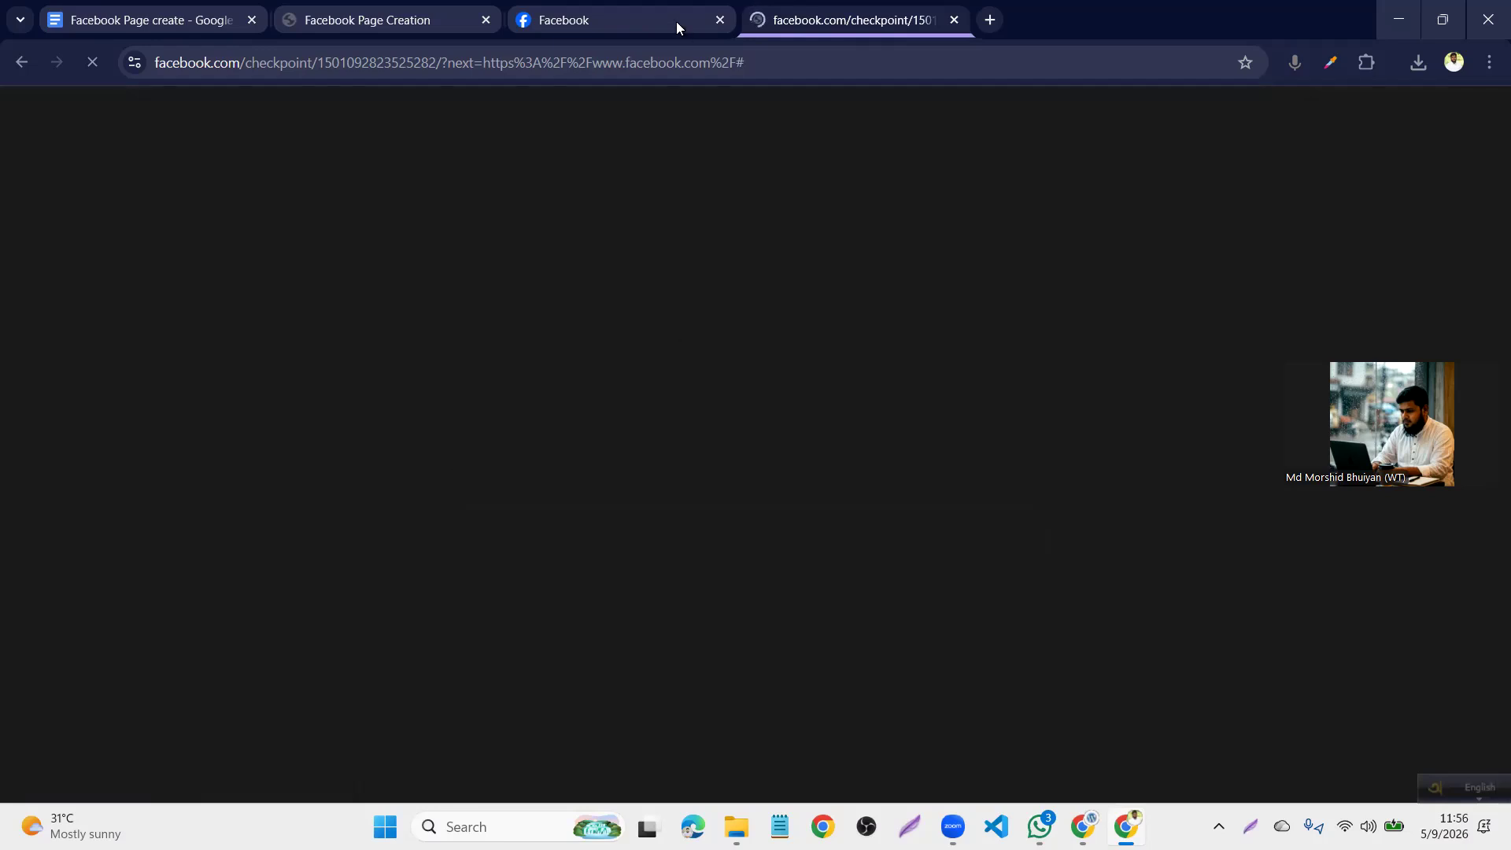
click(677, 21)
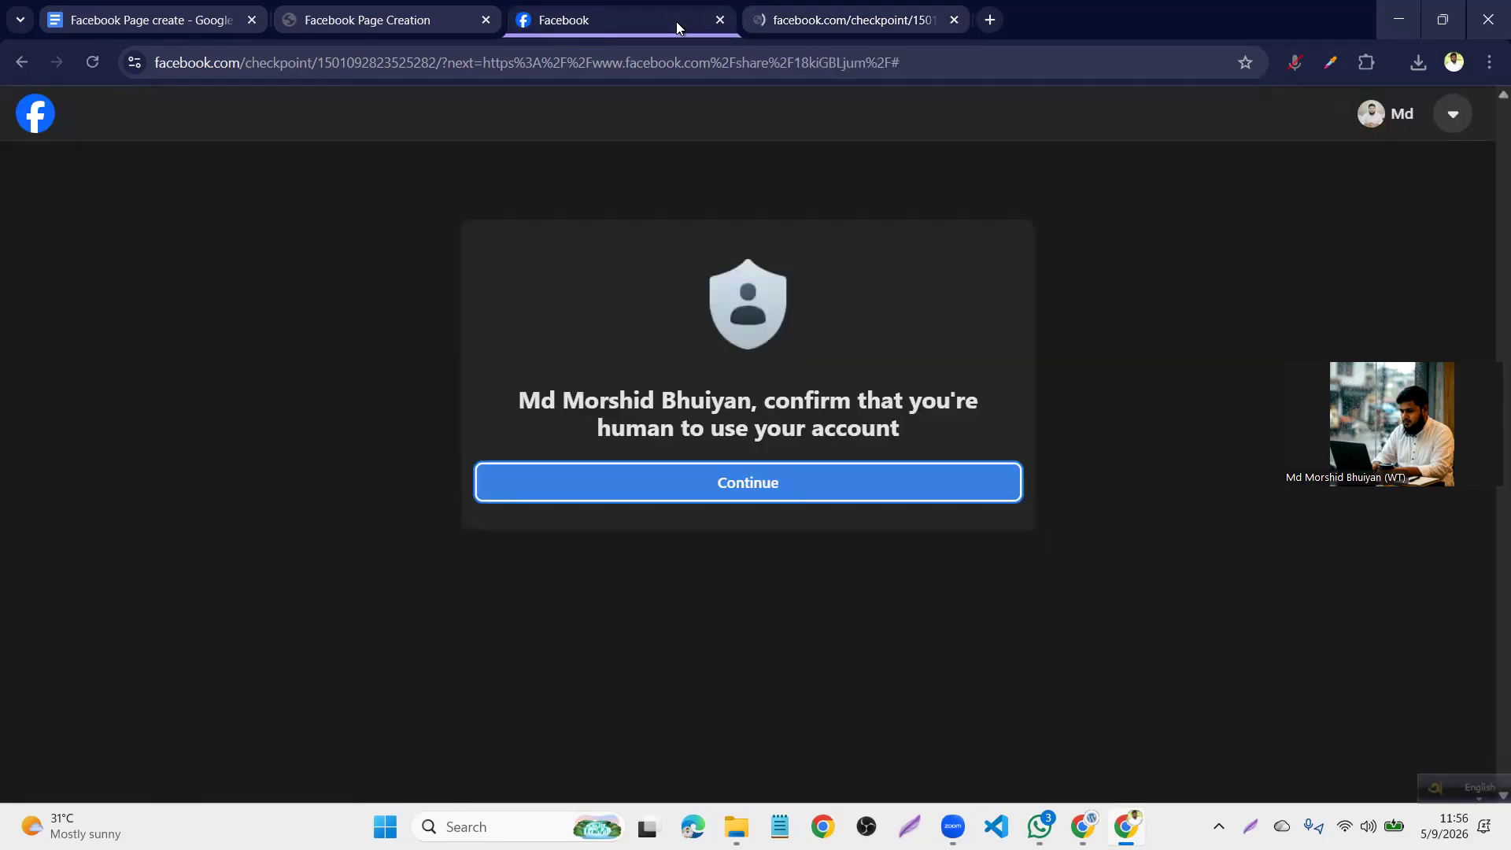
click(35, 115)
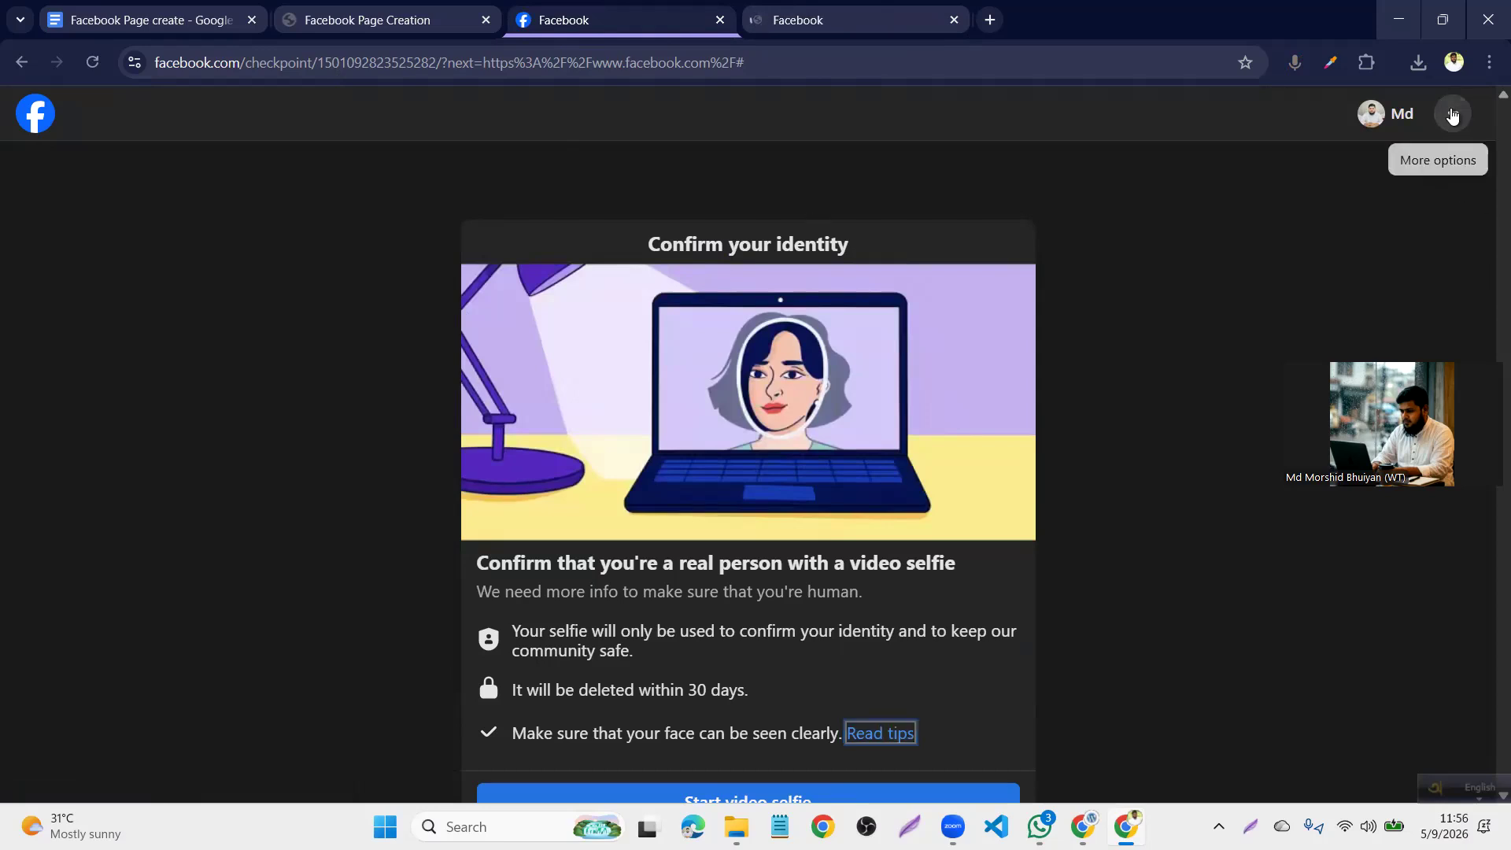
click(1453, 116)
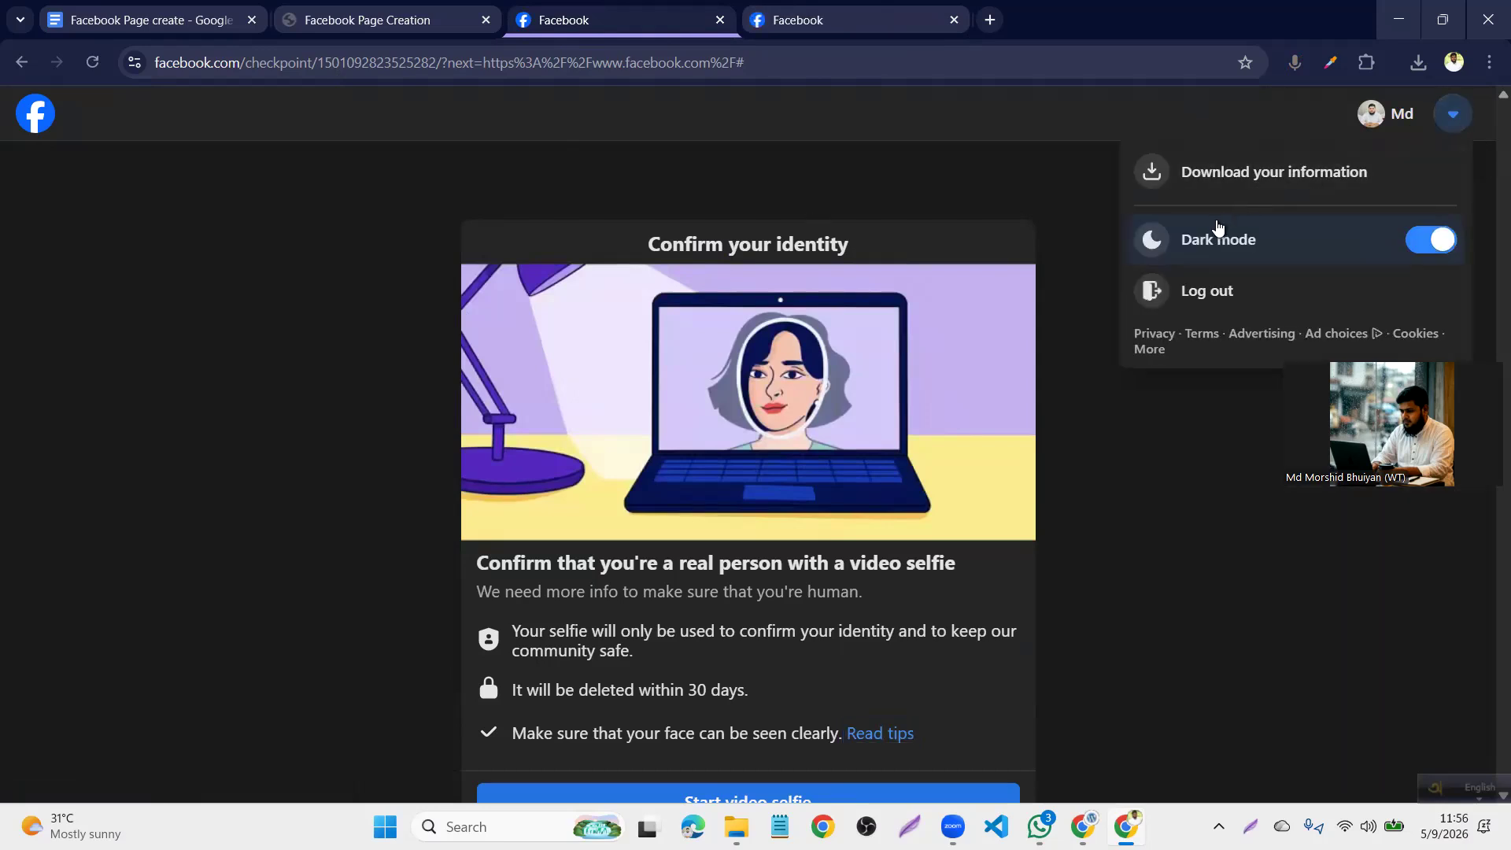
drag(636, 73, 768, 66)
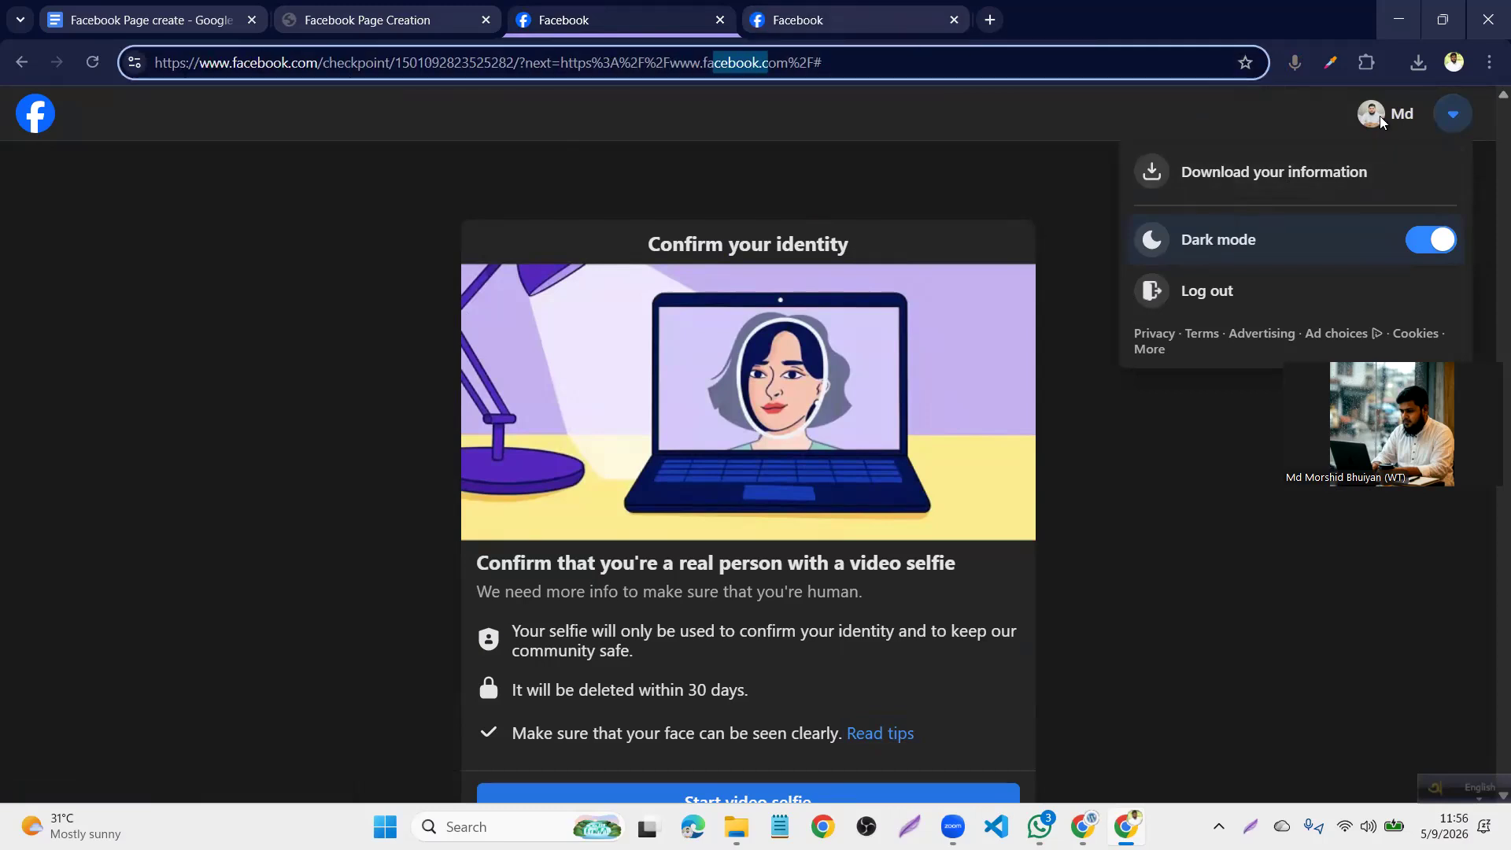
key(ctrl+Tab)
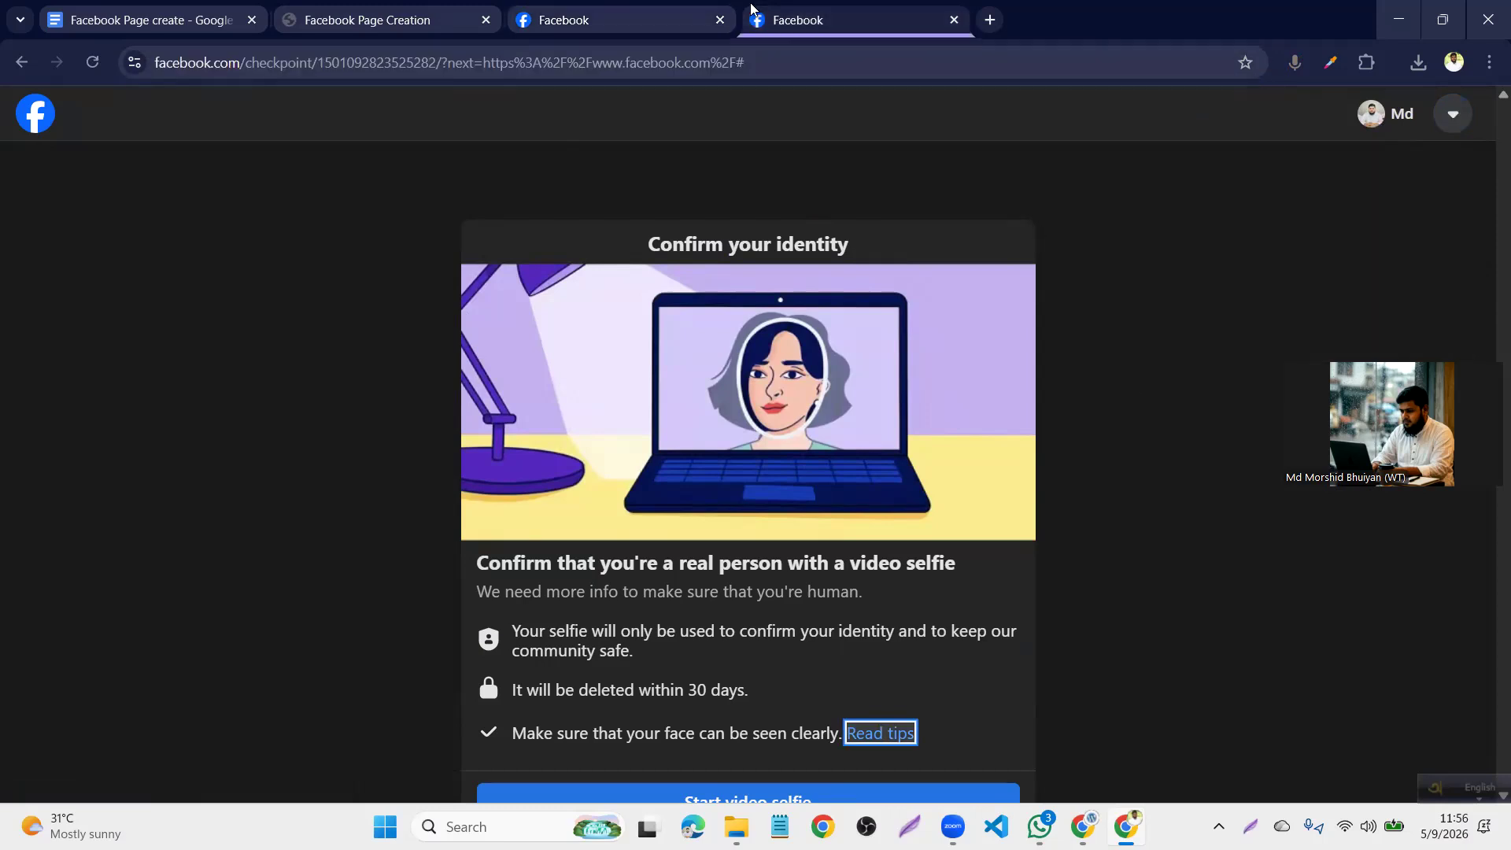
Start the video selfie check, quit it, and close the Facebook tab
scroll(730, 460, down, 1)
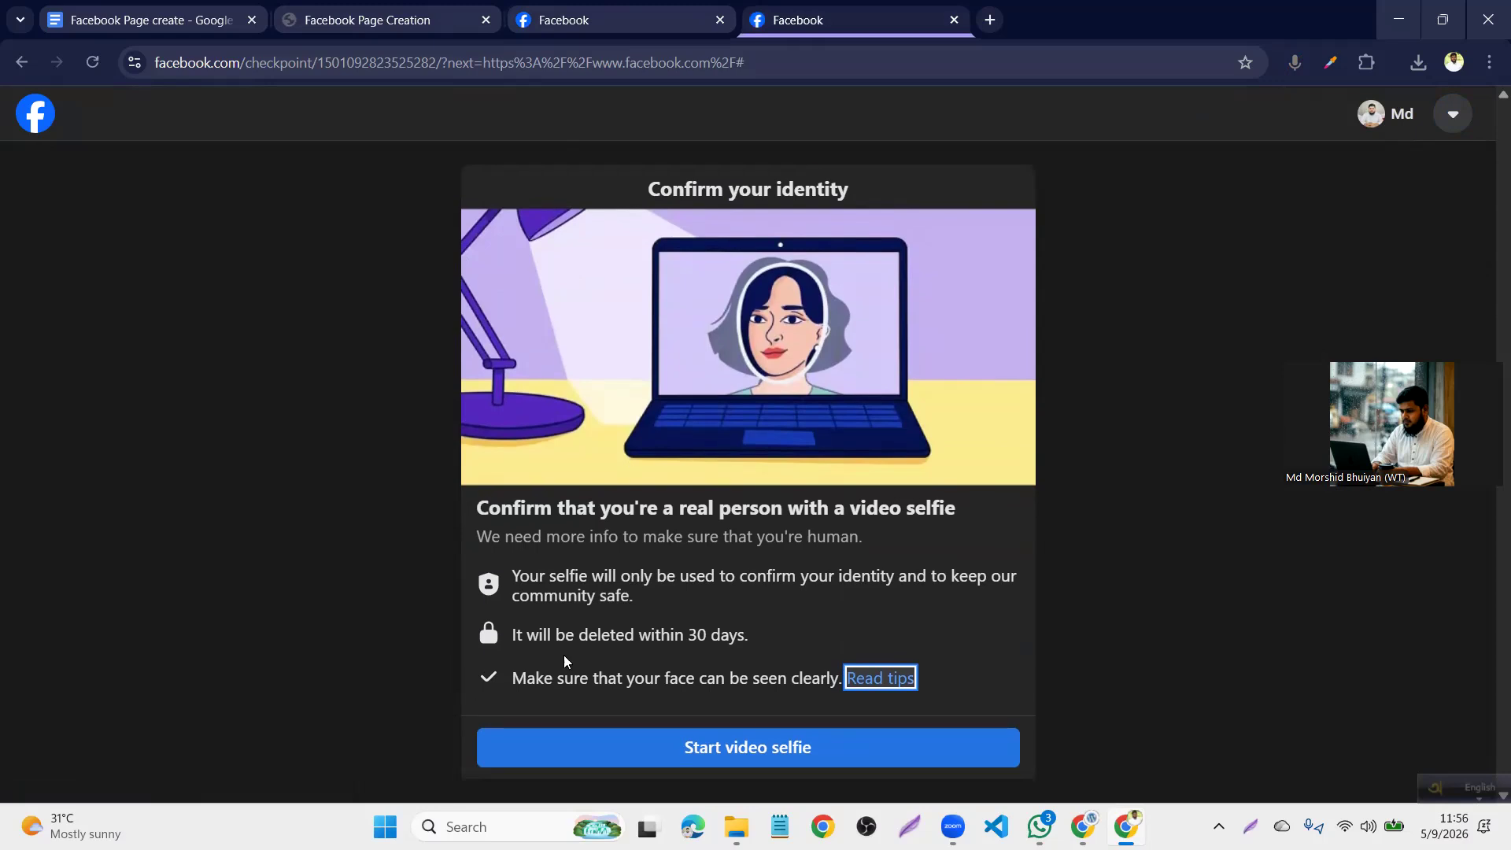
click(709, 747)
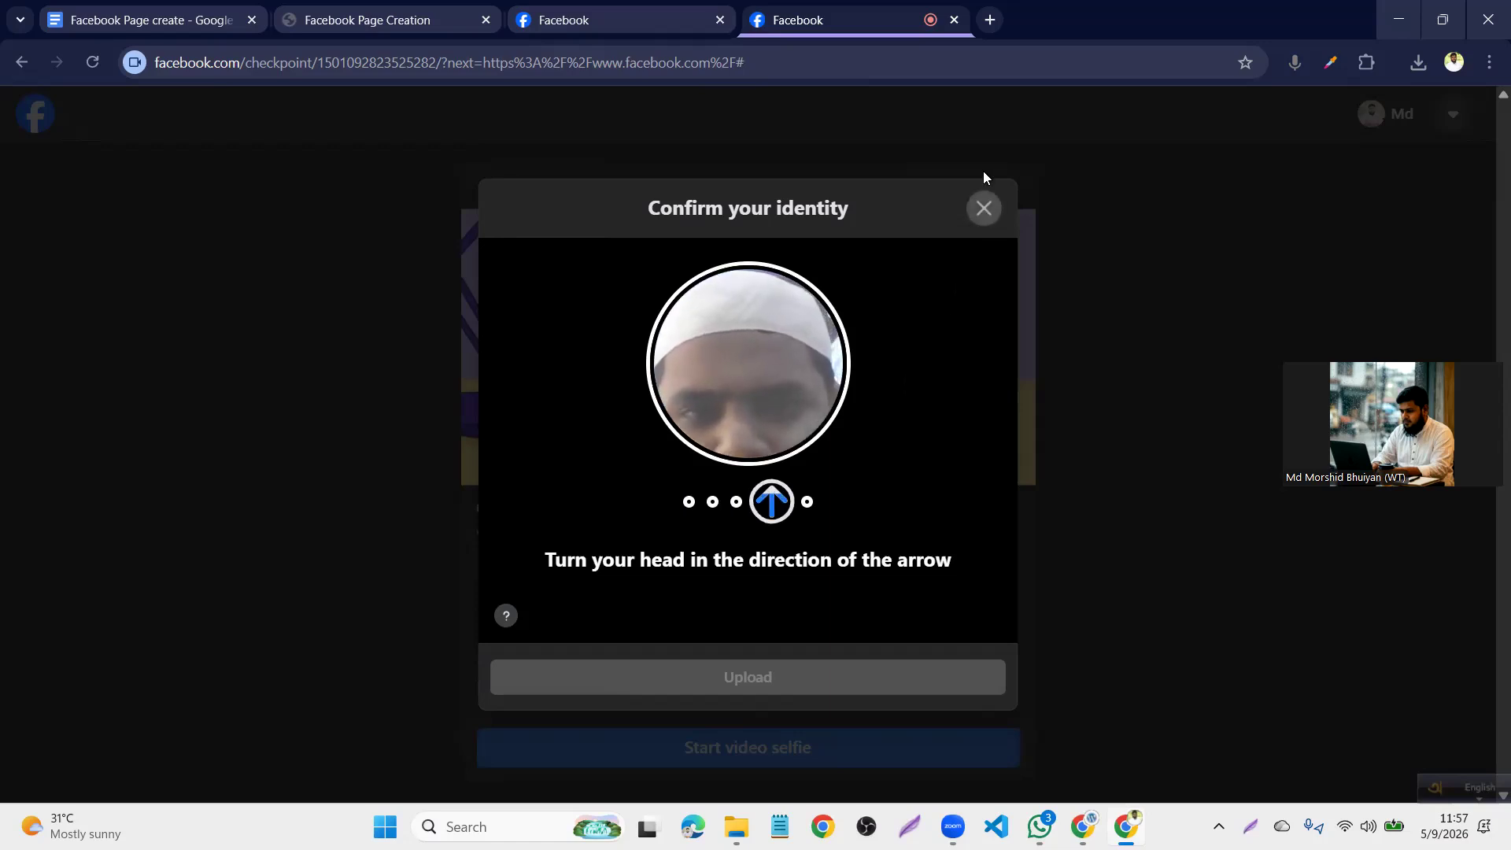
click(957, 25)
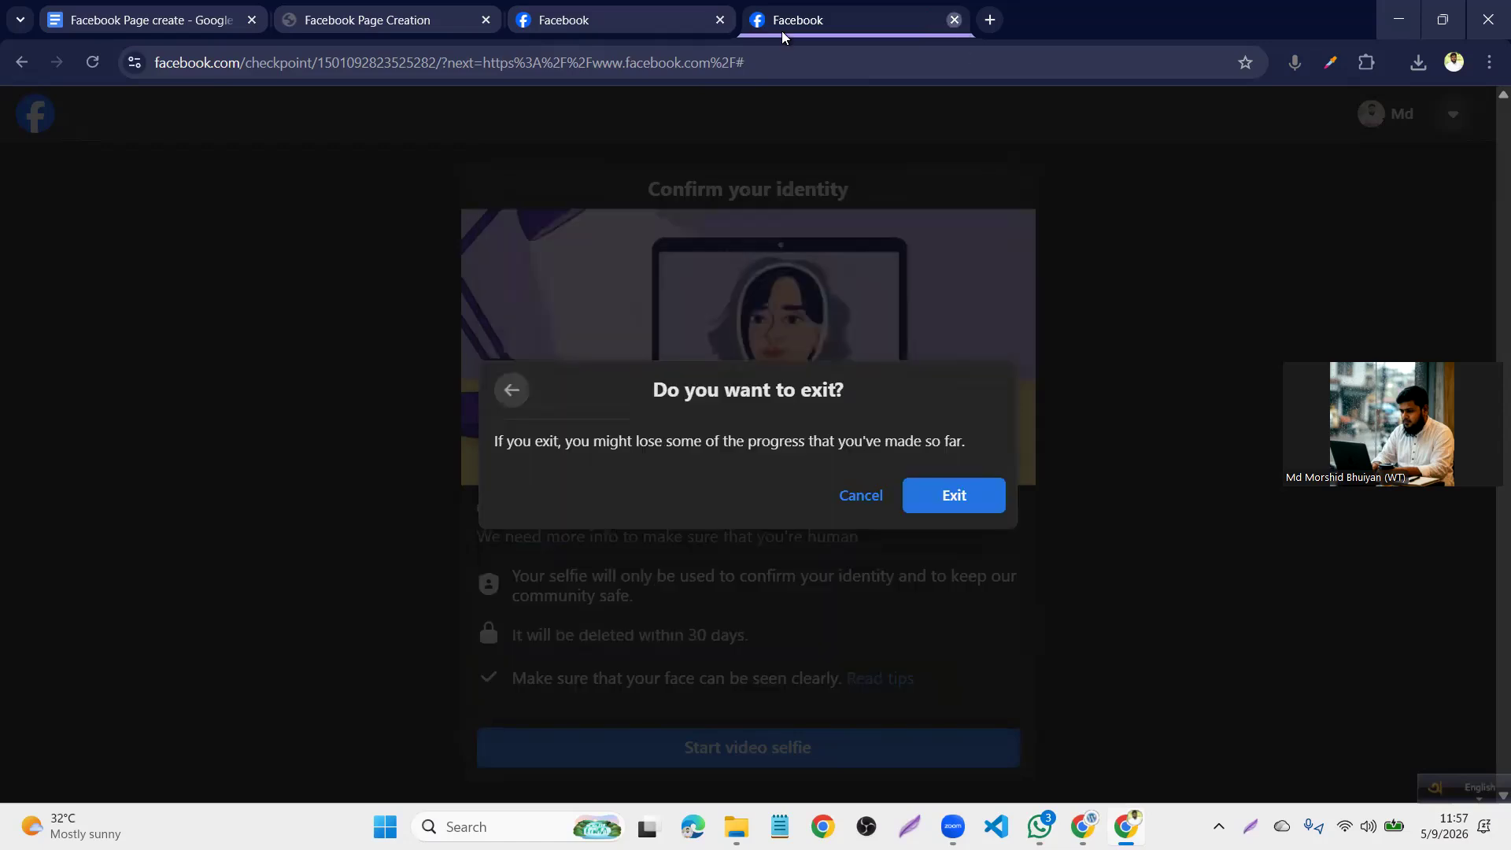
click(719, 21)
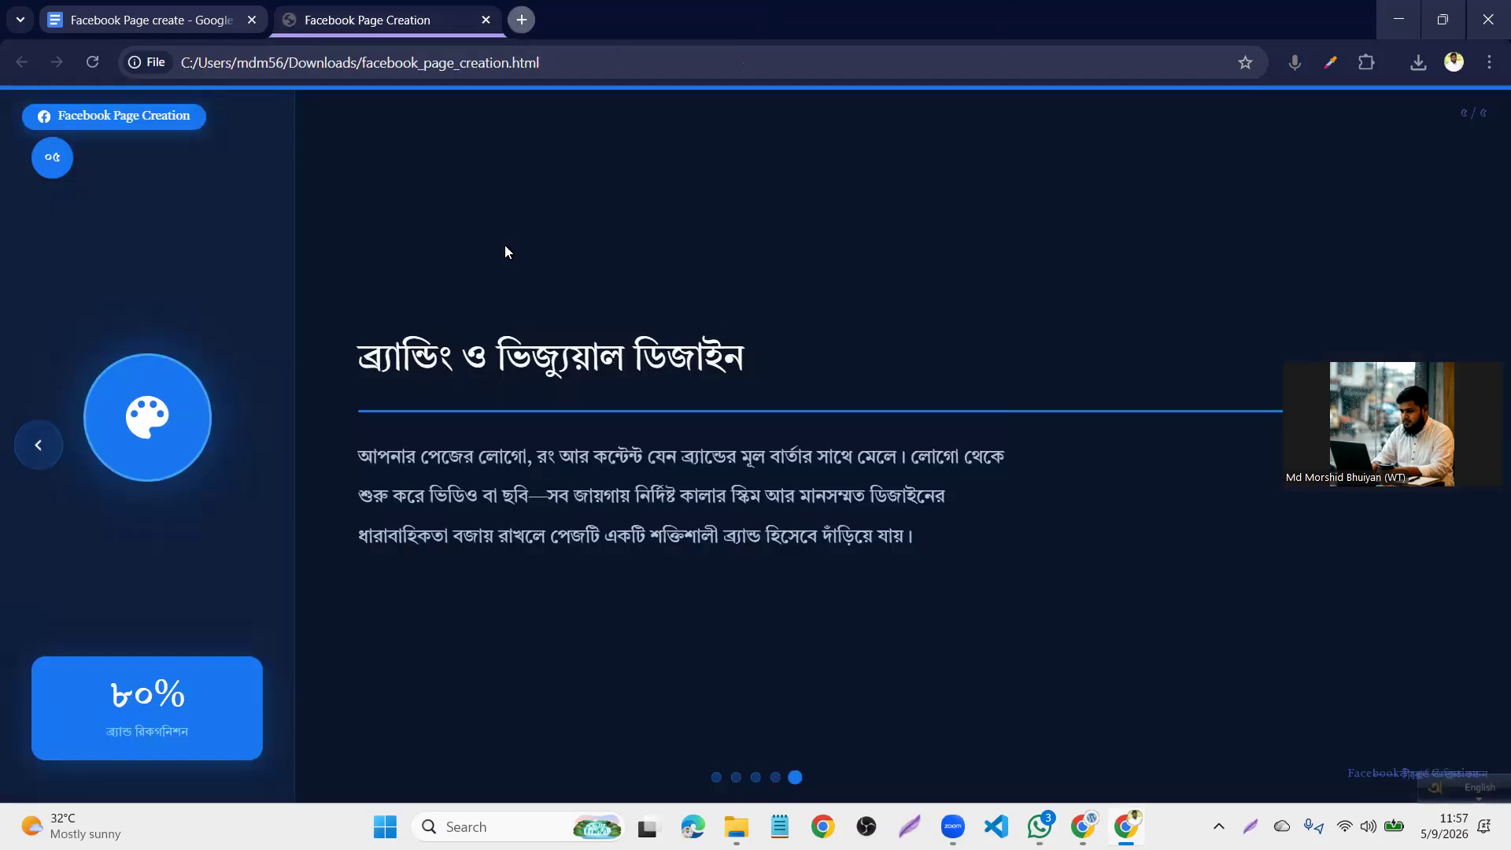
Reopen Facebook from a new tab's shortcuts and scroll to the identity check
key(ctrl+t)
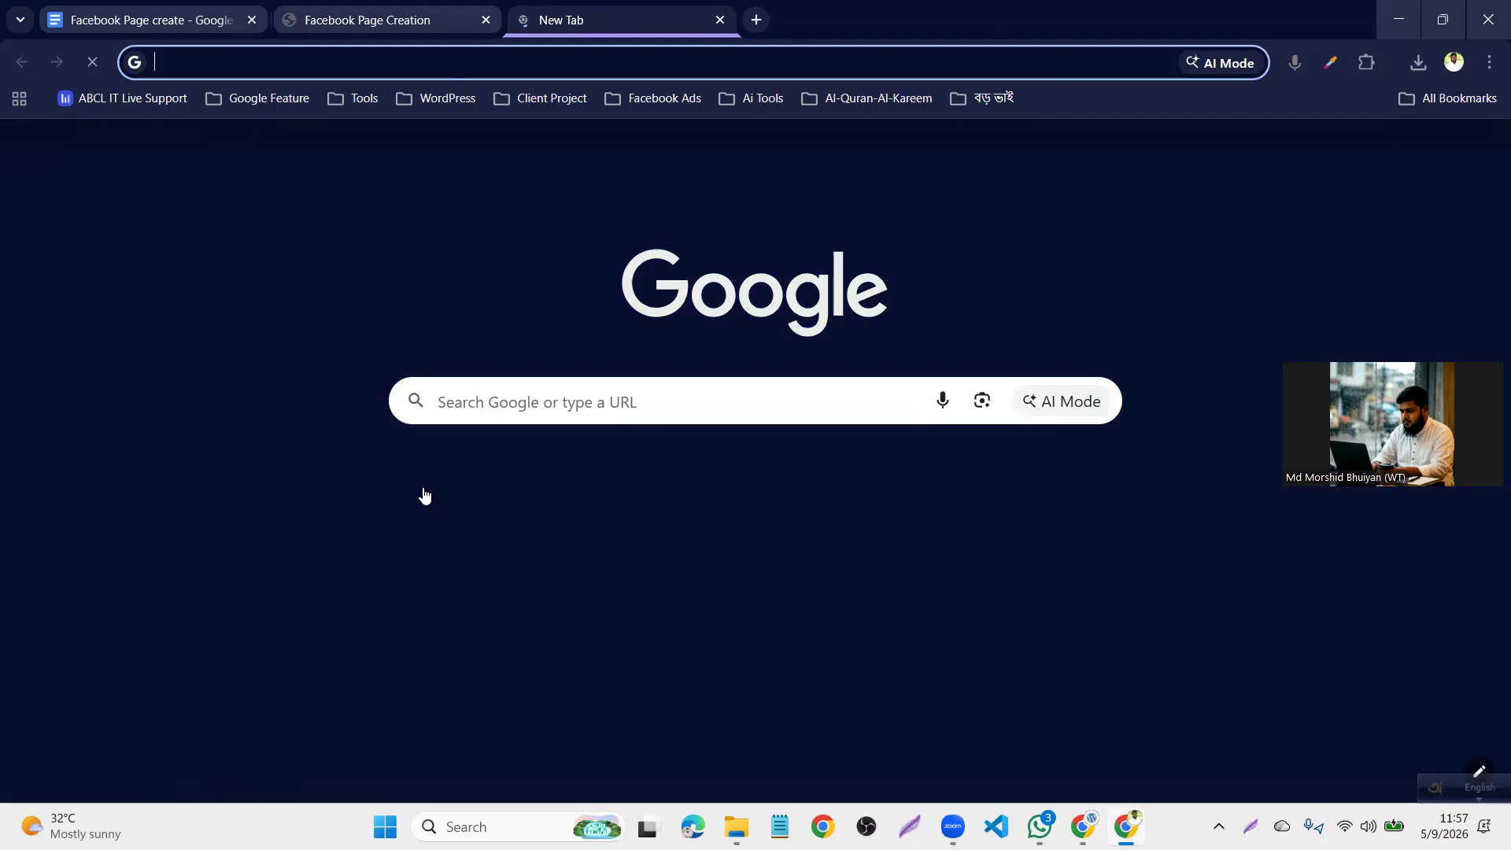
click(425, 492)
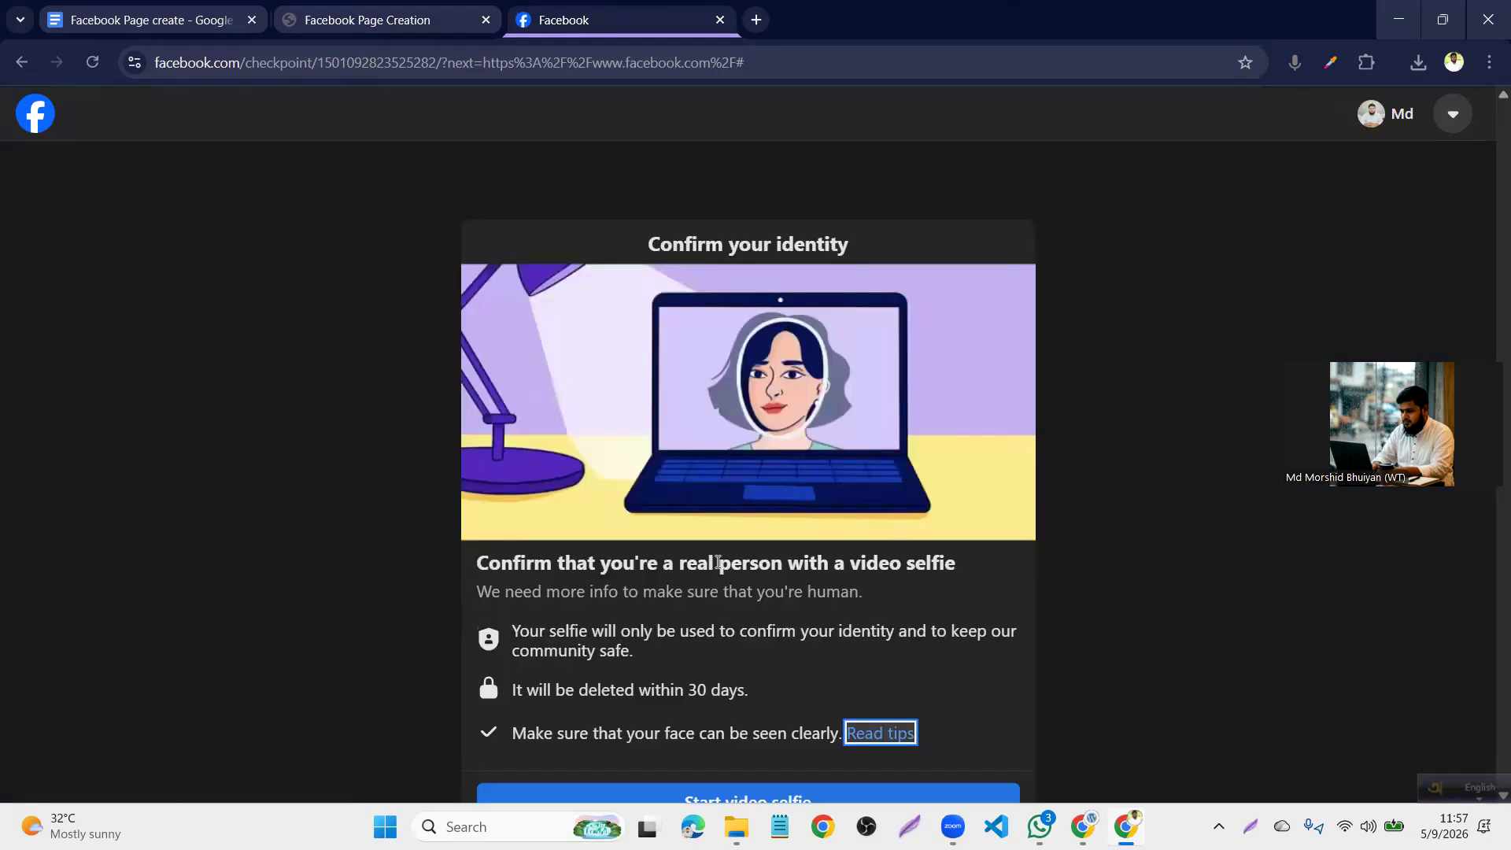
scroll(717, 562, down, 1)
scroll(716, 563, down, 1)
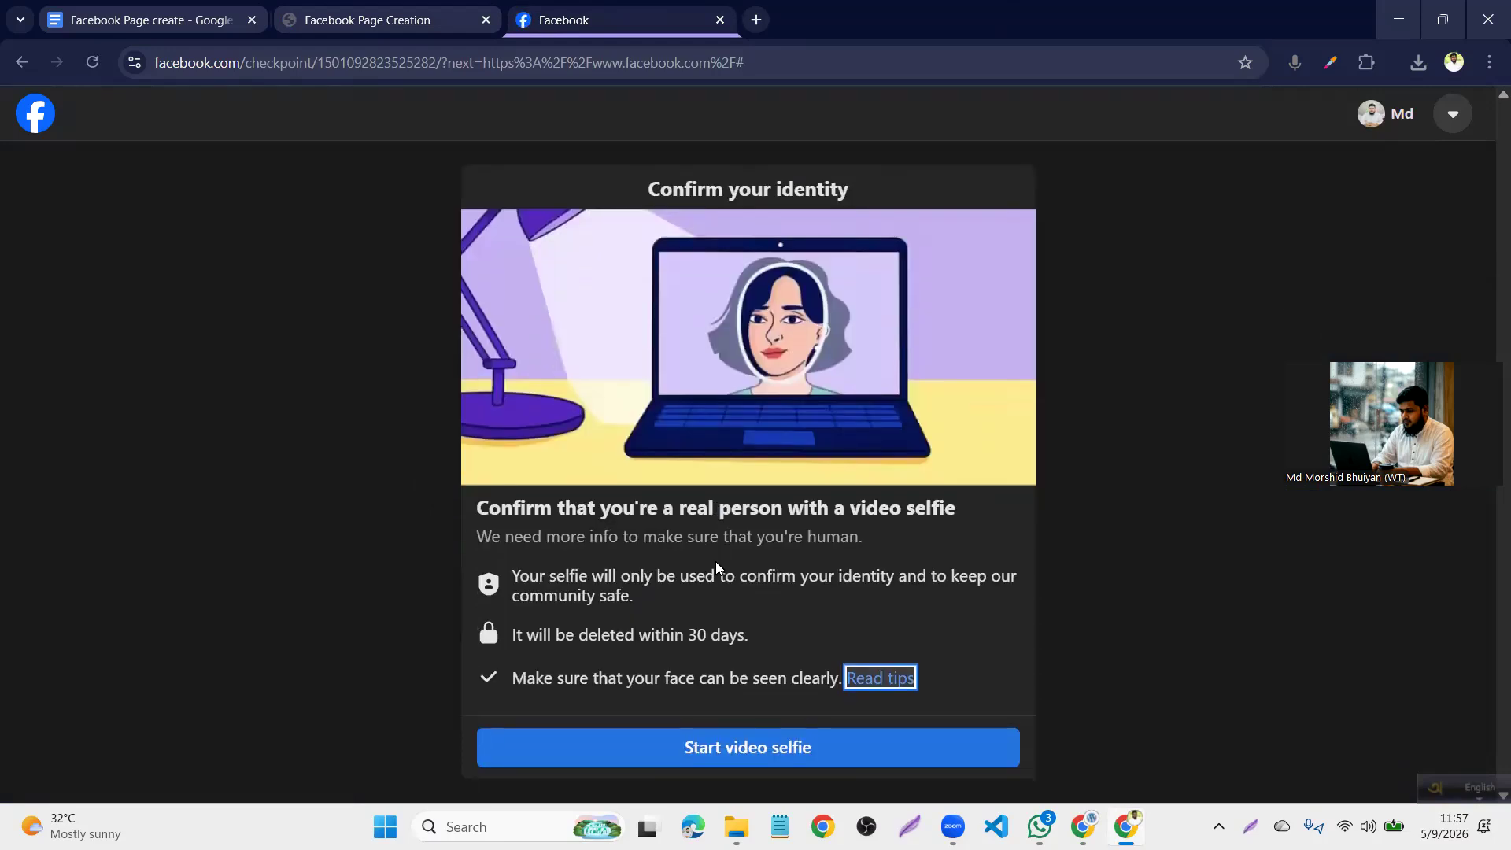
Back out of the video selfie check, close the tab, and switch Chrome profile
click(746, 753)
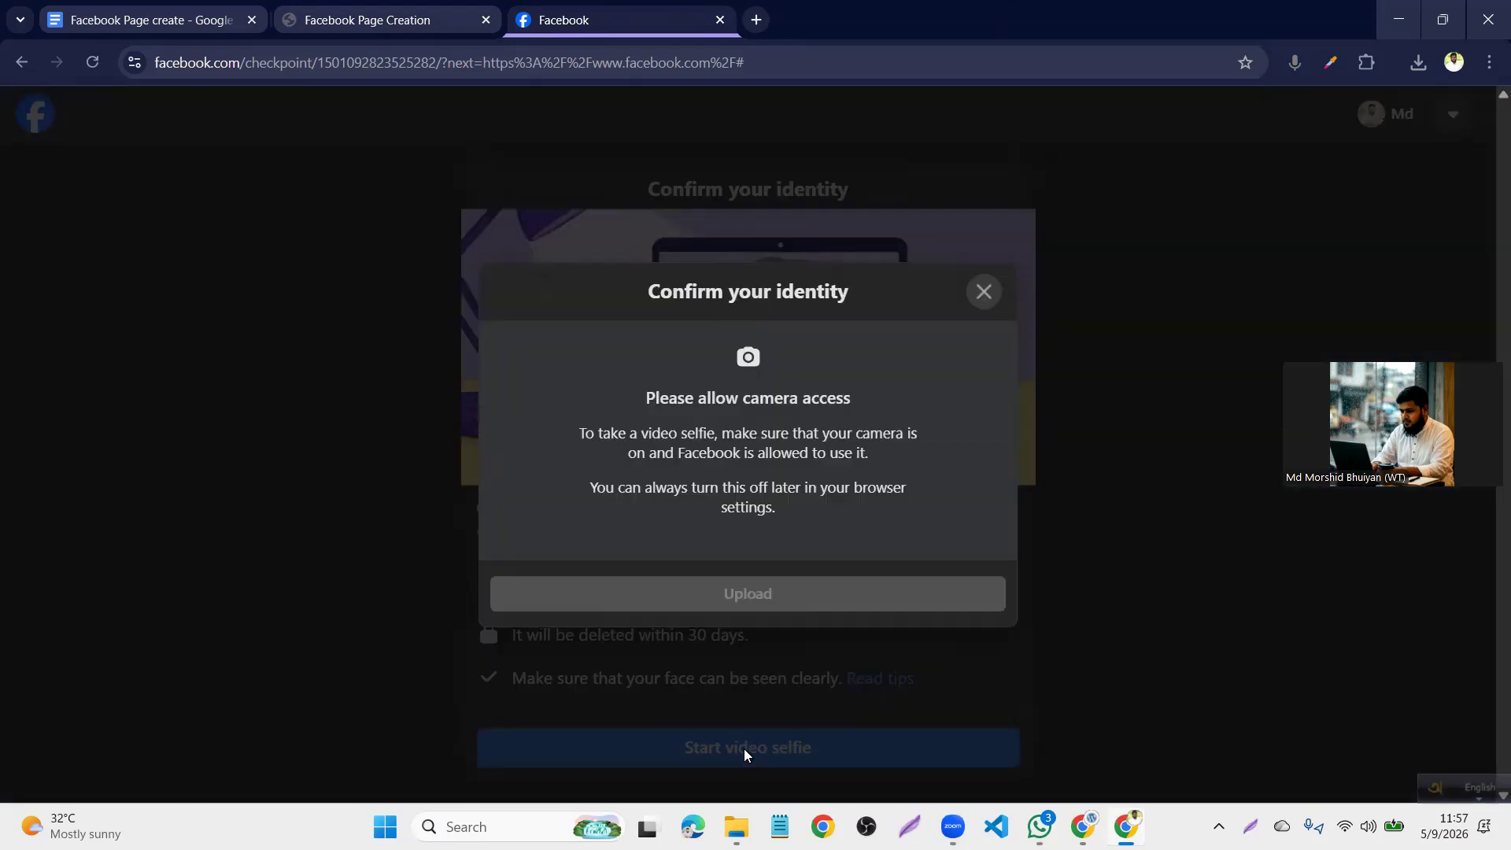
click(984, 202)
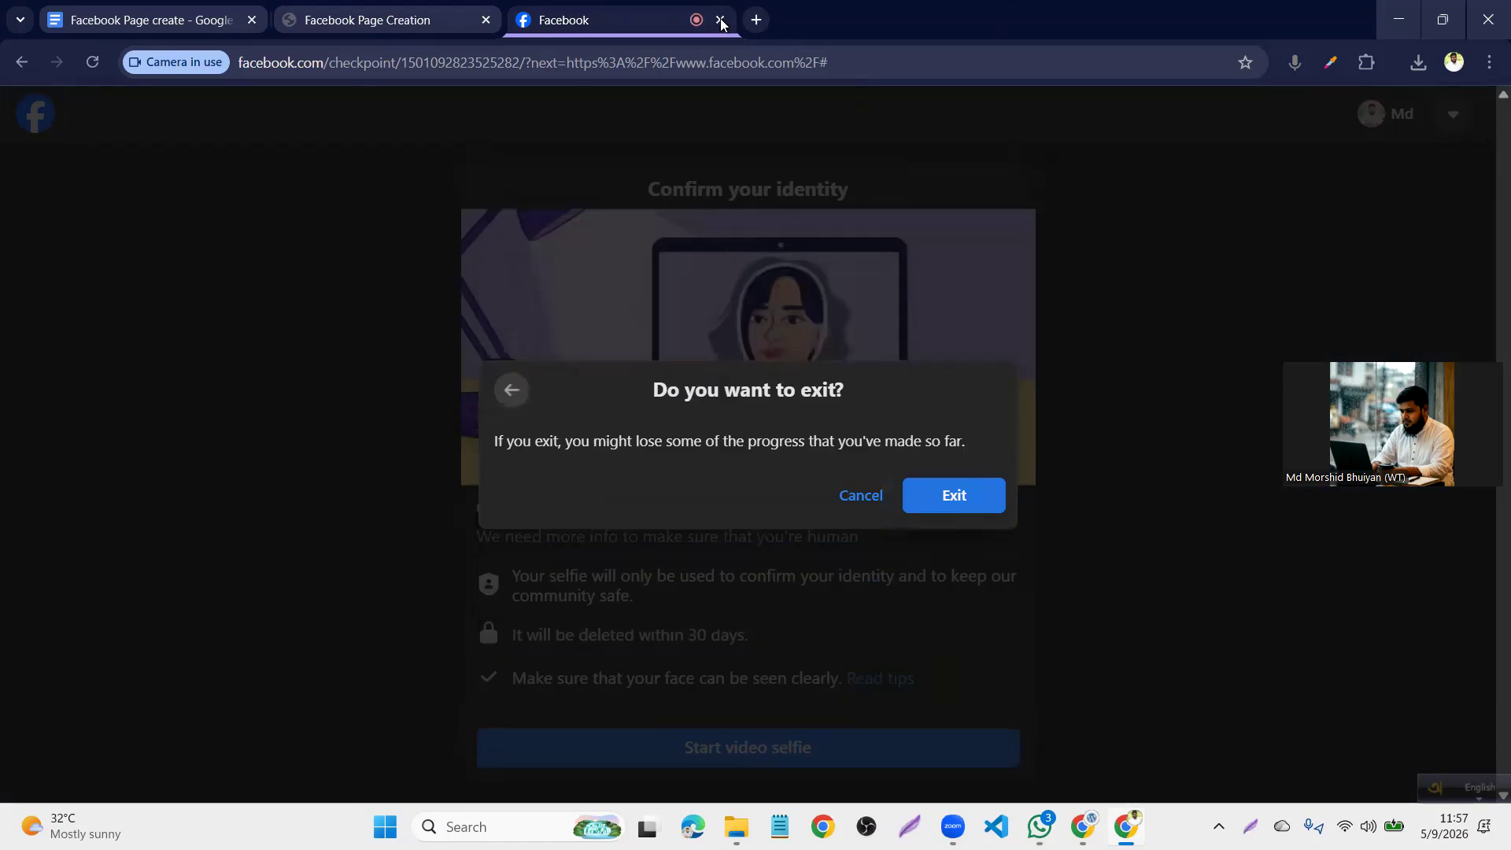
click(721, 20)
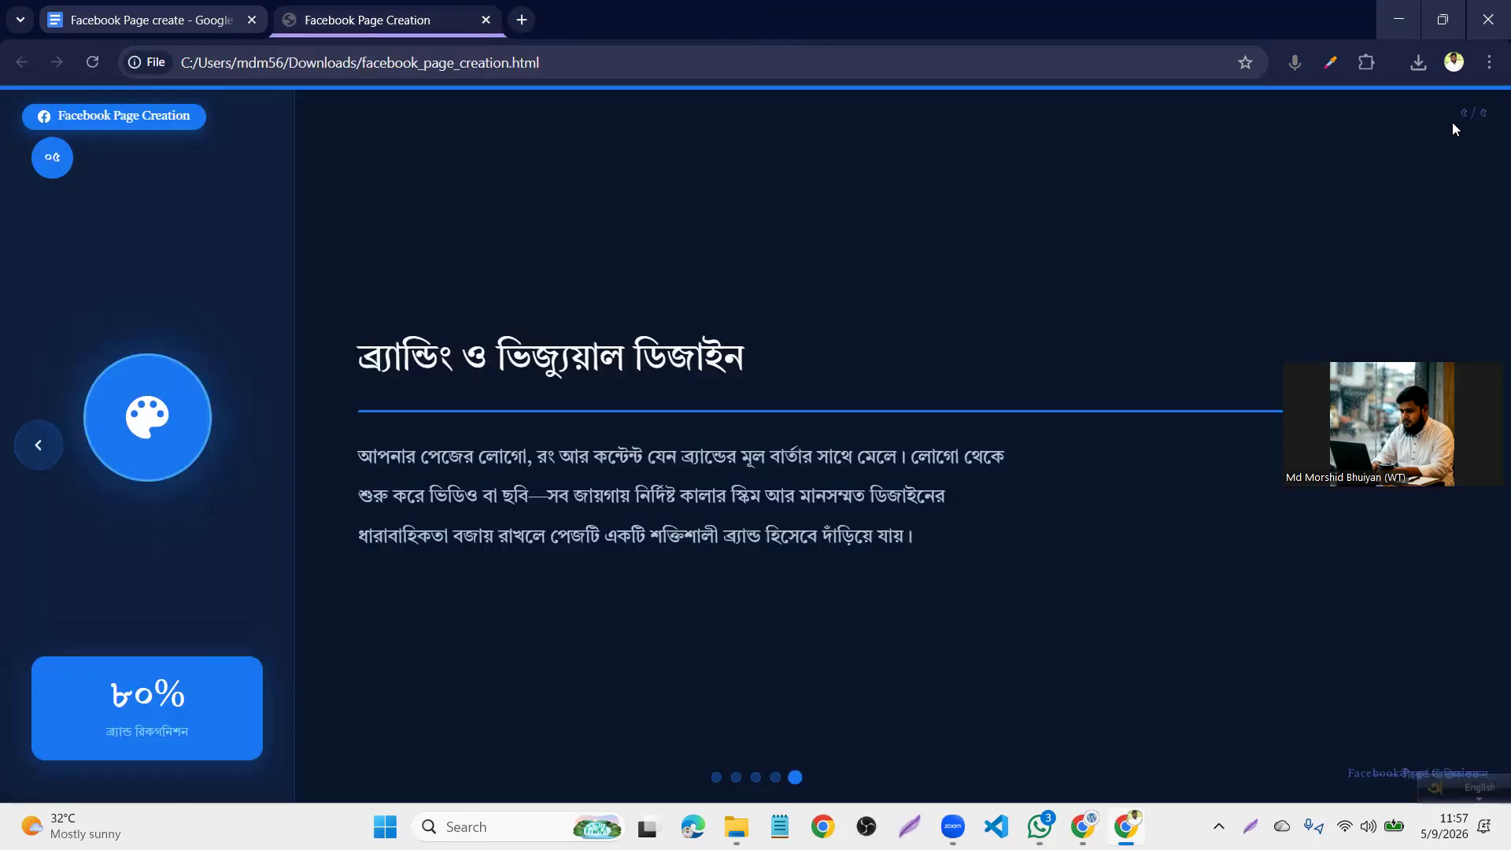
click(1453, 63)
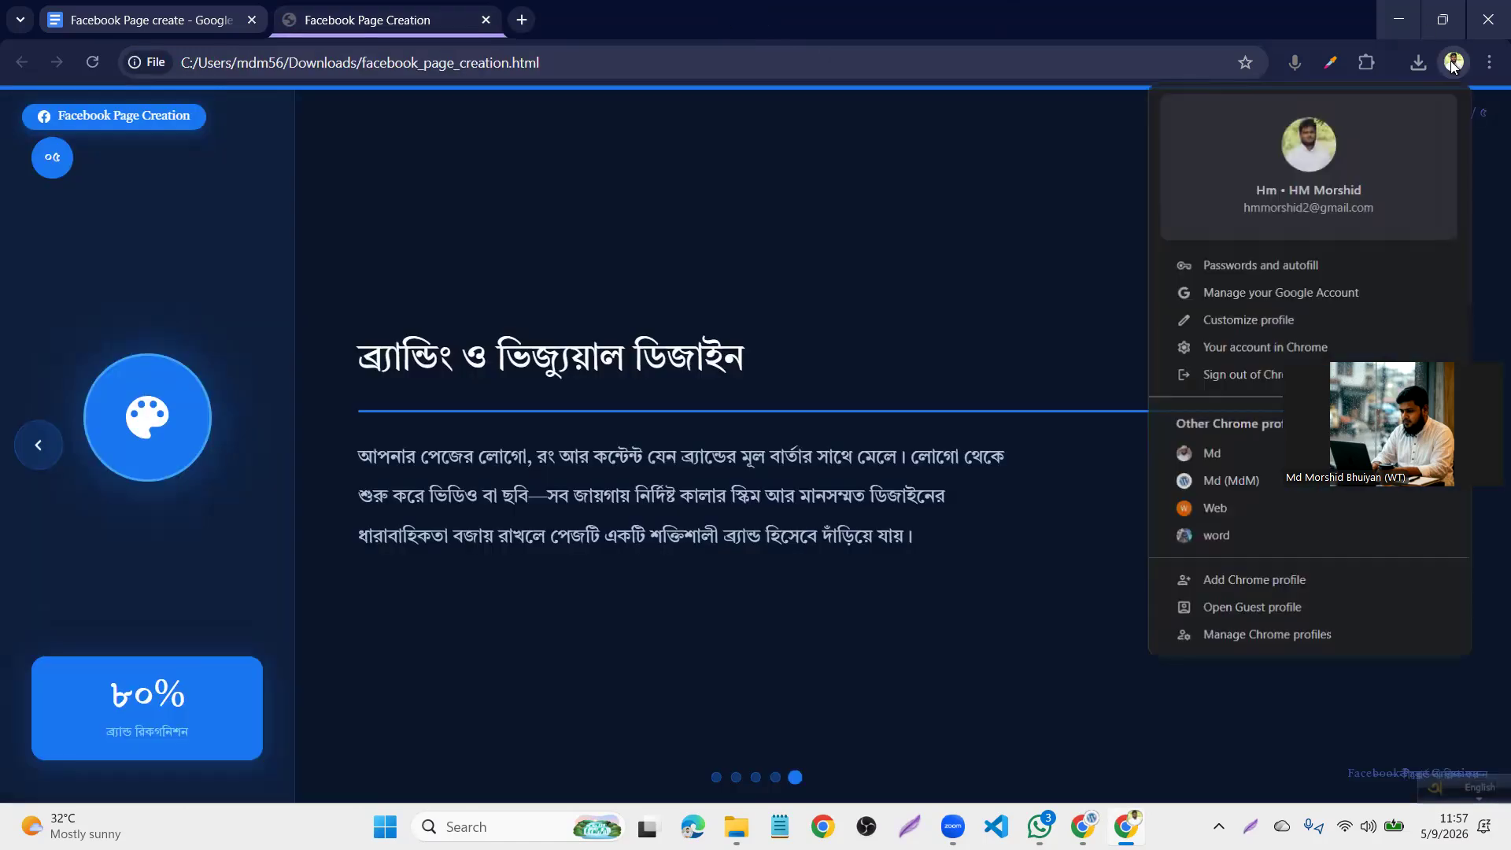
click(1216, 481)
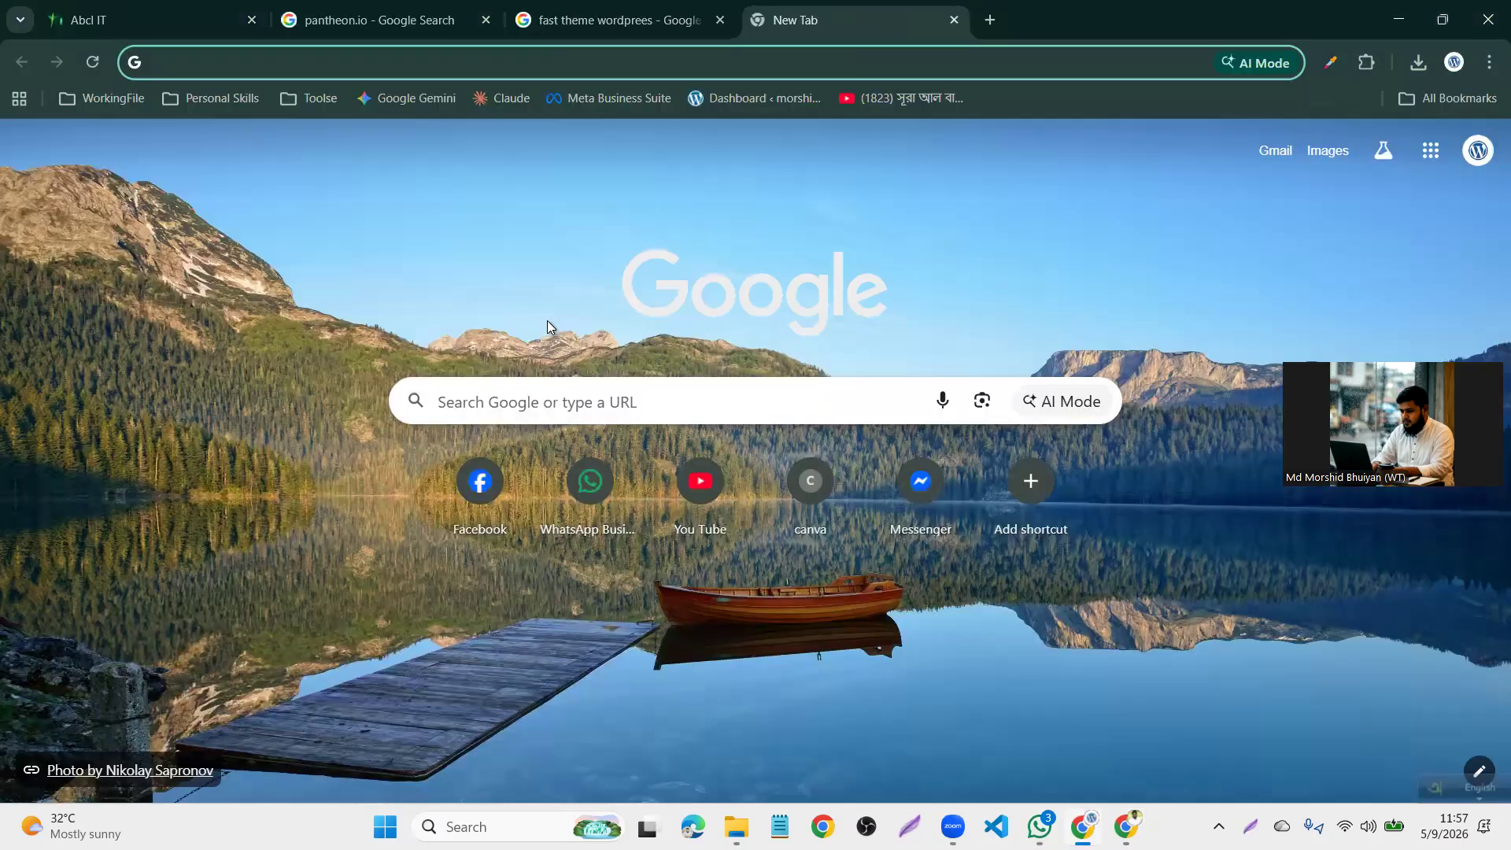
Open Facebook, glance at the account's profile page, then return to the home feed
click(478, 525)
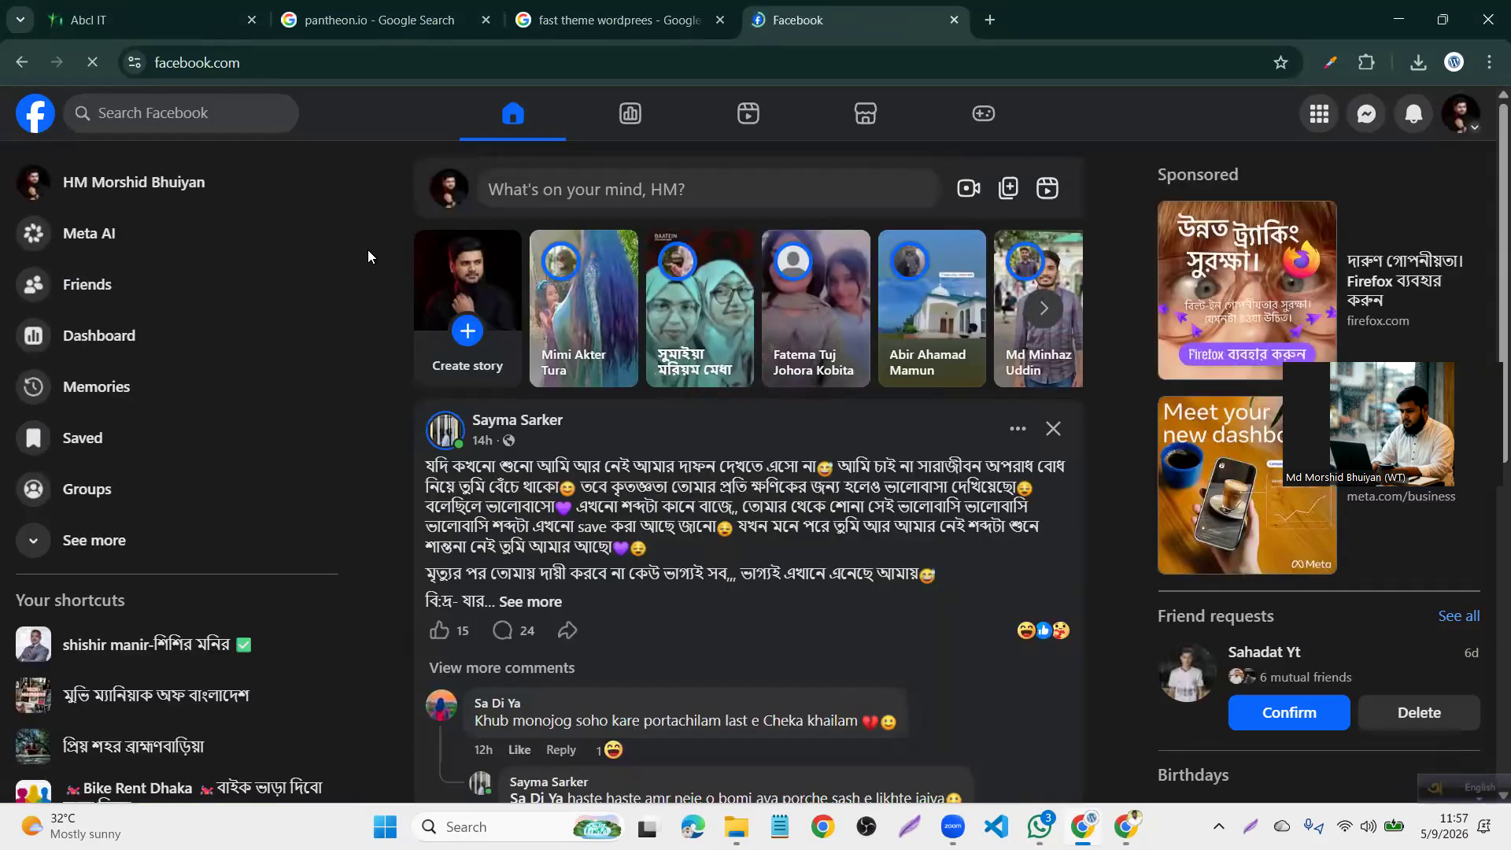
click(244, 181)
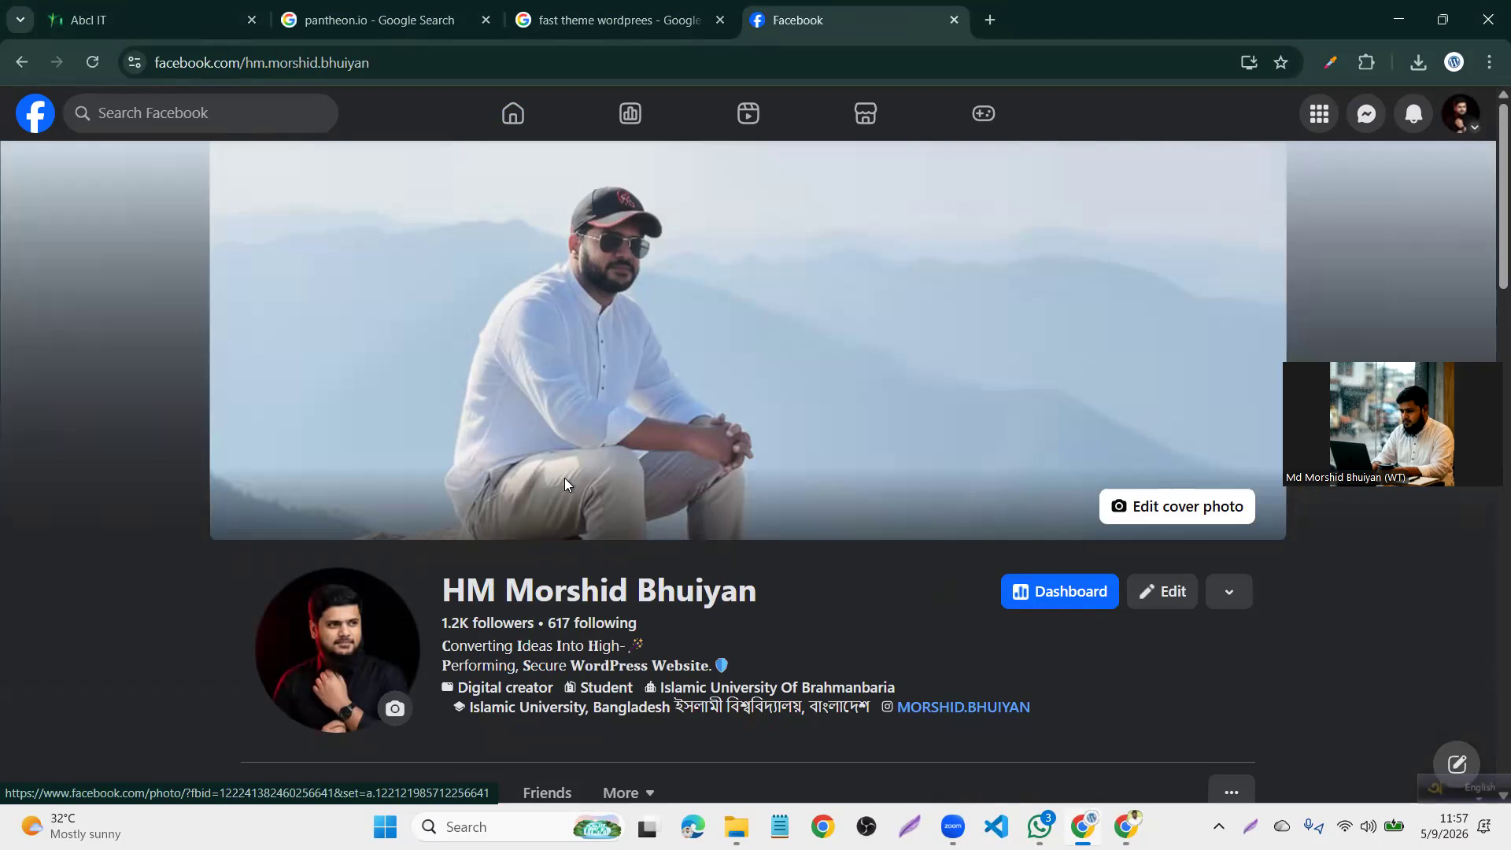
scroll(564, 480, down, 4)
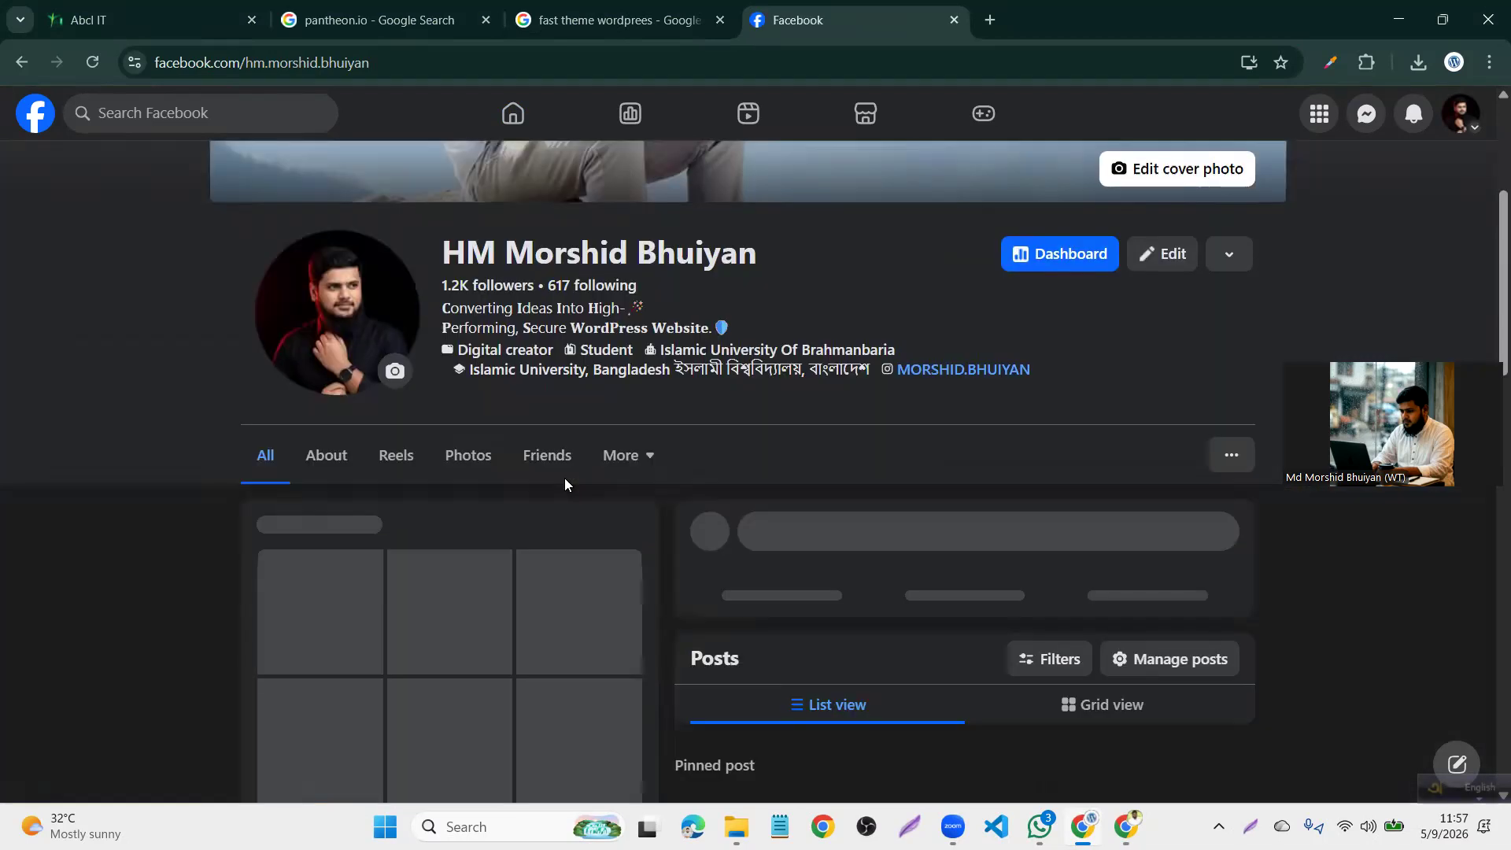
scroll(565, 479, down, 5)
scroll(536, 315, up, 10)
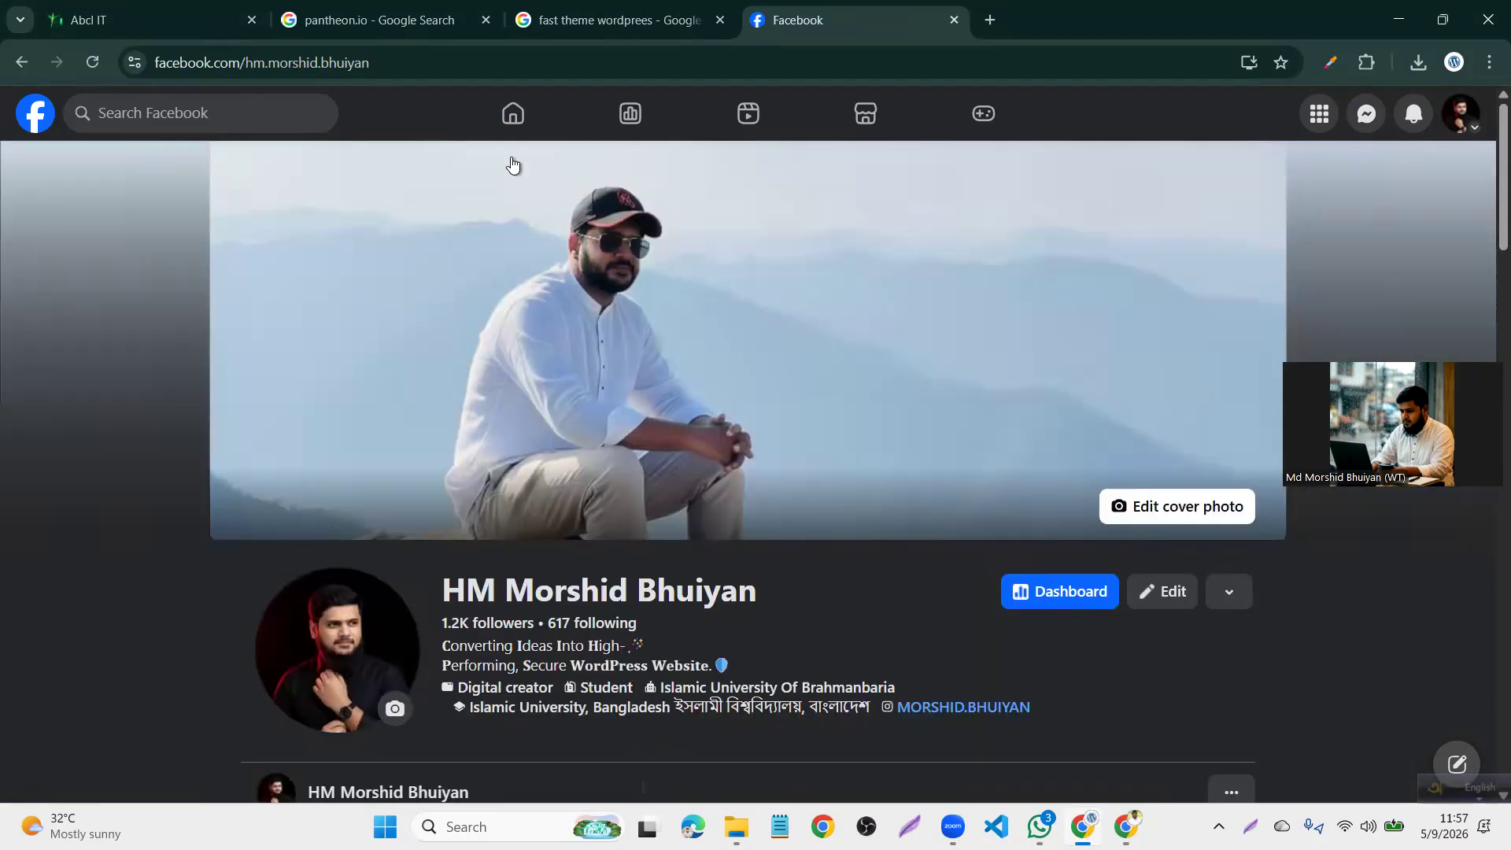
click(516, 118)
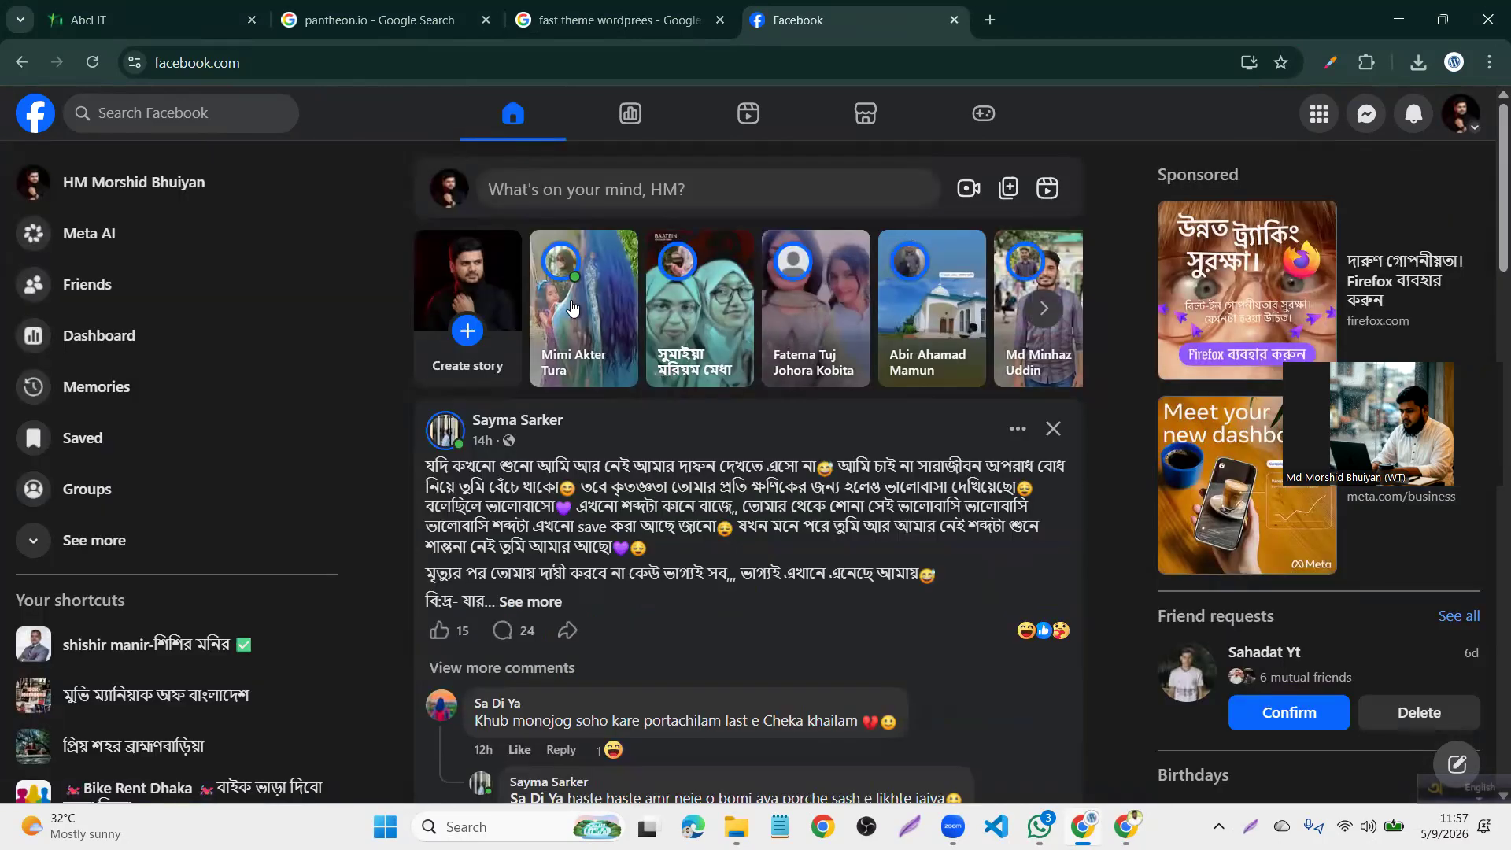
Expand the left sidebar with See more and open Pages
click(158, 560)
scroll(158, 559, down, 4)
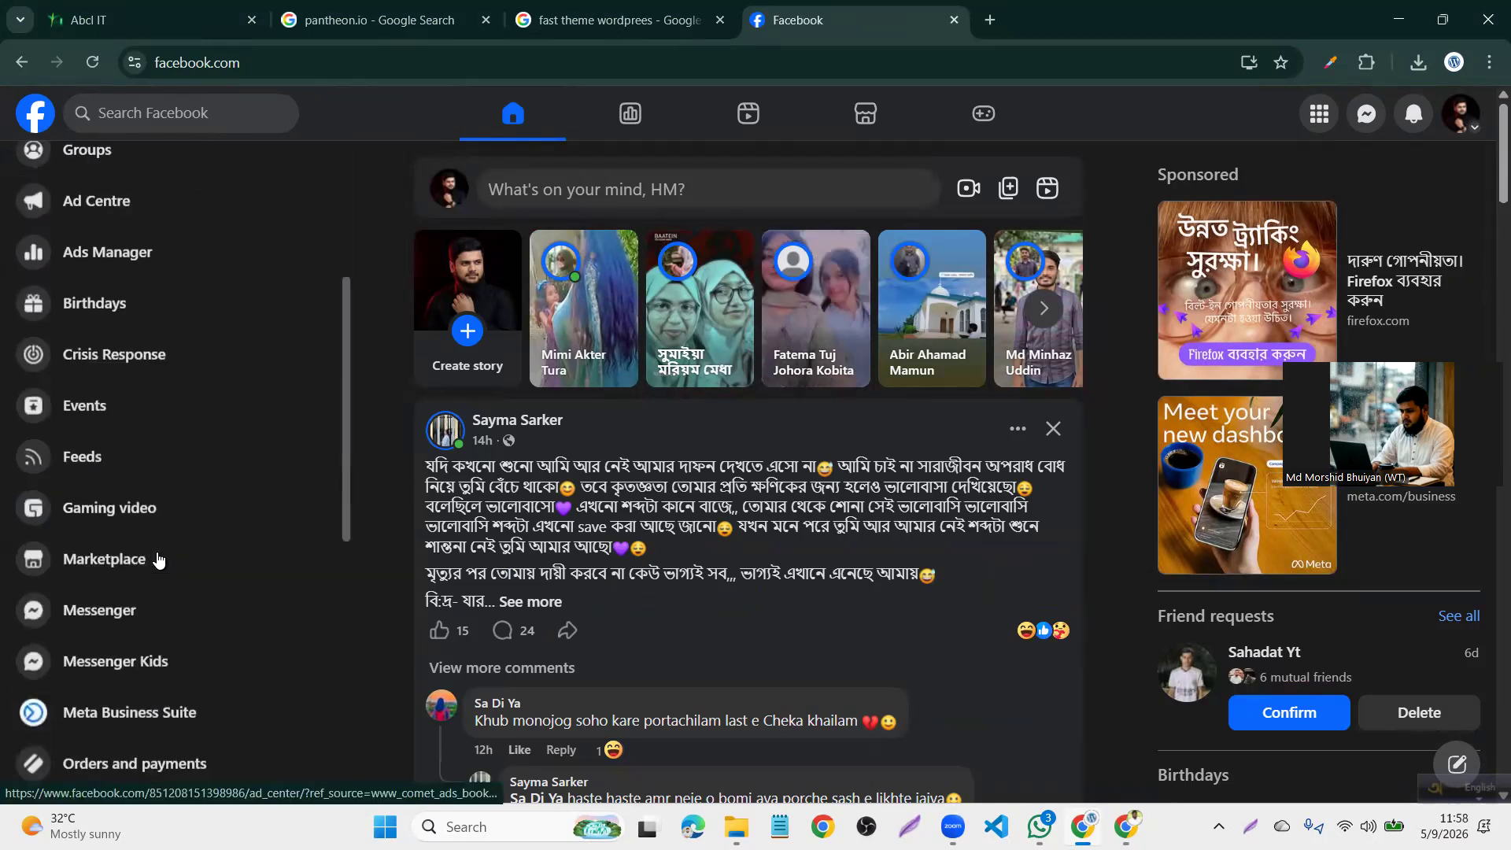
scroll(158, 560, down, 1)
scroll(157, 554, down, 1)
right_click(158, 554)
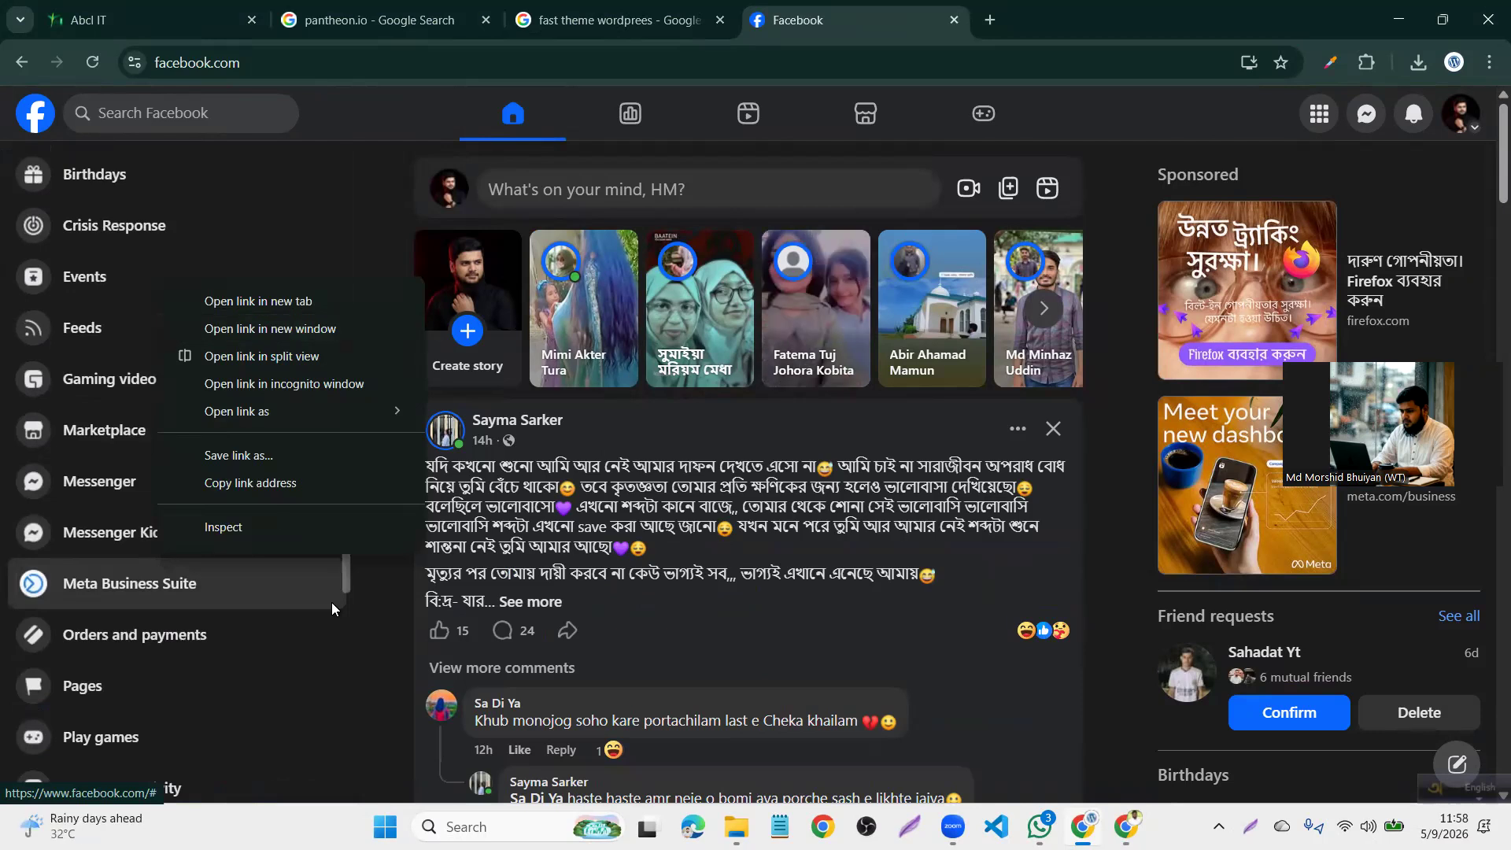
click(396, 592)
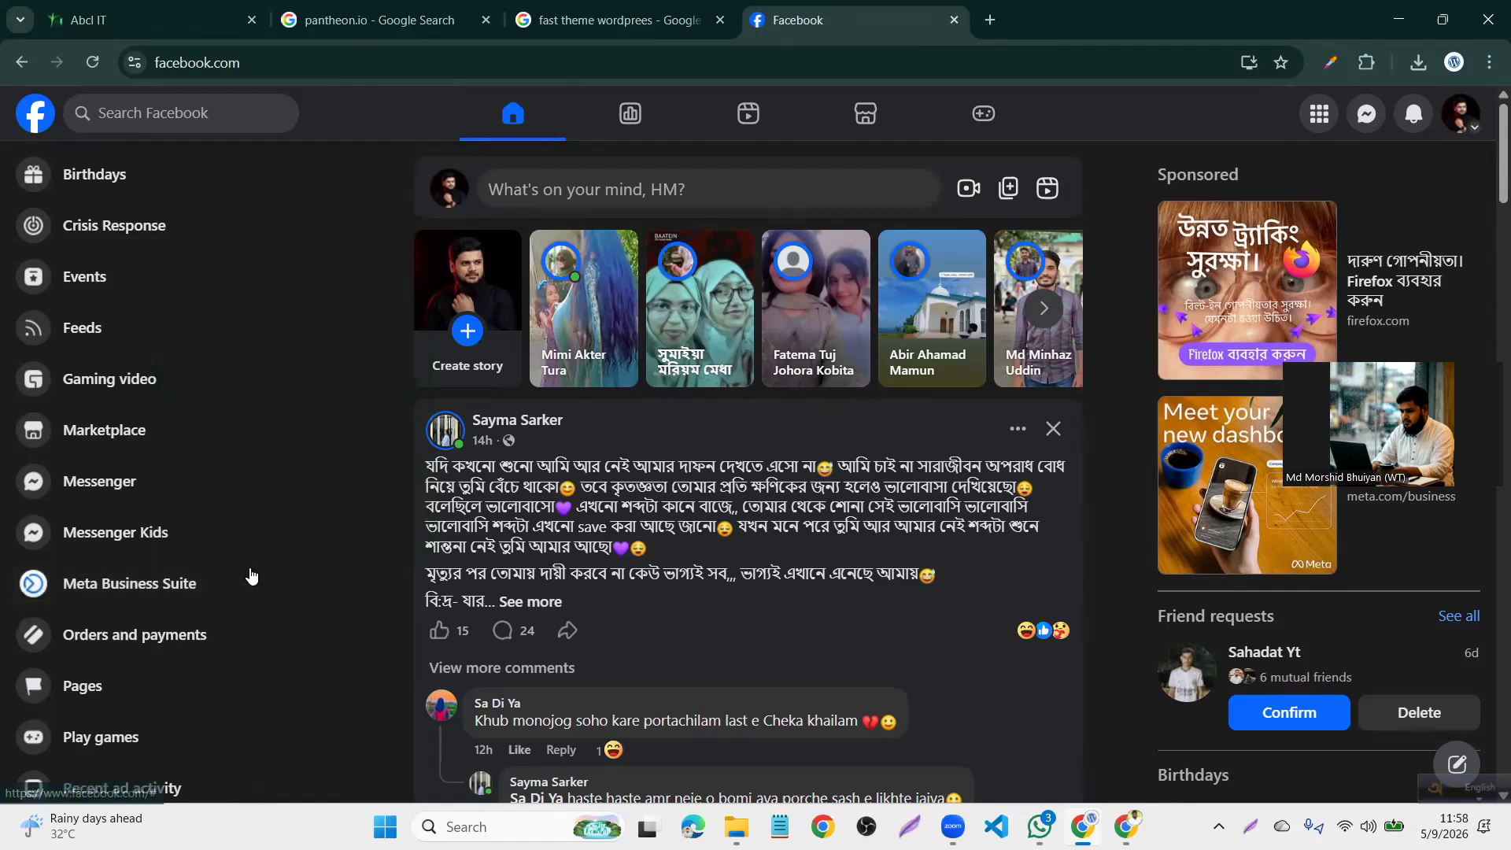
scroll(154, 497, down, 3)
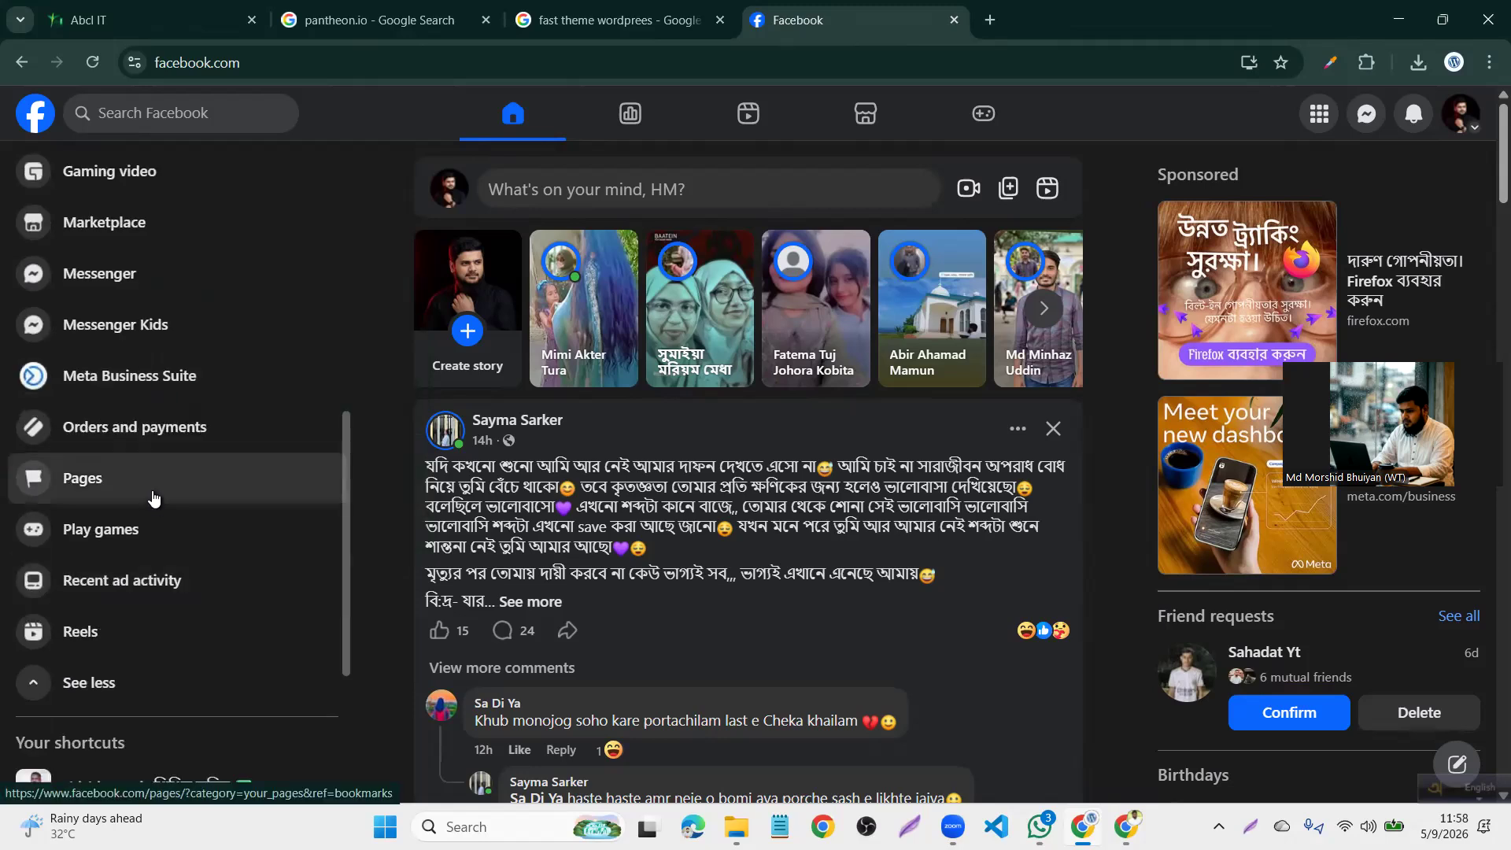
click(153, 497)
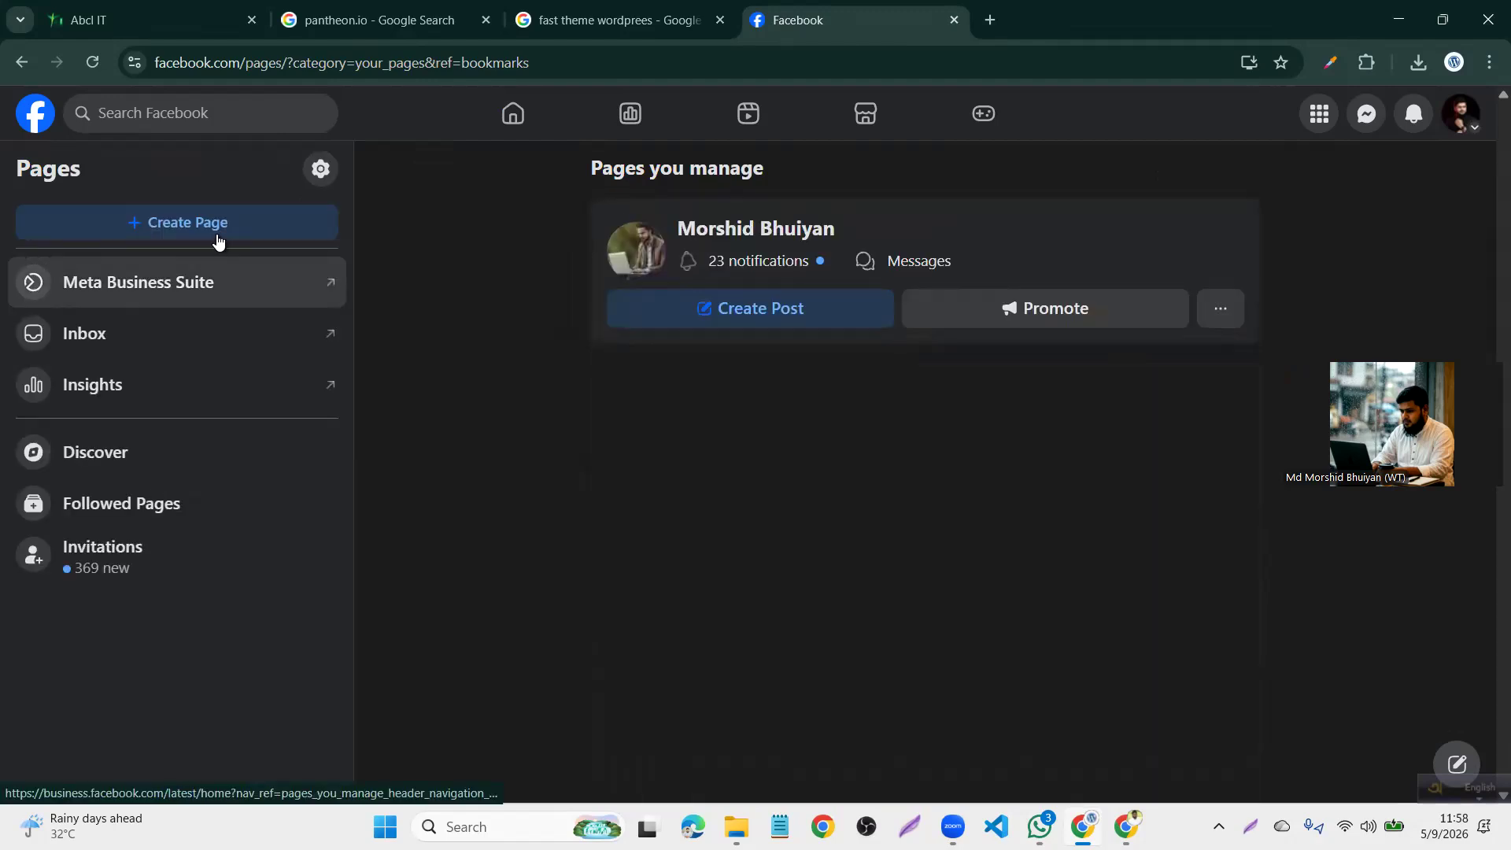
Start a new Page and name it 'Morshid Sir'
click(218, 237)
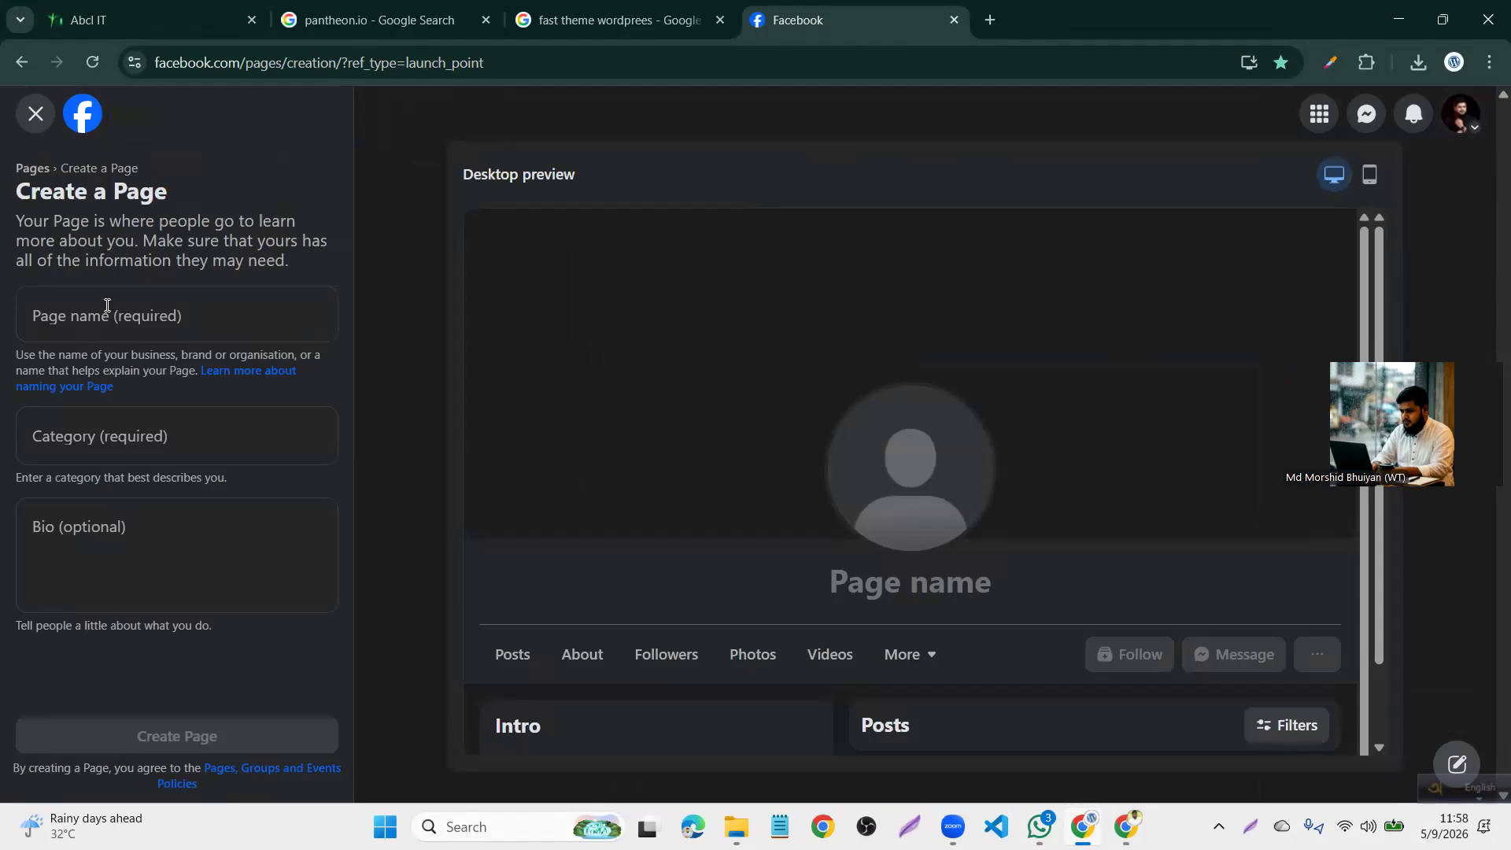
click(107, 305)
text(MOr)
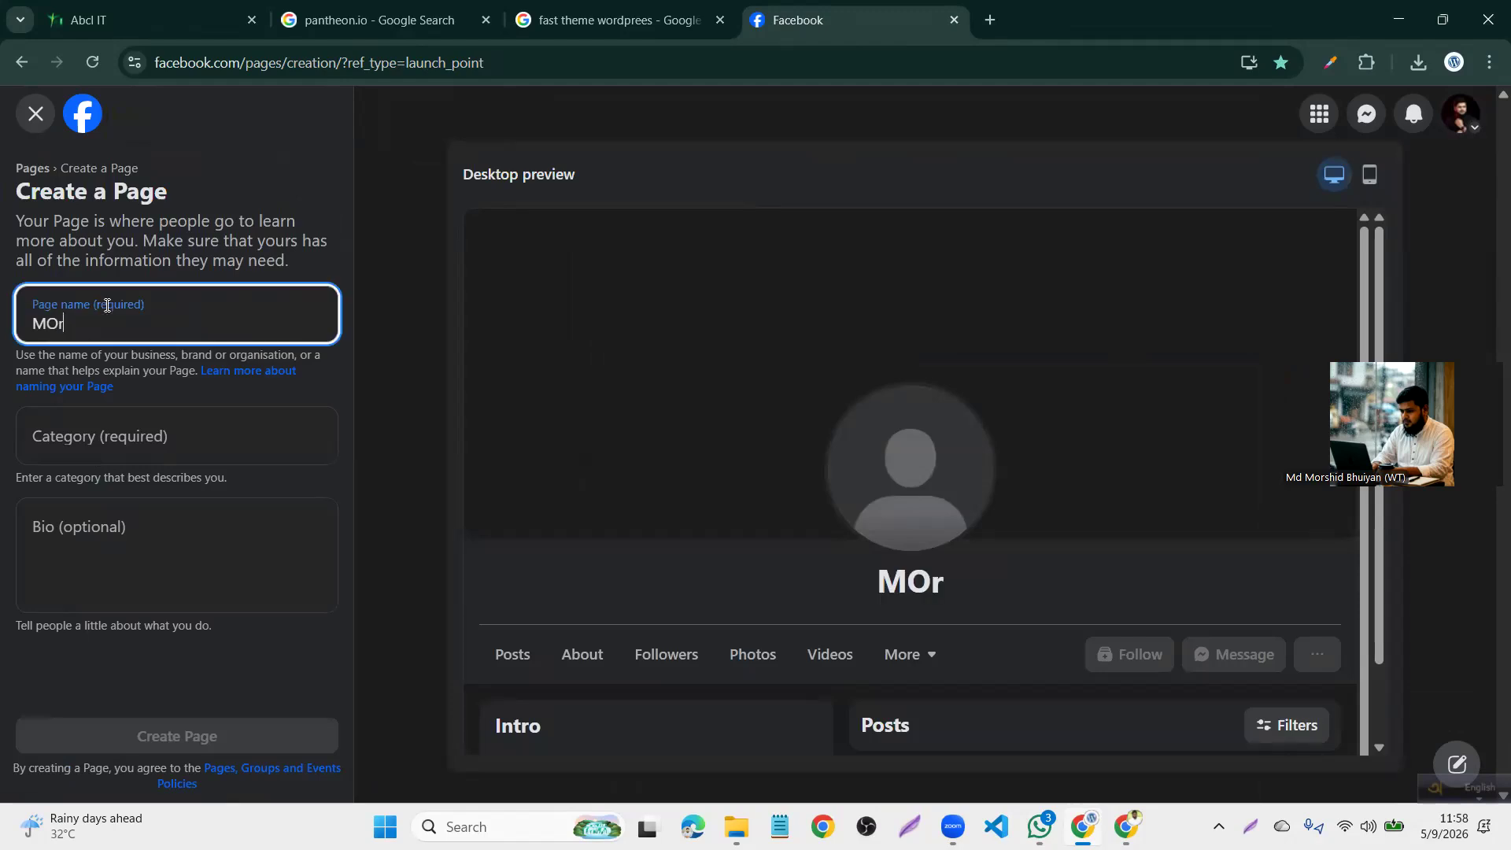
key(BackSpace)
key(BackSpace)
text(p)
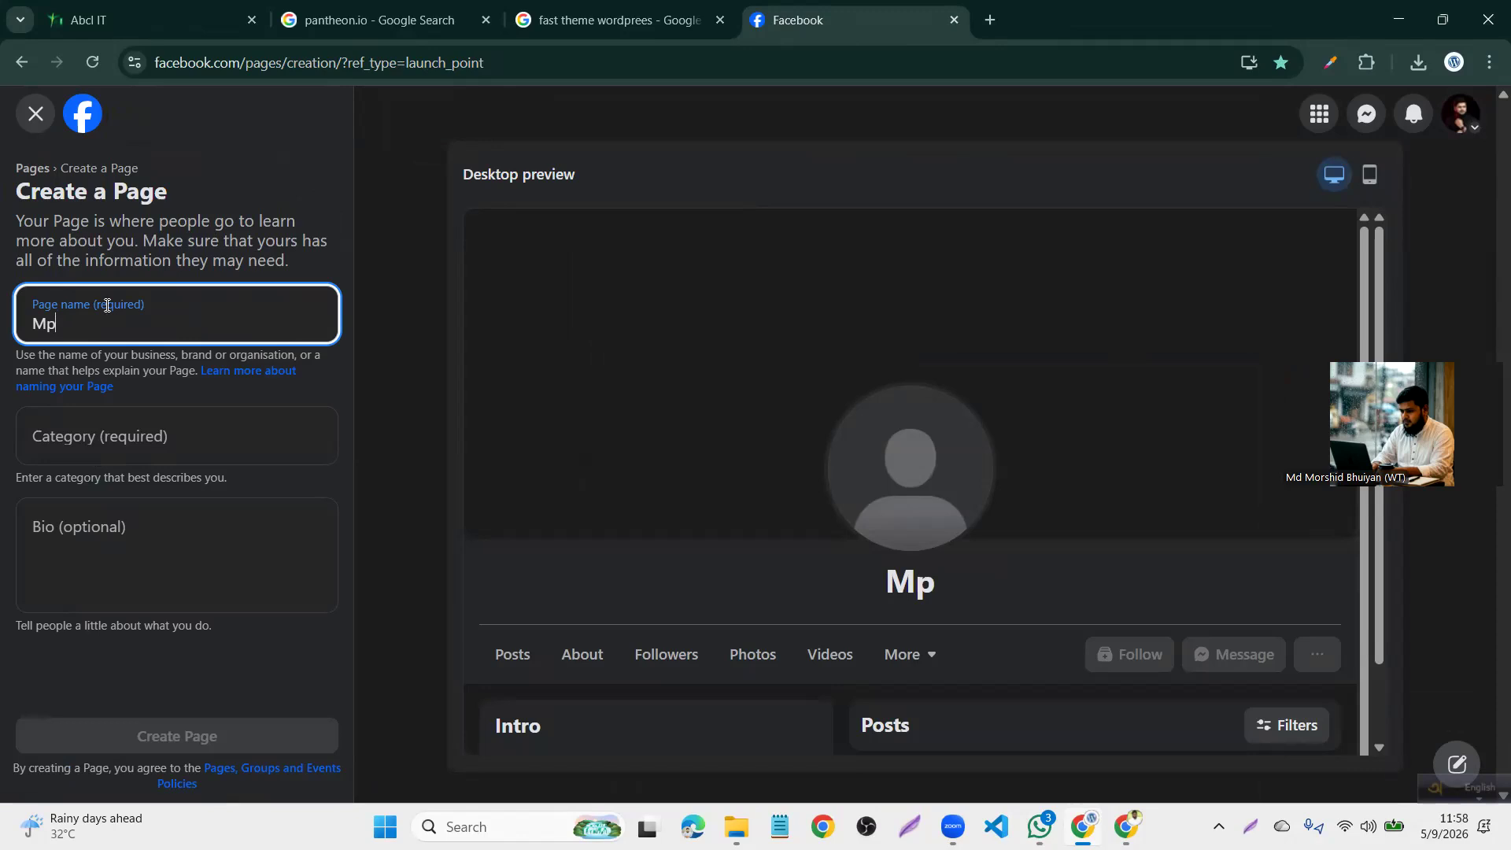
key(BackSpace)
text(orsh)
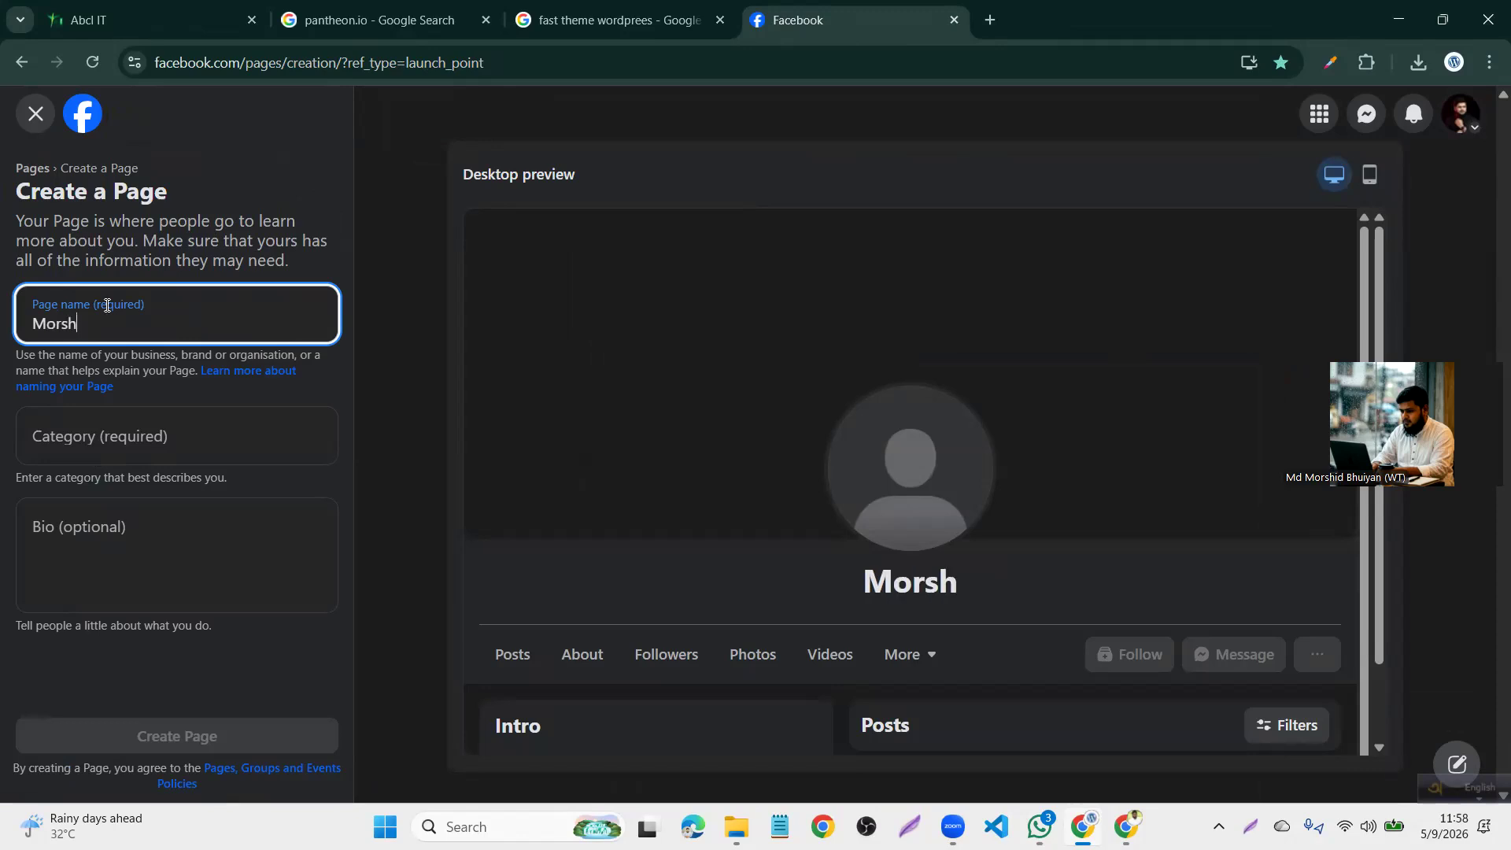
text(id )
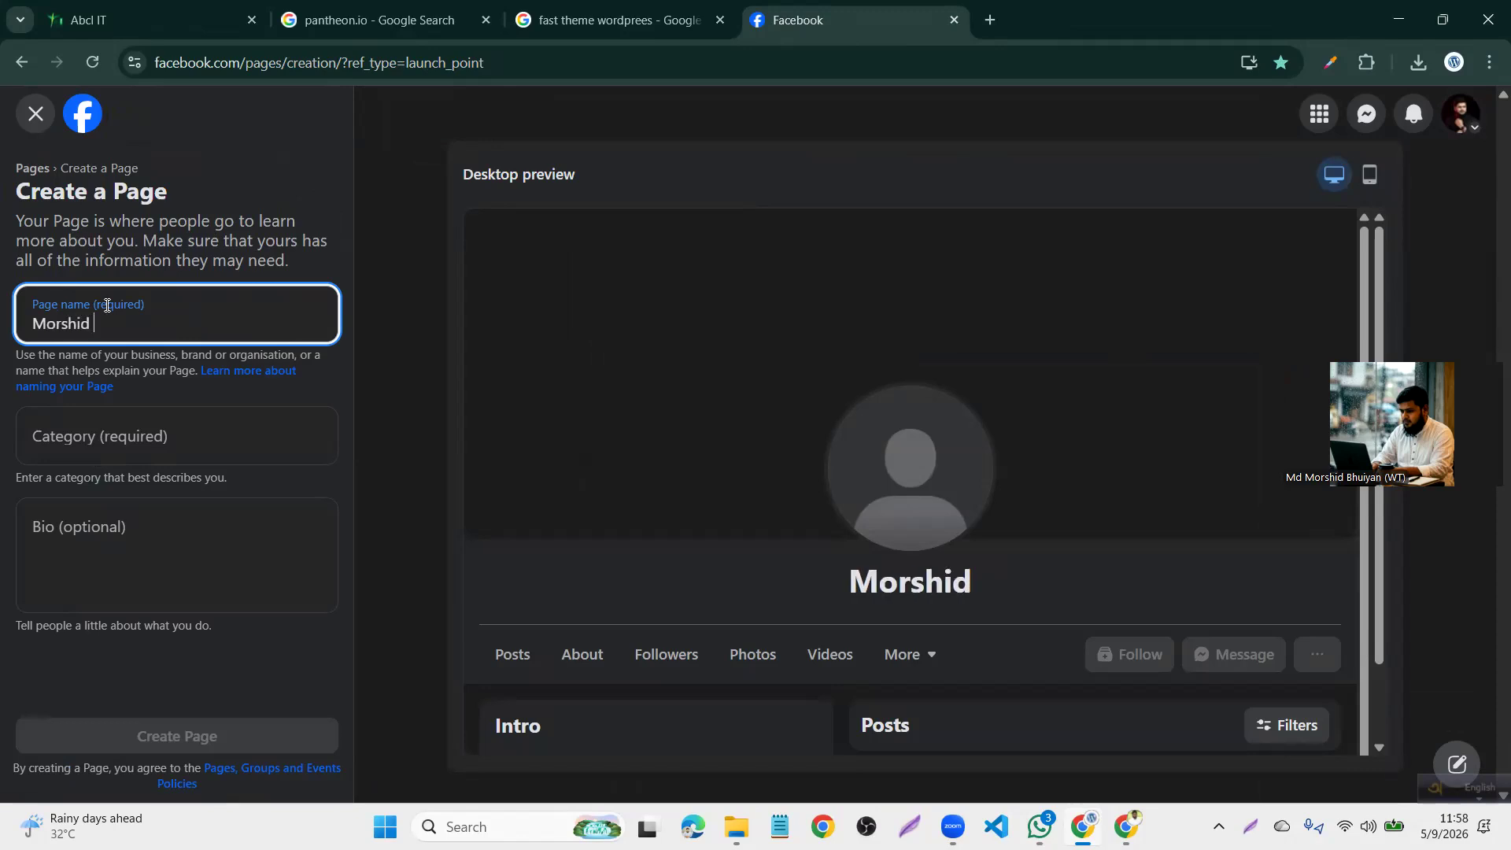
text(Bhu)
key(BackSpace)
key(BackSpace)
key(BackSpace)
text(s)
key(BackSpace)
text(Sit)
key(BackSpace)
text(r)
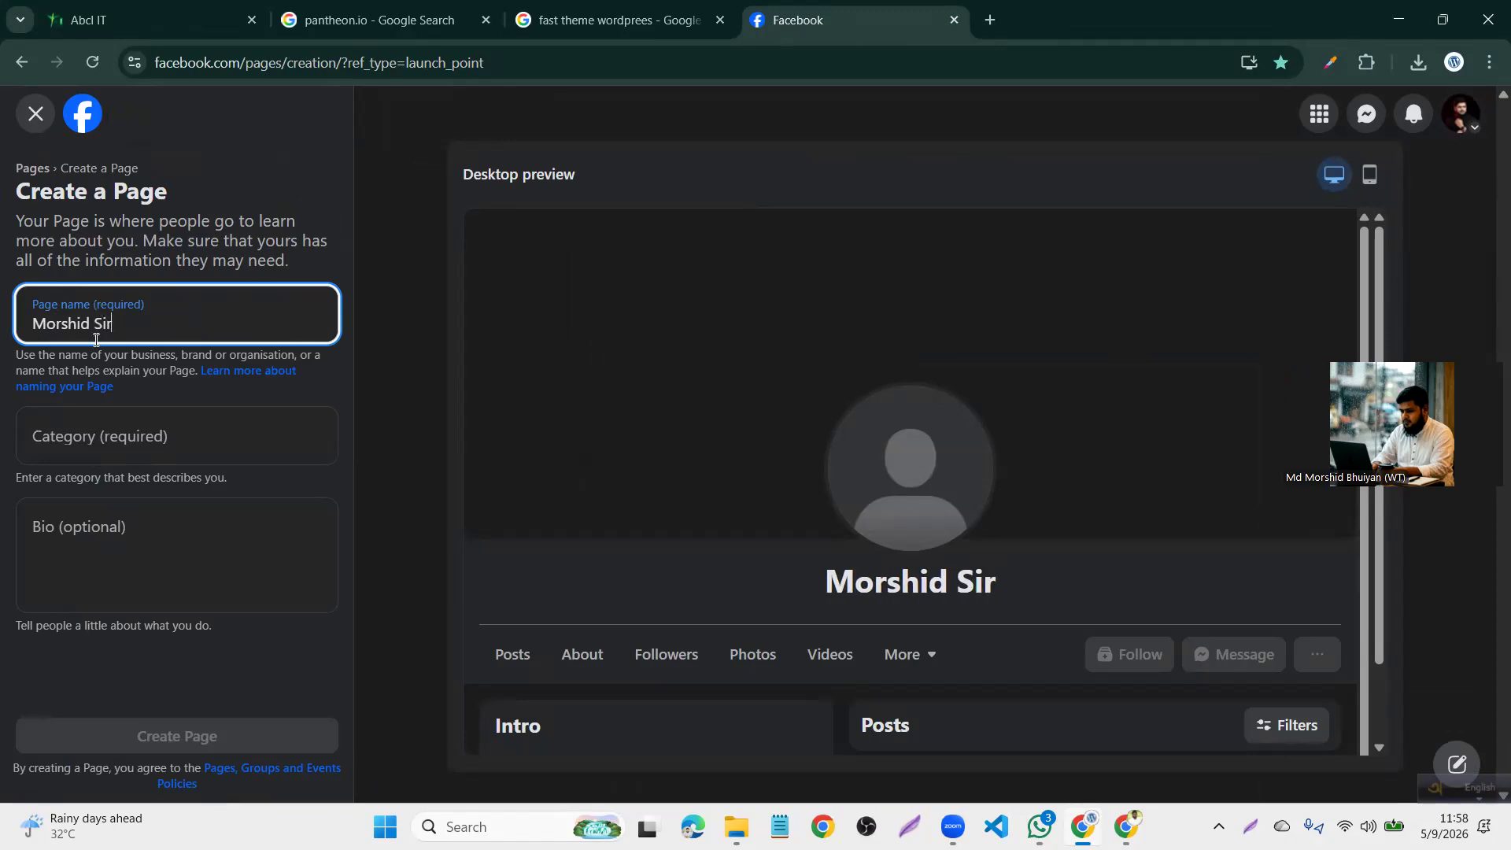
Set the Page category to Education and create the Page
click(126, 431)
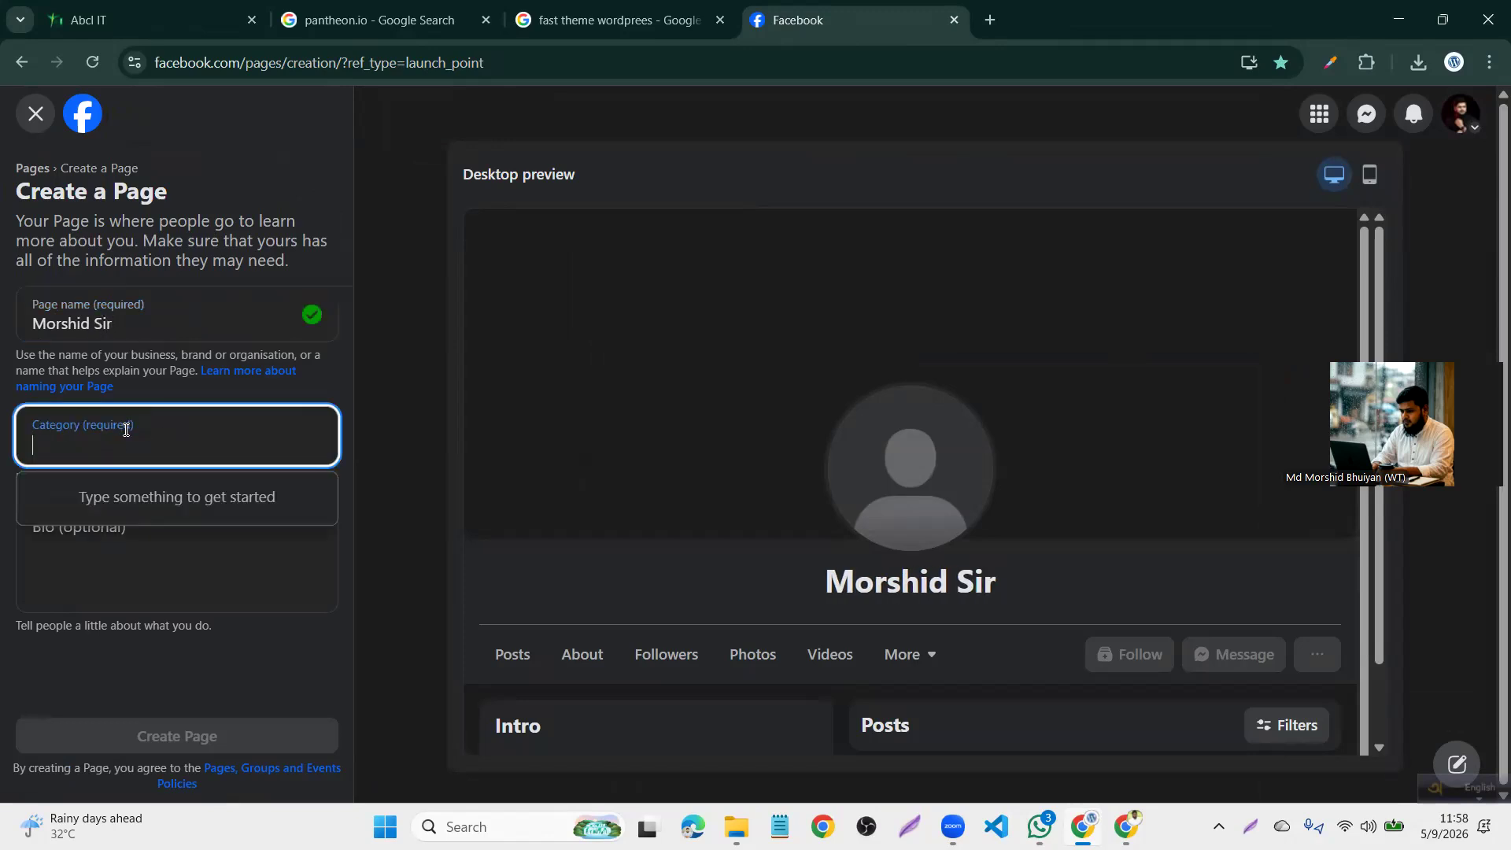
text(ed)
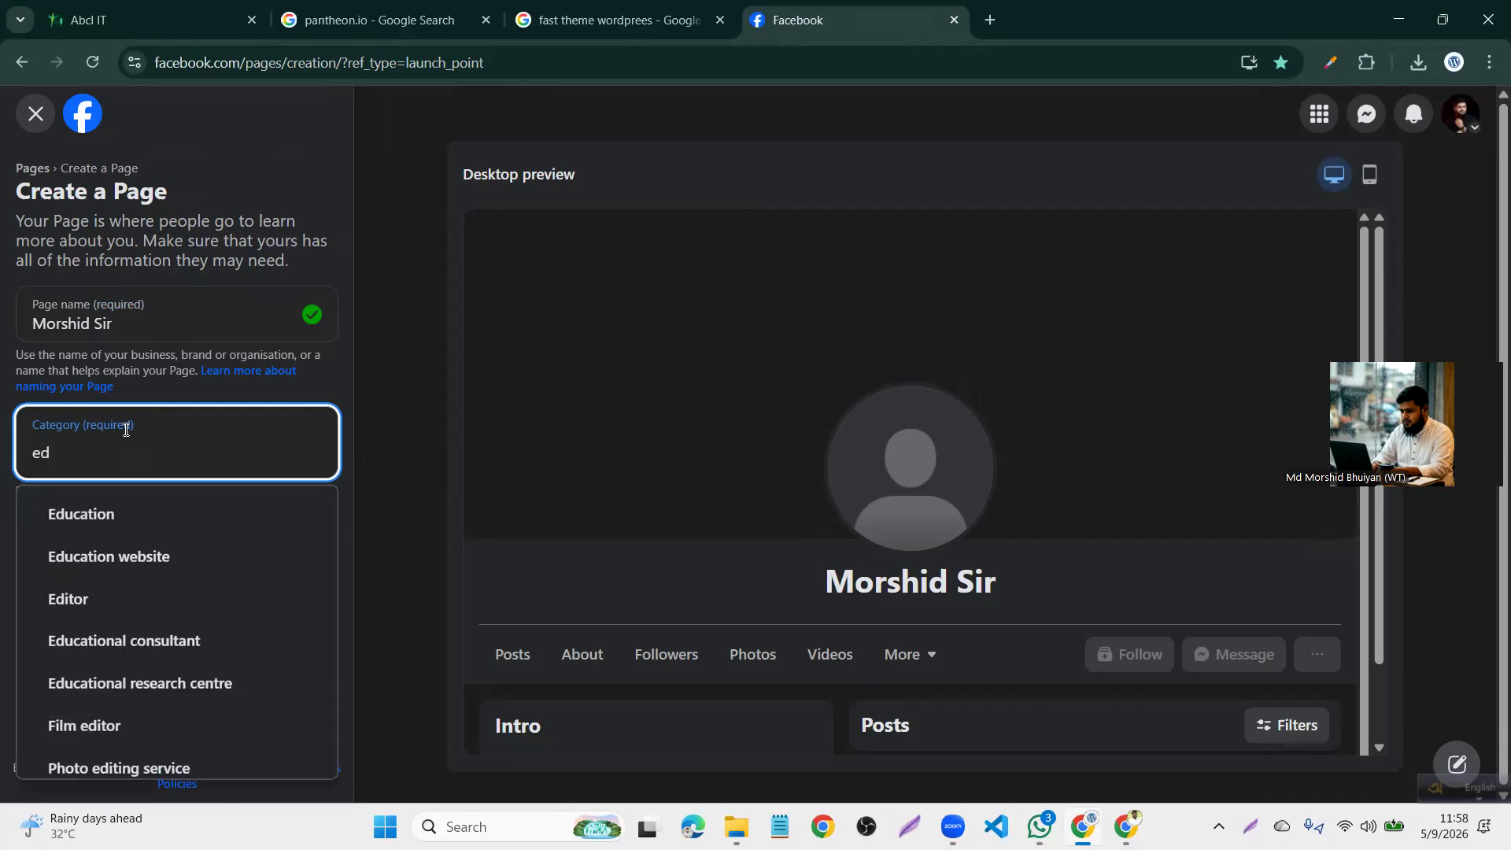
click(126, 526)
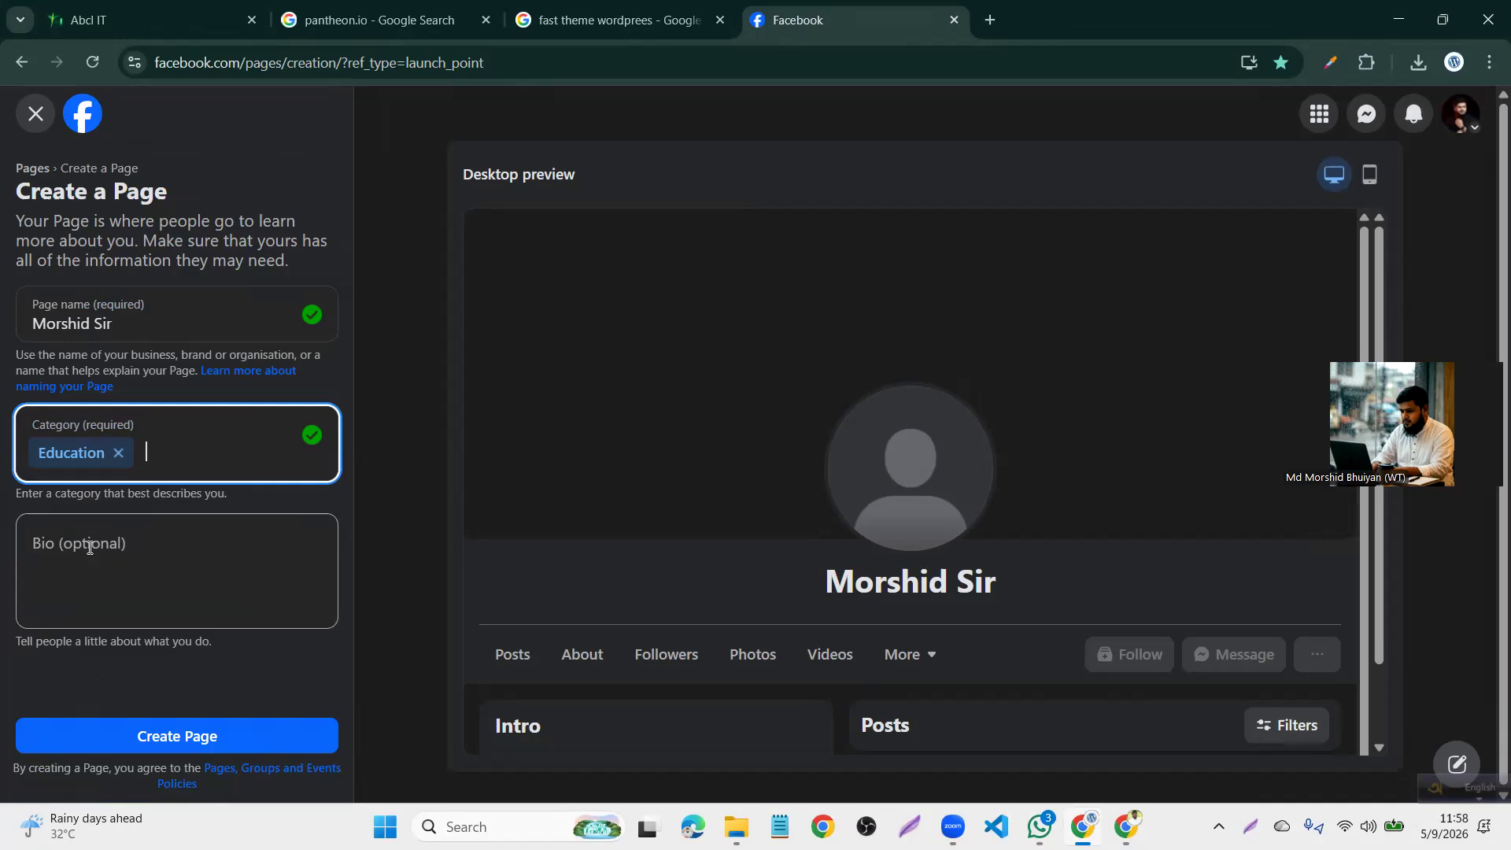
click(171, 735)
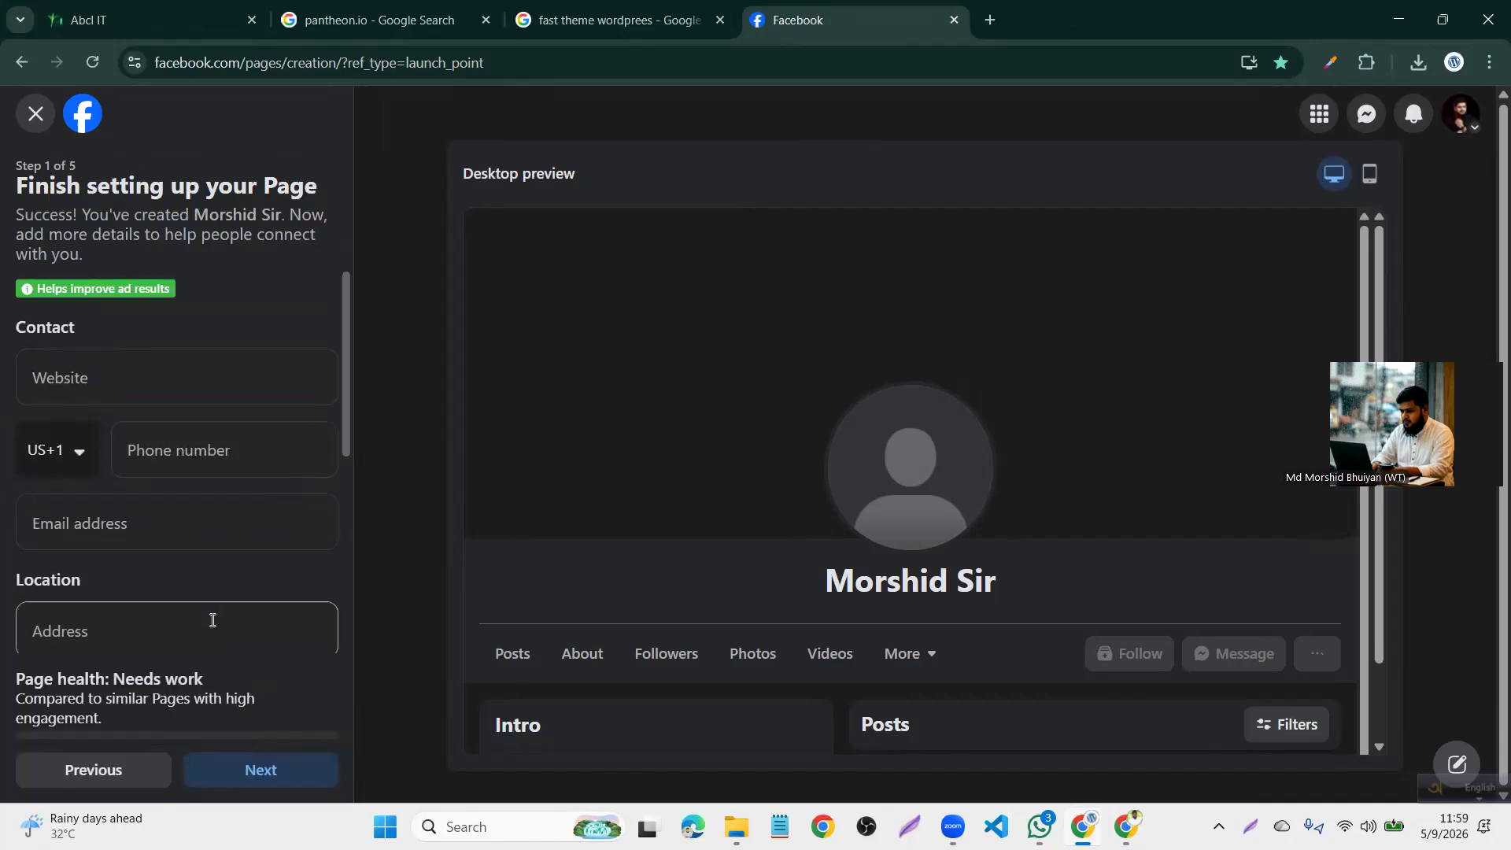
Look over the Page's website, contact email and address fields
click(139, 378)
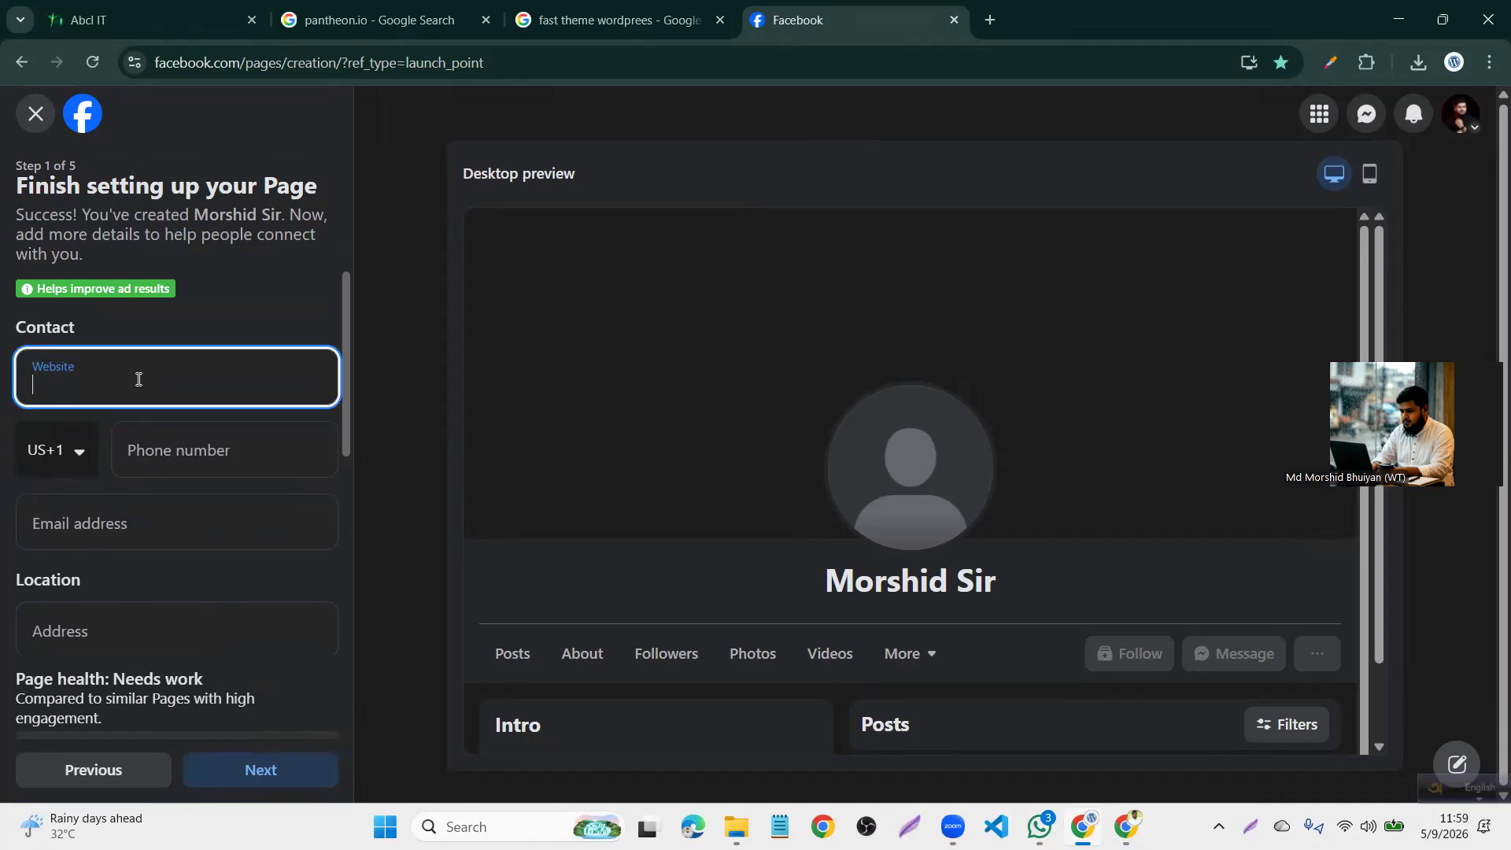
click(145, 534)
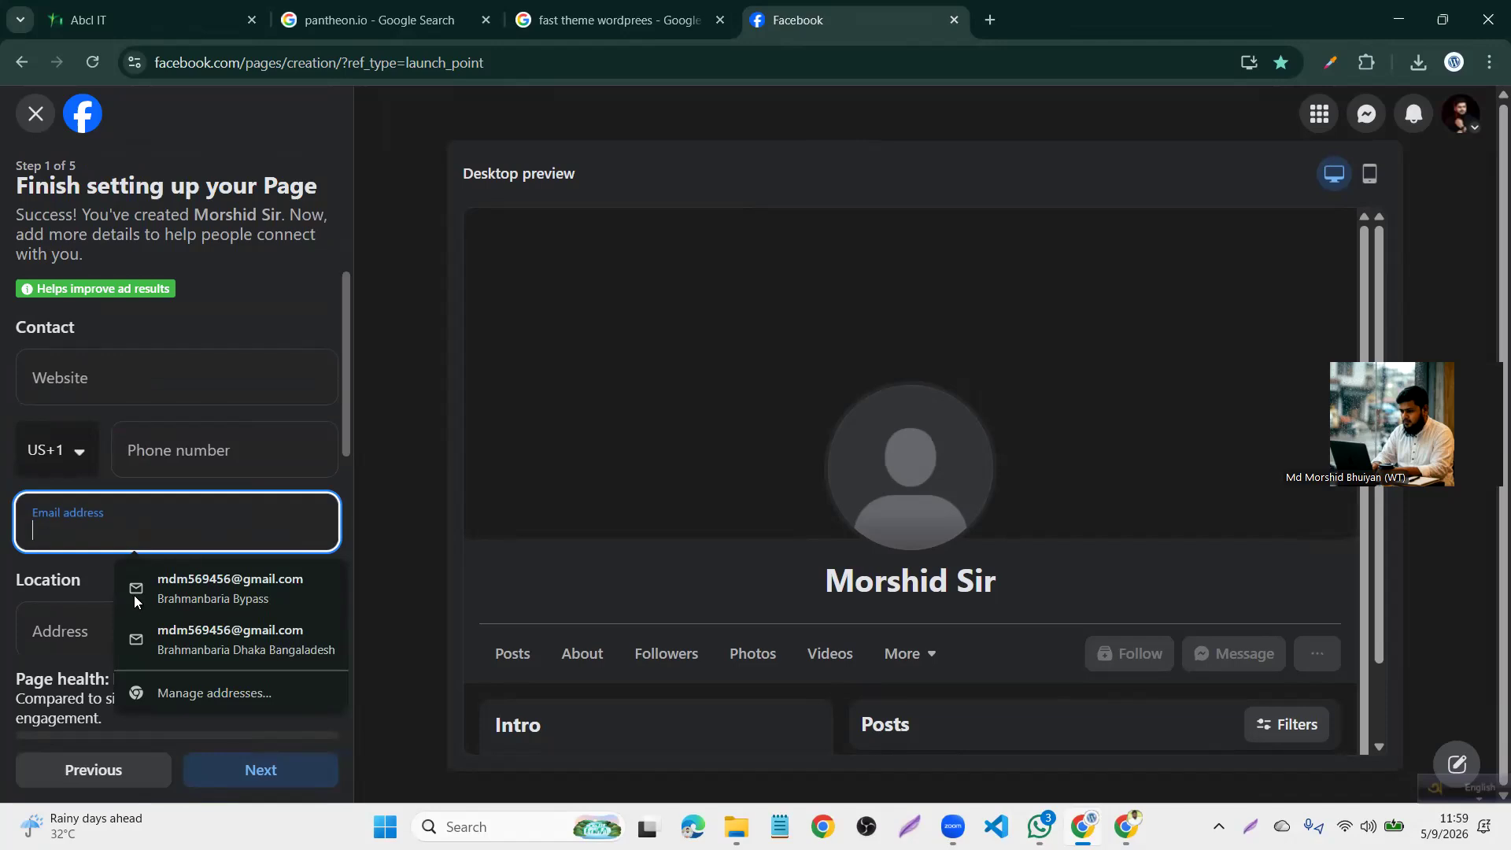
click(80, 615)
scroll(80, 615, down, 4)
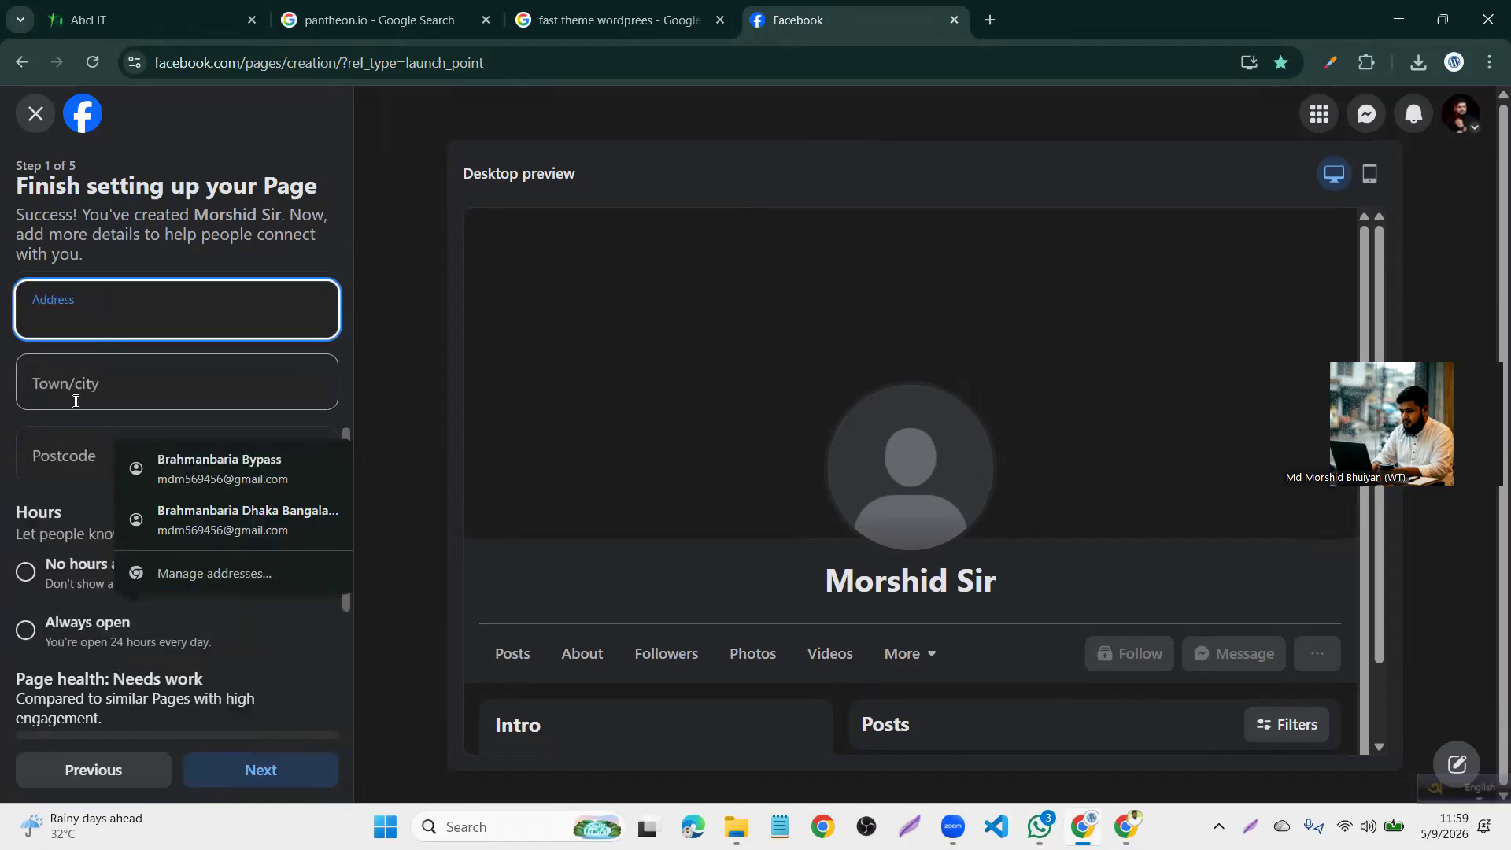
click(76, 401)
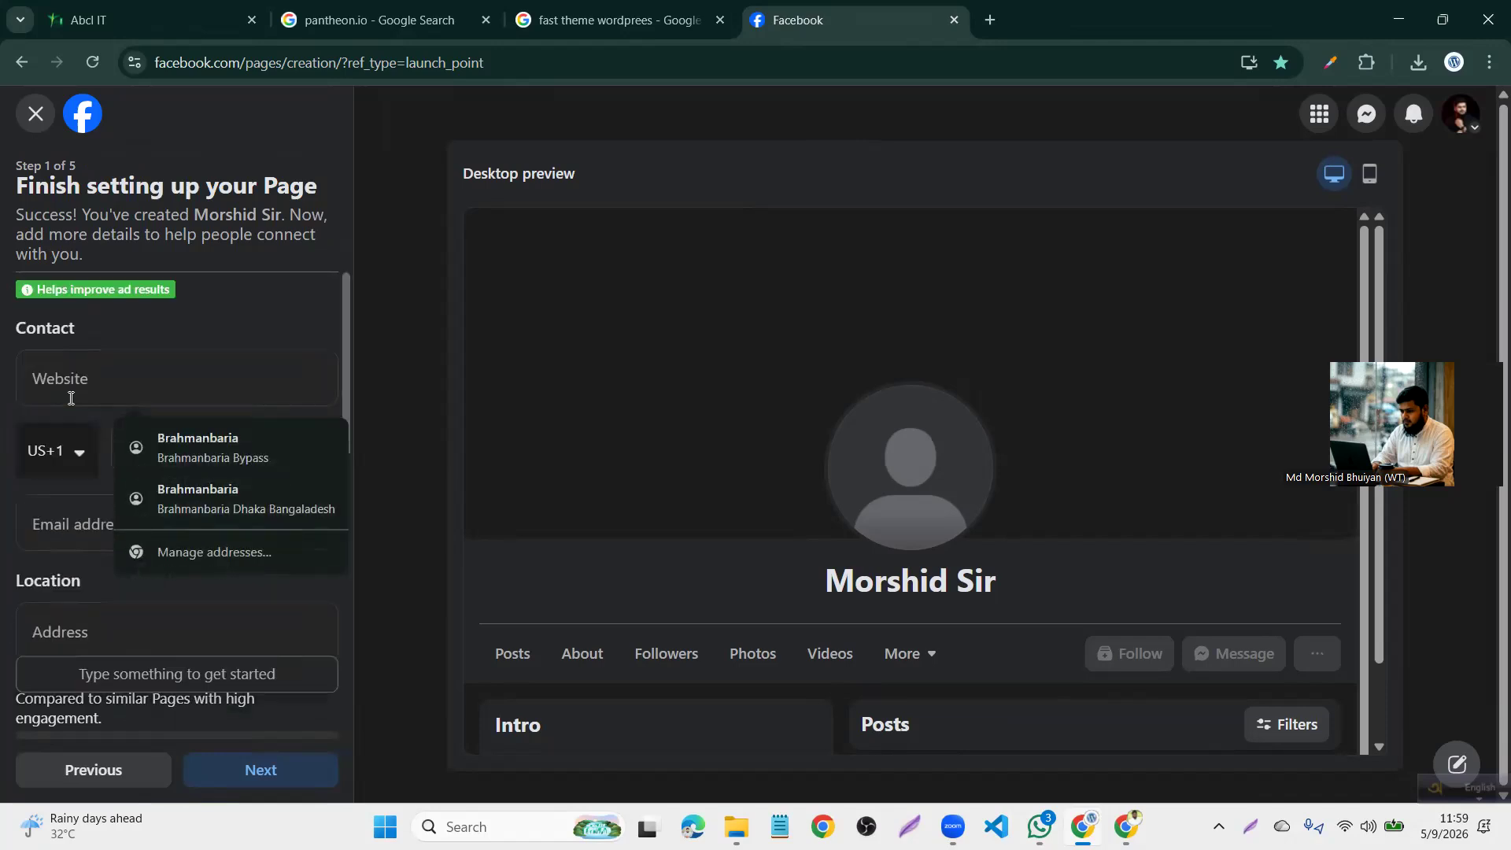
click(85, 375)
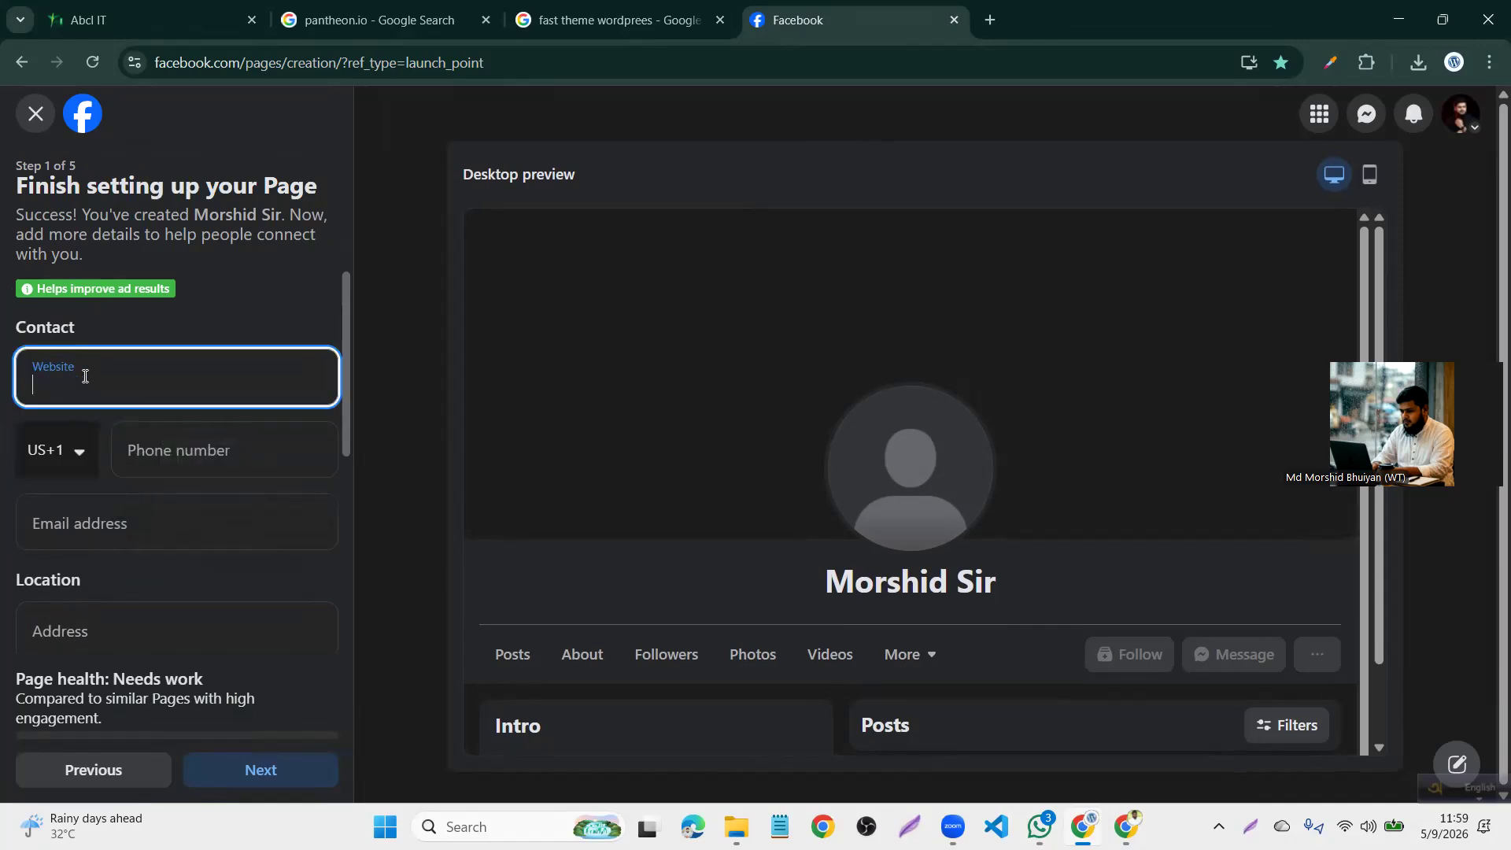
text(morshidsir.com)
click(29, 384)
text(https)
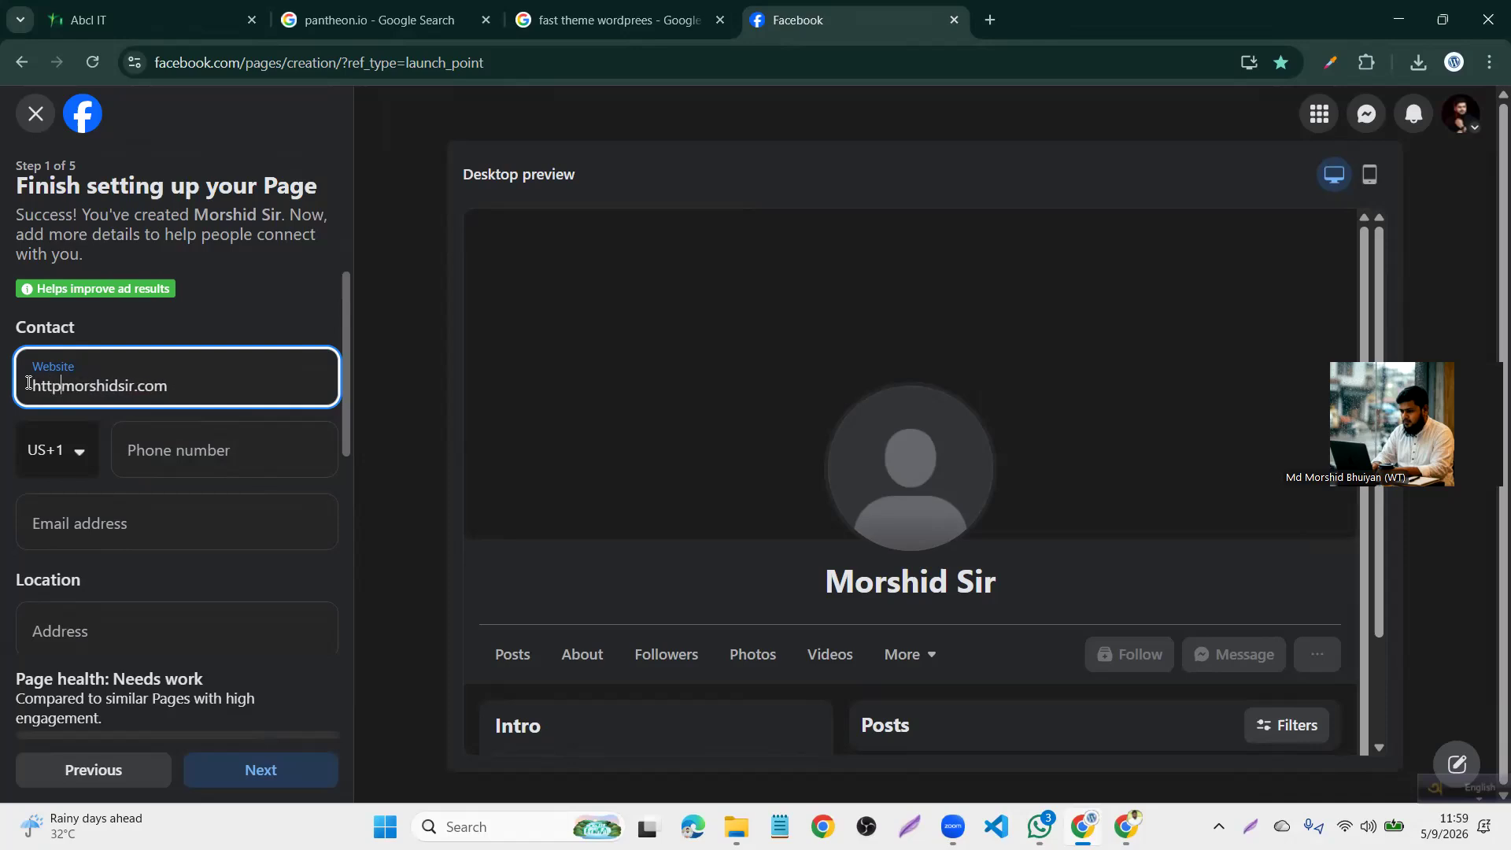
text(://)
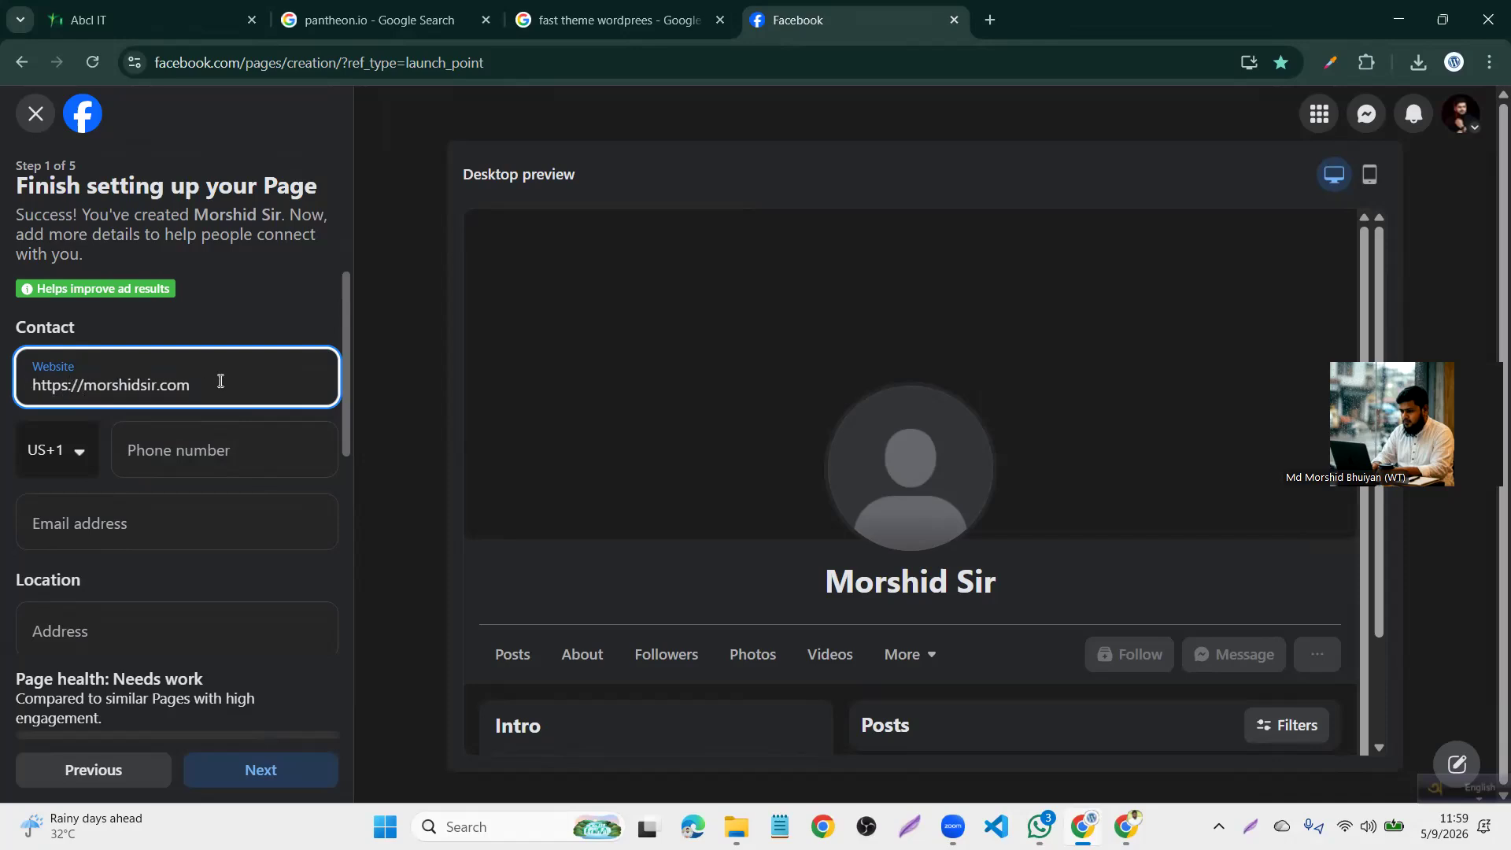
Scroll through the setup form and recheck the filled website address
scroll(130, 523, down, 5)
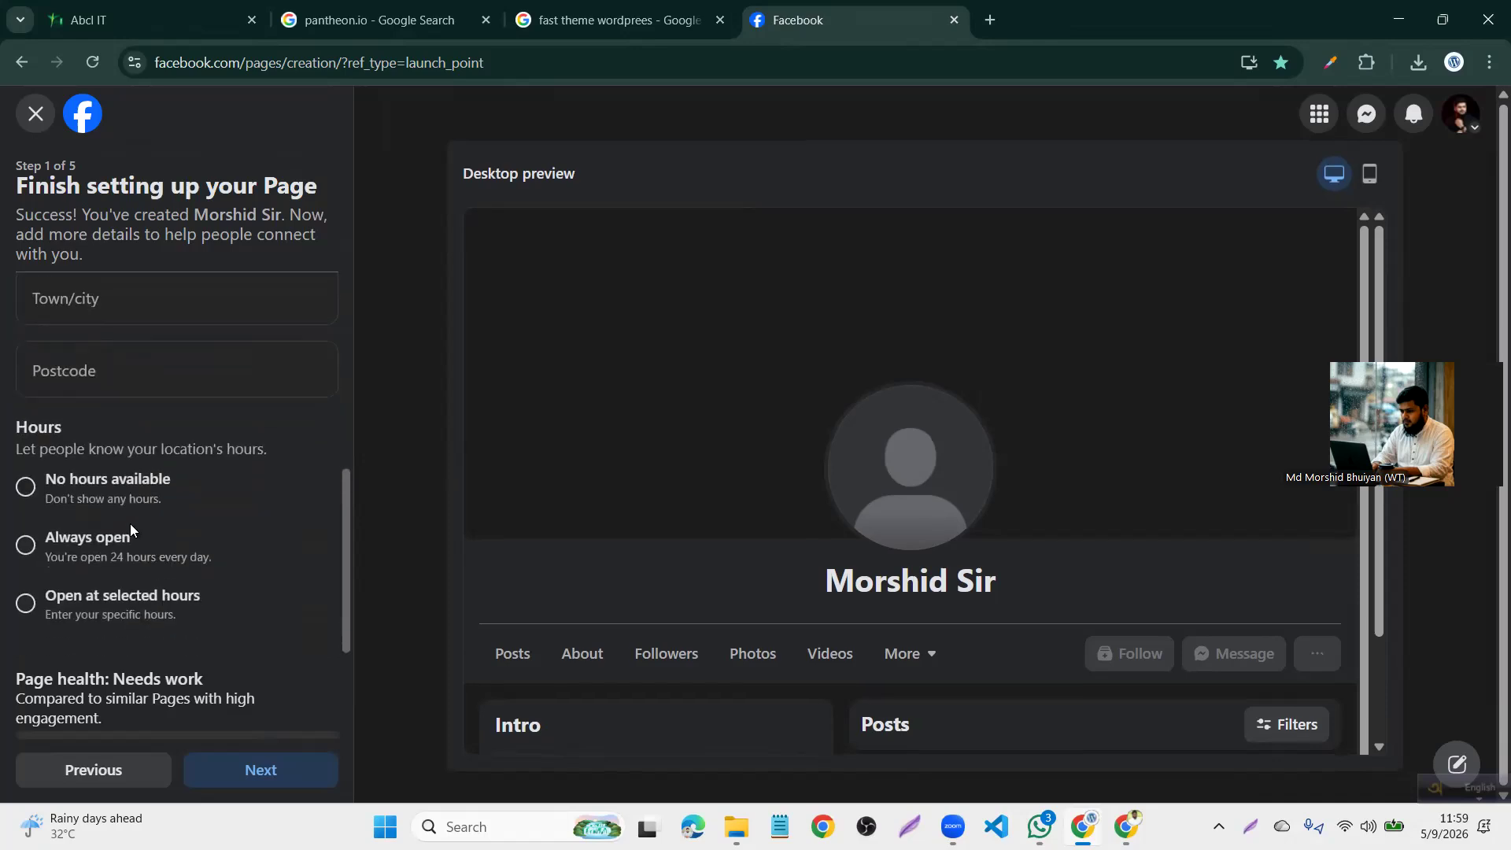
scroll(130, 523, up, 5)
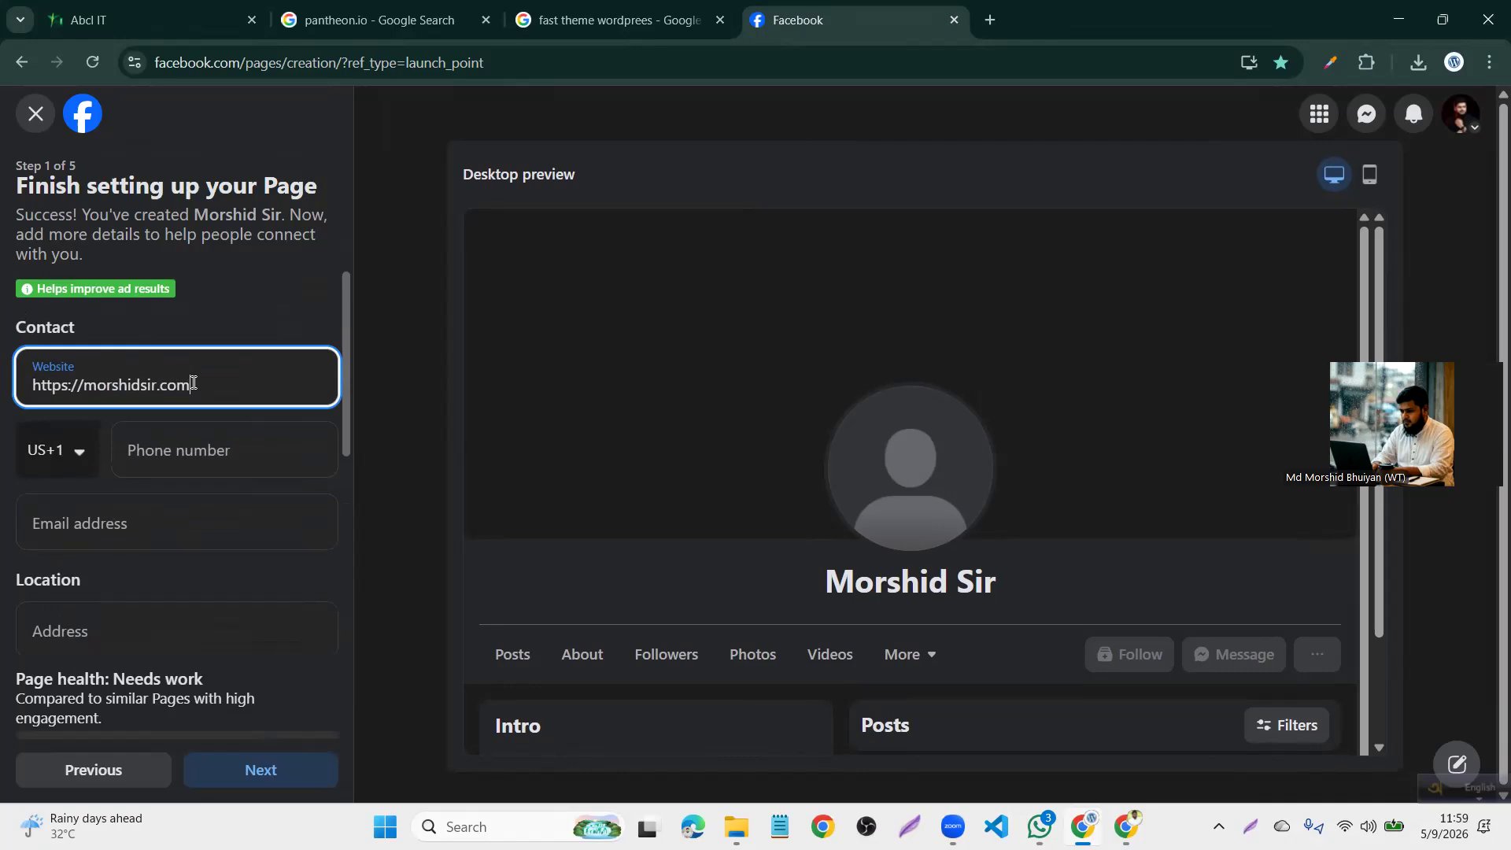
scroll(97, 496, down, 5)
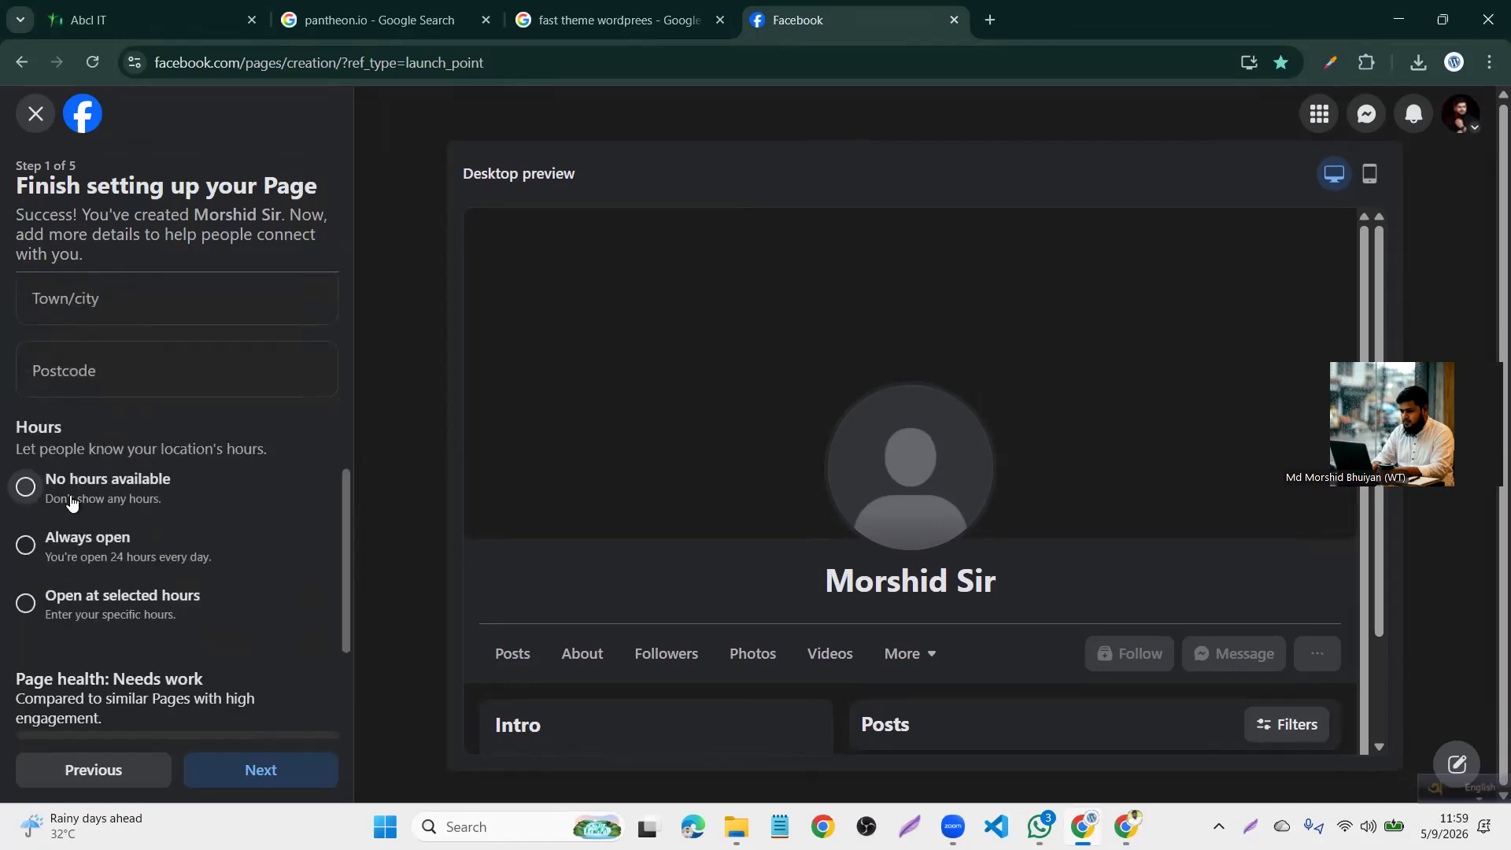
scroll(111, 360, up, 5)
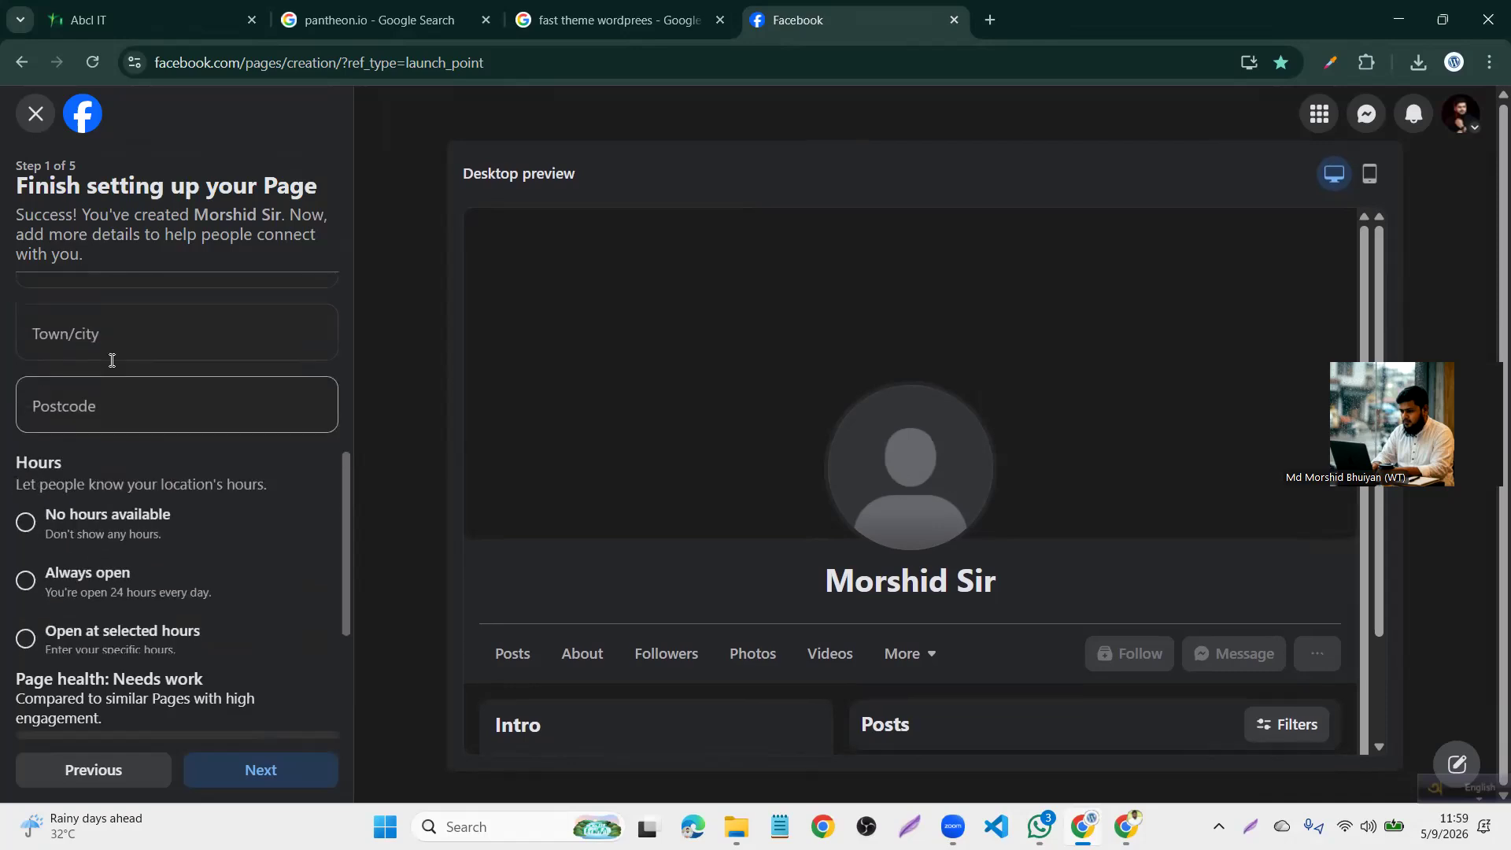
scroll(102, 493, down, 2)
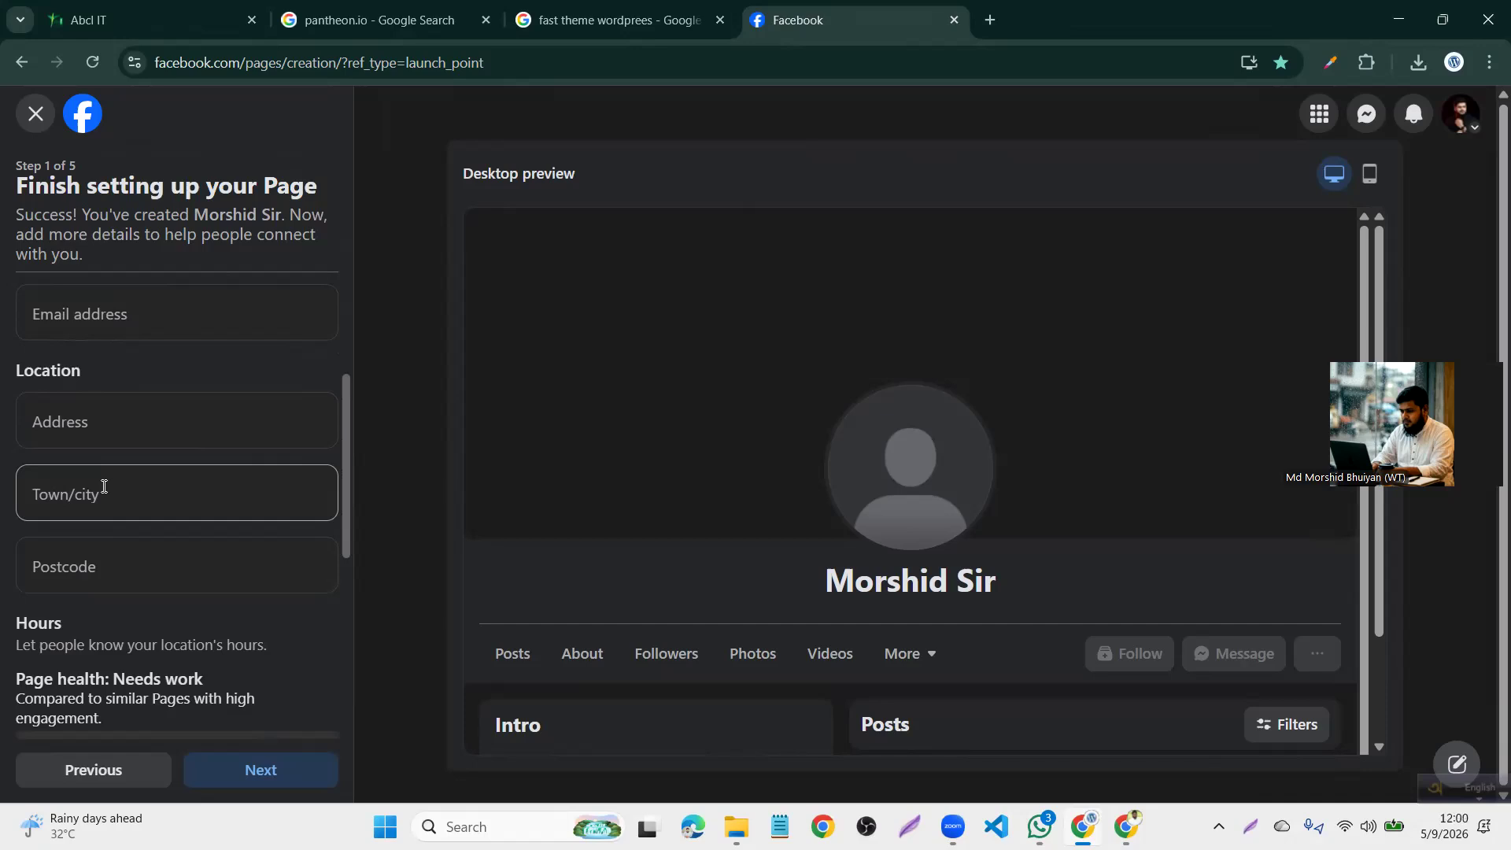
scroll(104, 486, down, 1)
scroll(102, 487, up, 3)
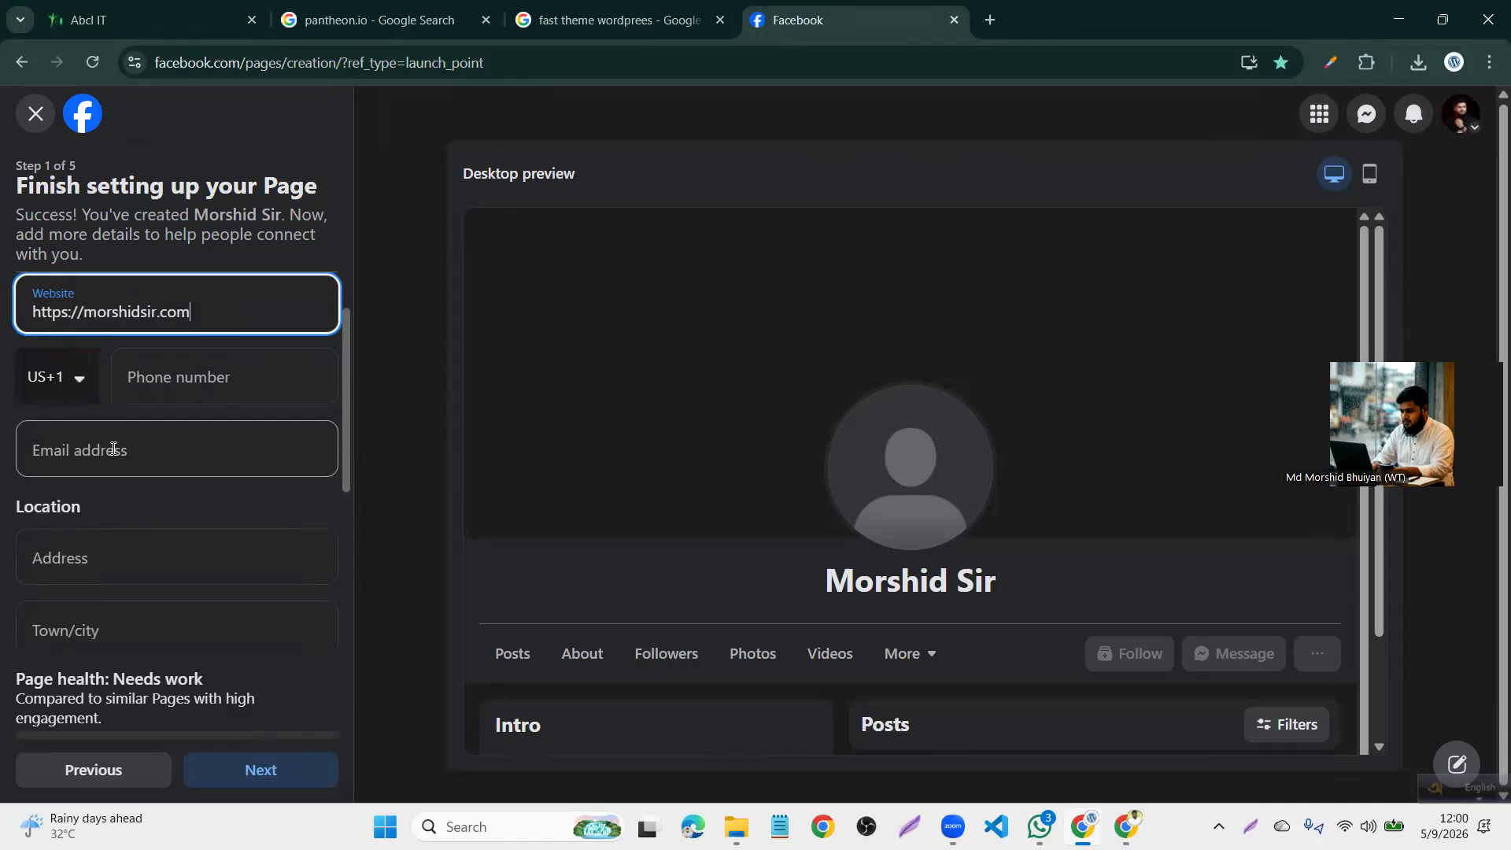
scroll(112, 449, down, 1)
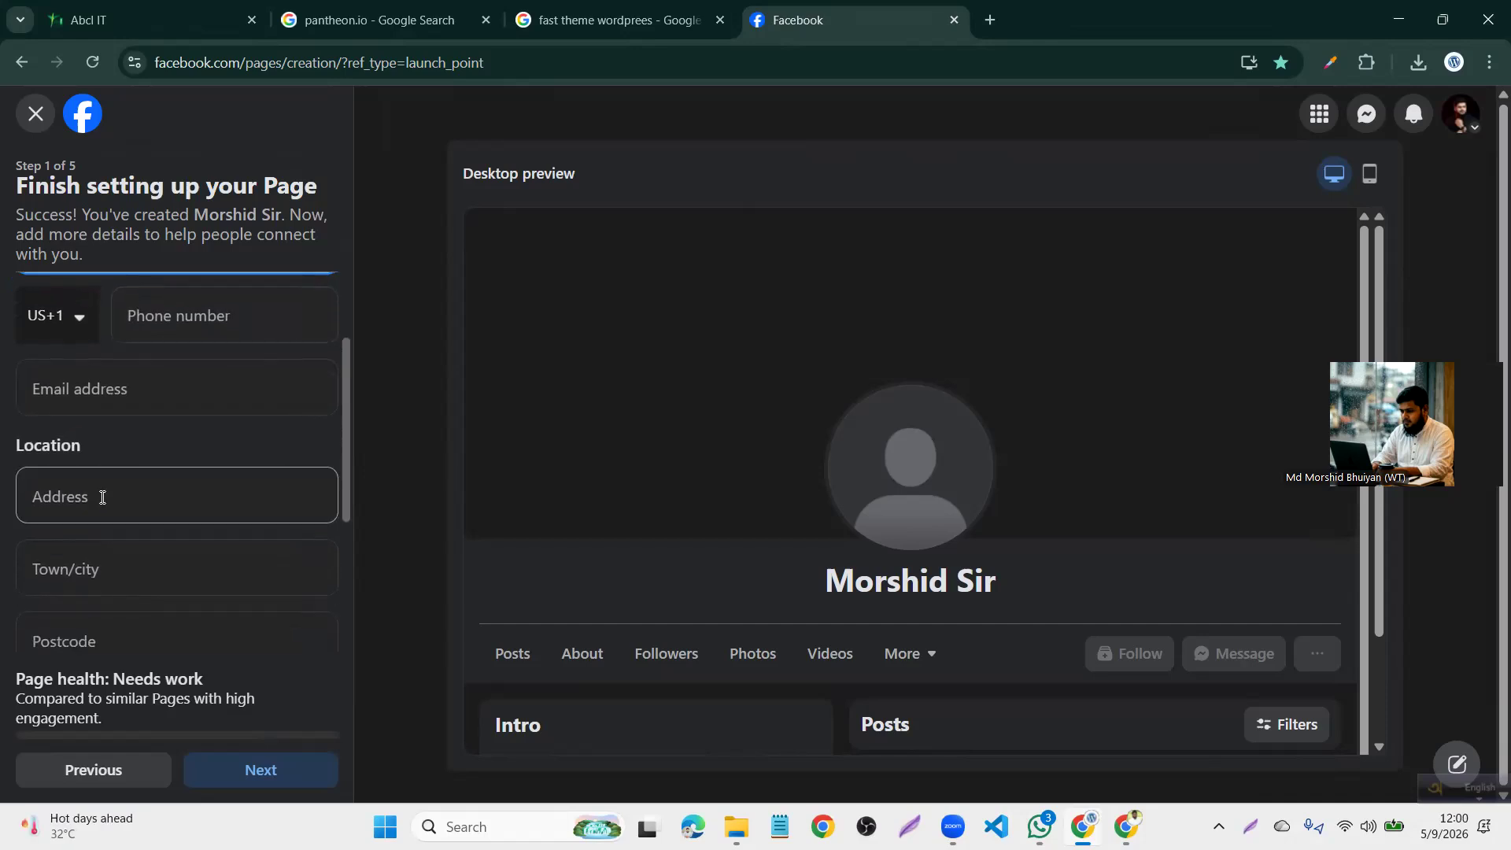
scroll(102, 497, down, 1)
scroll(124, 504, down, 3)
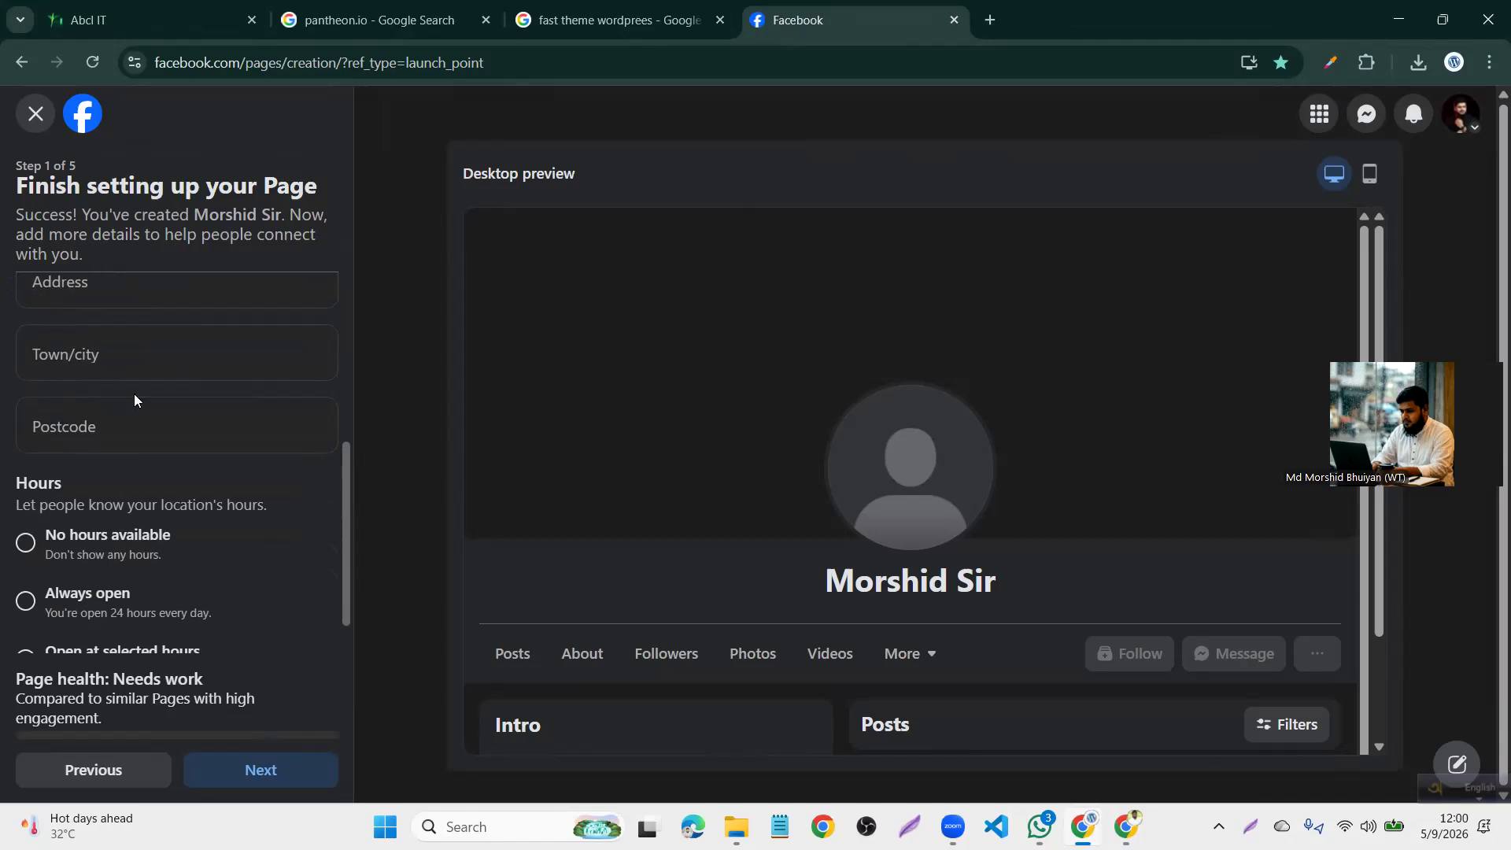
scroll(138, 348, up, 2)
scroll(140, 348, up, 3)
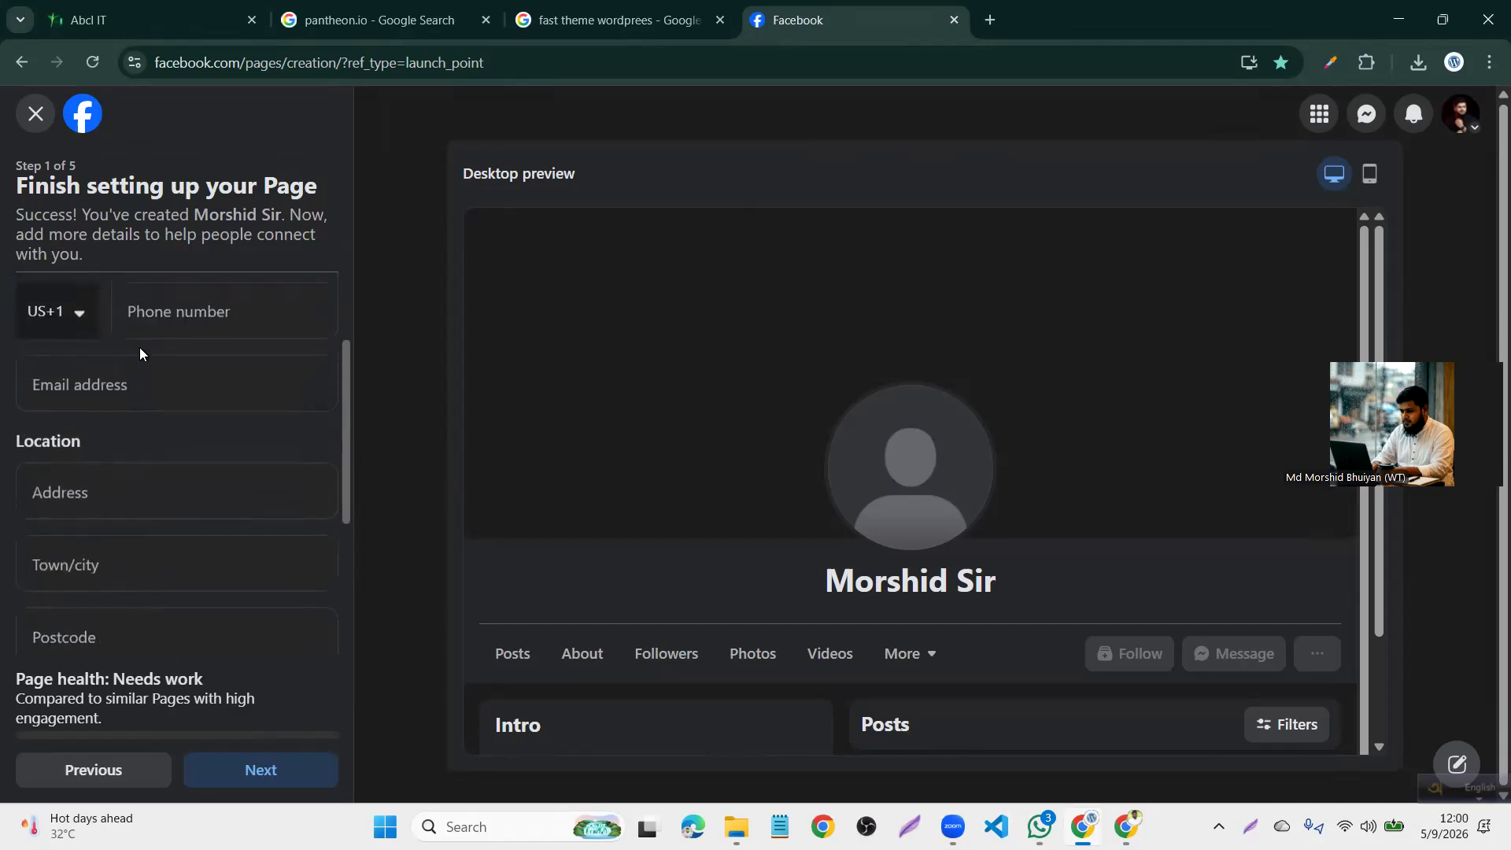
click(140, 347)
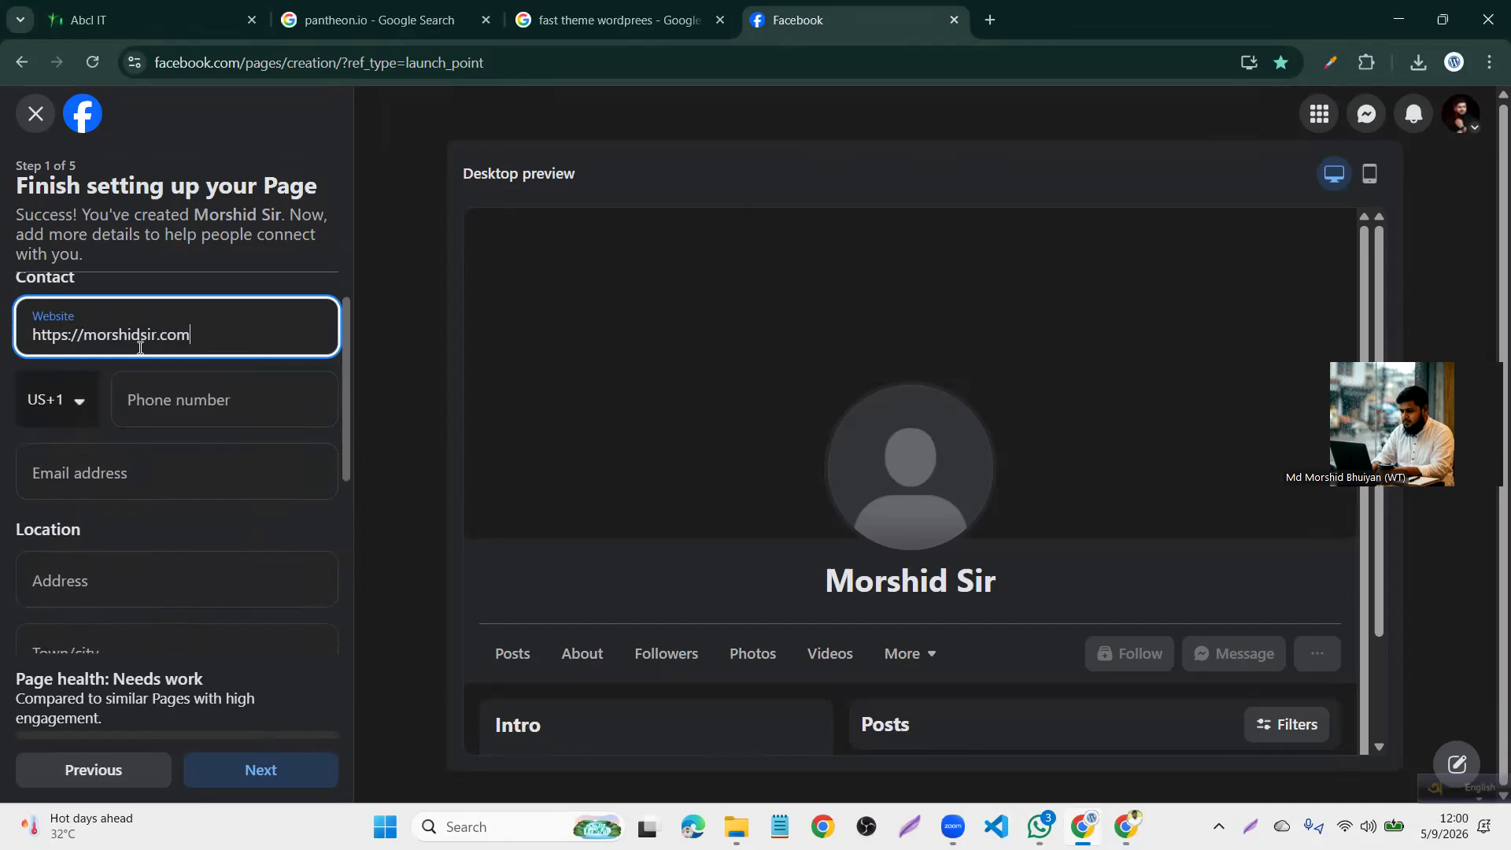
scroll(139, 347, down, 2)
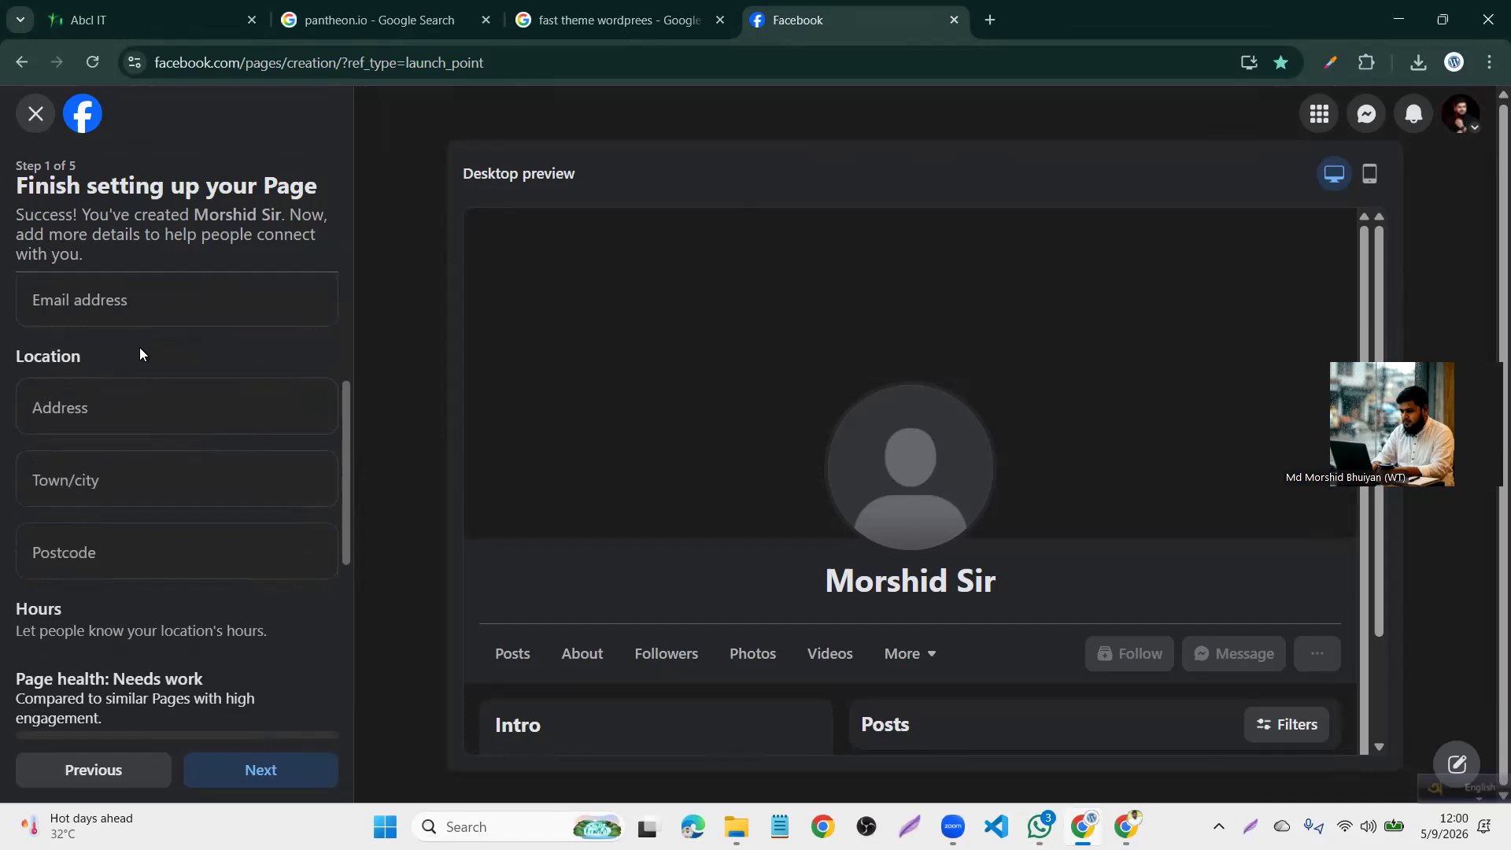
scroll(140, 347, down, 2)
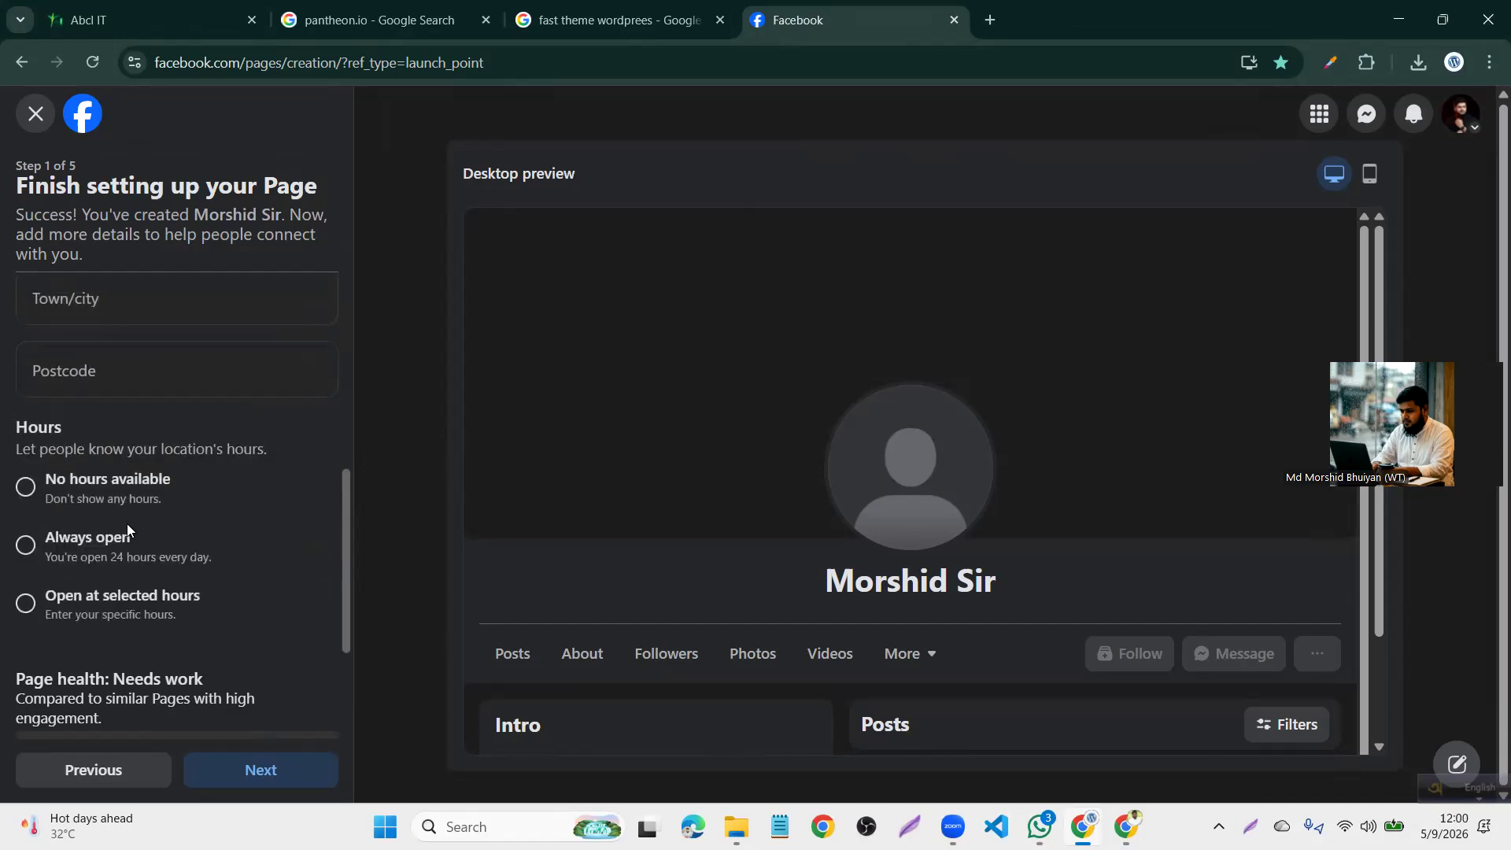
Set the Page's hours to Always open and continue to step 2, Customise your Page
click(72, 421)
click(34, 550)
click(253, 772)
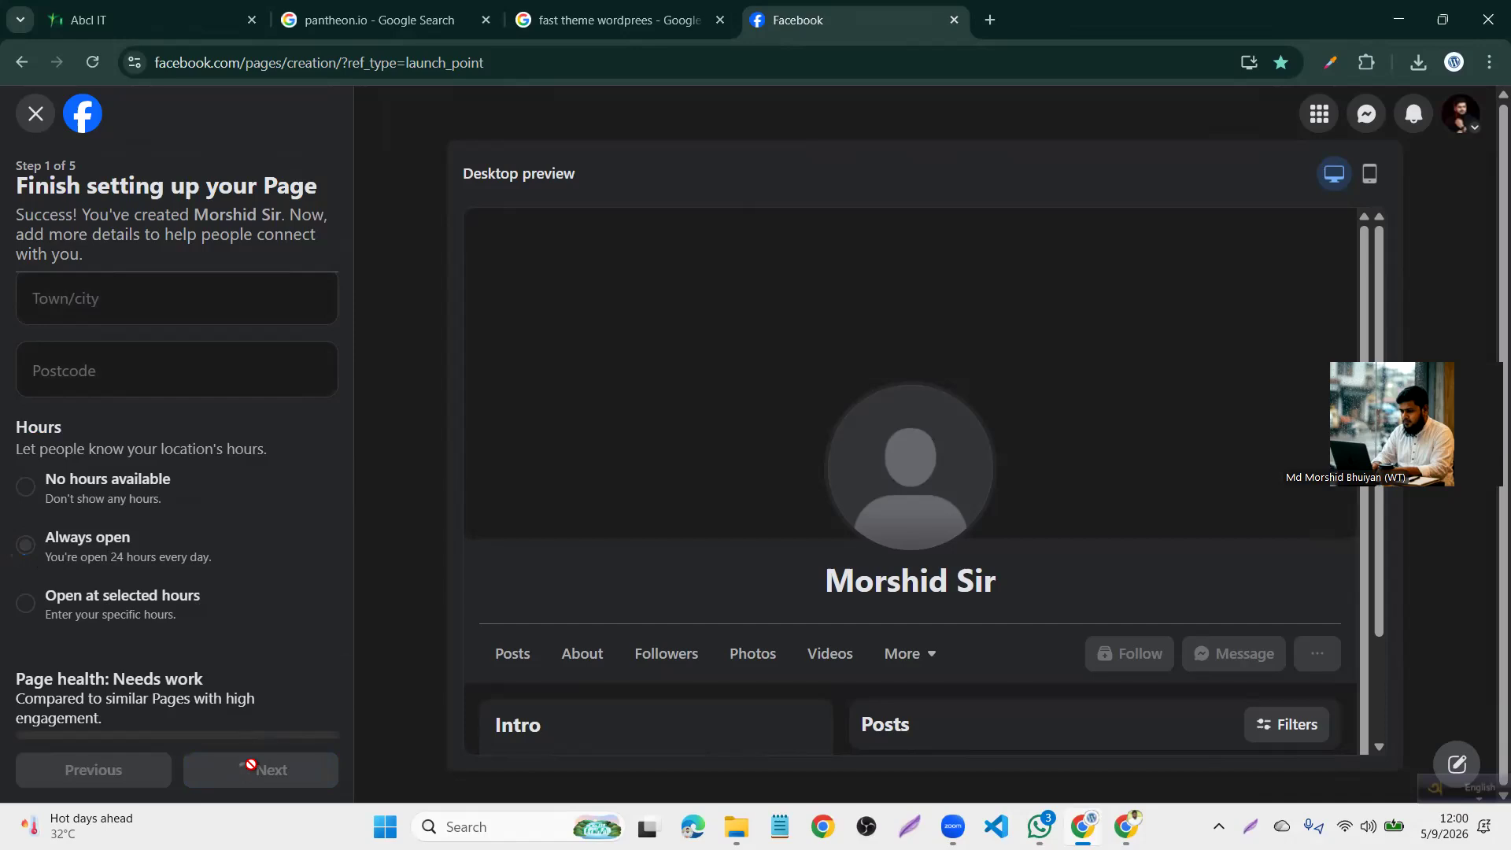
scroll(208, 482, down, 1)
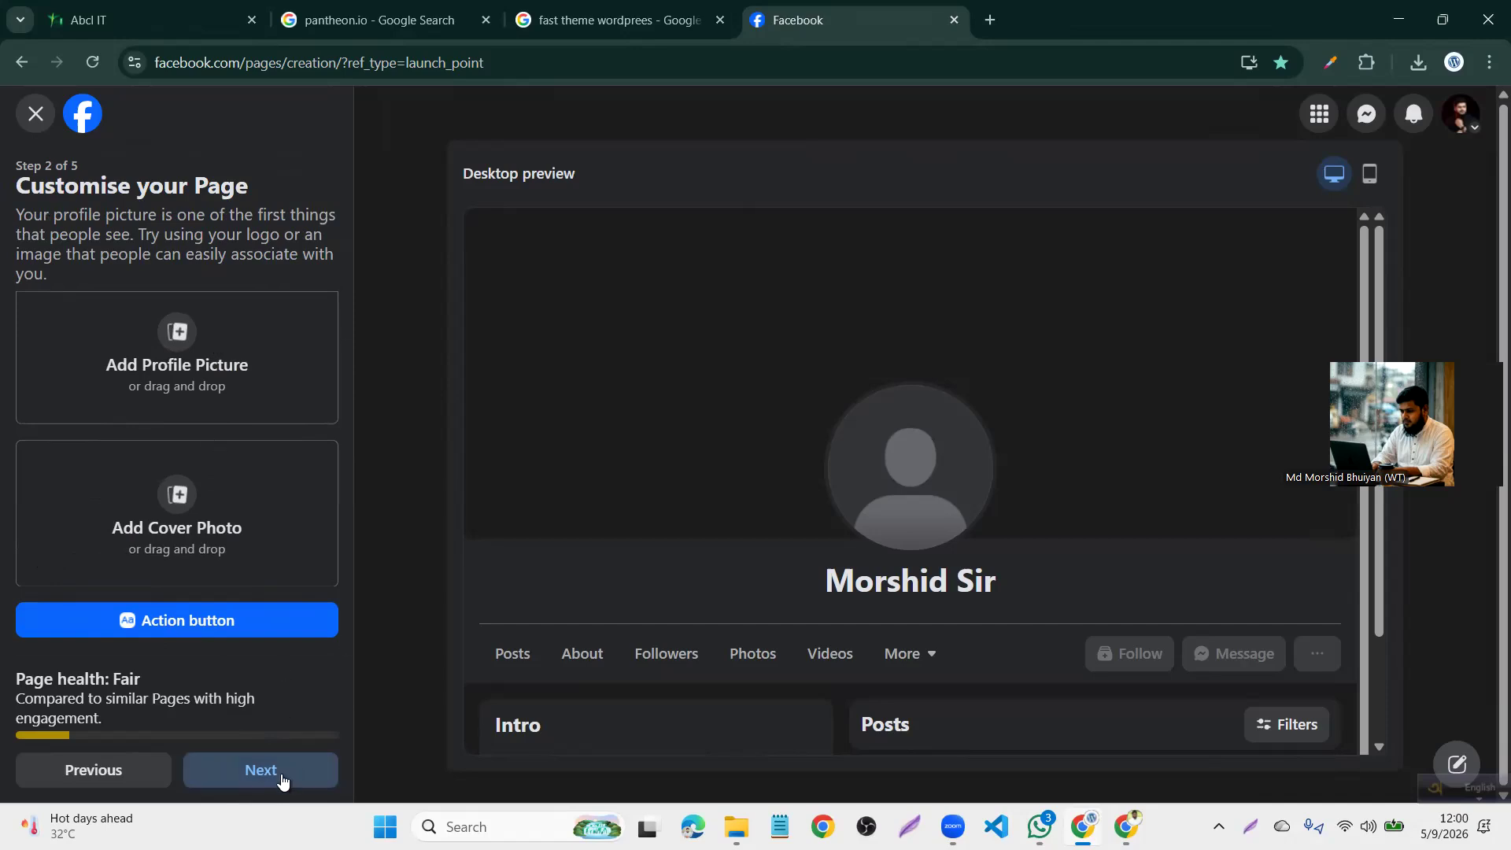
Open the Action button setup and proceed past its intro to the option list
click(226, 622)
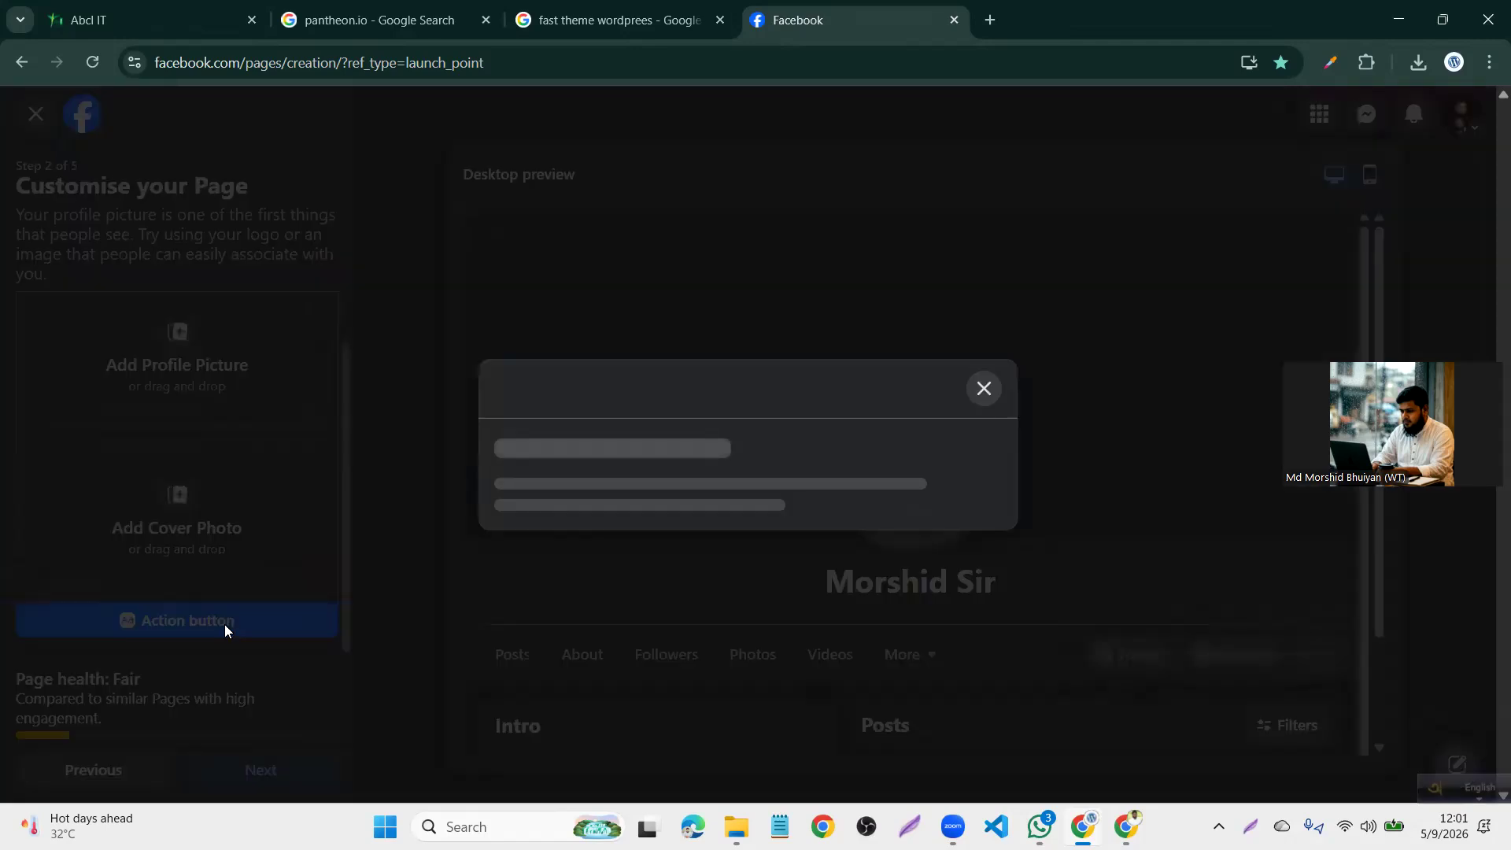
click(860, 610)
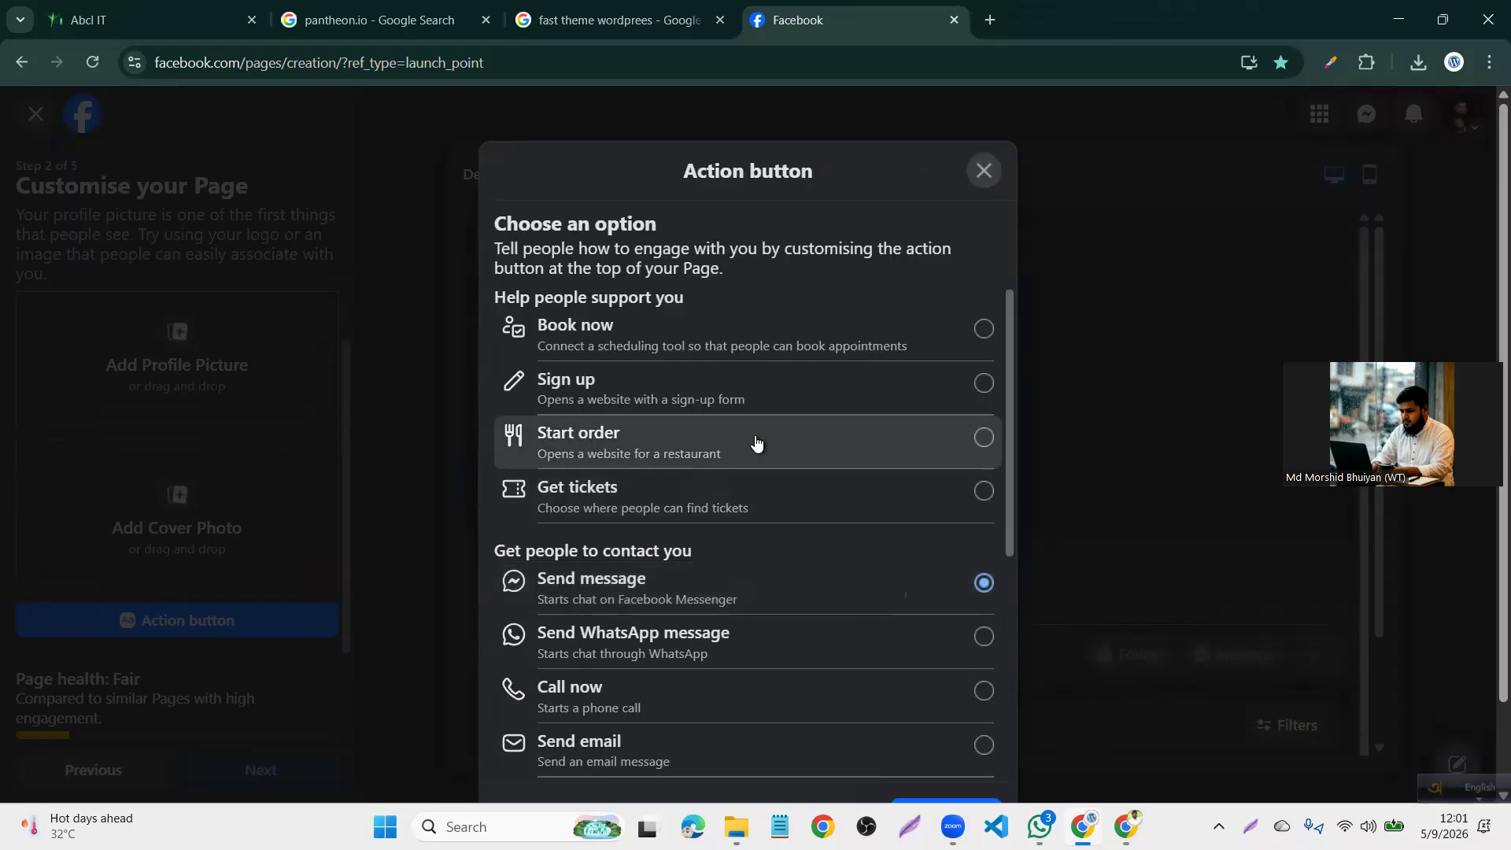
scroll(757, 446, down, 4)
scroll(756, 443, down, 3)
scroll(755, 444, up, 5)
scroll(754, 438, up, 2)
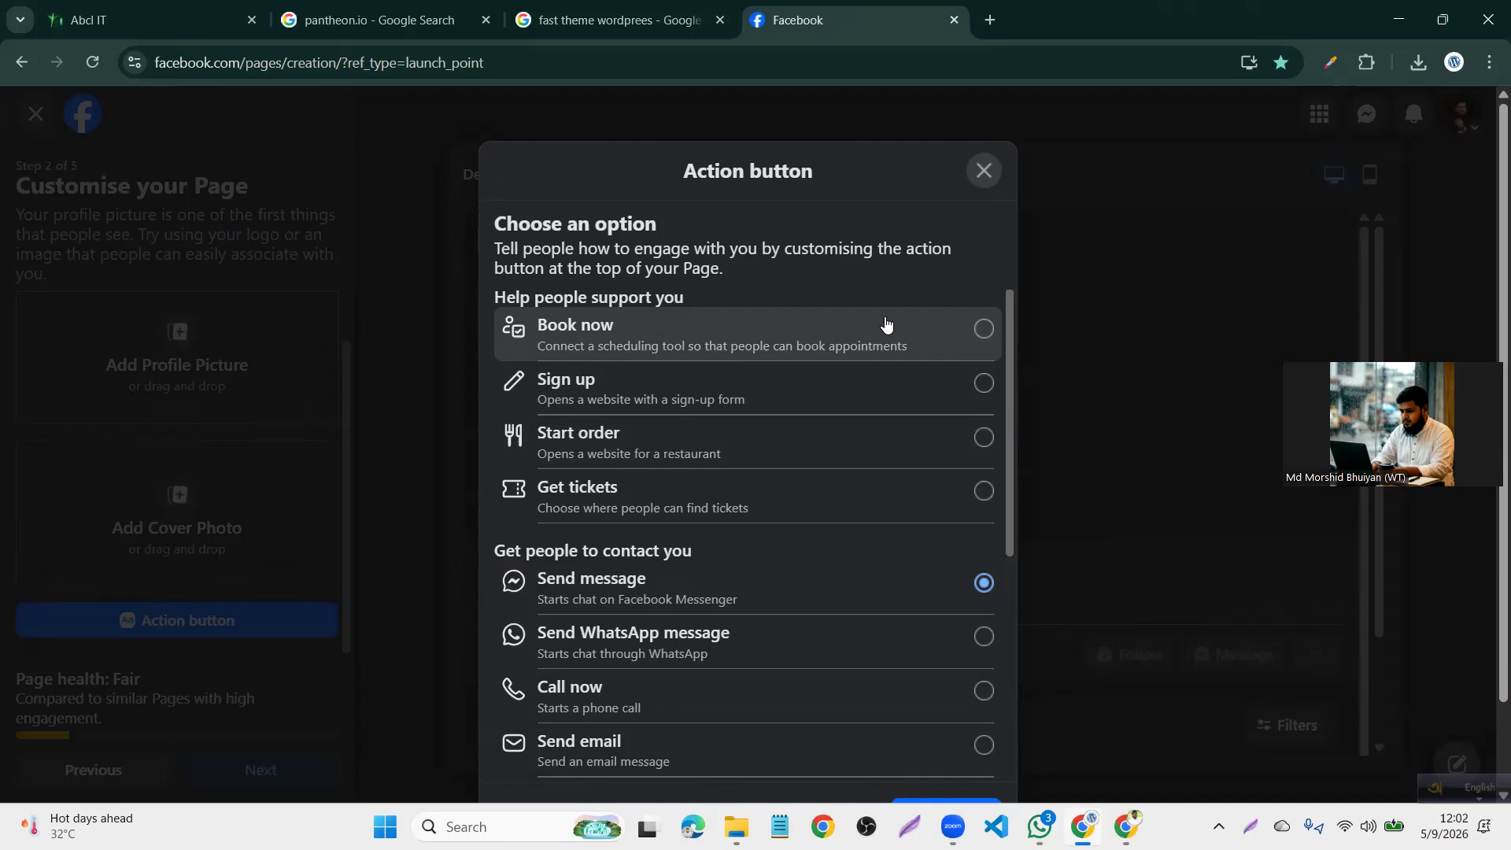
scroll(850, 396, down, 1)
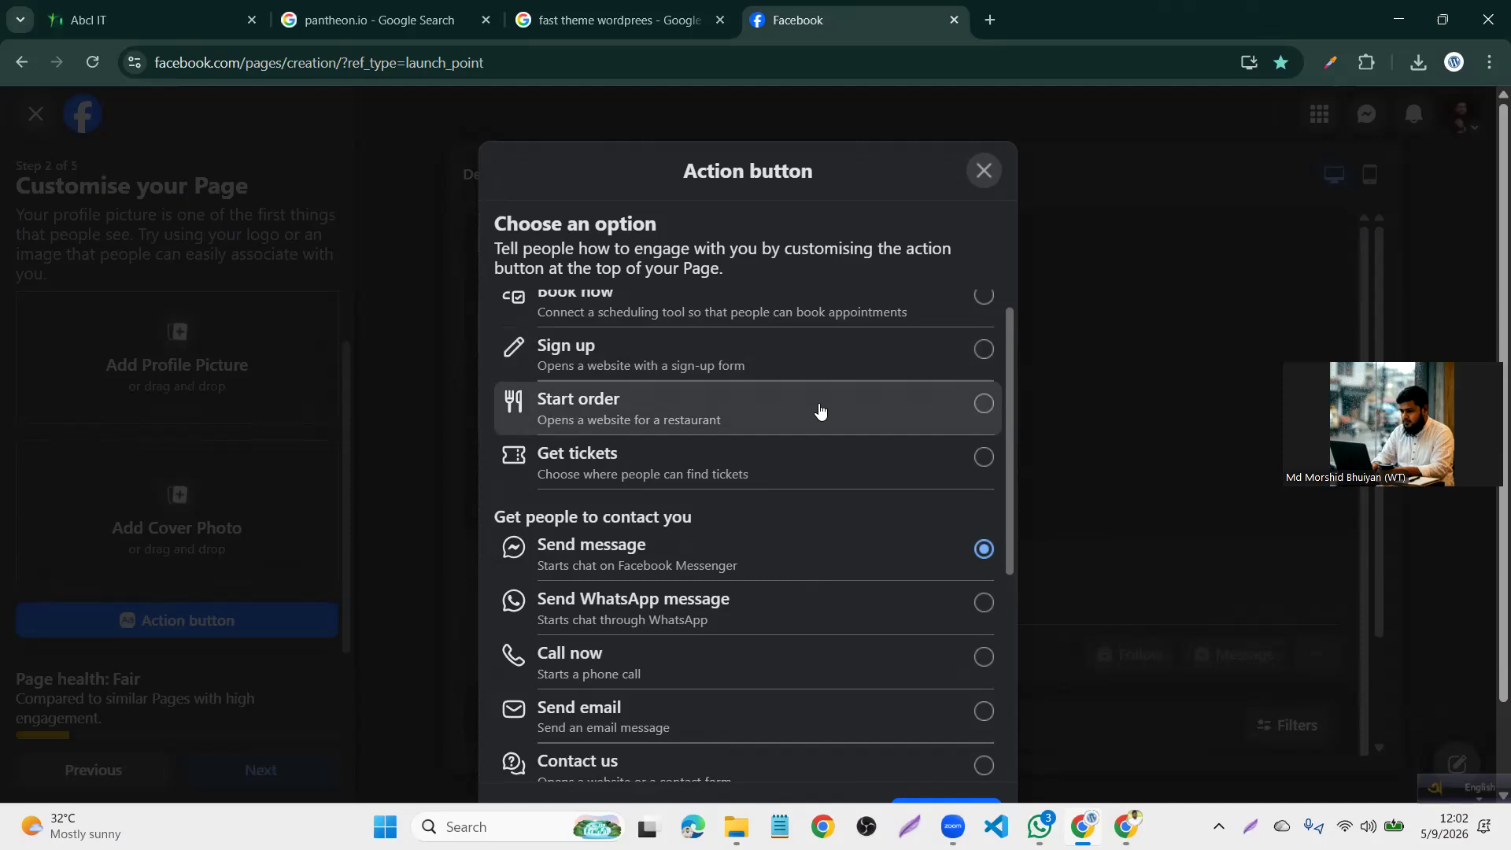
Select Contact us instead of Send message as the Page's action button
scroll(820, 410, down, 1)
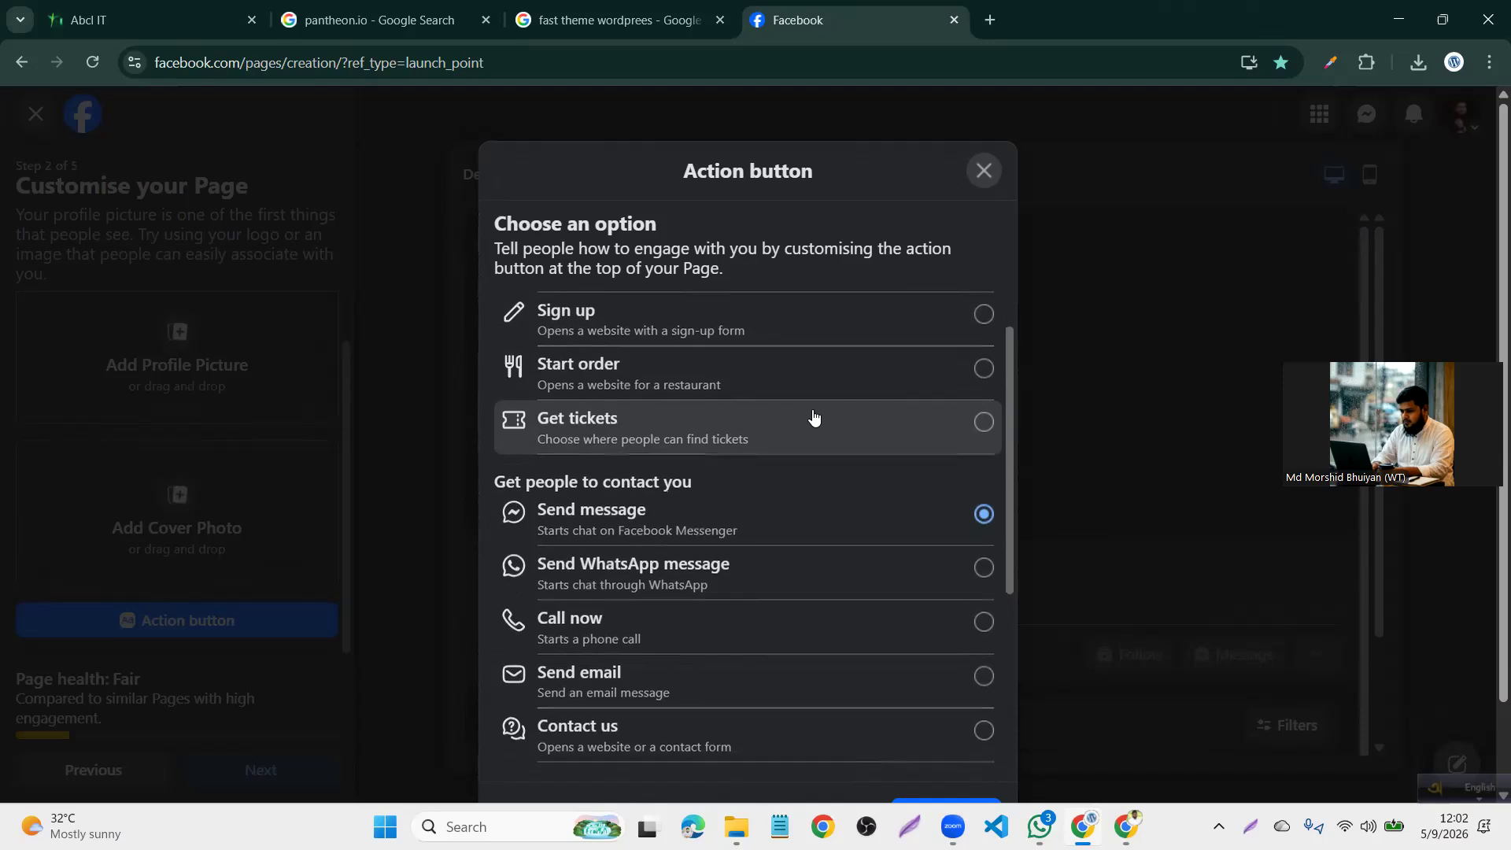
scroll(813, 418, down, 3)
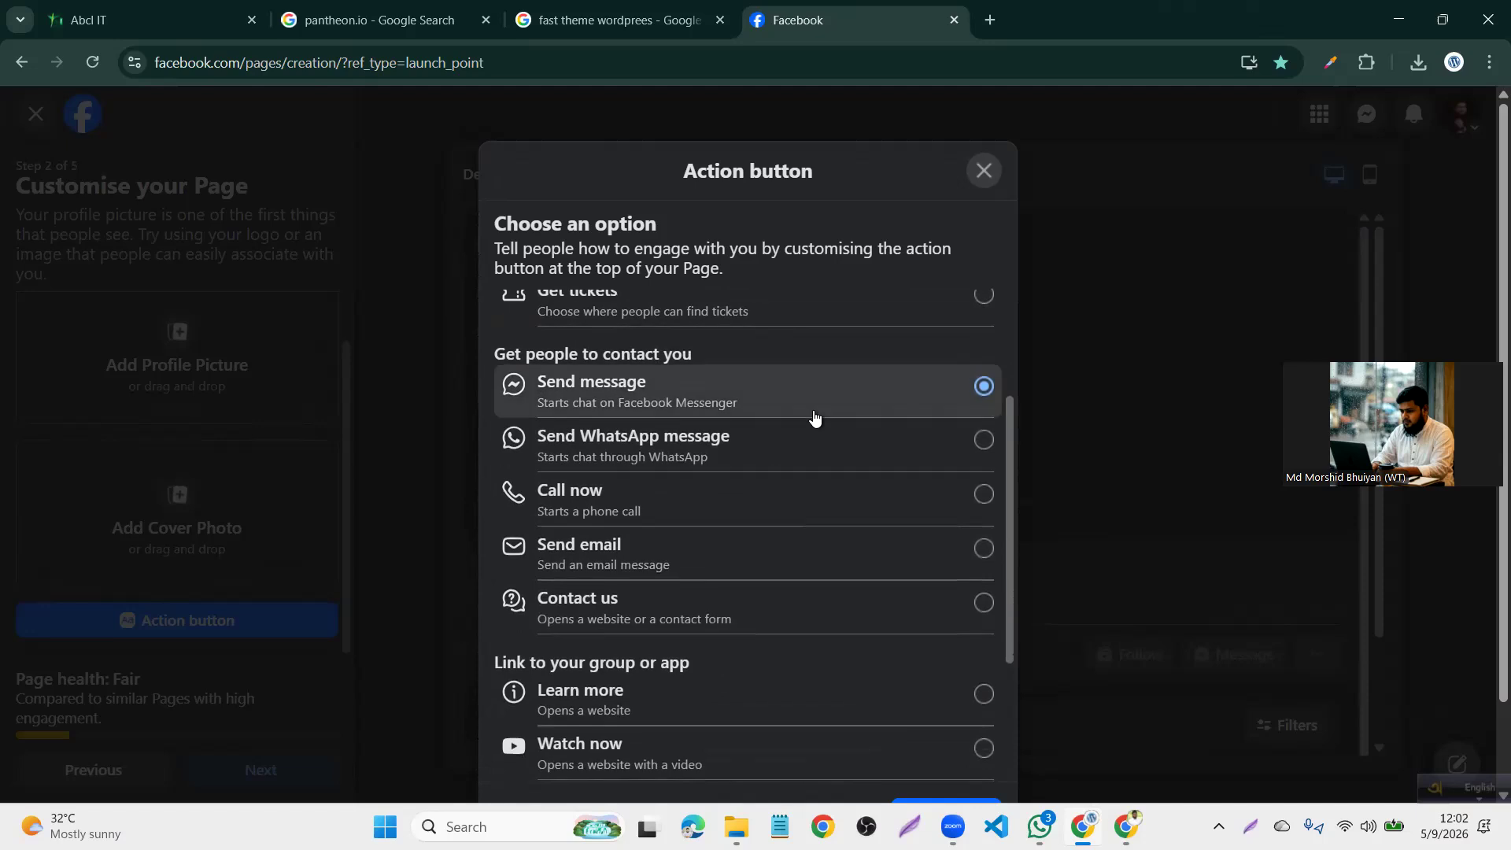
scroll(803, 447, down, 2)
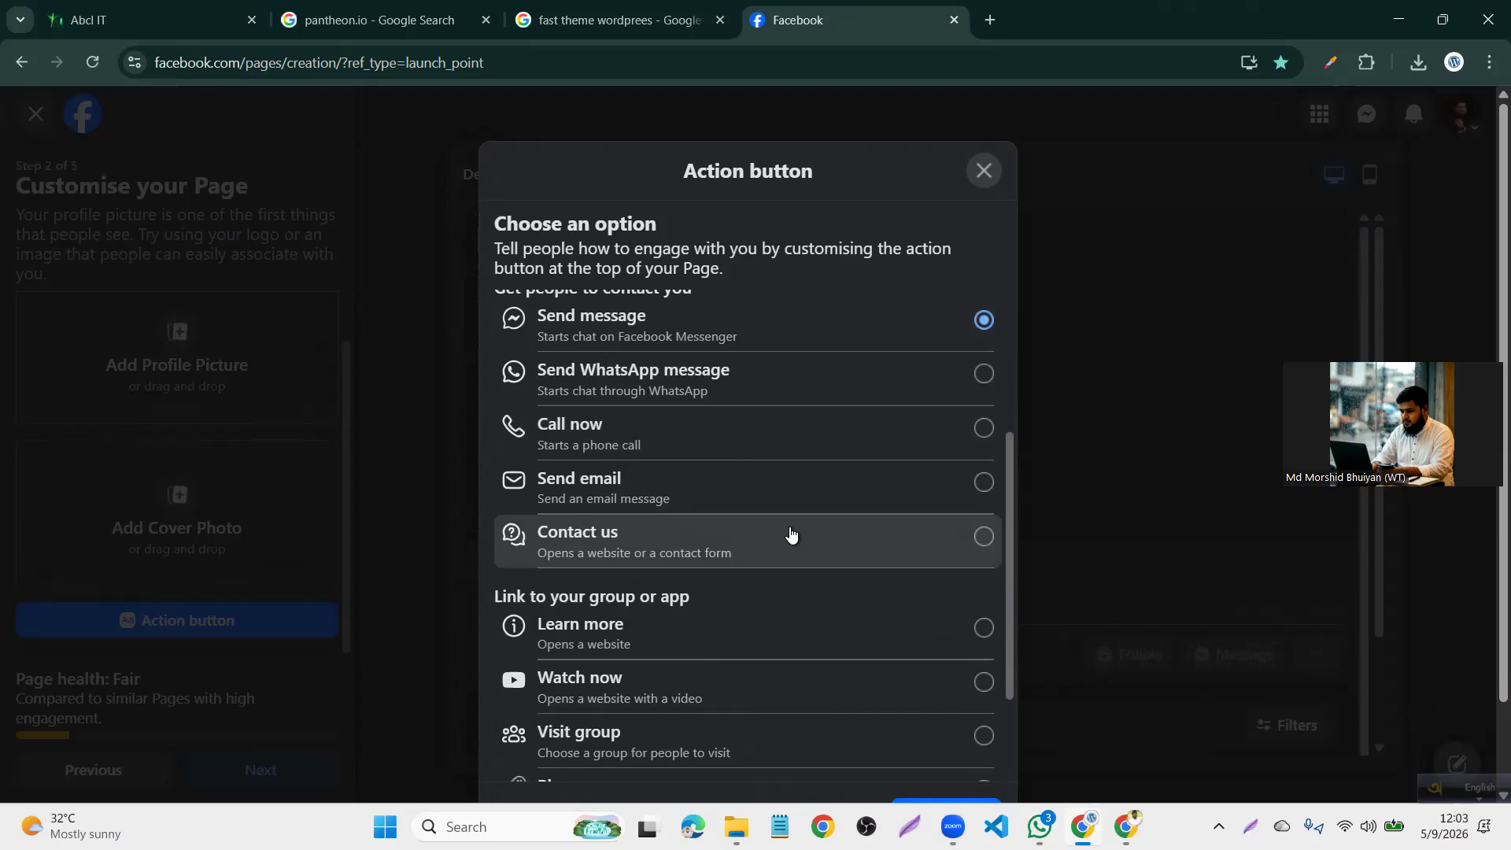
scroll(791, 534, up, 1)
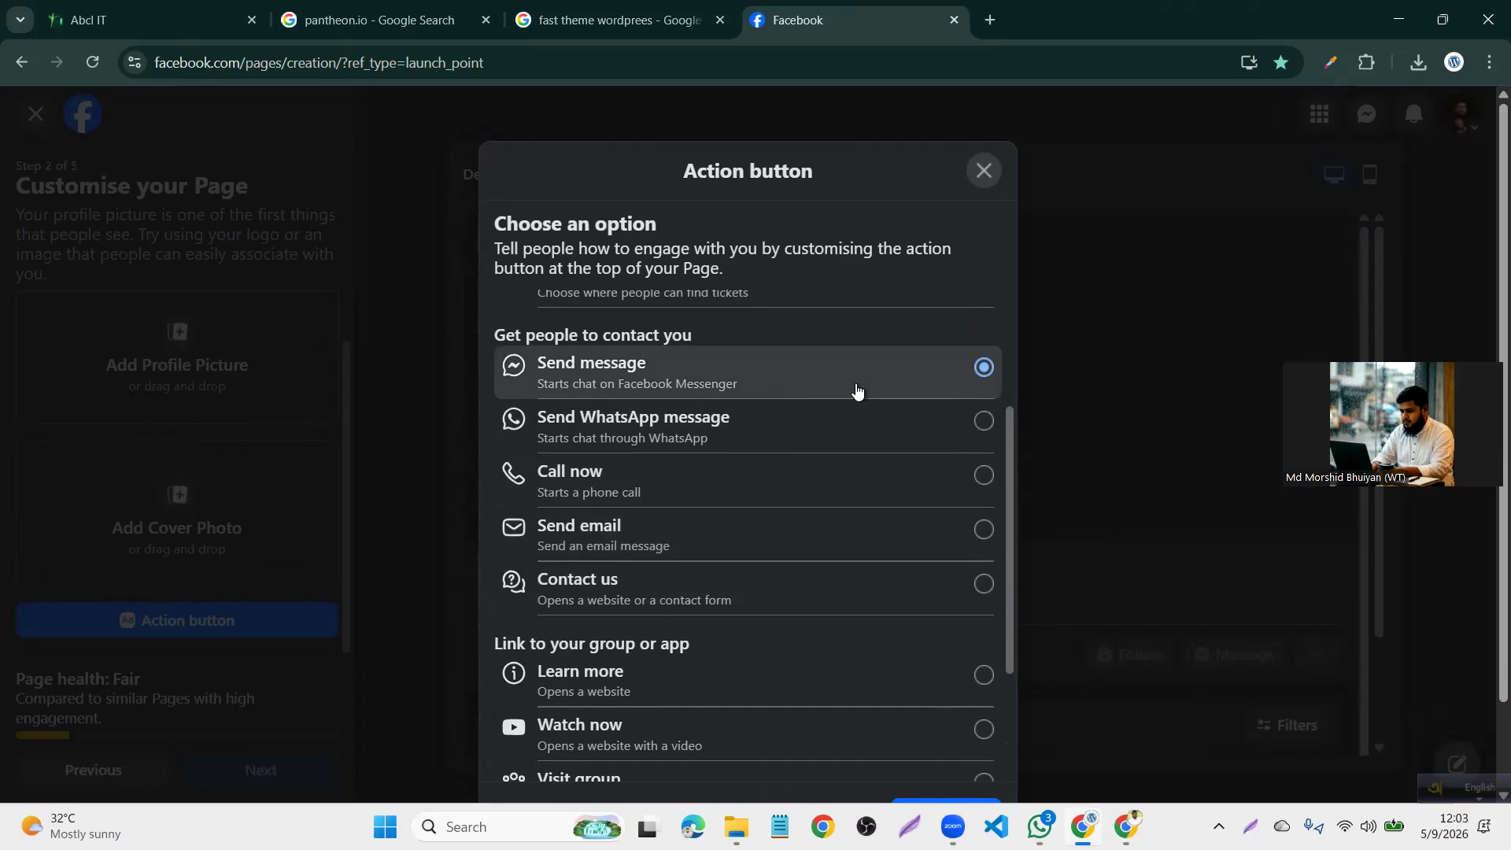
click(817, 587)
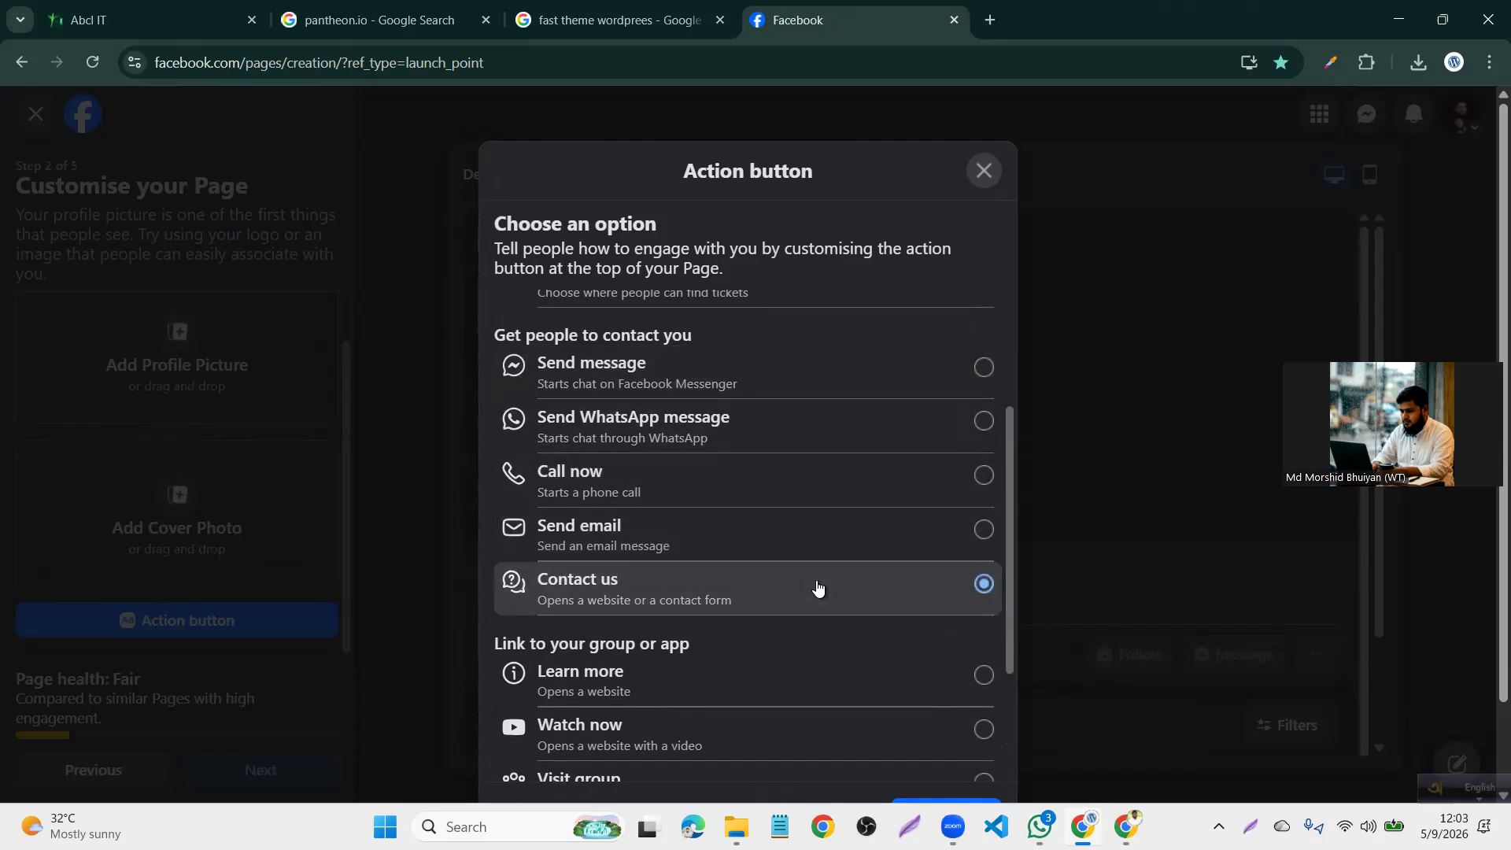
scroll(827, 540, down, 3)
scroll(831, 540, down, 1)
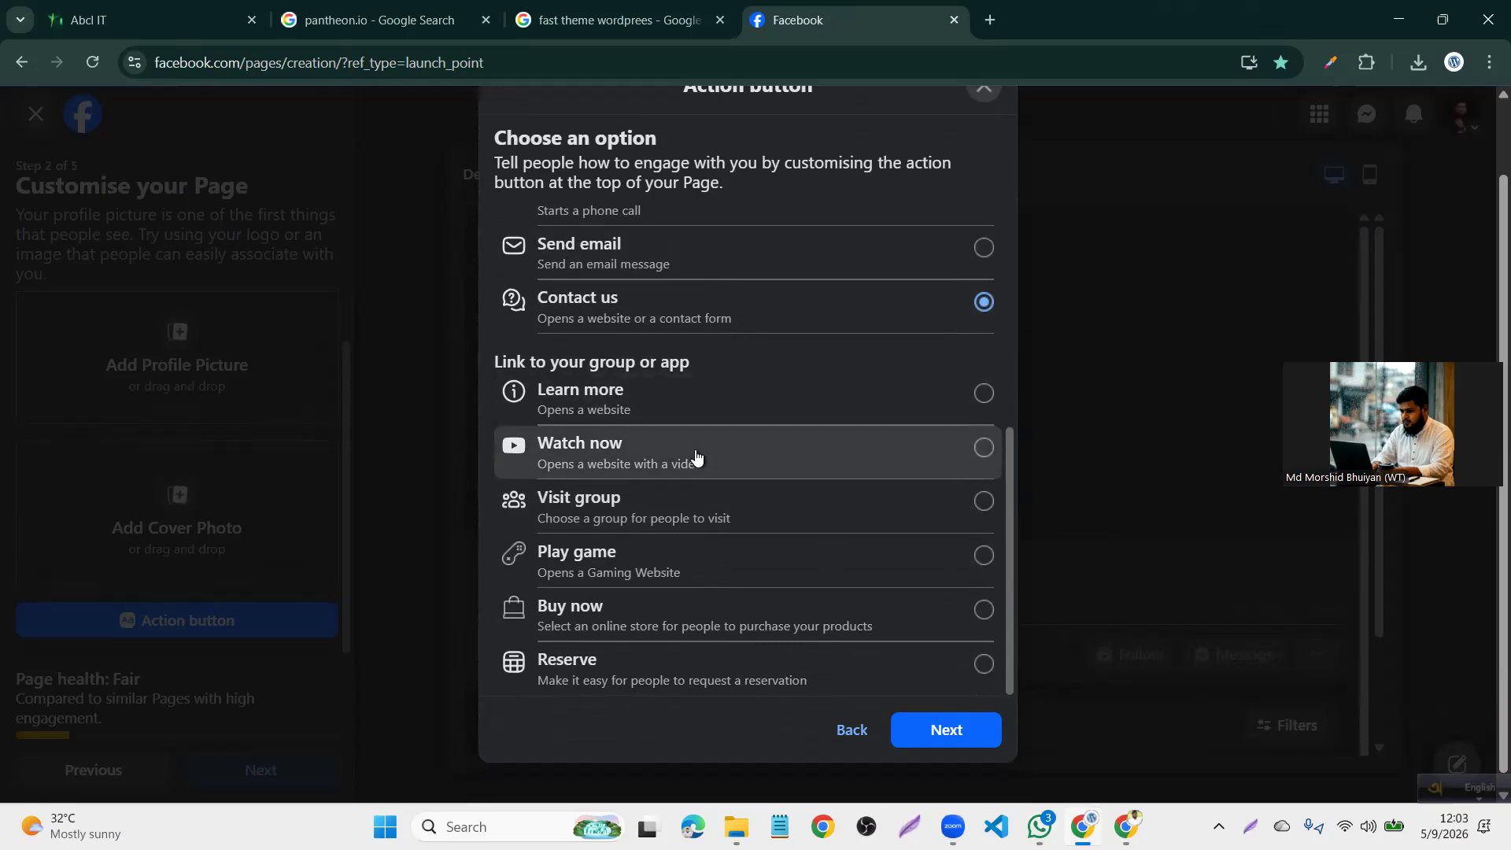
scroll(696, 457, down, 1)
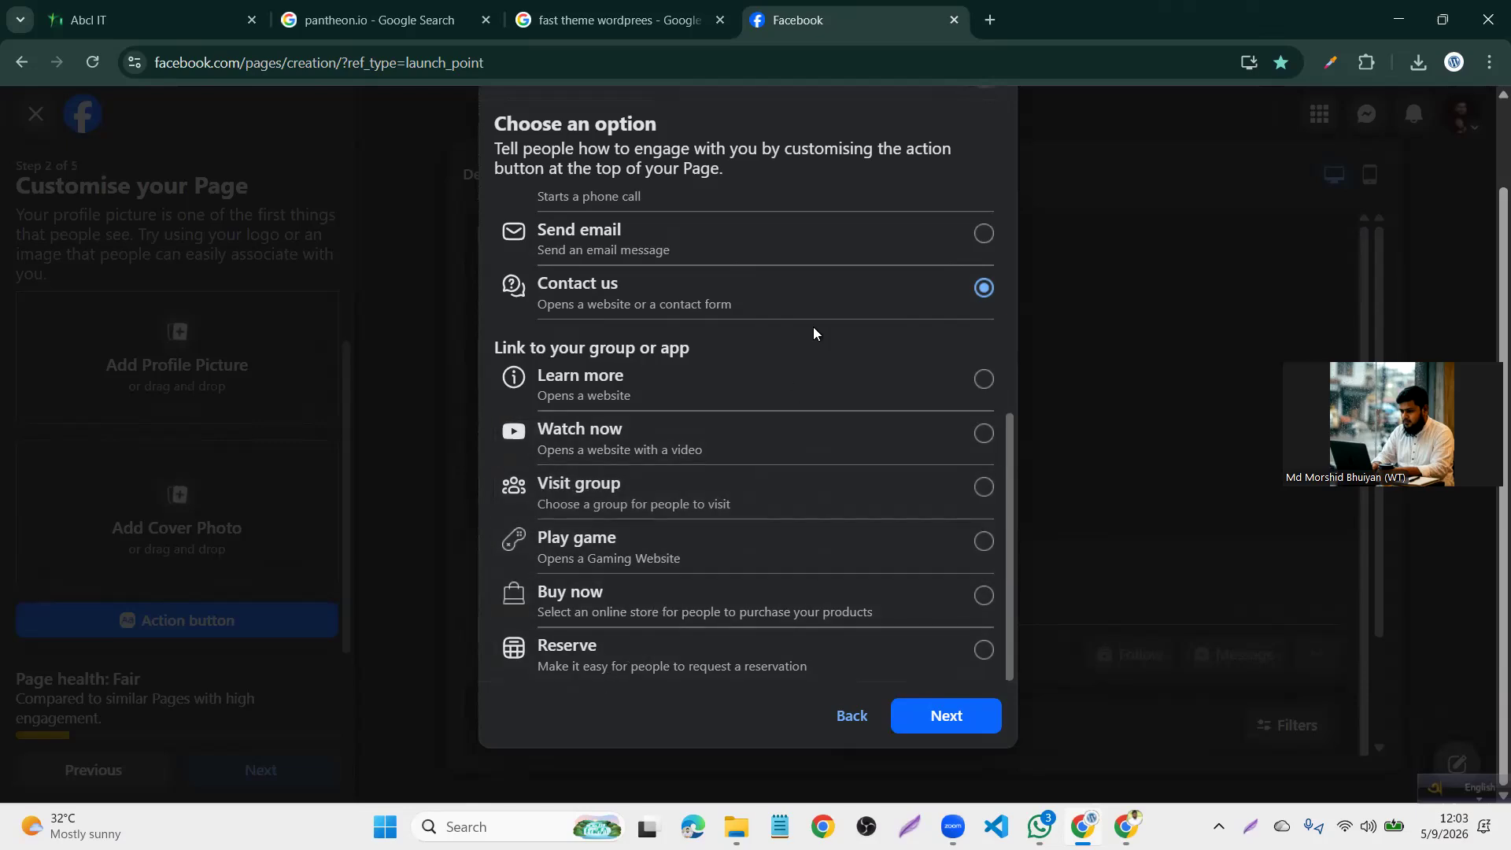
Confirm Contact us and save the contact form asking for name and email
click(907, 718)
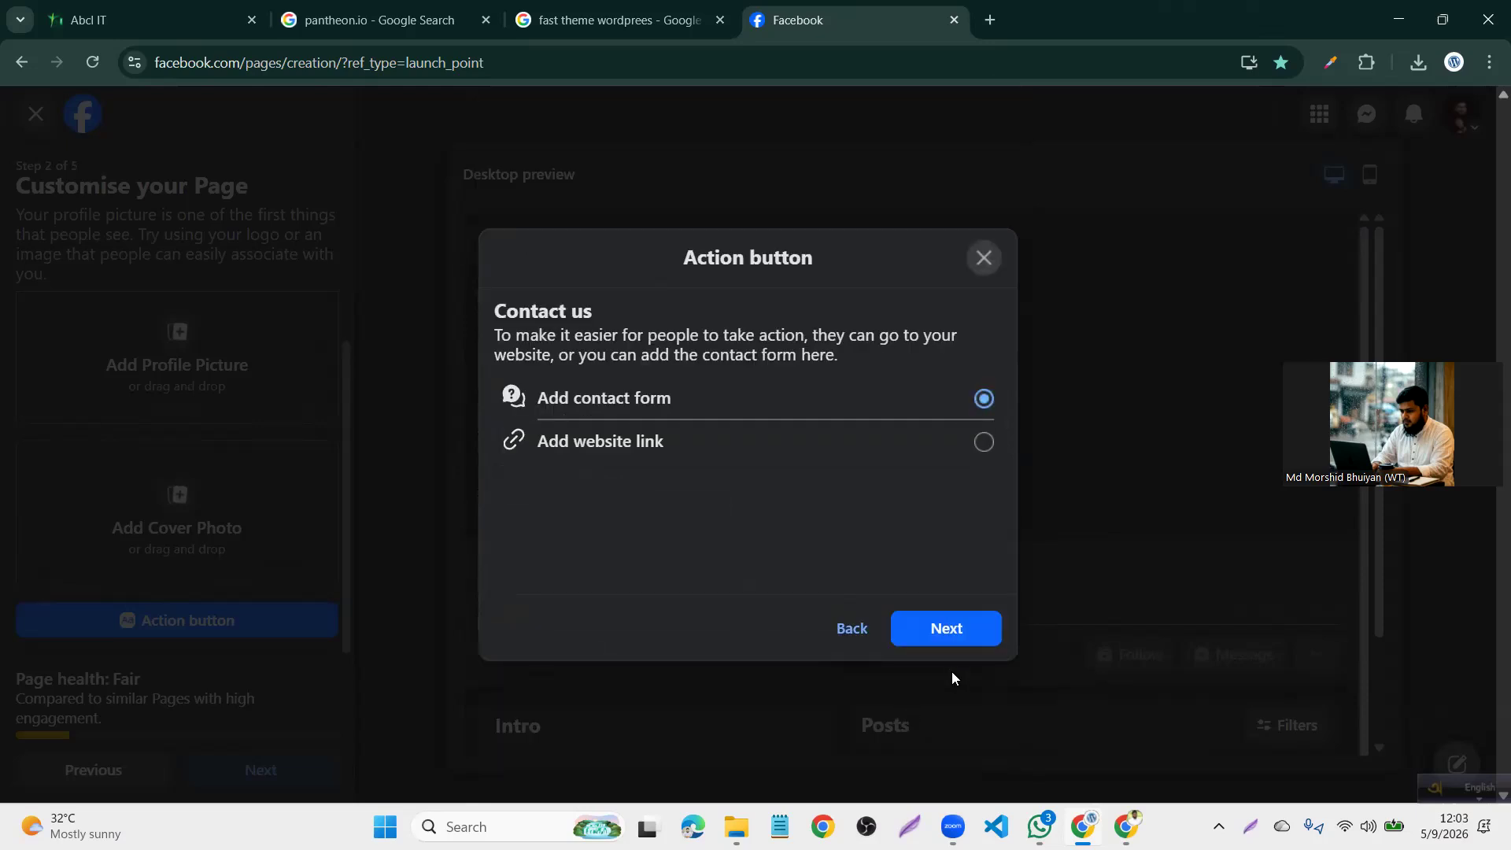
click(941, 636)
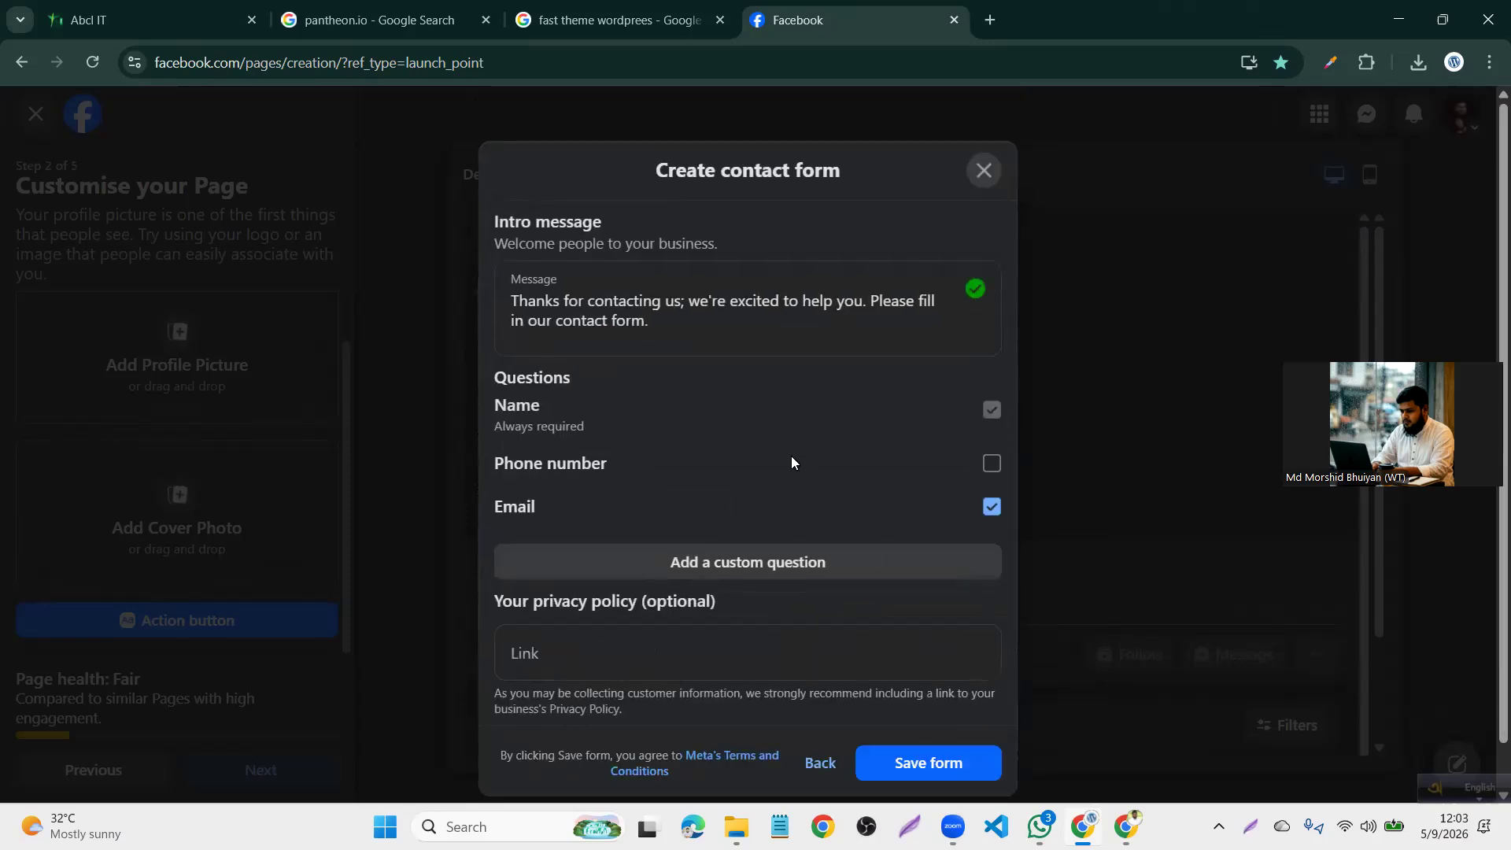
scroll(791, 456, down, 1)
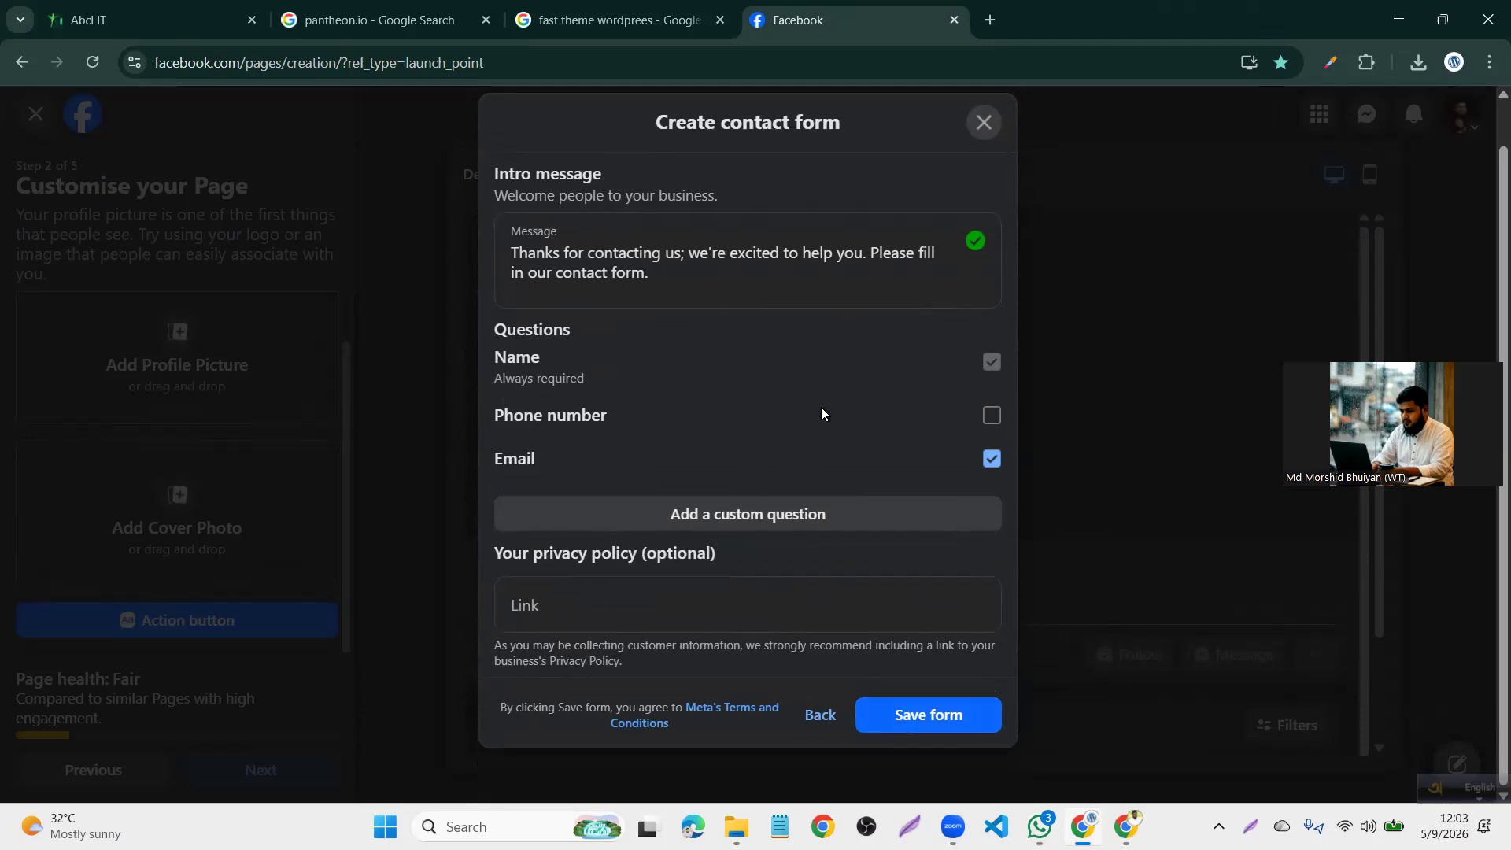
click(924, 721)
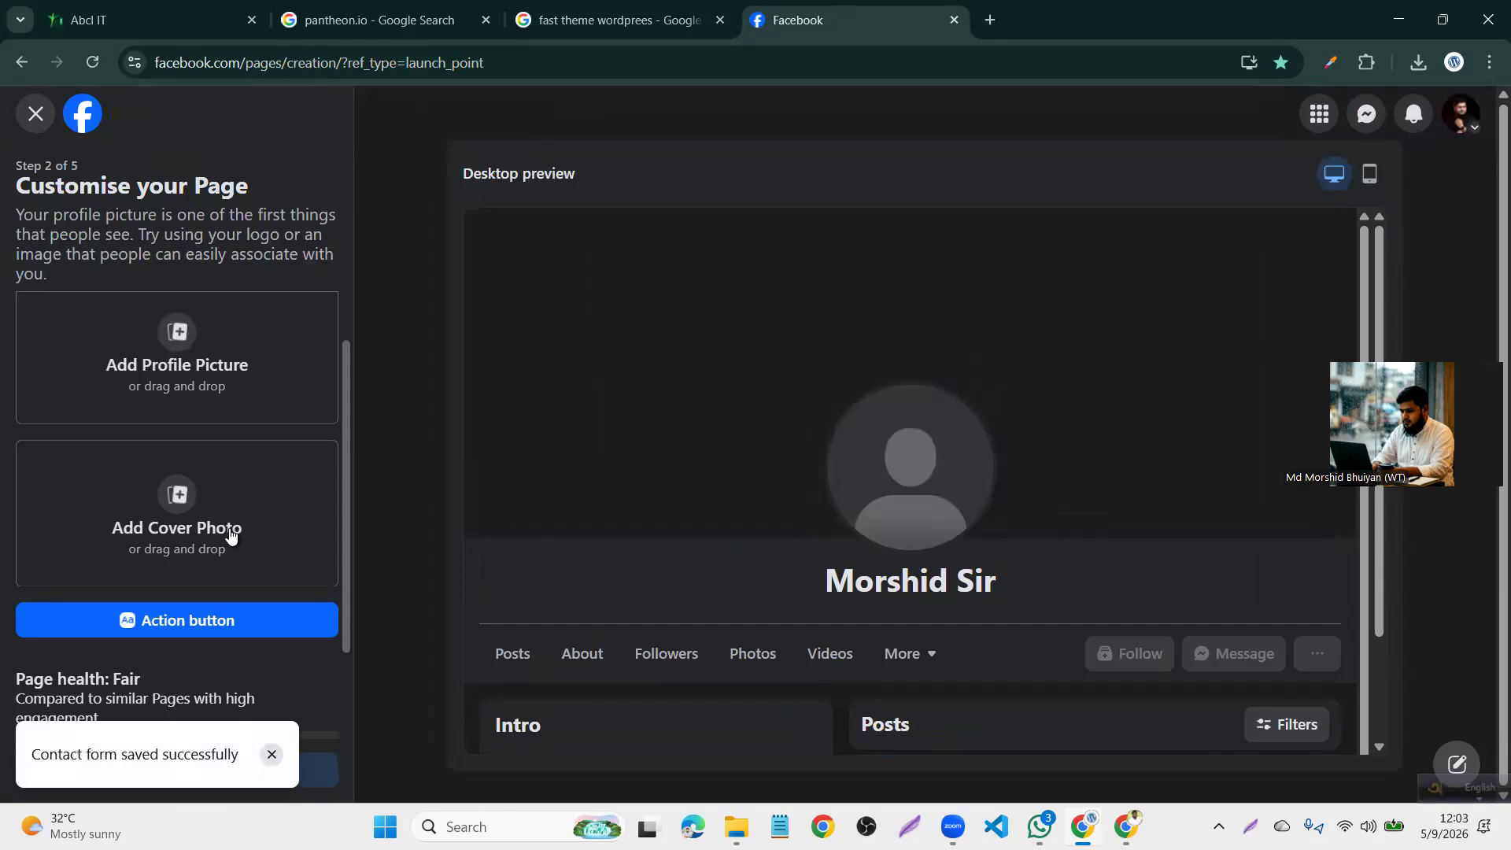
click(272, 754)
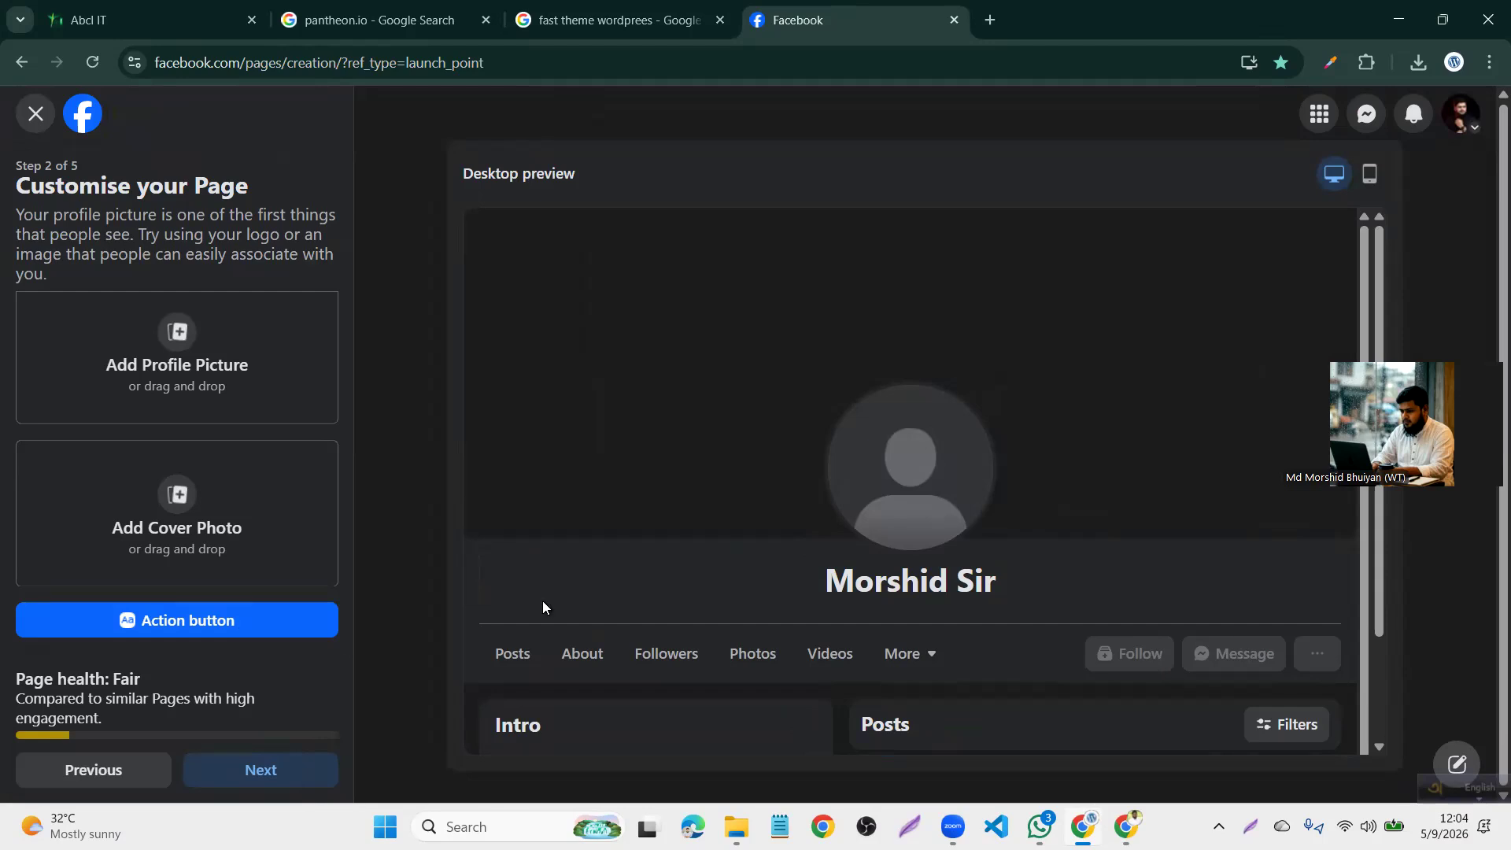
Skip connecting WhatsApp, pass the notification step, and finish creating the Page
click(324, 769)
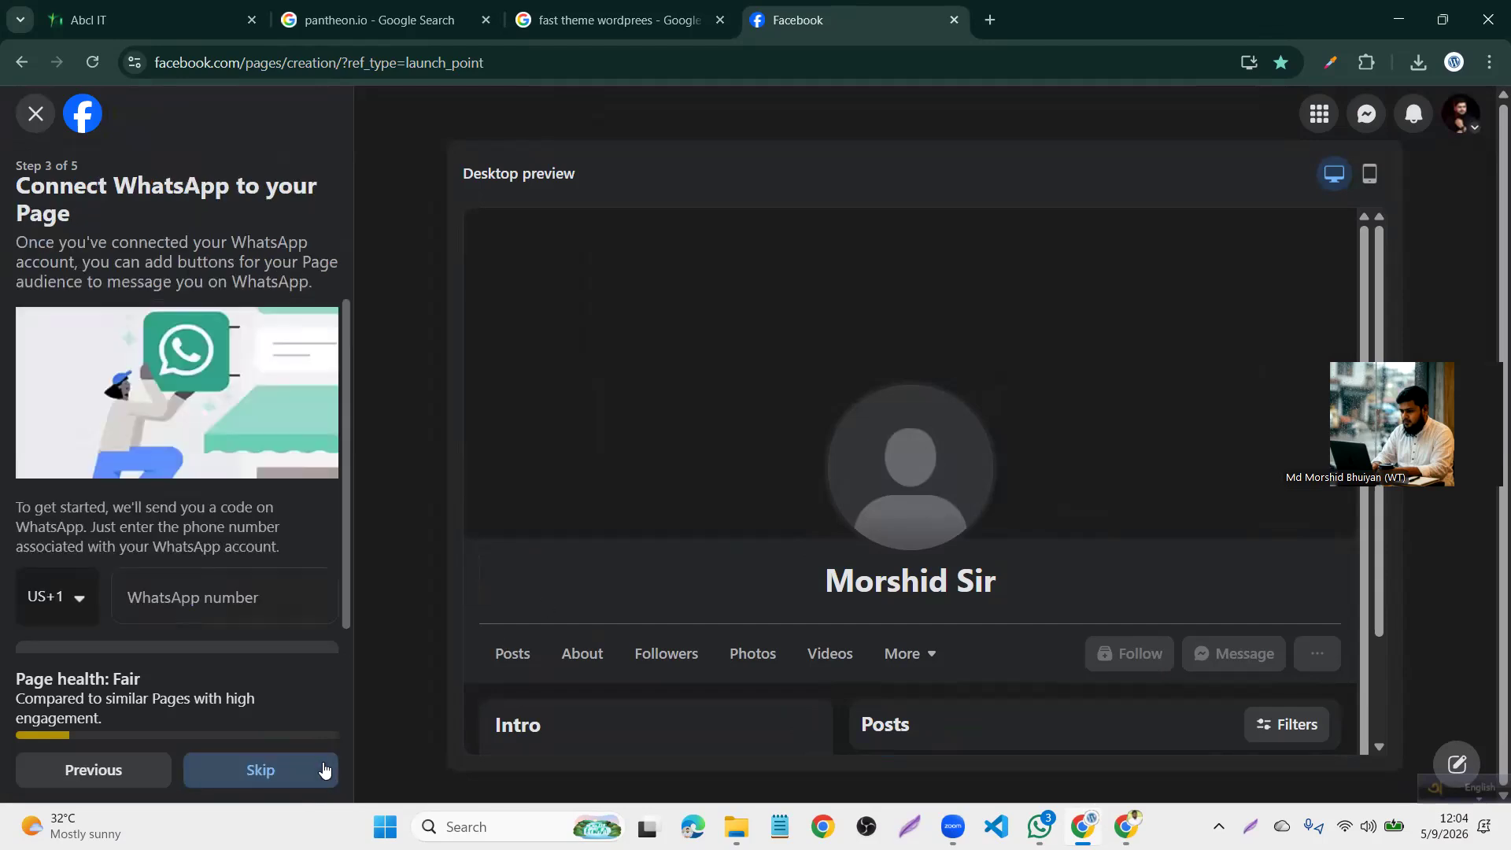
click(171, 592)
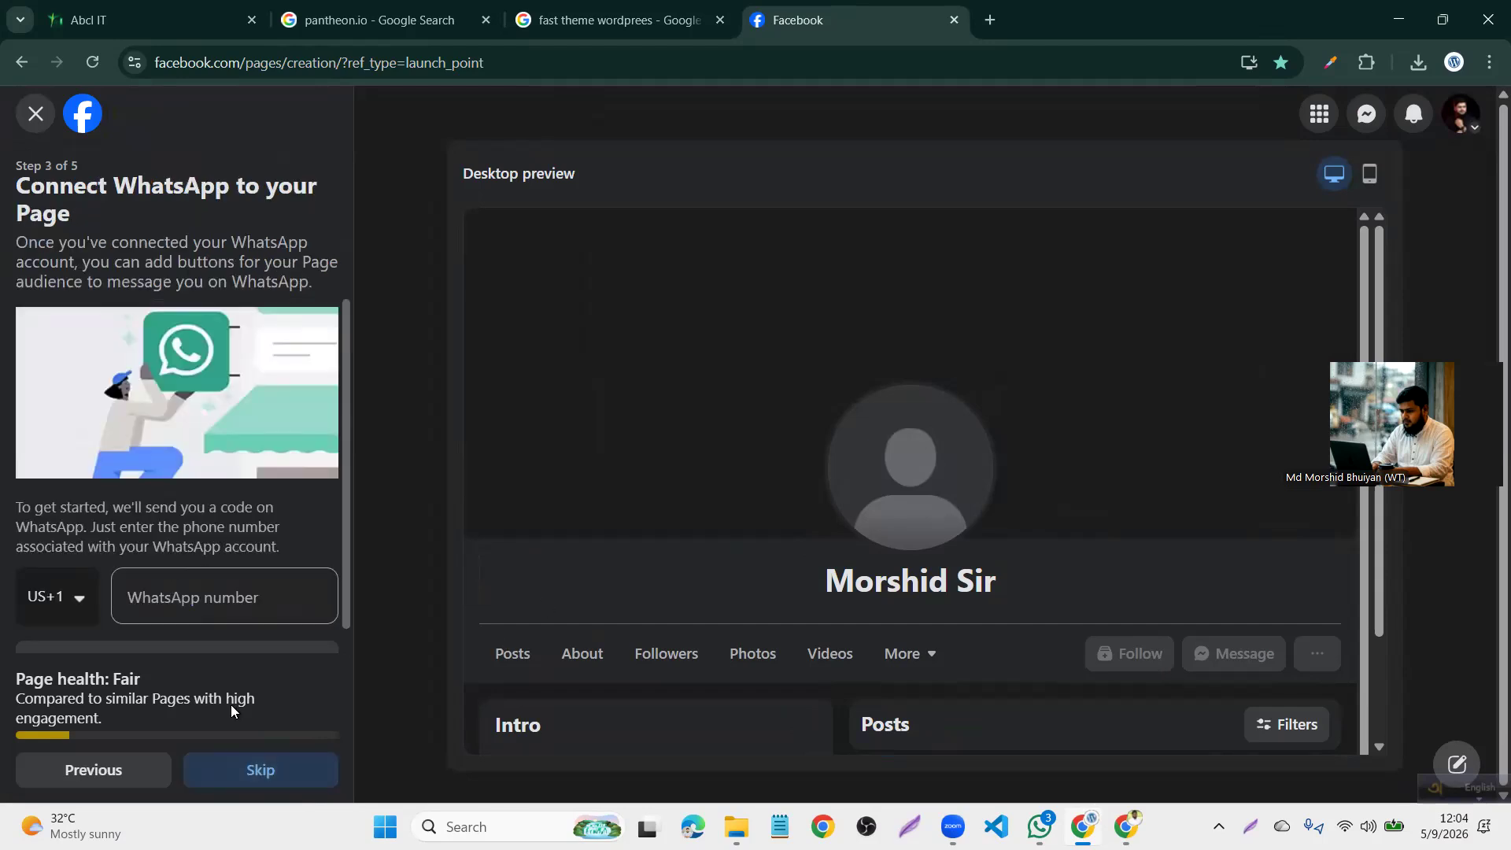
click(274, 780)
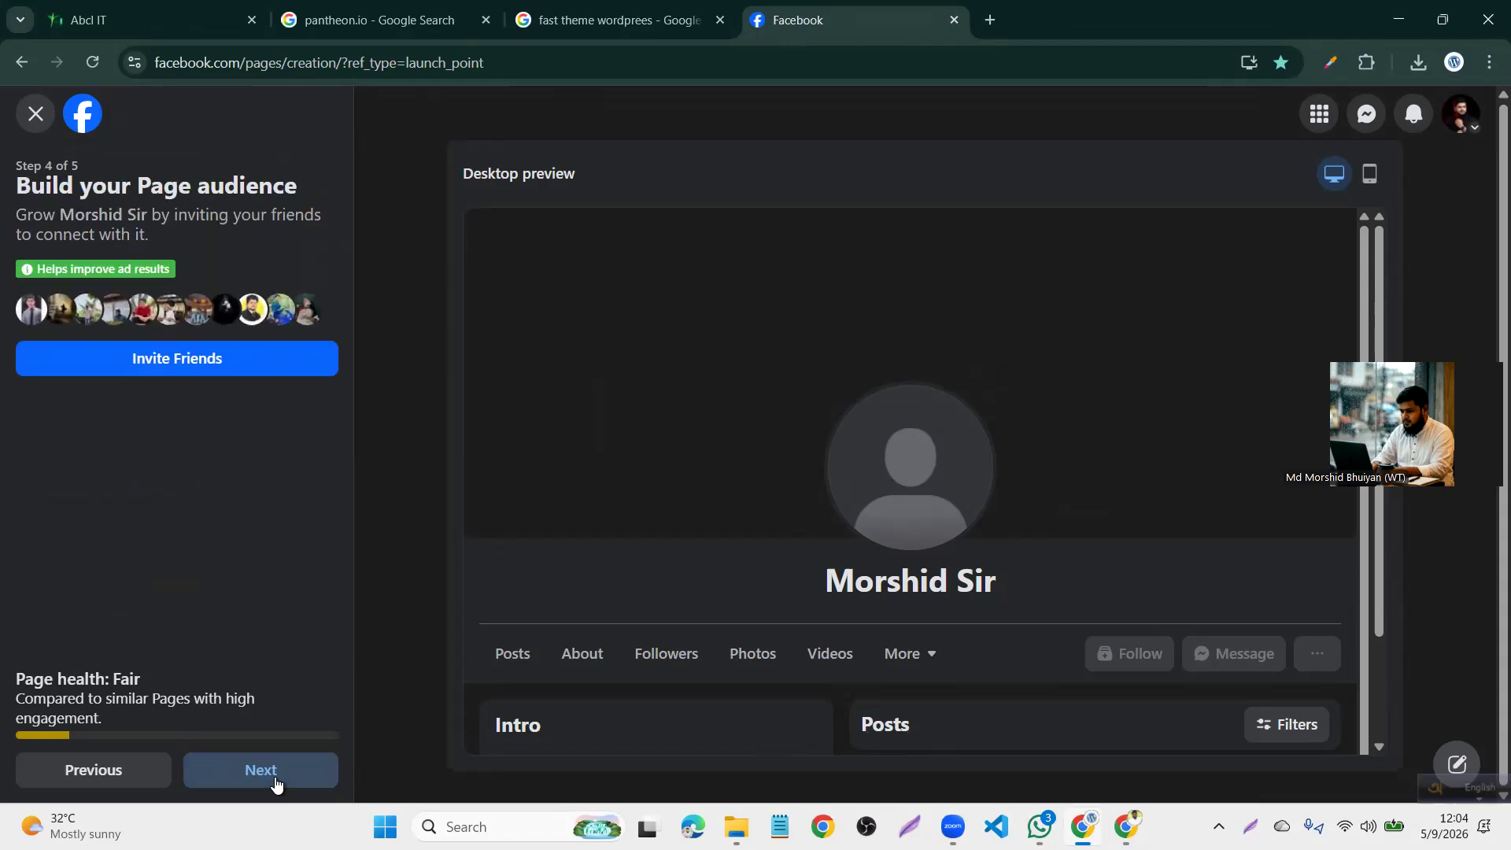
click(280, 782)
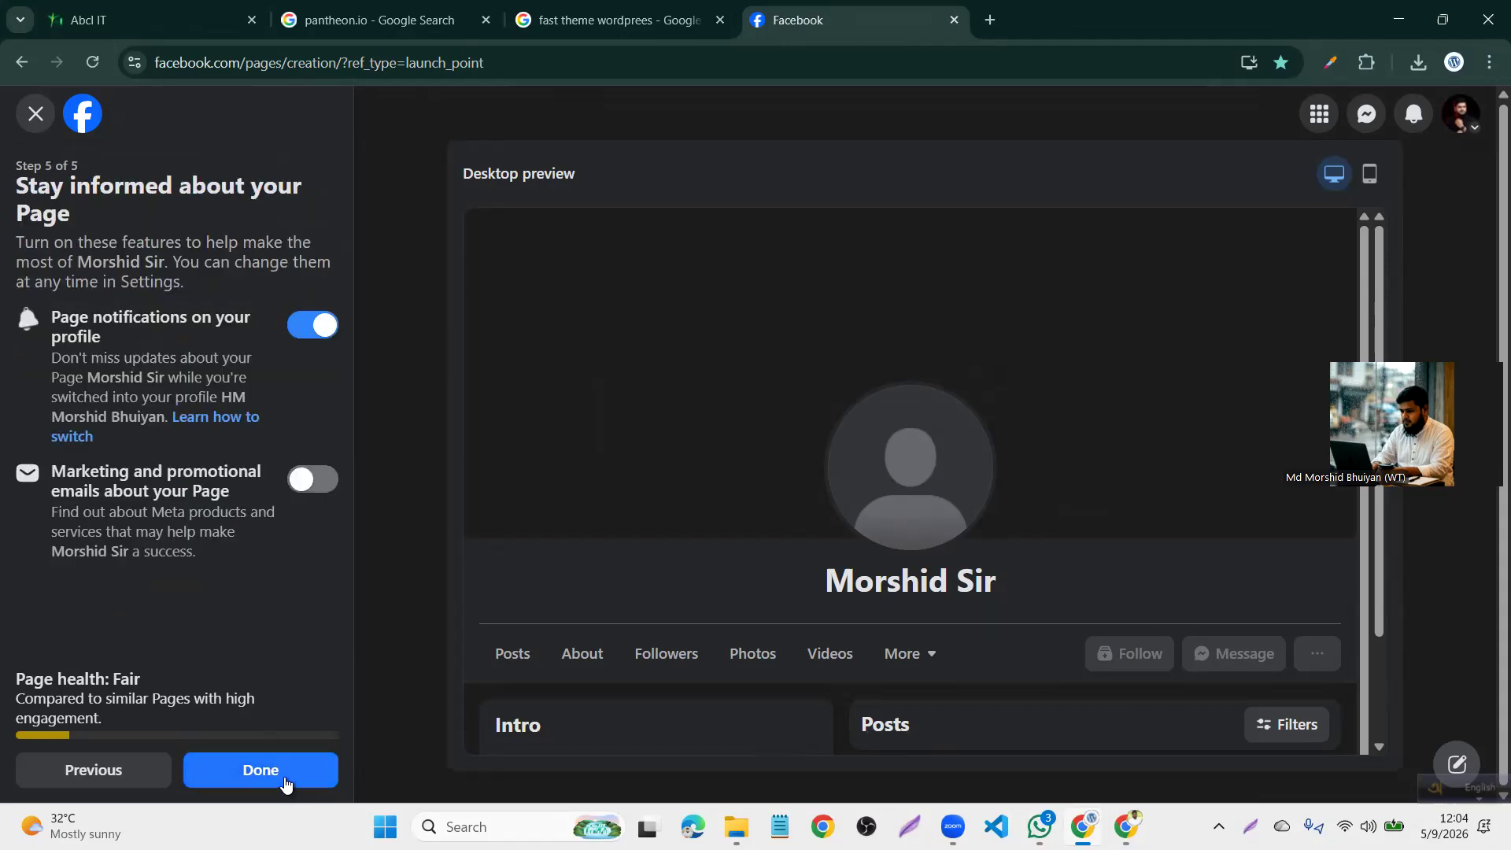
click(136, 781)
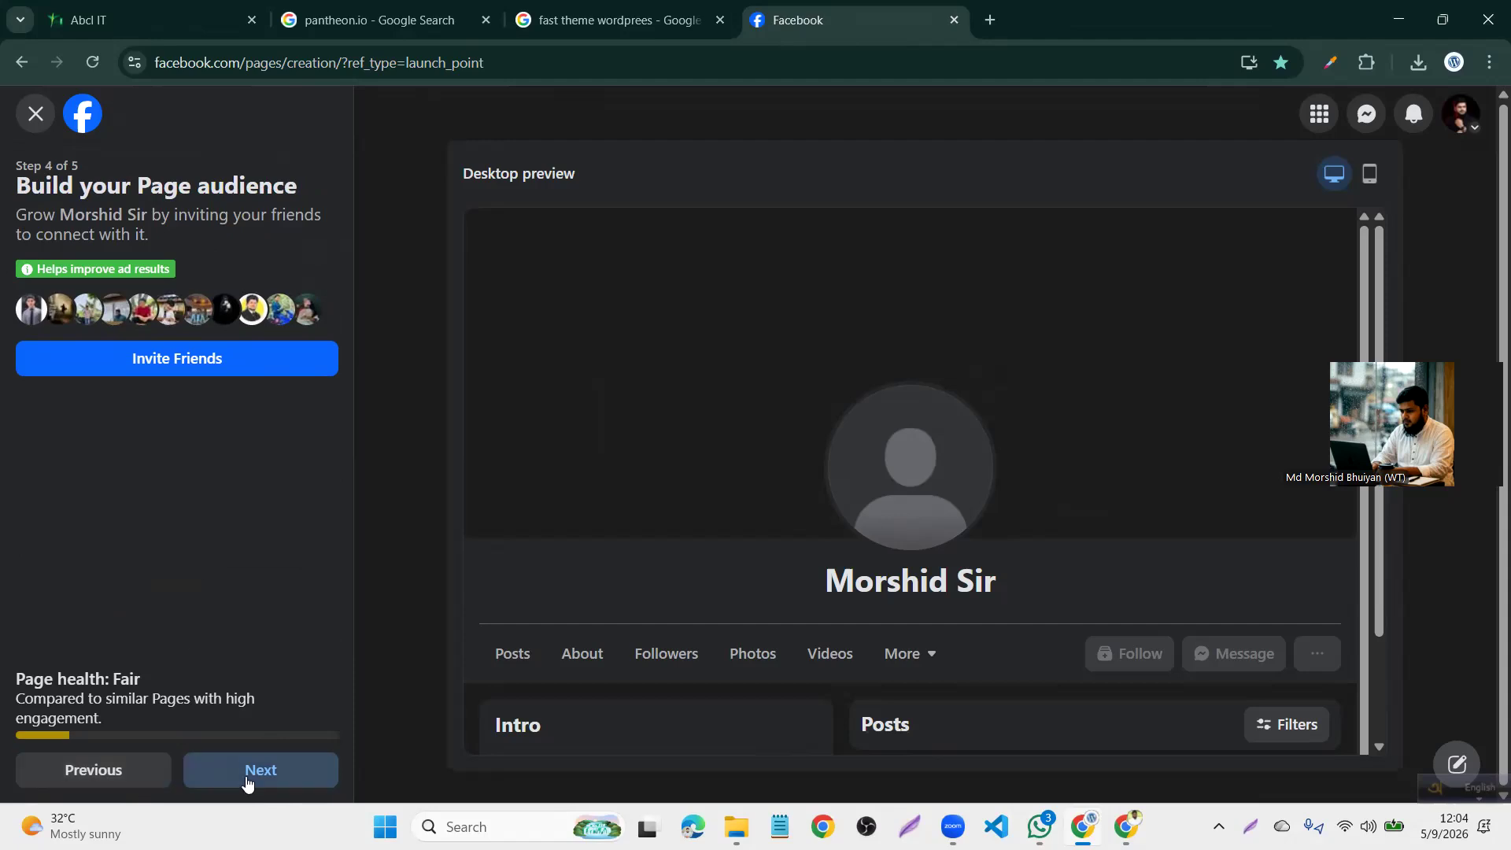
click(247, 781)
click(247, 779)
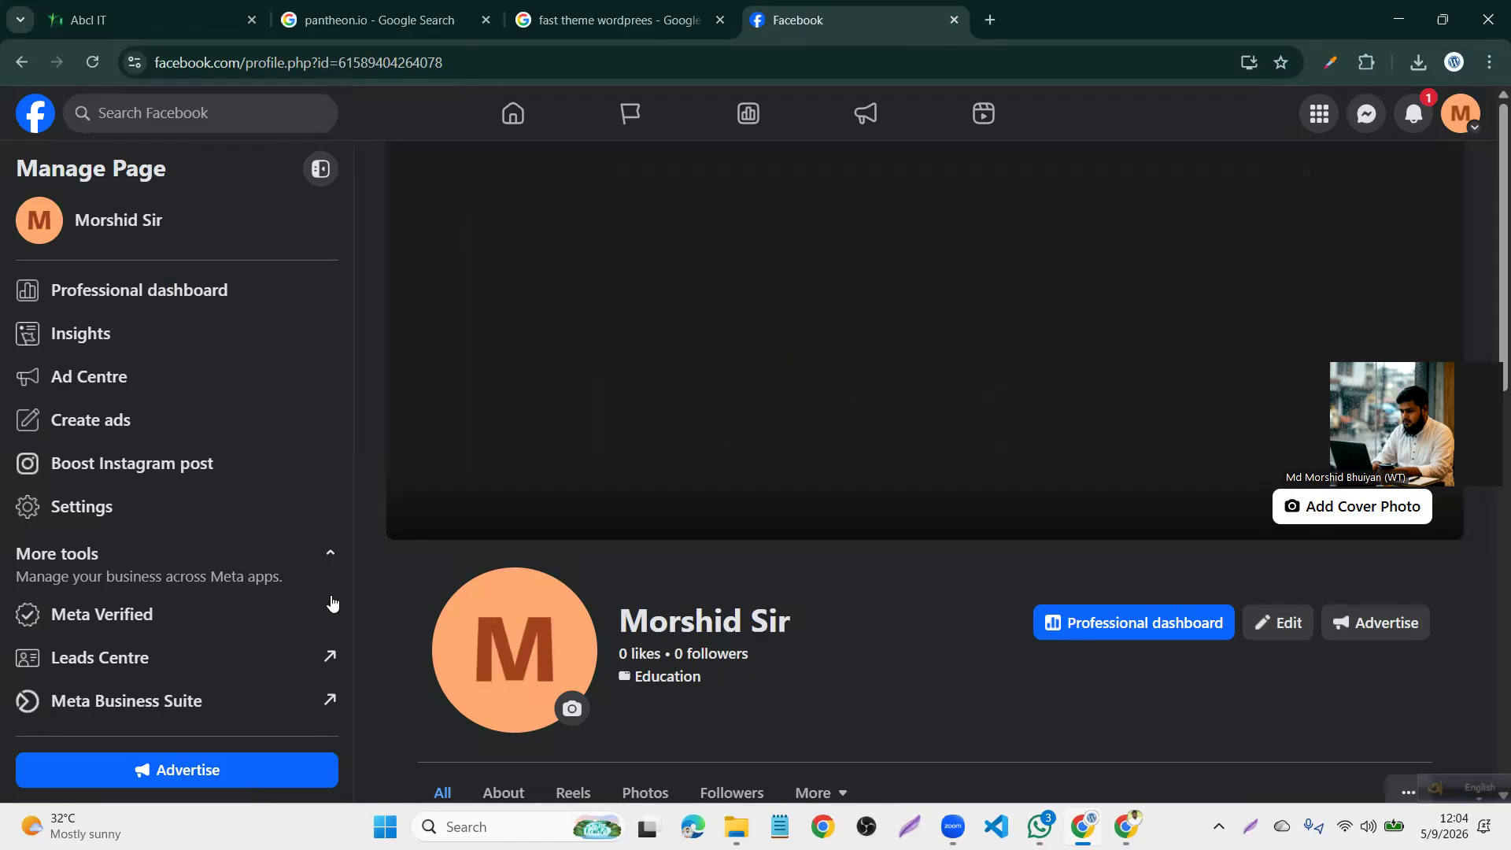
Review the new Page's Details and Links, close the Switched notice, and open Settings
scroll(826, 643, down, 10)
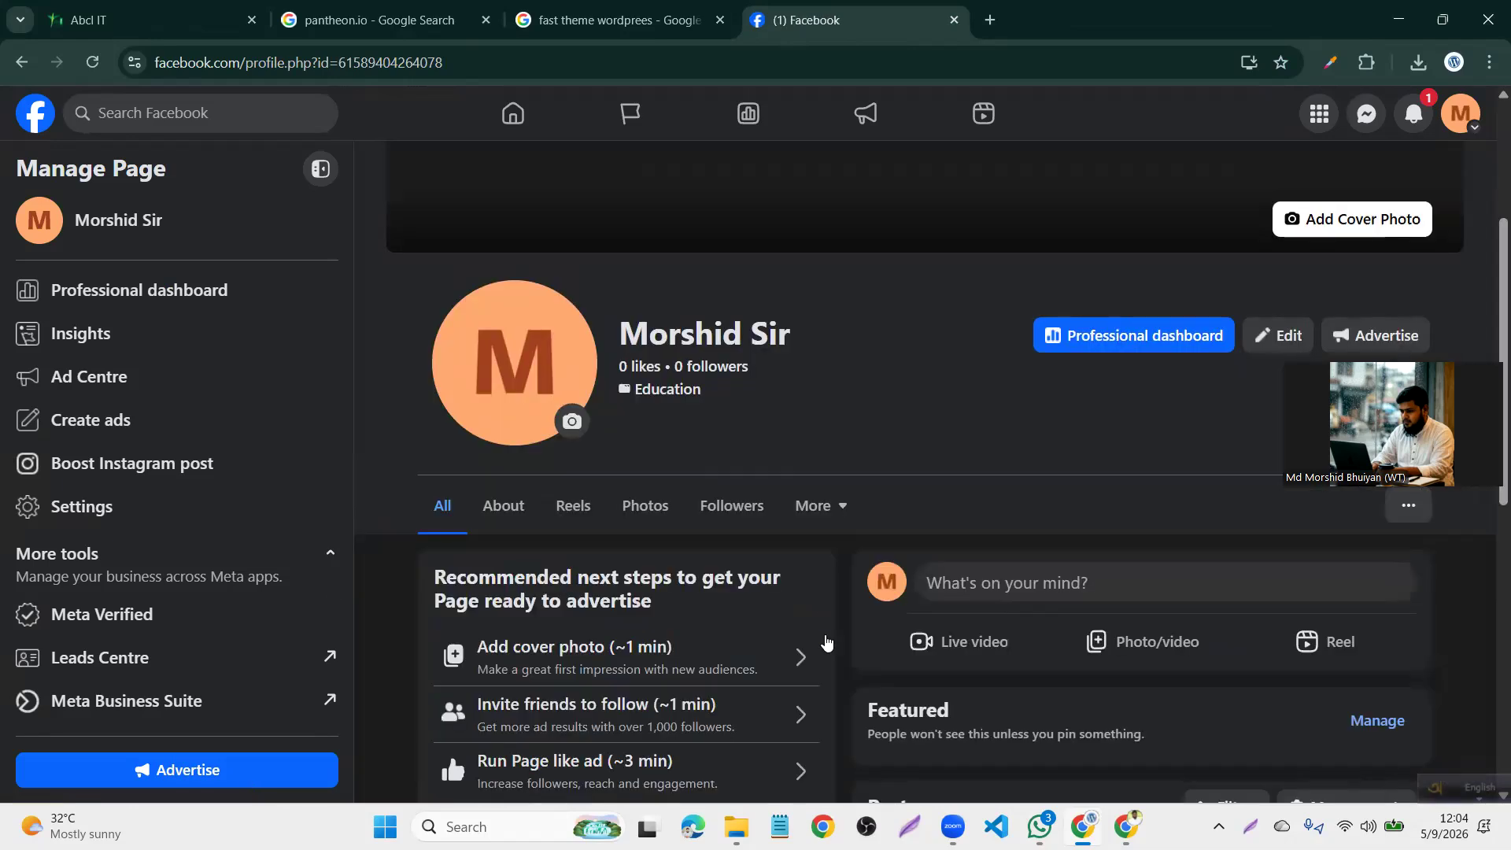
scroll(825, 643, up, 2)
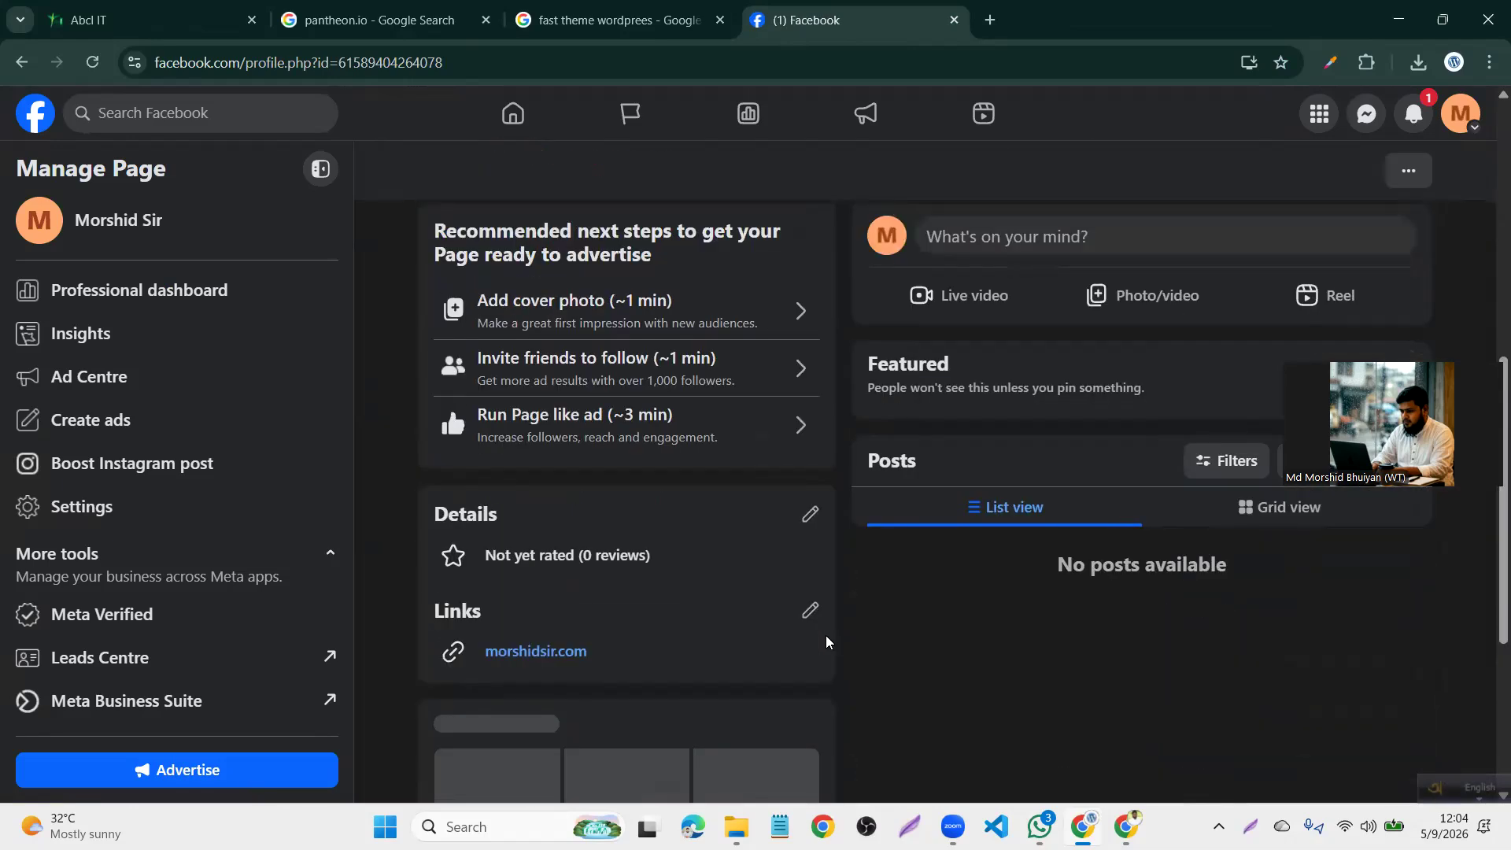
scroll(567, 521, up, 4)
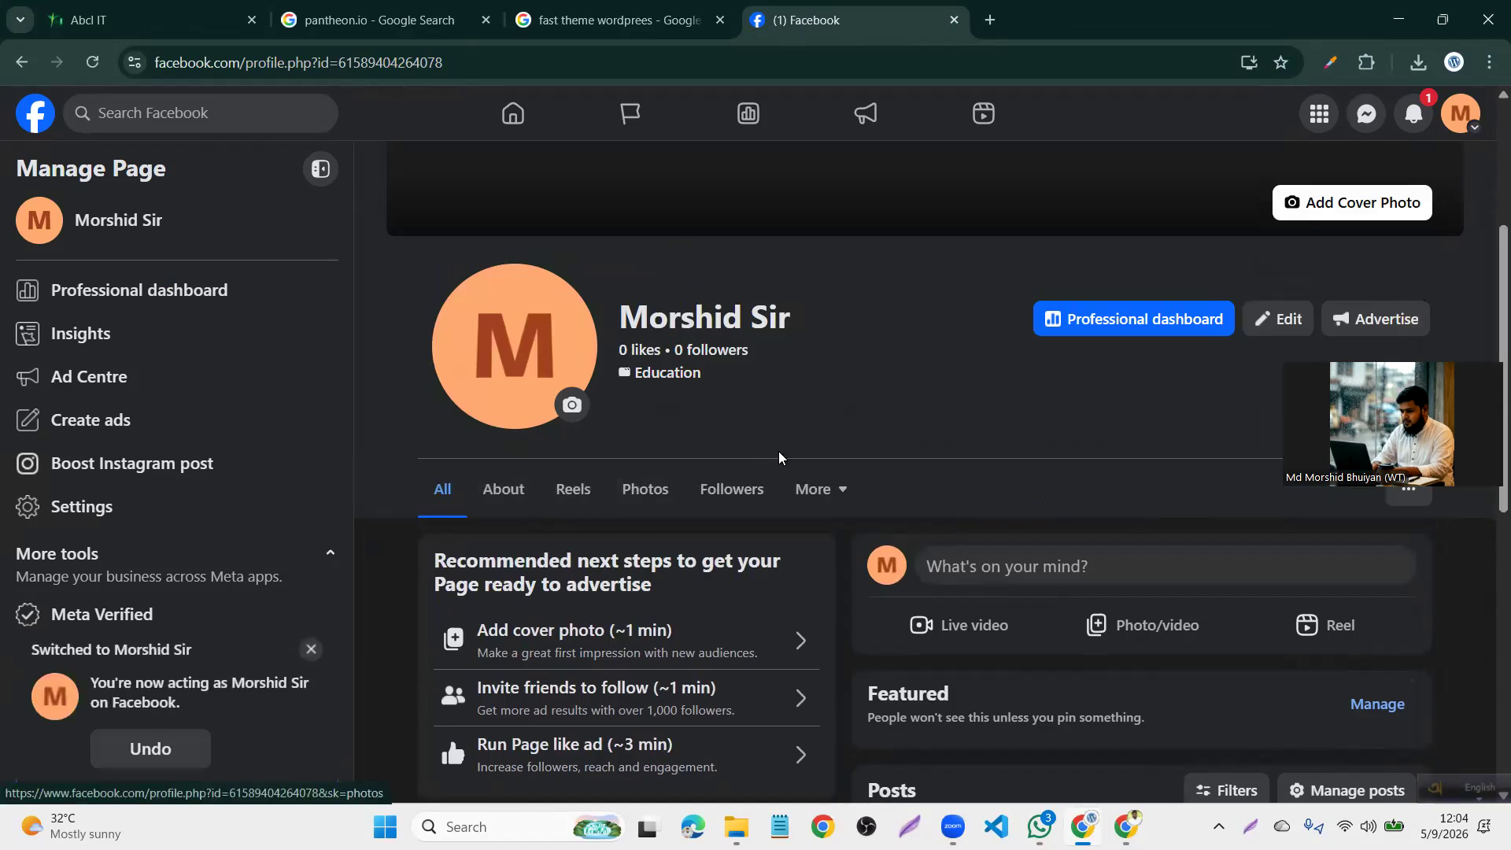
click(311, 649)
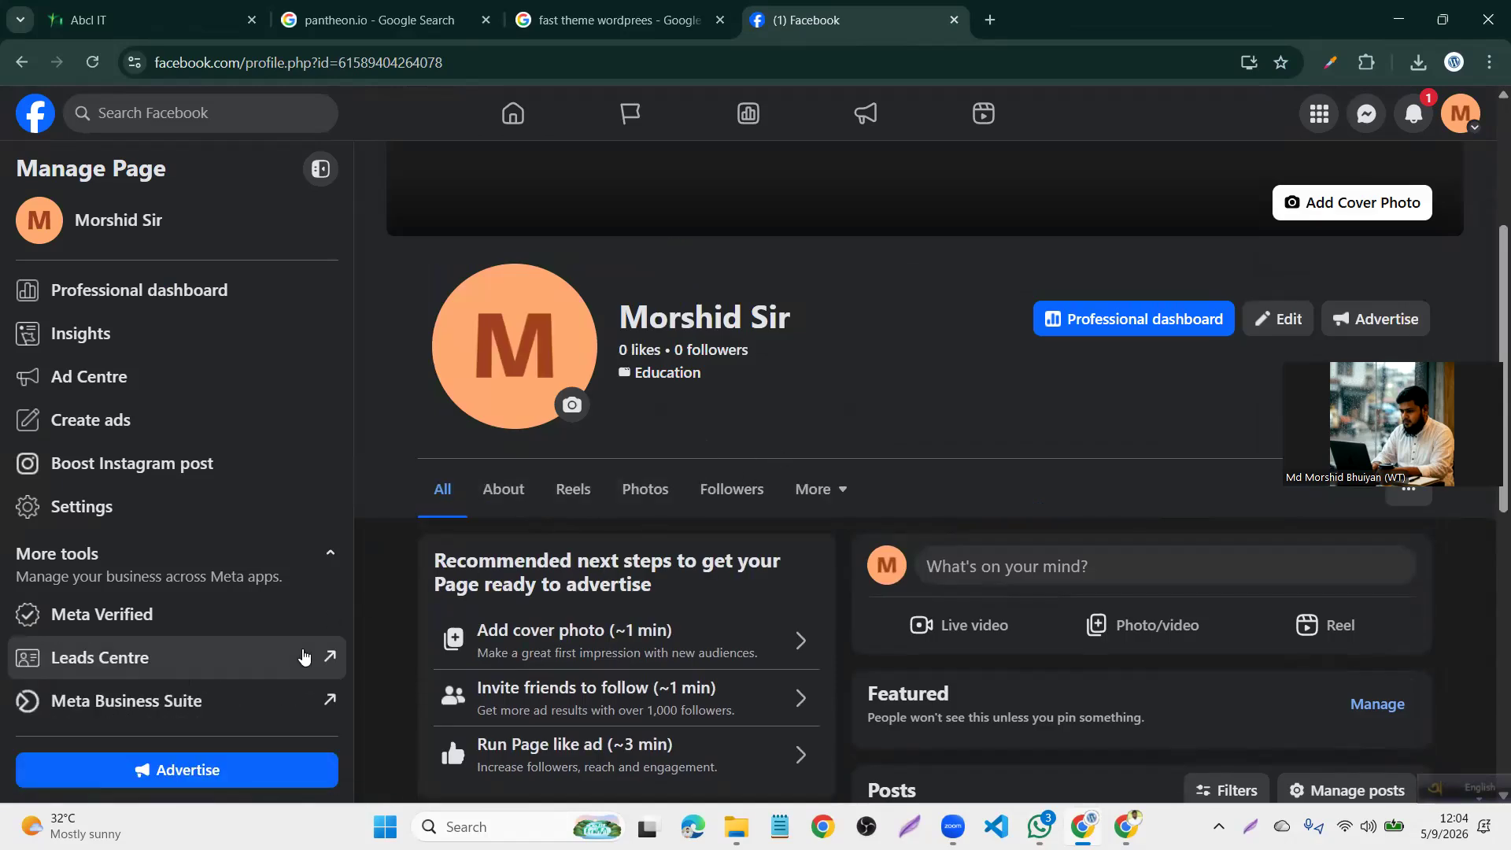
scroll(656, 462, down, 7)
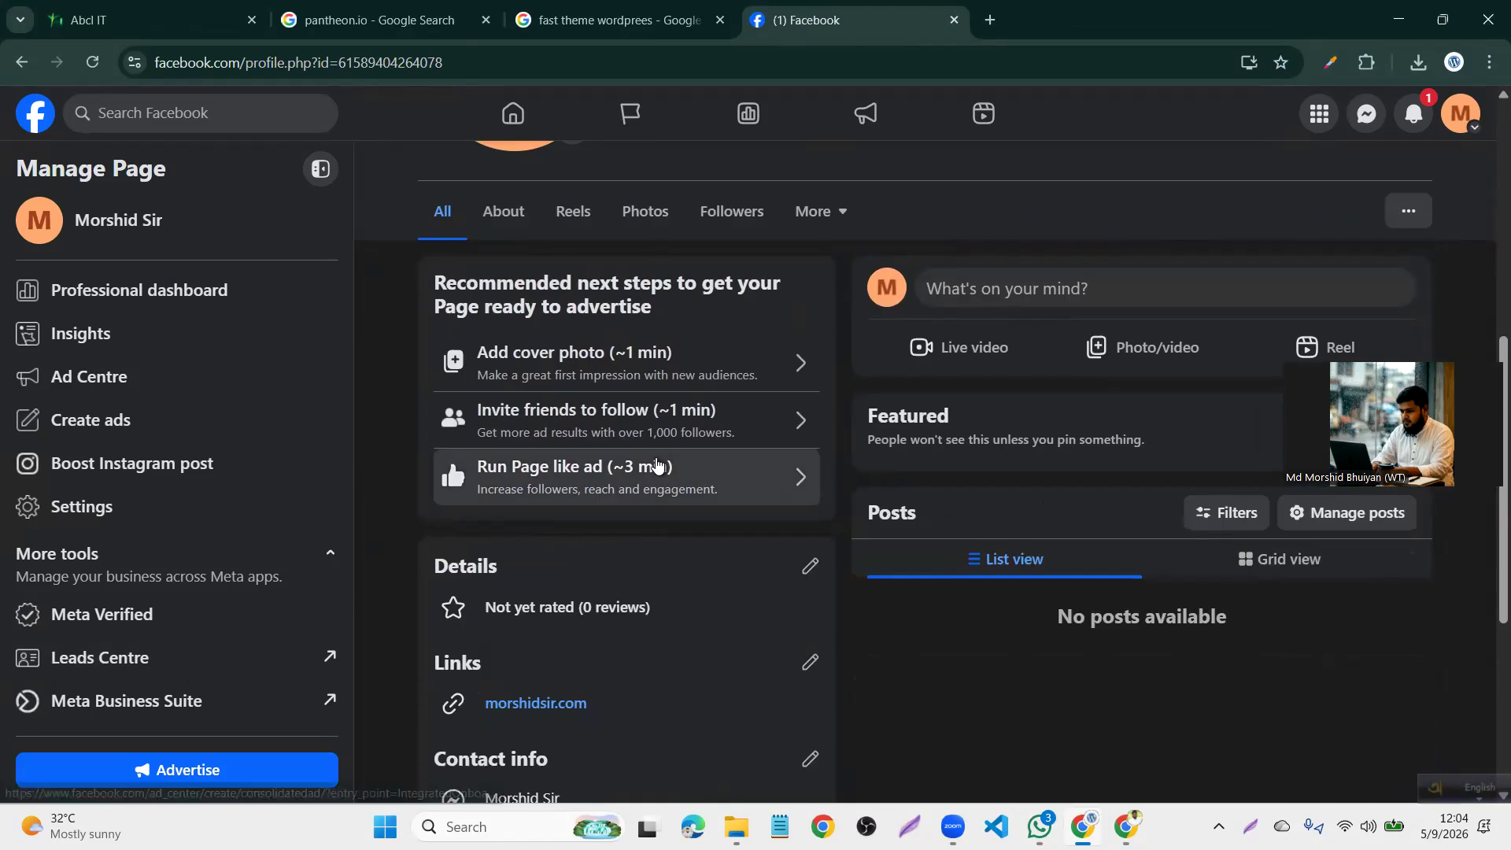
scroll(656, 462, up, 8)
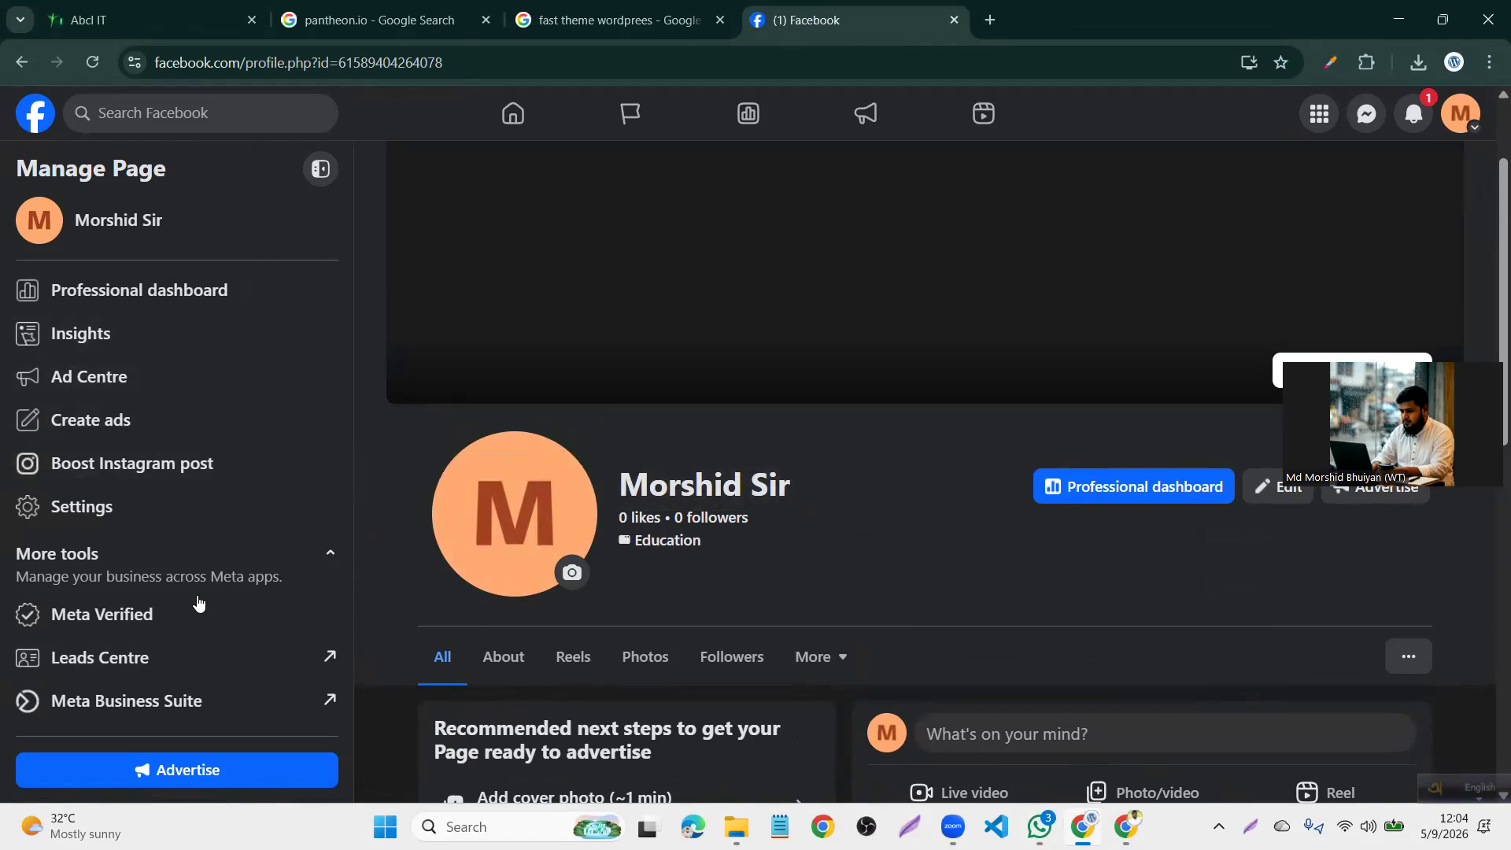
click(166, 528)
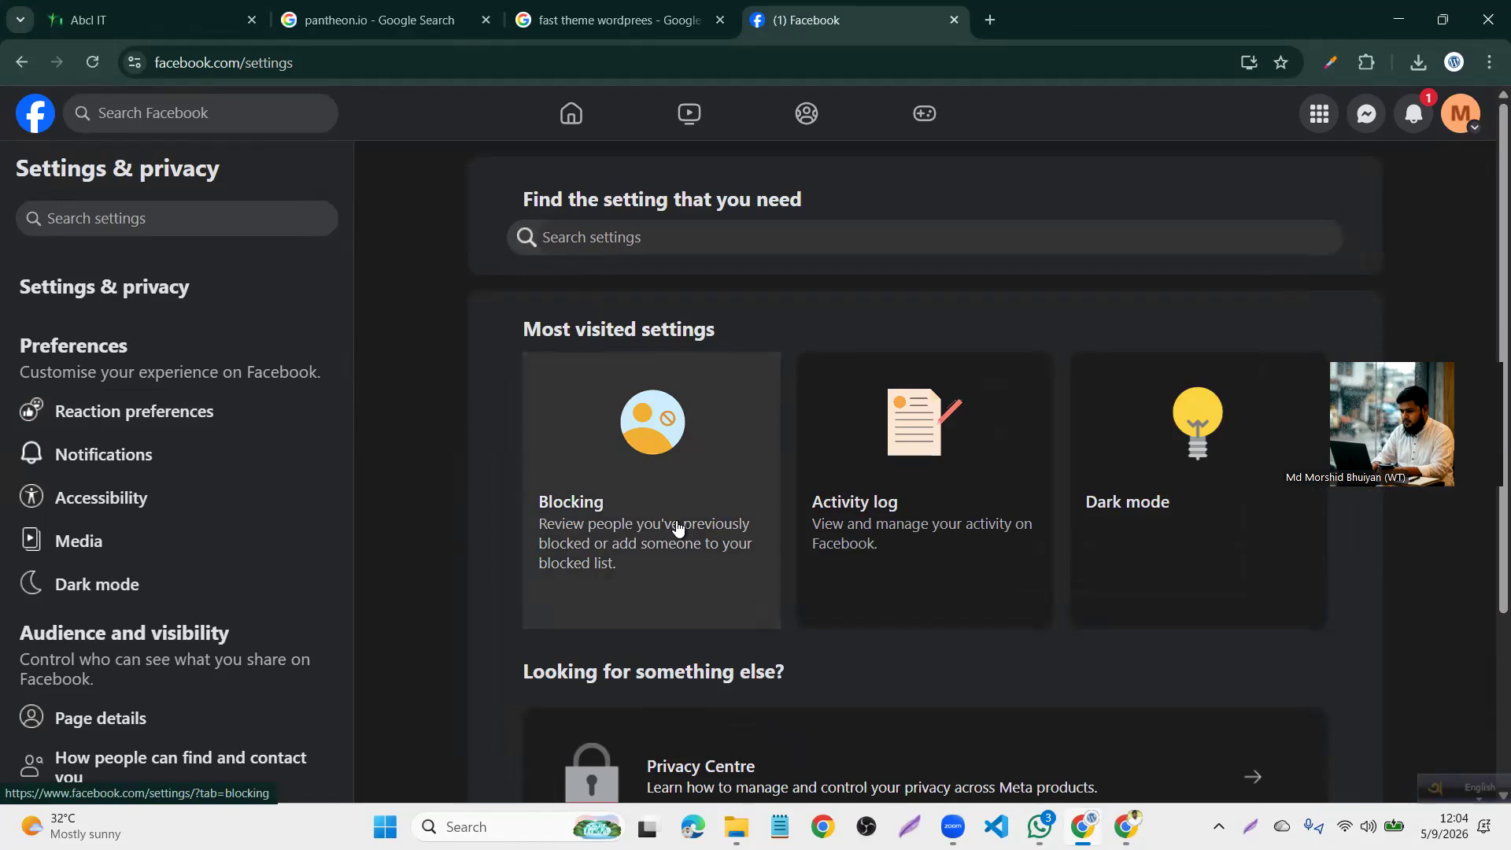
Open Reaction preferences under Preferences, then move on to the Notifications settings
scroll(679, 528, down, 3)
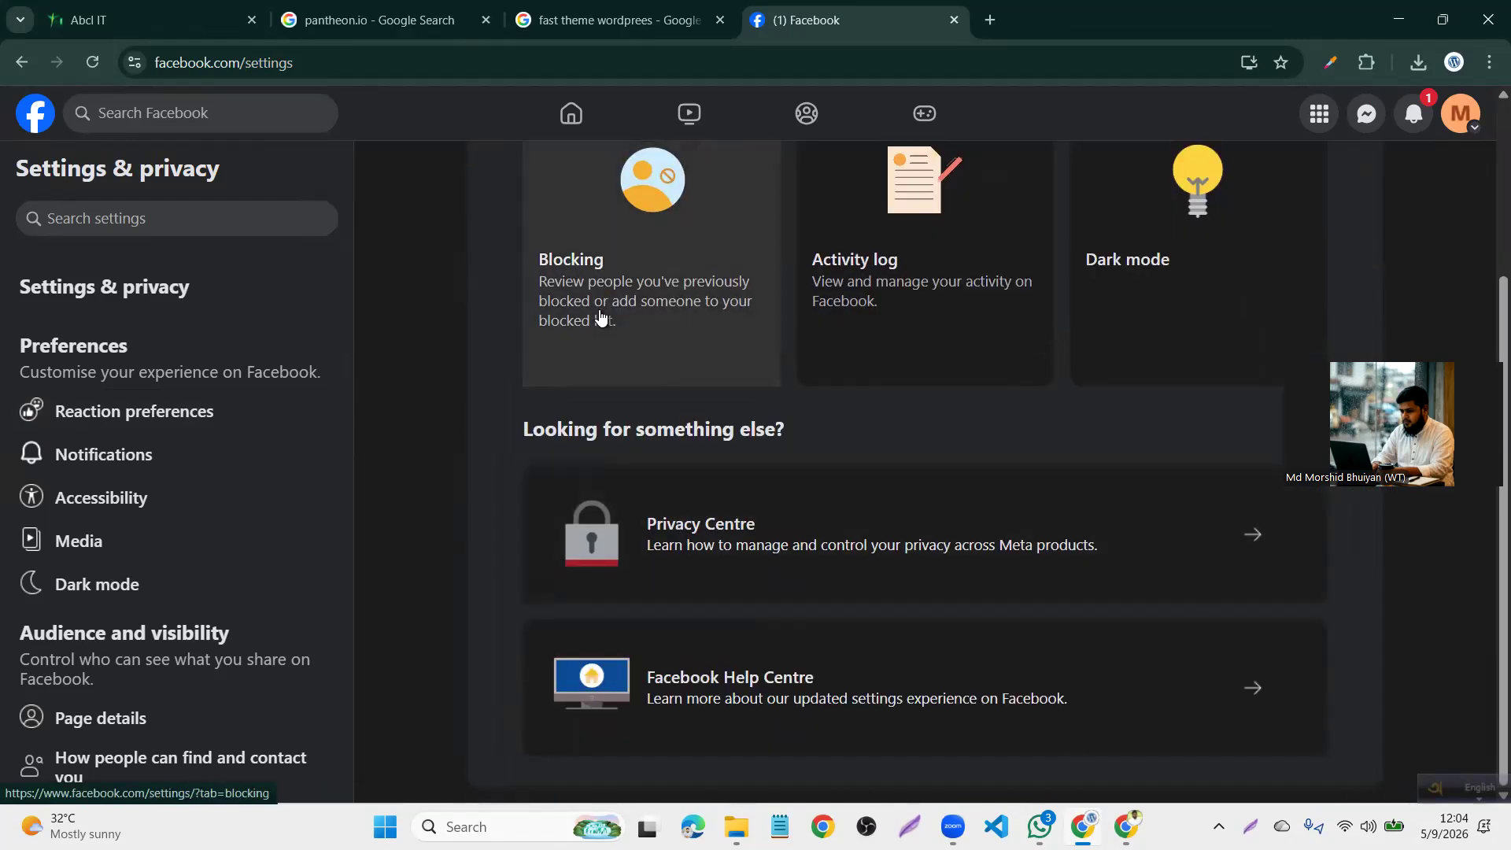
scroll(600, 315, up, 3)
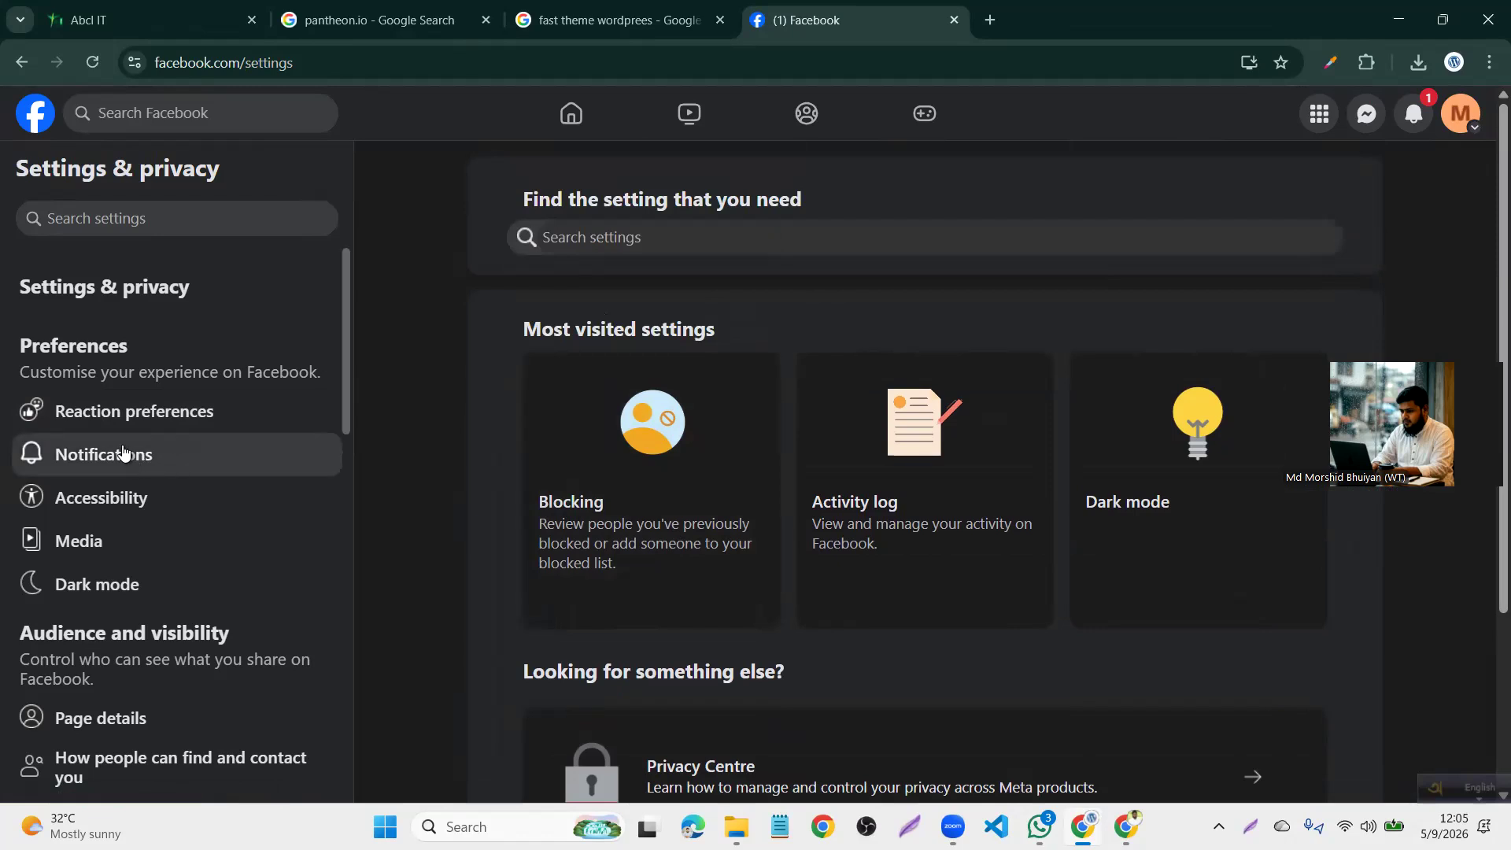
scroll(176, 446, down, 3)
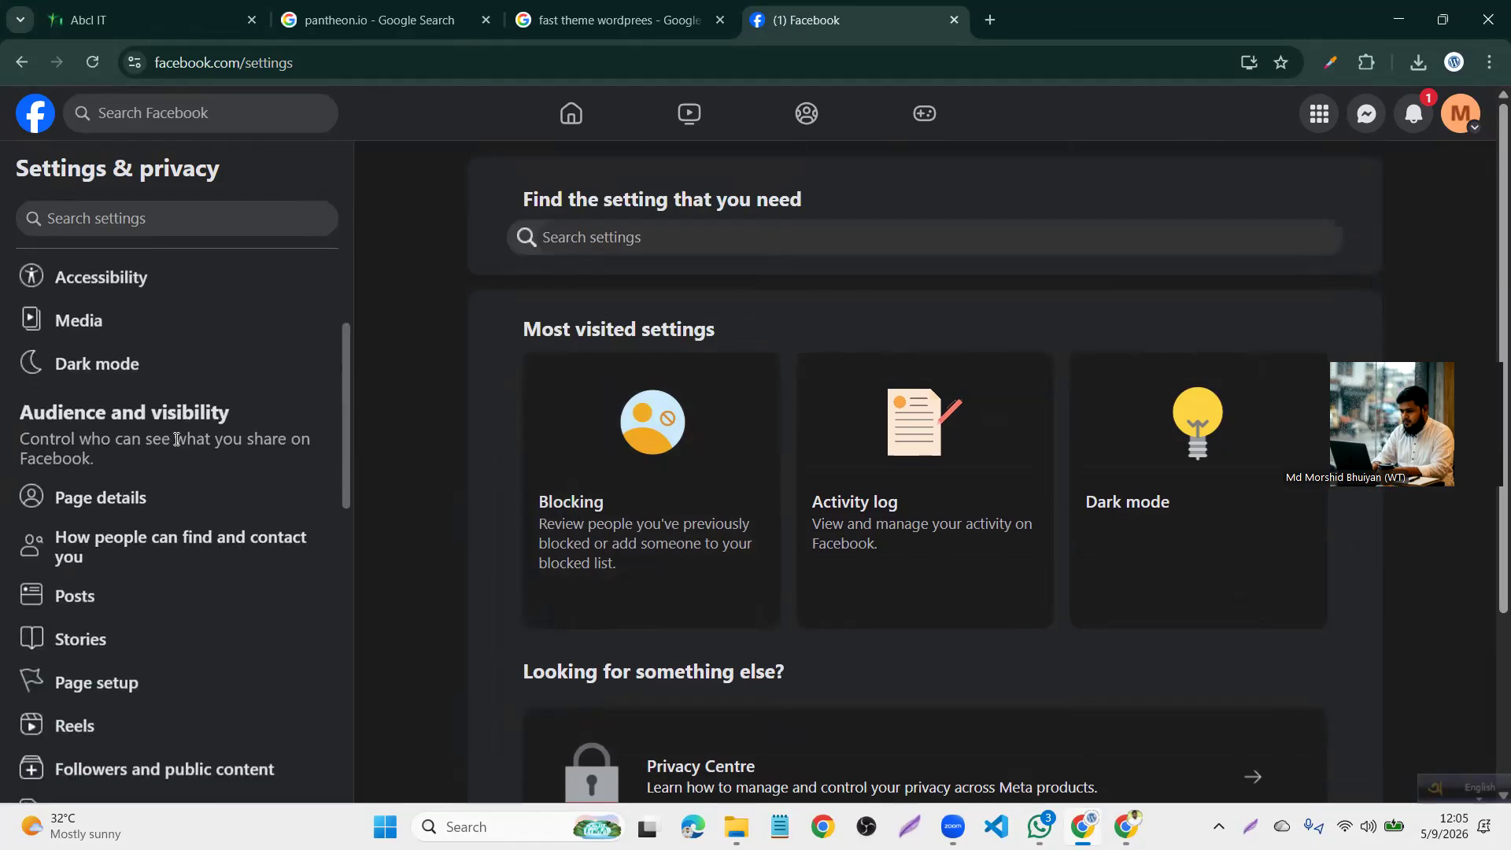
scroll(177, 445, up, 3)
click(182, 417)
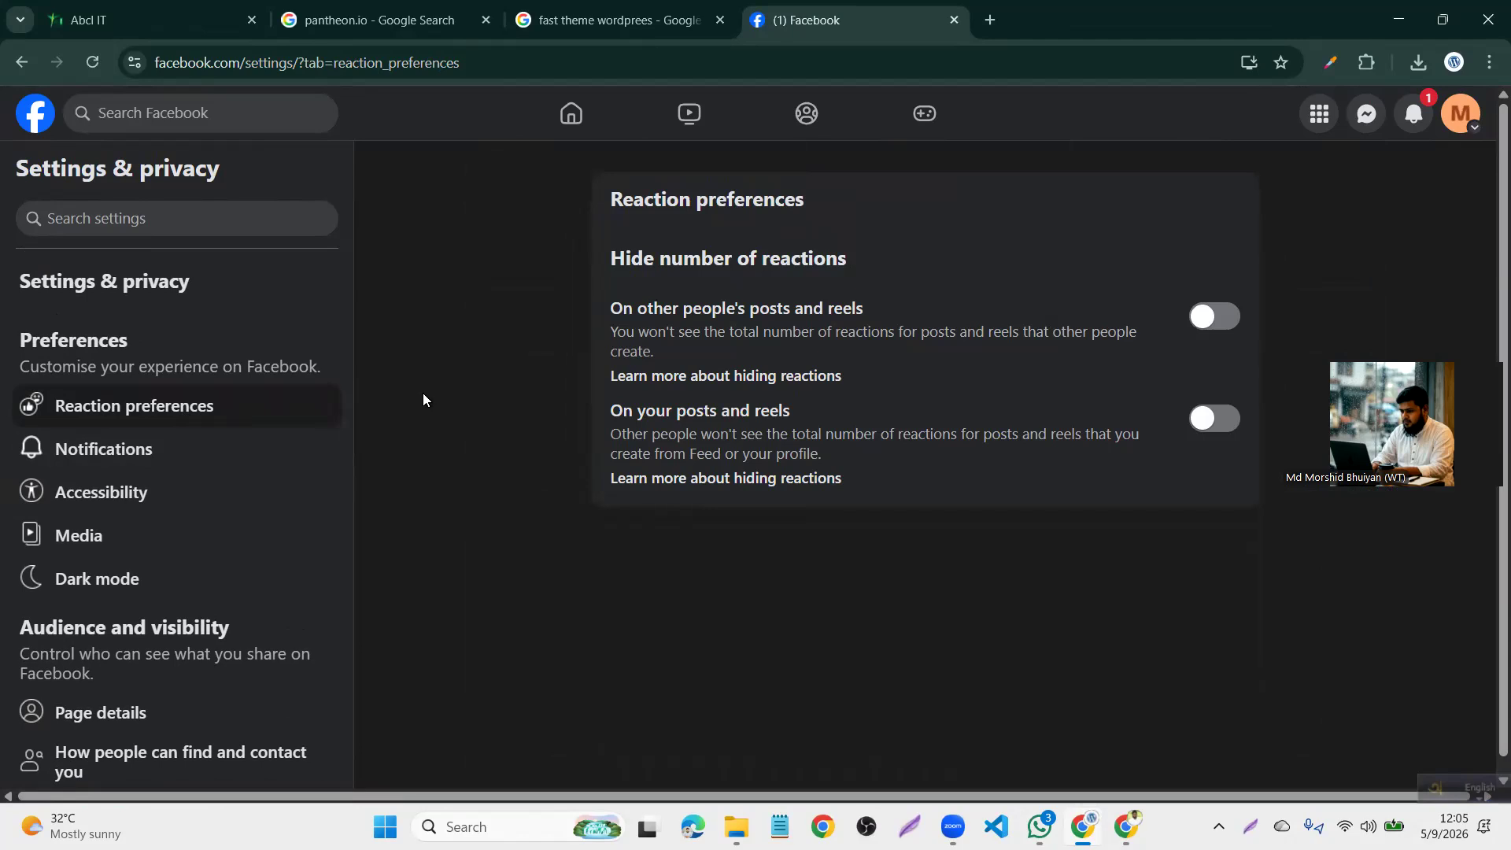
scroll(128, 504, down, 10)
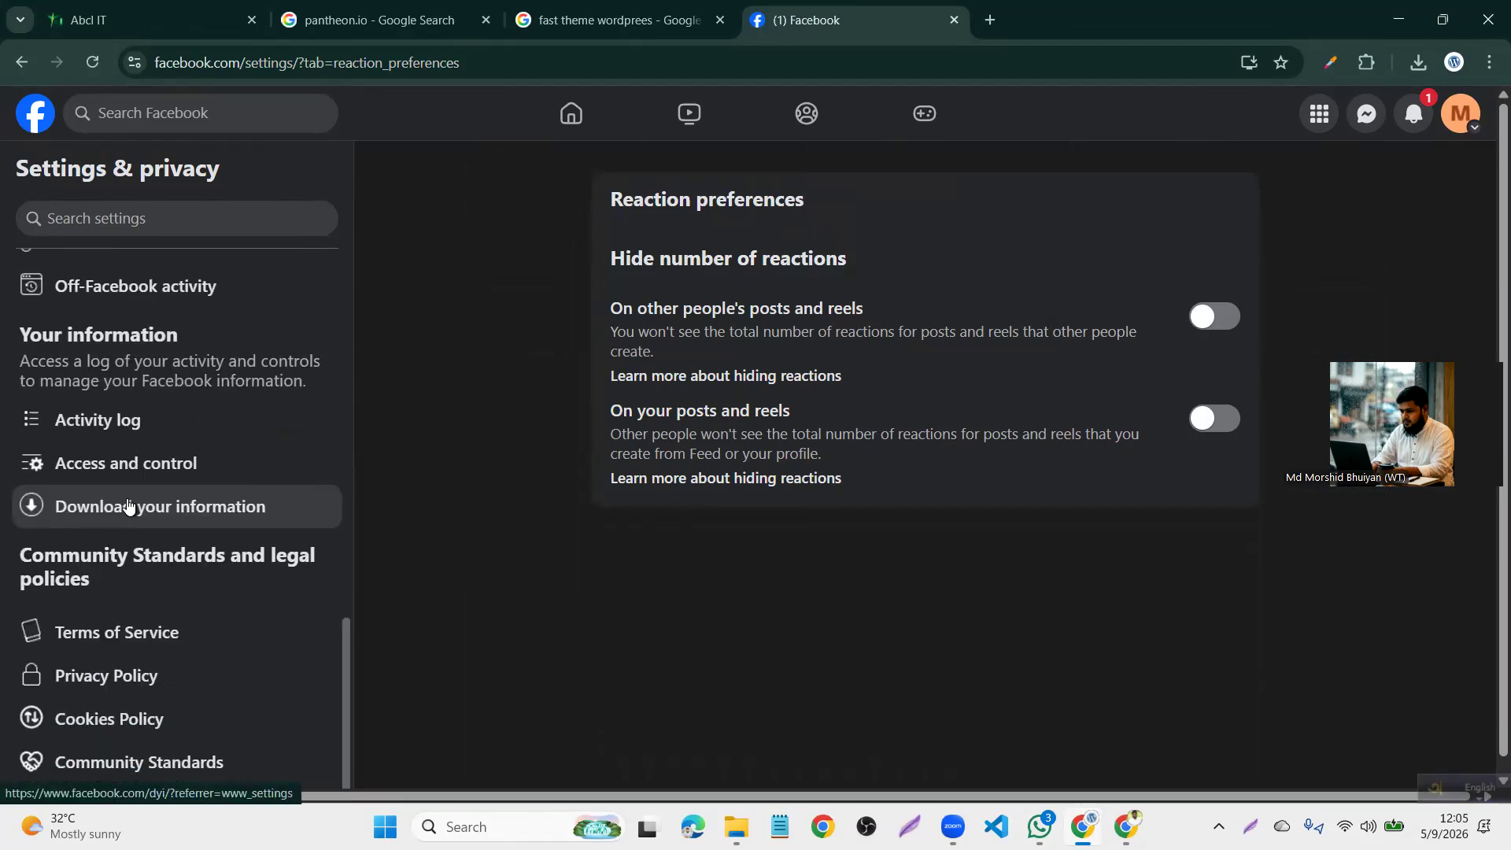
scroll(128, 506, up, 10)
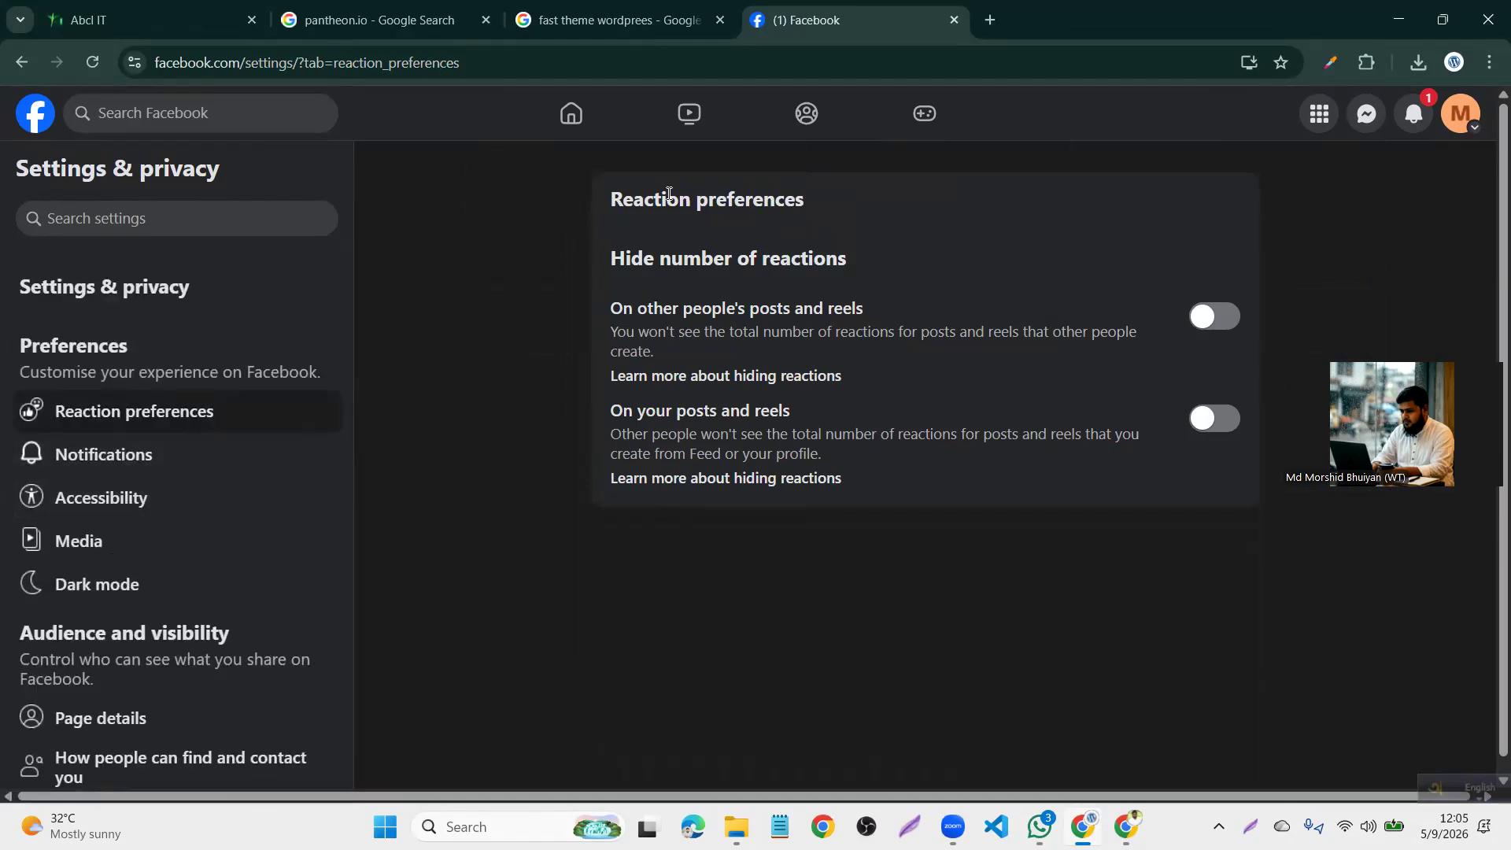
drag(614, 197, 854, 201)
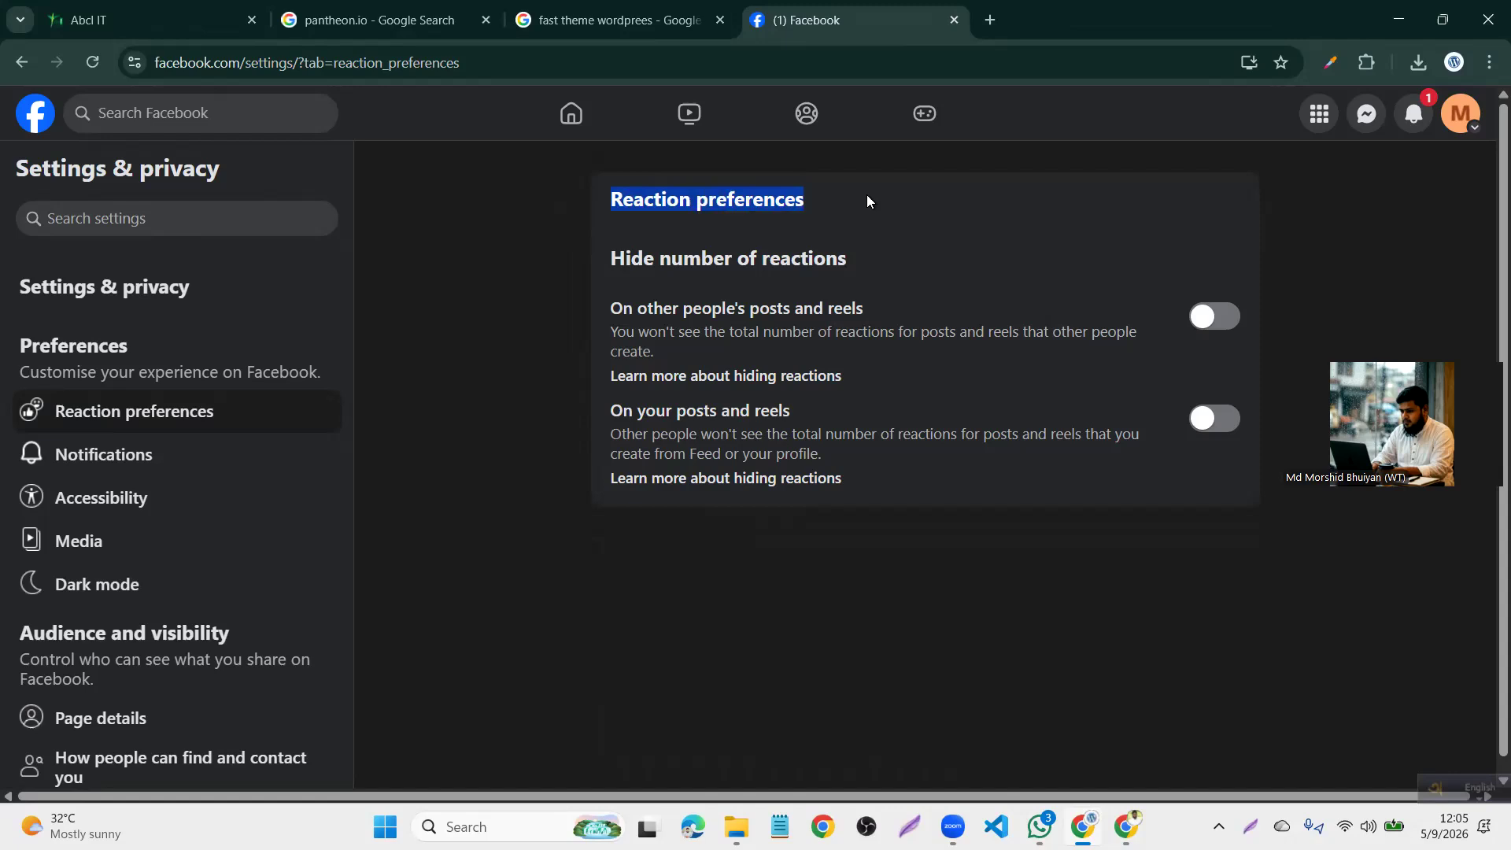
click(910, 192)
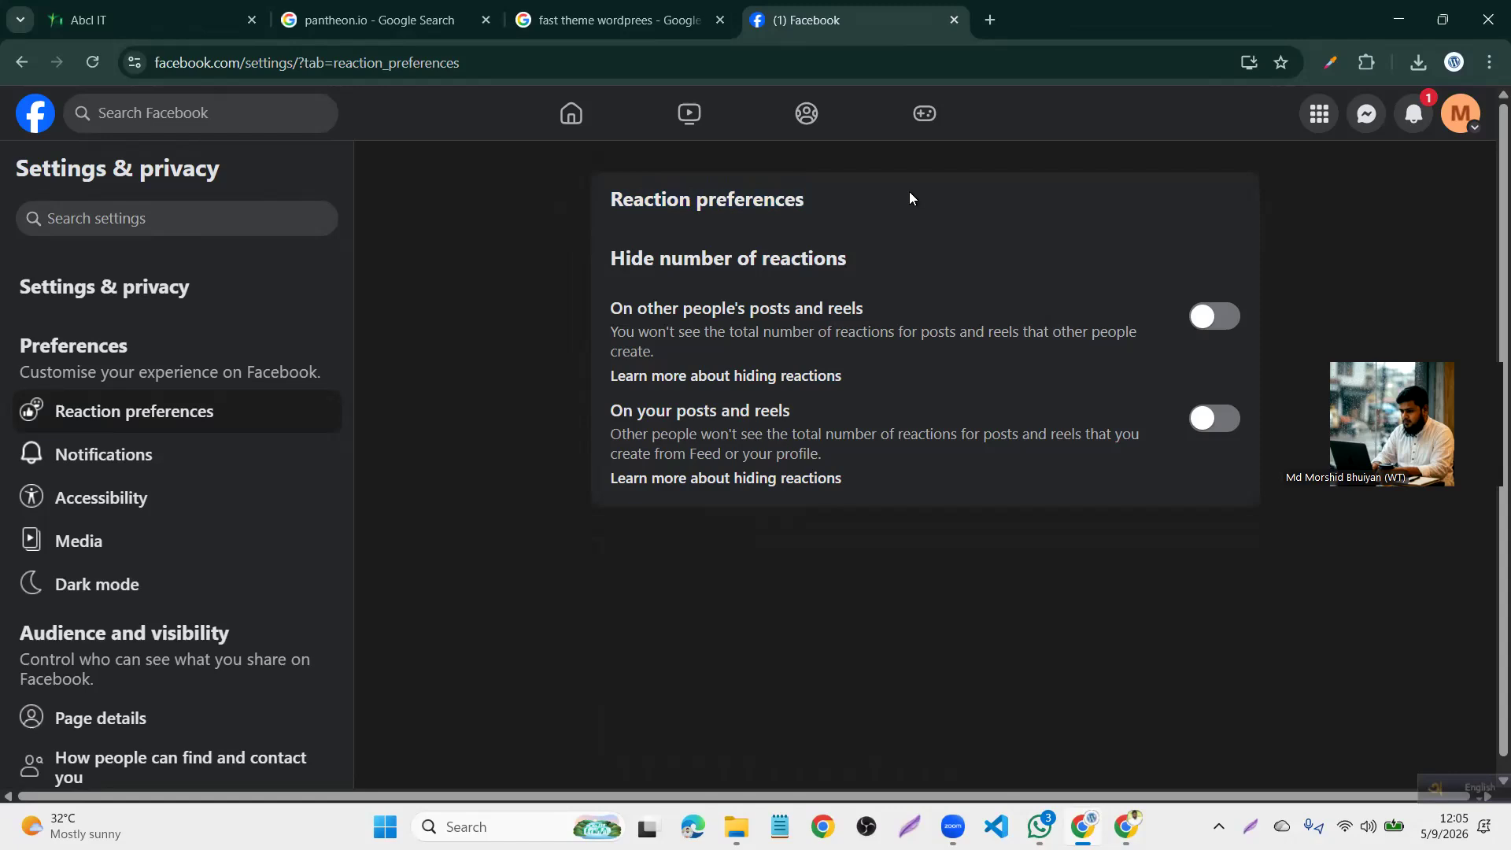
click(236, 472)
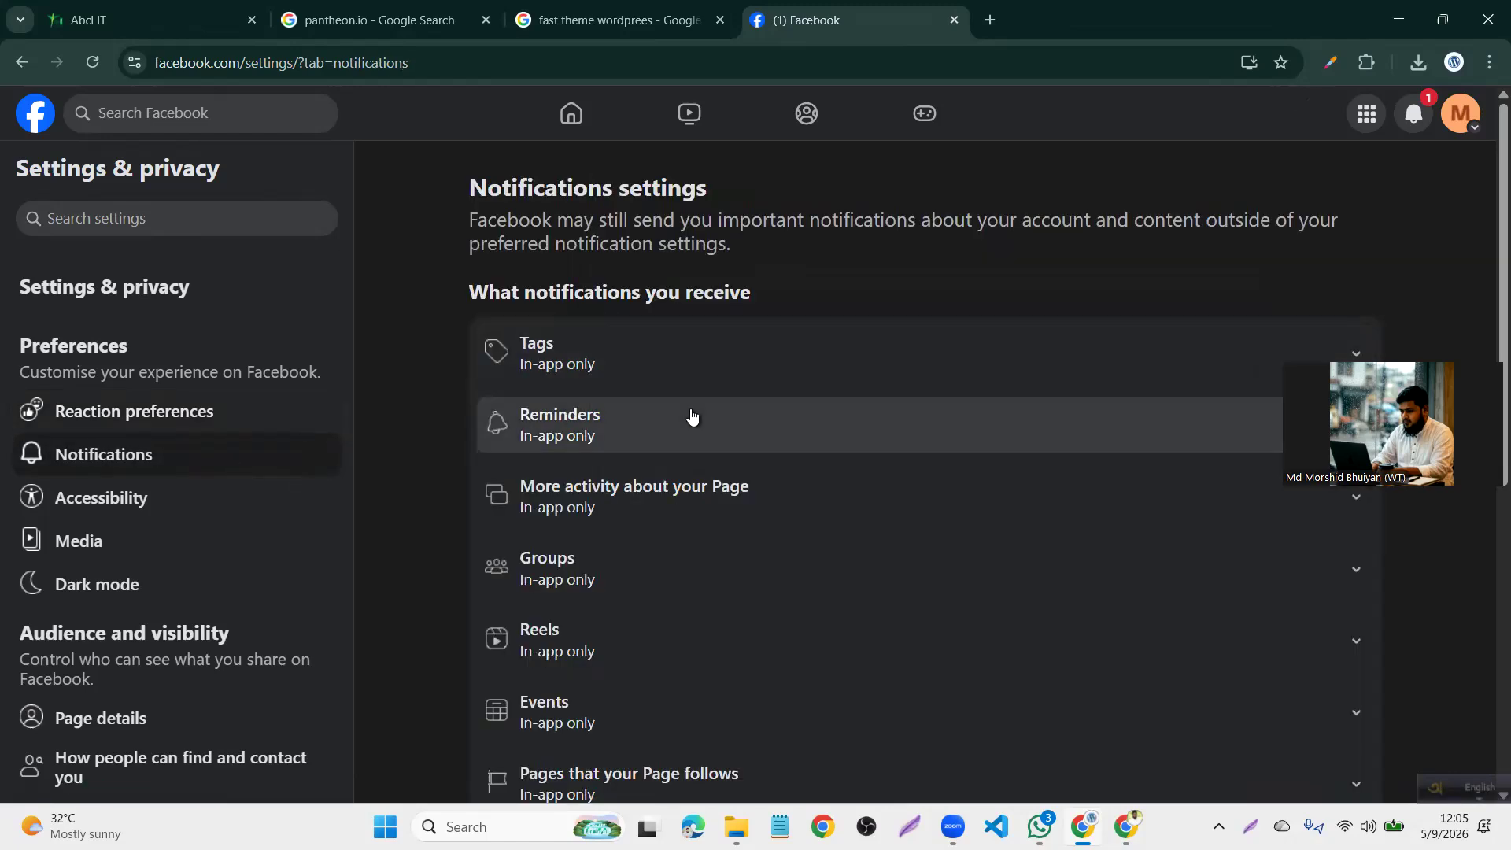
scroll(688, 418, down, 2)
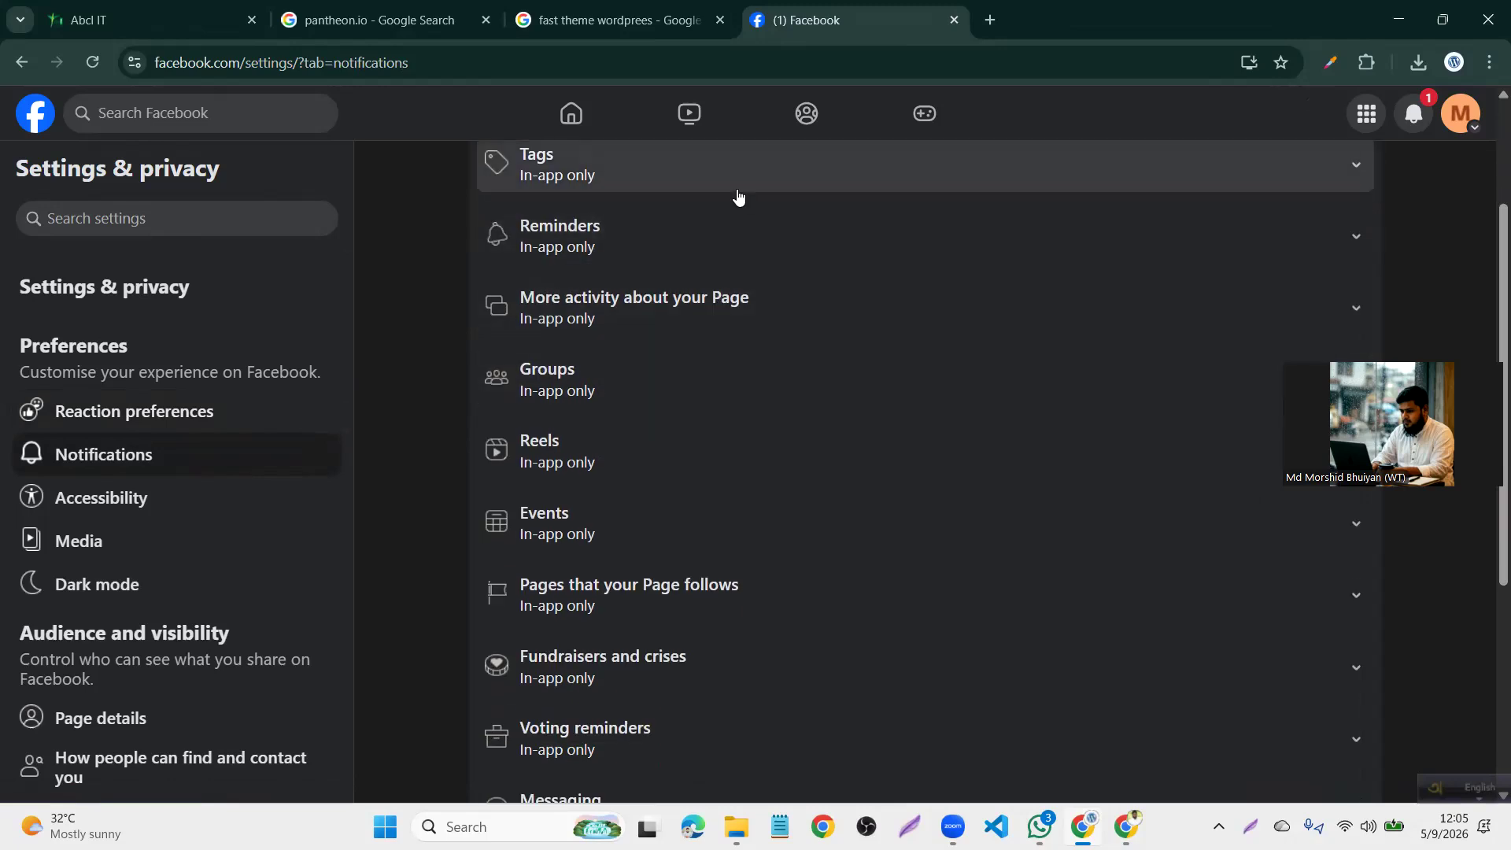
click(738, 195)
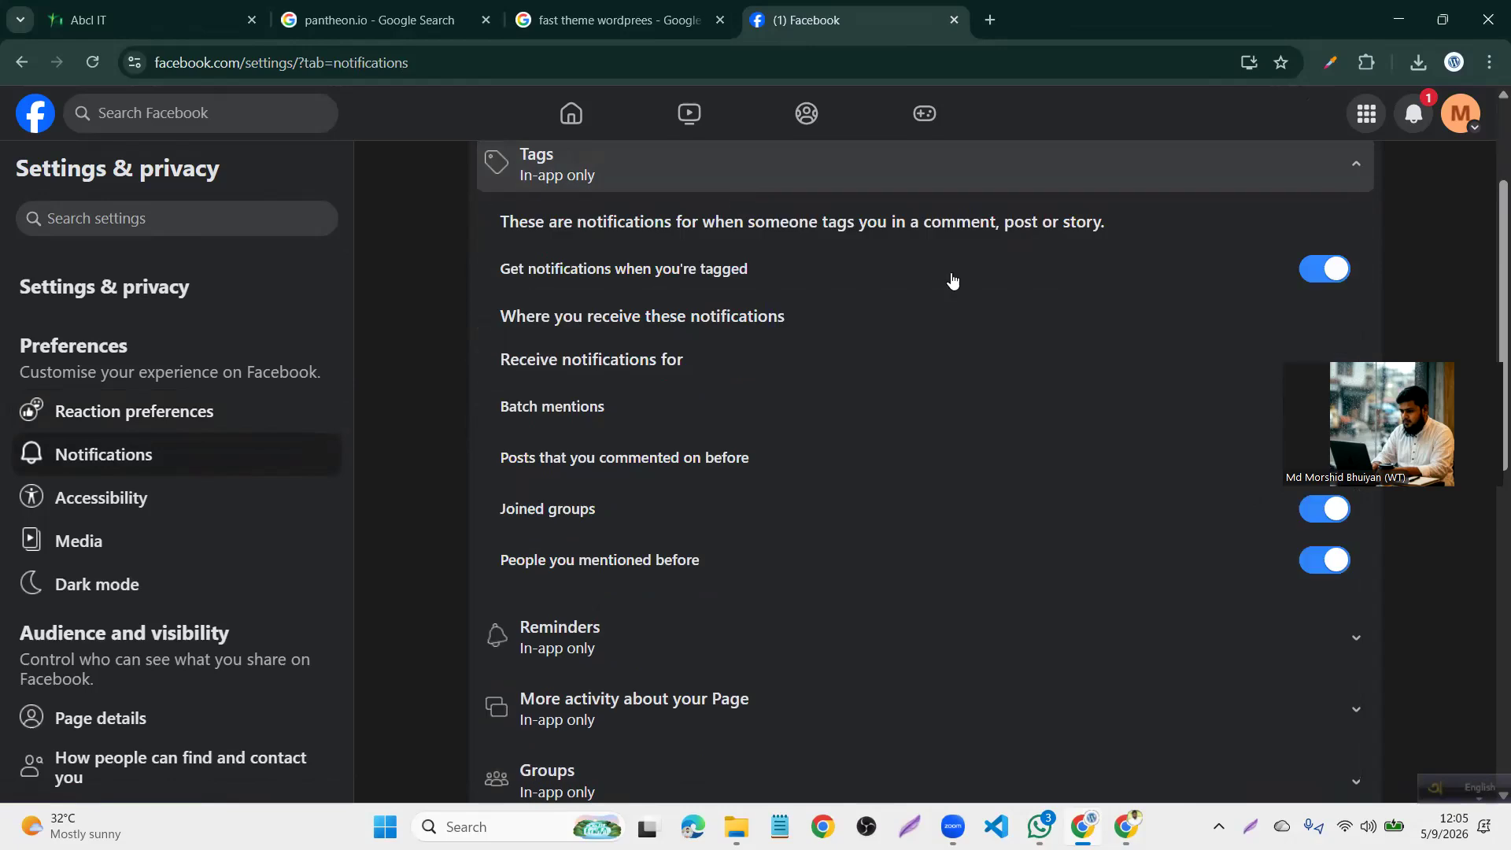
click(691, 175)
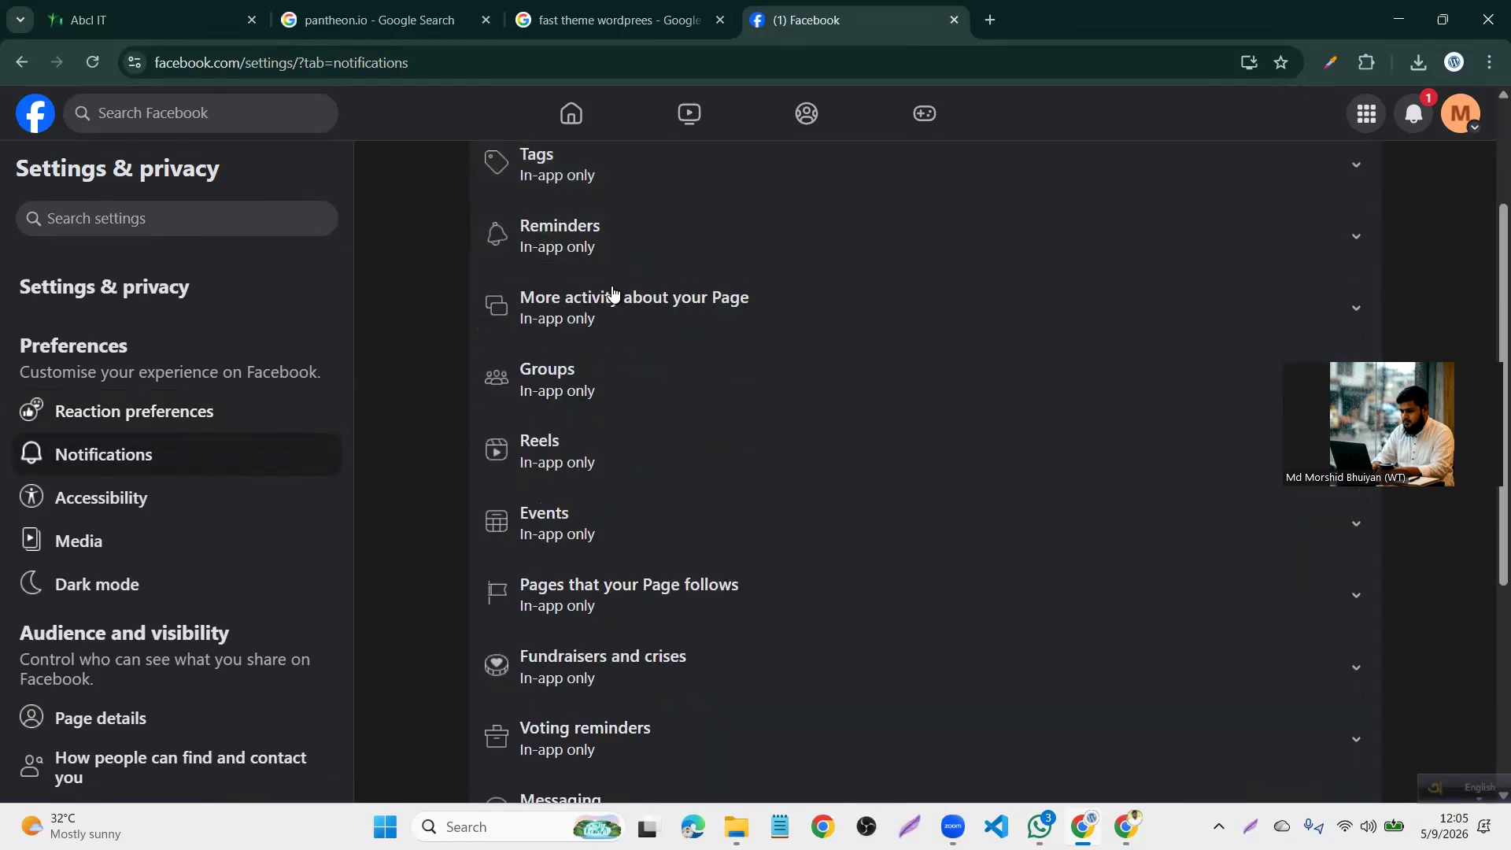
scroll(589, 464, down, 4)
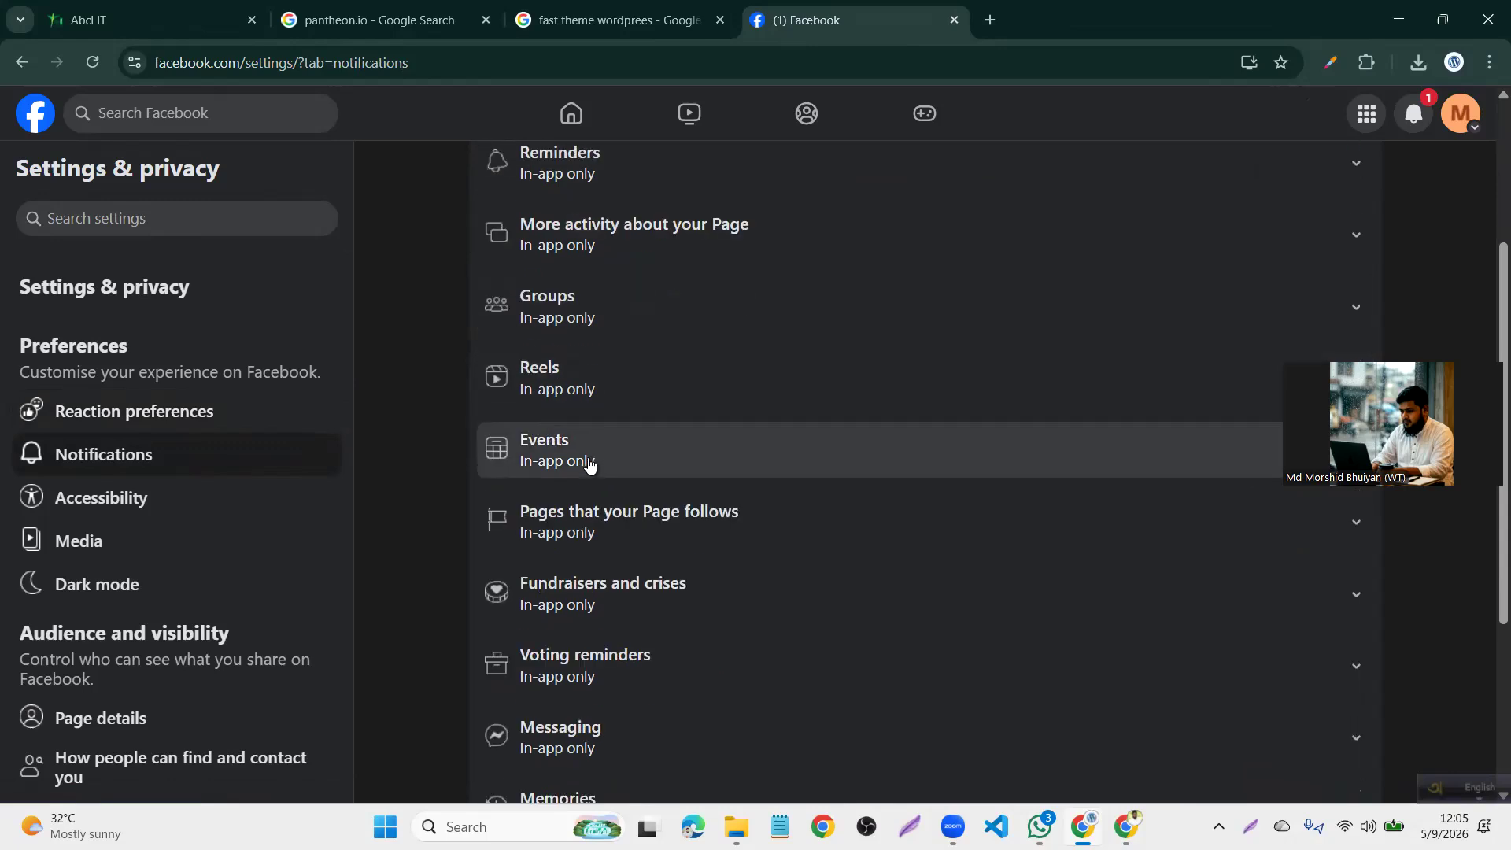
scroll(589, 465, down, 1)
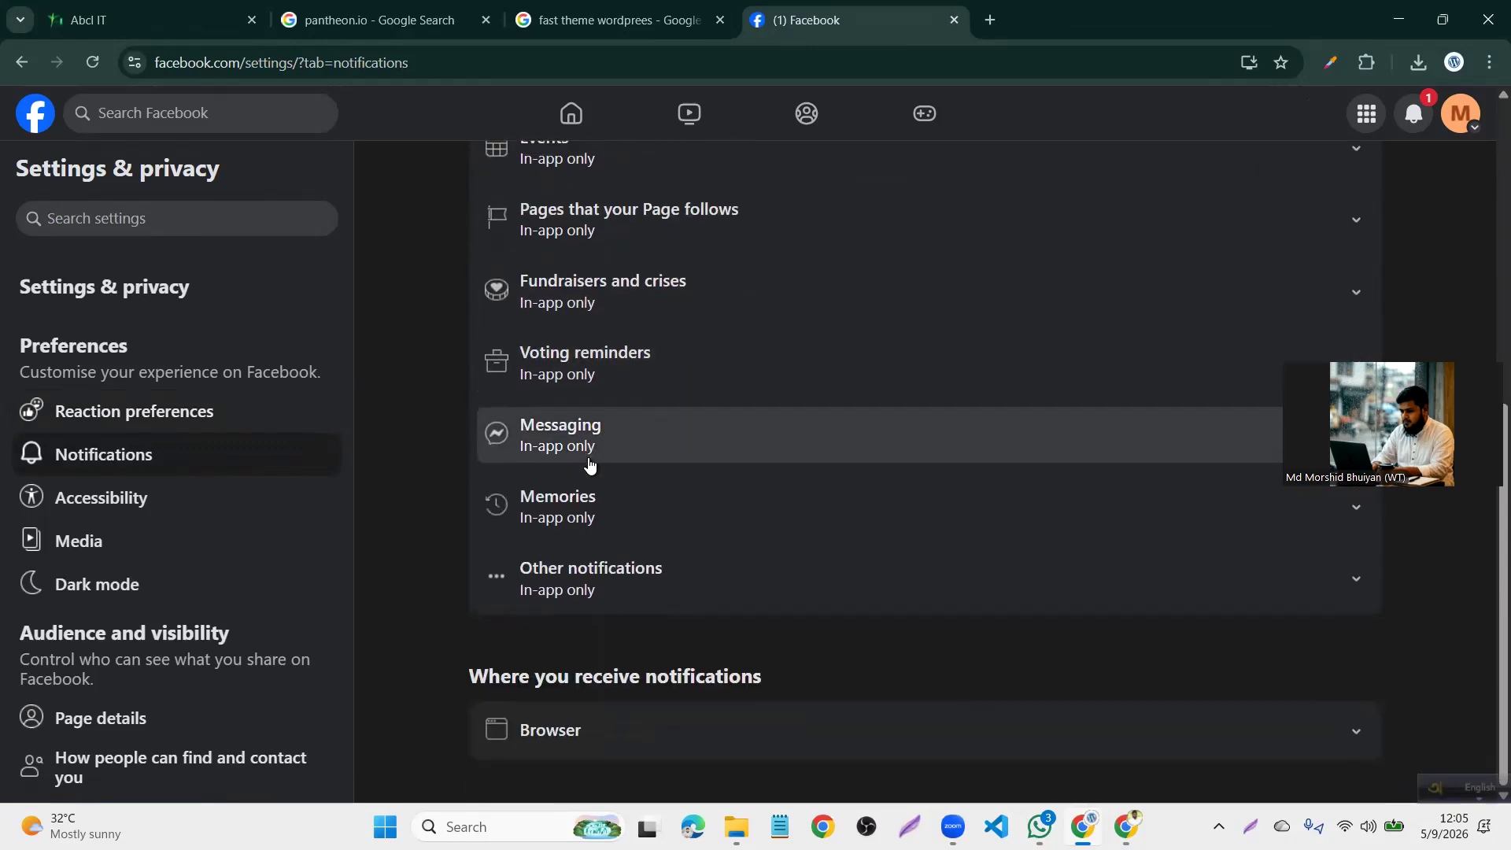
scroll(591, 466, up, 1)
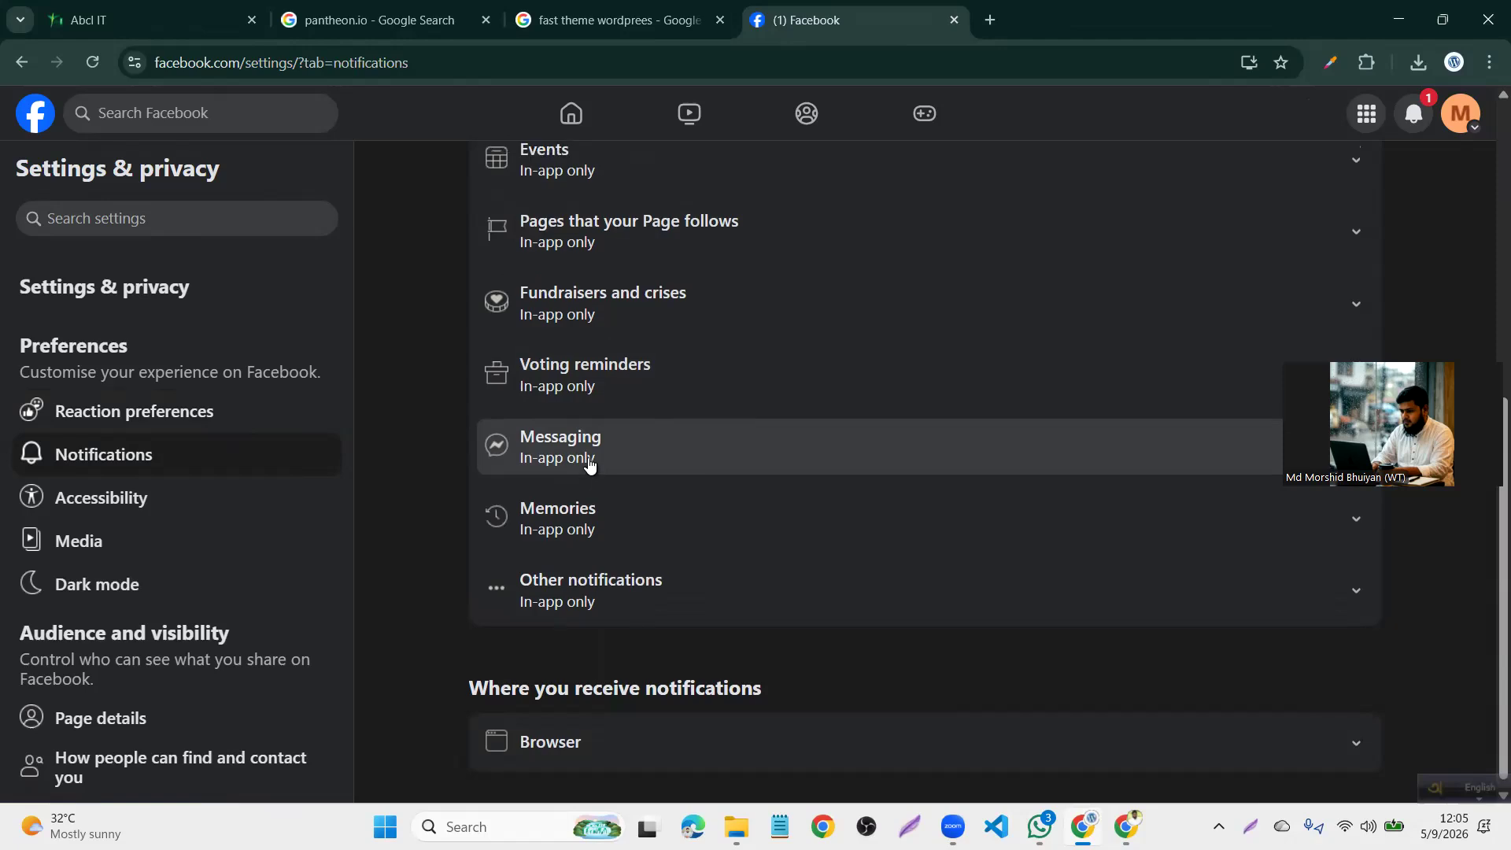
scroll(589, 464, up, 6)
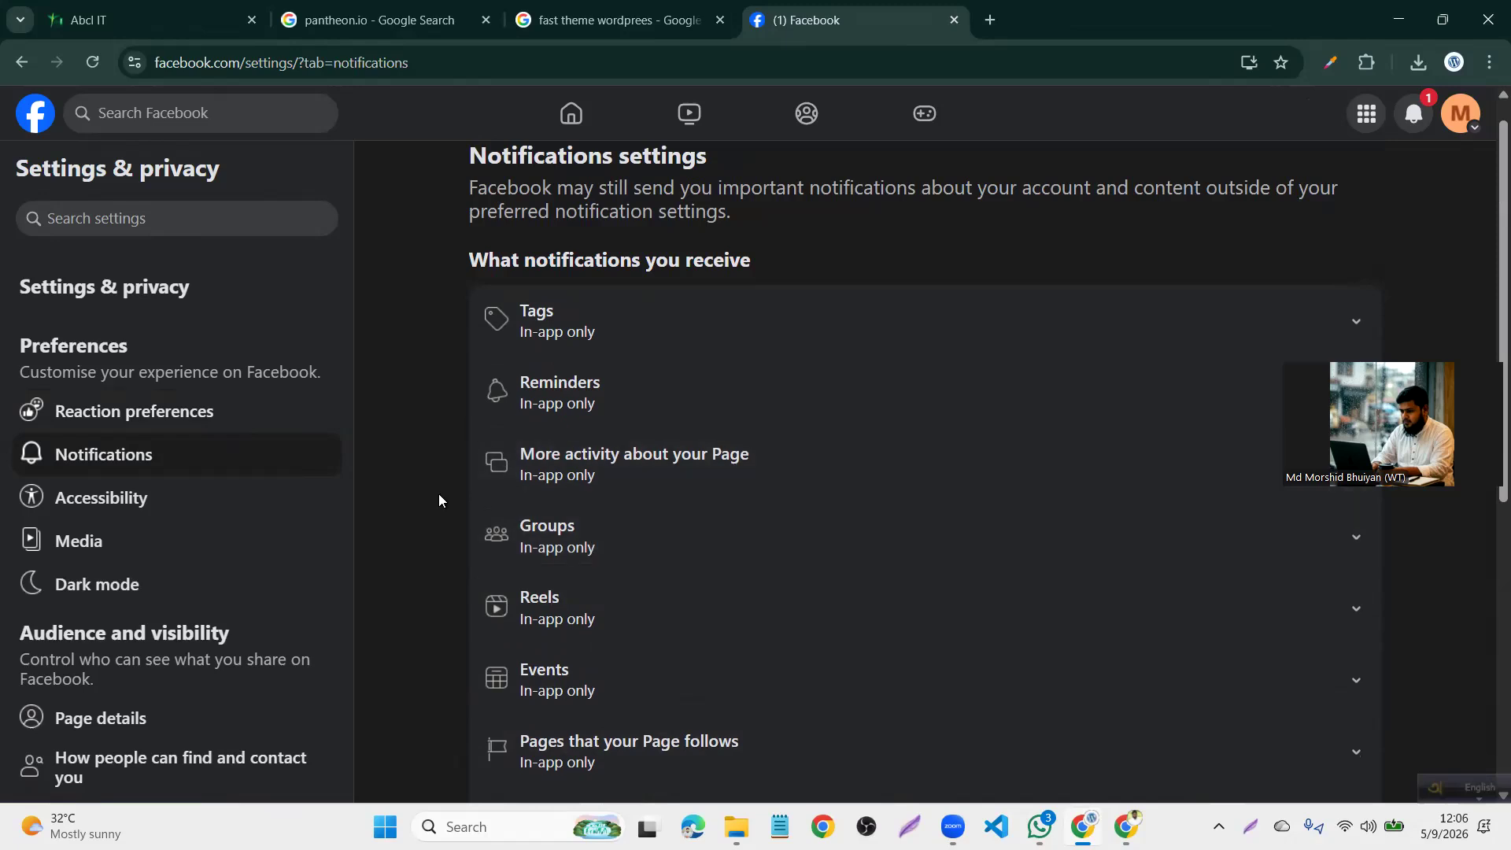
scroll(627, 587, down, 7)
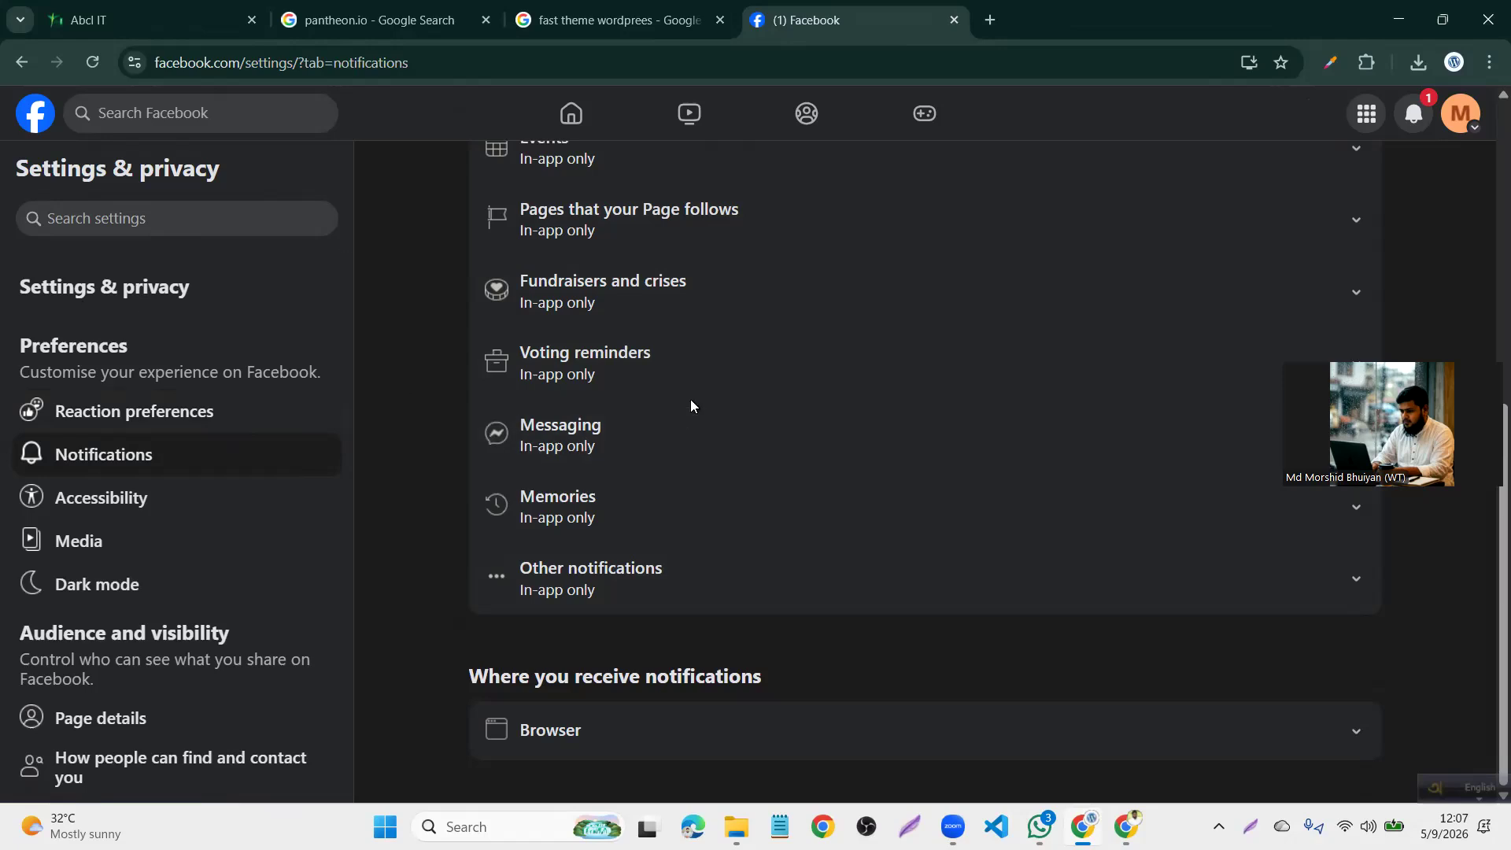
scroll(691, 406, up, 4)
scroll(671, 233, down, 2)
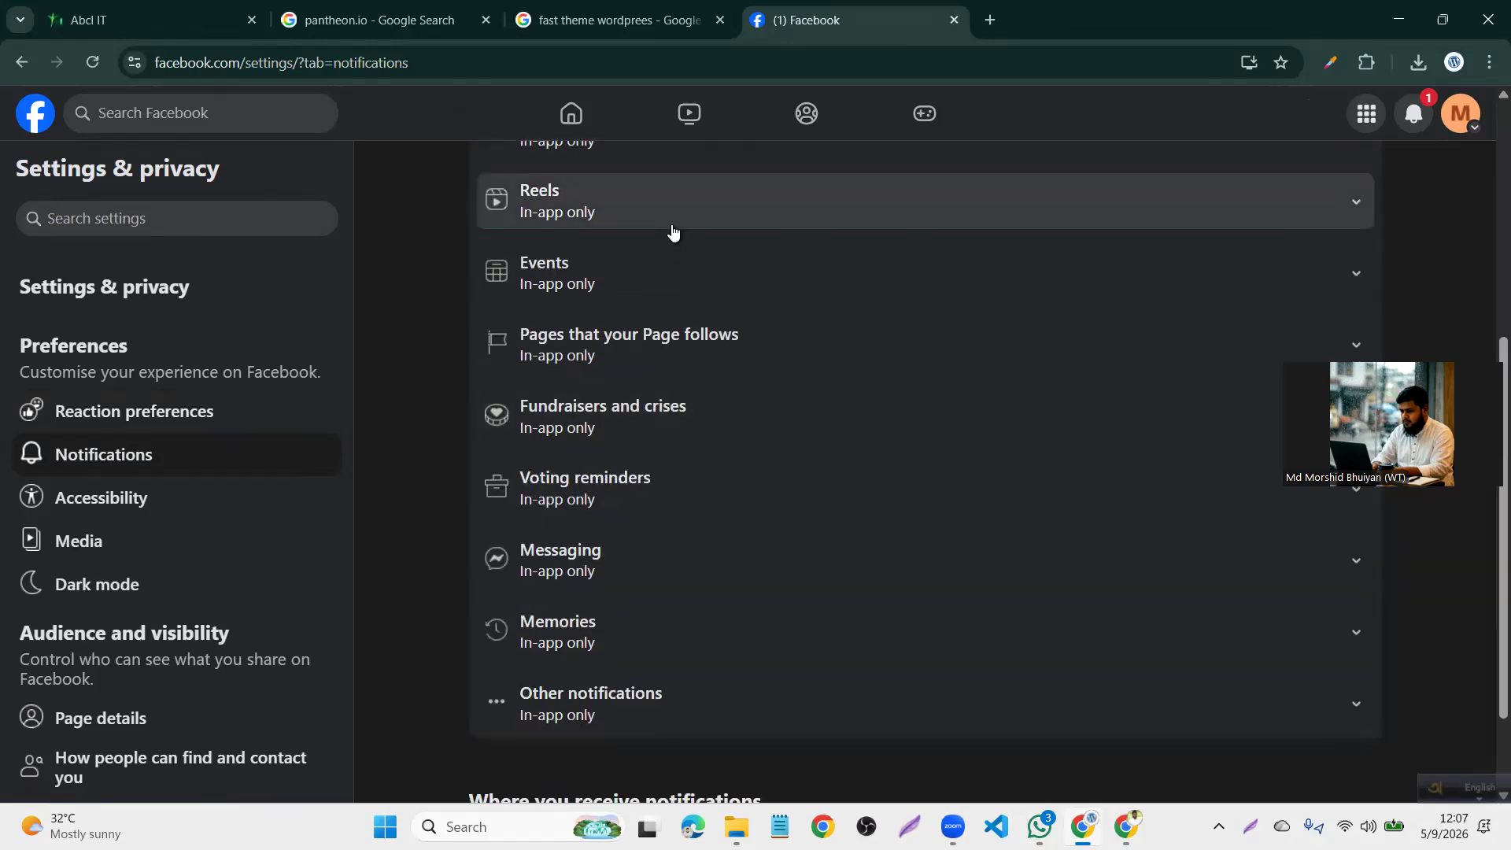
scroll(673, 230, up, 2)
scroll(673, 230, up, 3)
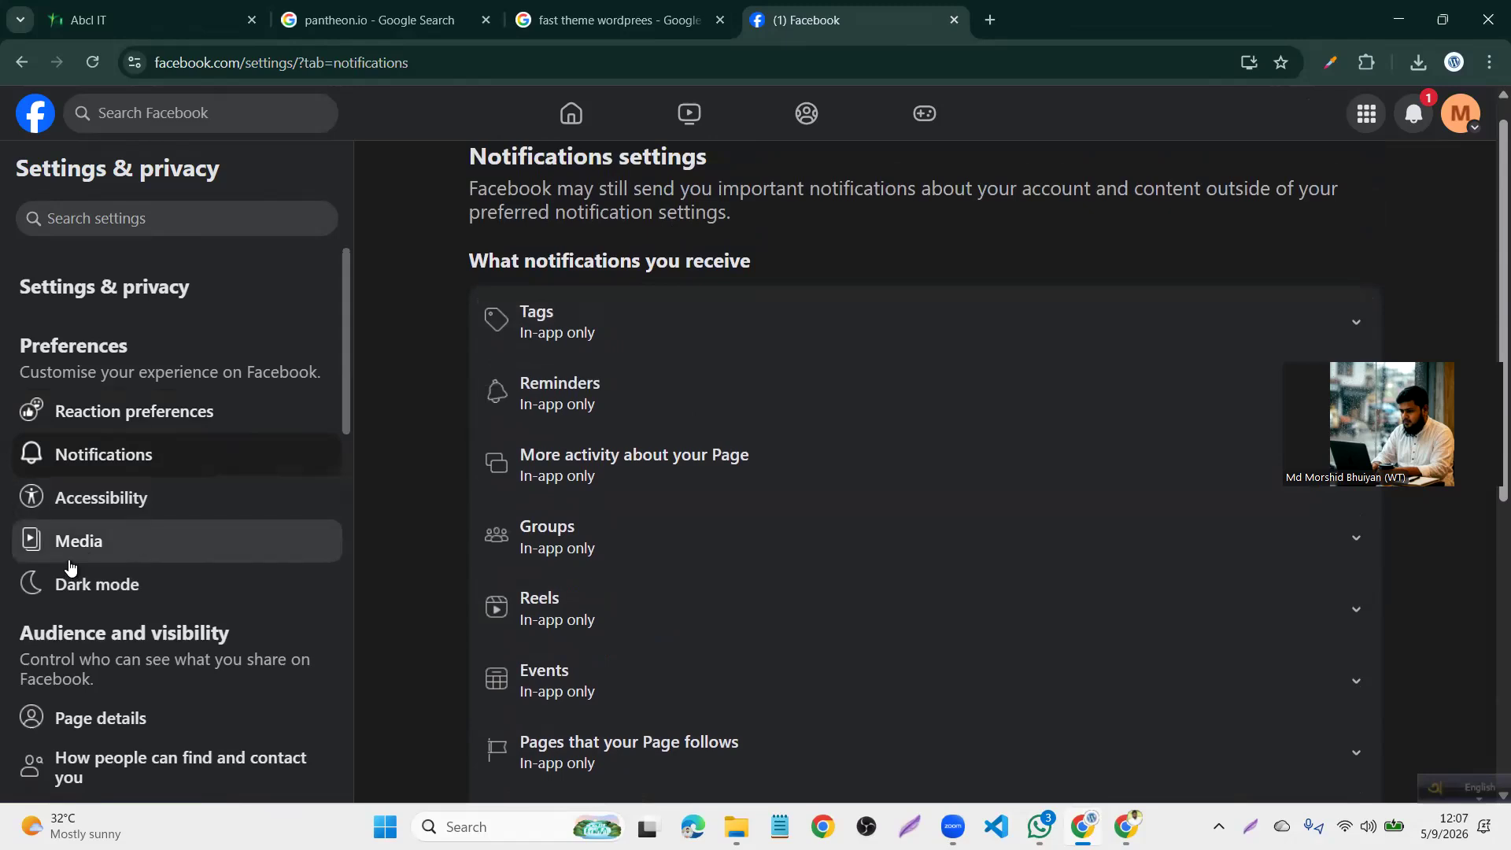
Check Media's video default quality under Accessibility, leave it at Default, then open Dark mode
click(148, 514)
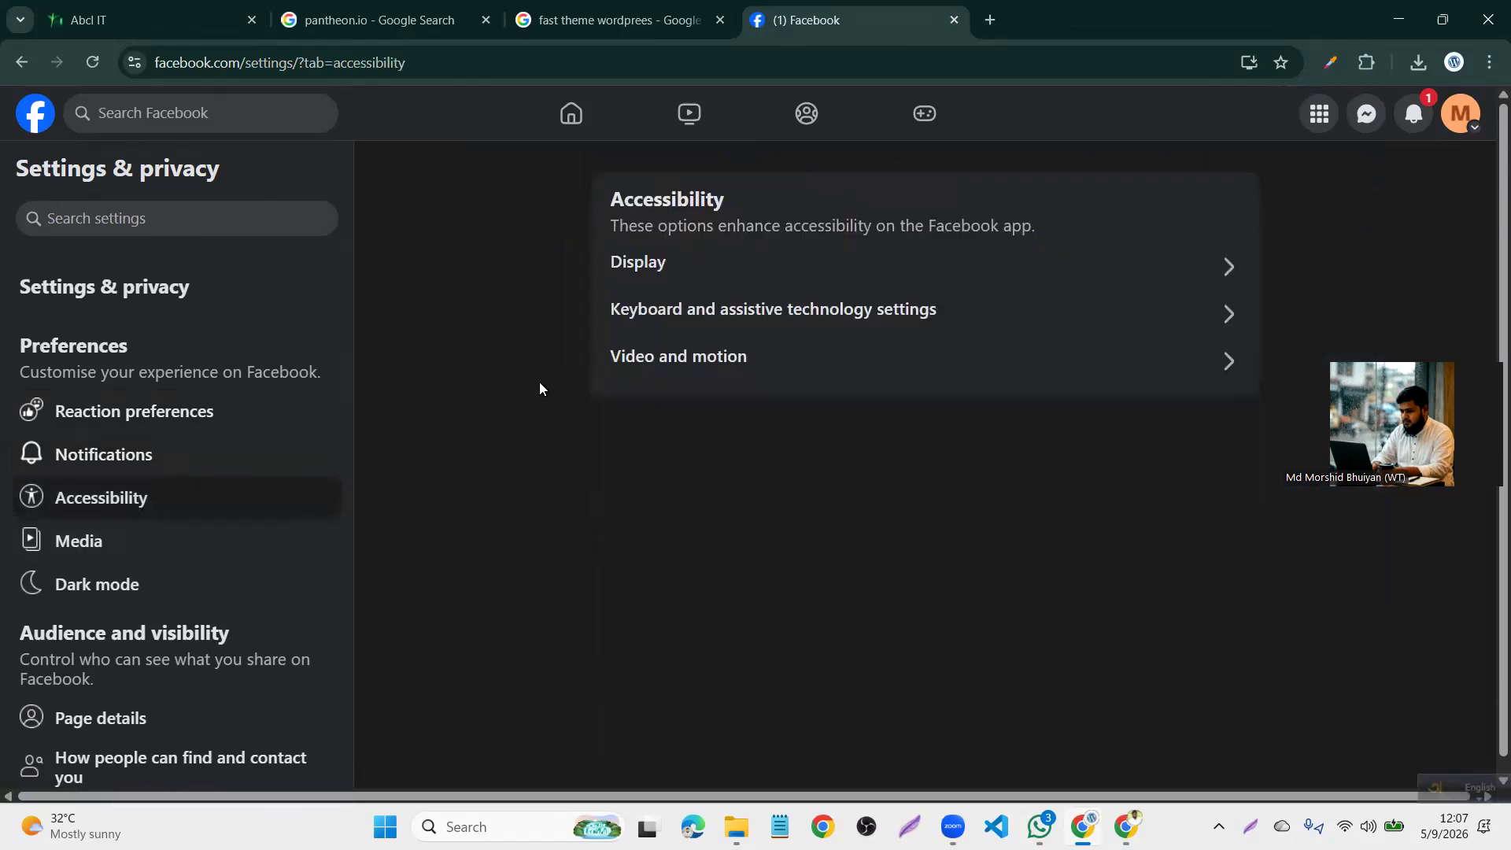
click(210, 547)
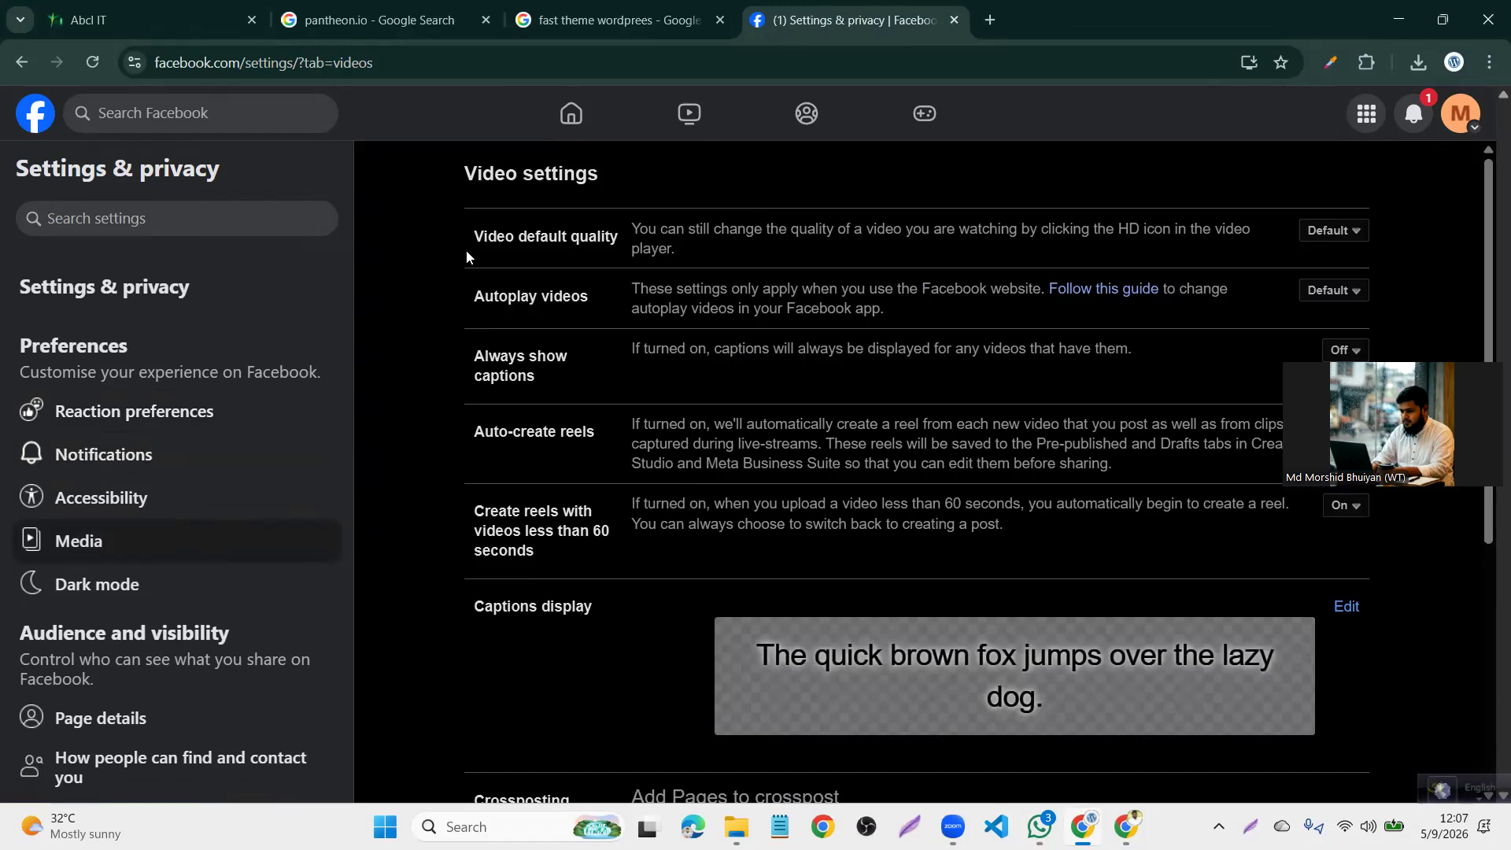
drag(467, 234, 622, 225)
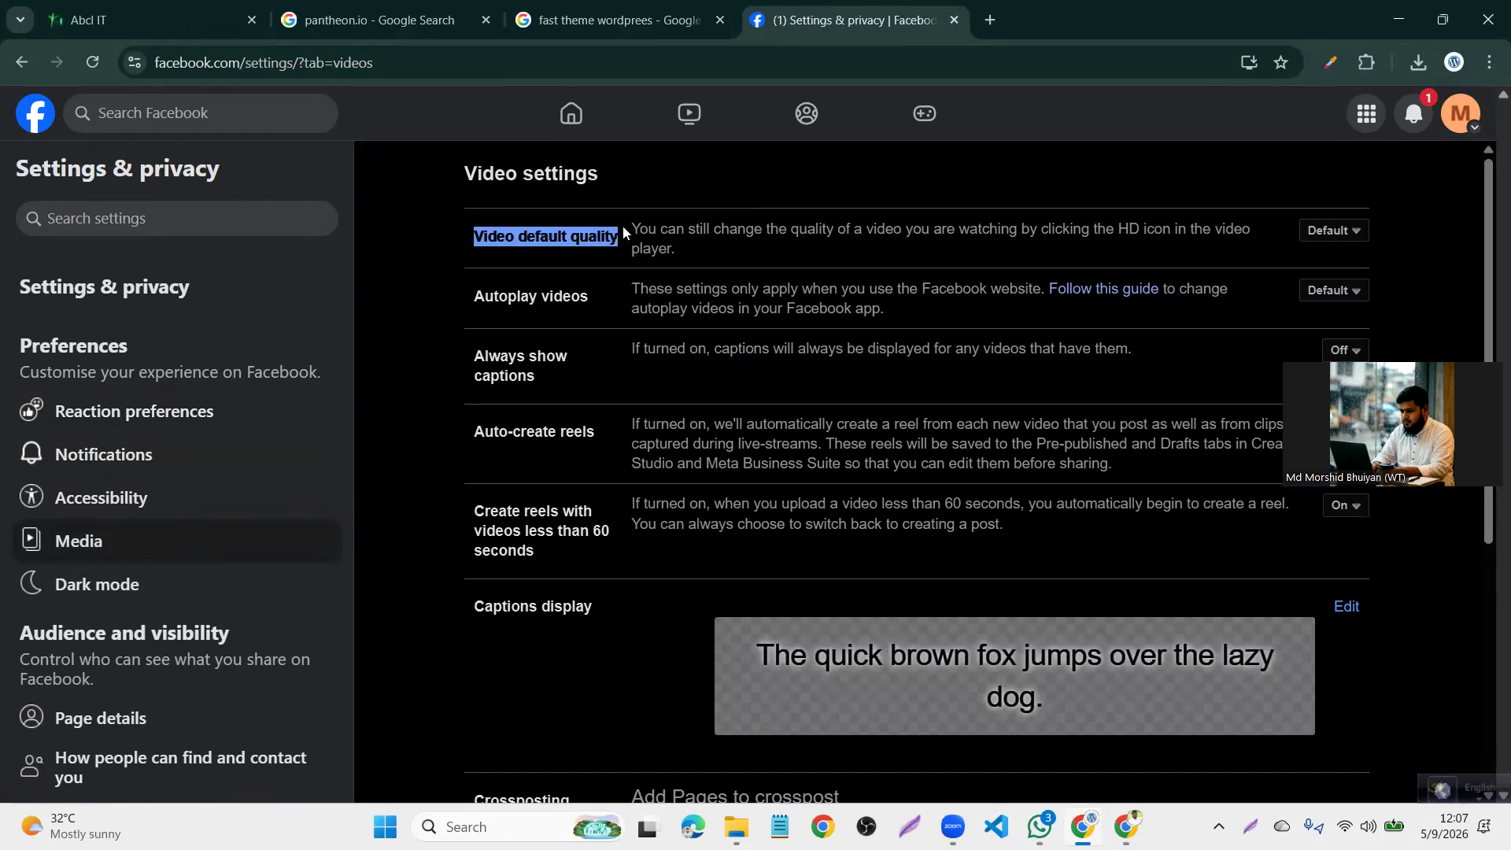
click(1358, 233)
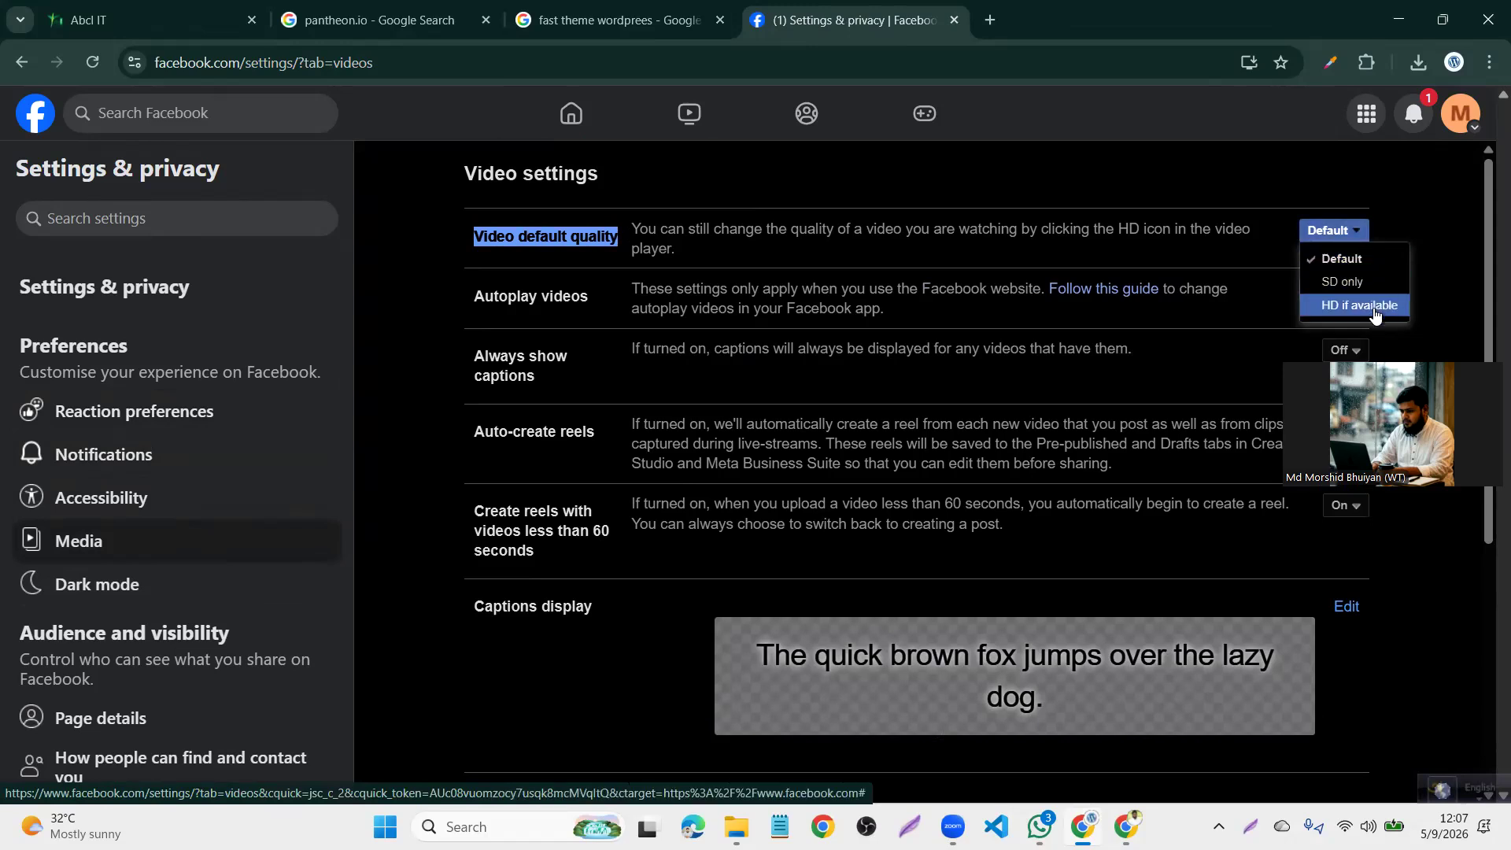
click(1415, 225)
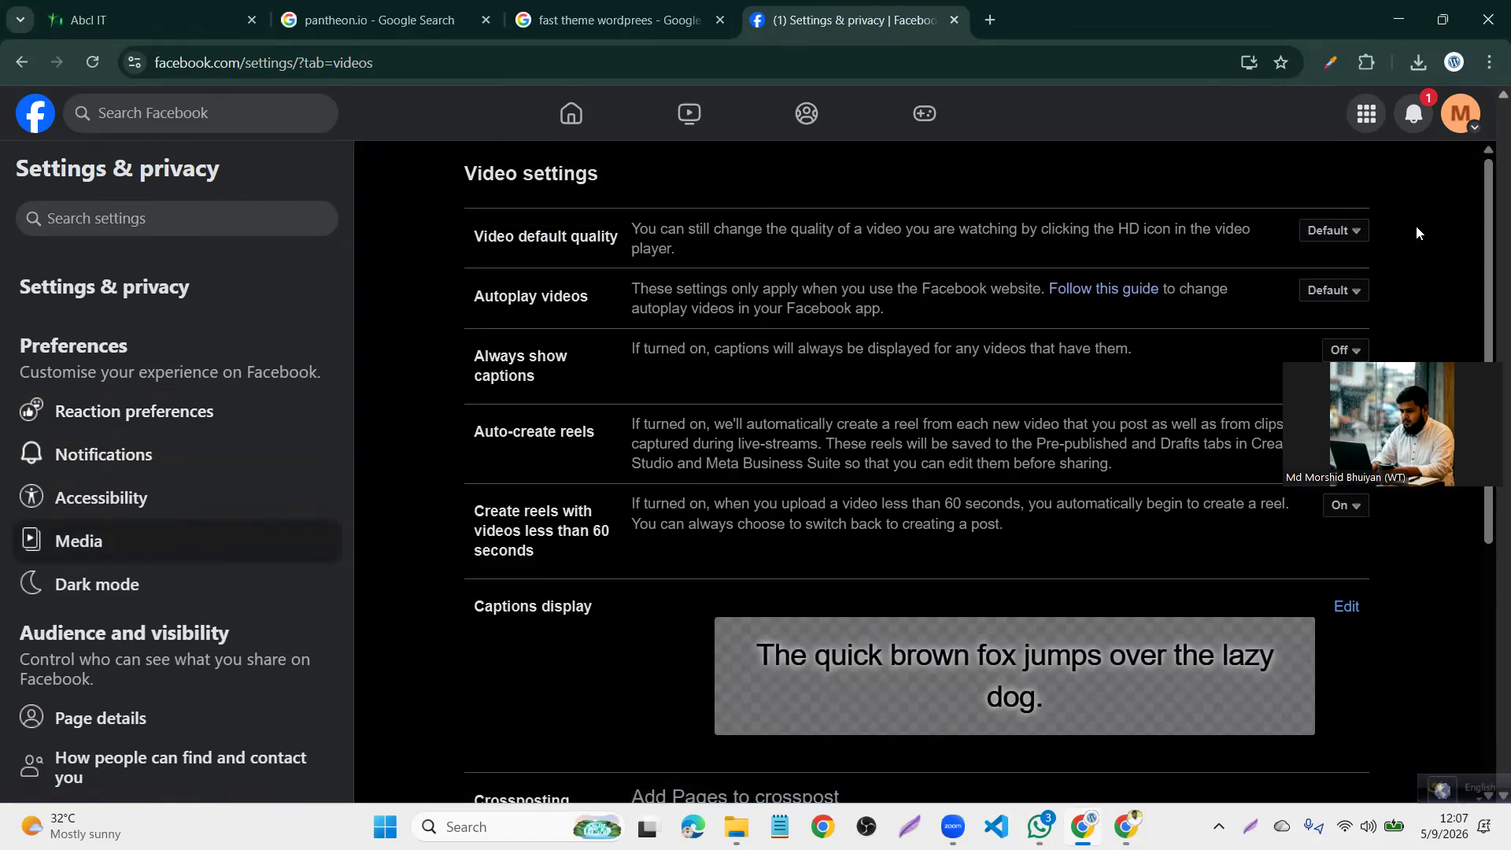
click(1355, 232)
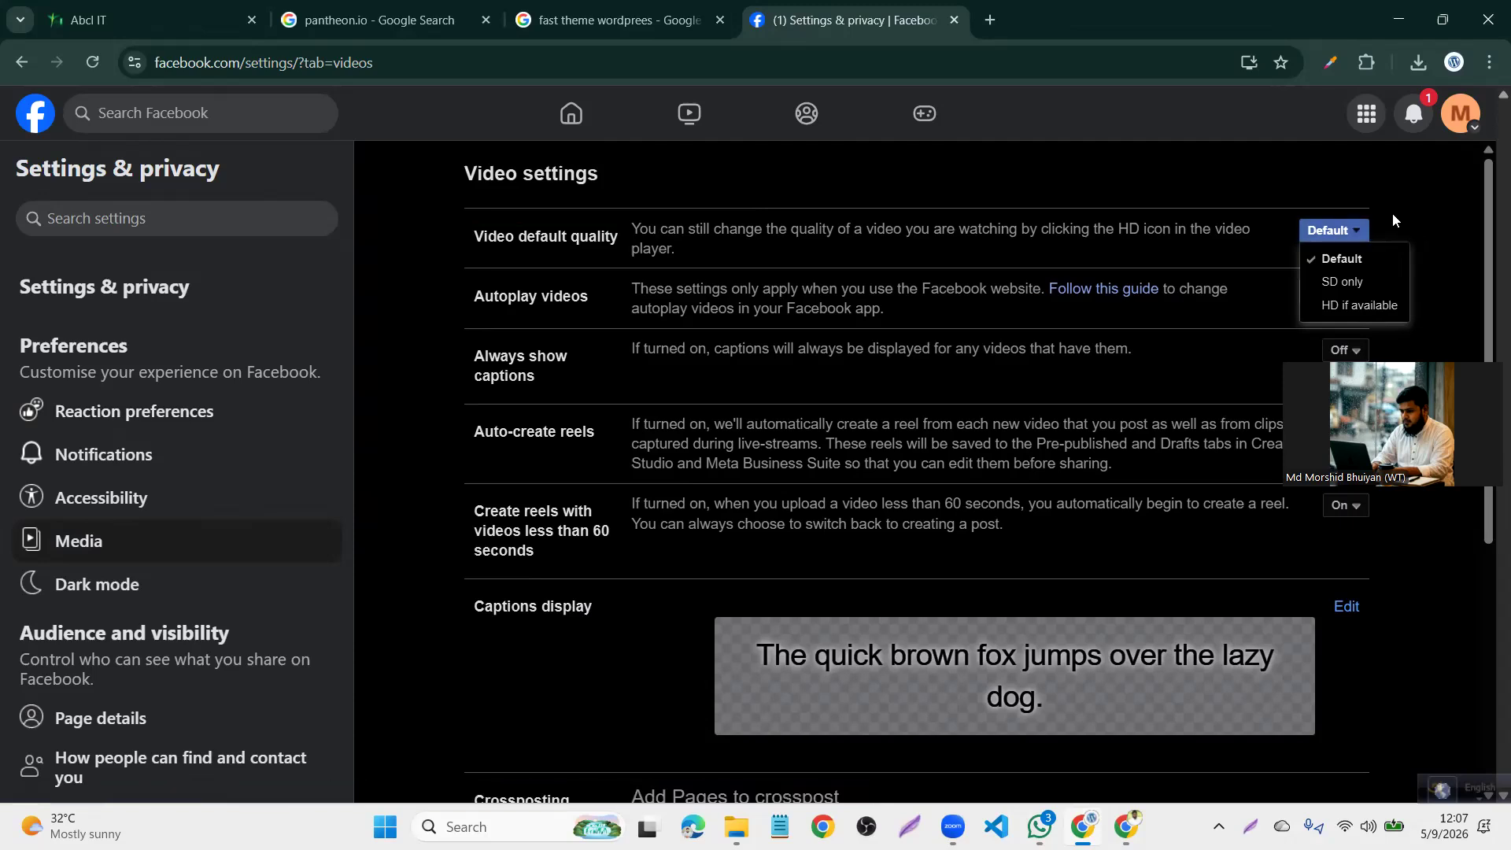
click(1391, 214)
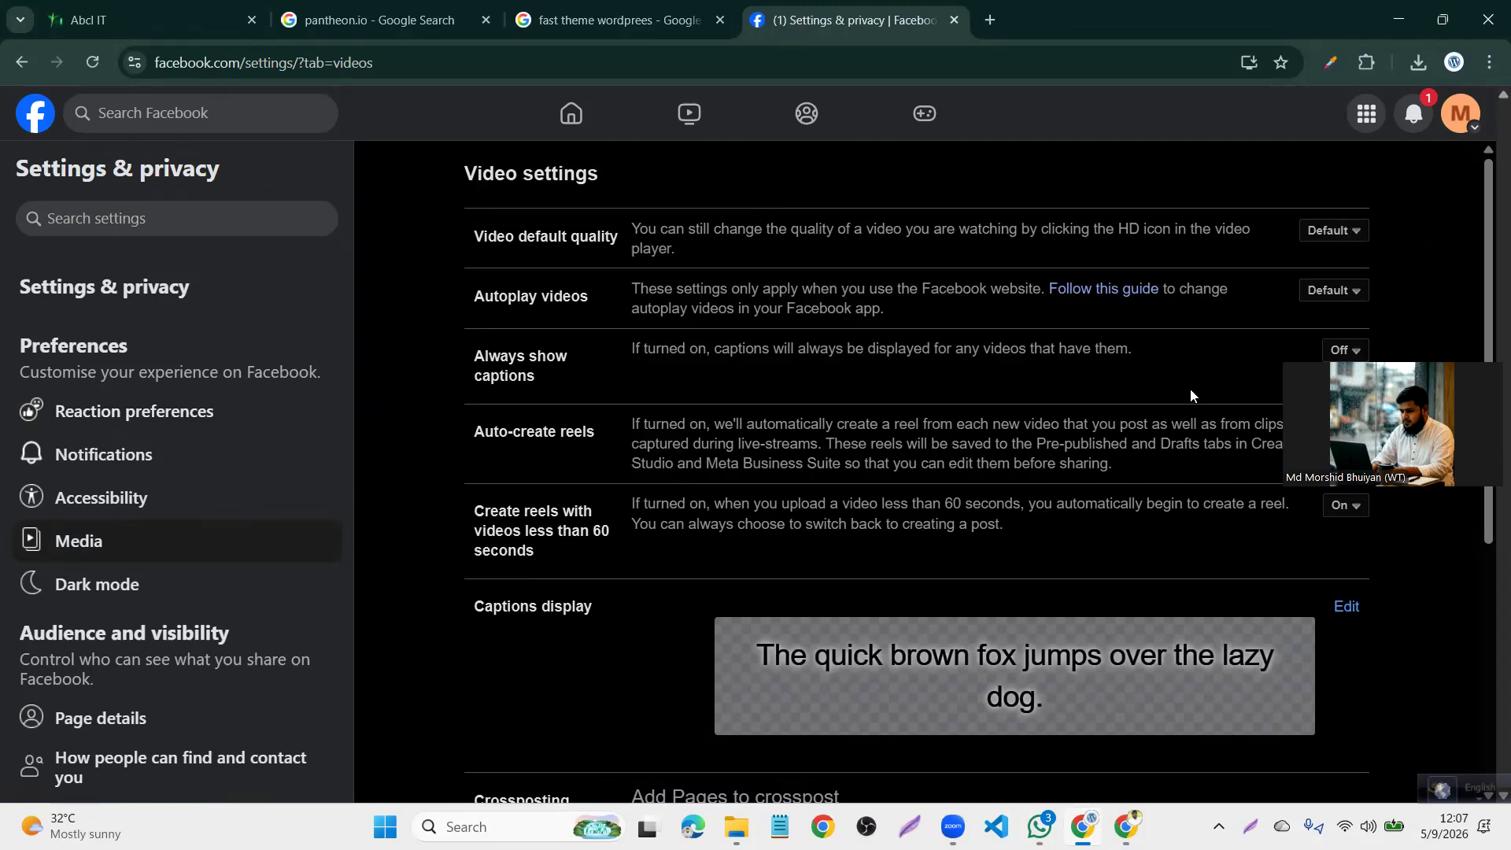
scroll(703, 440, down, 5)
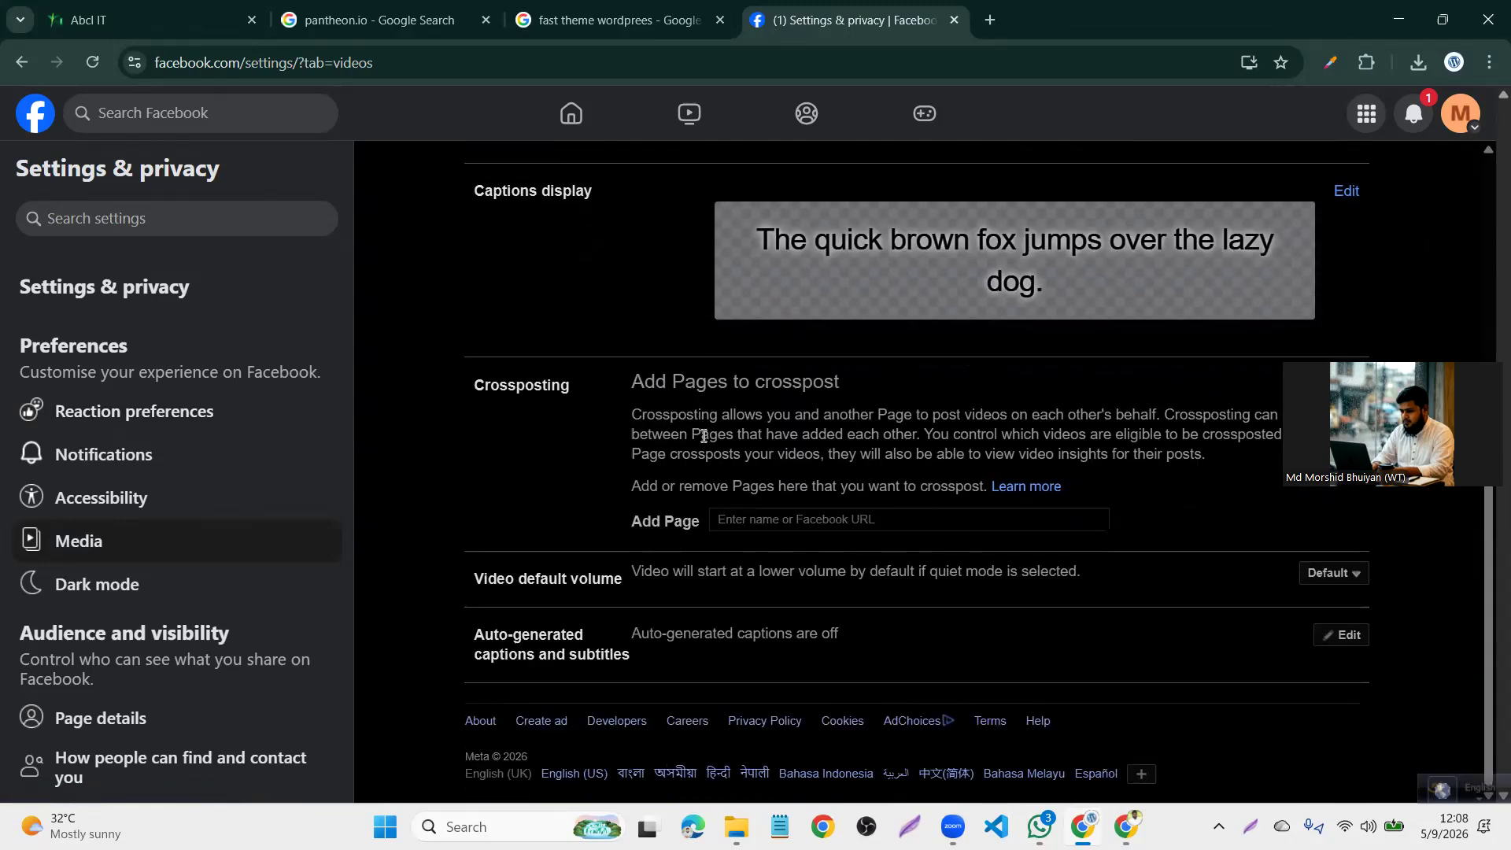
click(196, 597)
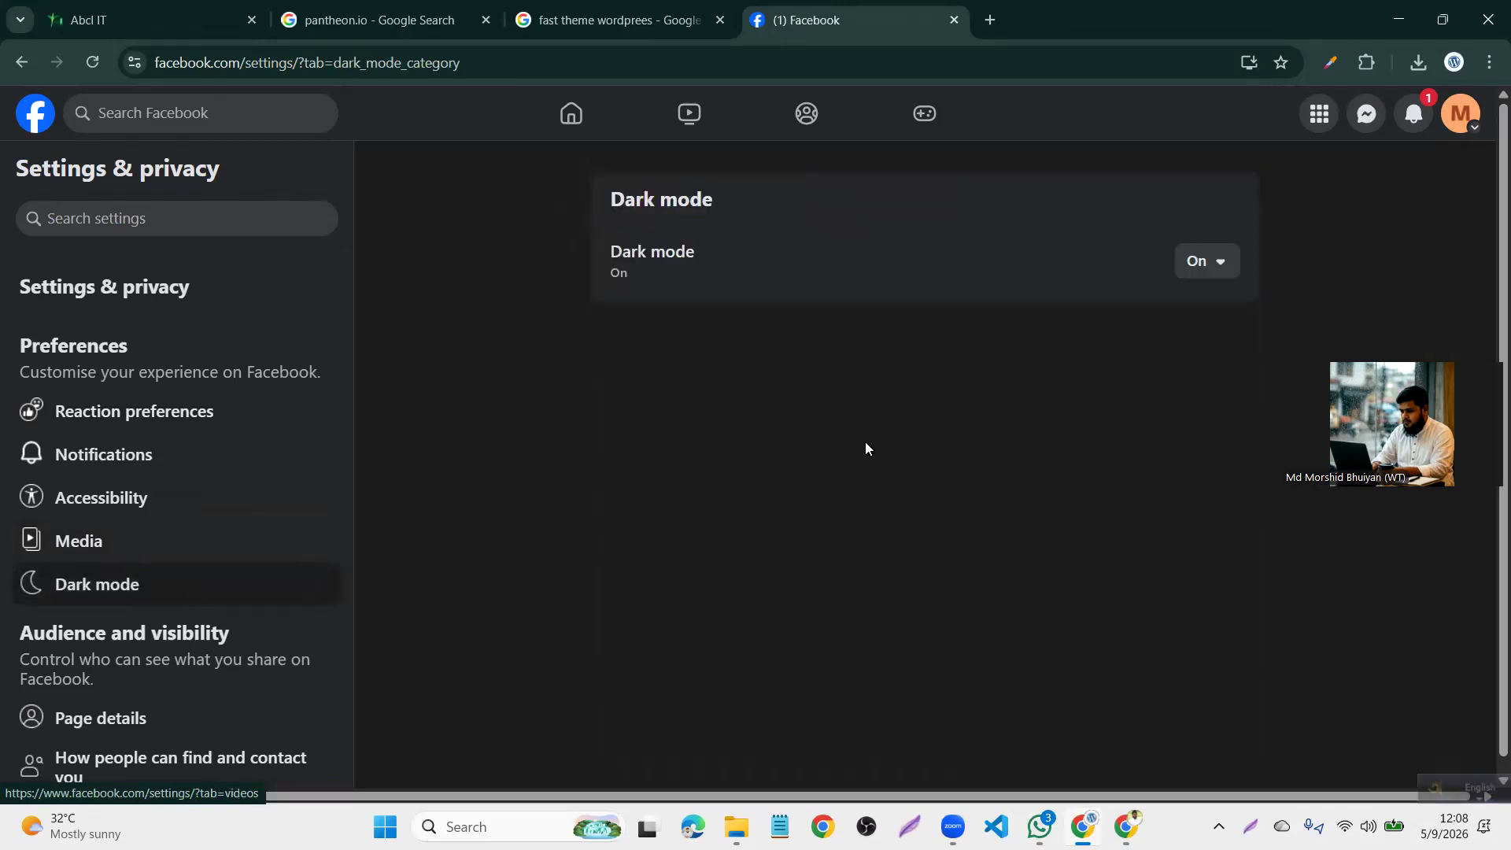
Switch dark mode Off and back On, then go to the Page details
click(1194, 266)
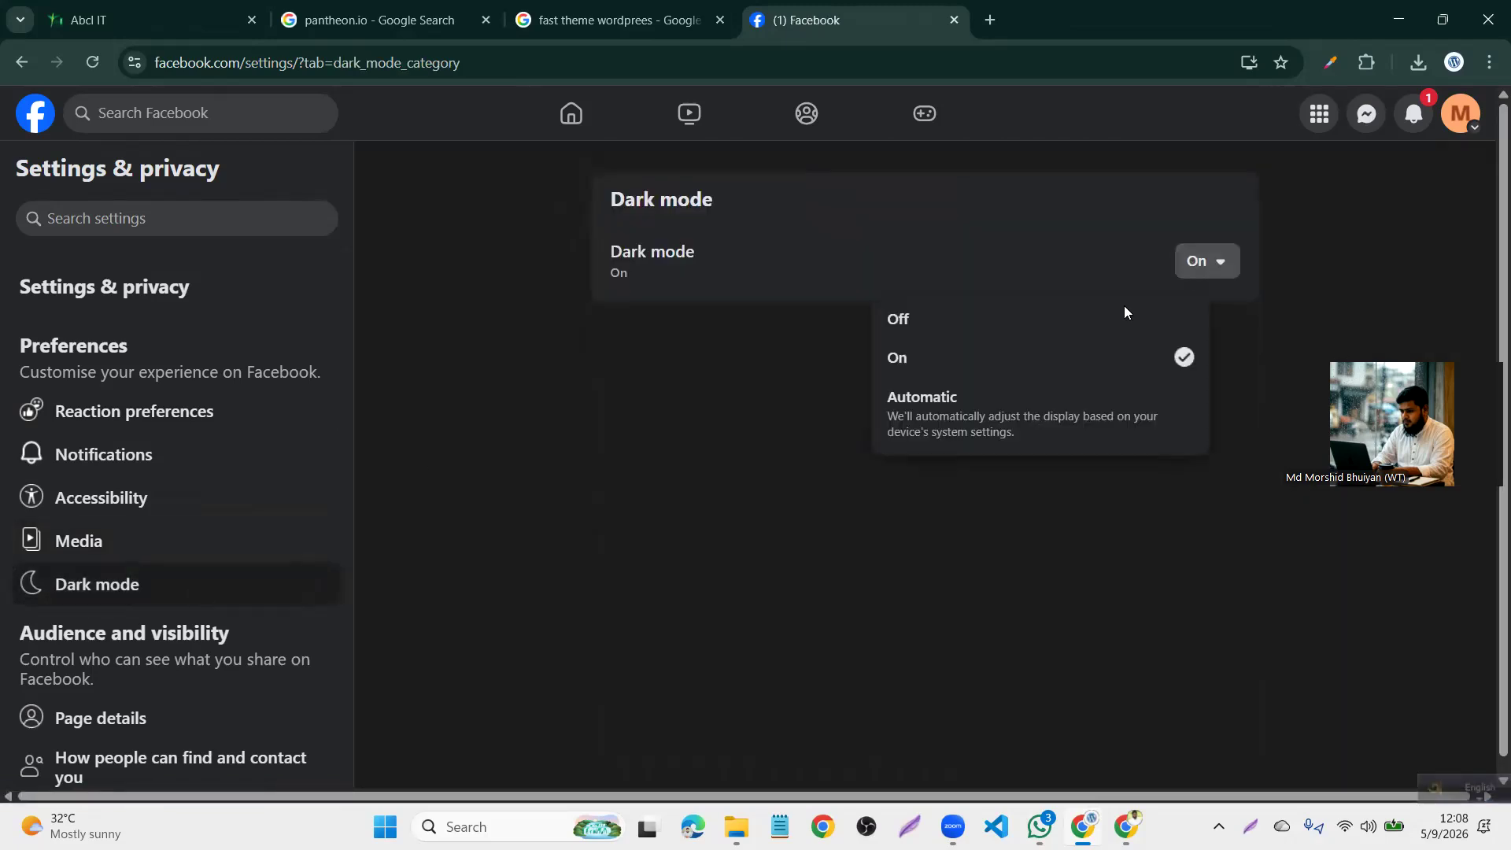
click(1093, 323)
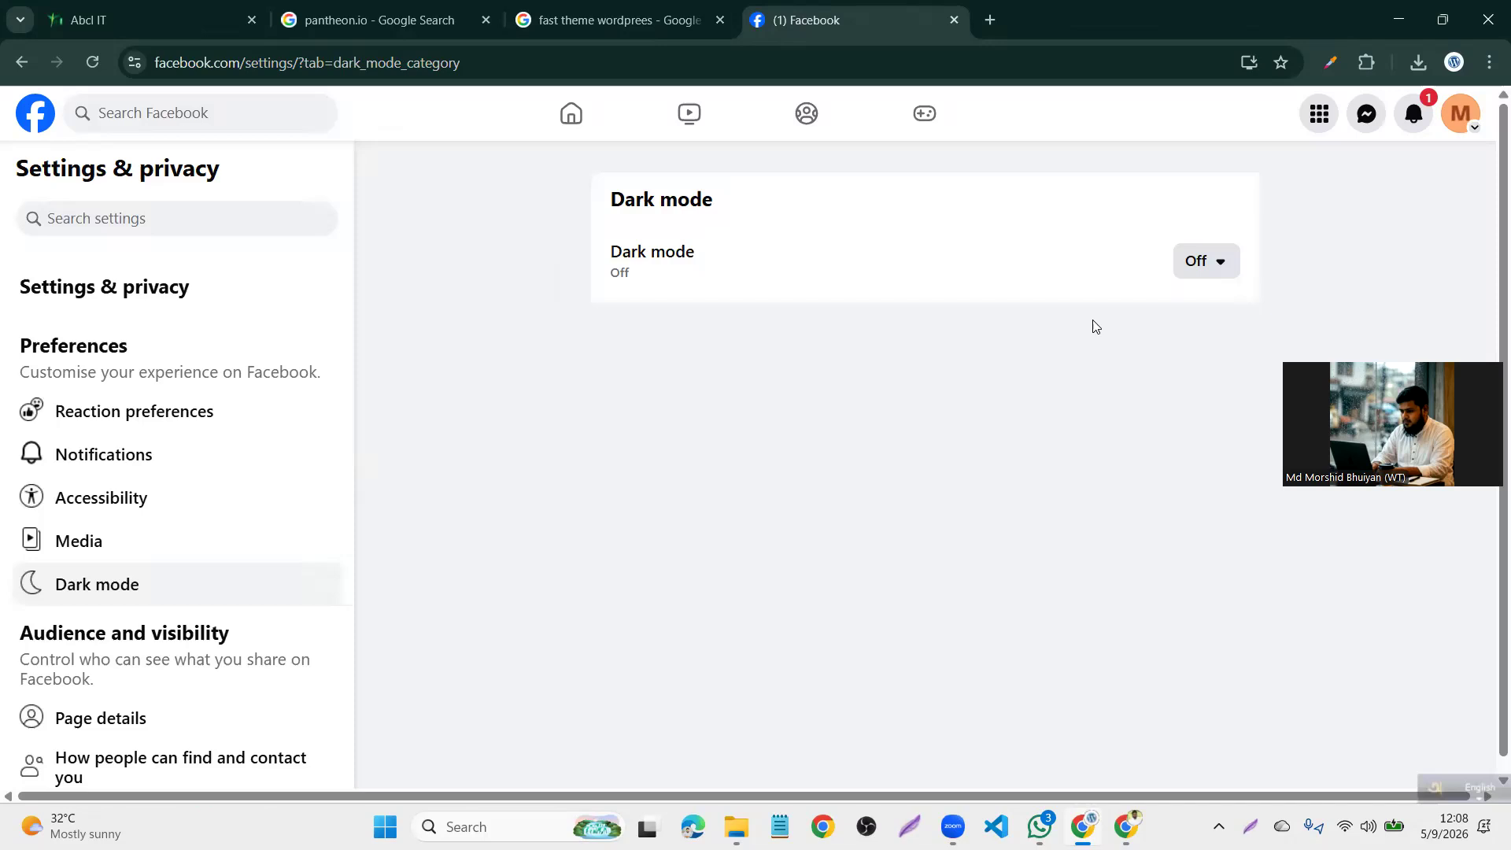
click(1199, 277)
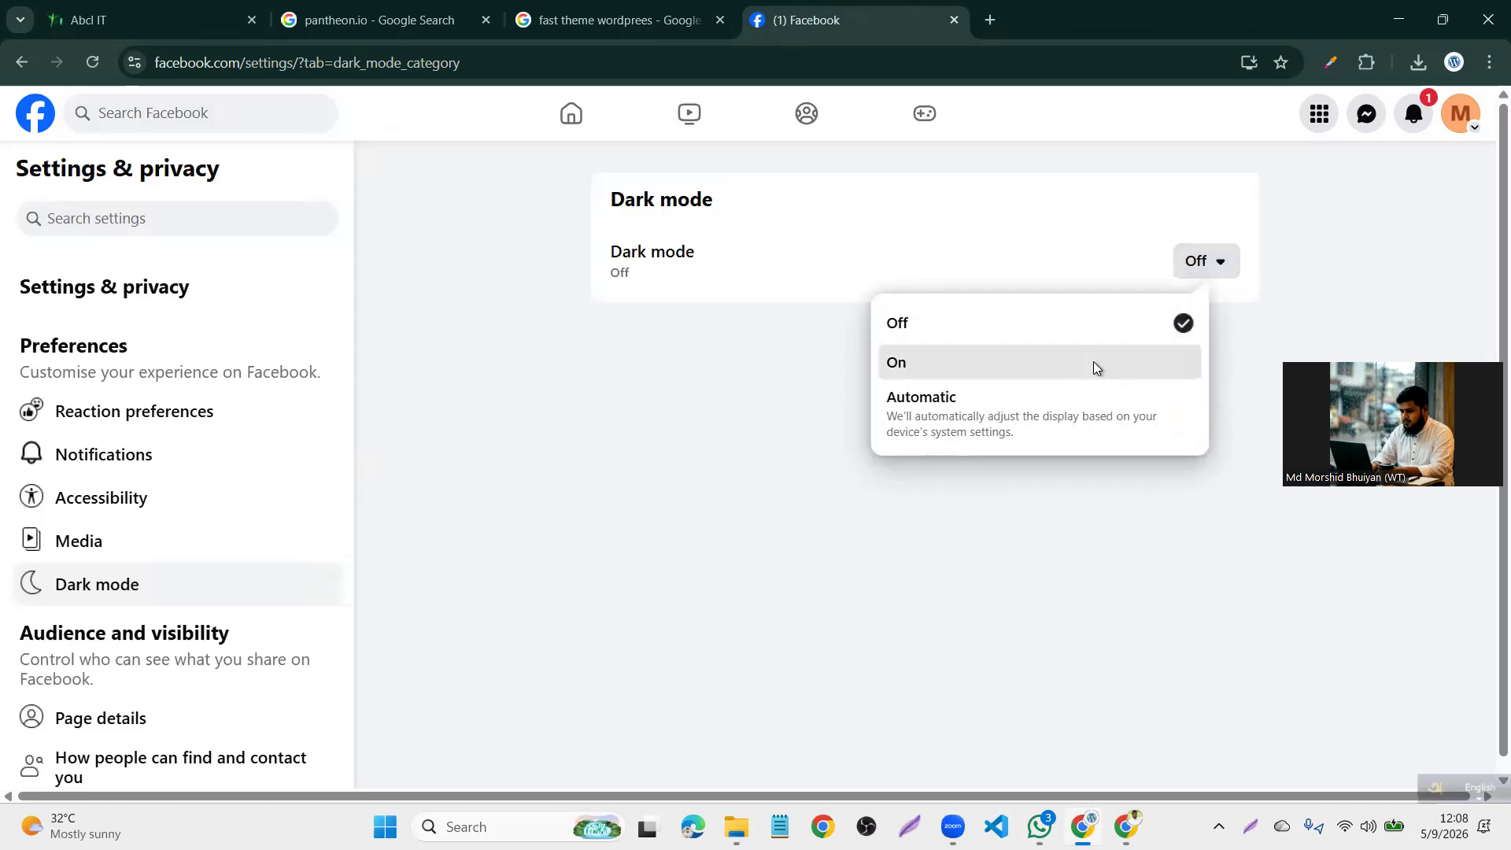
click(1095, 367)
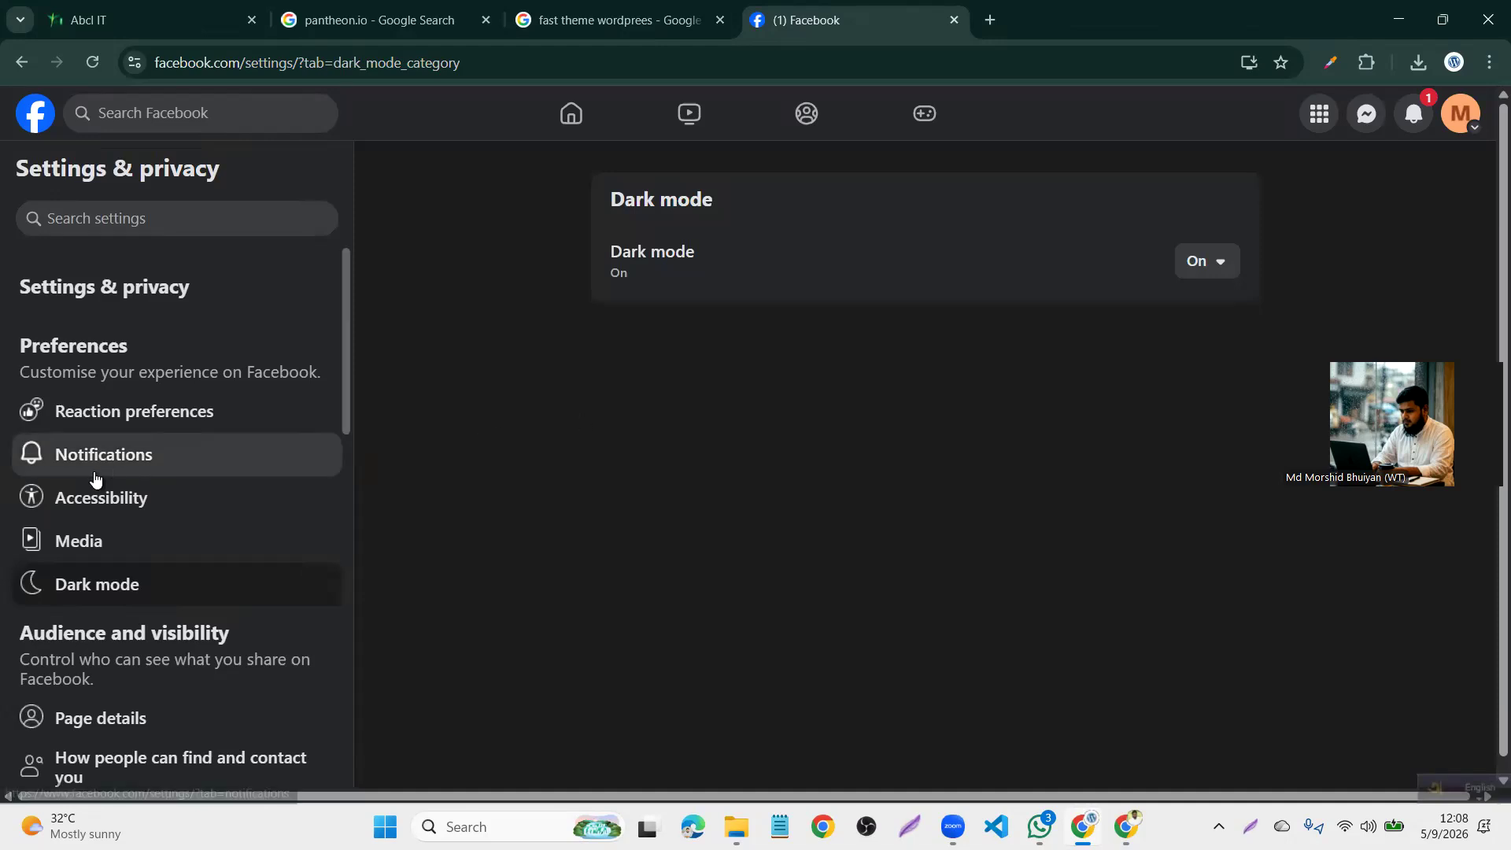
scroll(94, 481, down, 3)
click(113, 494)
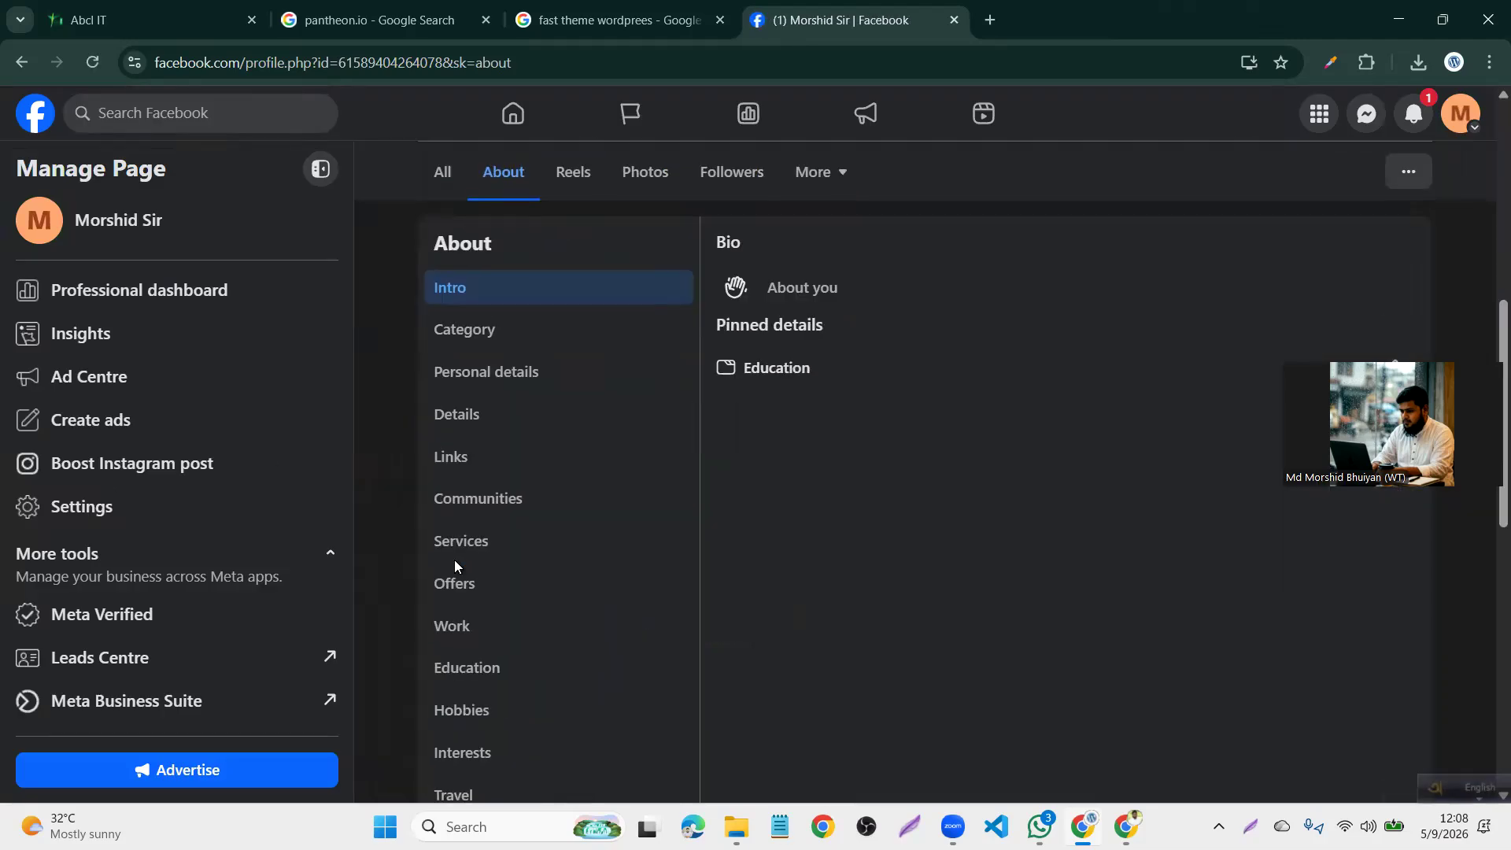
Scroll through the Morshid Sir Page's Intro to check its Bio and Education details
scroll(557, 436, down, 5)
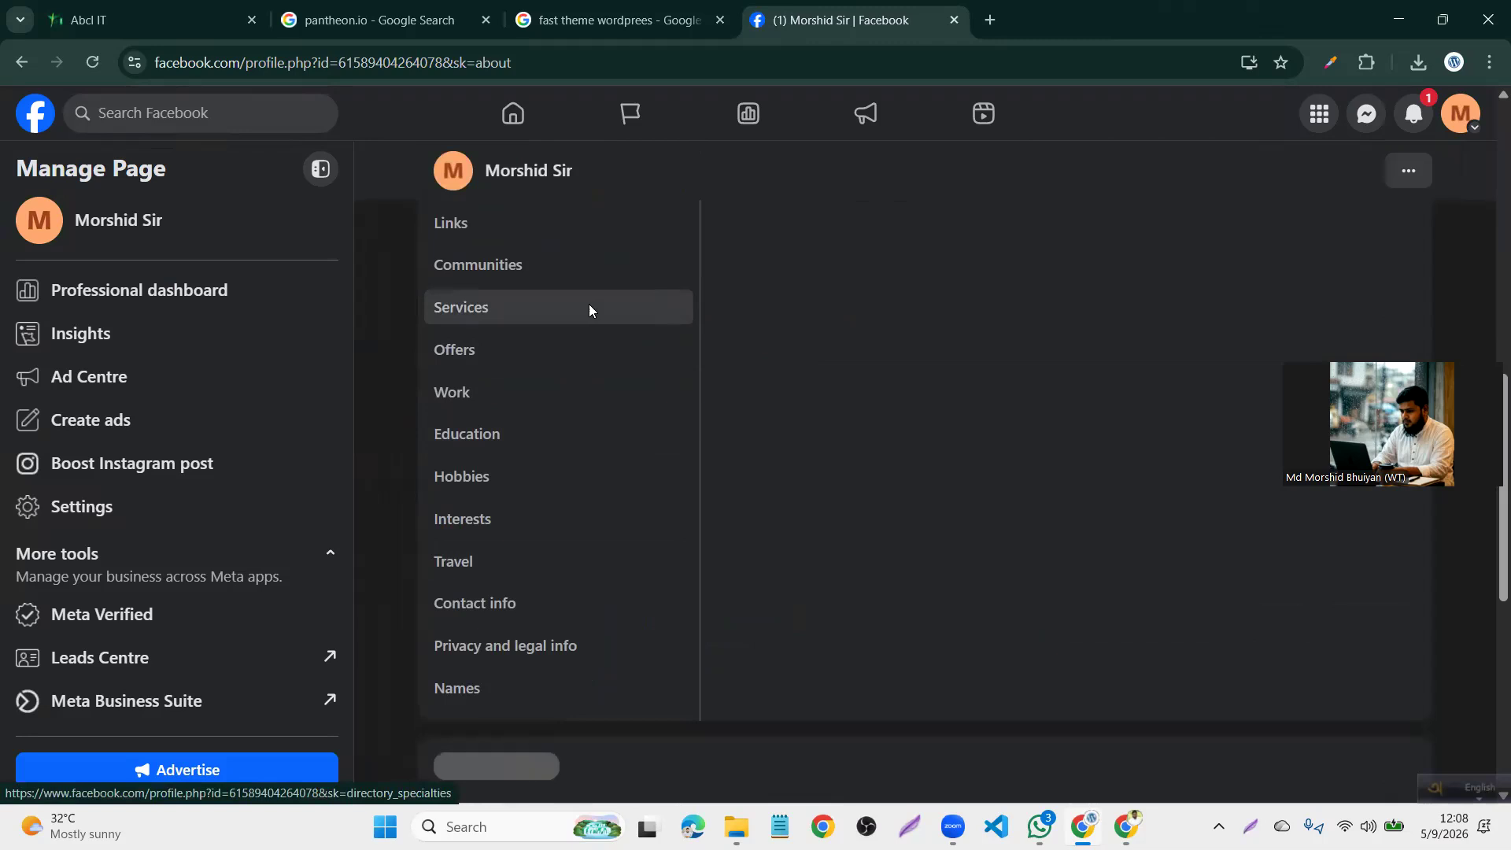
scroll(589, 304, up, 5)
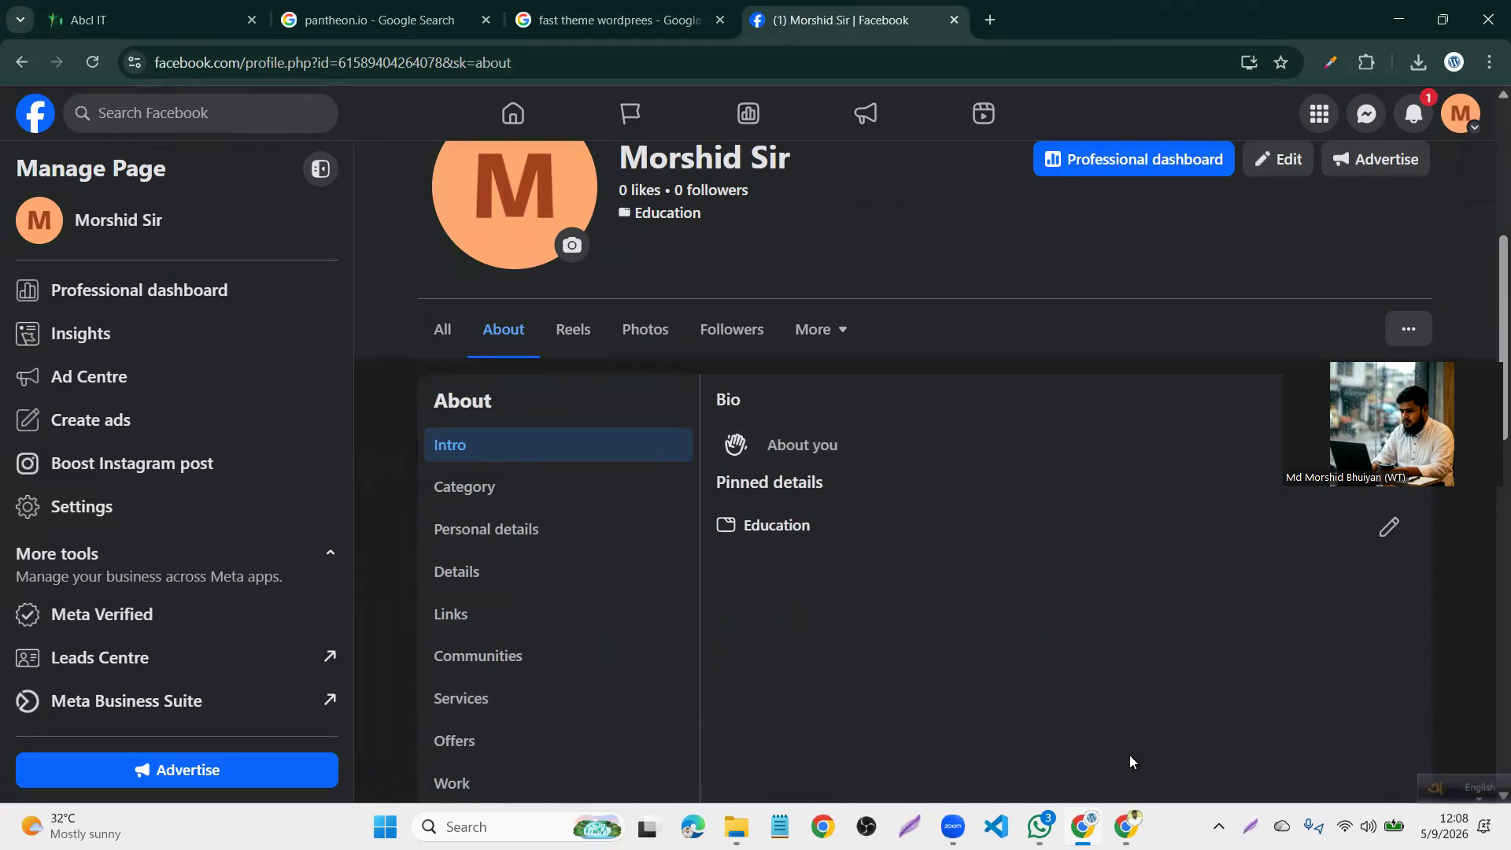
click(1130, 820)
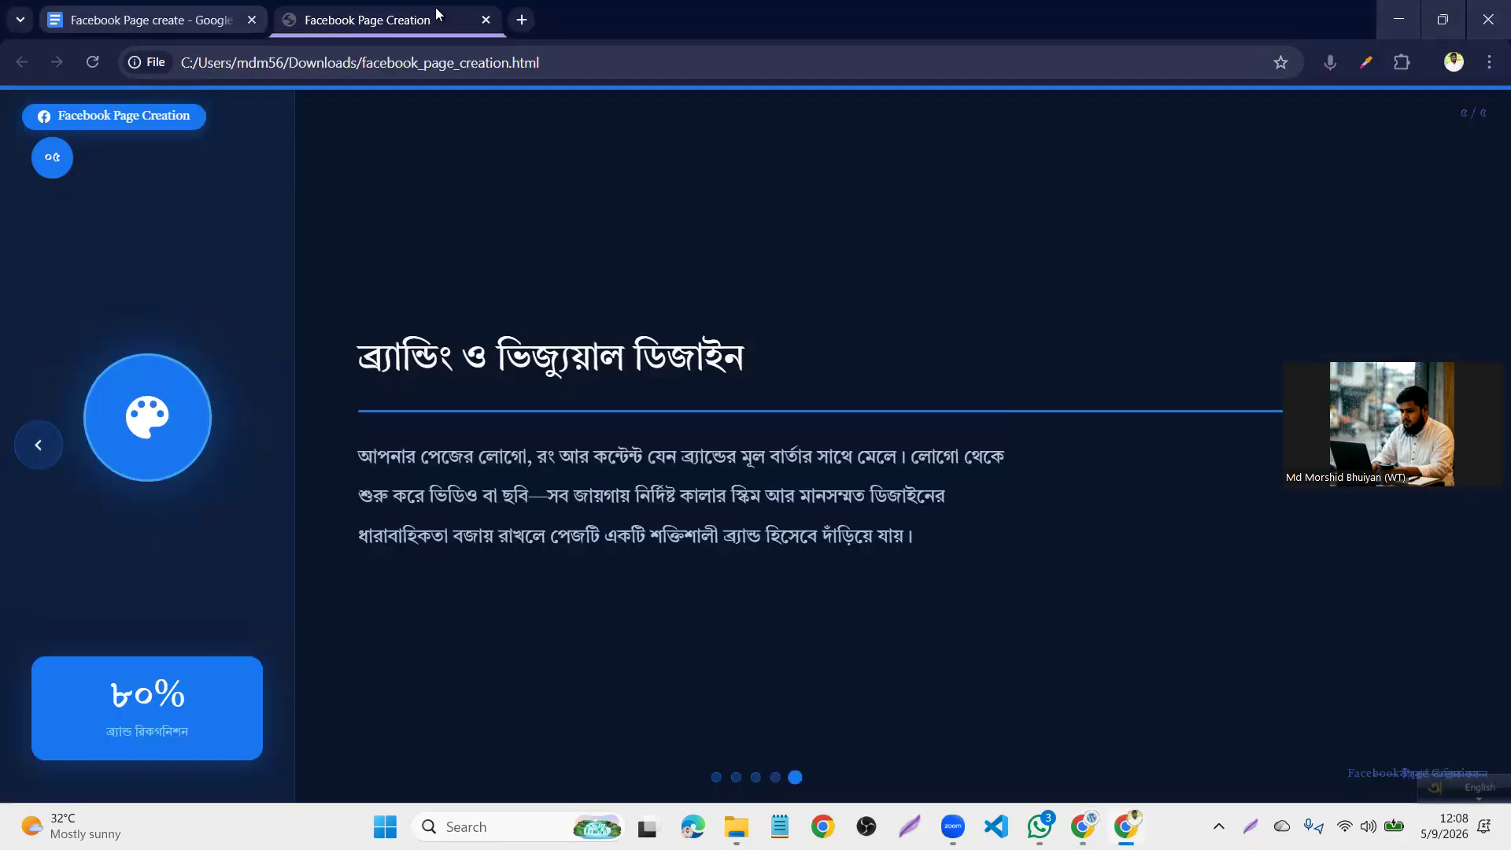
click(521, 19)
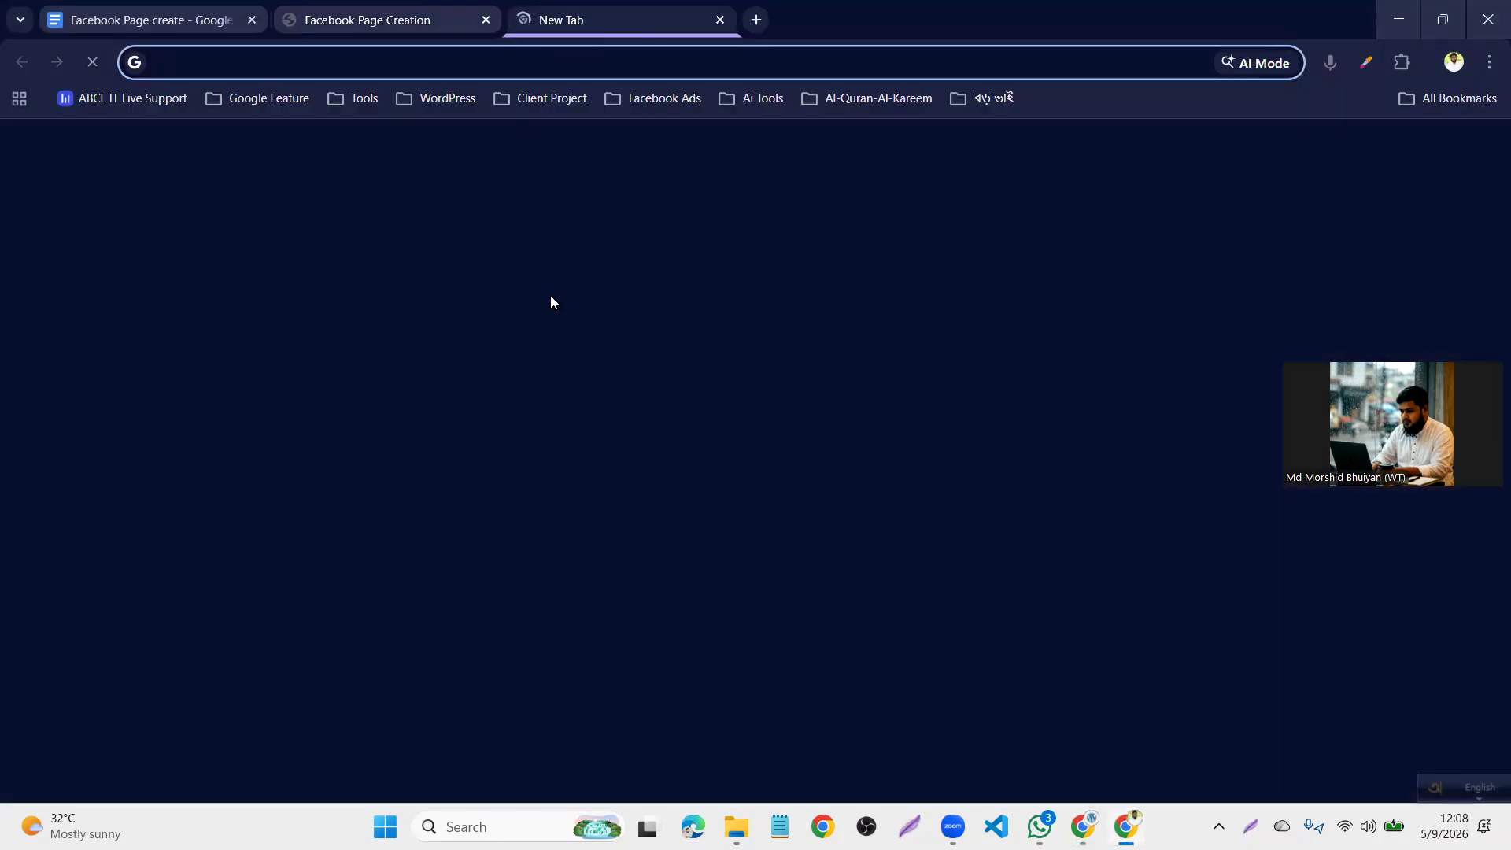
click(407, 504)
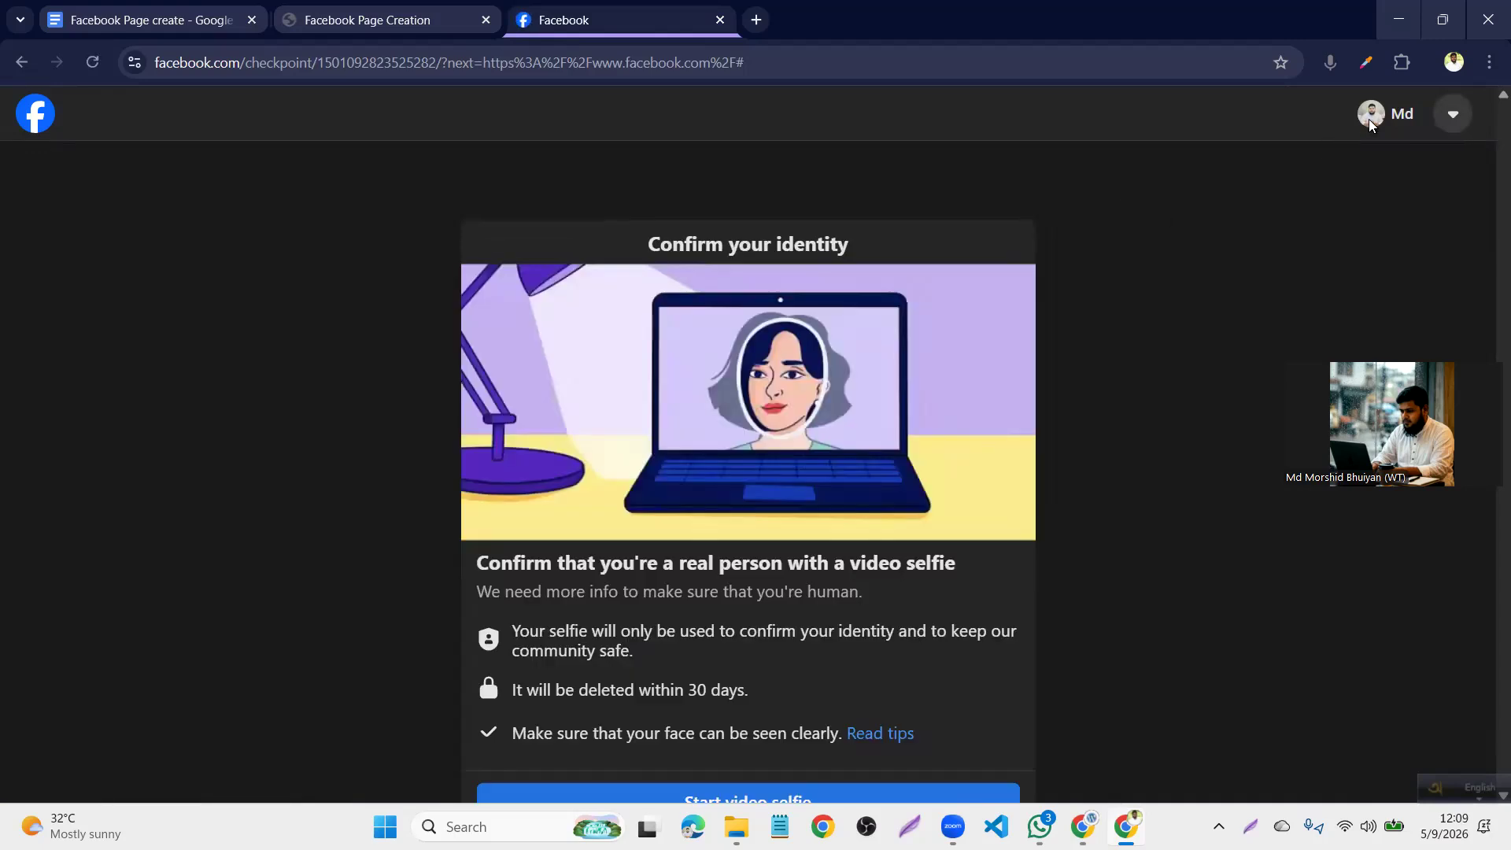
click(1448, 117)
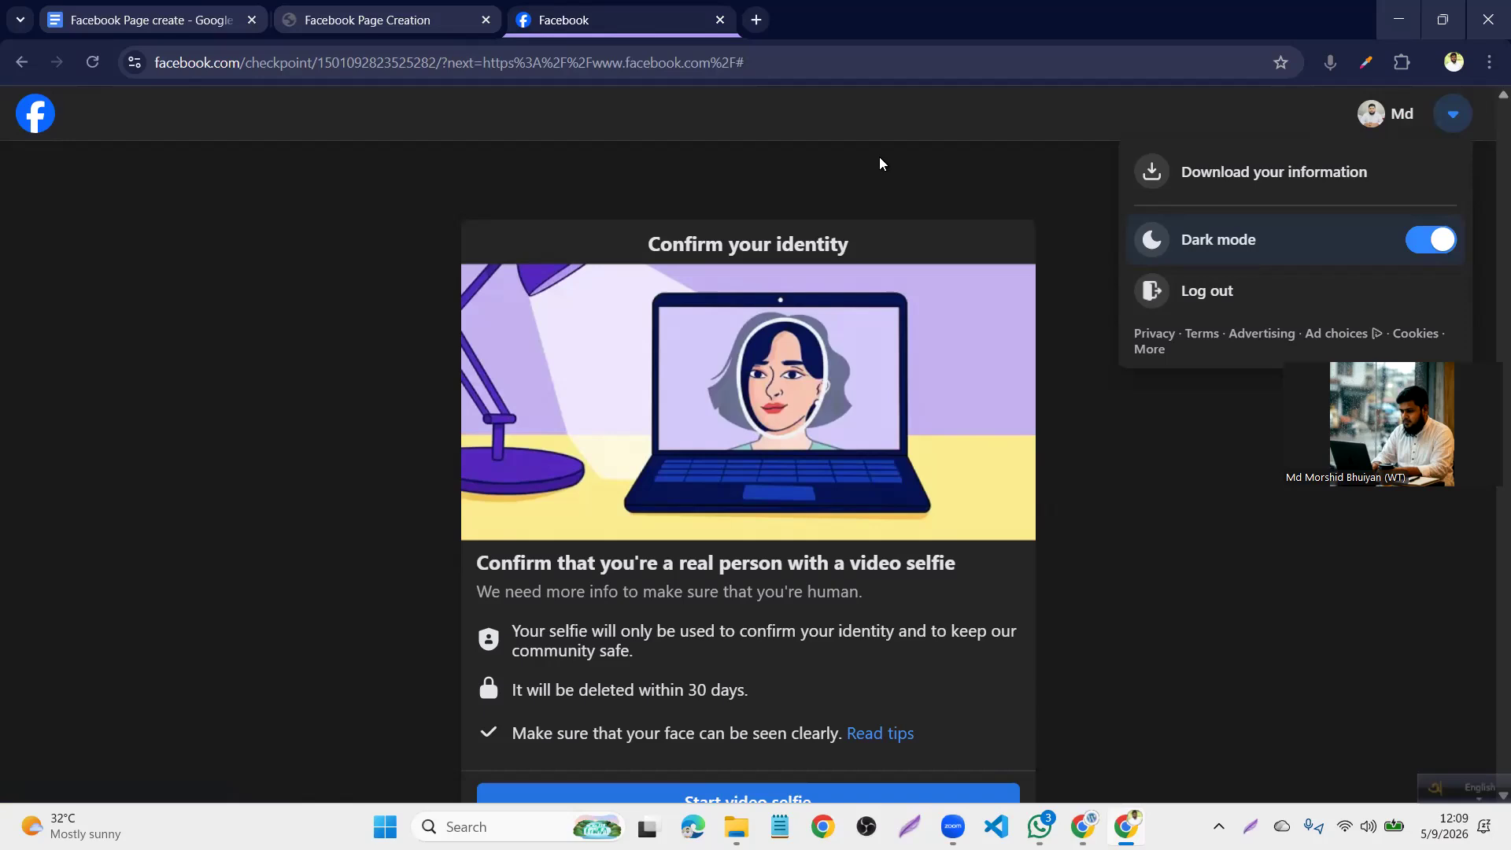
click(1401, 23)
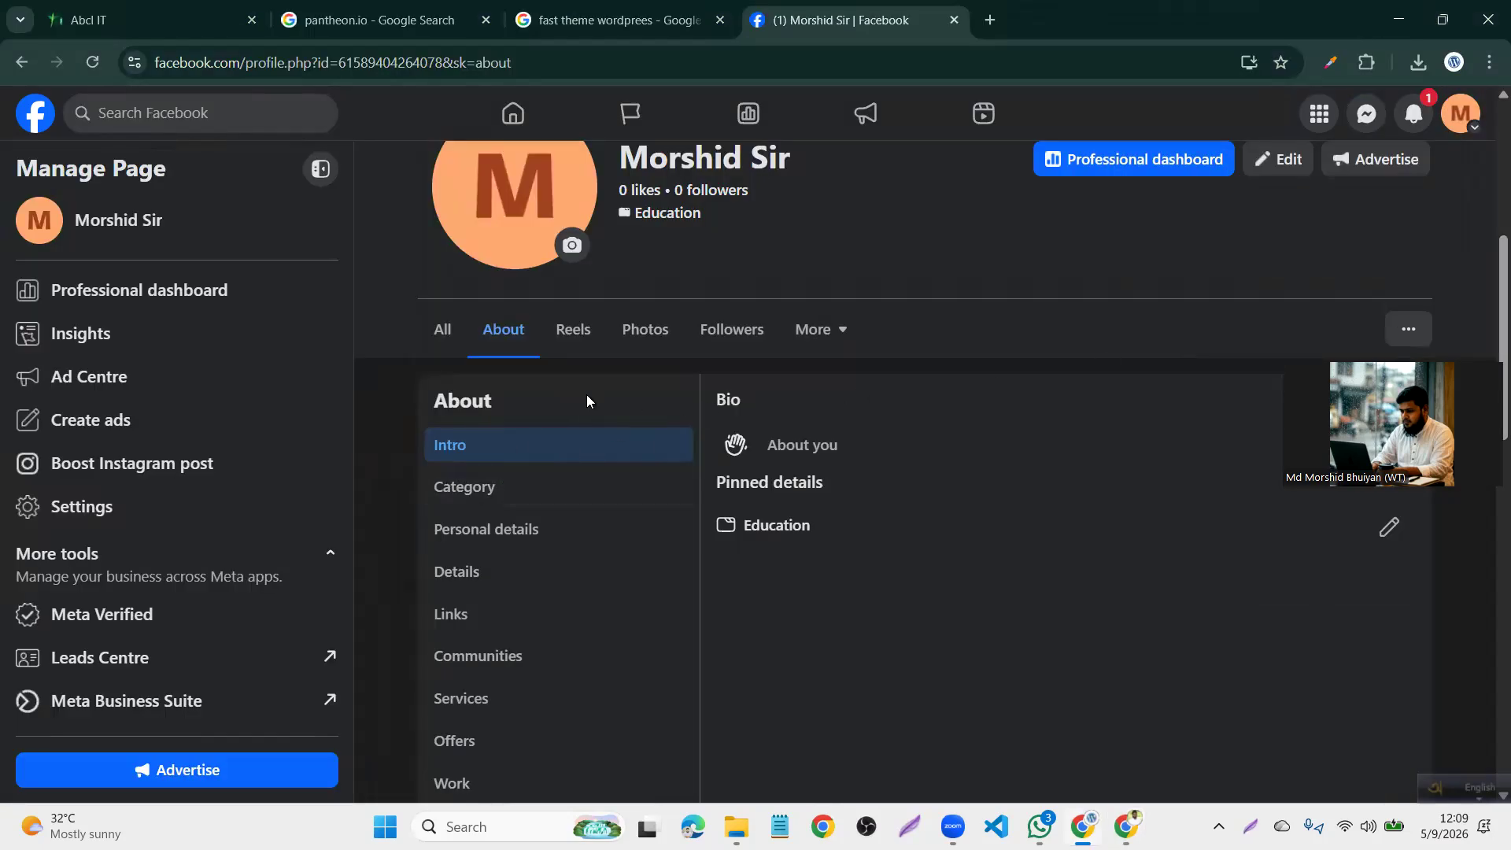
Dismiss the account and context menus and open the empty Edit Bio box (0/255)
scroll(587, 401, up, 1)
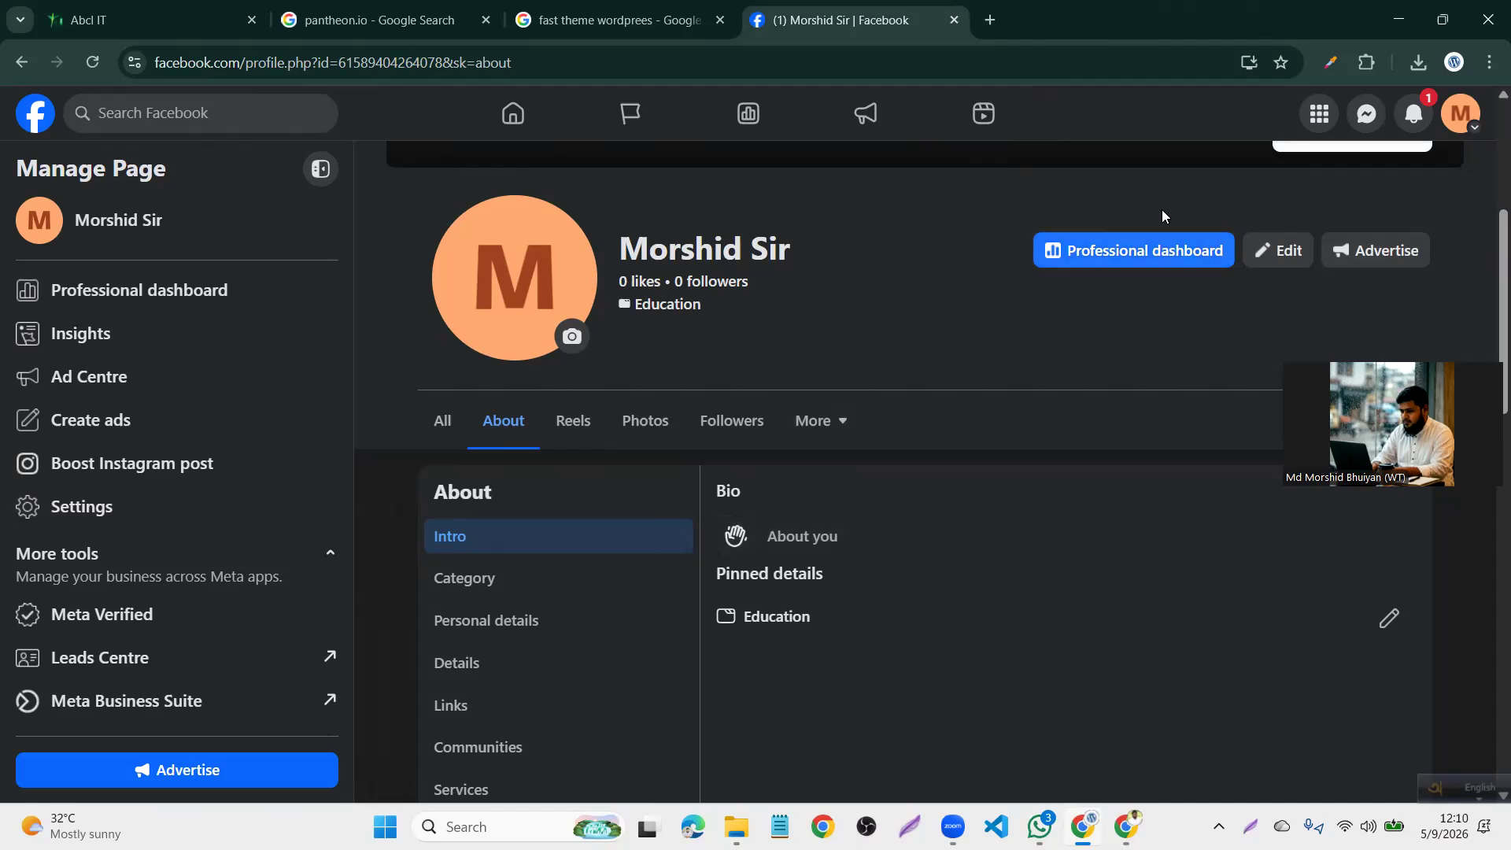
click(1458, 130)
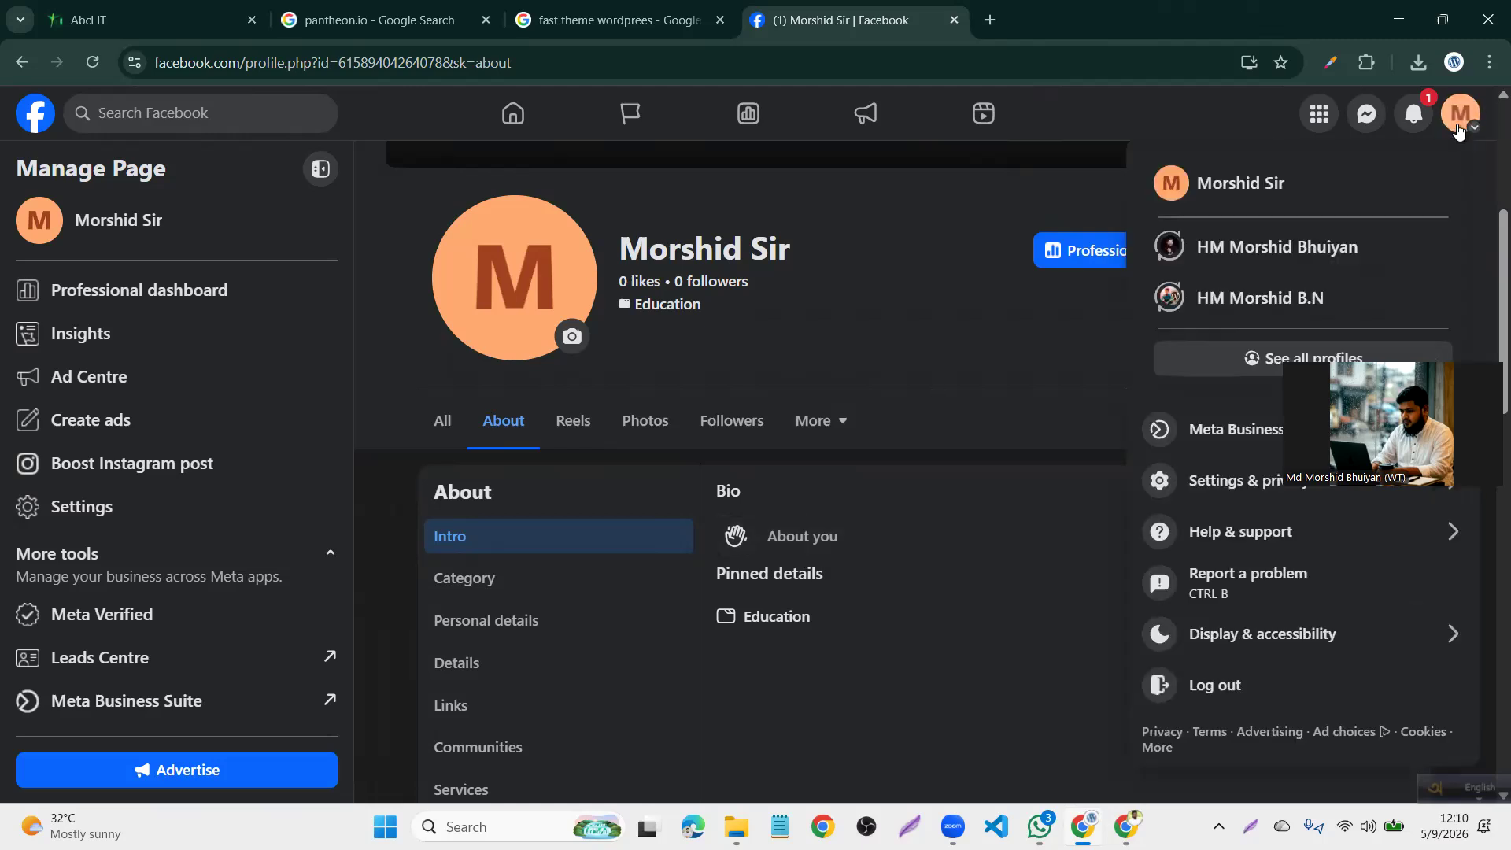
right_click(1246, 297)
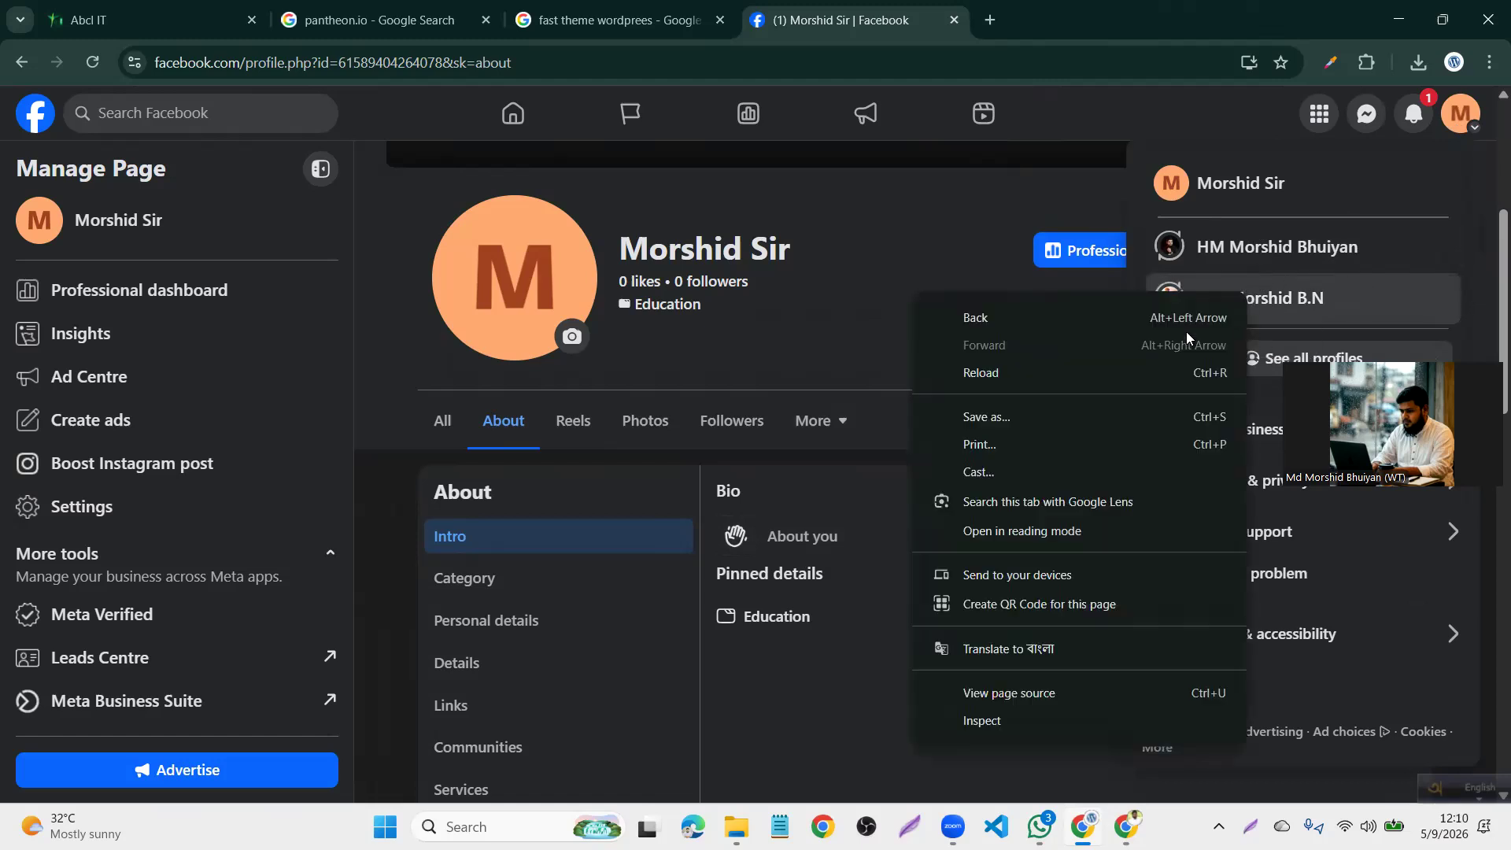
click(998, 219)
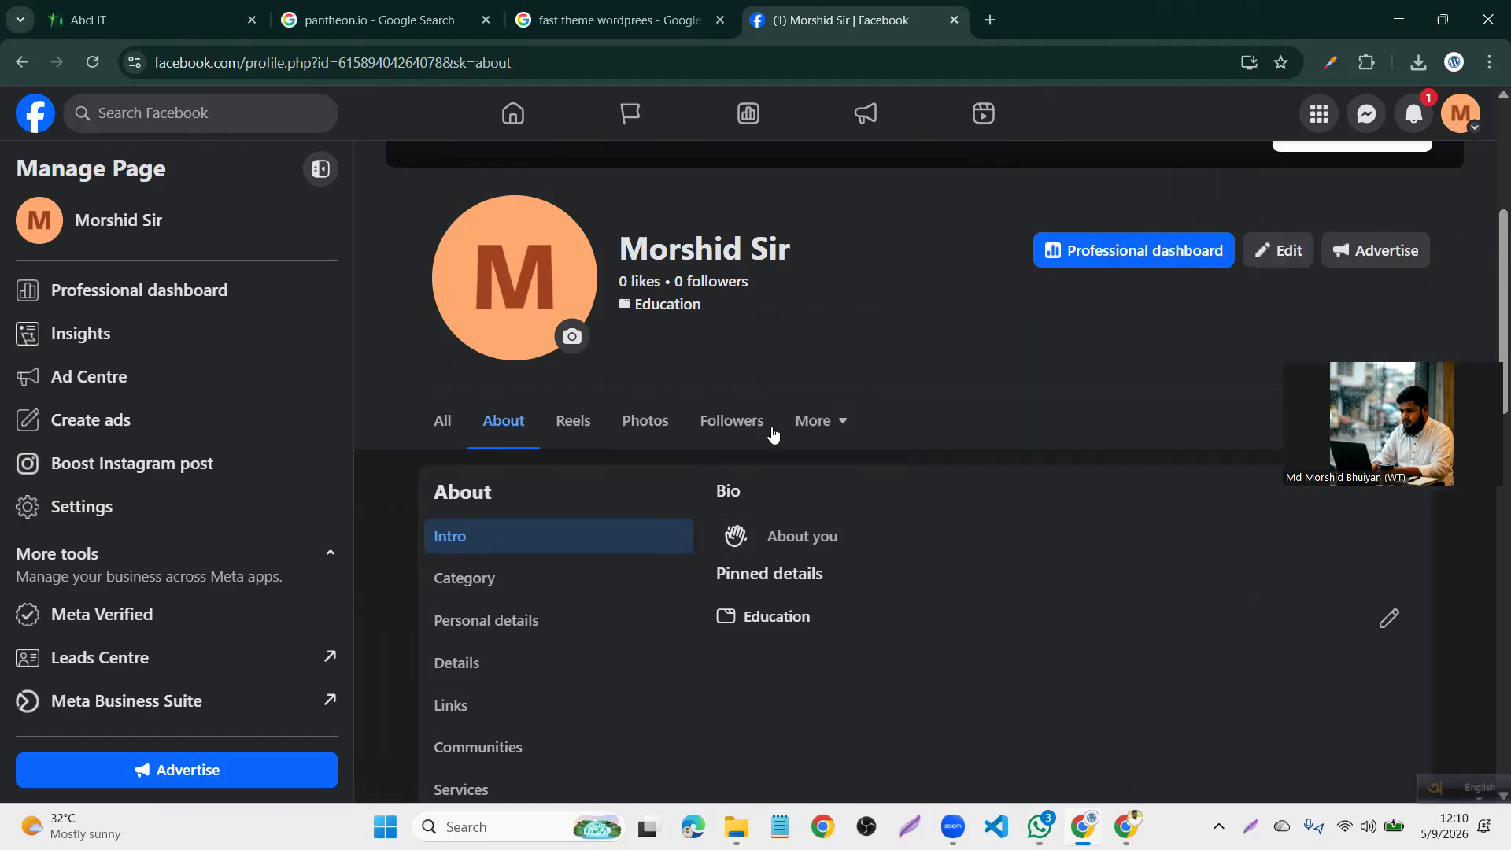
click(793, 535)
scroll(795, 626, down, 3)
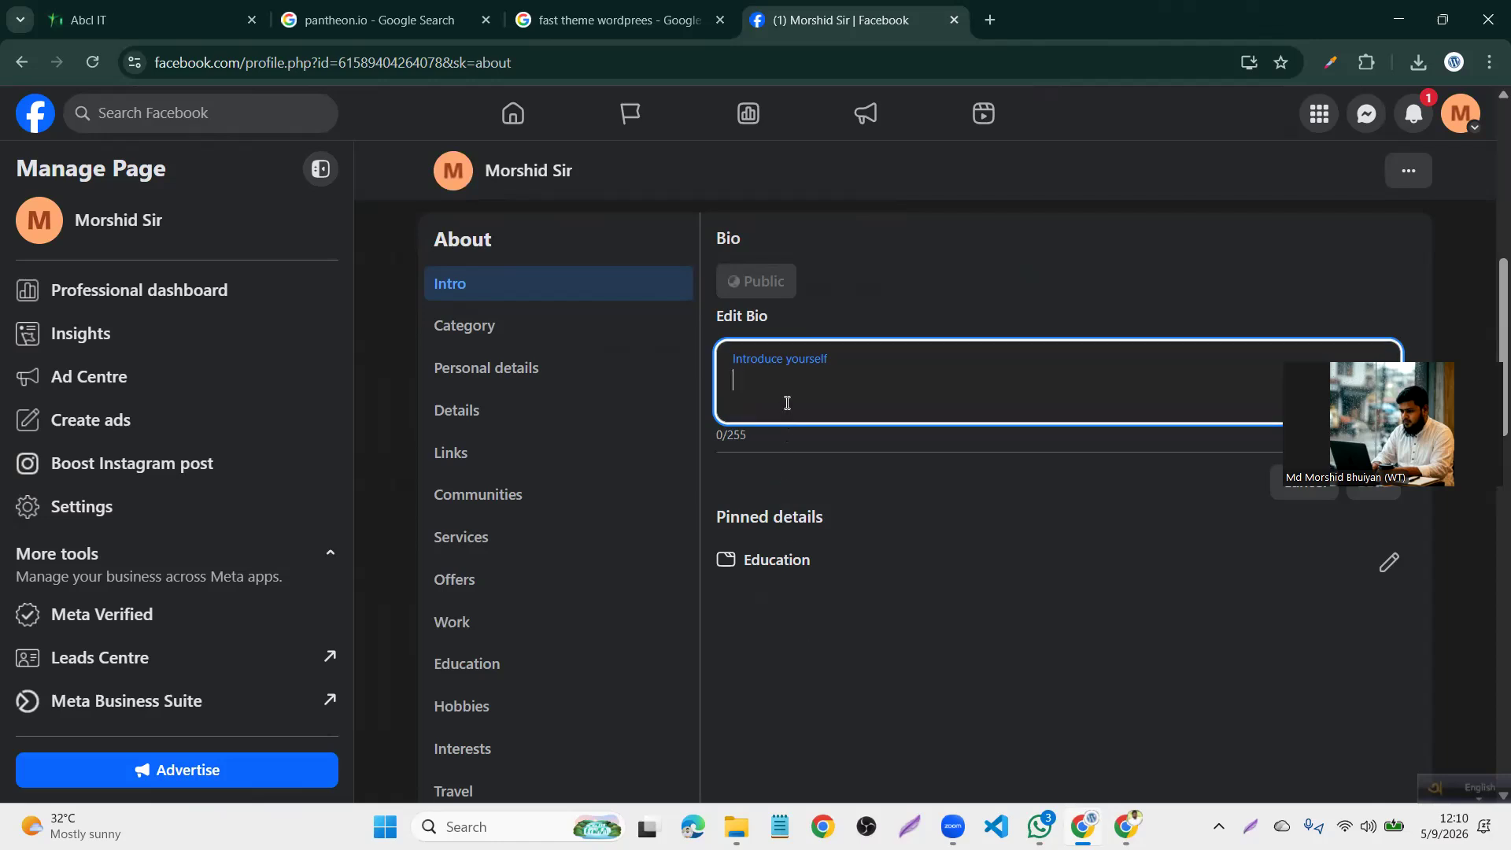
Glance at the Category editor, then review Personal details: gender, location, birth date, languages
click(554, 334)
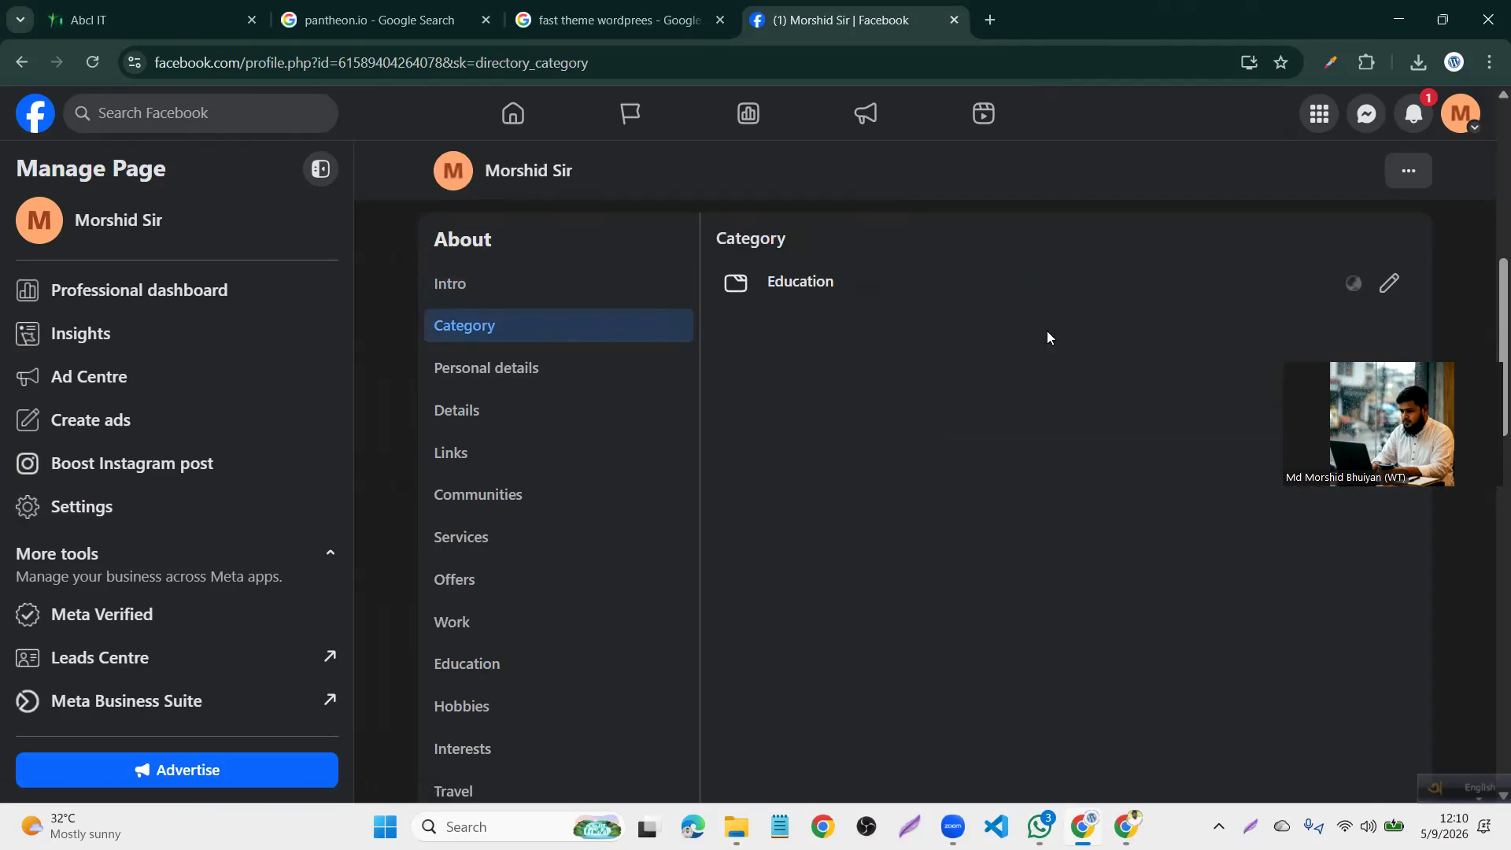
click(1388, 282)
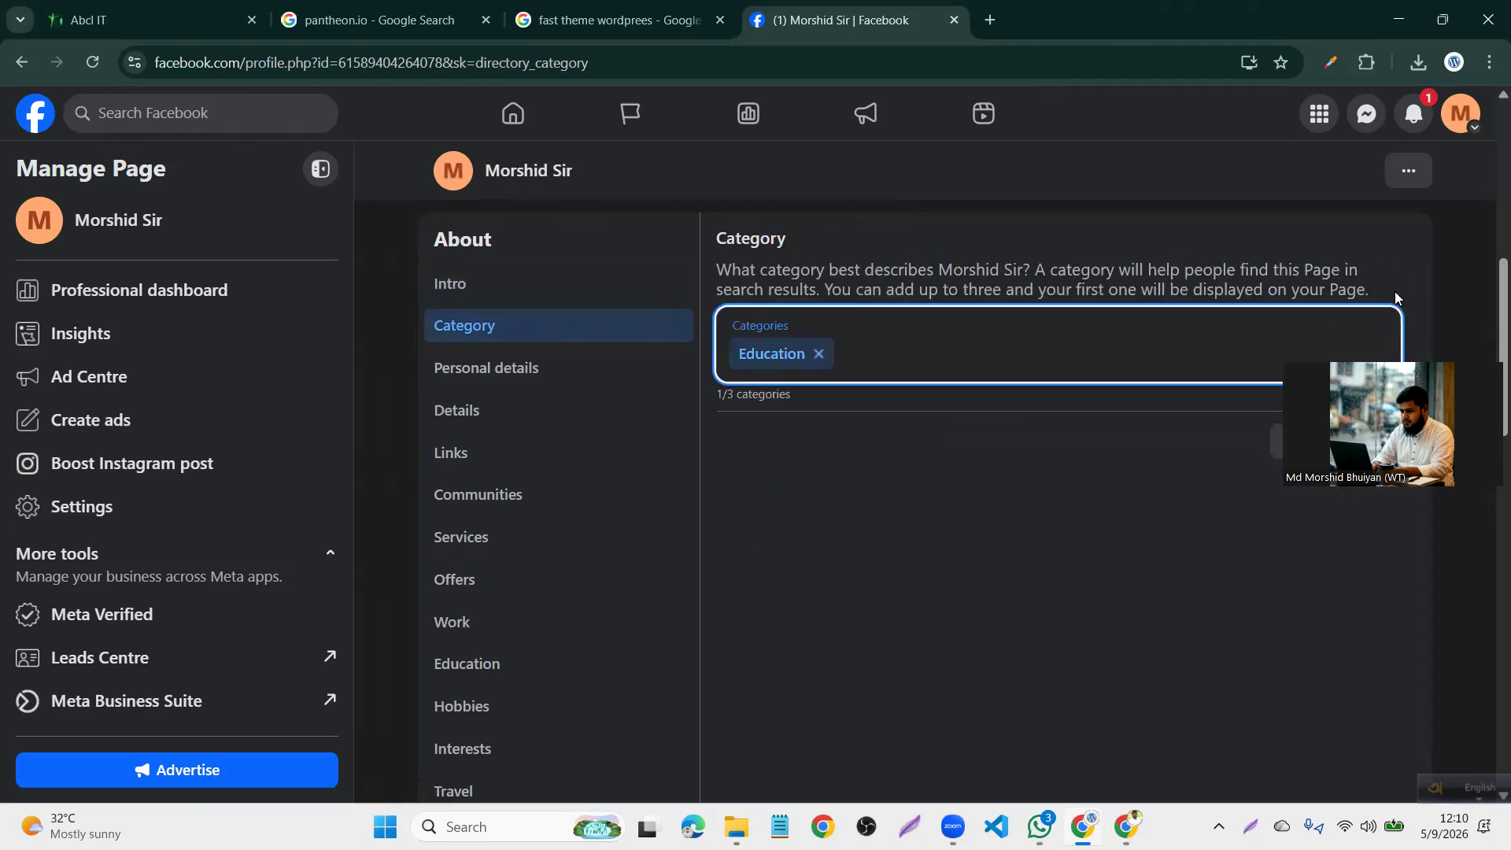
click(525, 384)
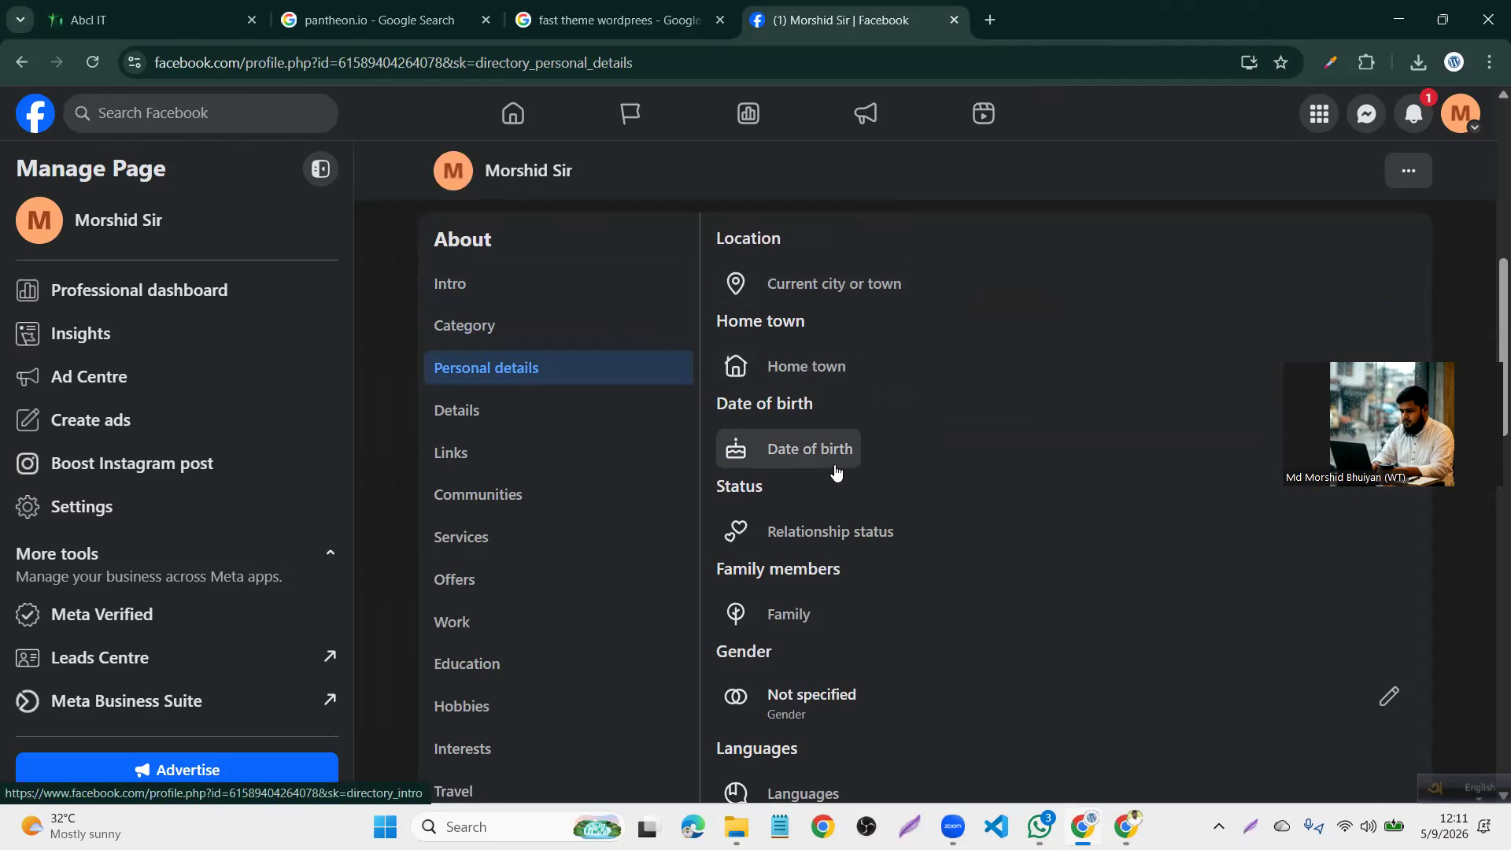
scroll(826, 466, down, 2)
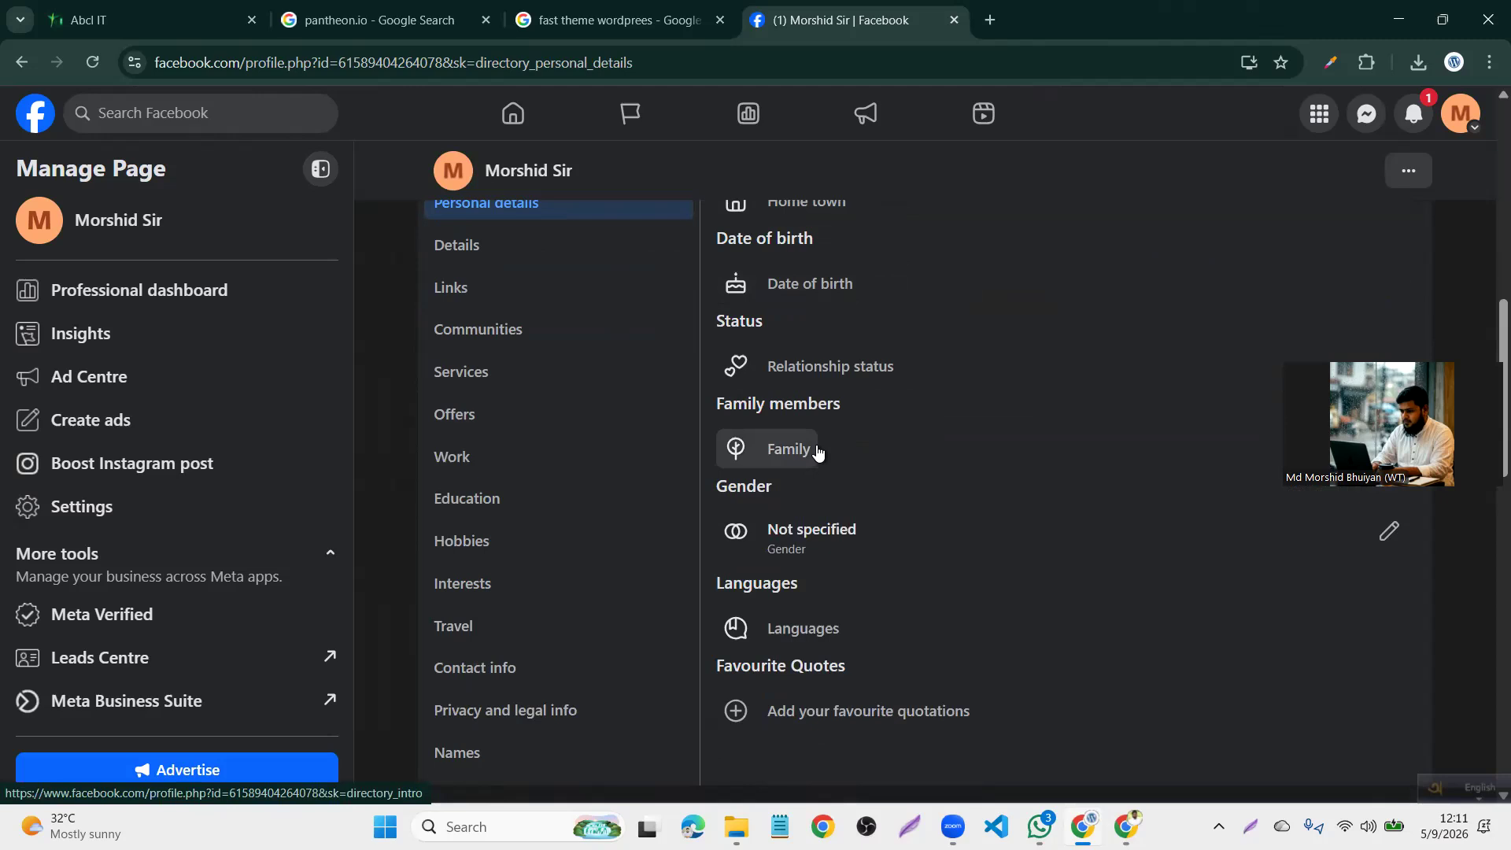
scroll(817, 450, down, 2)
scroll(817, 450, up, 3)
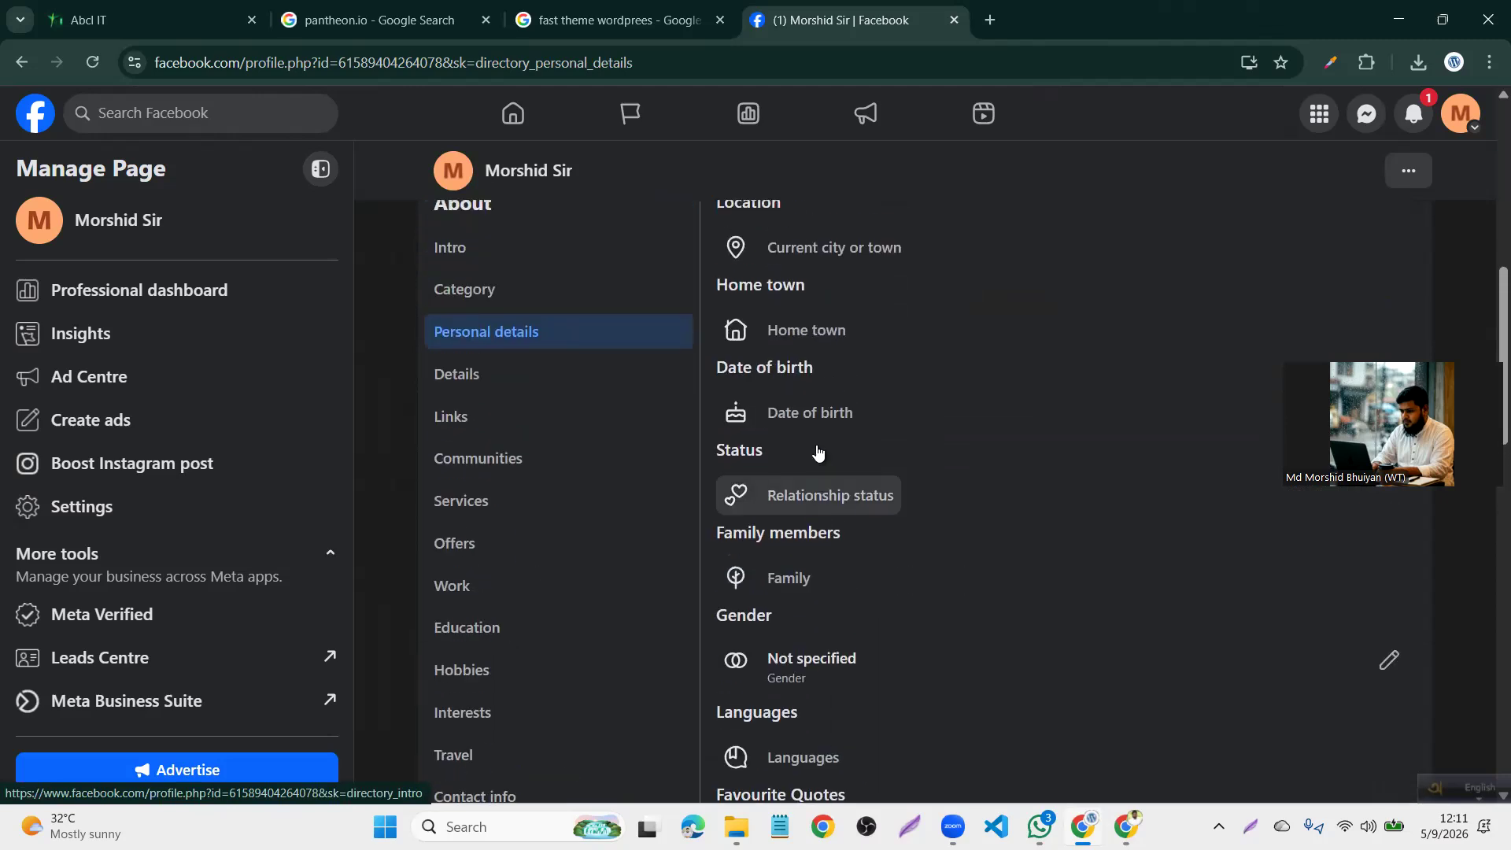
scroll(817, 451, down, 3)
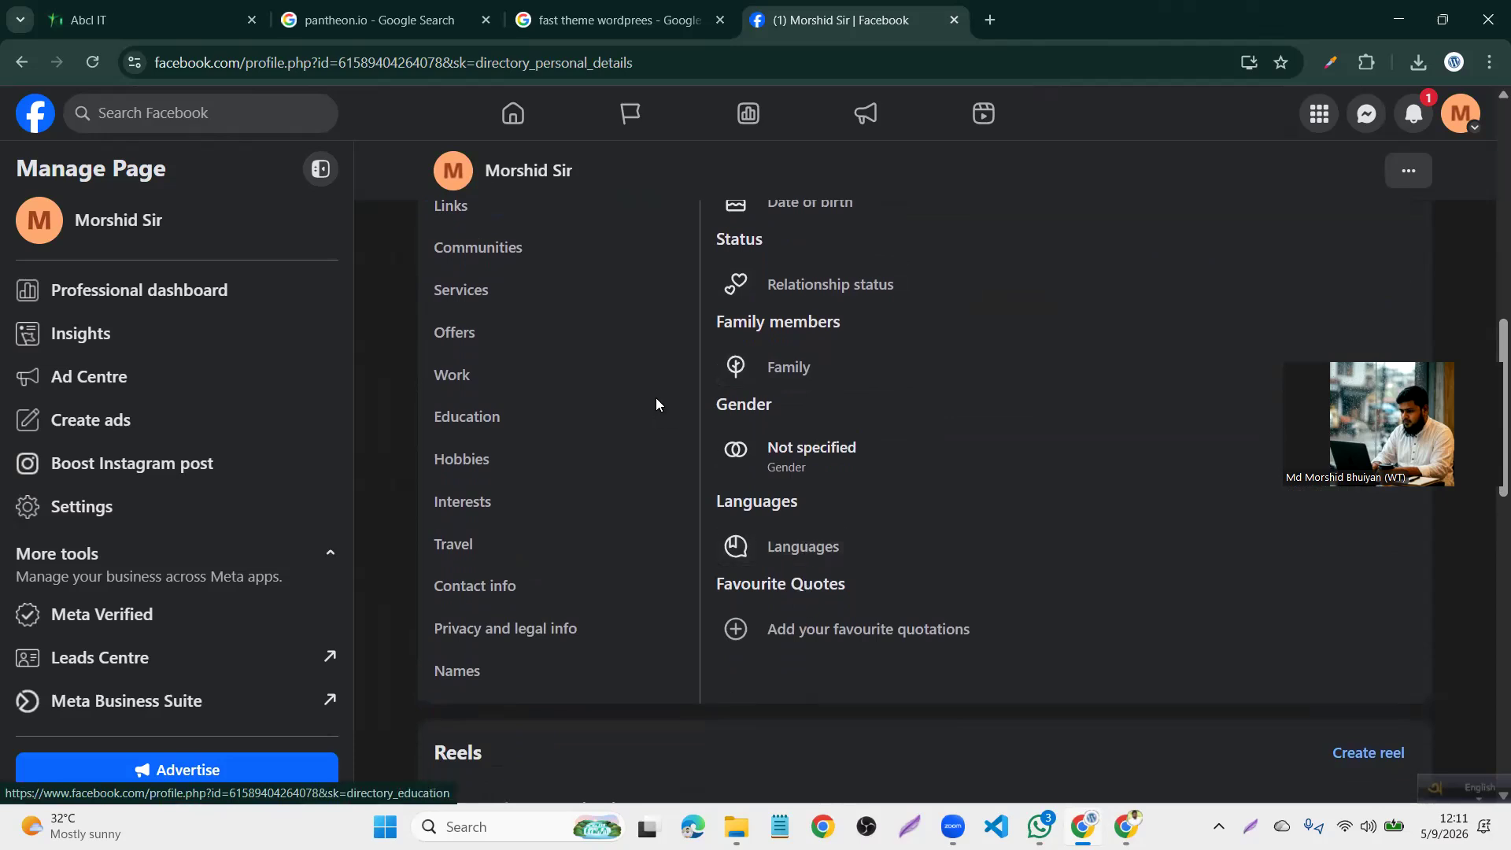
scroll(657, 404, up, 2)
Show the Details section with rating, price range, address and hours
click(567, 367)
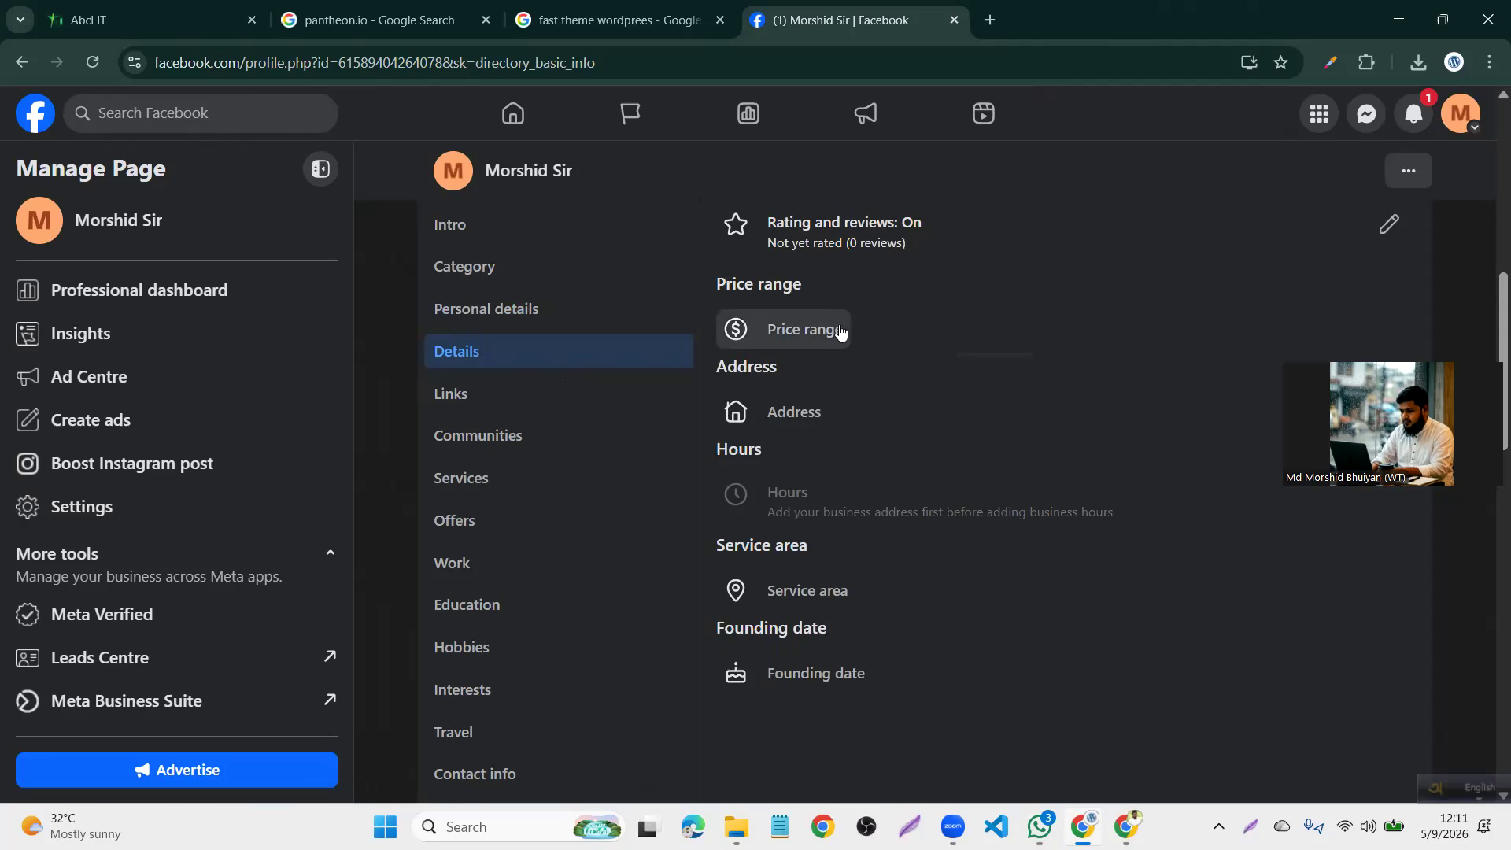
scroll(840, 331, up, 1)
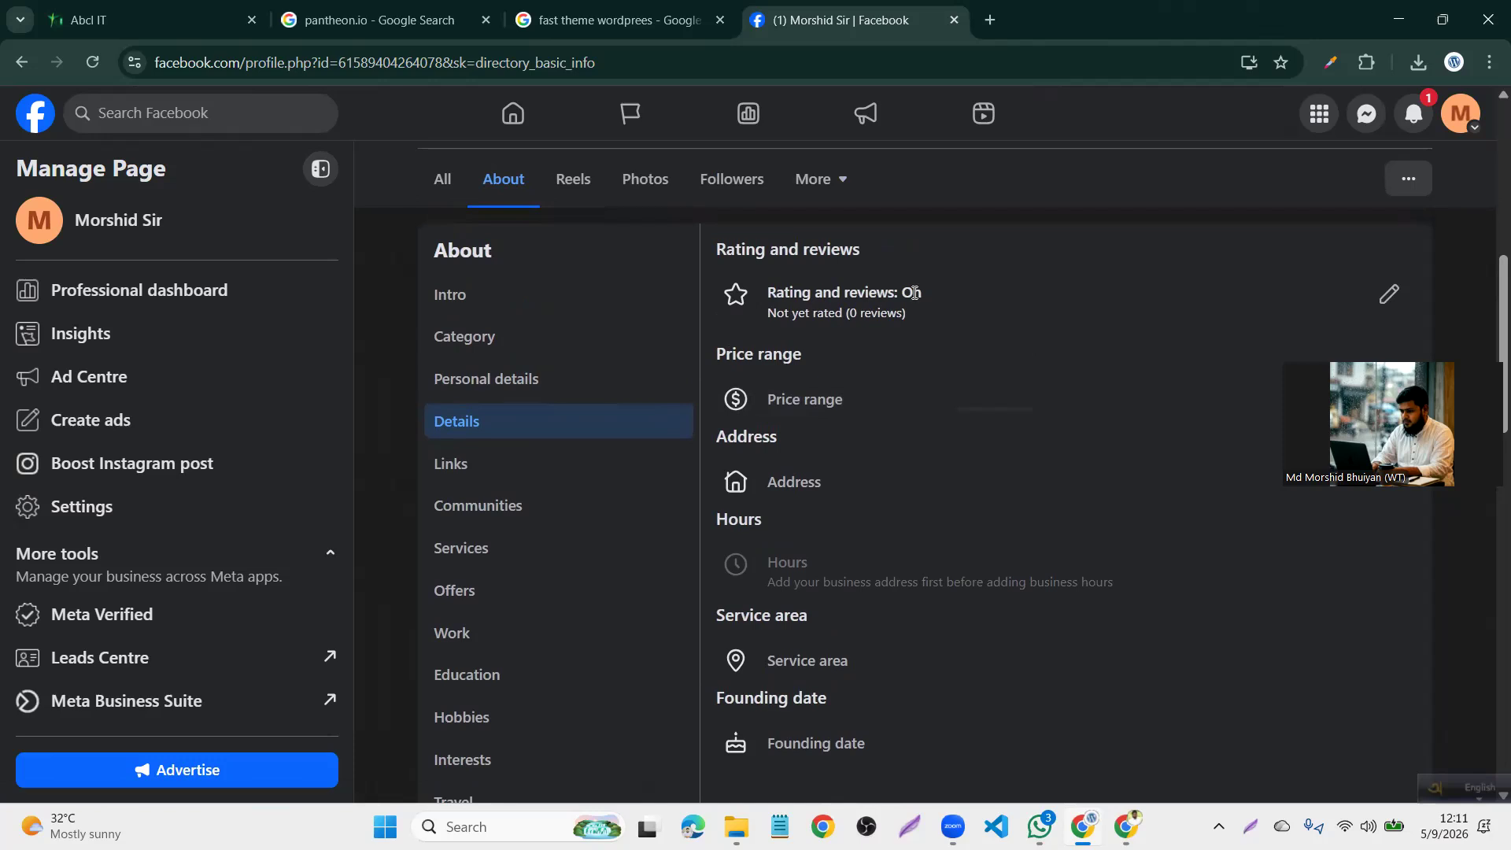
Open the price range editor and select ££ Moderate instead of Unspecified
click(816, 417)
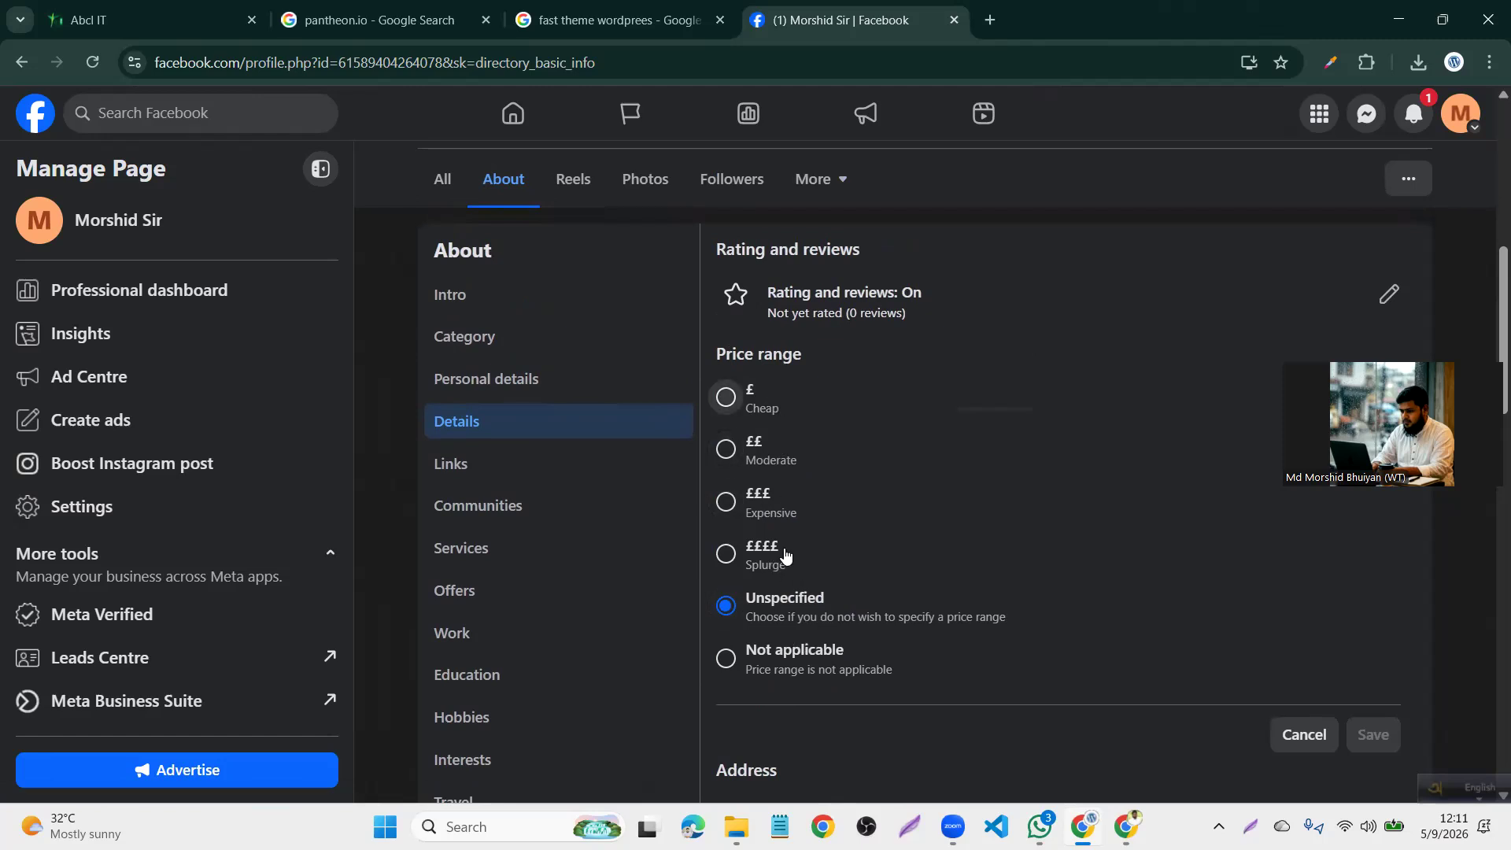
click(757, 468)
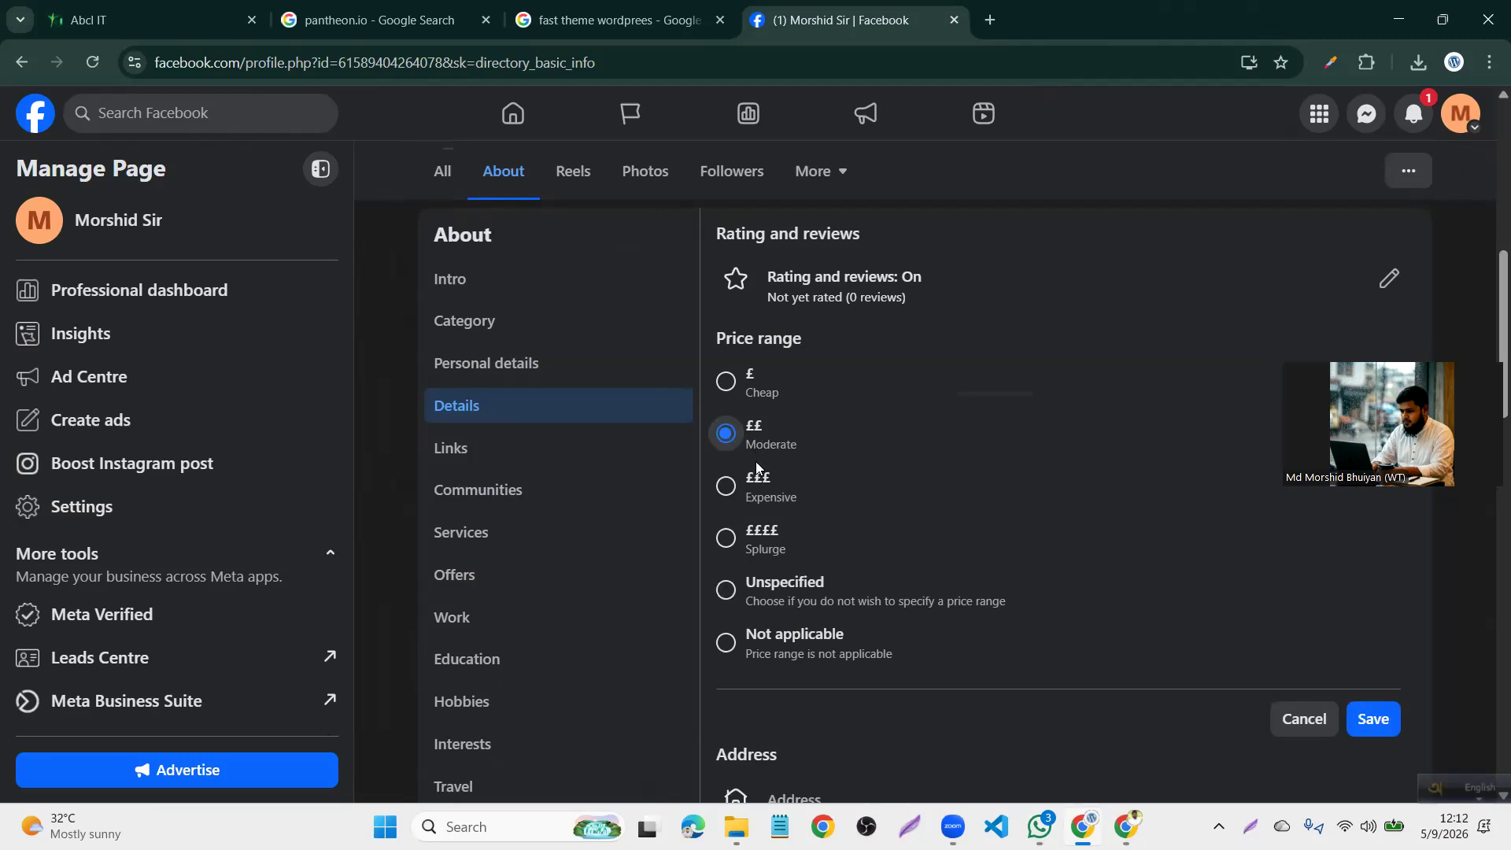
scroll(758, 465, down, 1)
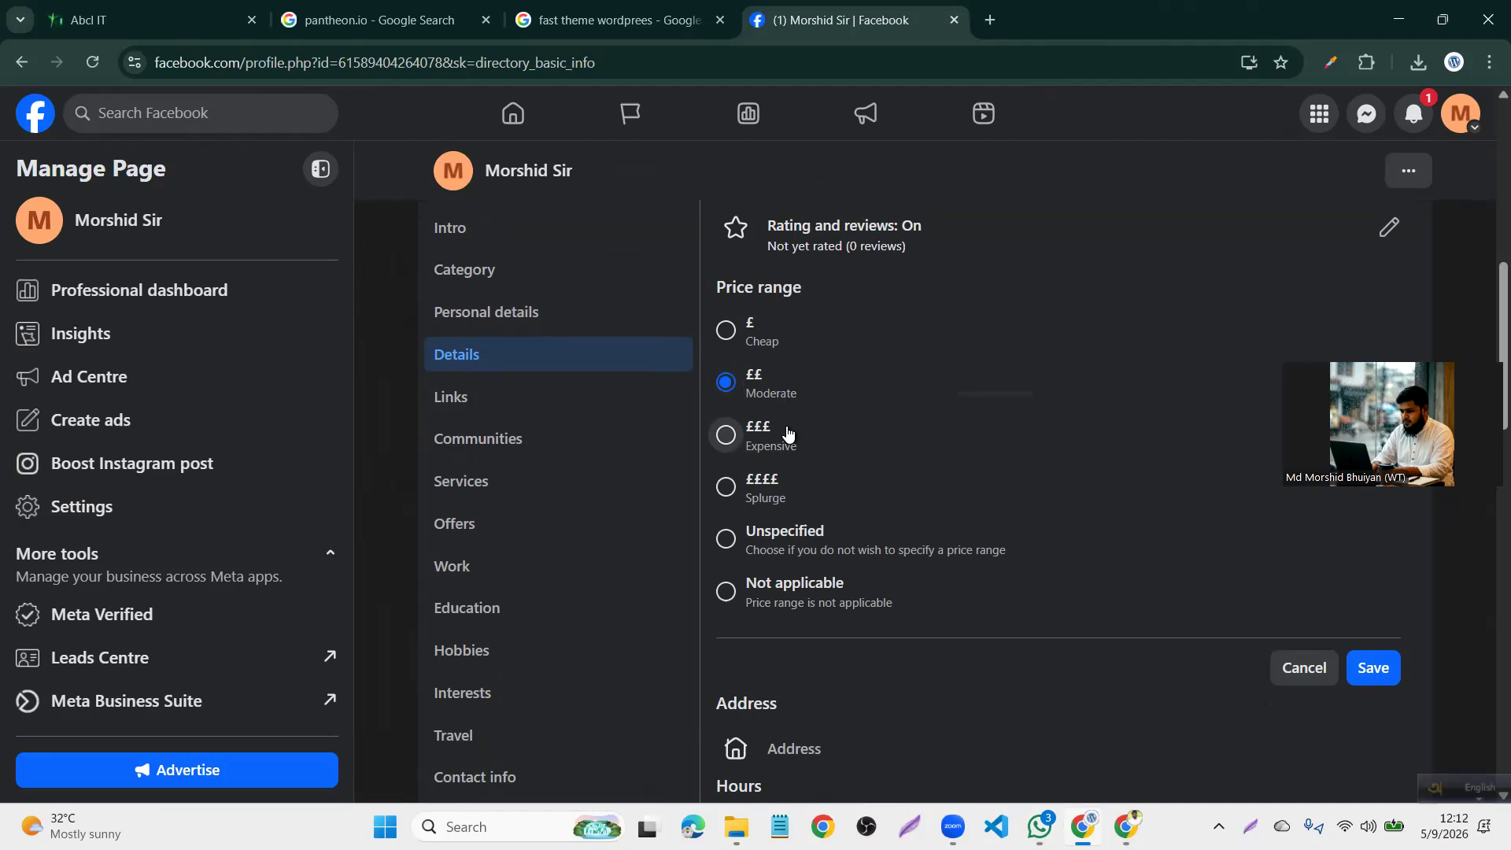
scroll(789, 435, down, 1)
scroll(789, 434, up, 1)
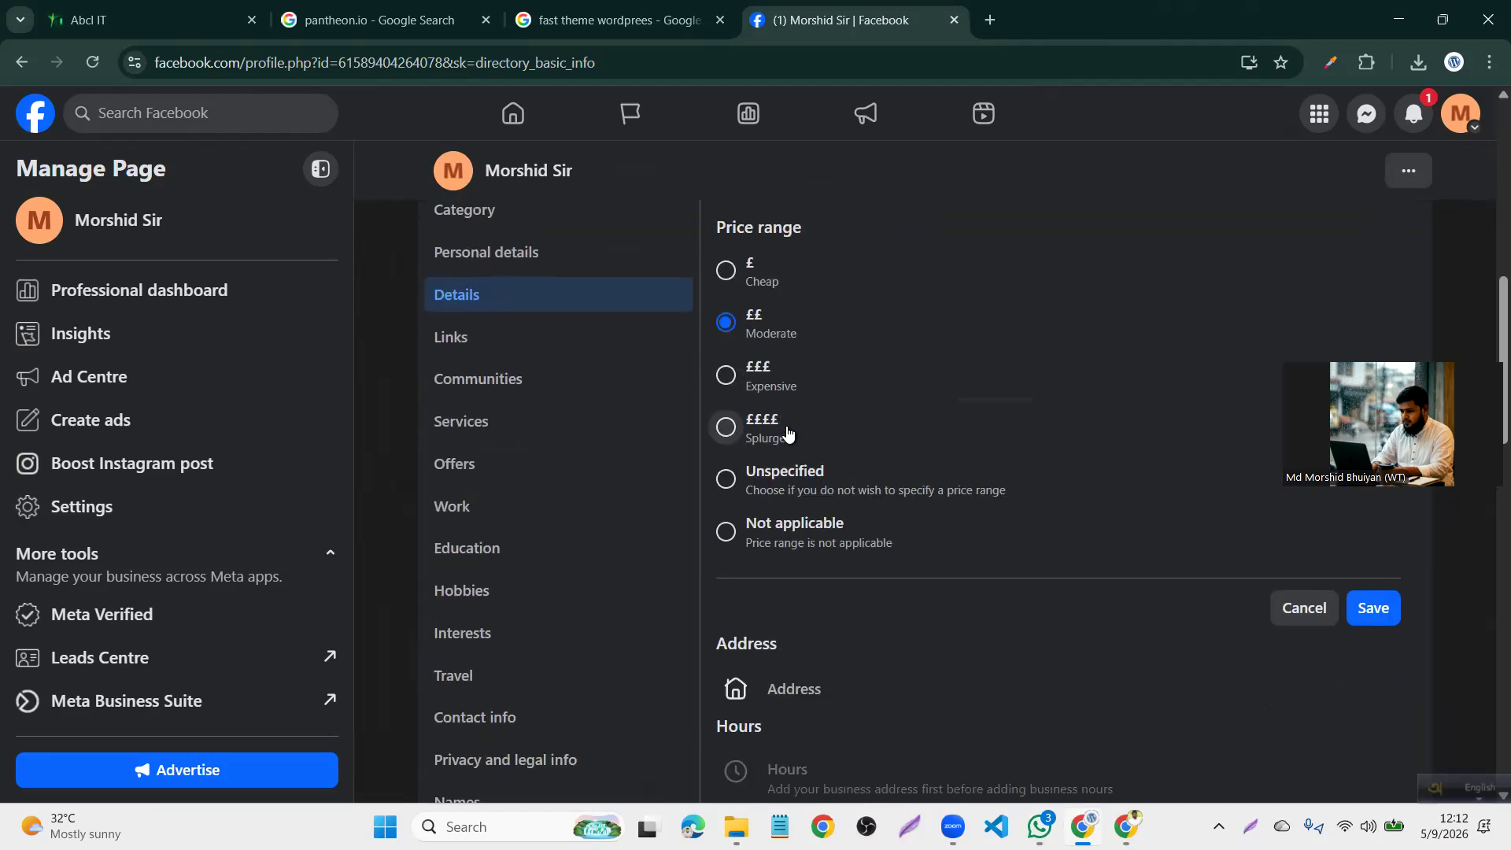
scroll(788, 434, up, 1)
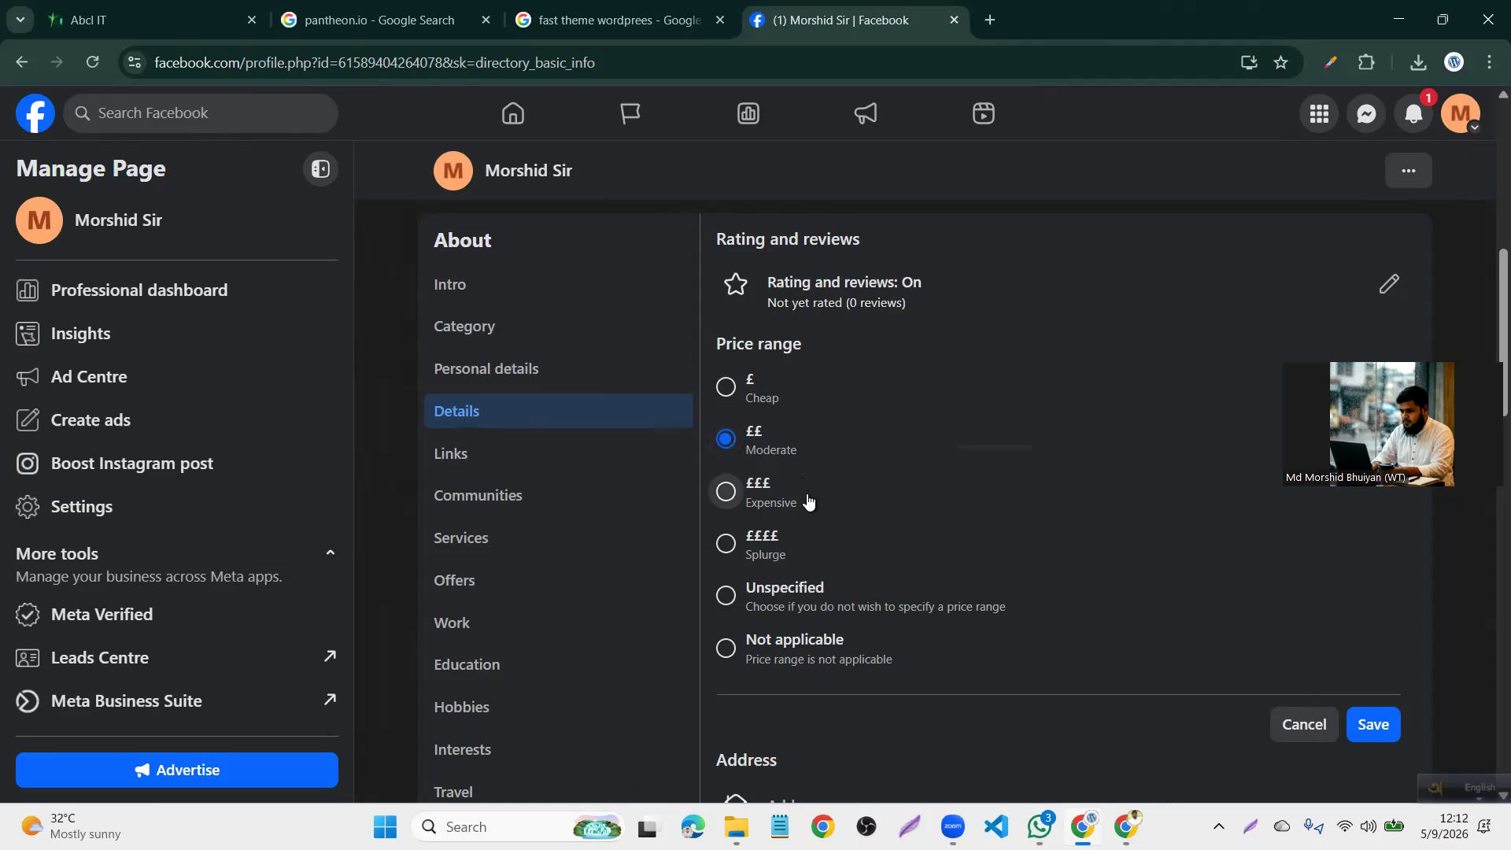
Try £ Cheap, then reselect ££ Moderate and save it as the price range
scroll(807, 500, down, 1)
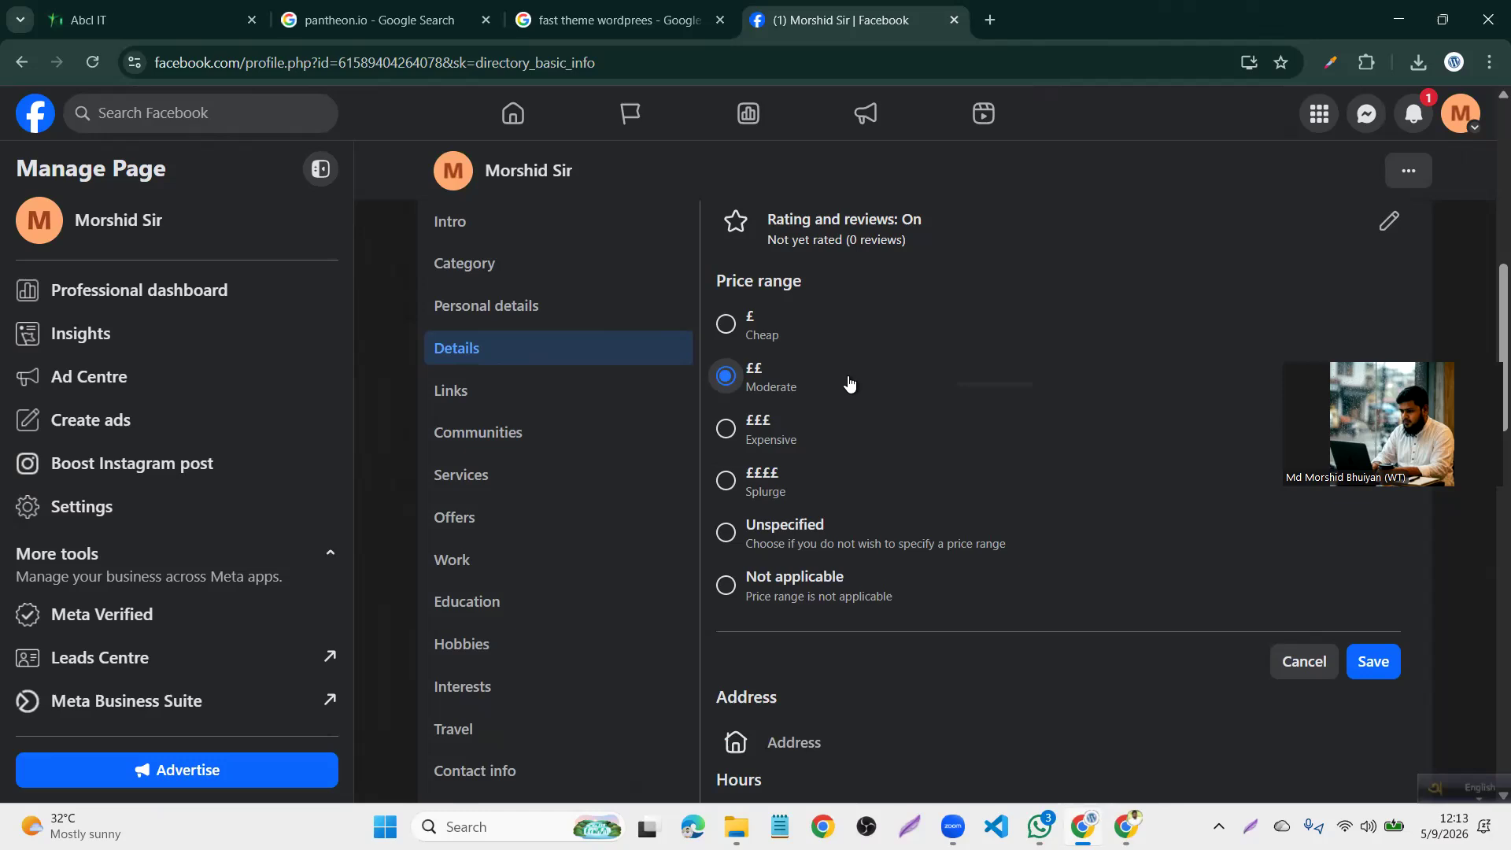
click(812, 343)
click(834, 391)
click(1367, 664)
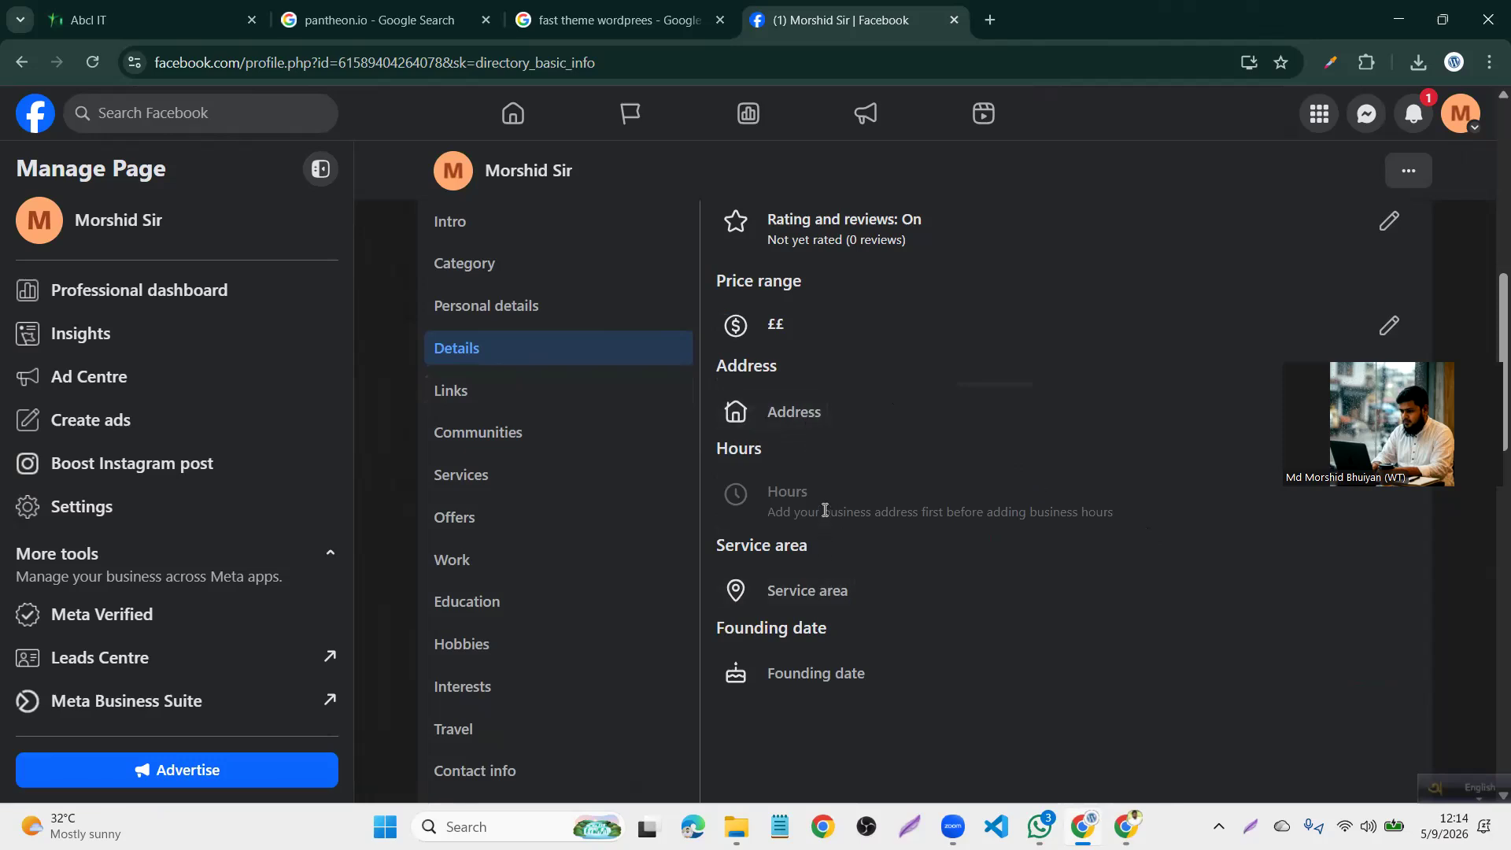
scroll(825, 510, down, 2)
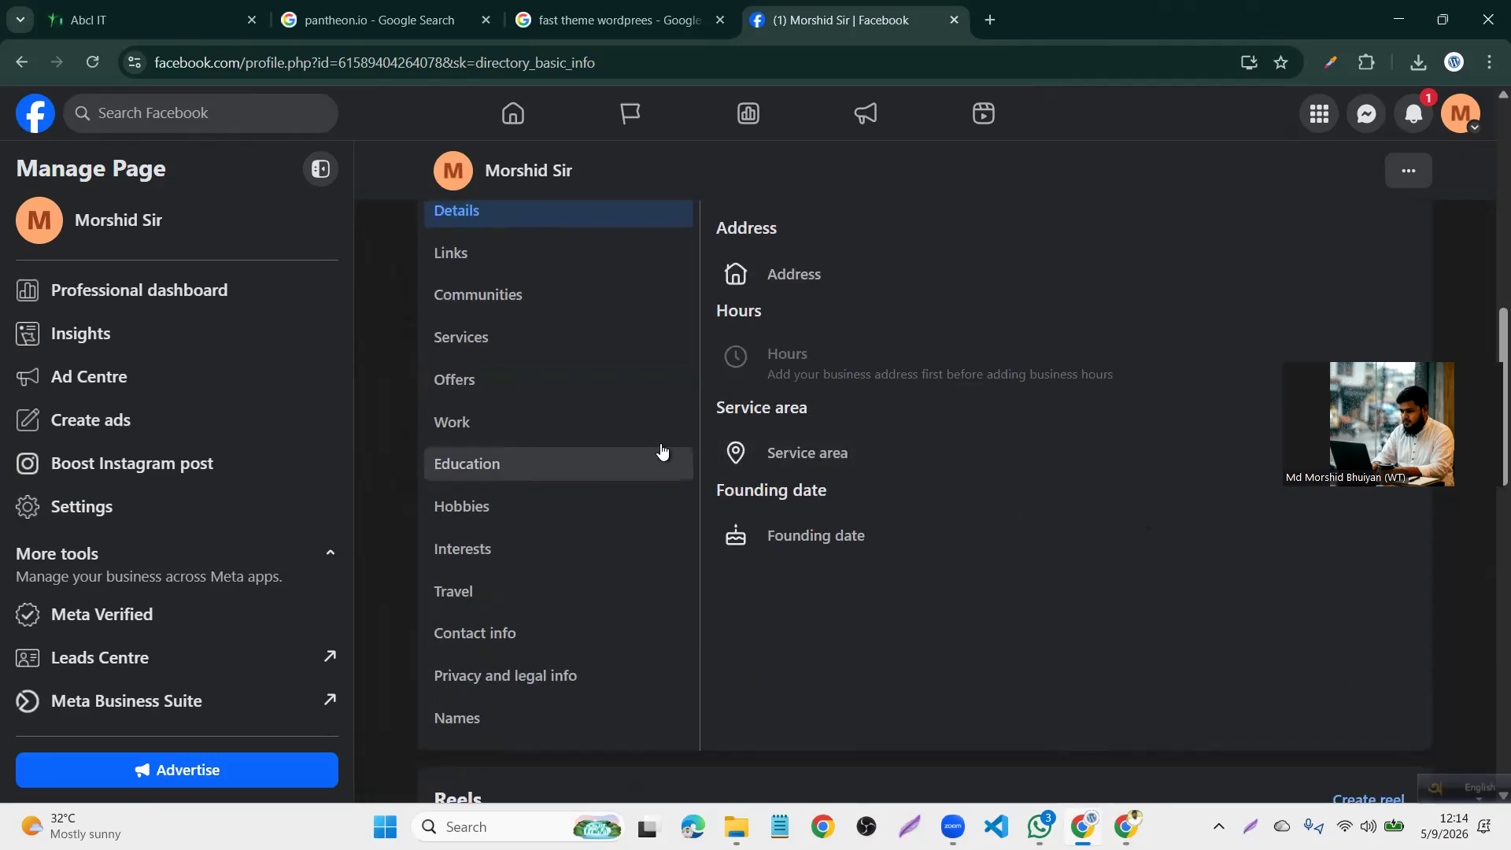
Confirm the morshidsir.com website under Links, then show the Services section
click(507, 266)
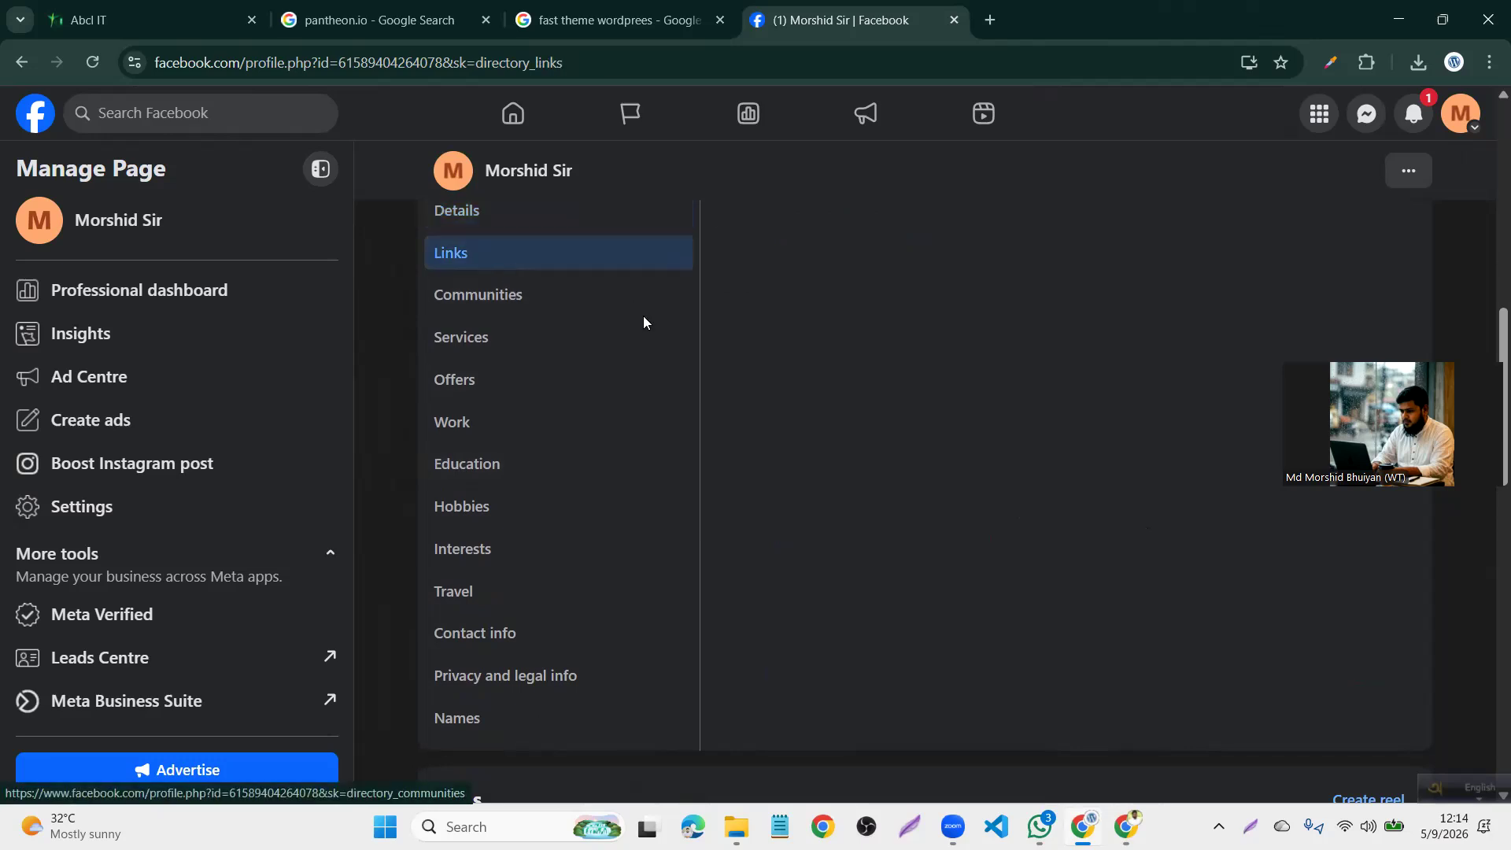
scroll(643, 315, up, 3)
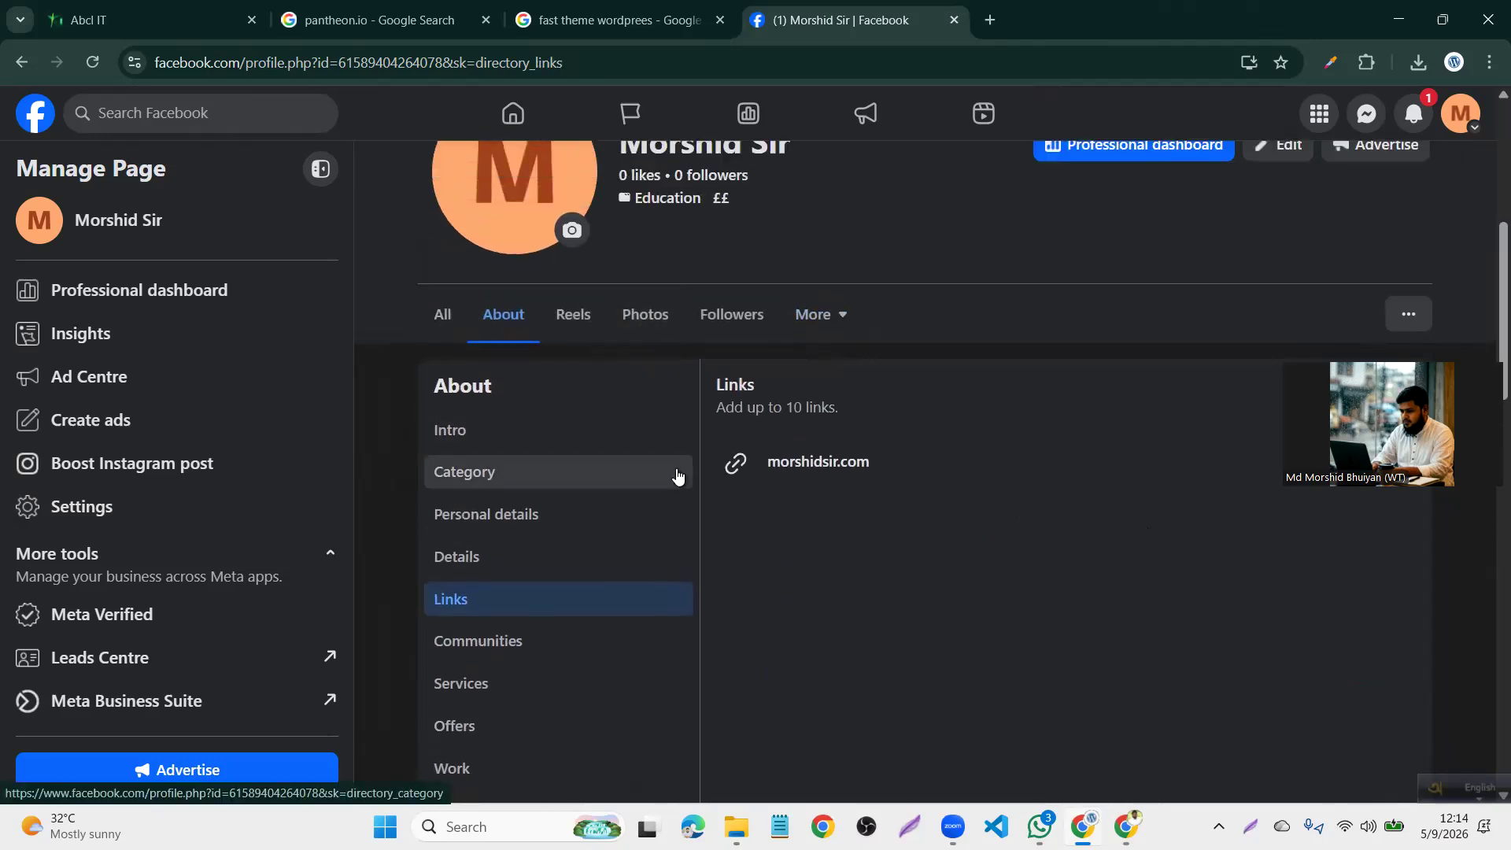
scroll(675, 533, down, 2)
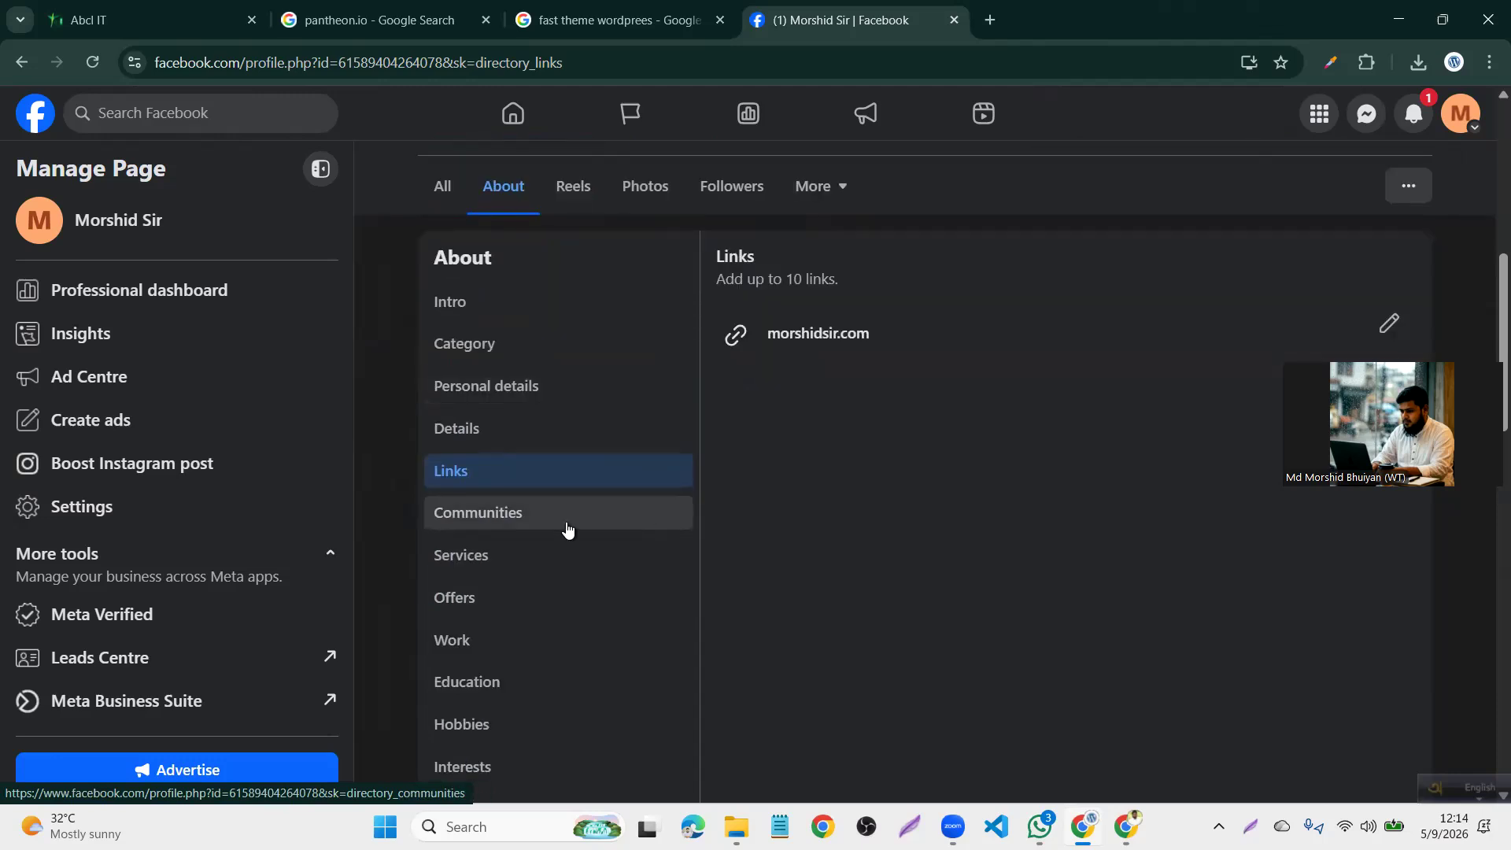
click(549, 561)
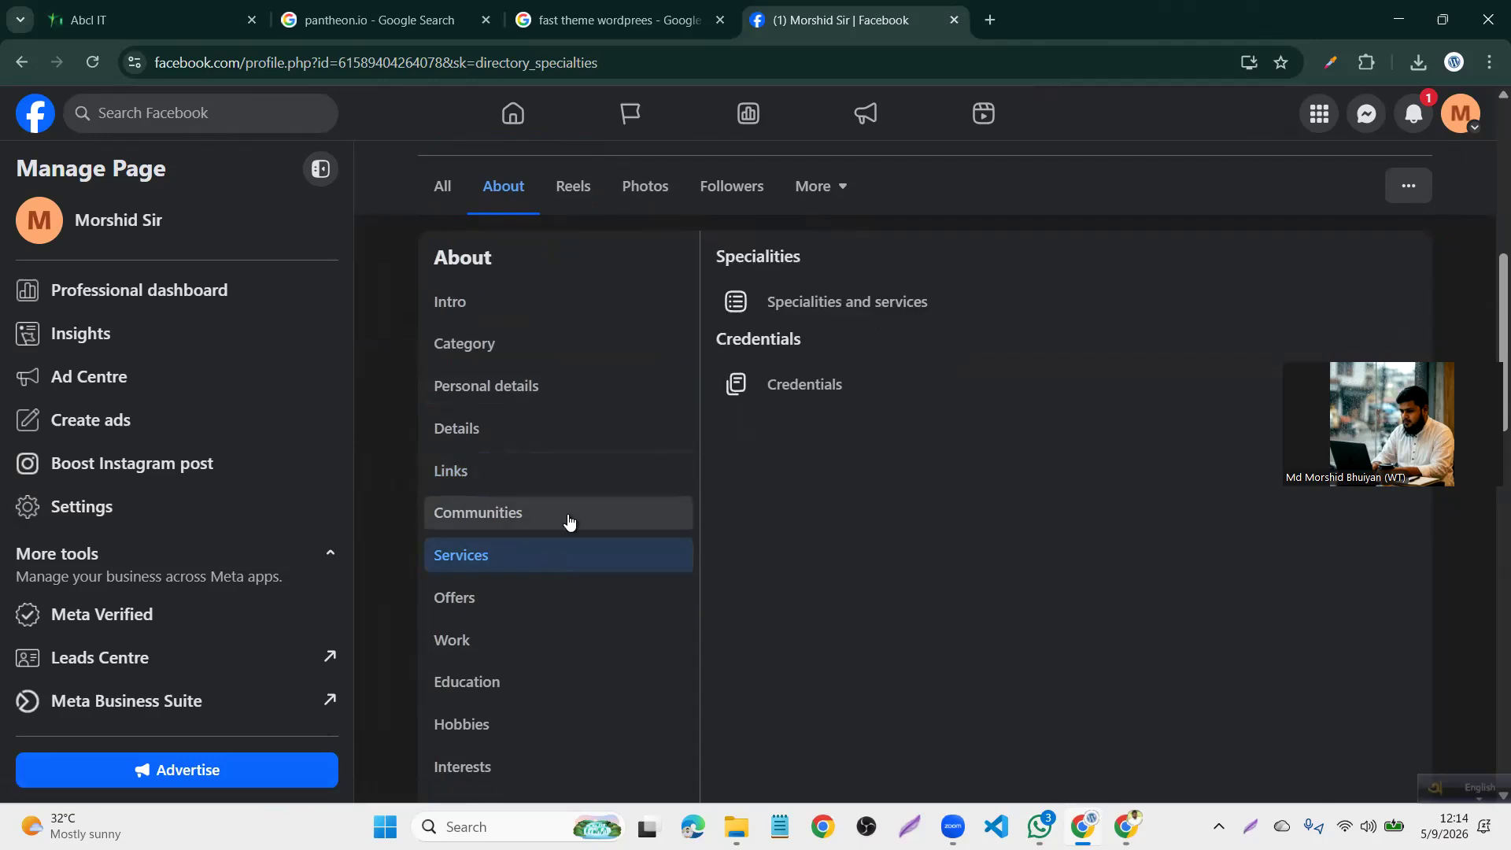
scroll(567, 524, down, 1)
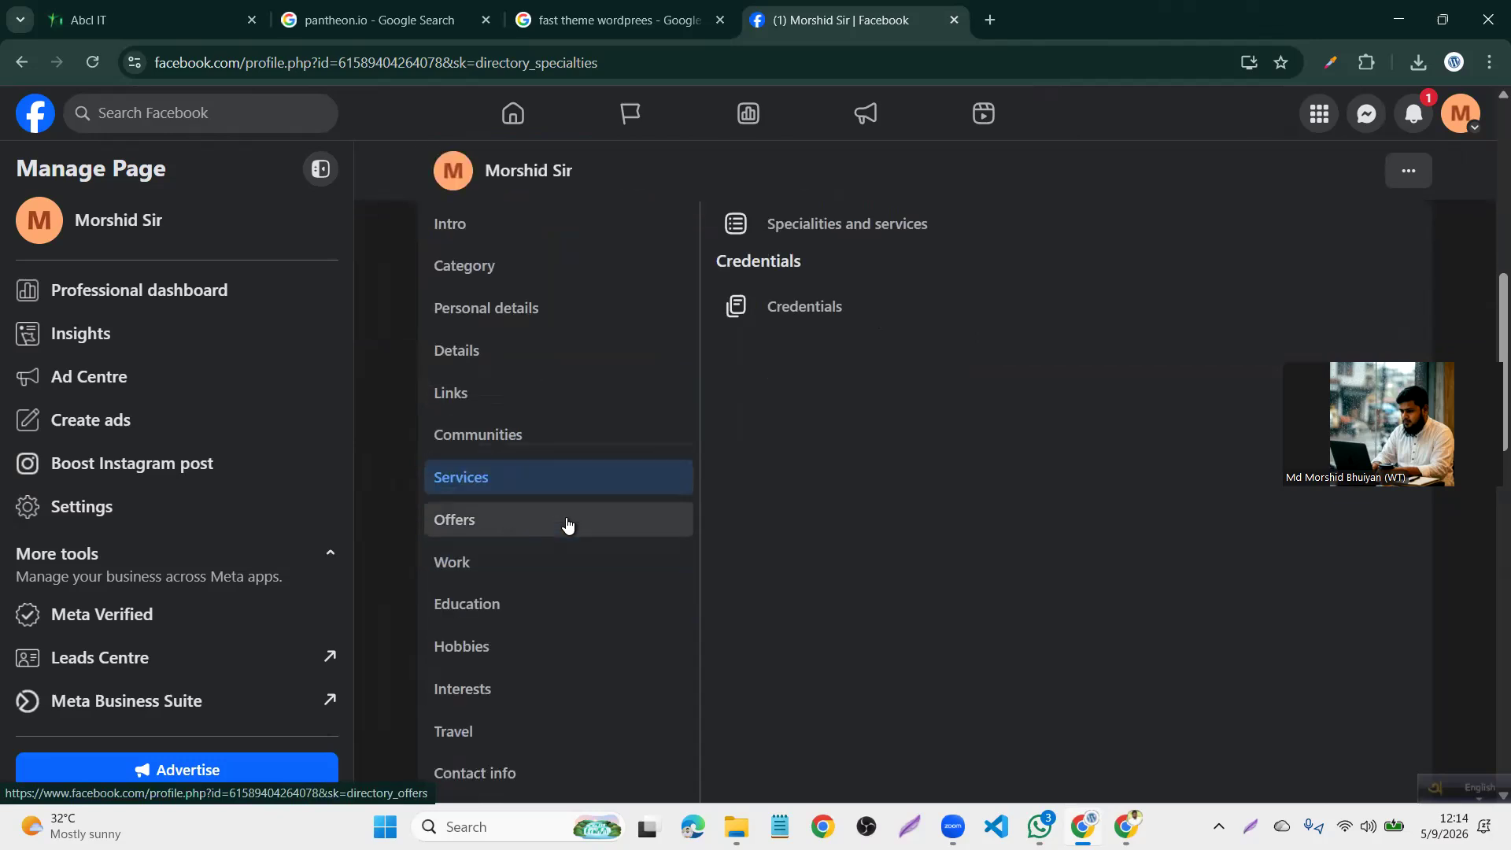
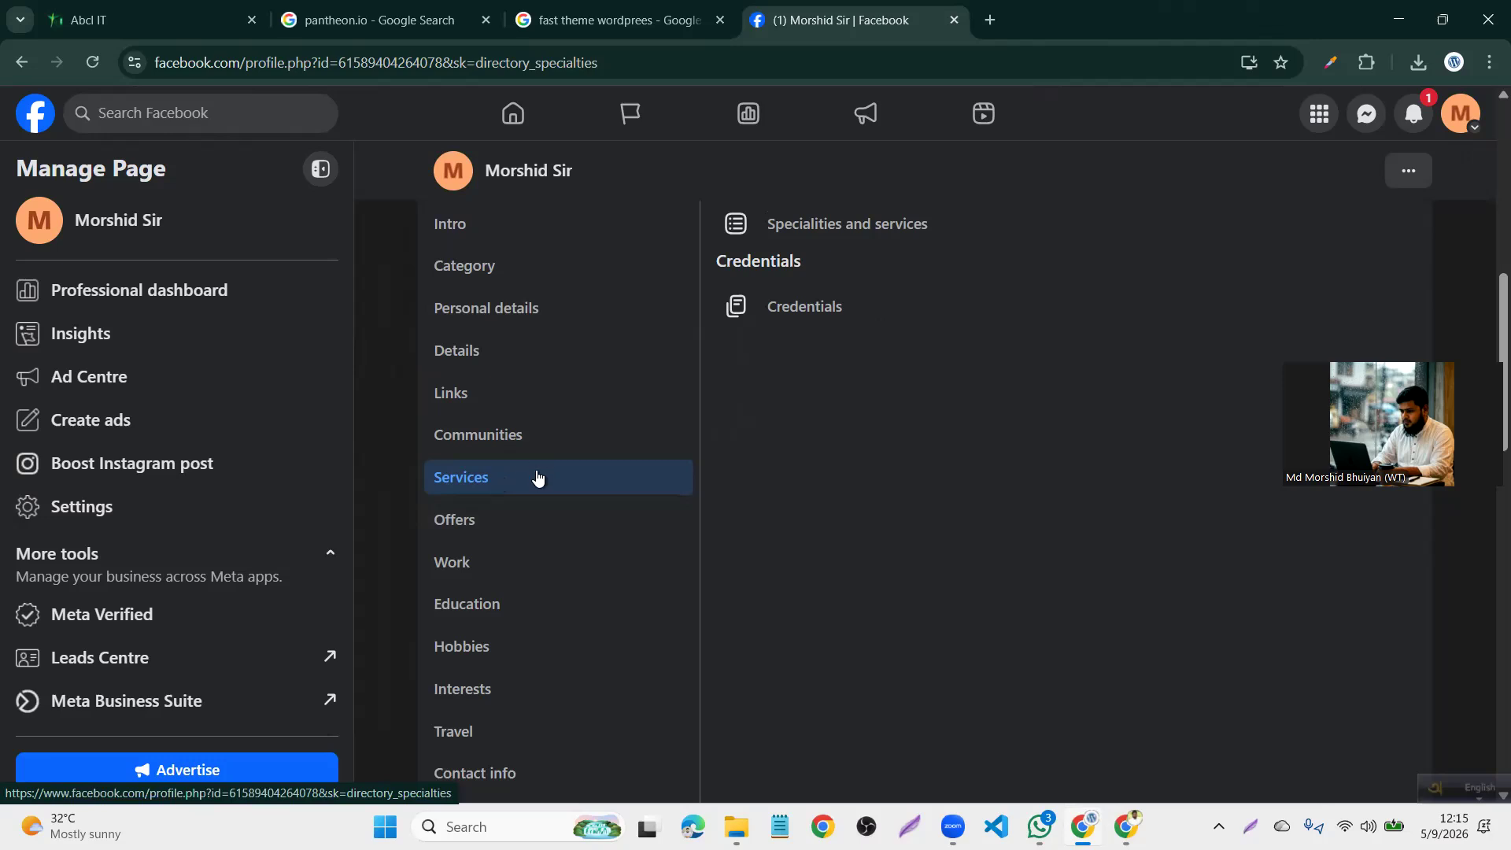
Switch the About tab to Contact info, listing social media, phone, email, WhatsApp and media kit
scroll(536, 477, down, 1)
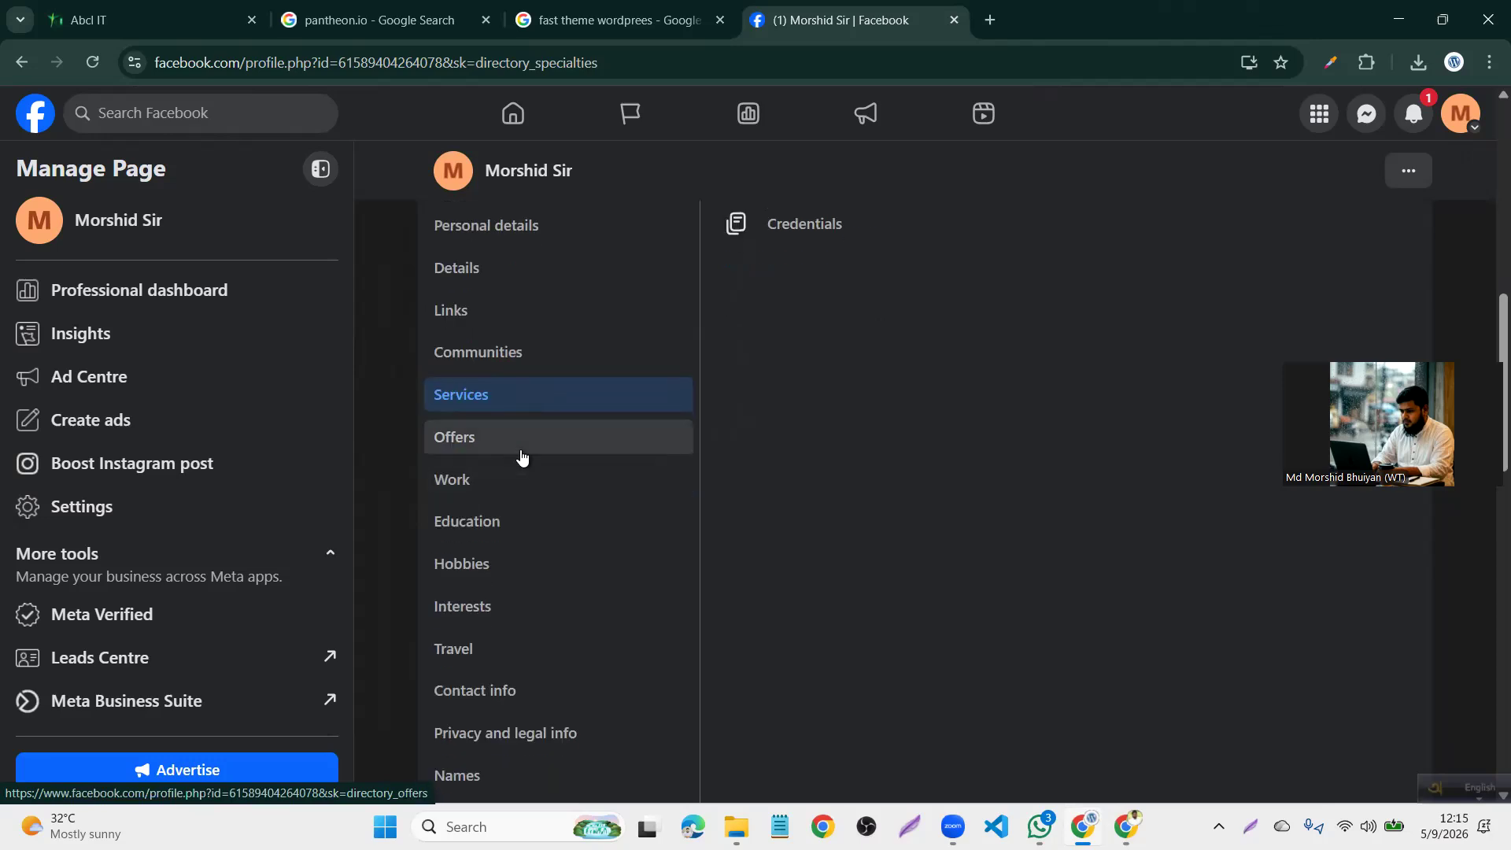
scroll(534, 543, down, 2)
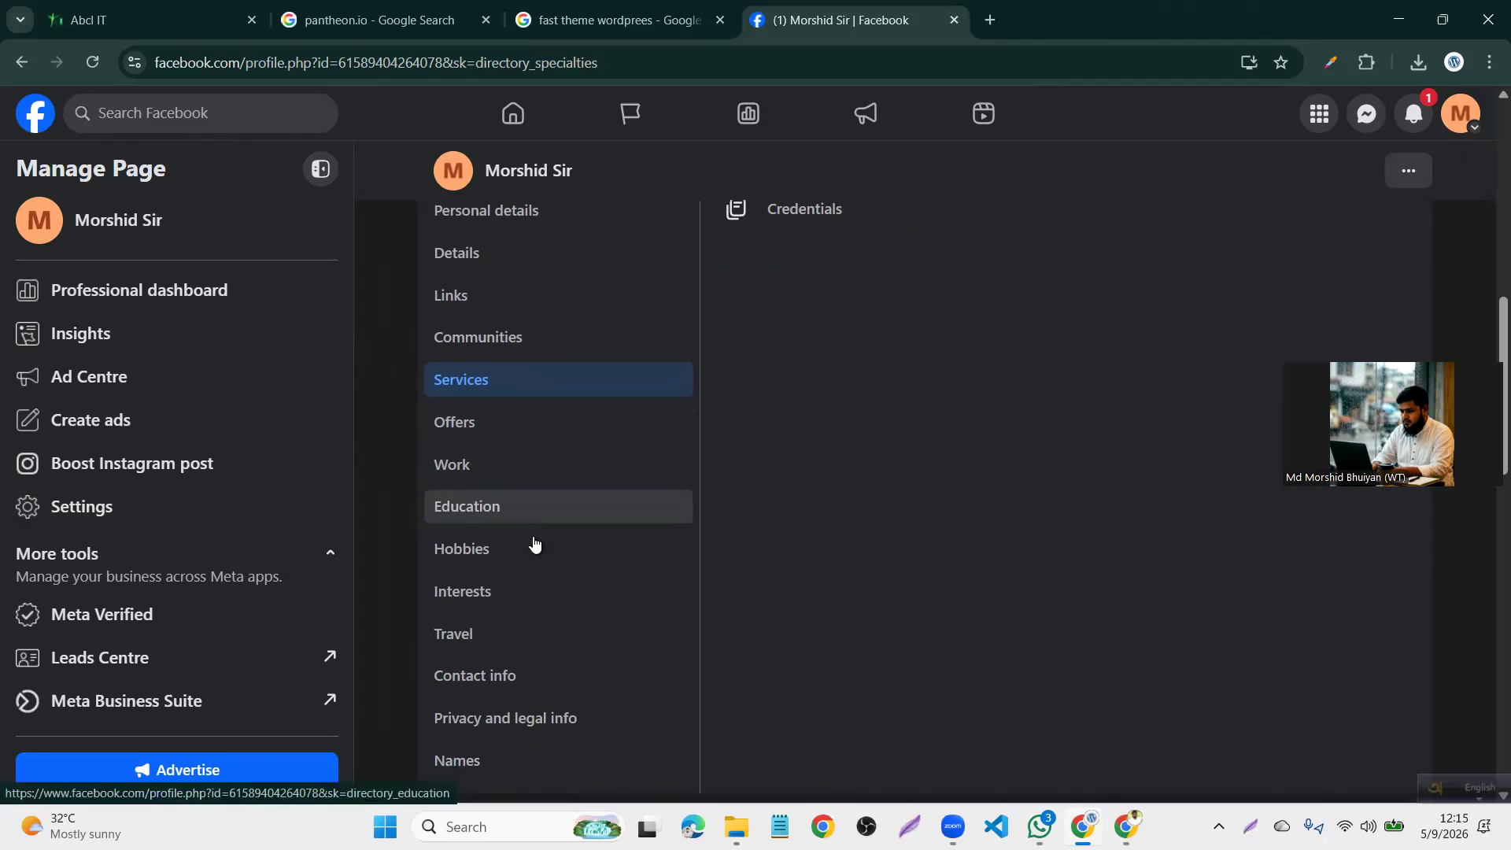
scroll(534, 543, down, 1)
click(523, 466)
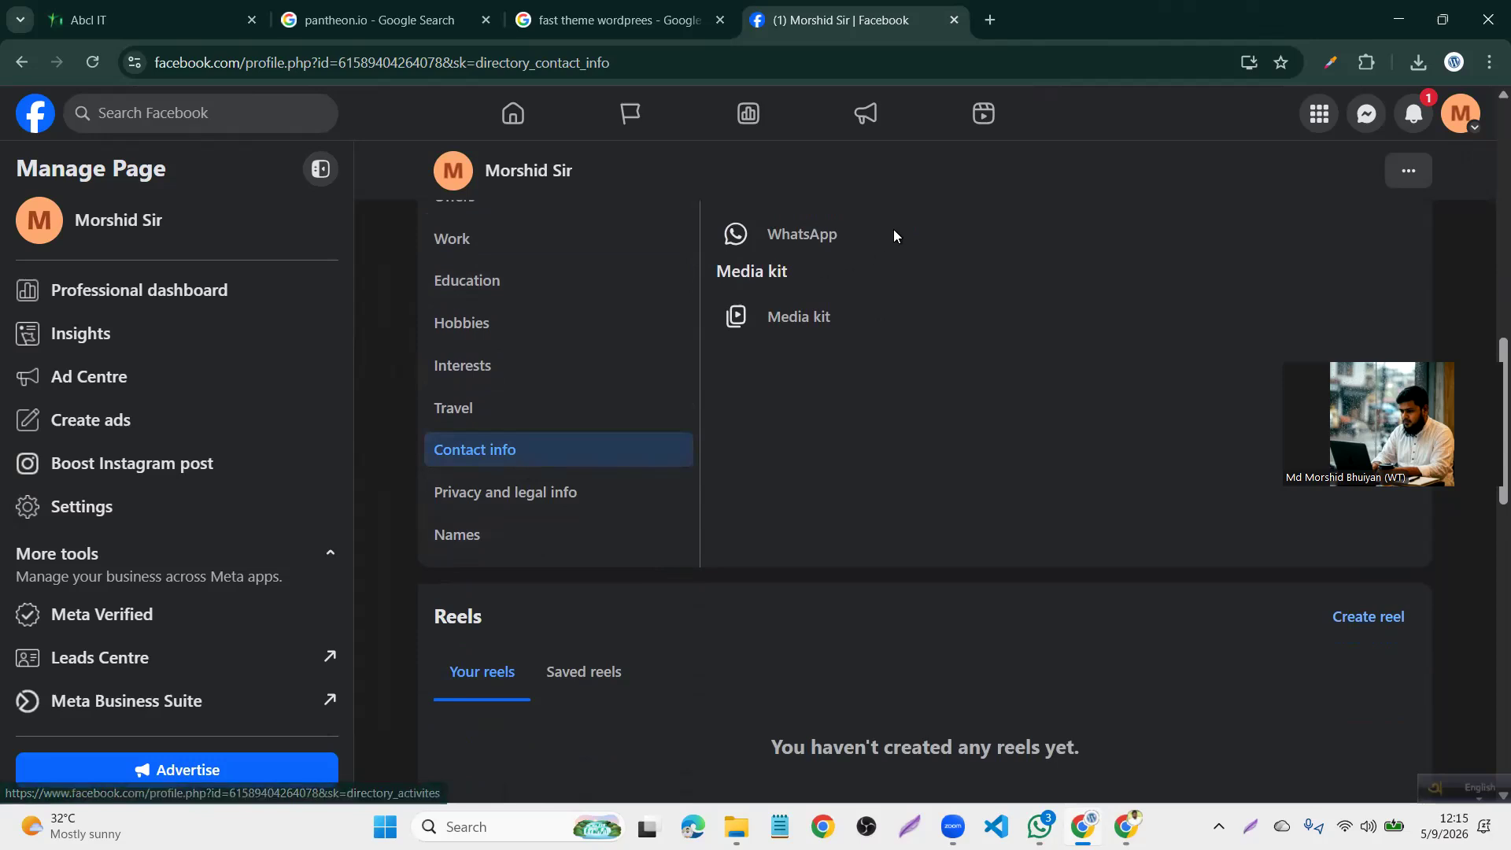
scroll(818, 236, up, 1)
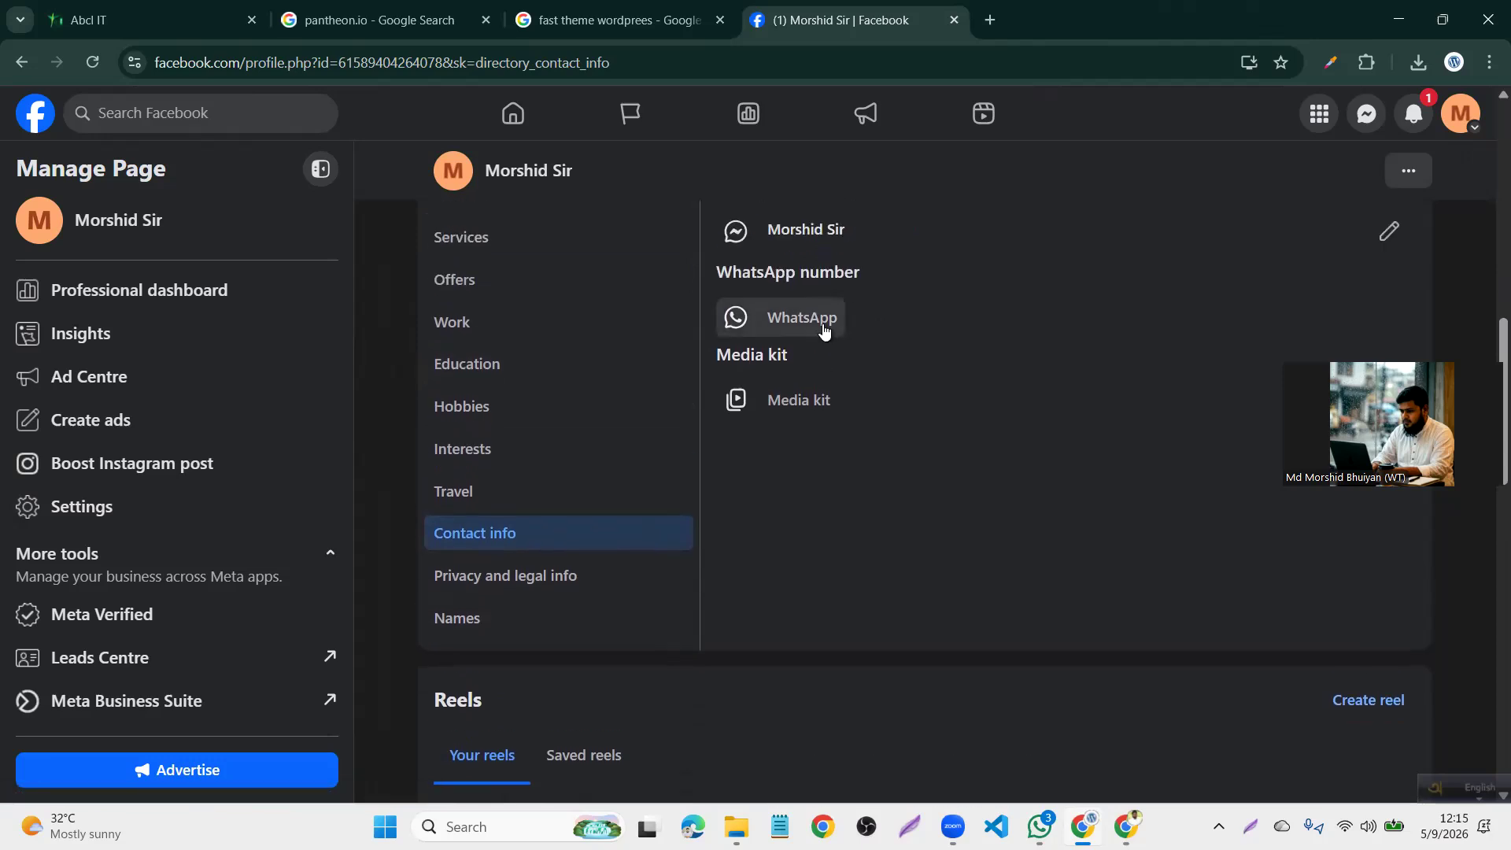
scroll(823, 329, up, 2)
scroll(833, 376, up, 3)
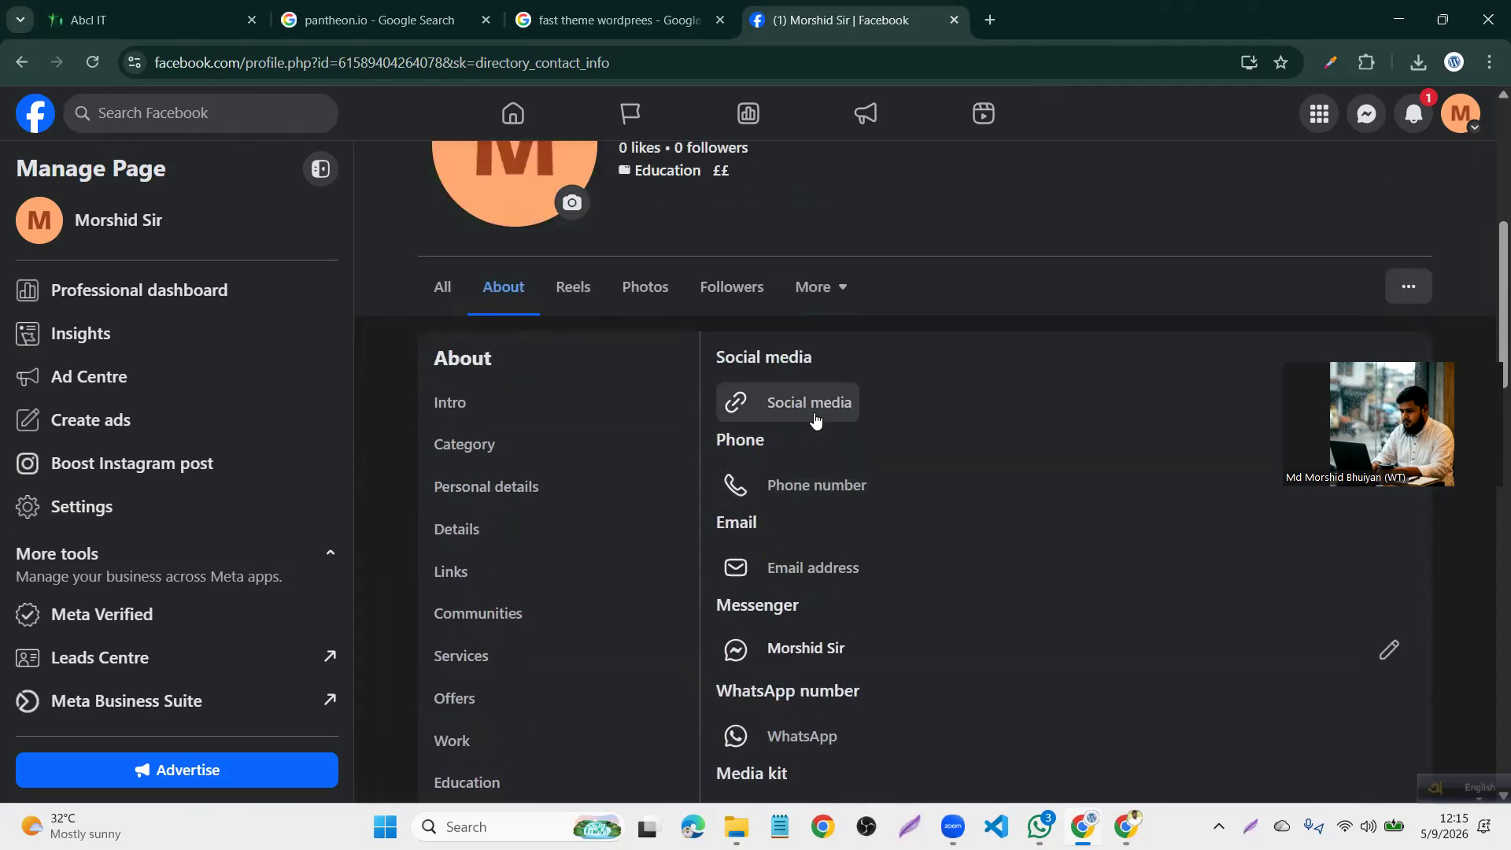
Start a new social media link and browse the platform list, keeping Instagram selected
click(815, 417)
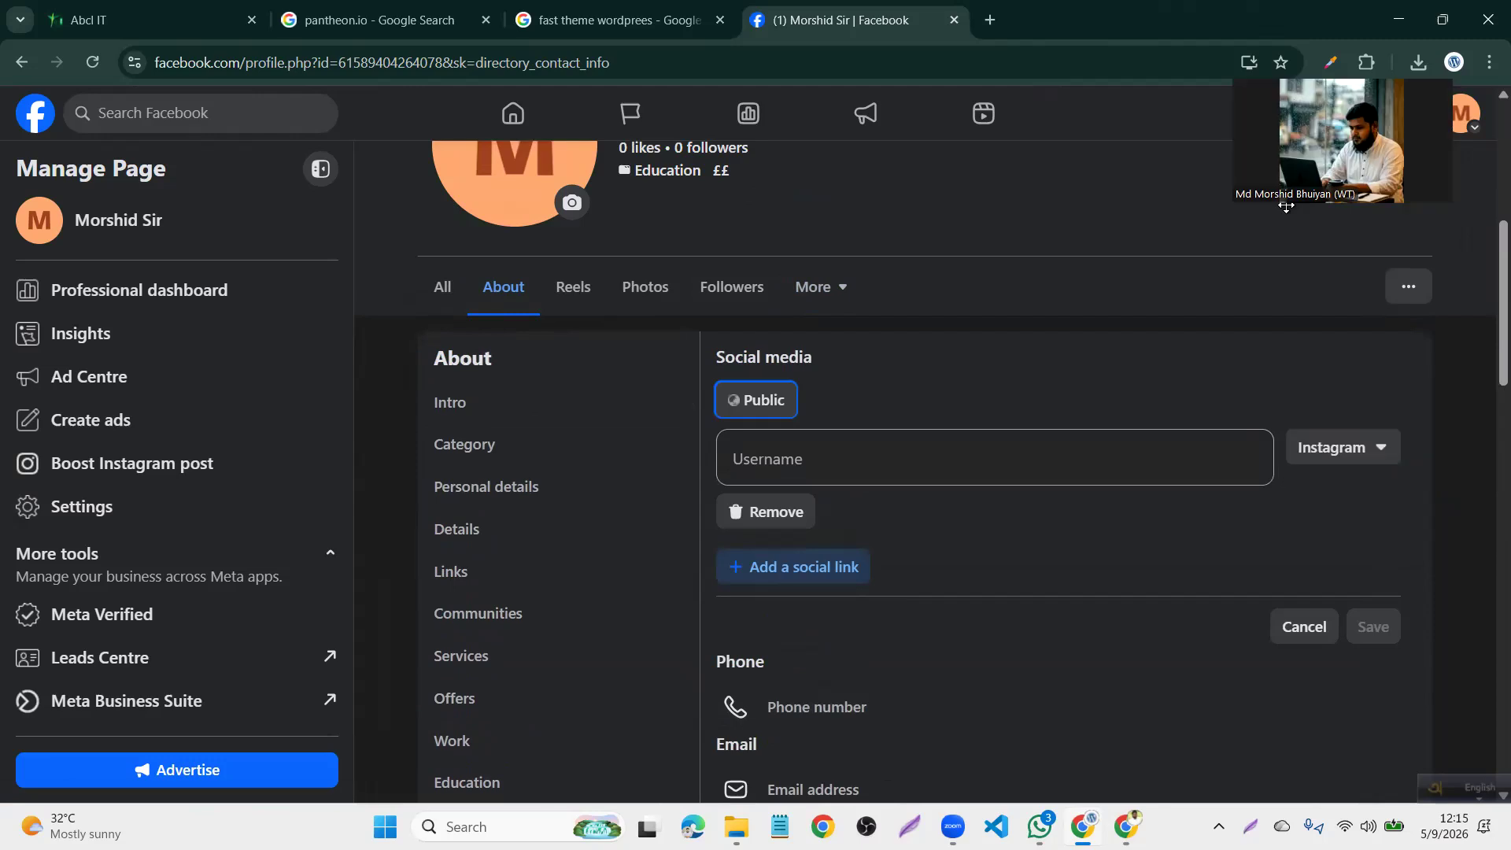
click(1379, 455)
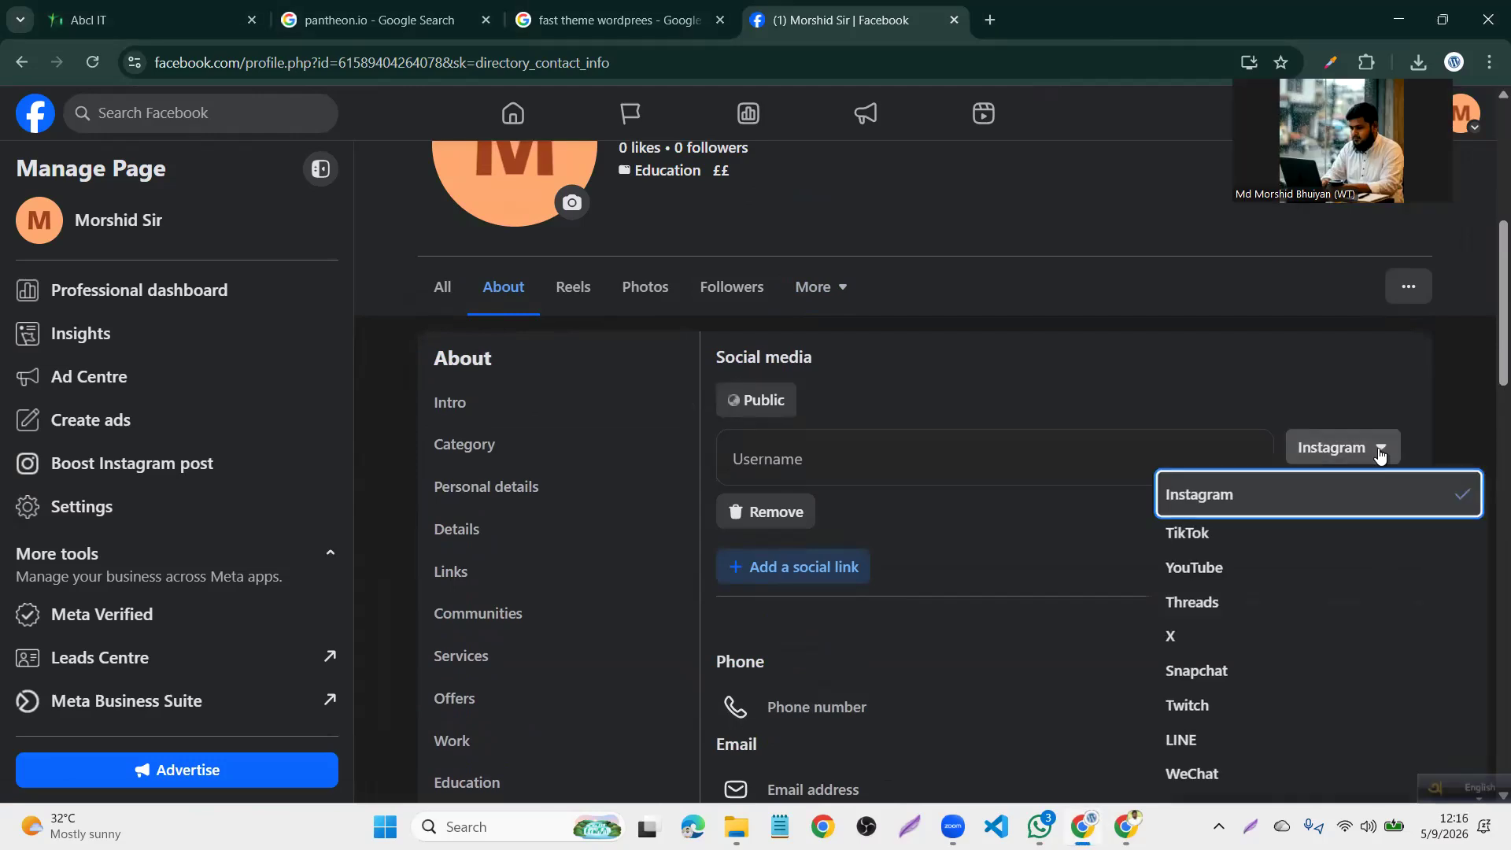
scroll(1237, 658, down, 4)
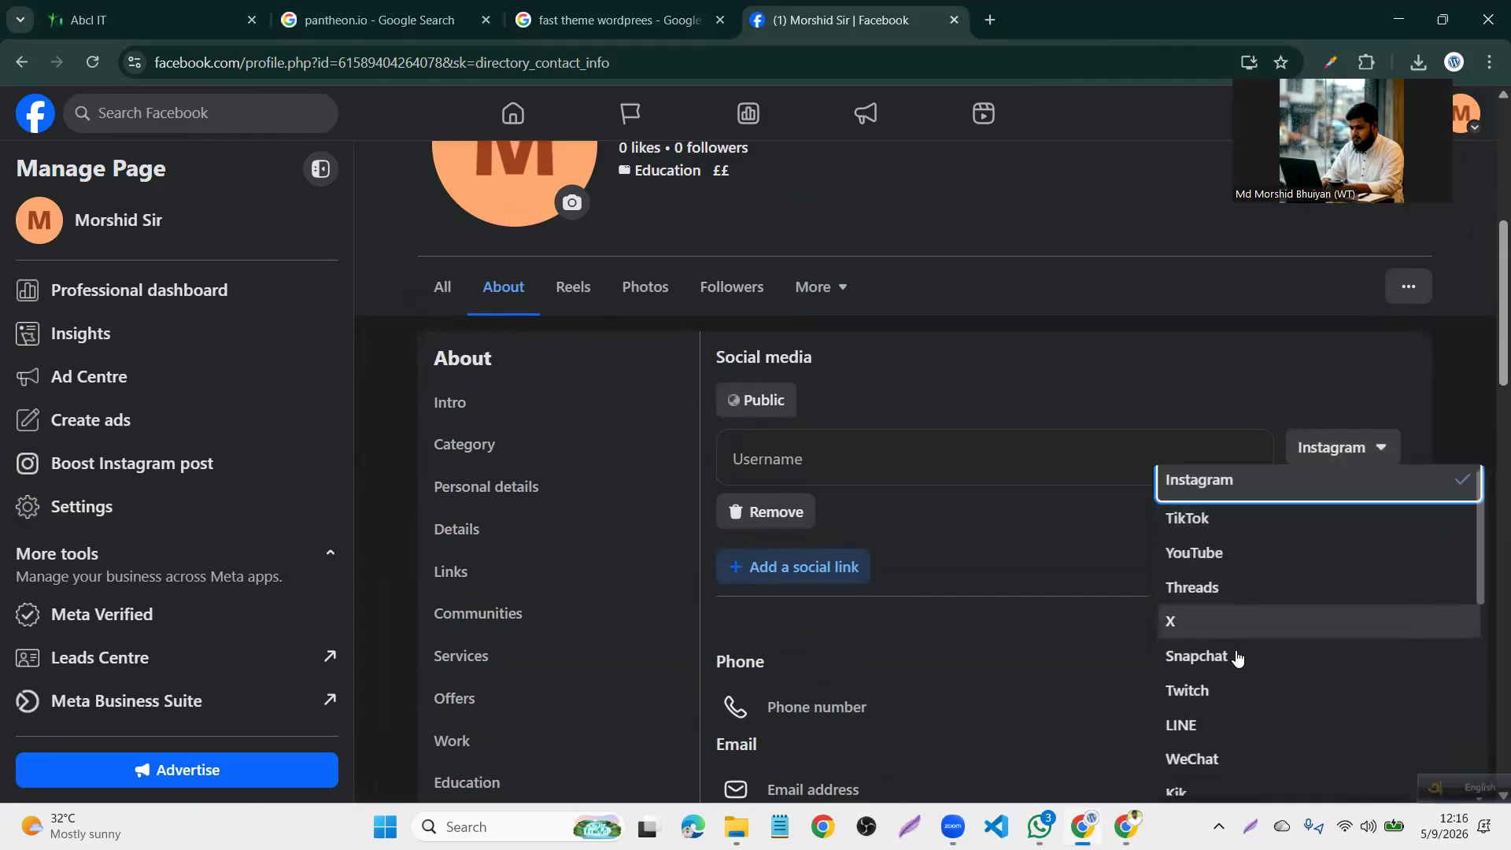
scroll(1237, 659, down, 3)
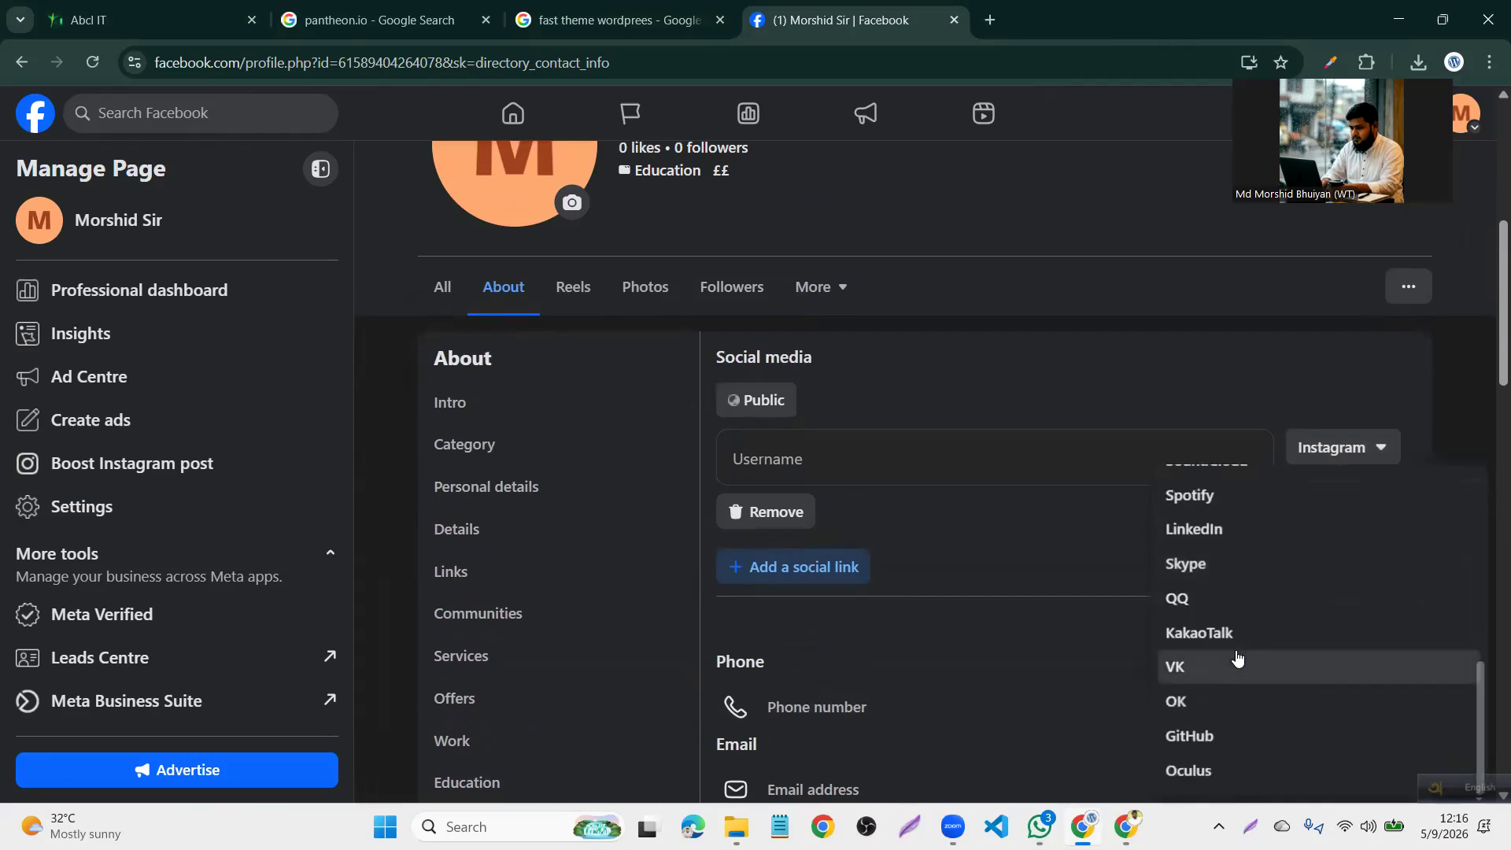
click(1022, 665)
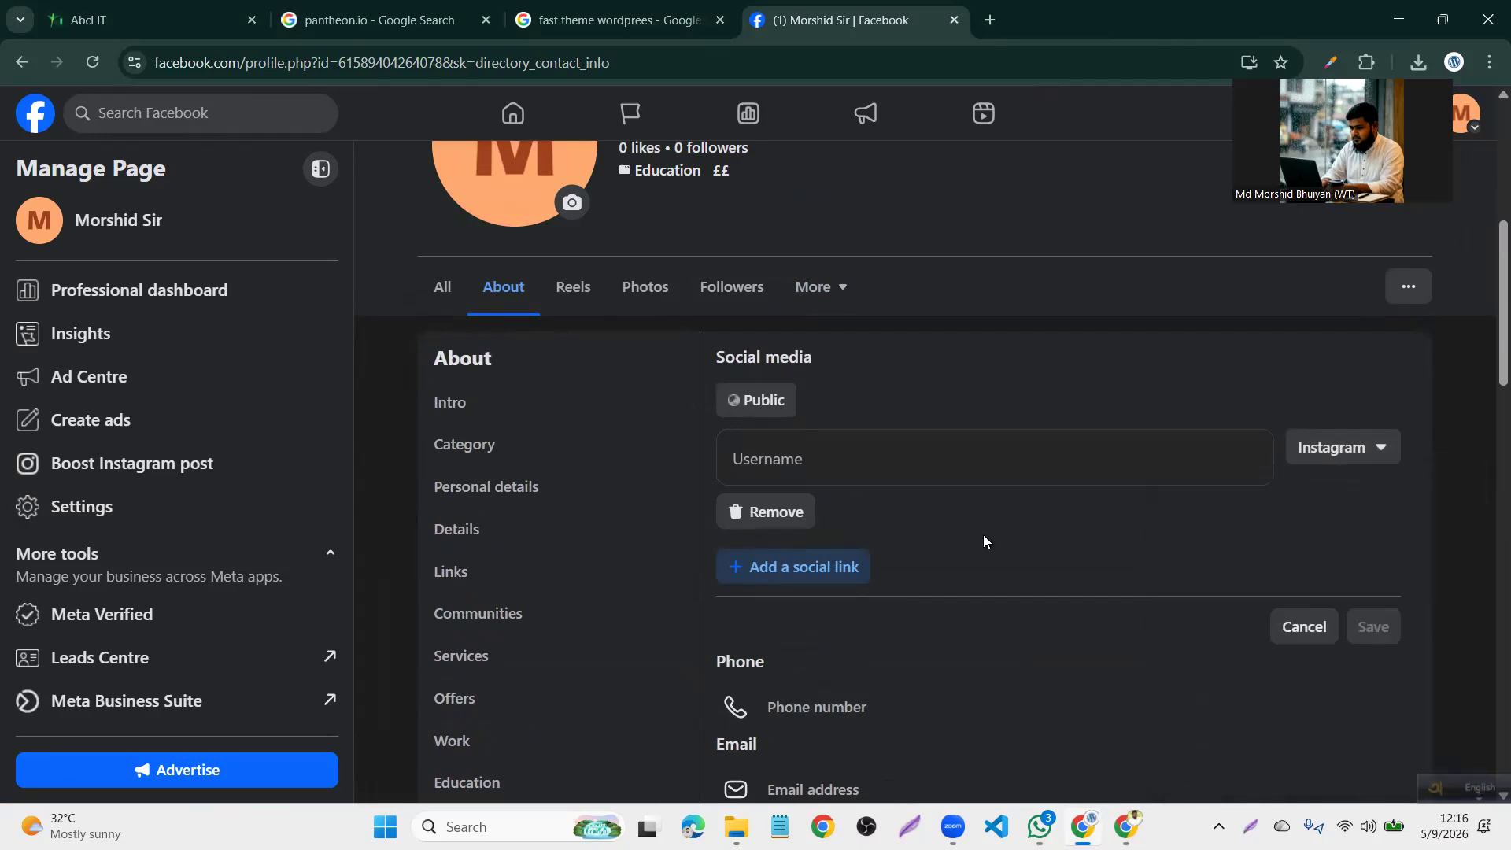
scroll(984, 541, down, 3)
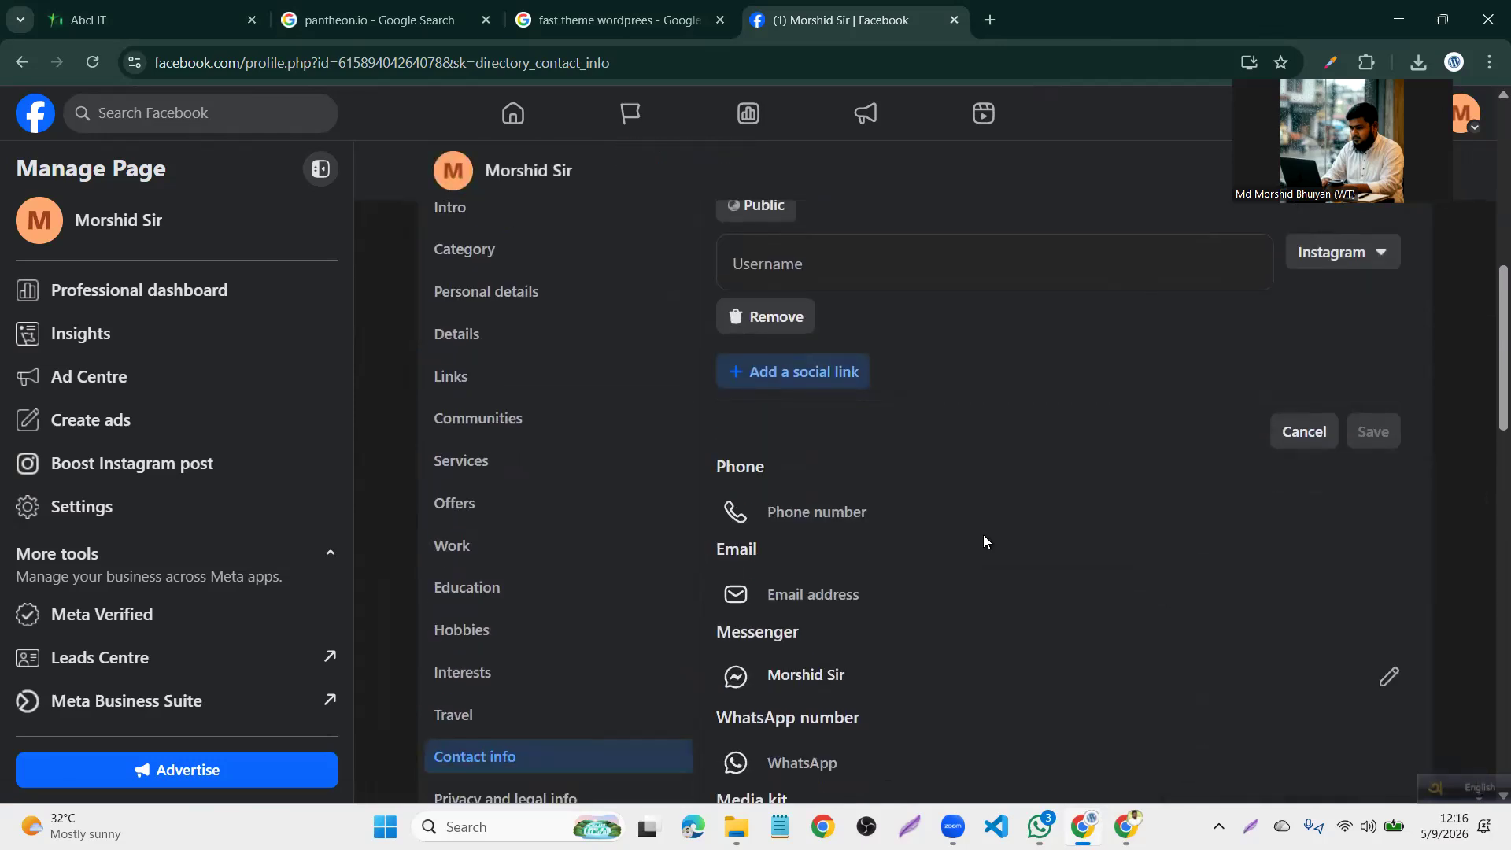
scroll(984, 541, down, 1)
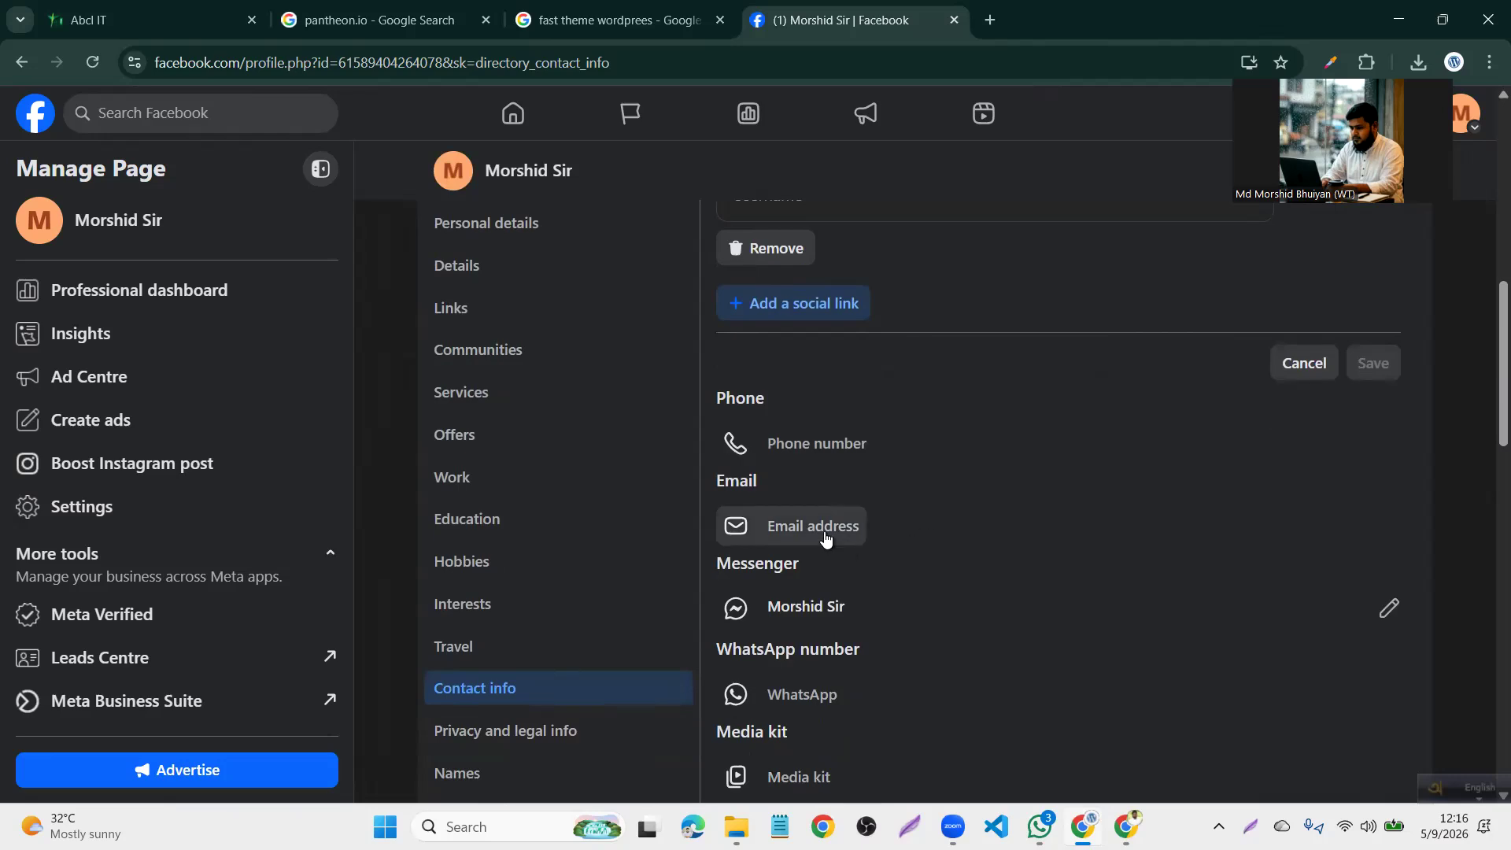
scroll(824, 537, down, 3)
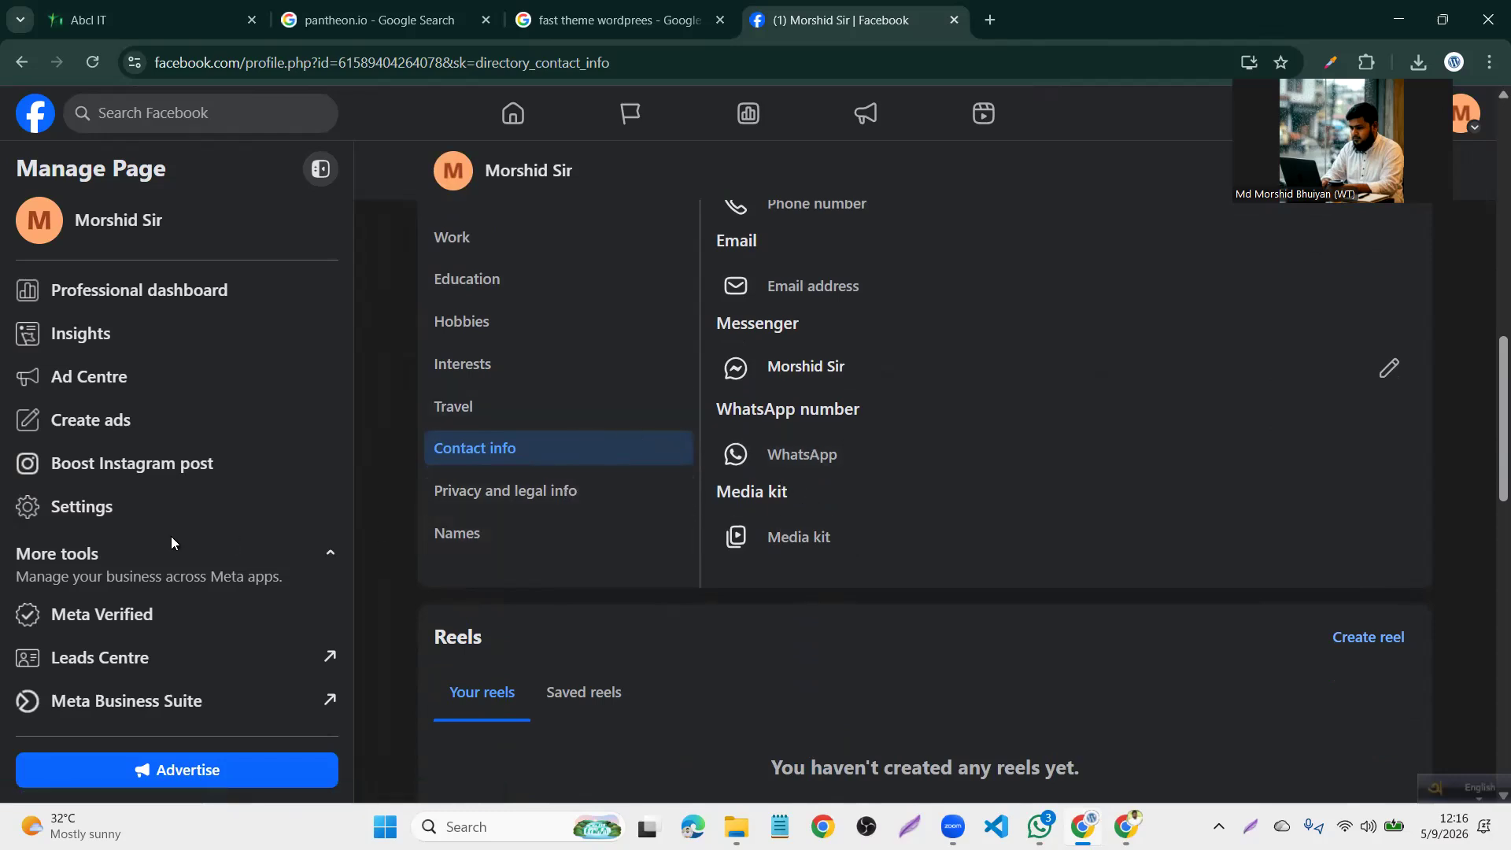
Open the Page's Settings & privacy and highlight the Most visited settings heading
click(108, 520)
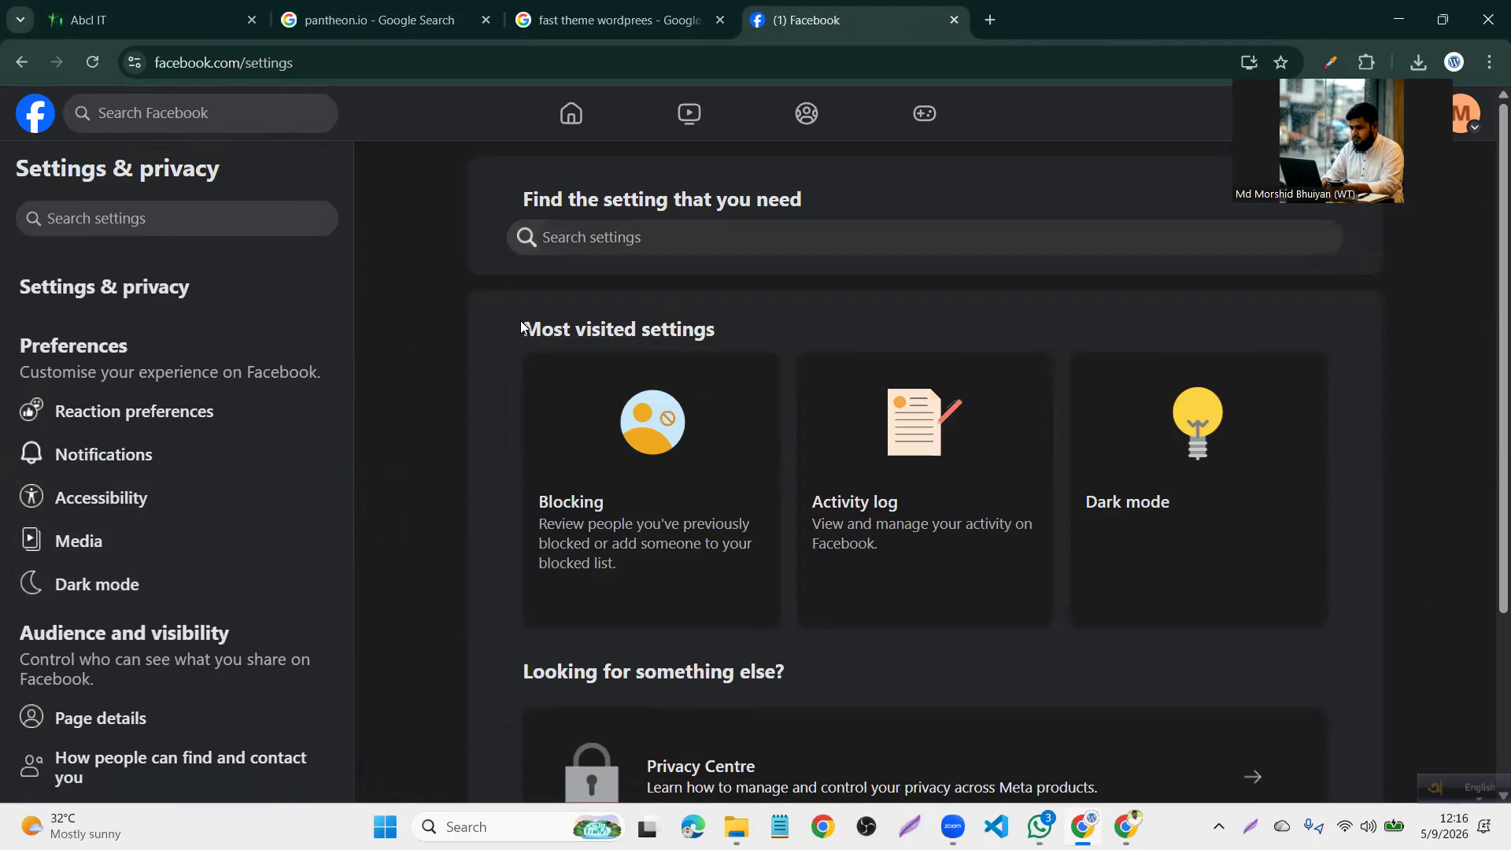
drag(521, 327, 742, 330)
click(768, 328)
drag(524, 331, 735, 335)
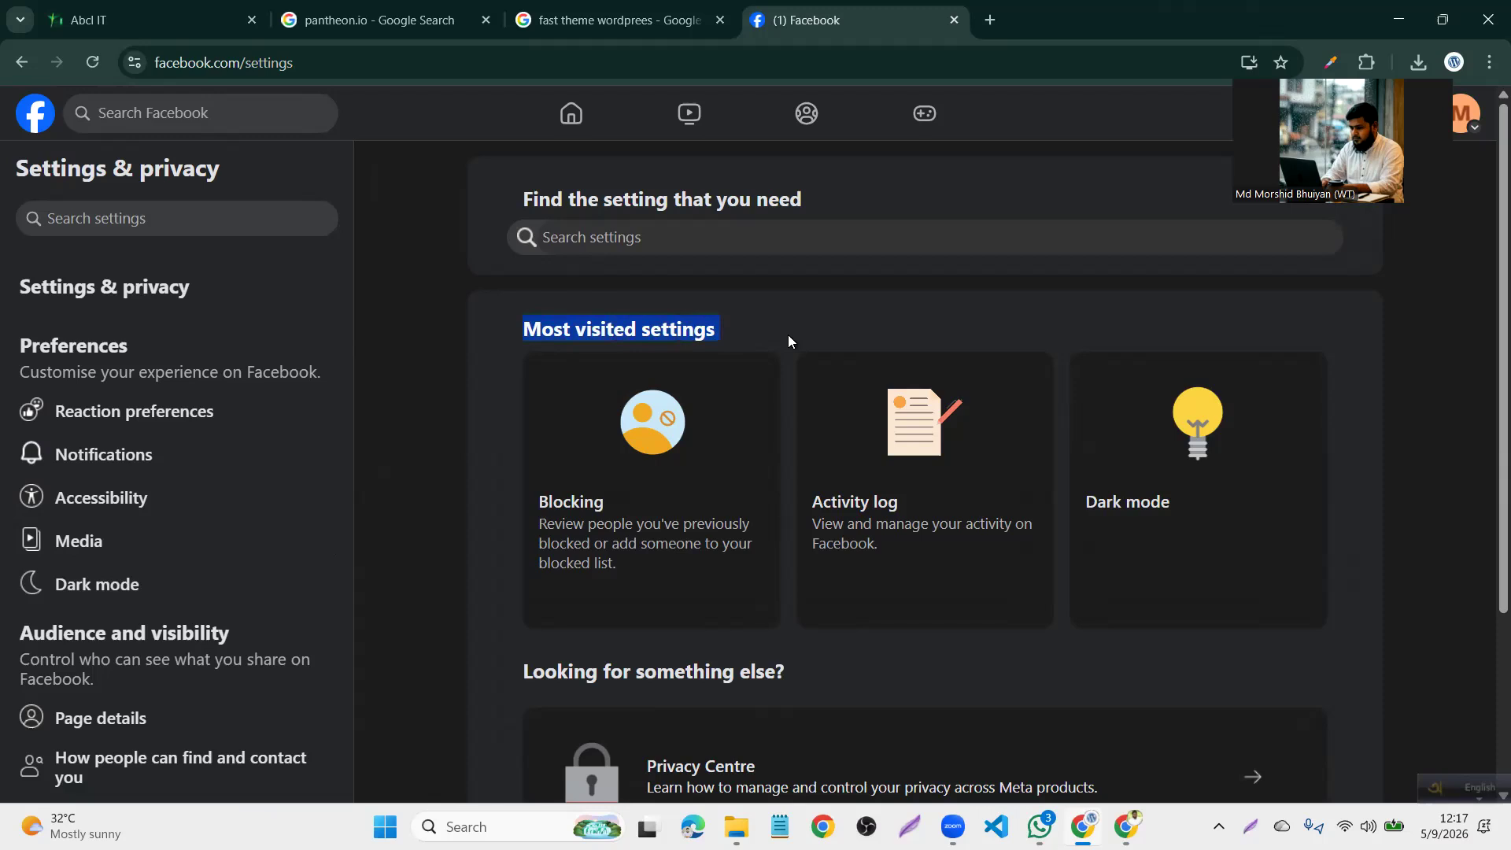
Scroll the settings sidebar and open Page details in a new tab
scroll(118, 573, down, 3)
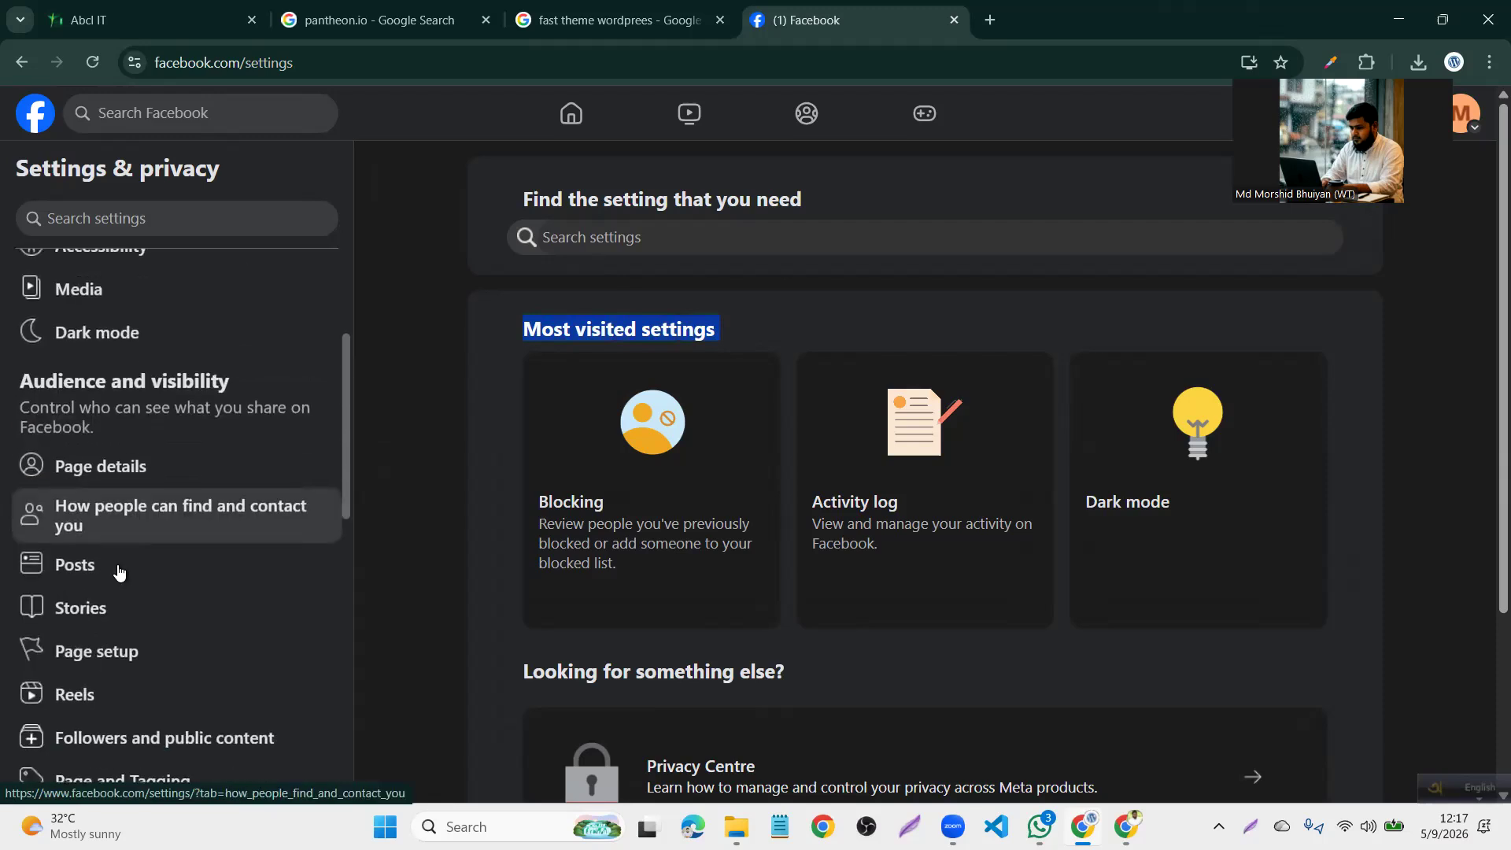
scroll(118, 573, up, 1)
scroll(118, 573, down, 1)
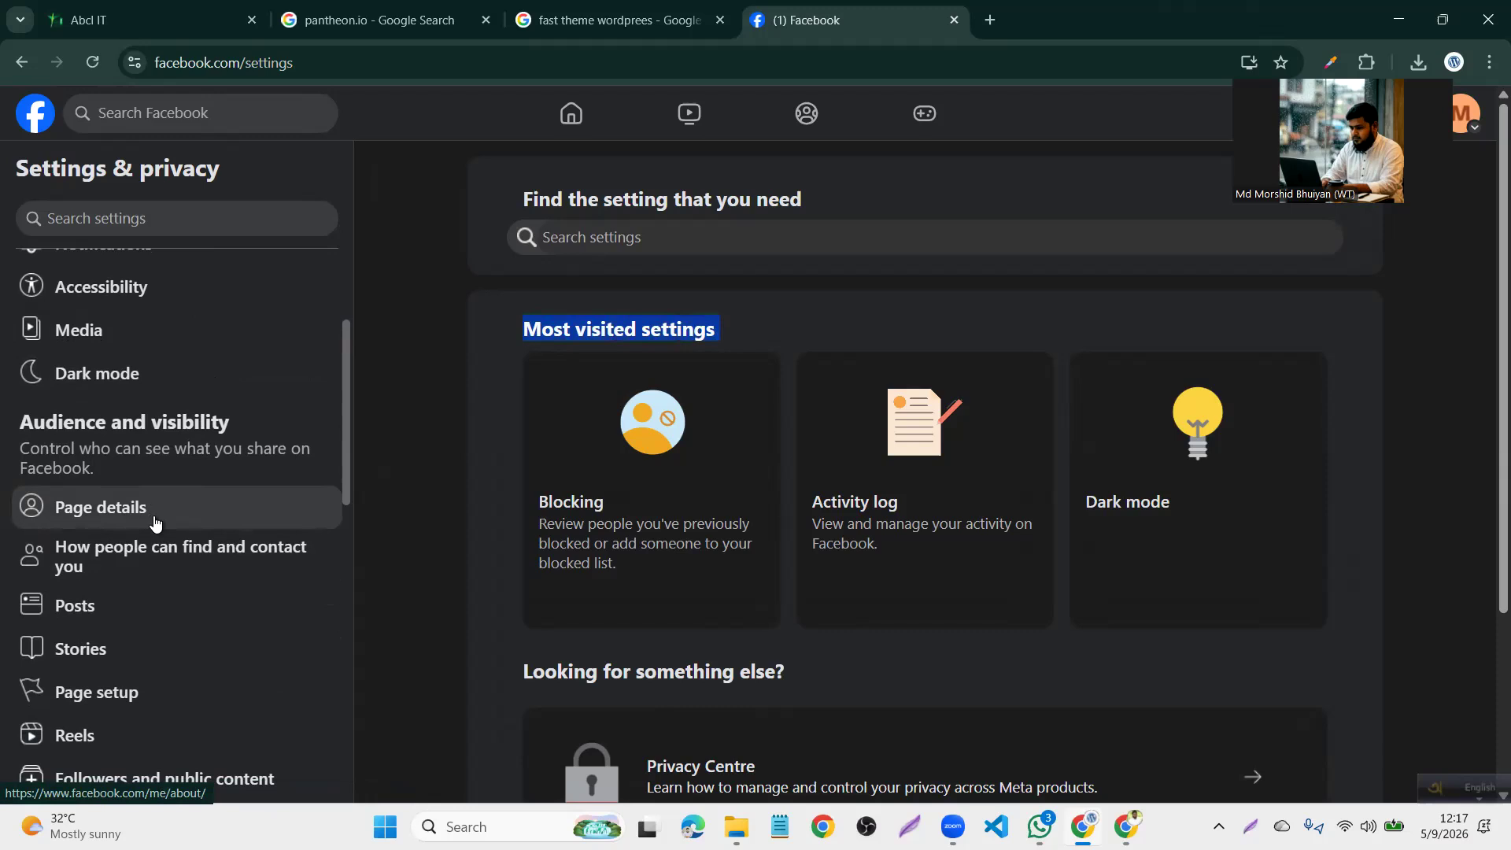
scroll(155, 522, down, 1)
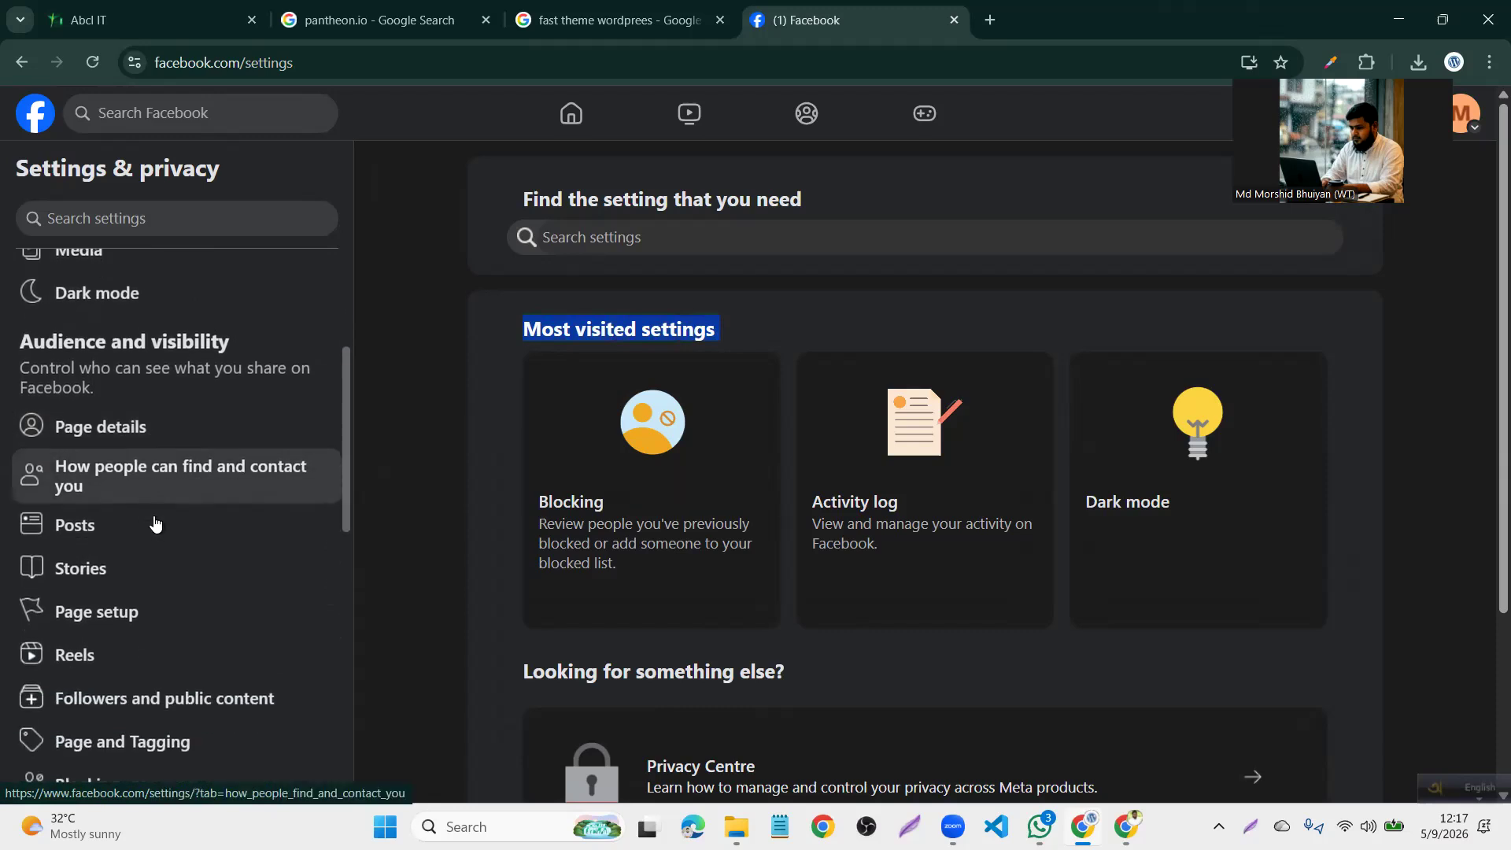
scroll(155, 523, down, 3)
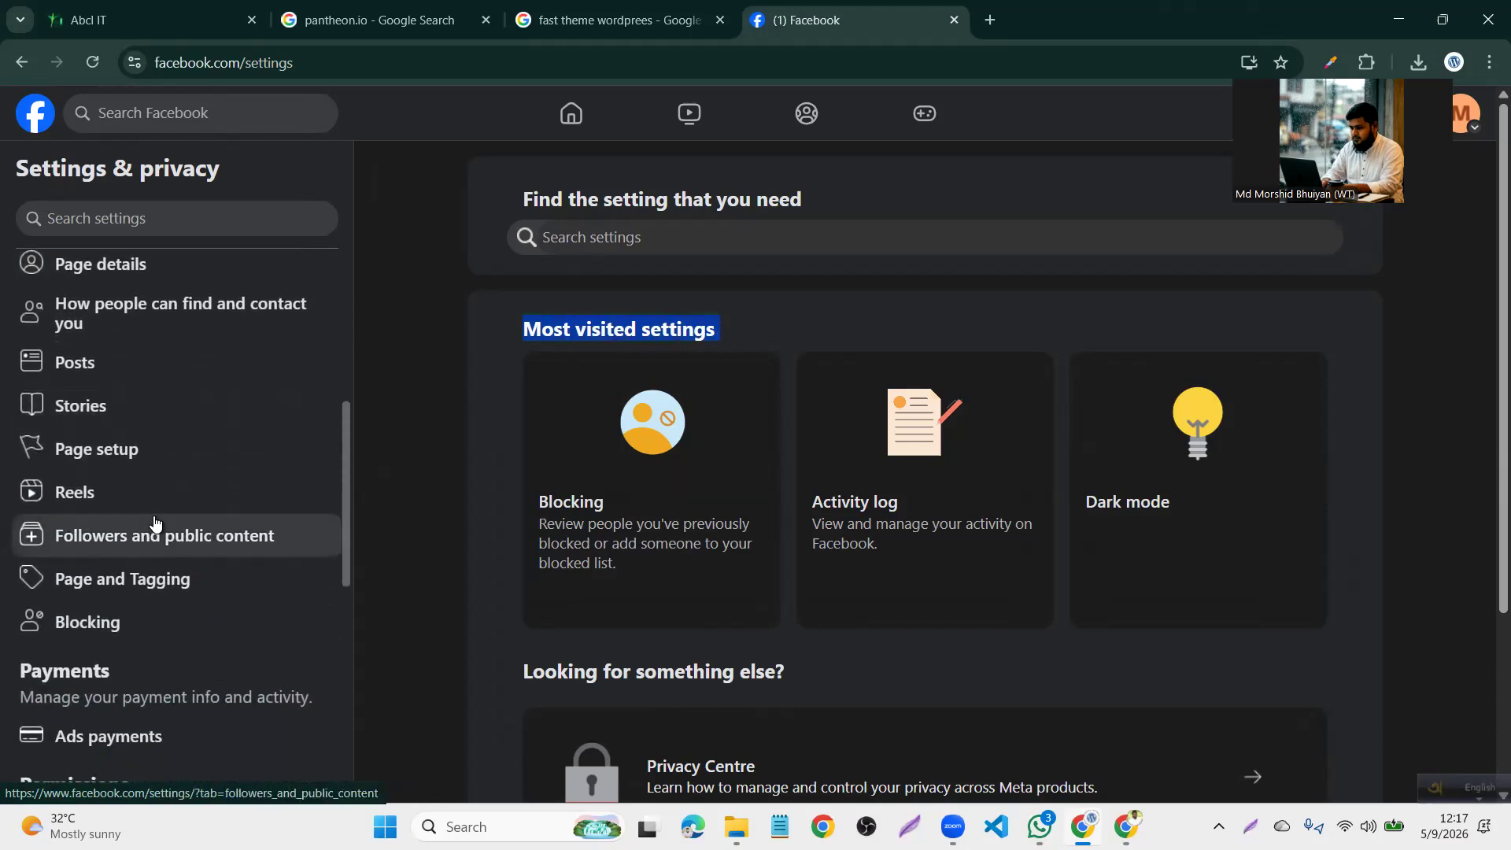
scroll(153, 517, down, 4)
scroll(155, 523, up, 6)
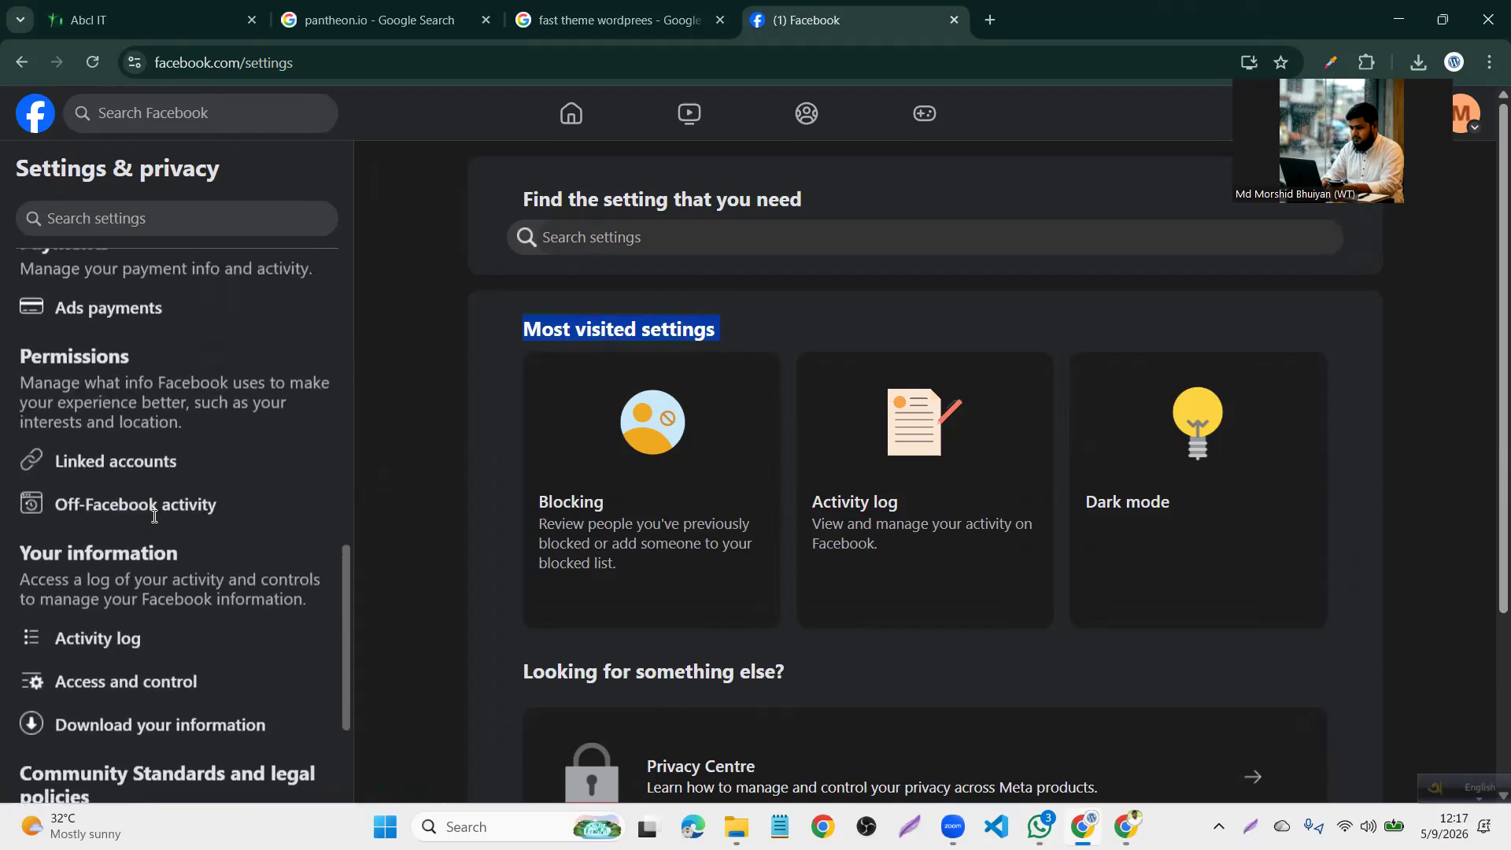
scroll(154, 523, up, 2)
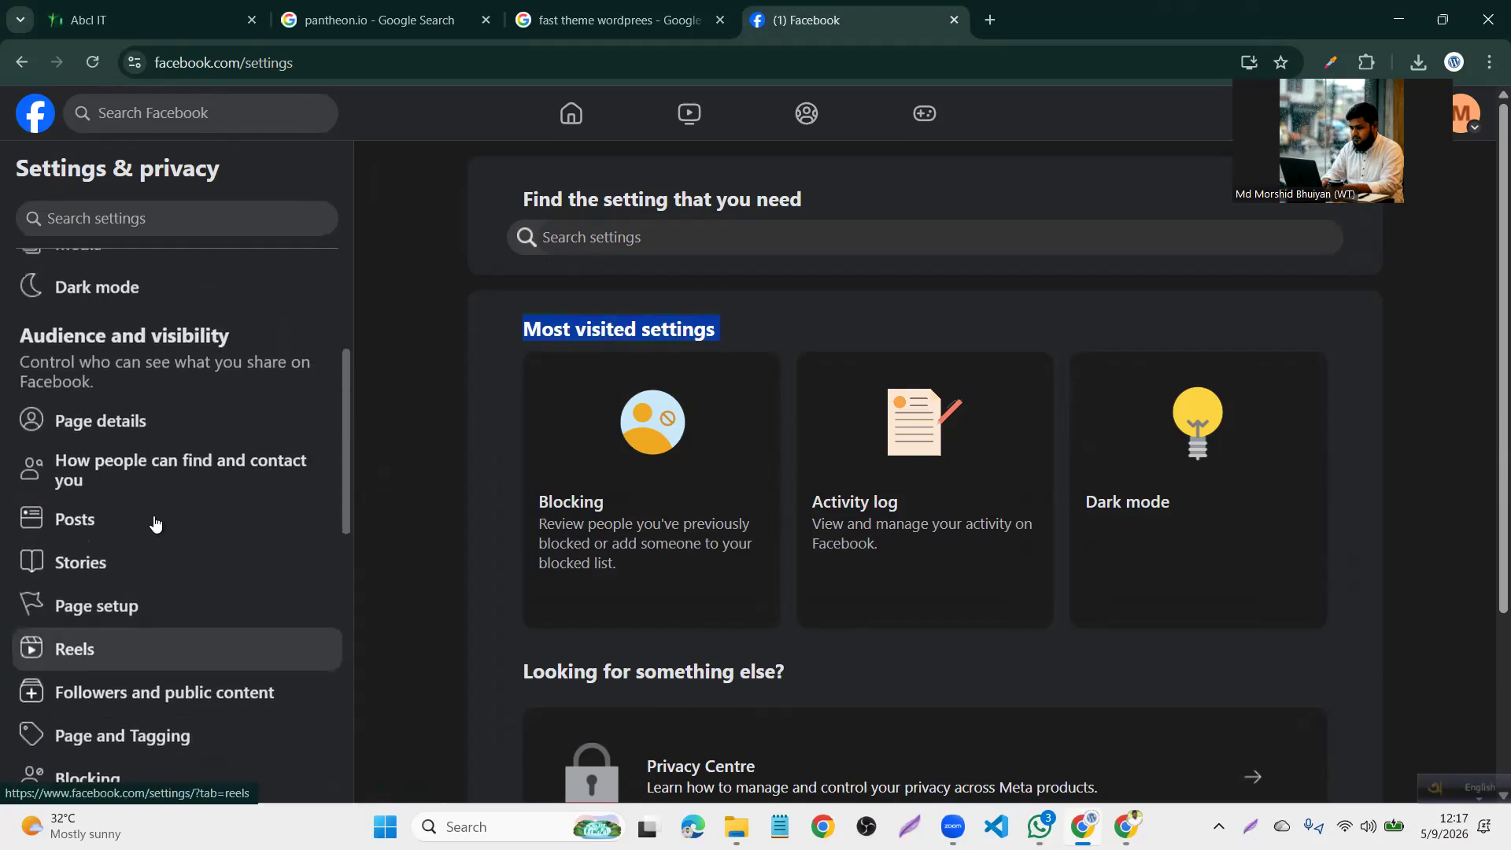
right_click(167, 470)
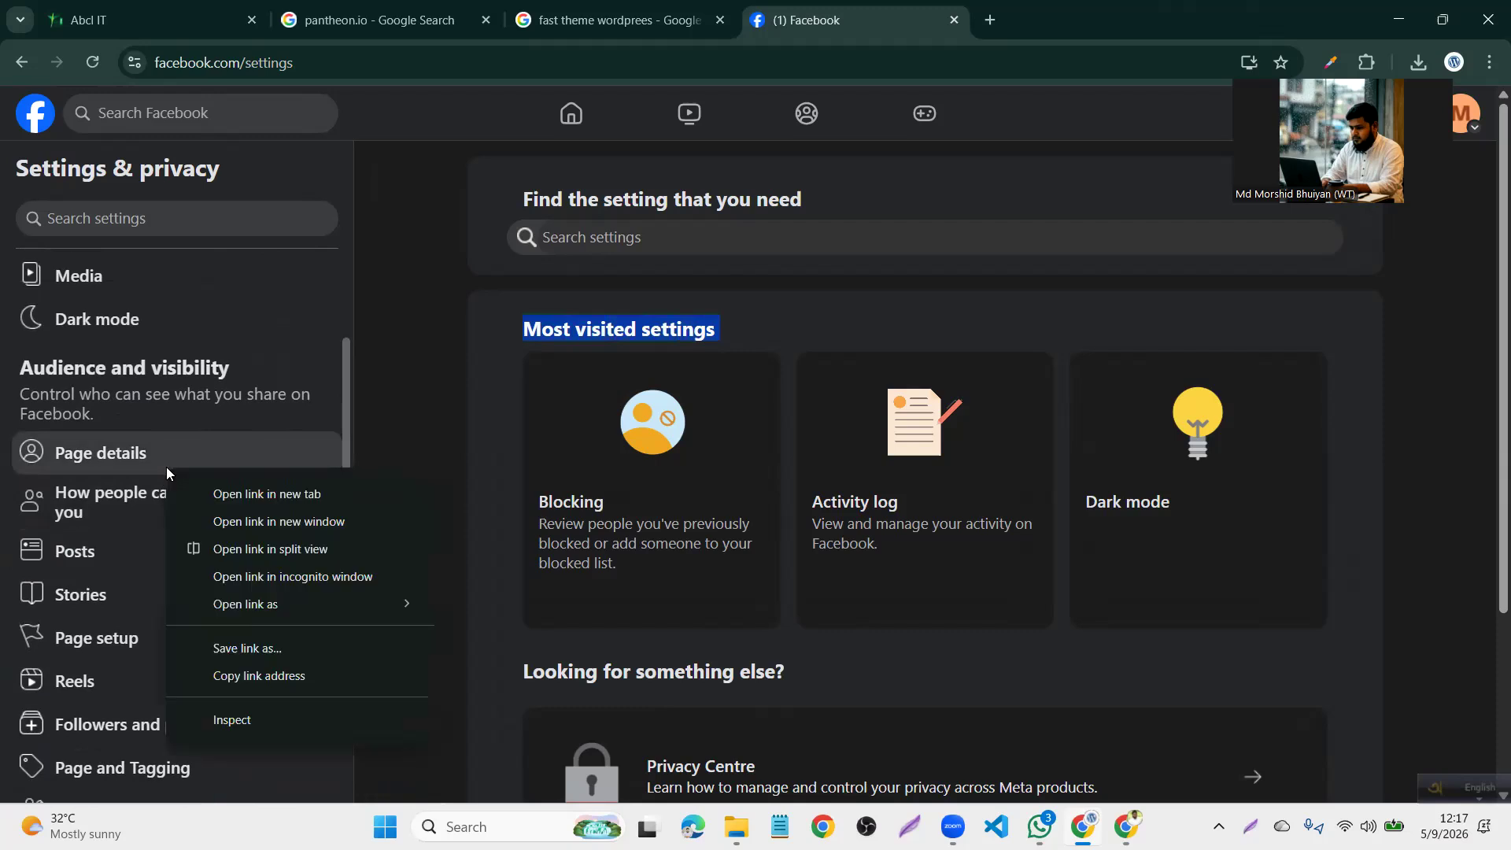
click(200, 494)
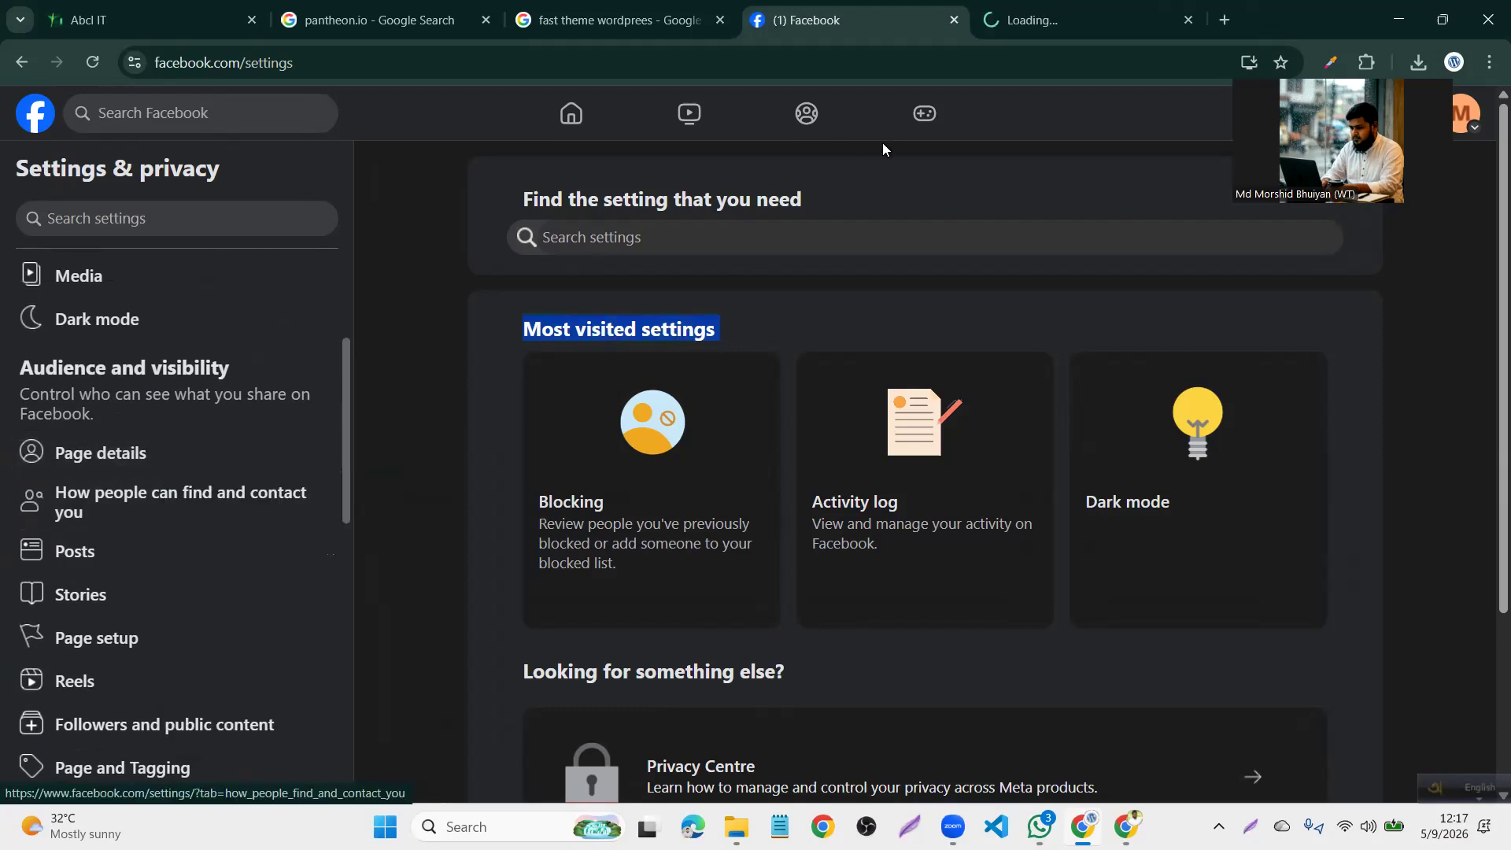
Back on the settings tab, view the Posts settings: future posts Public, comment summaries allowed
click(1112, 9)
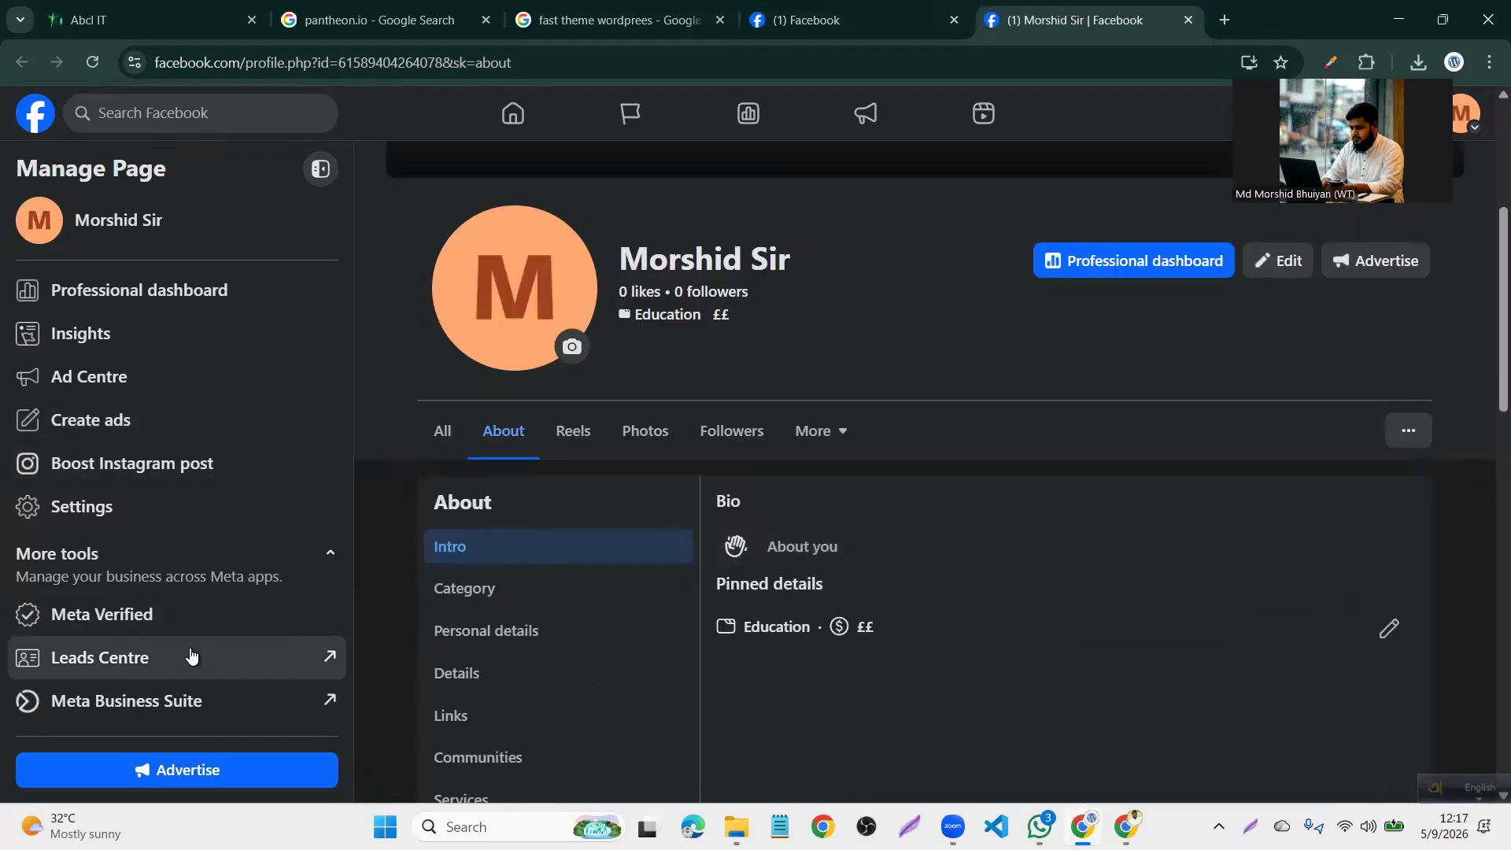
click(835, 20)
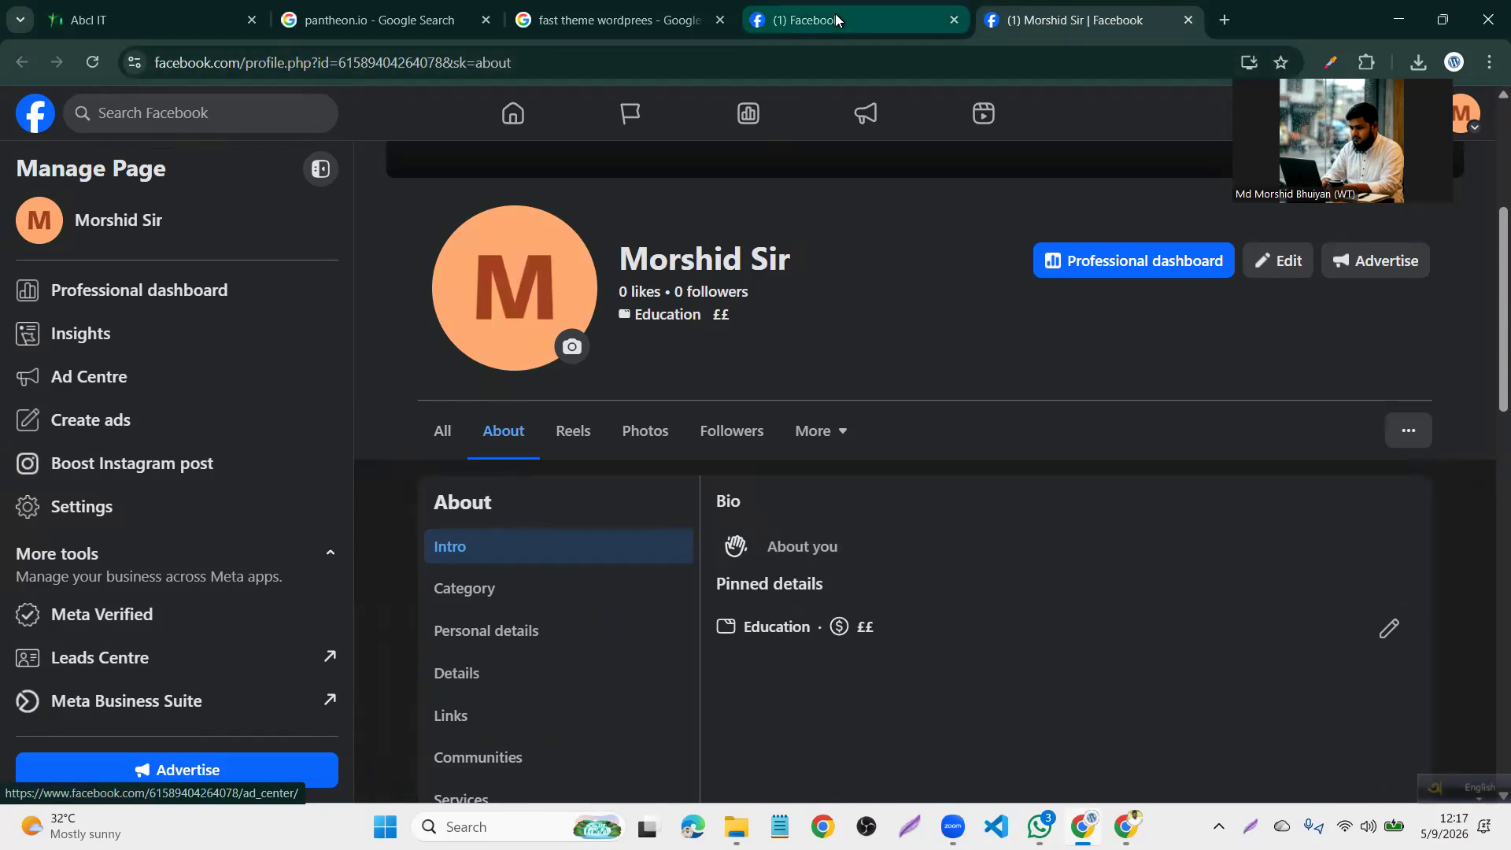
click(169, 561)
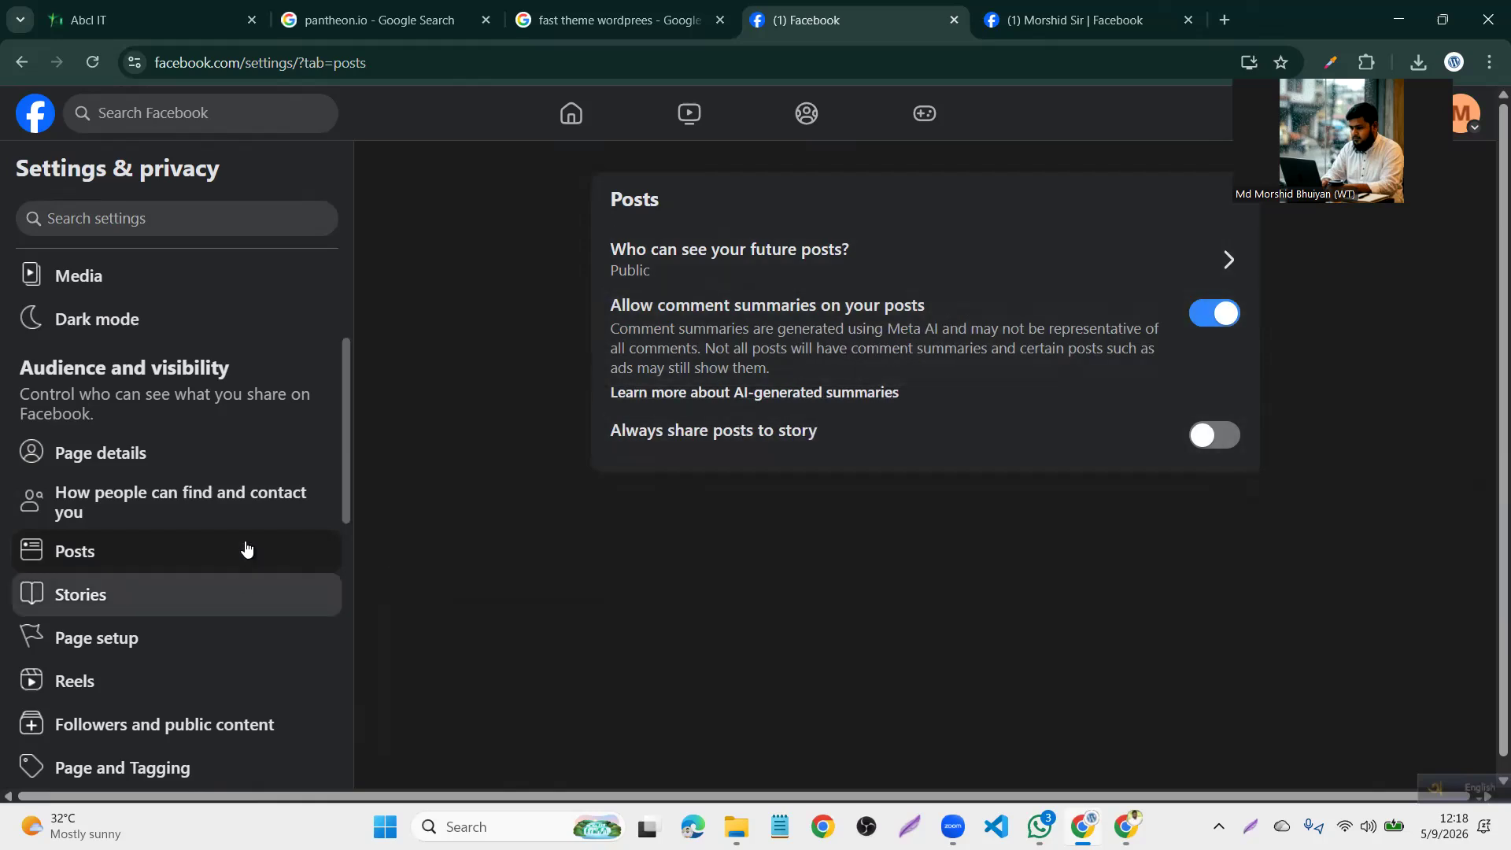
Look at the Stories settings, then open Page setup and its Name row
scroll(260, 508, down, 1)
click(207, 505)
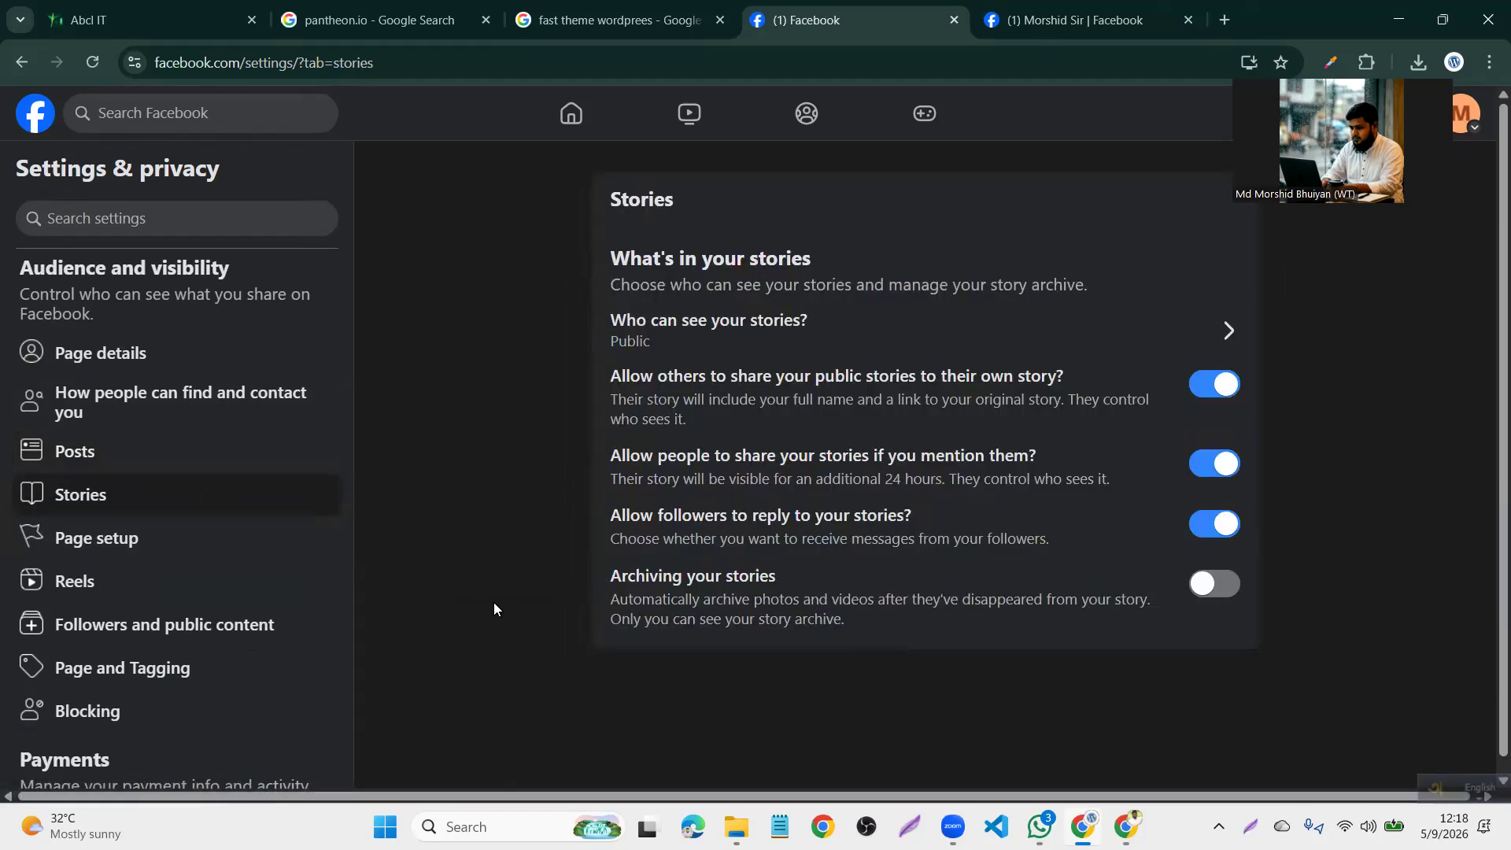
click(224, 553)
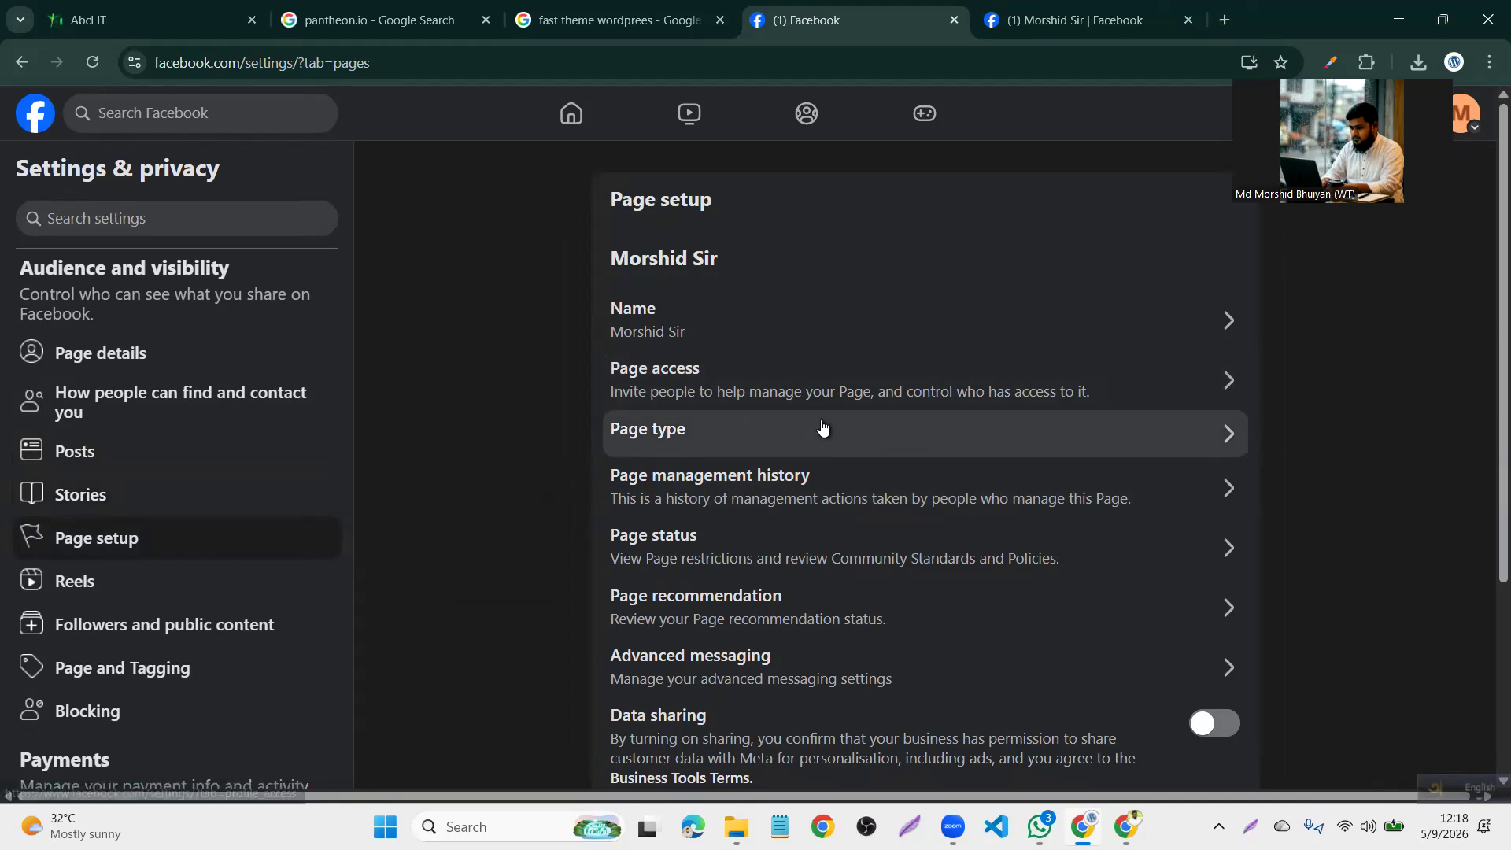
scroll(820, 429, down, 1)
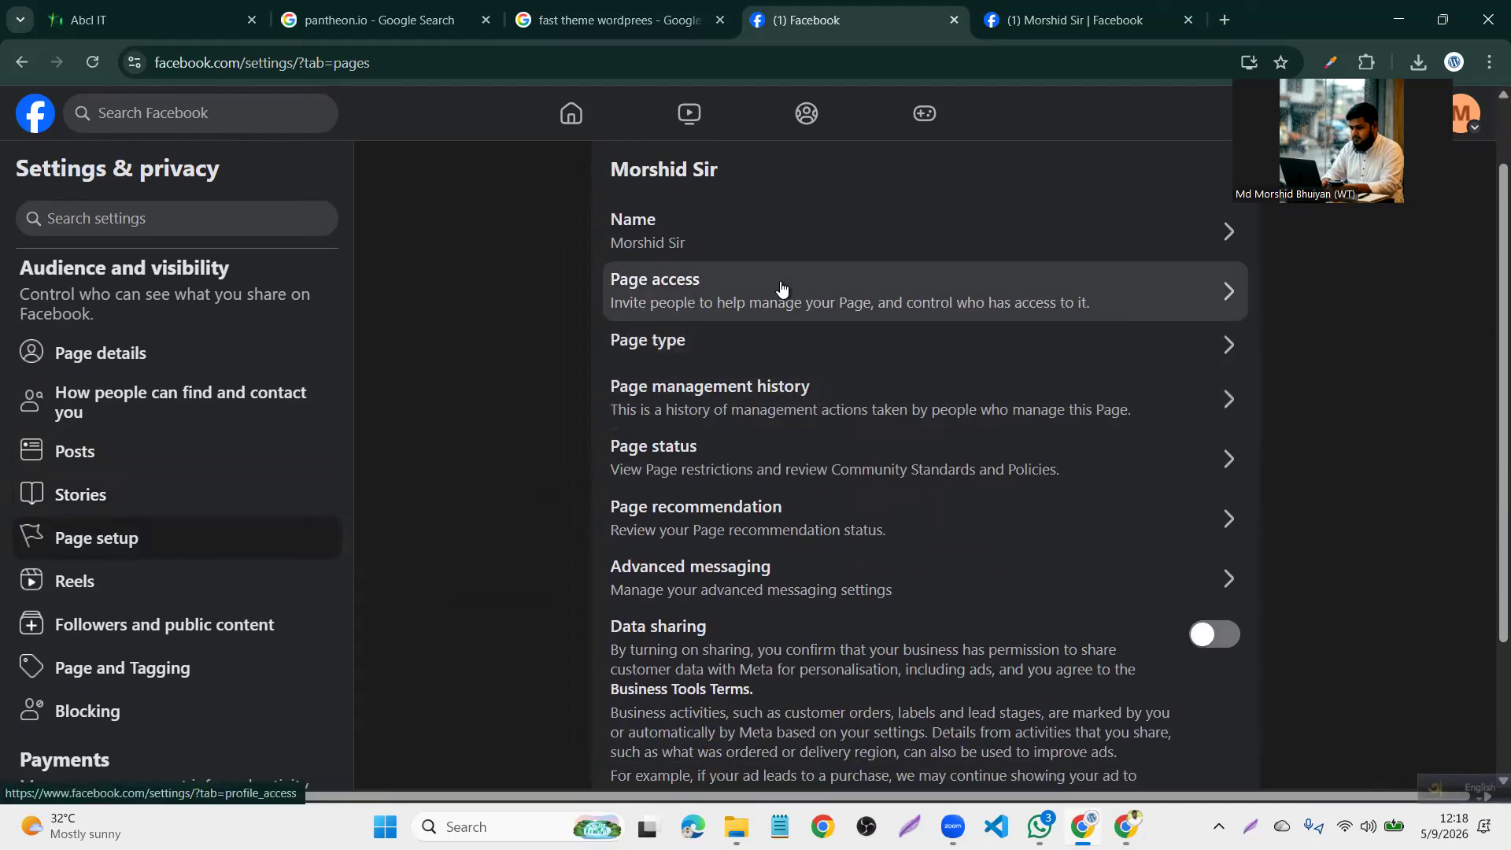
scroll(863, 247, up, 1)
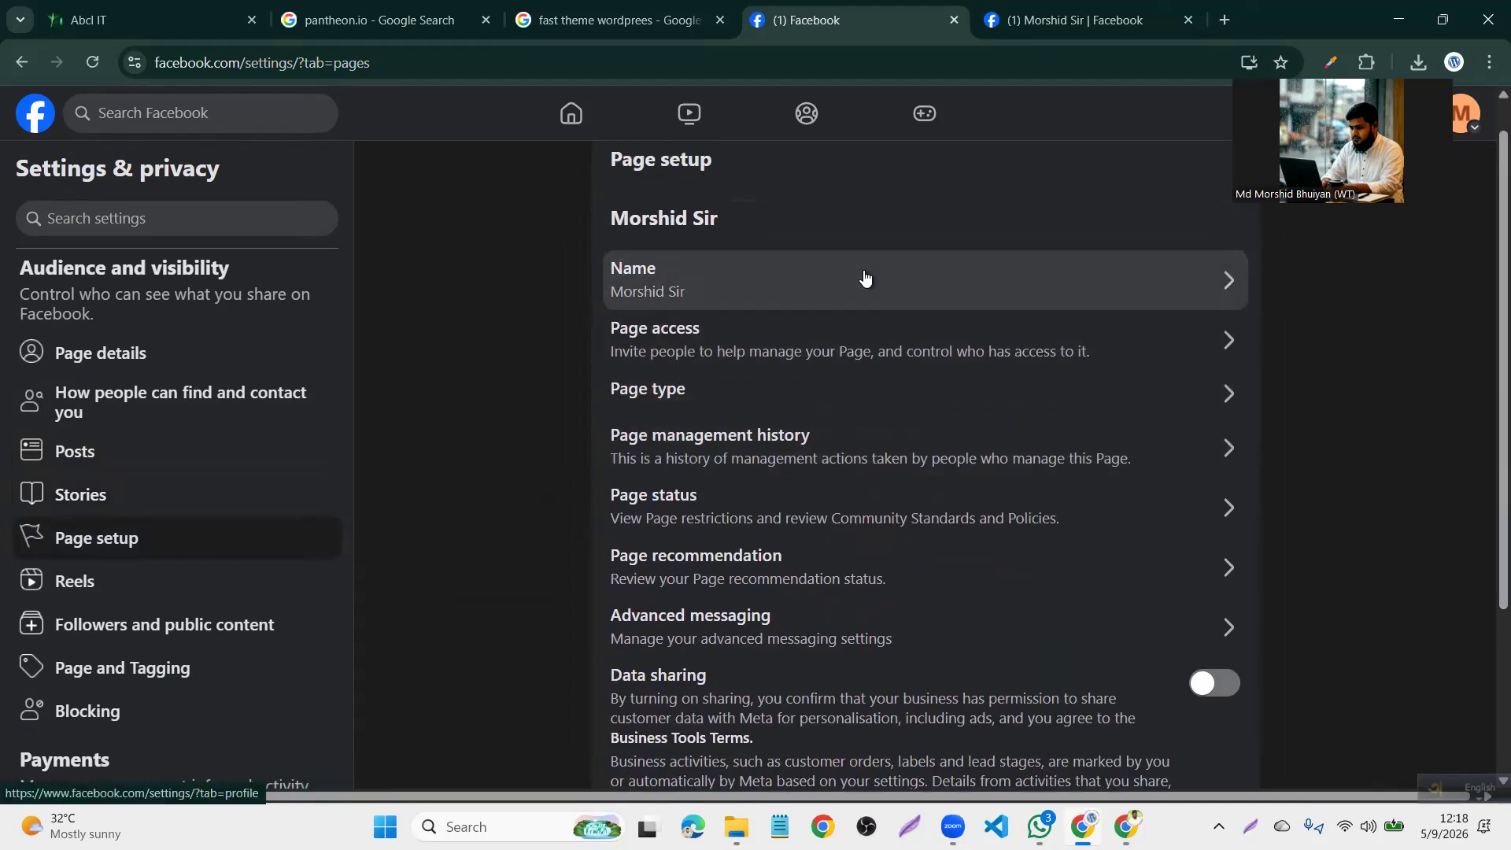
click(864, 277)
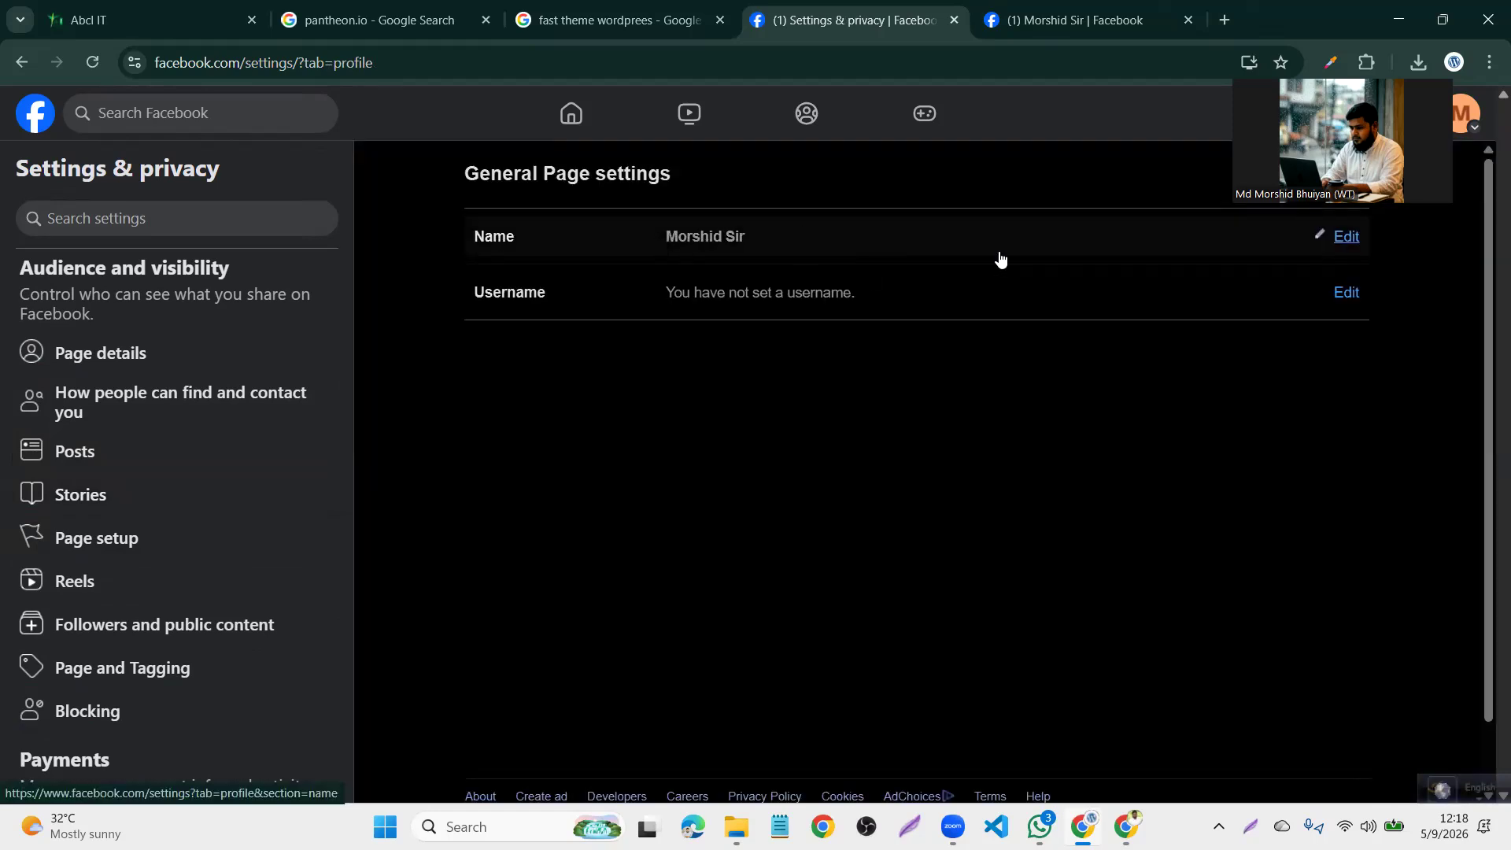
Read the 60-day name-change note, cancel the name editor, and open the Username field
click(1346, 236)
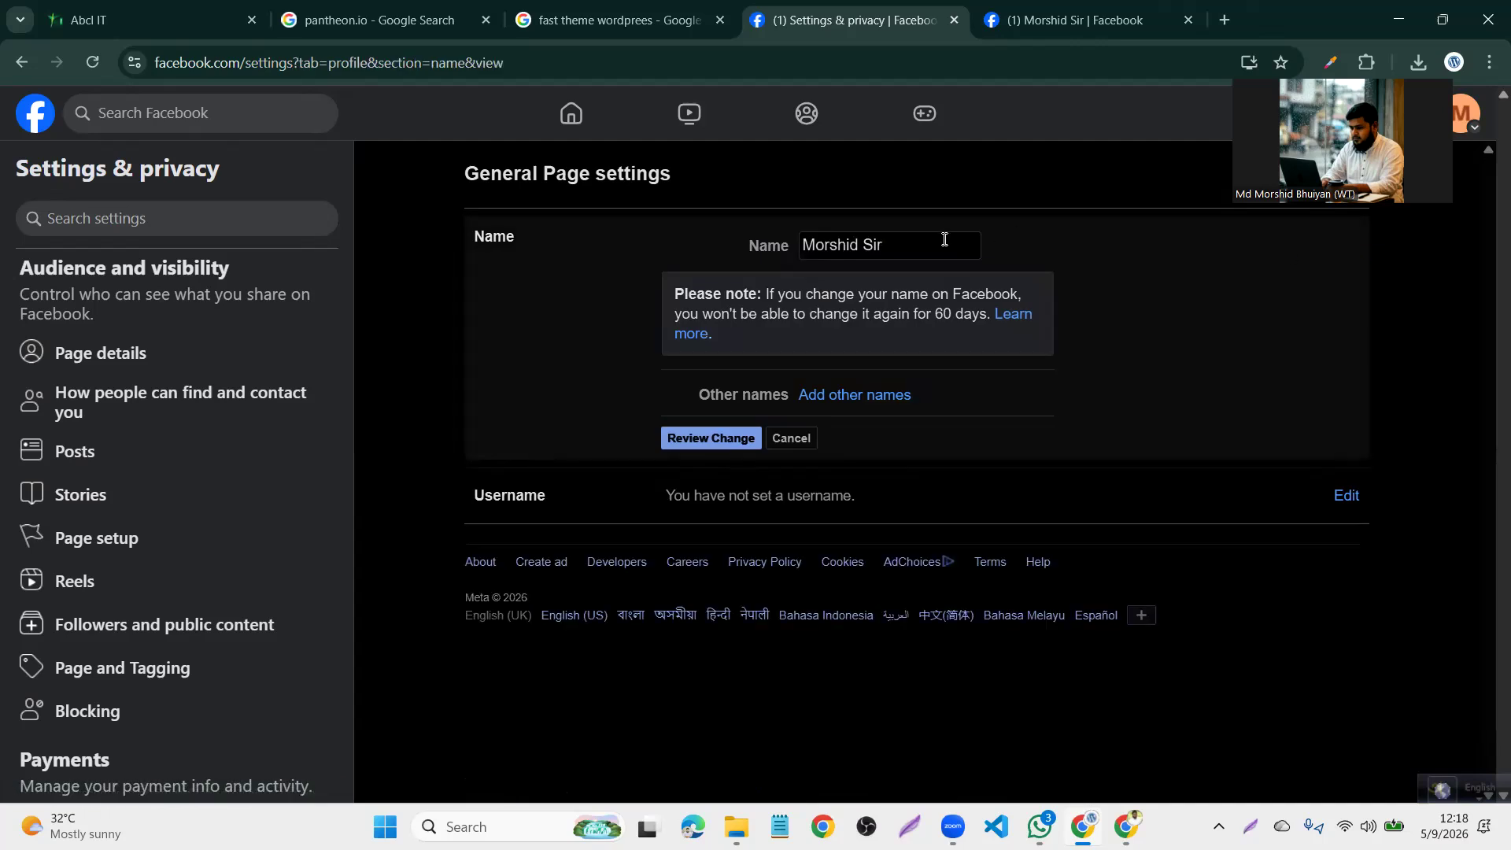
drag(765, 295, 994, 321)
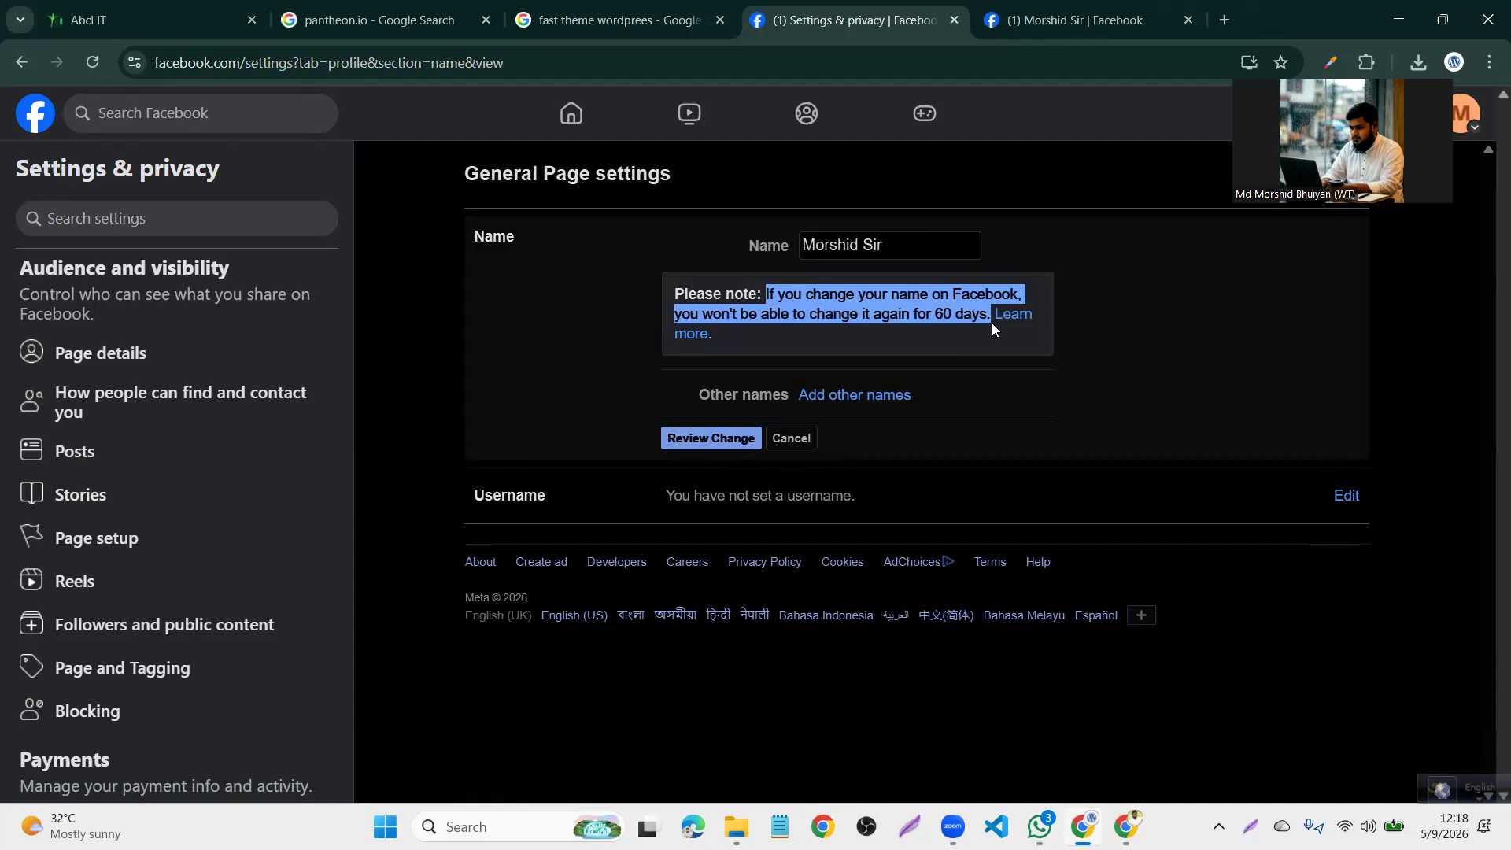
click(1000, 243)
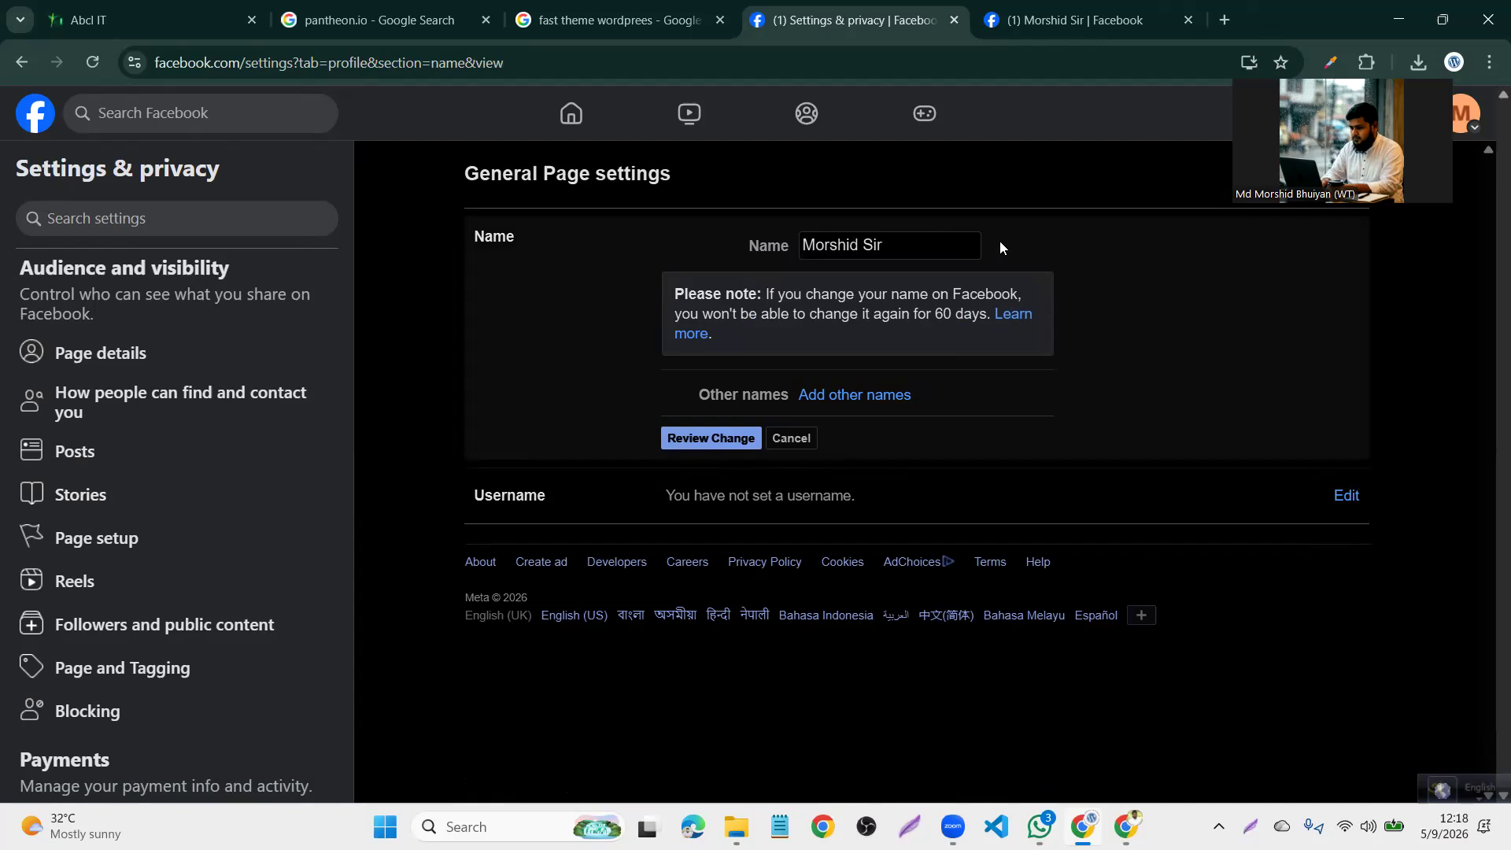
click(797, 438)
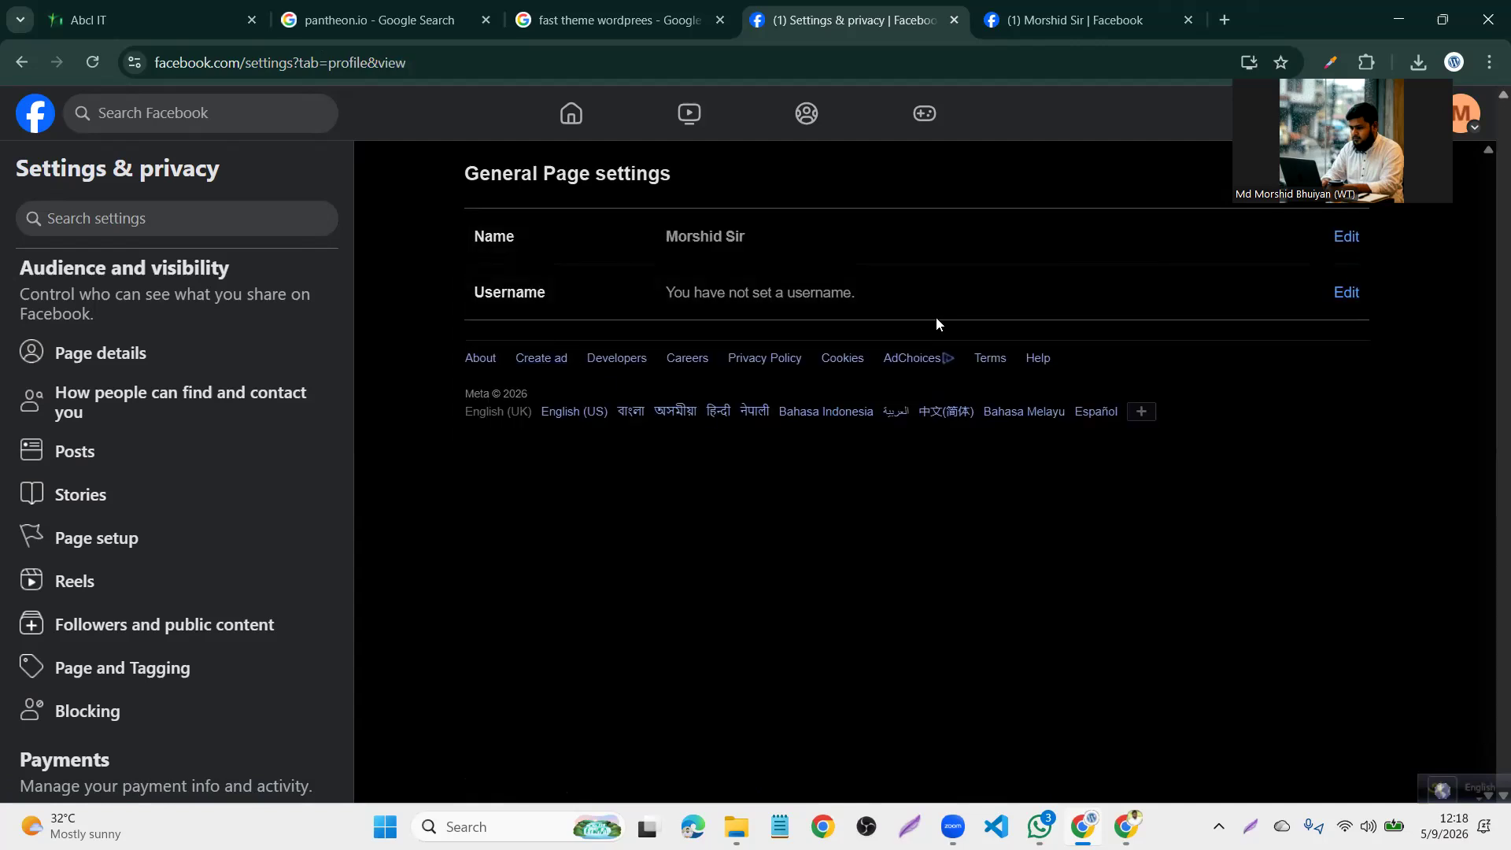
click(1345, 290)
click(847, 368)
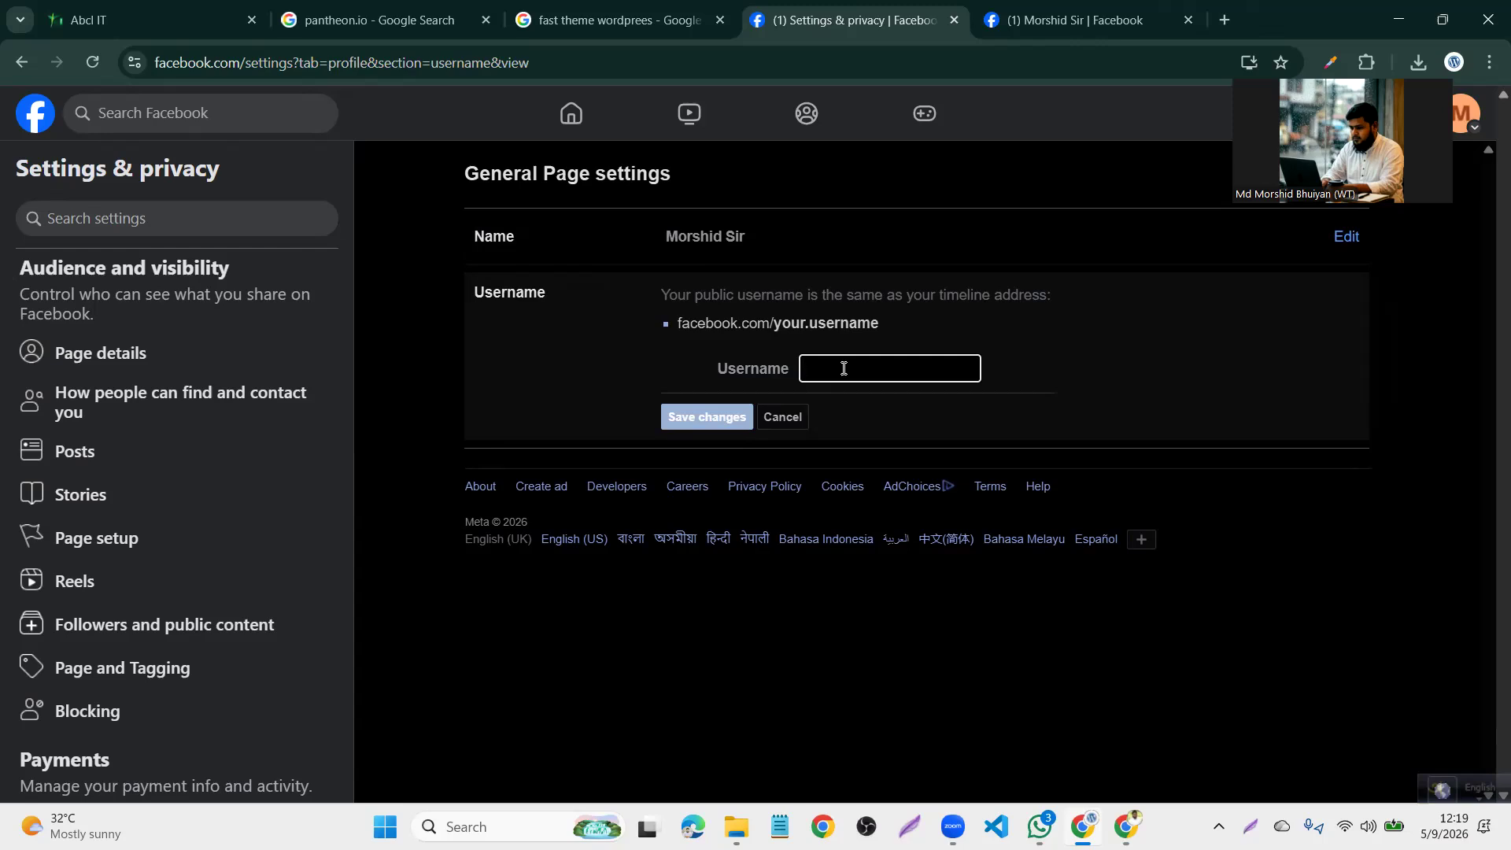
Glance at the About section, then close and reopen the username editor
click(1159, 4)
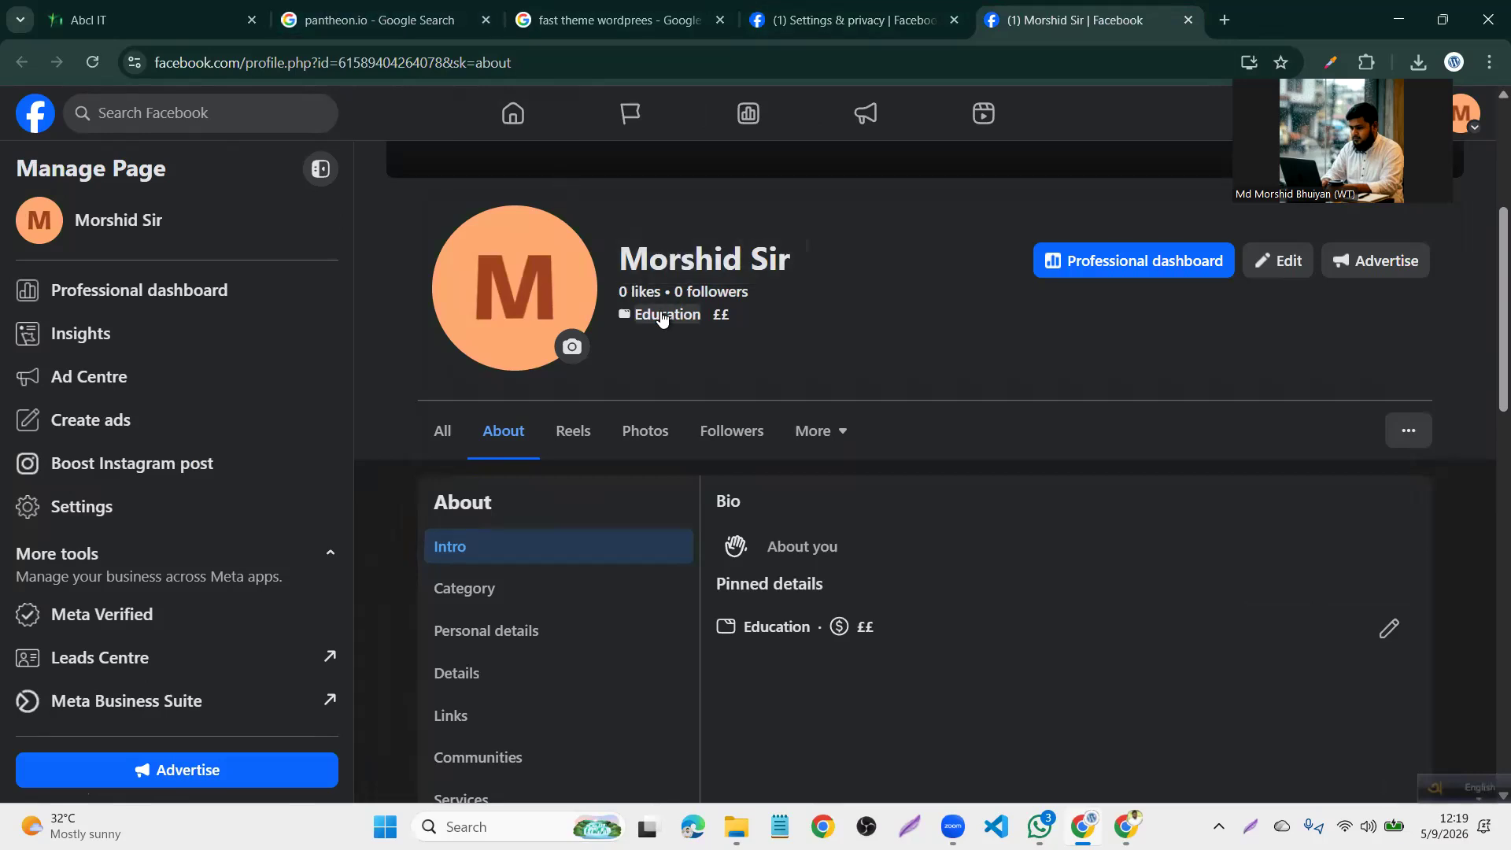
scroll(590, 211, up, 2)
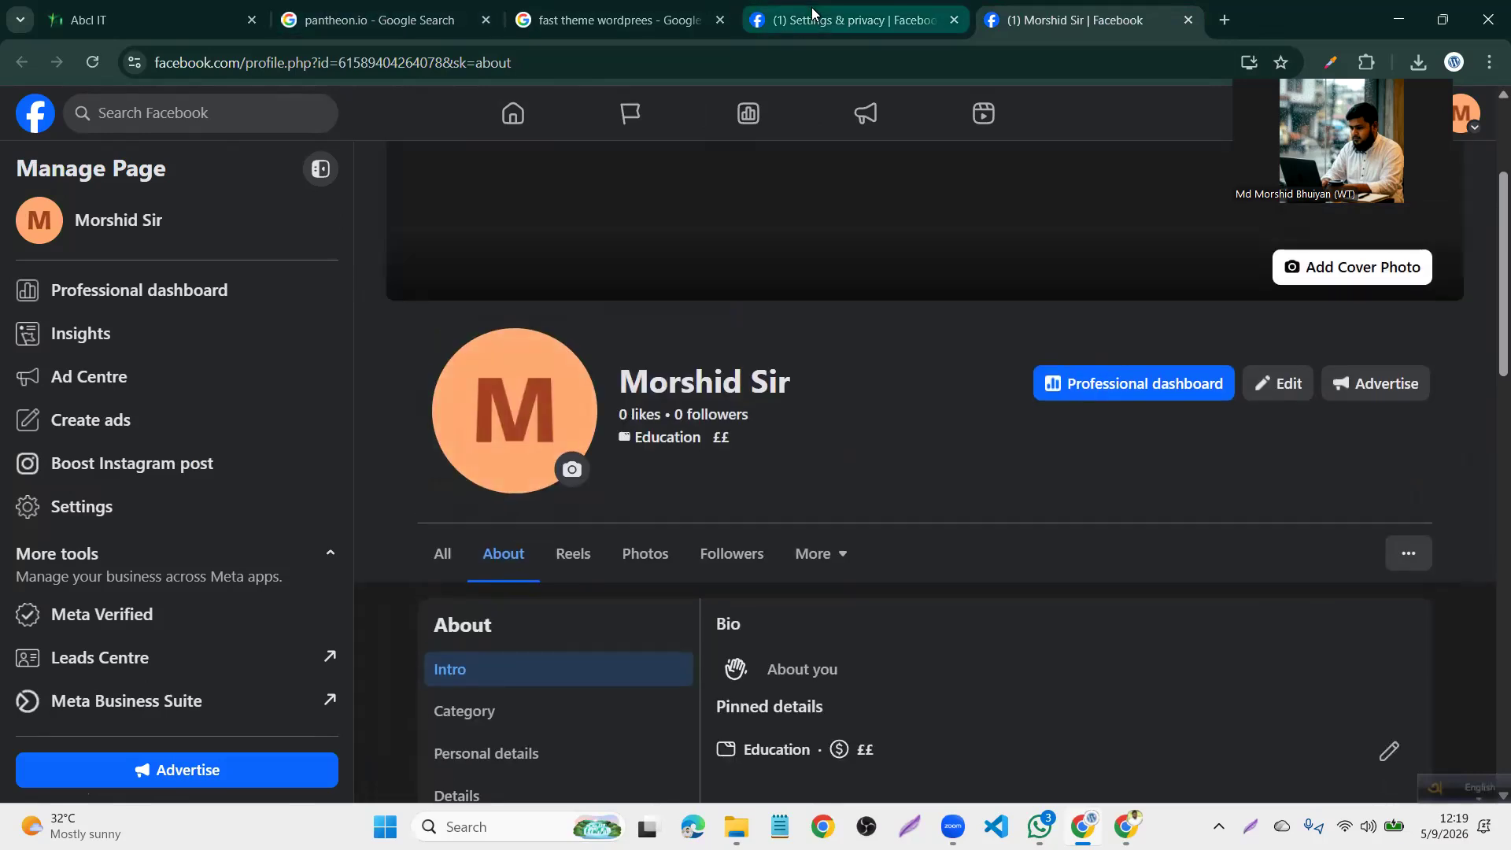
click(811, 7)
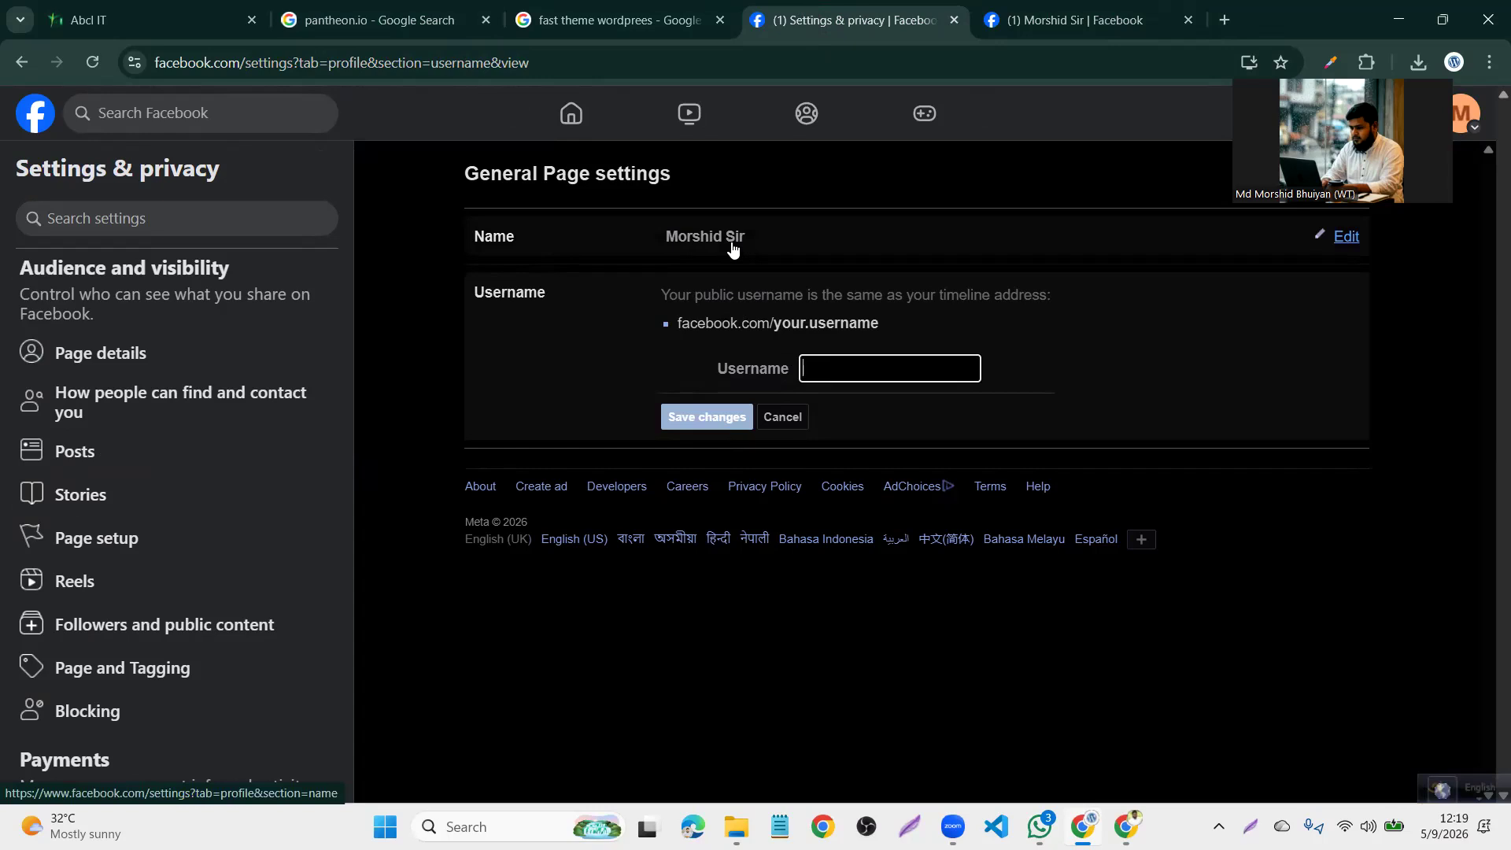
click(798, 424)
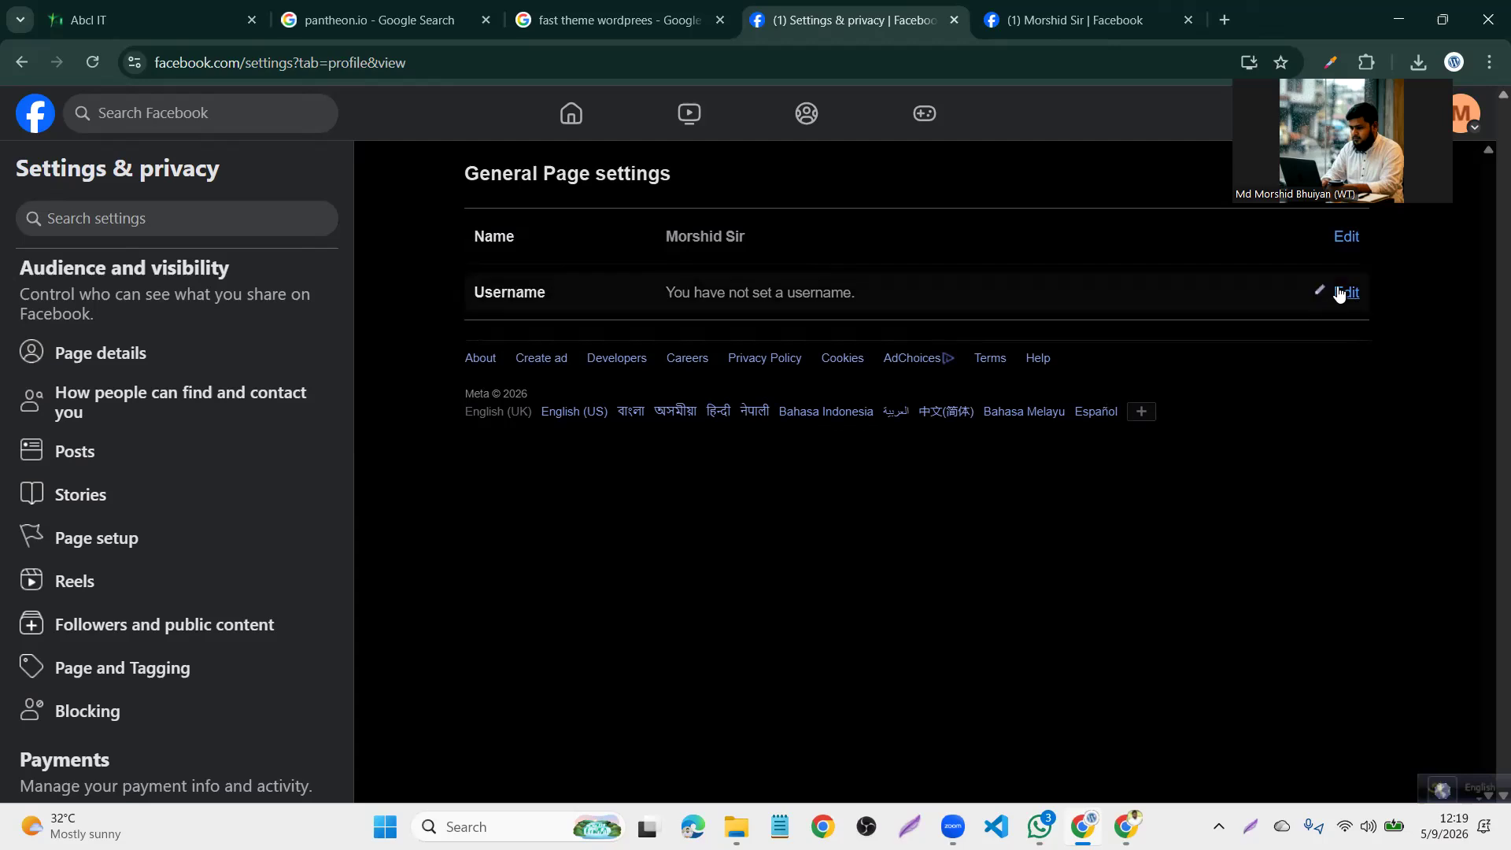
click(1342, 293)
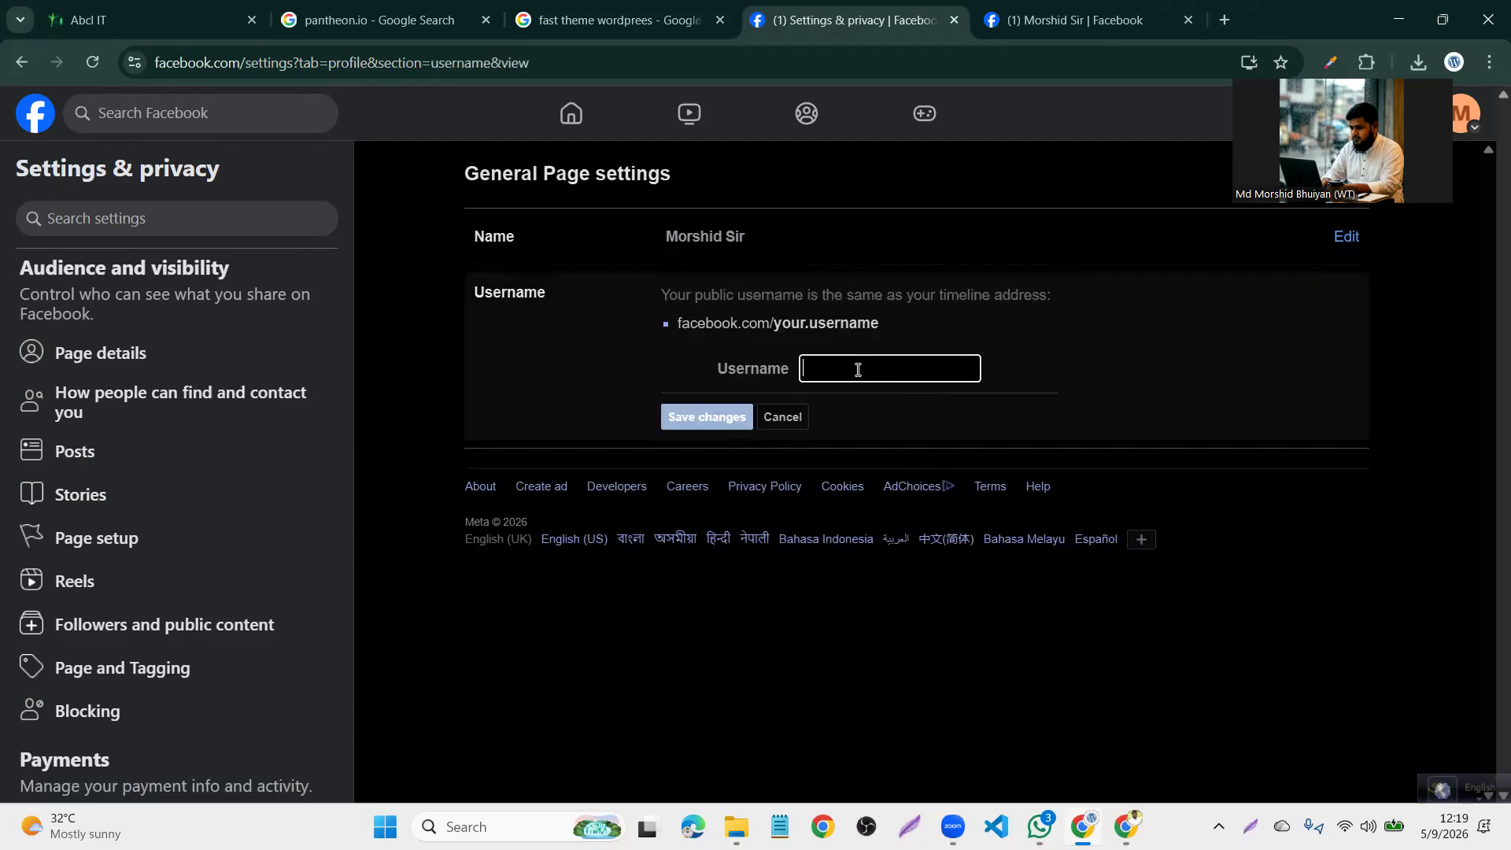
Build the username 'abclitsir', removing spaces, the leading 'Sir' and a typo
text(r)
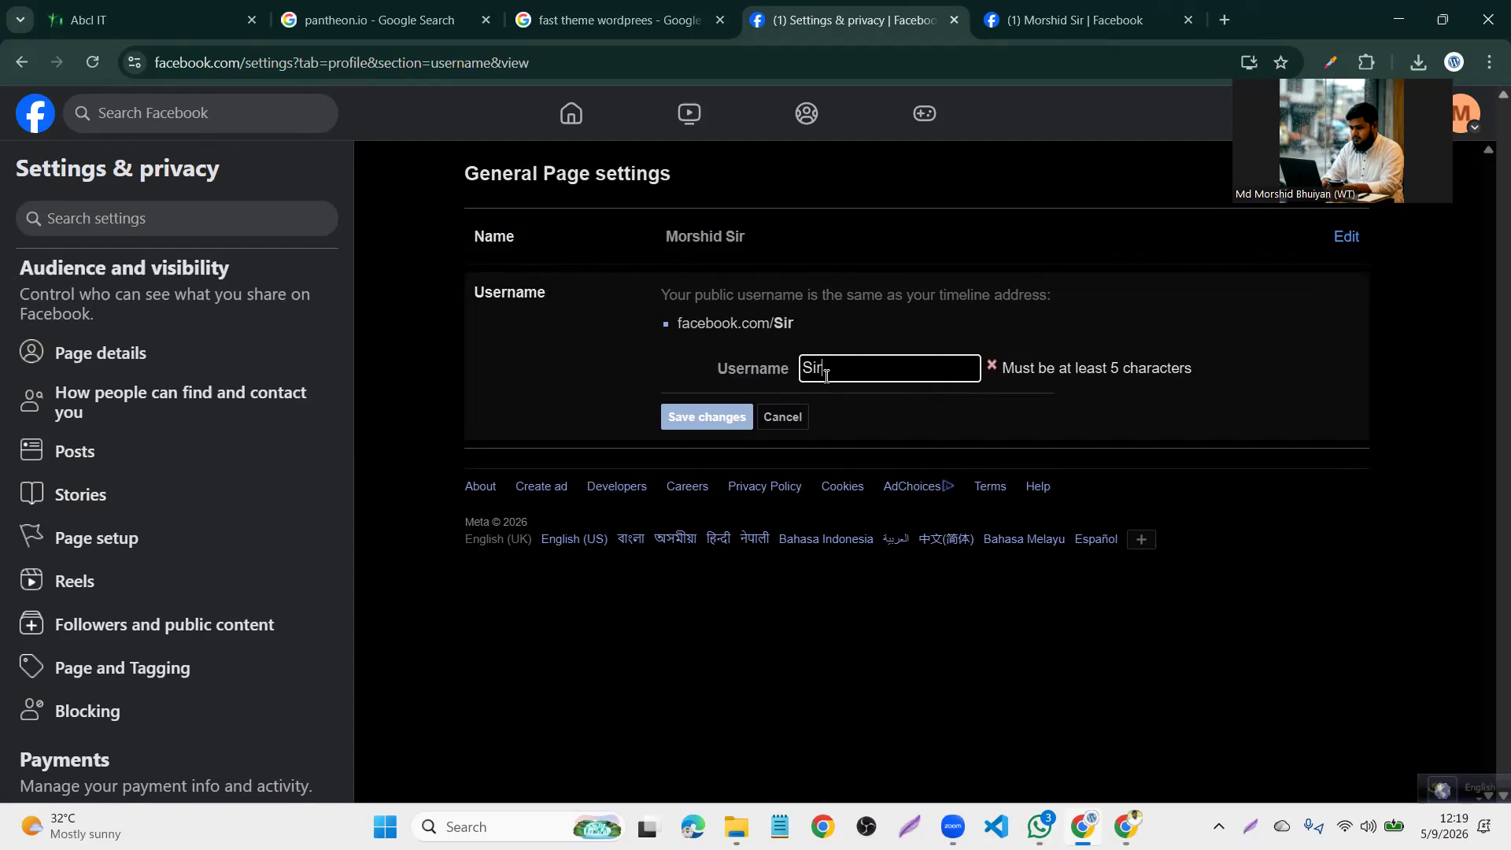
text(abc)
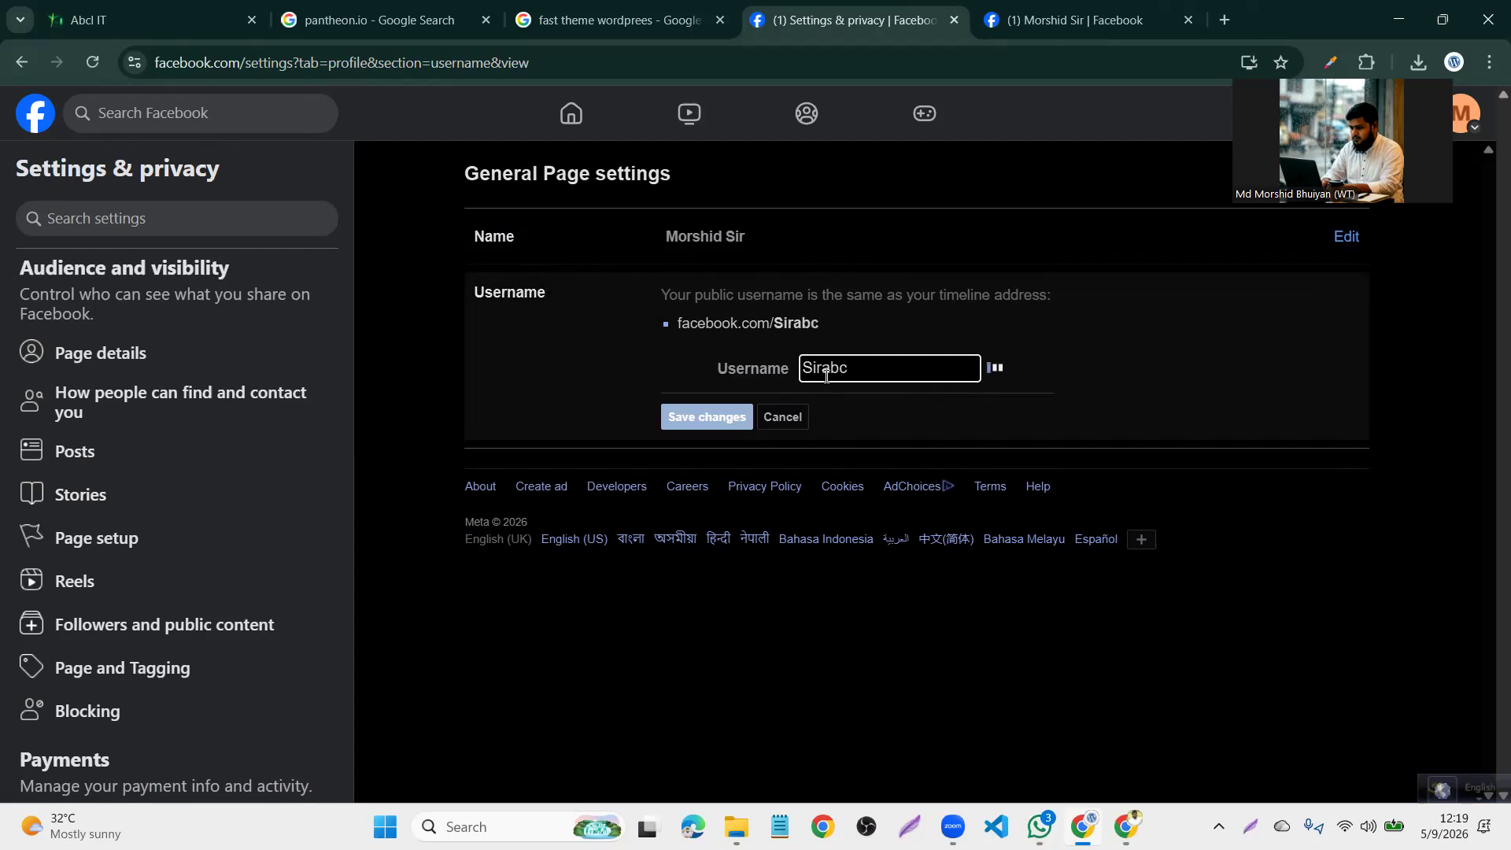
text(l it)
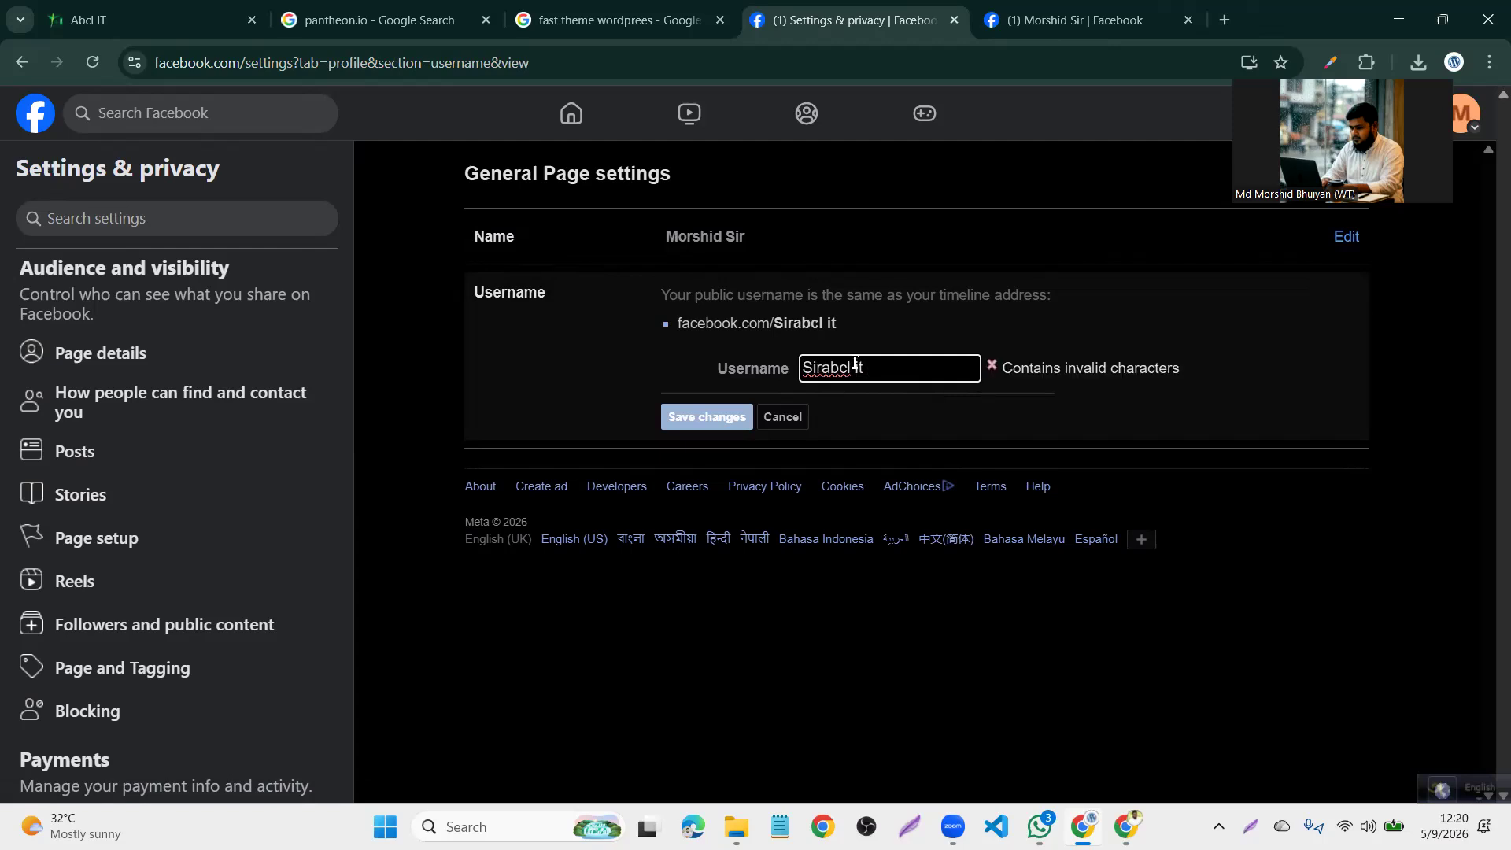
click(855, 365)
key(BackSpace)
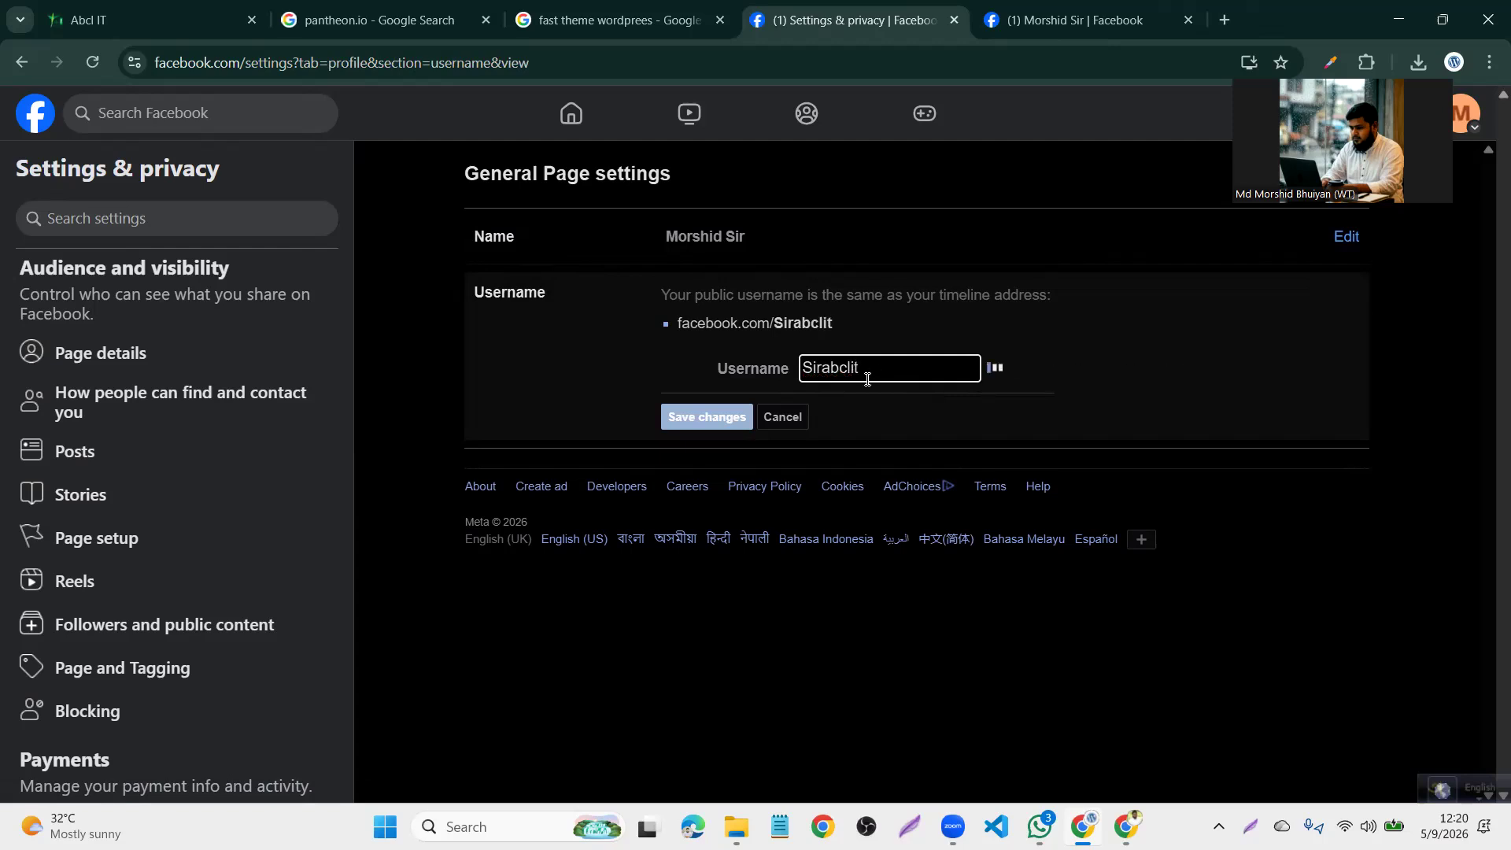
click(821, 368)
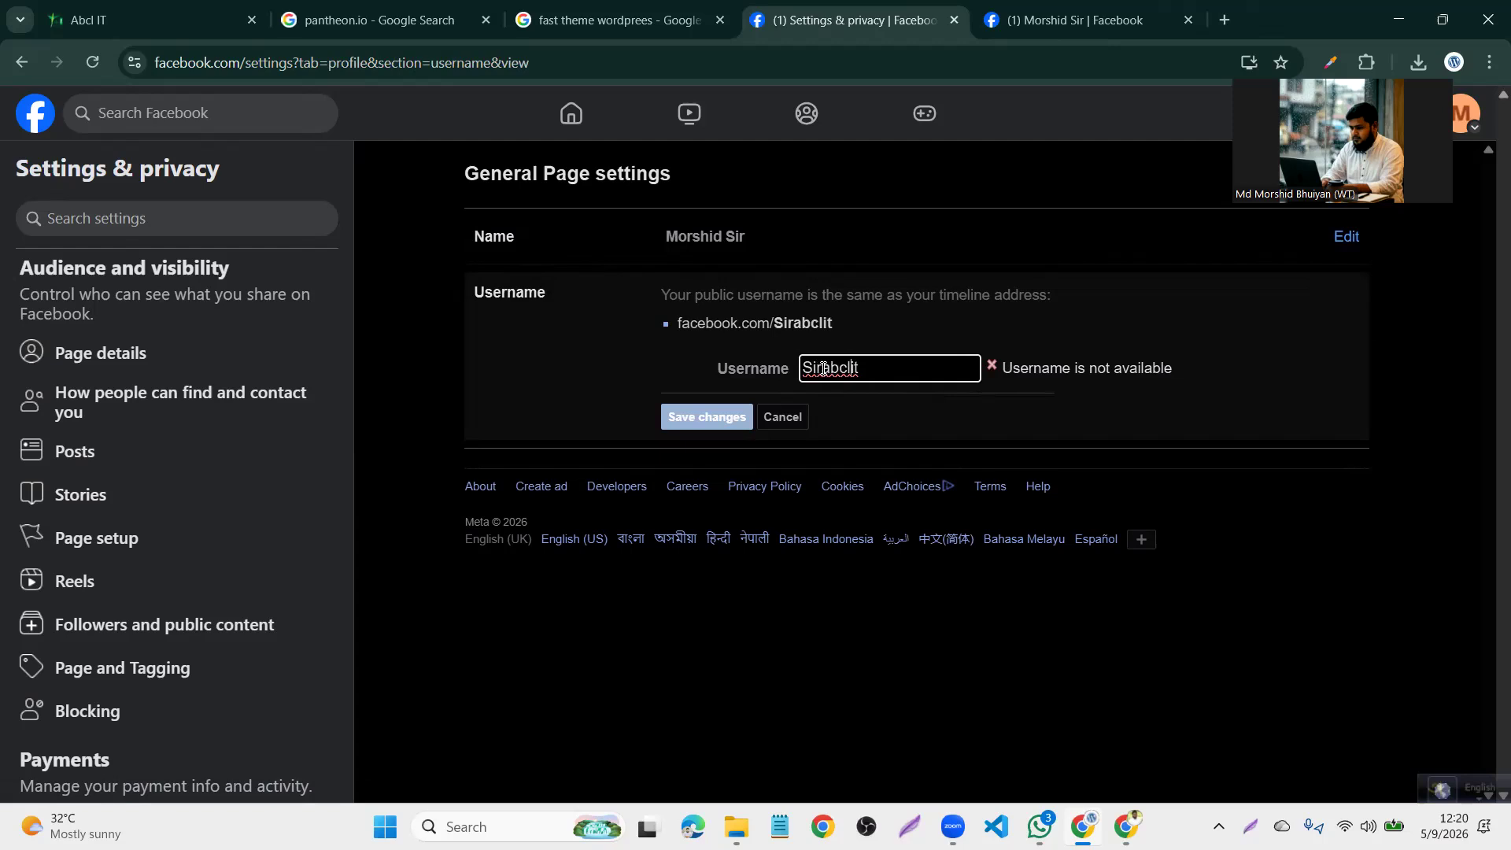
key(BackSpace)
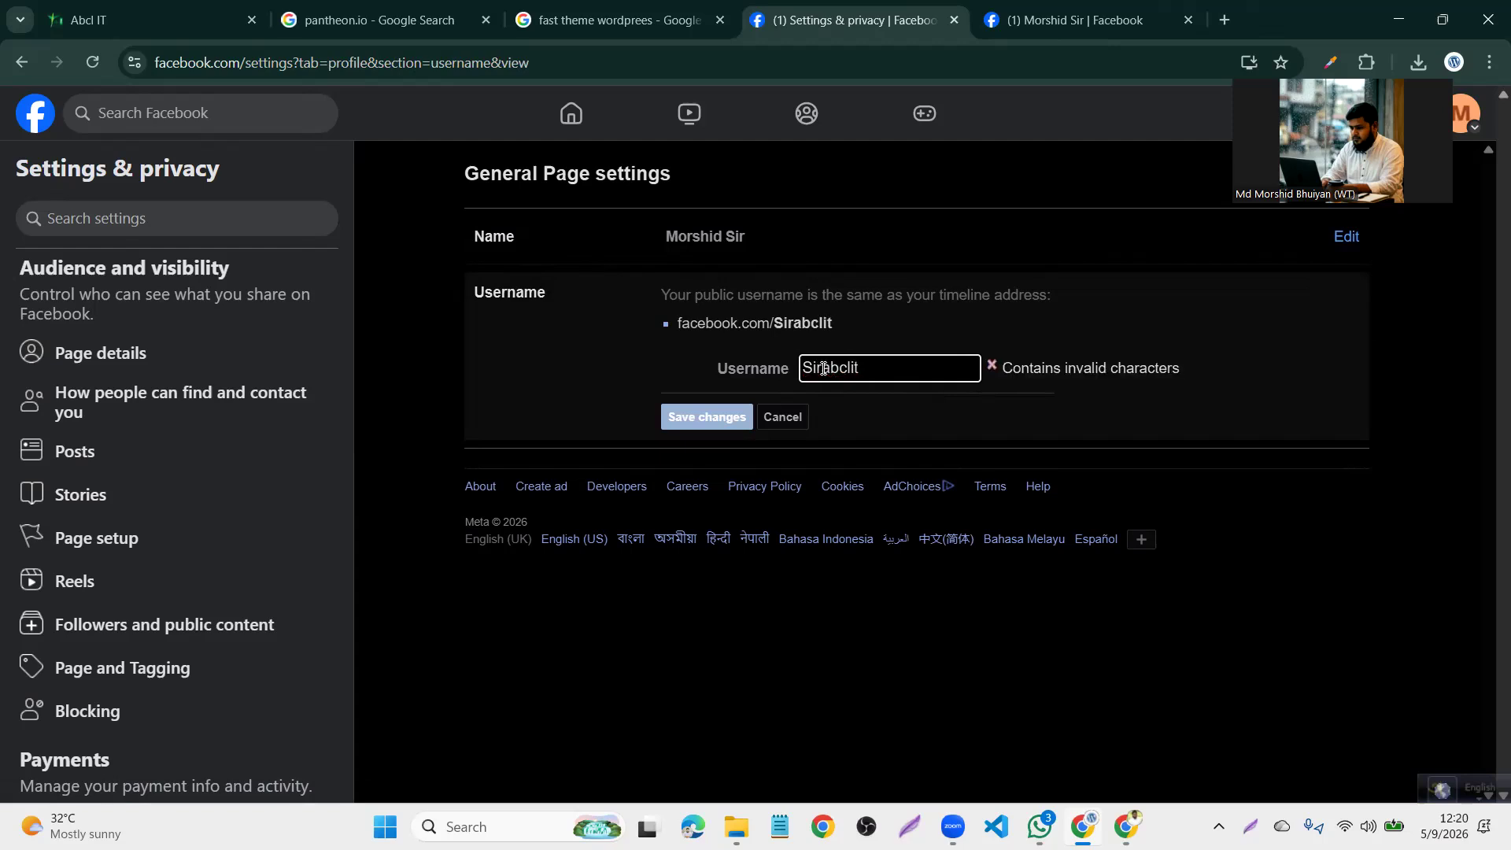
key(shift+Home)
key(BackSpace)
click(861, 365)
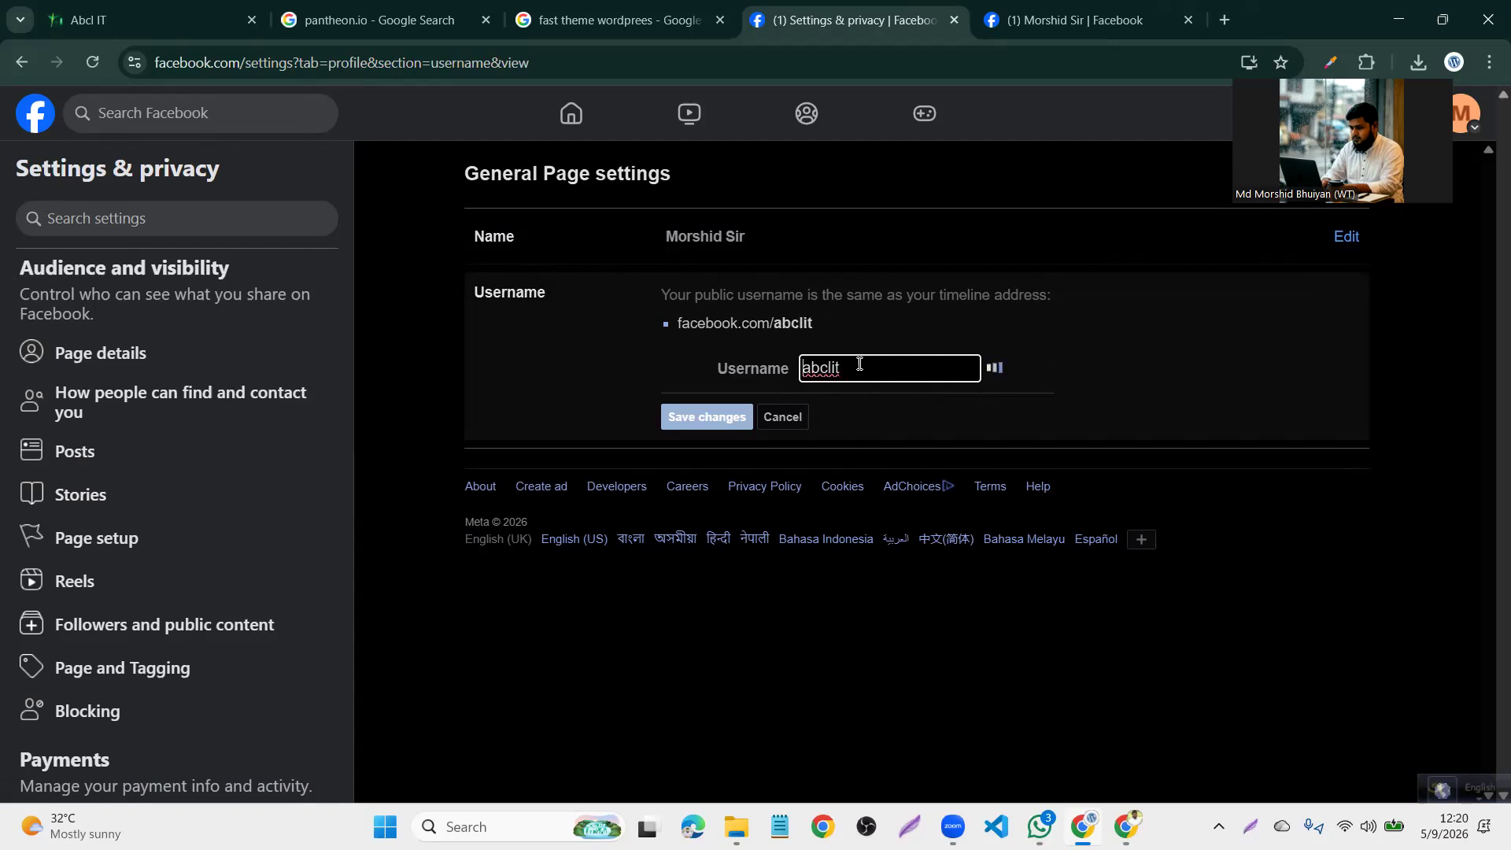
text(sor)
key(BackSpace)
key(BackSpace)
text(ir)
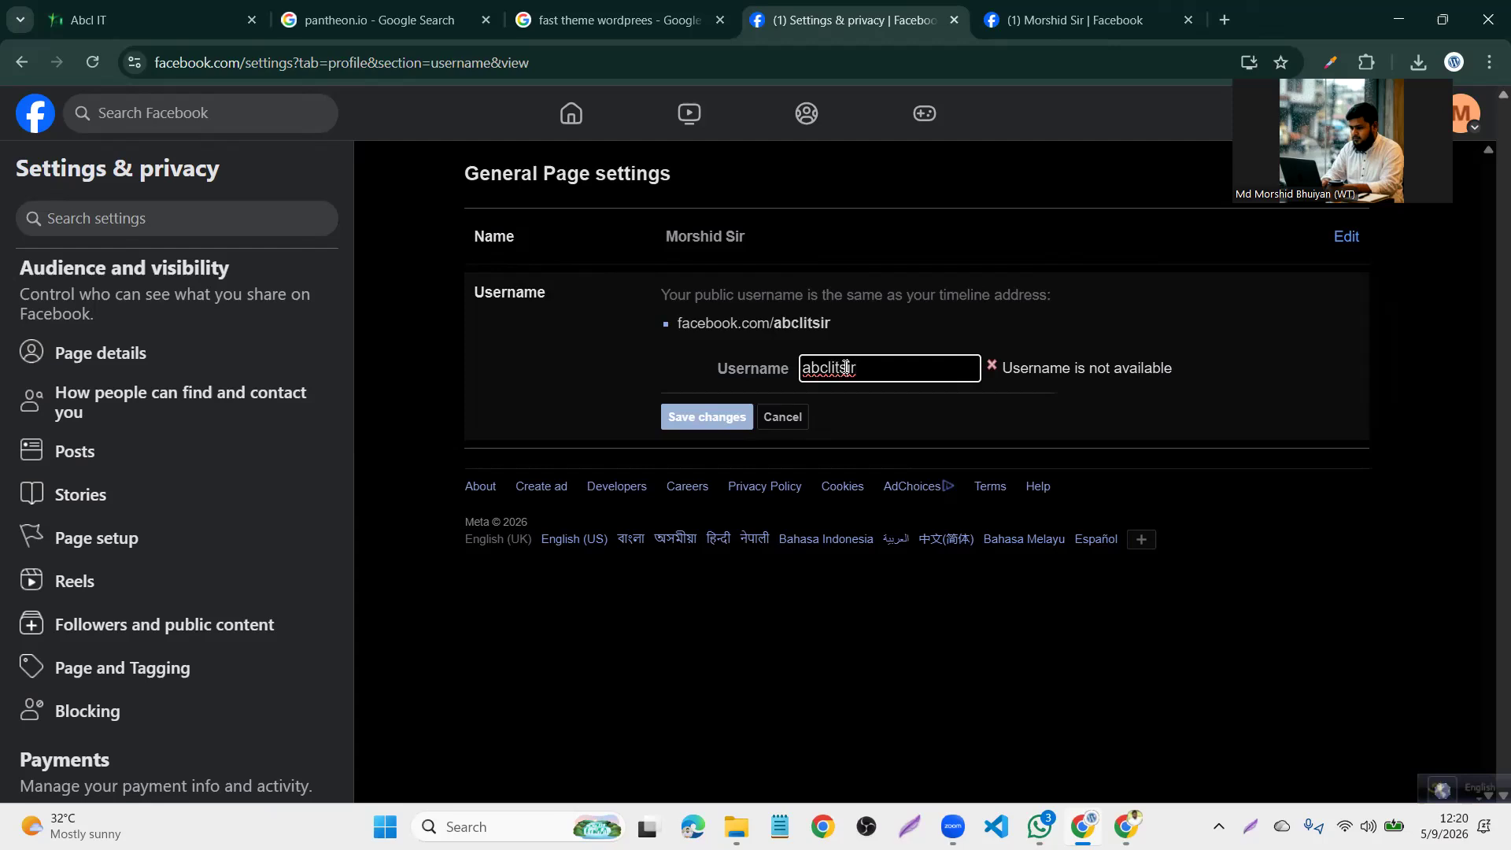
Try a hyphen and then an underscore separator in the username, removing each
click(842, 366)
text(-)
key(BackSpace)
text(_)
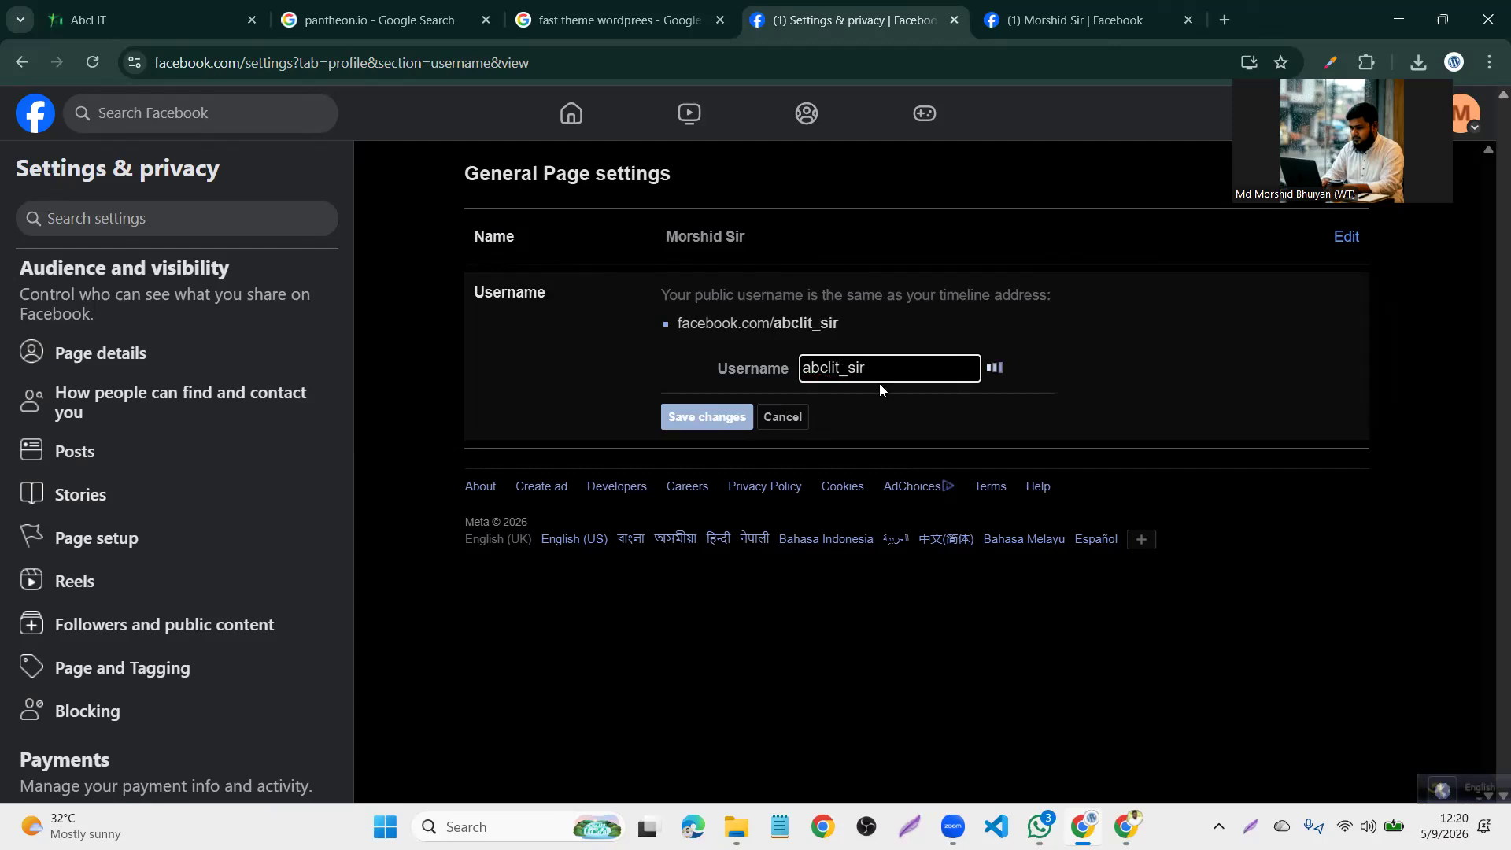
key(BackSpace)
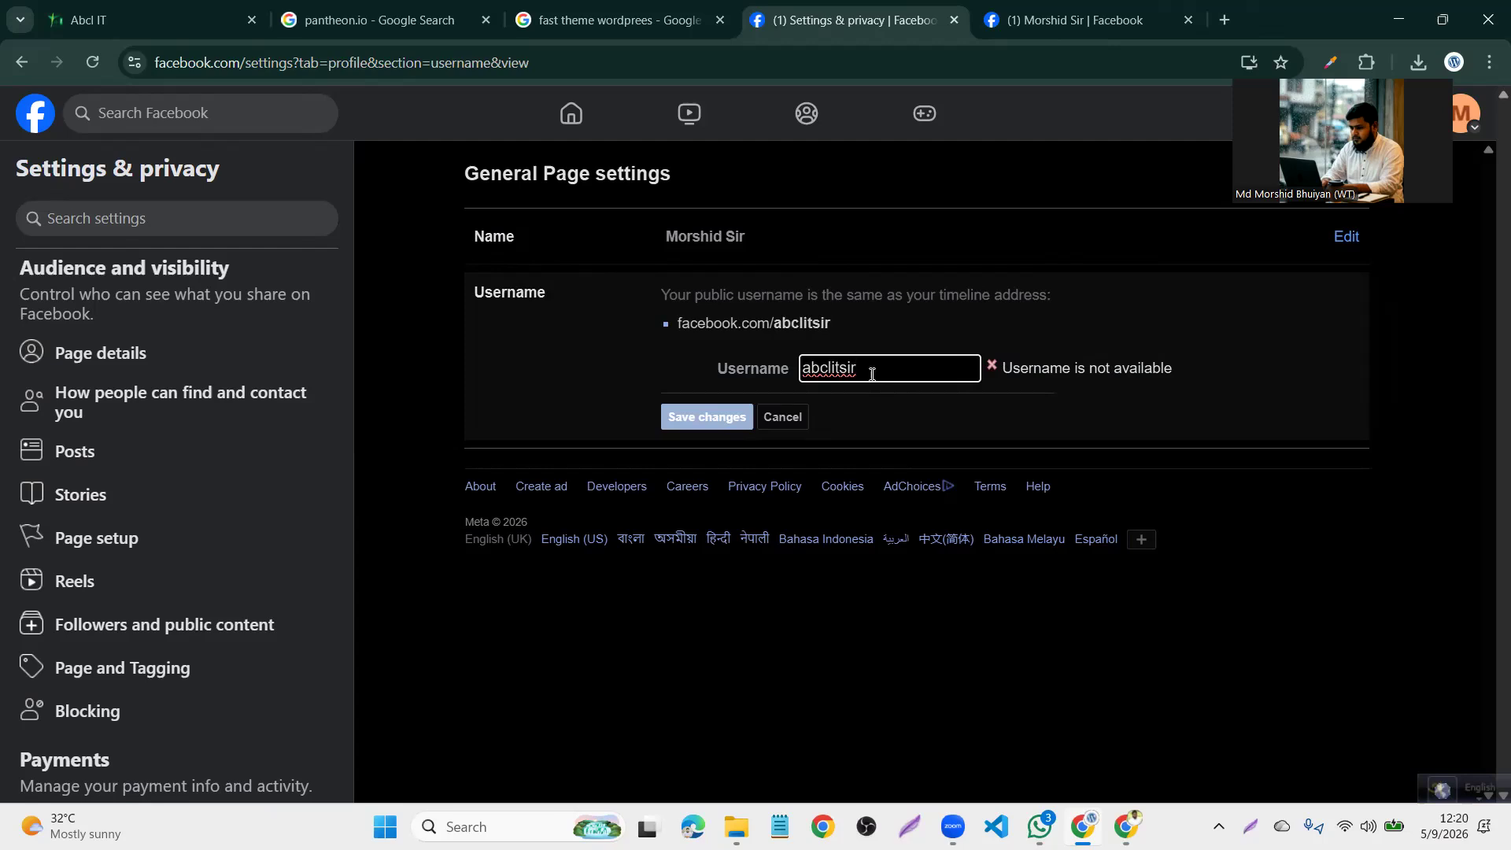
Replace the whole username with 'morshidsir'
drag(872, 374, 791, 376)
text(M)
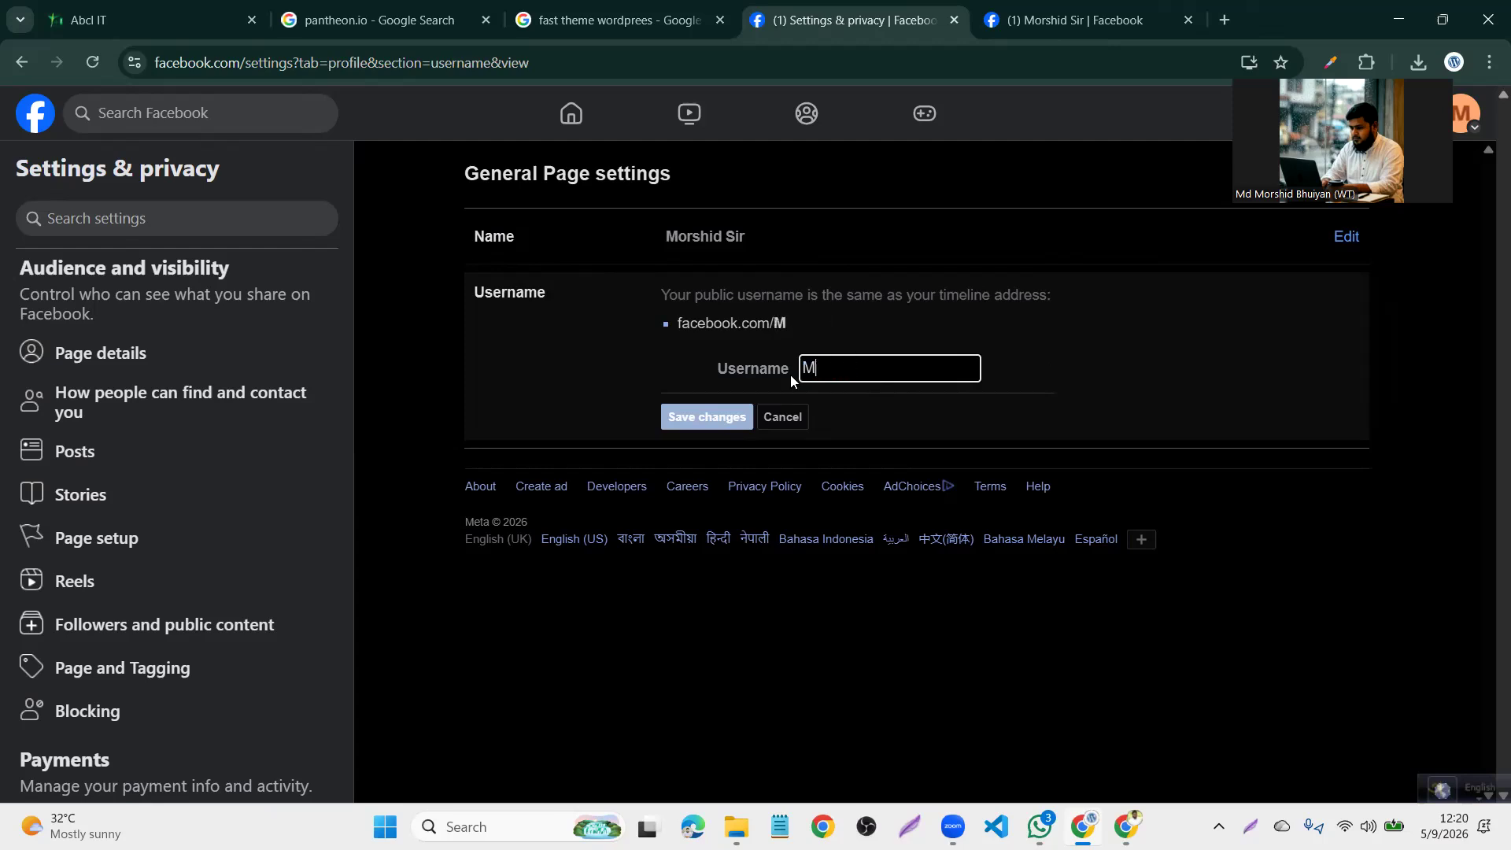
key(Caps_Lock)
key(BackSpace)
text(MOR)
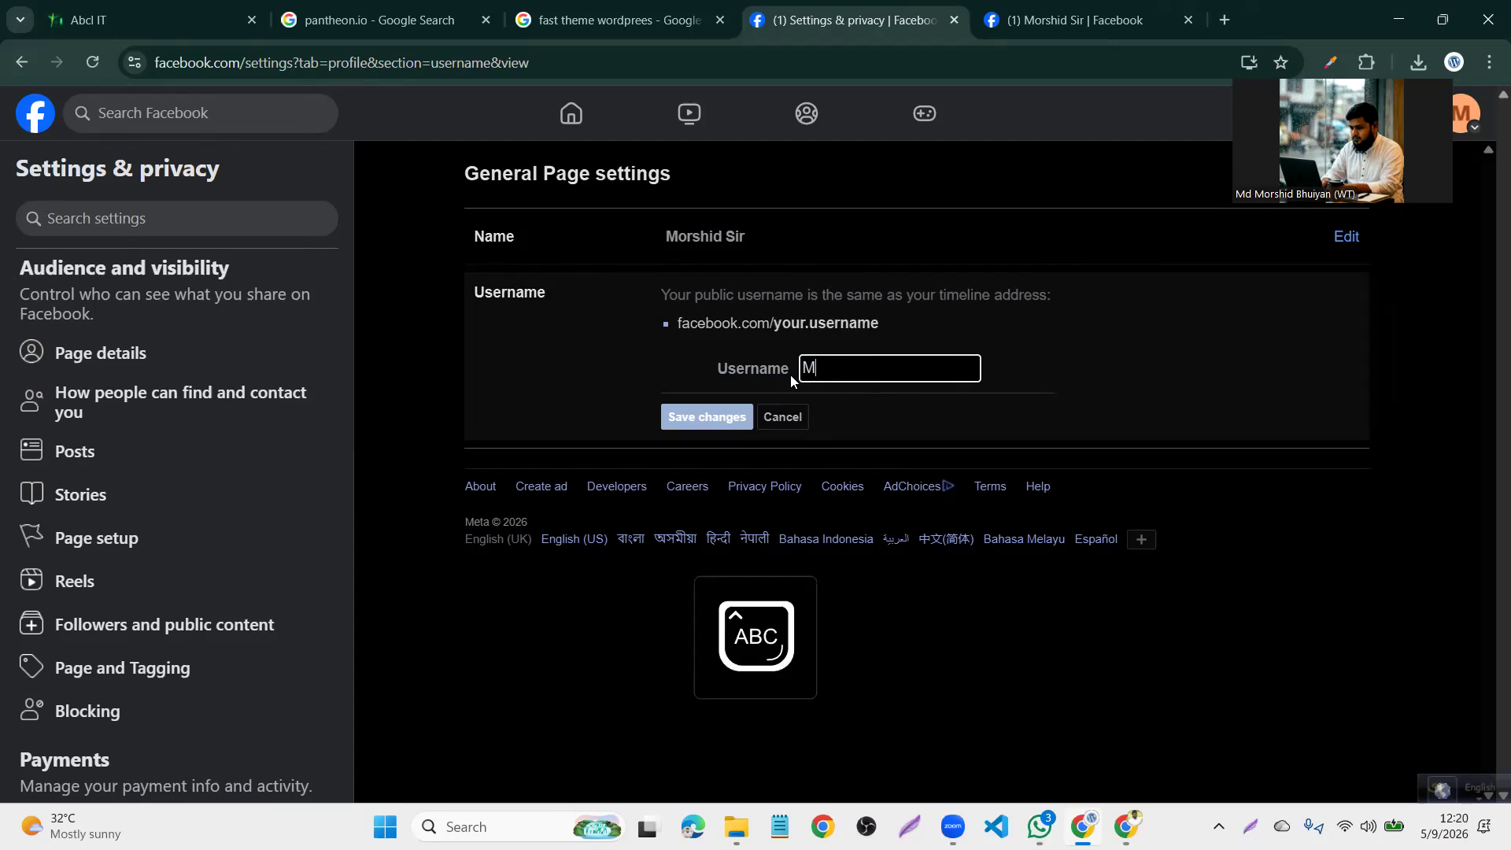
key(Caps_Lock)
key(BackSpace)
key(BackSpace)
key(BackSpace)
text(mor)
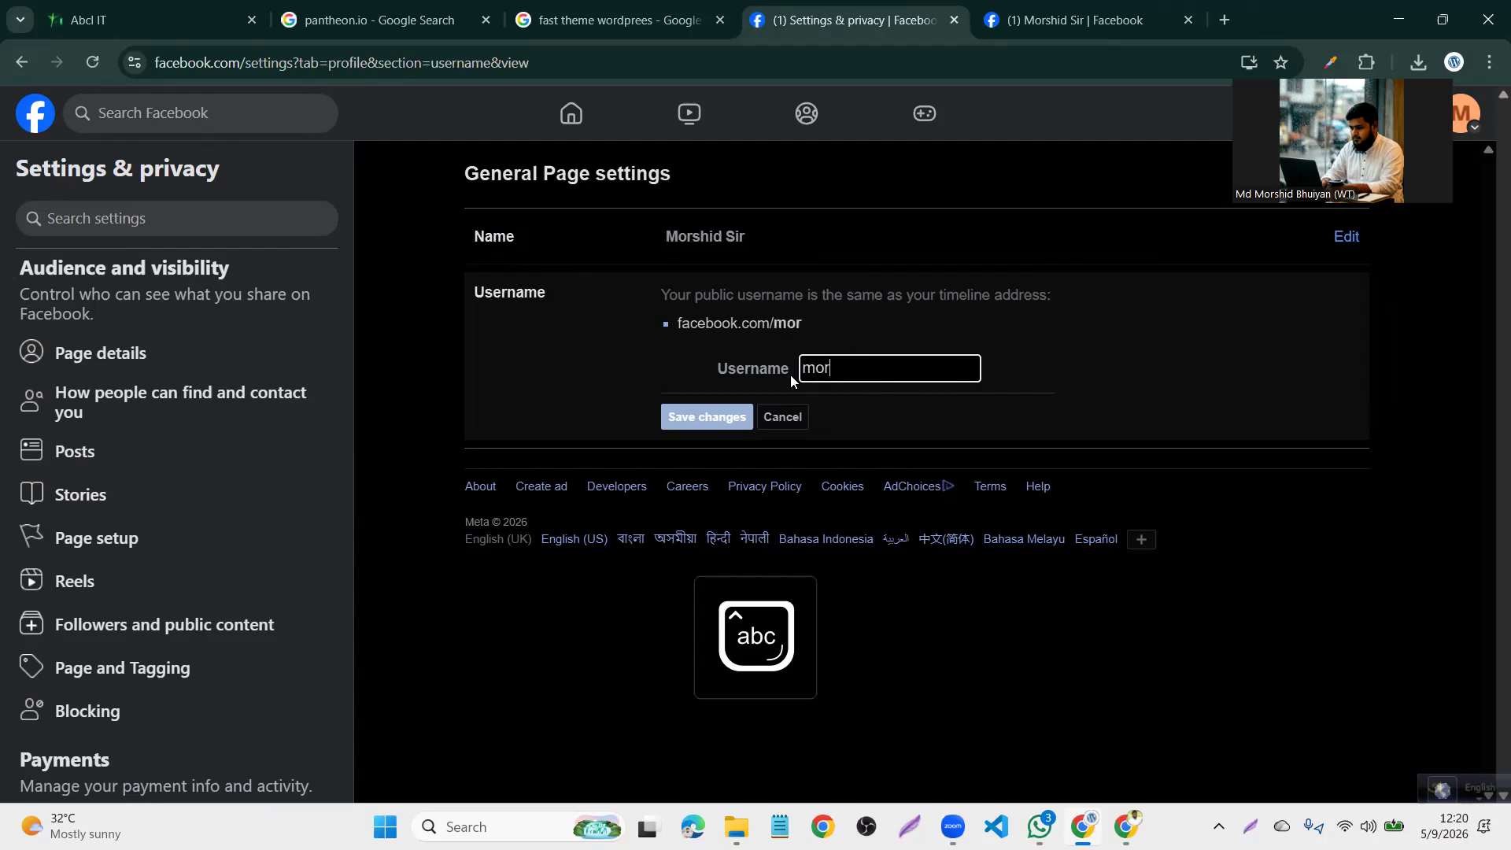
text(shidsir)
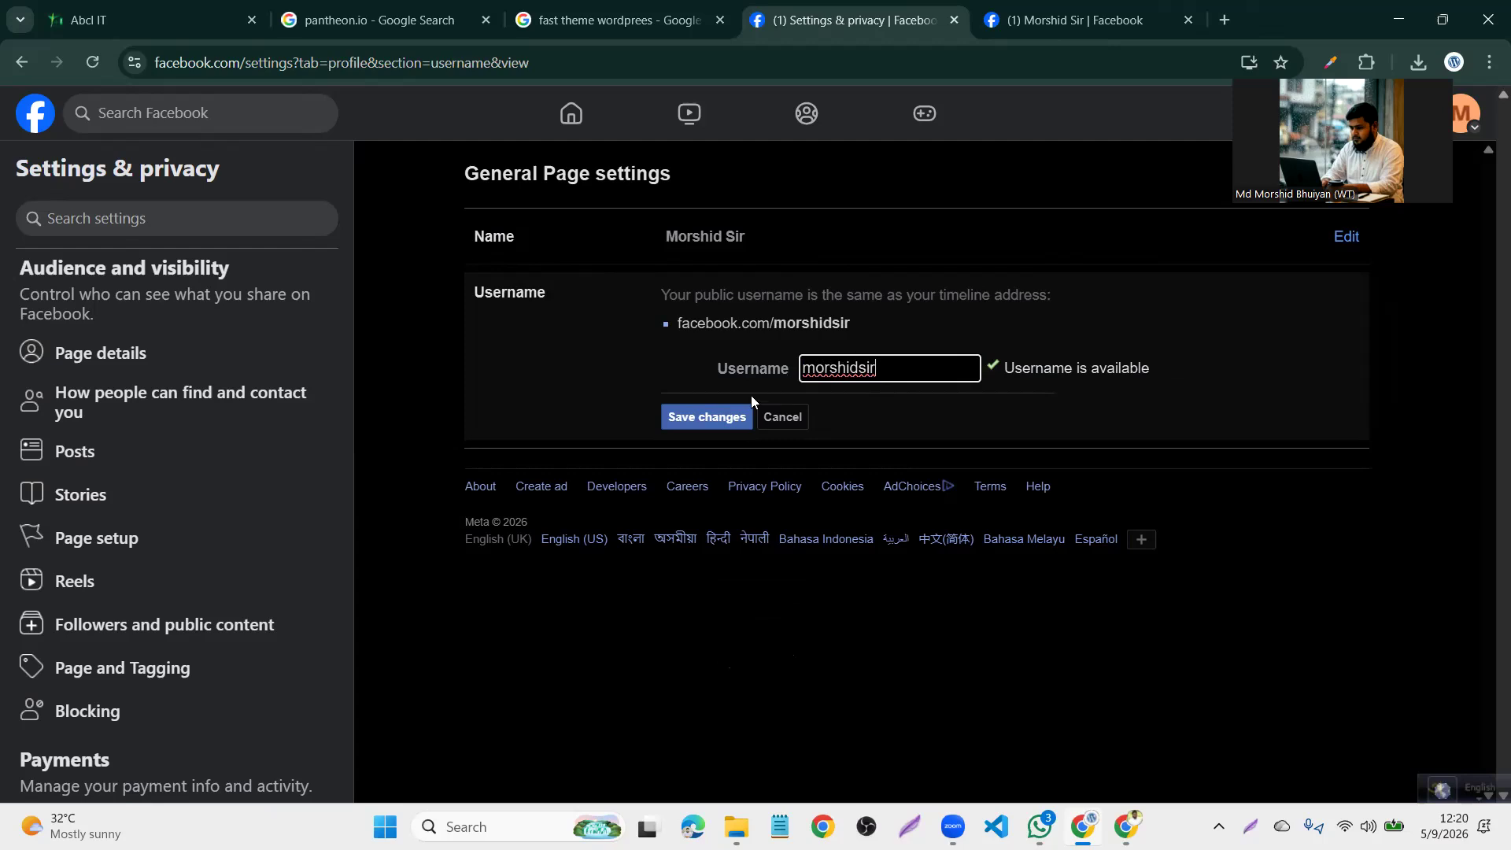
Attempt to save the username, dismiss the password prompt, and cancel the form
click(715, 411)
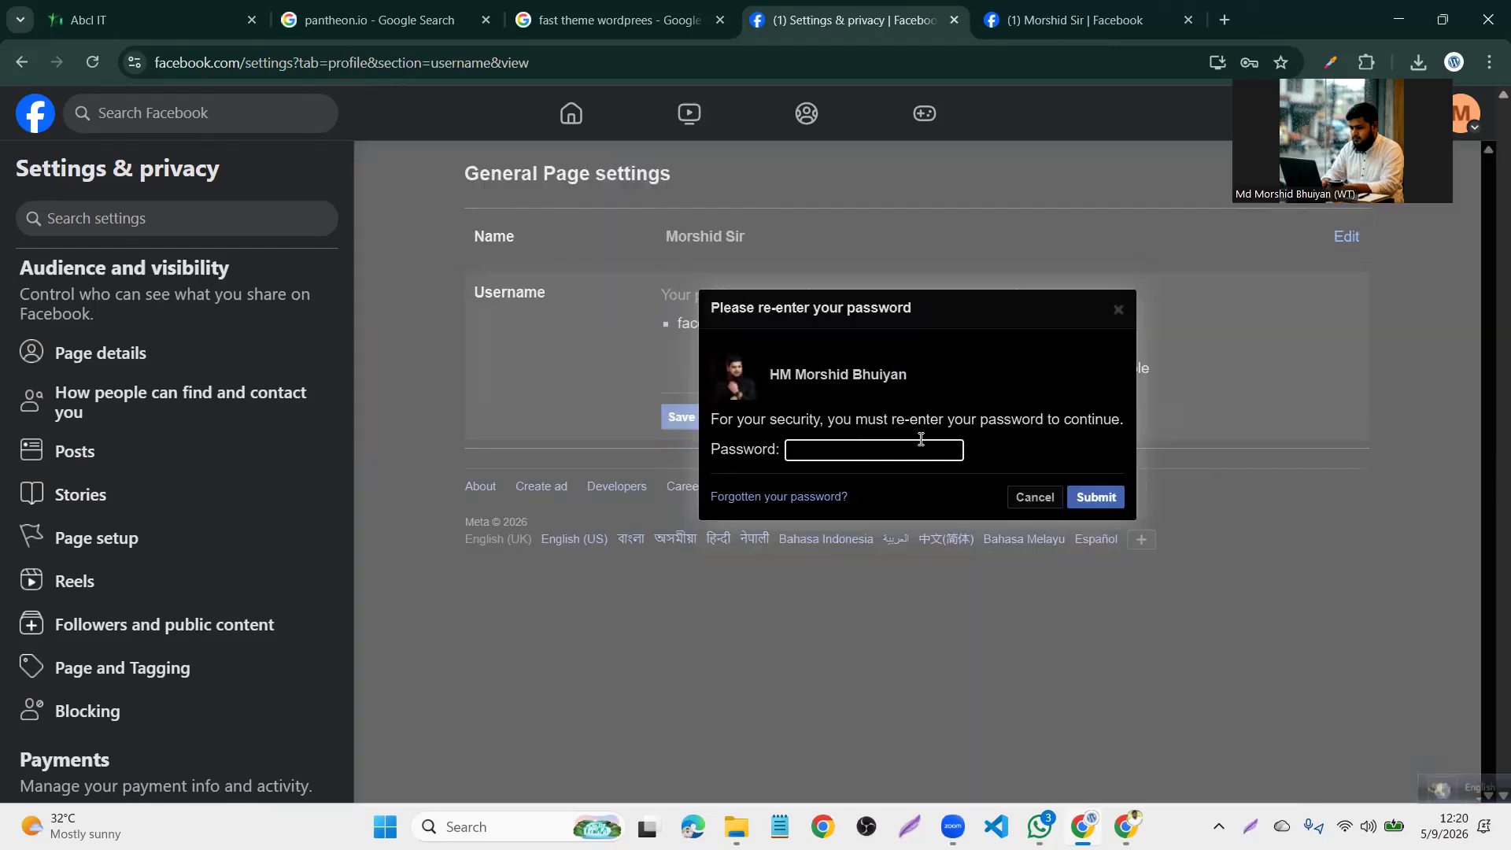
click(1023, 498)
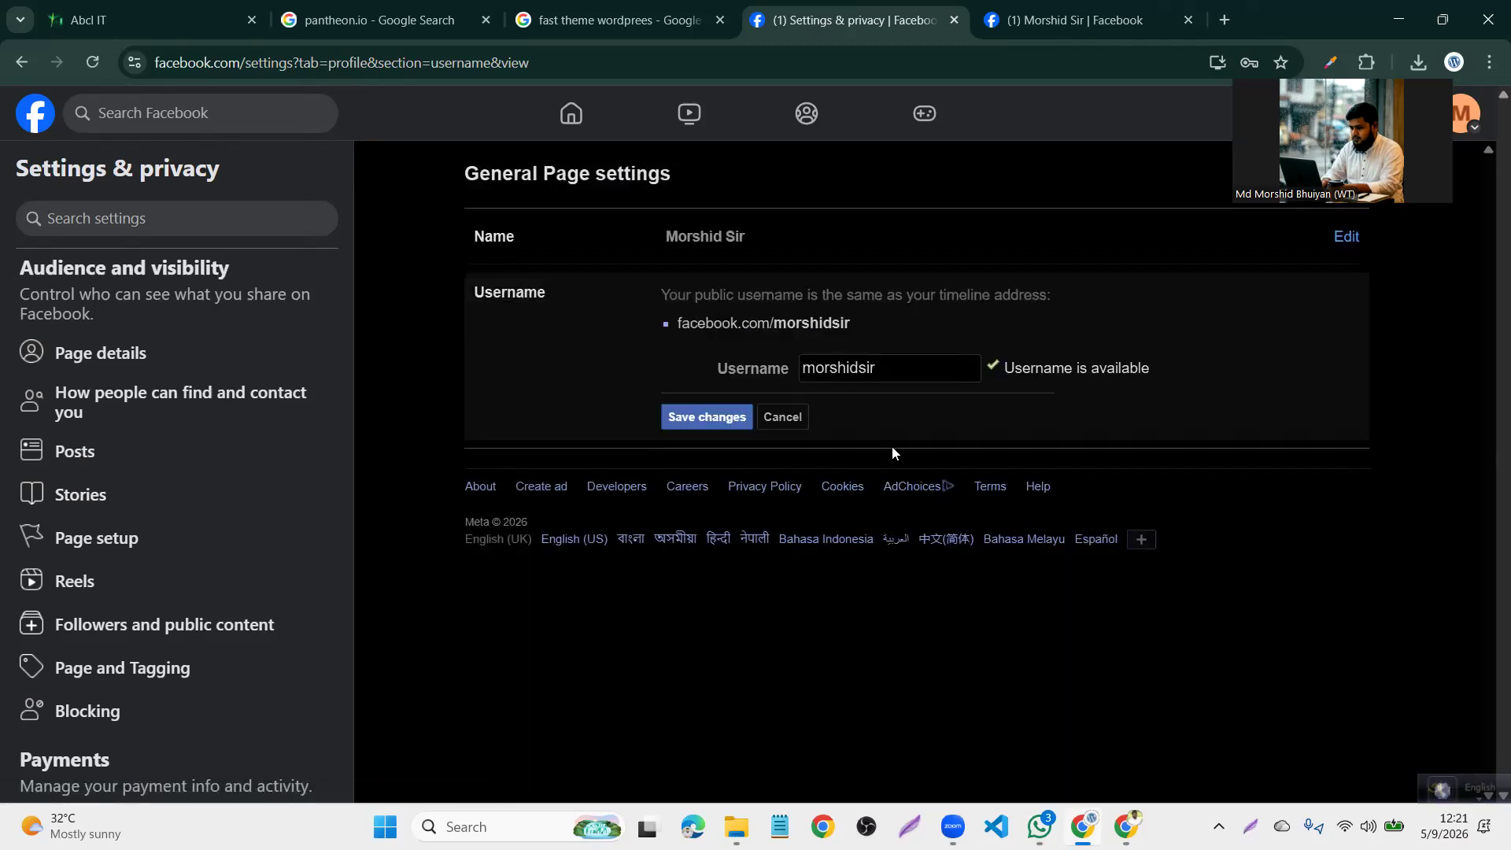
click(793, 418)
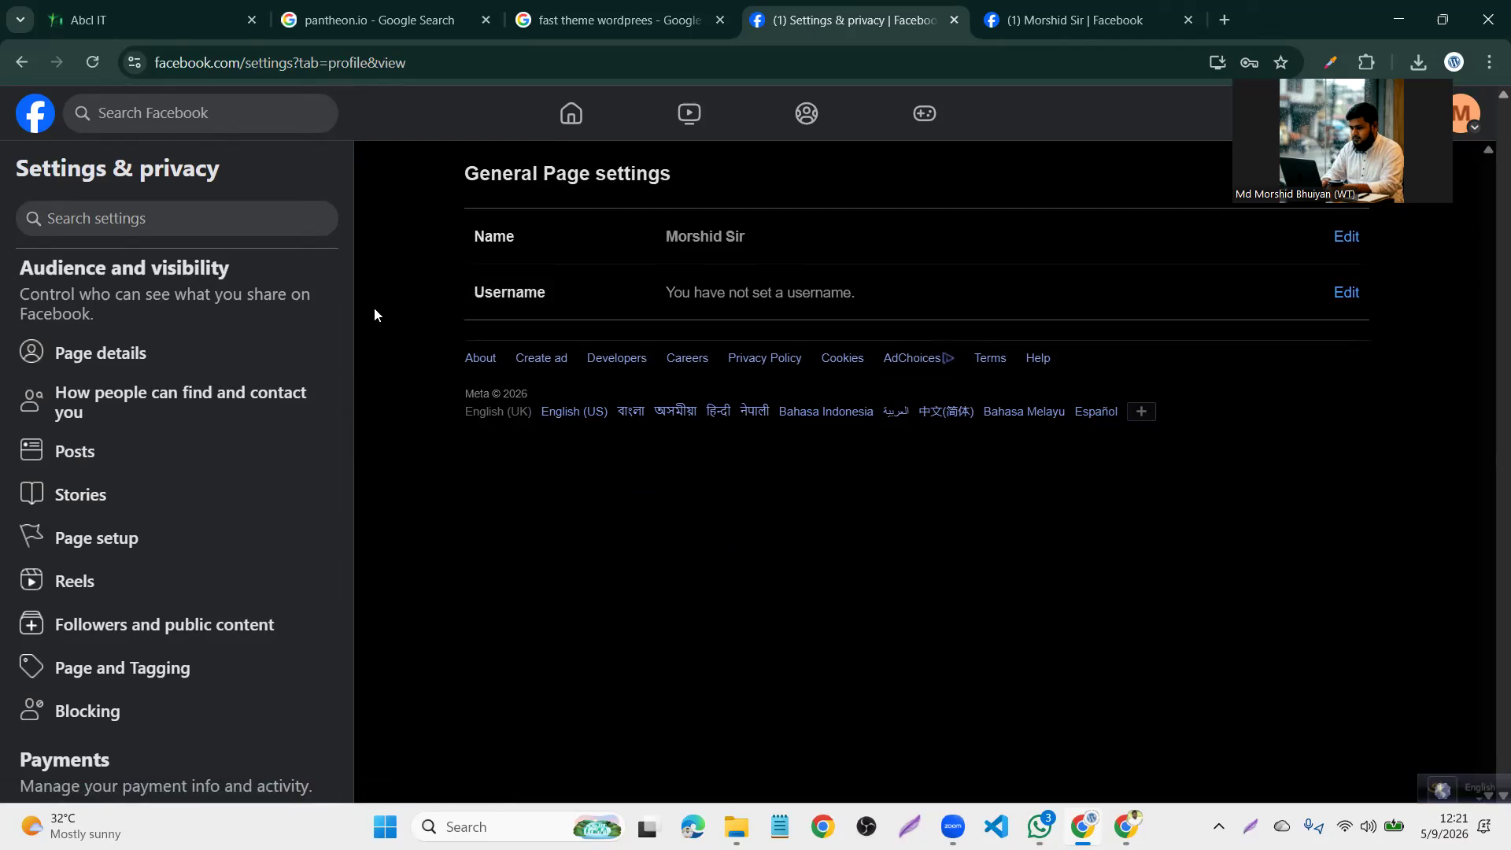
Navigate back and reopen the Page's settings, scrolling the sidebar to Page details through Blocking
click(21, 62)
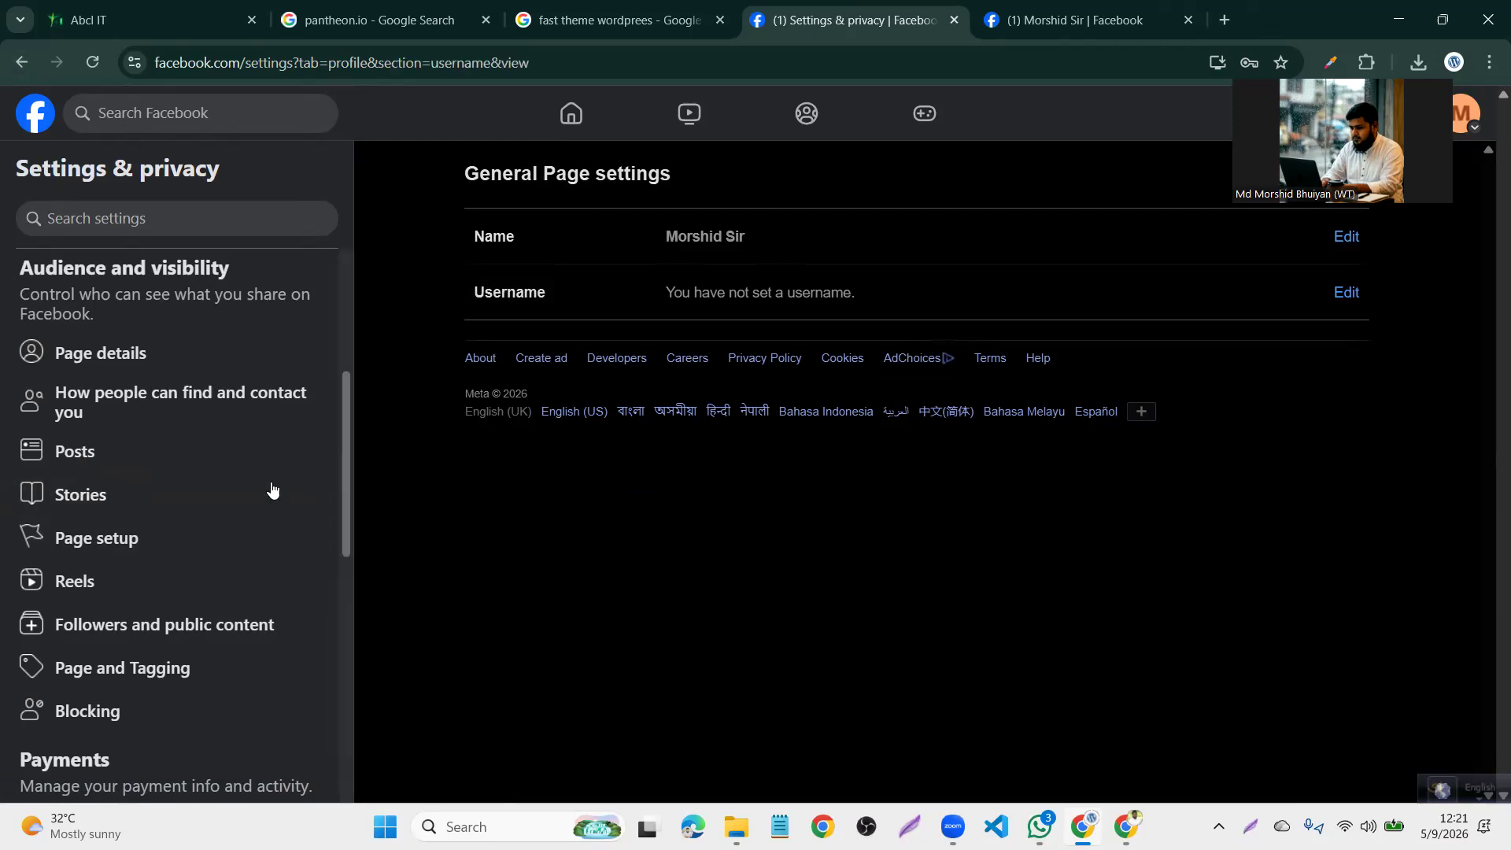
scroll(243, 517, down, 2)
scroll(240, 512, up, 4)
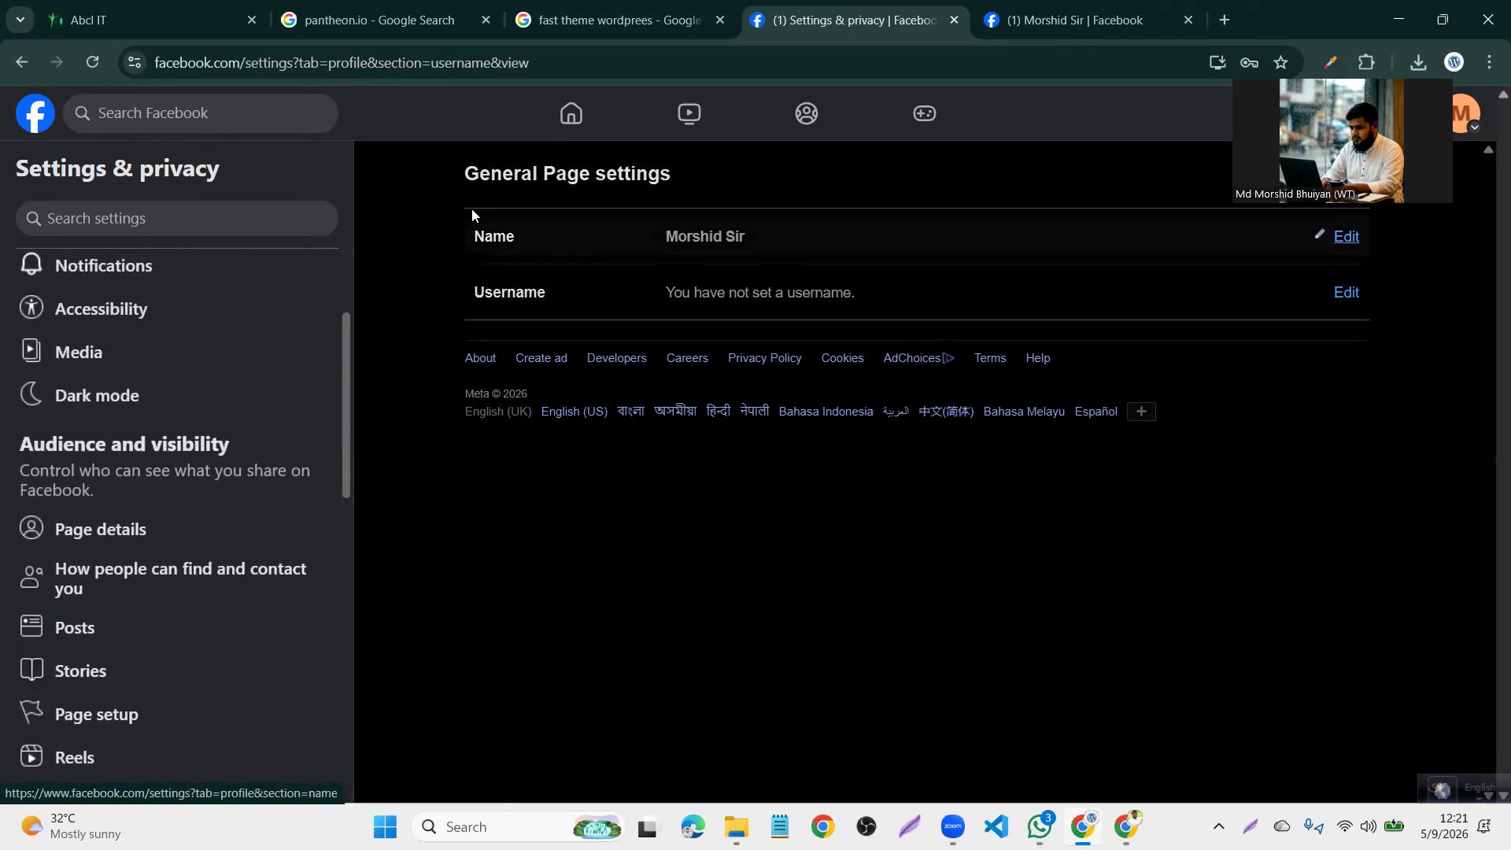
click(19, 64)
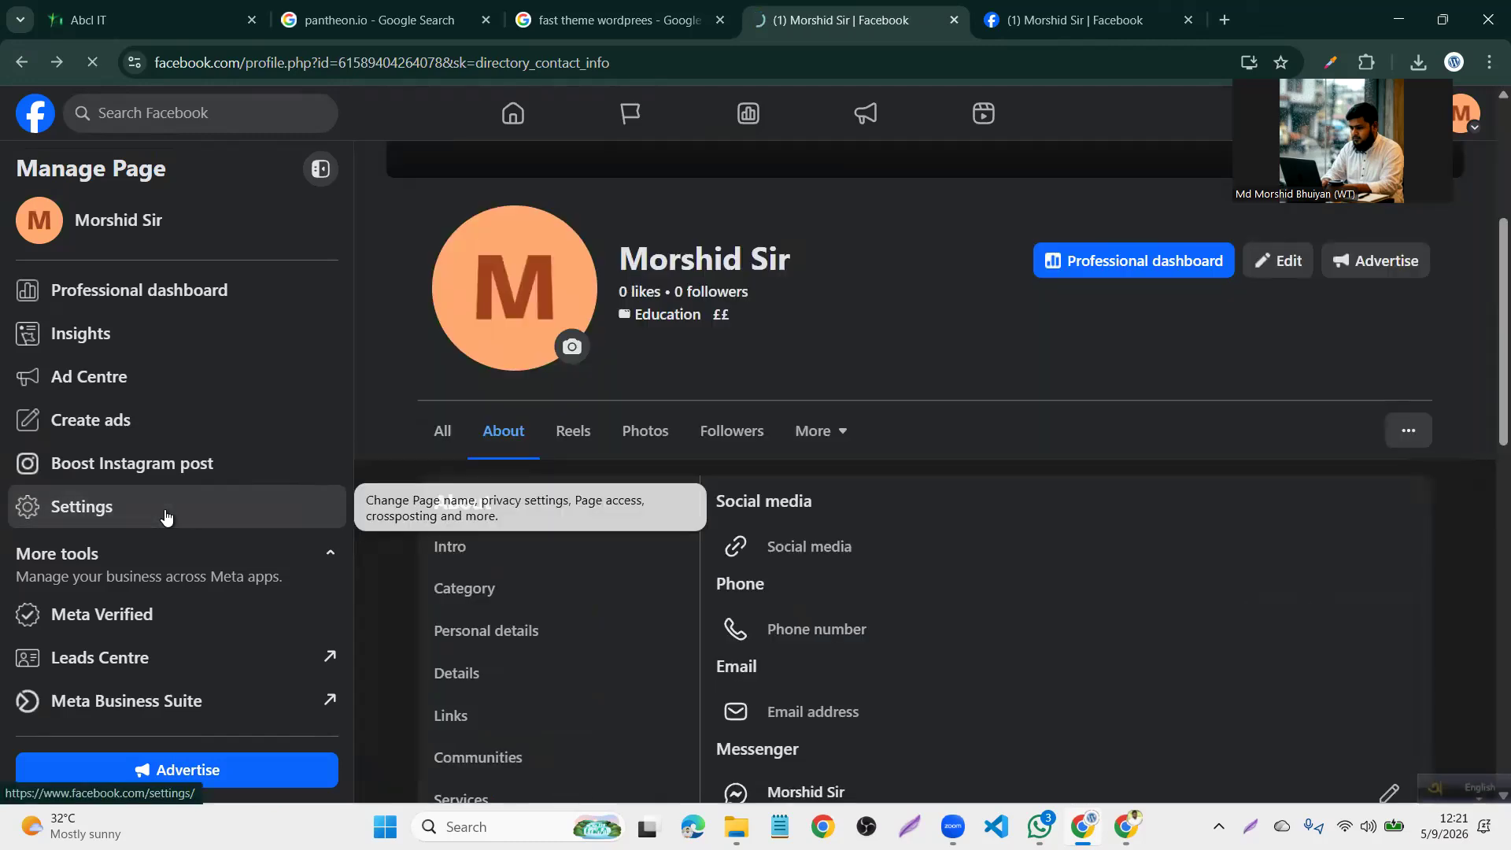
click(164, 508)
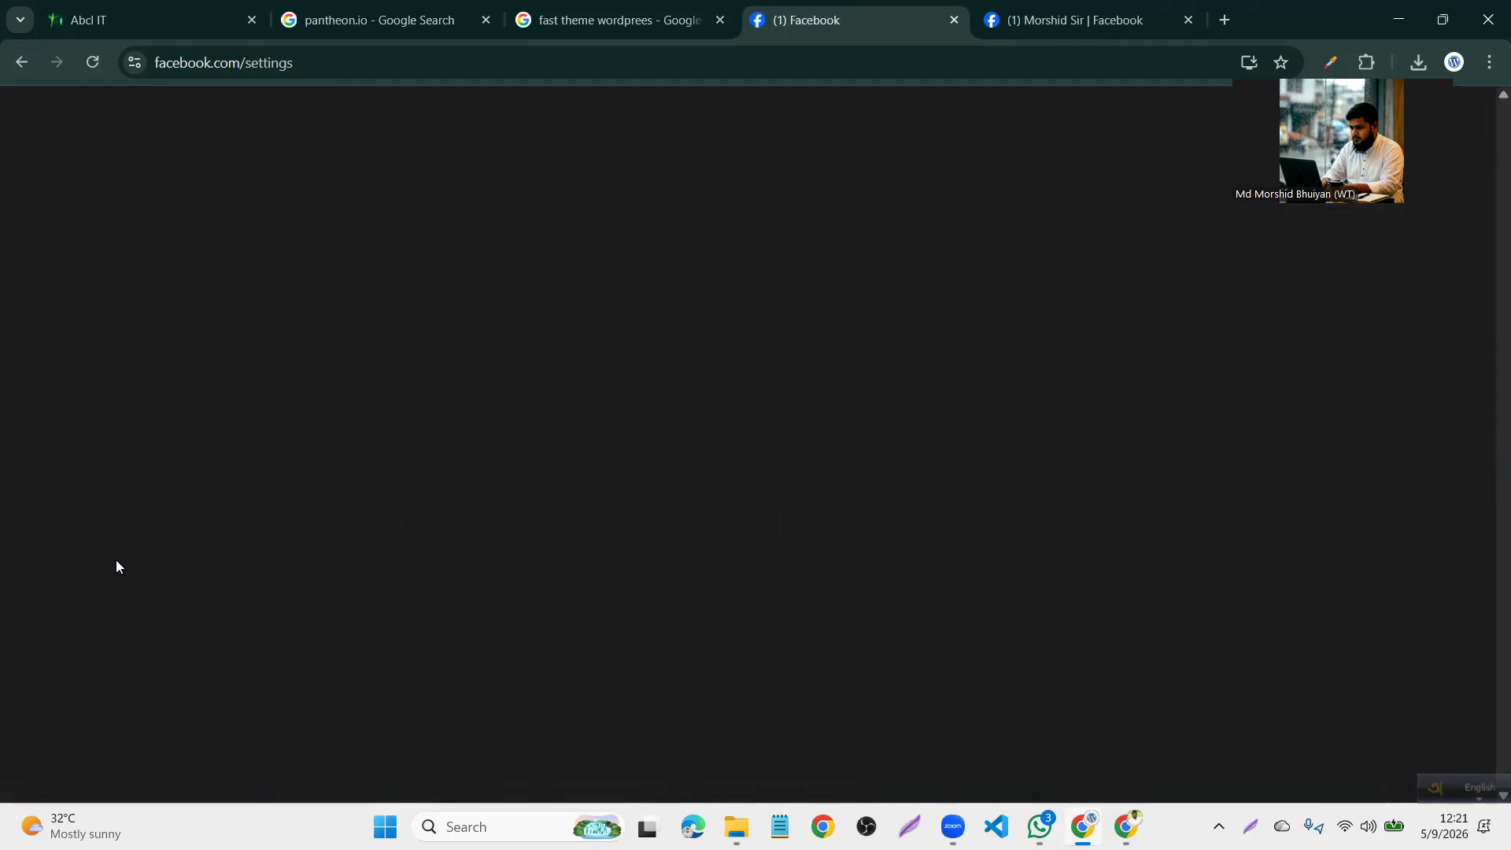
scroll(117, 565, down, 4)
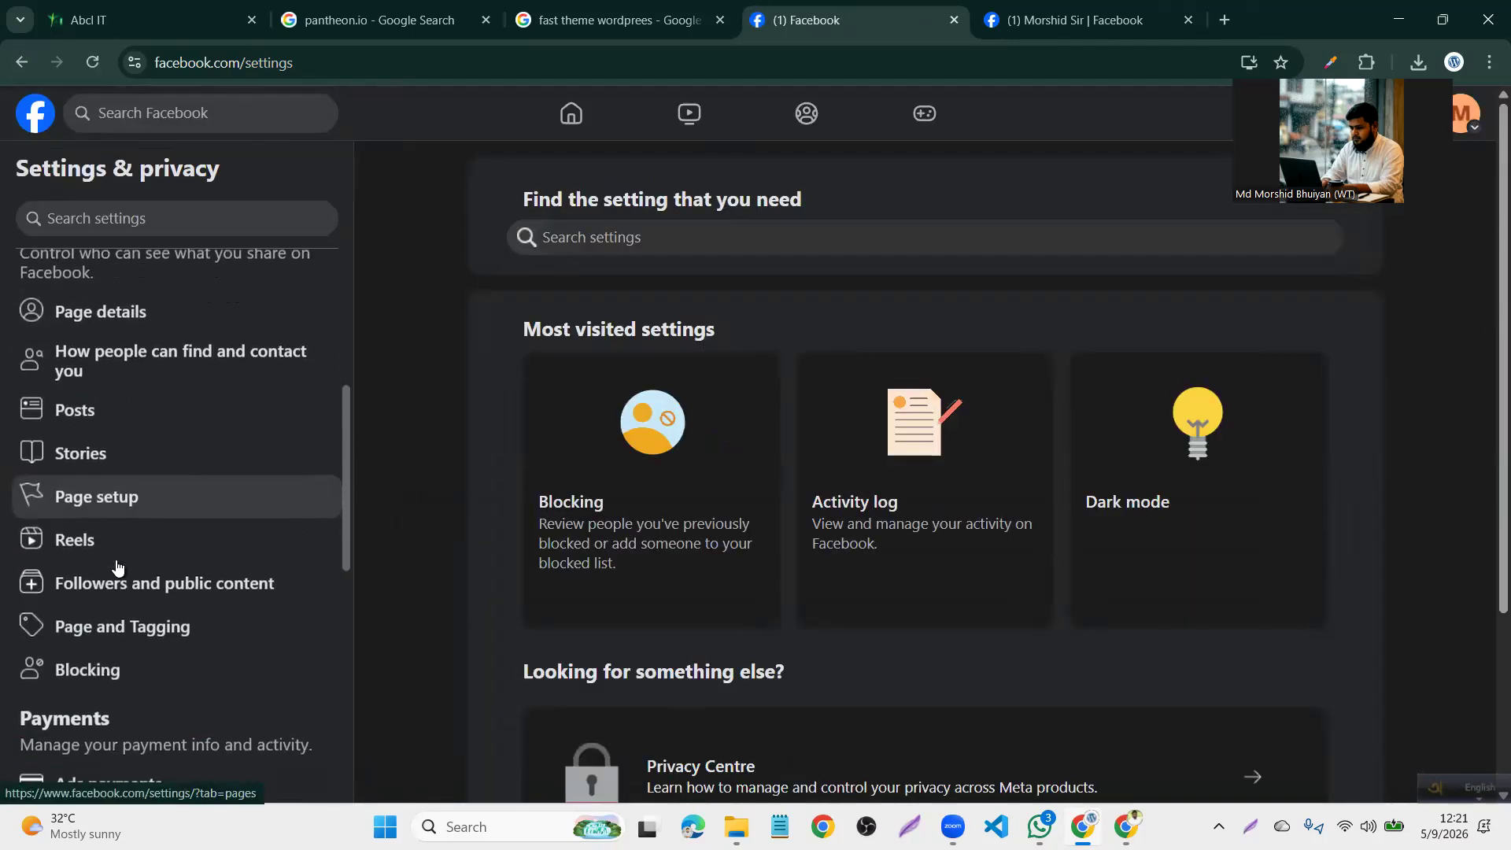
scroll(114, 562, down, 1)
Open Page setup's Page access, reviewing who has Facebook access and task access
click(145, 444)
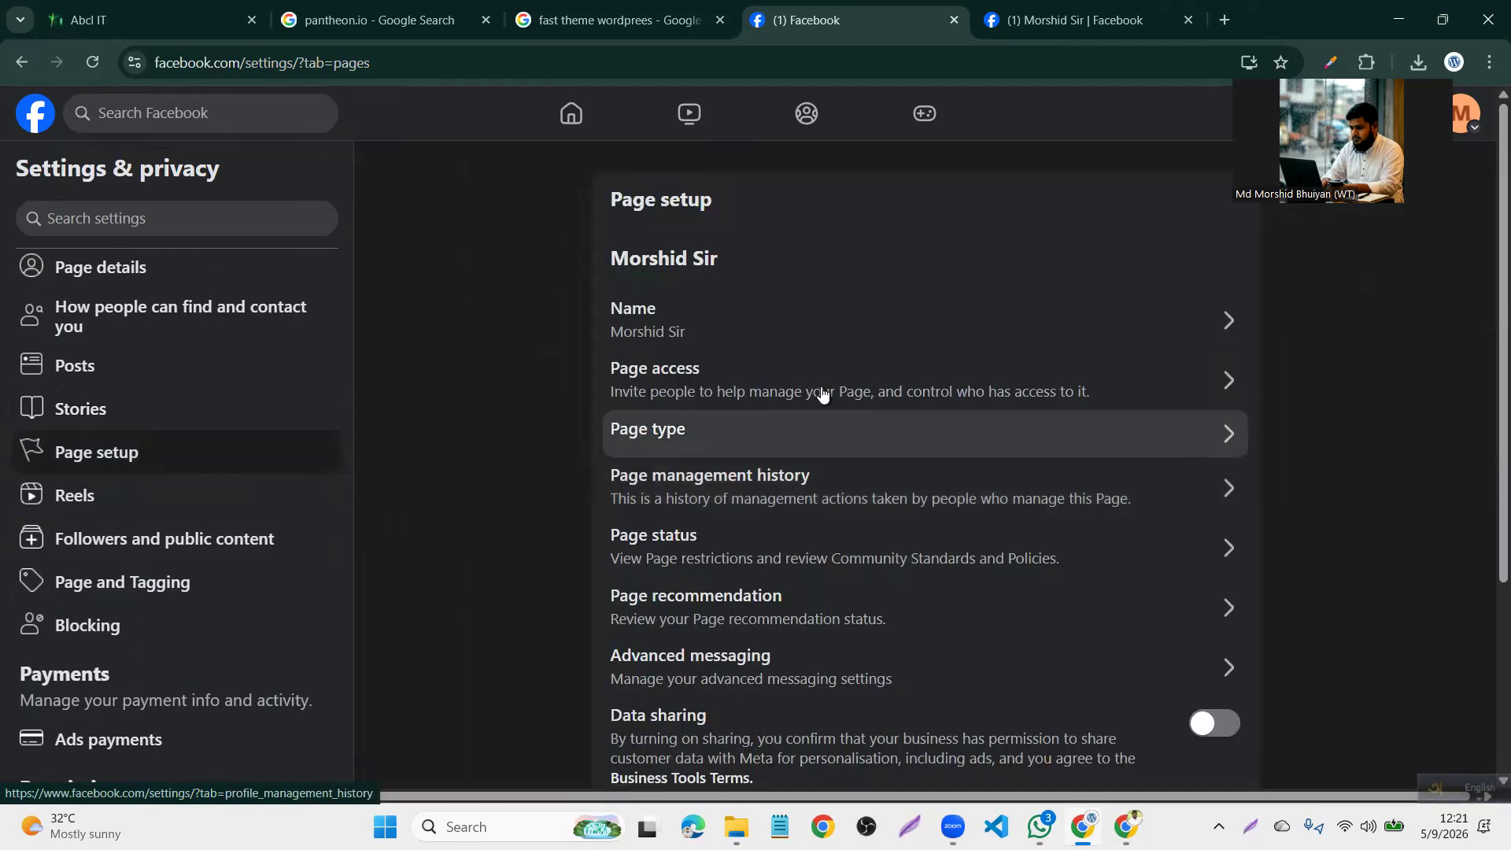
click(899, 370)
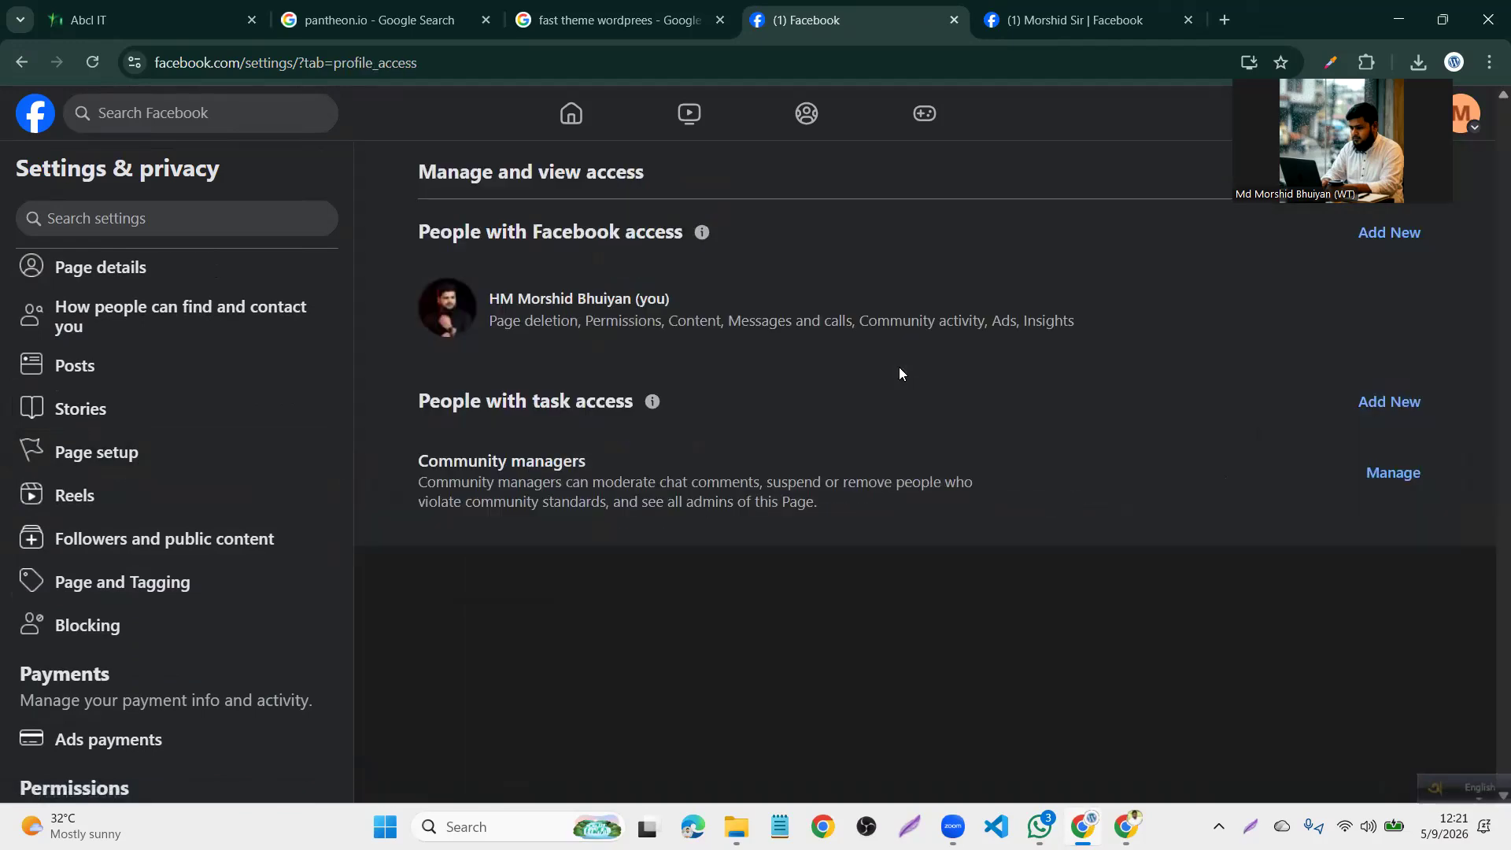
drag(412, 233, 795, 230)
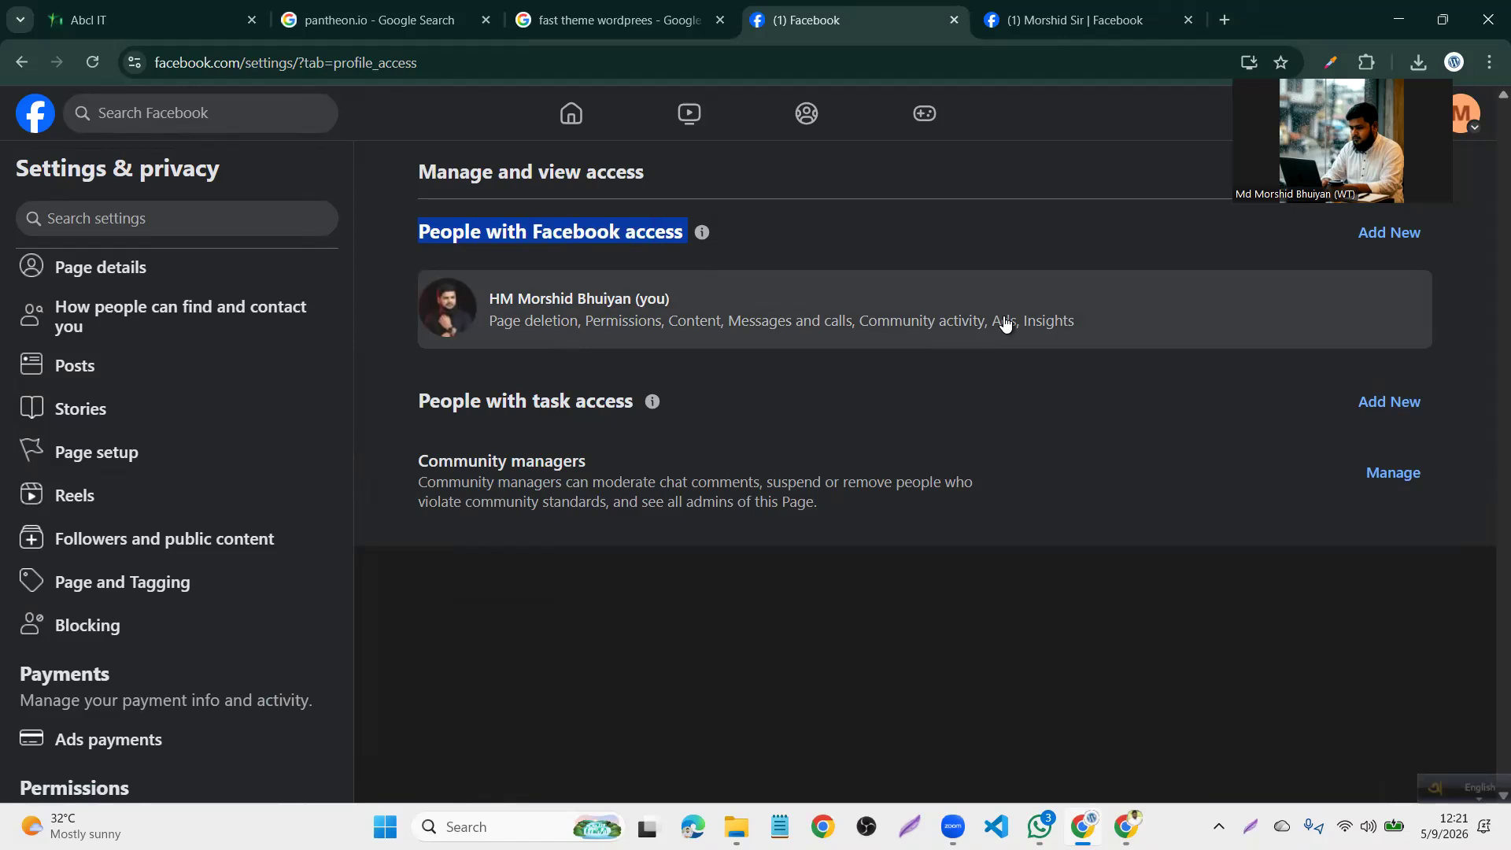
click(975, 245)
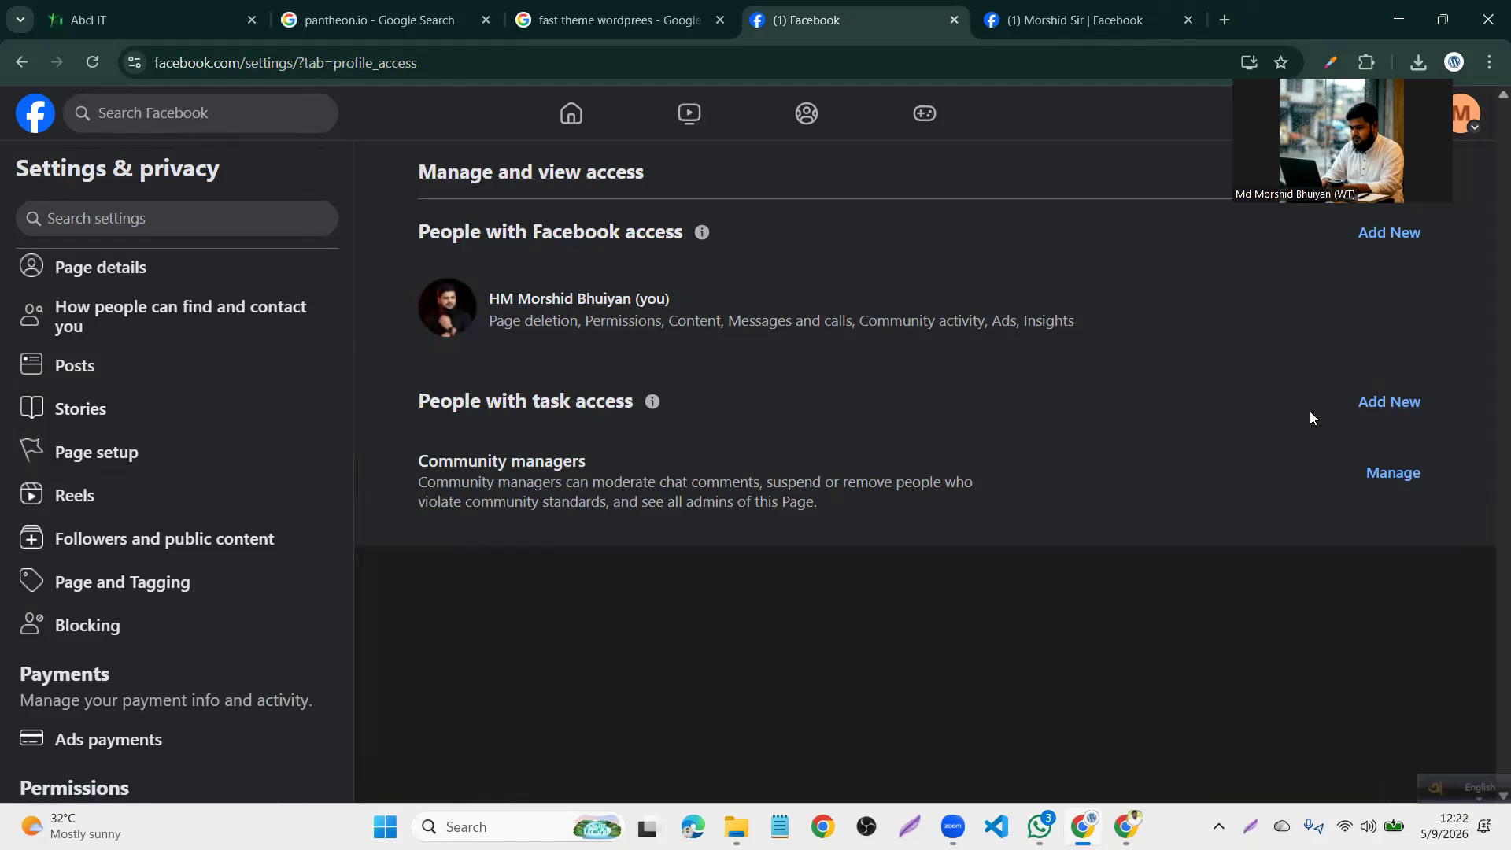
click(1390, 409)
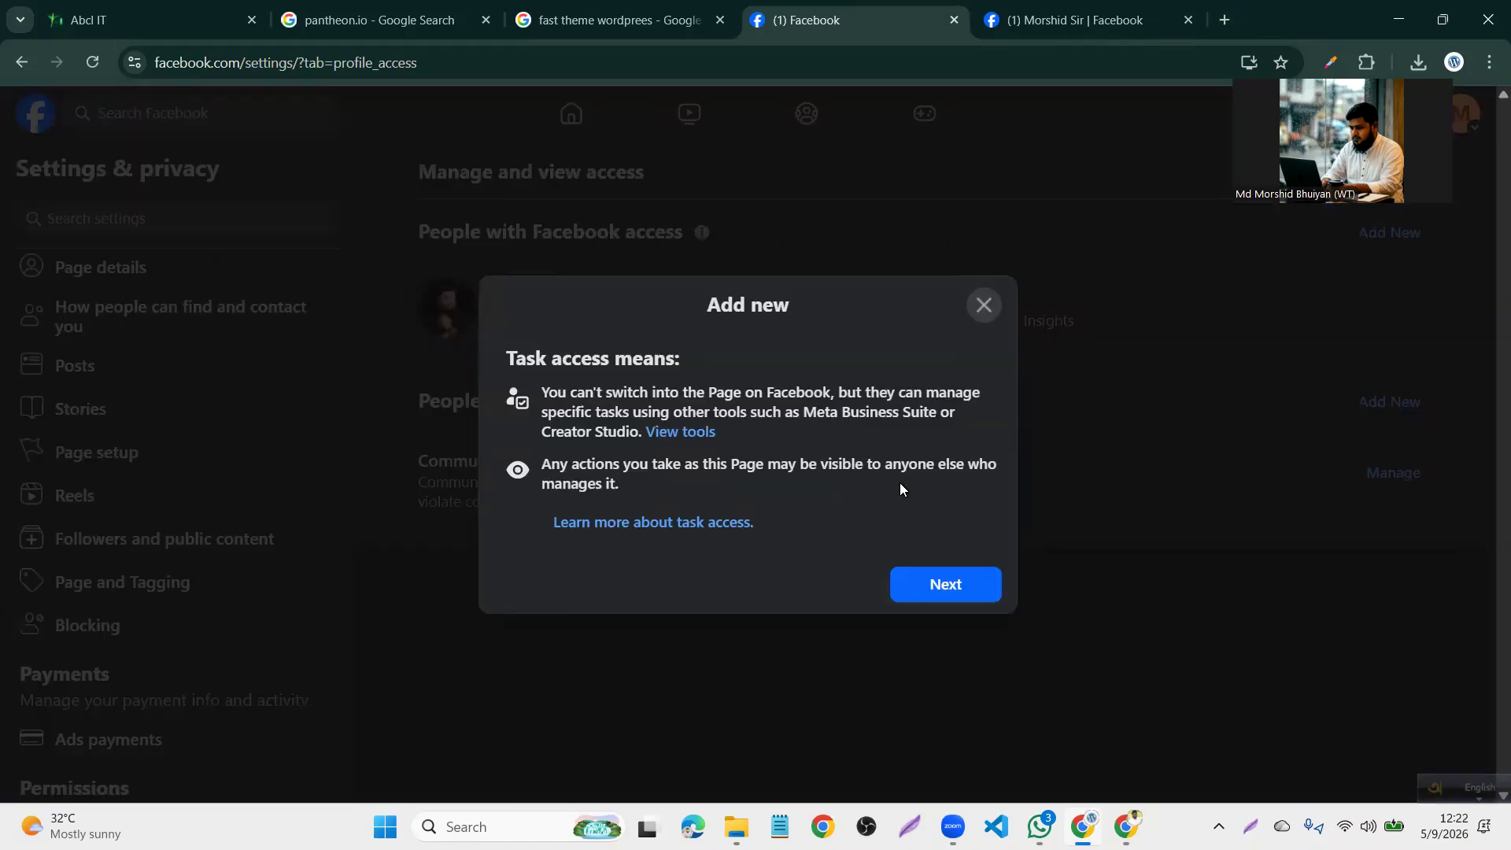
click(928, 582)
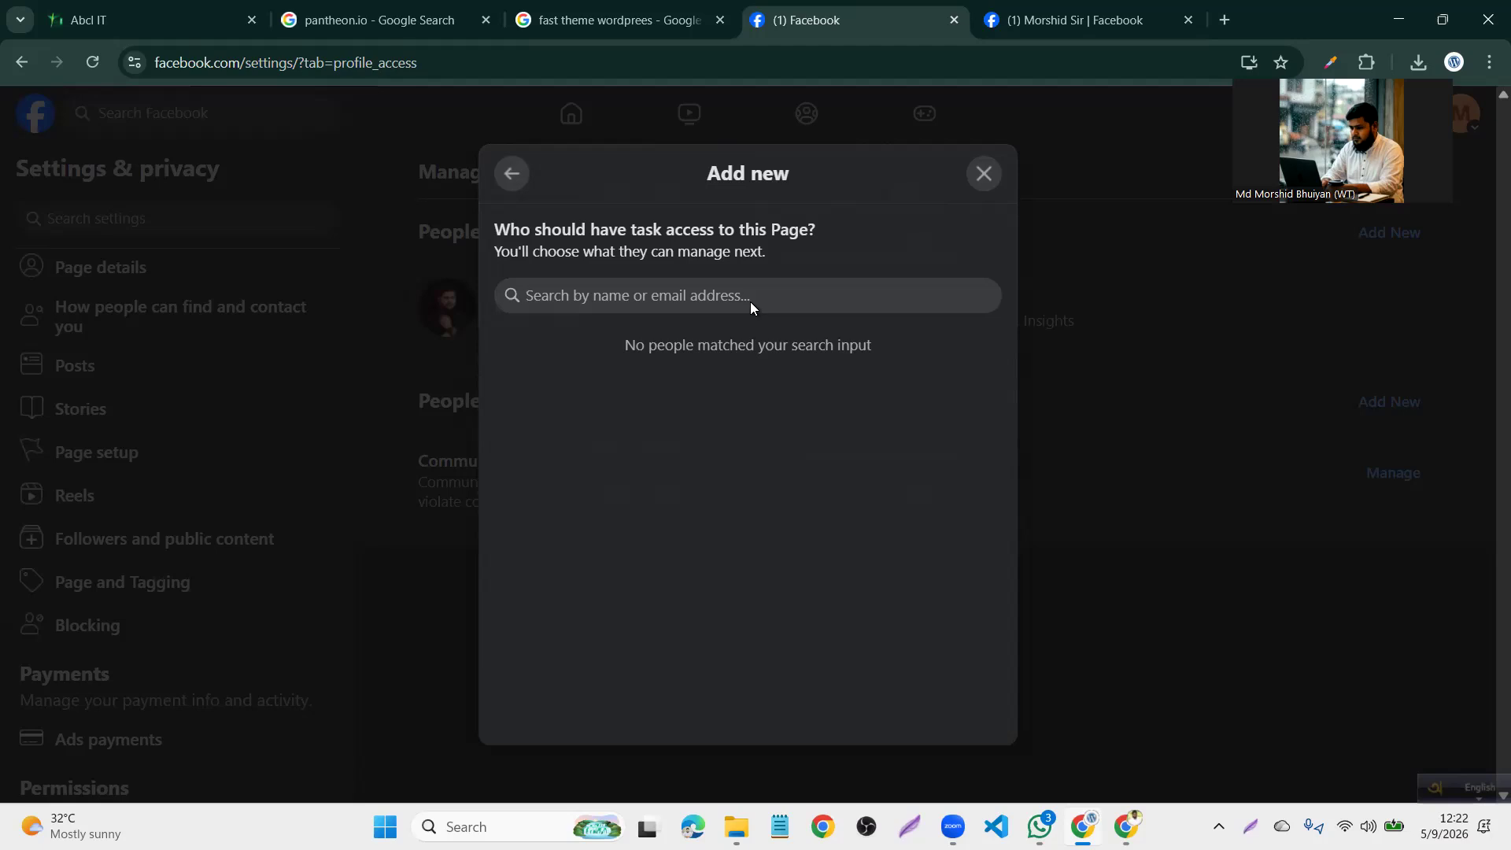
text(md mor)
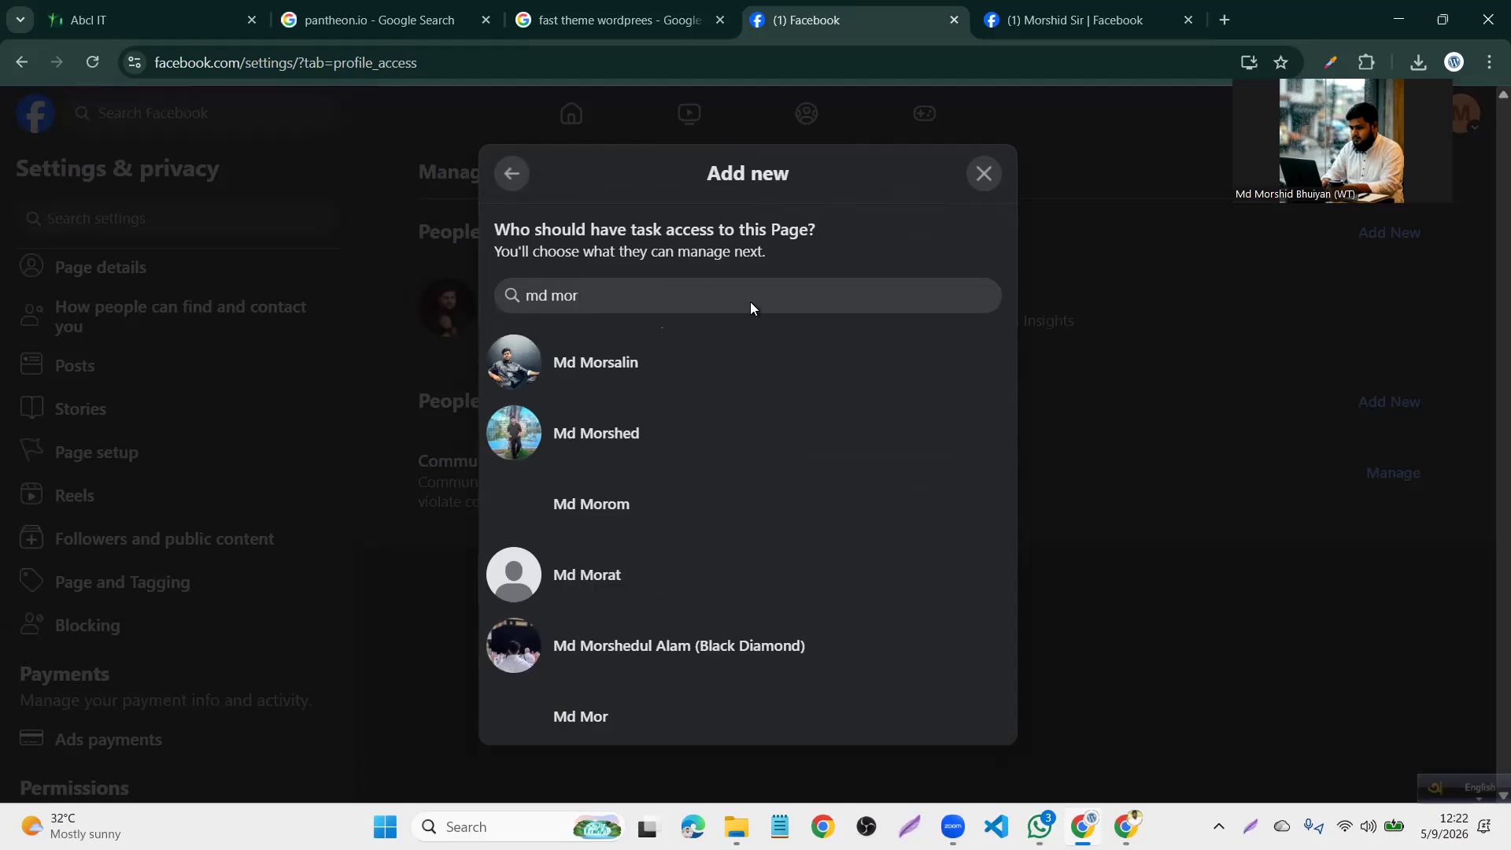
text(shid)
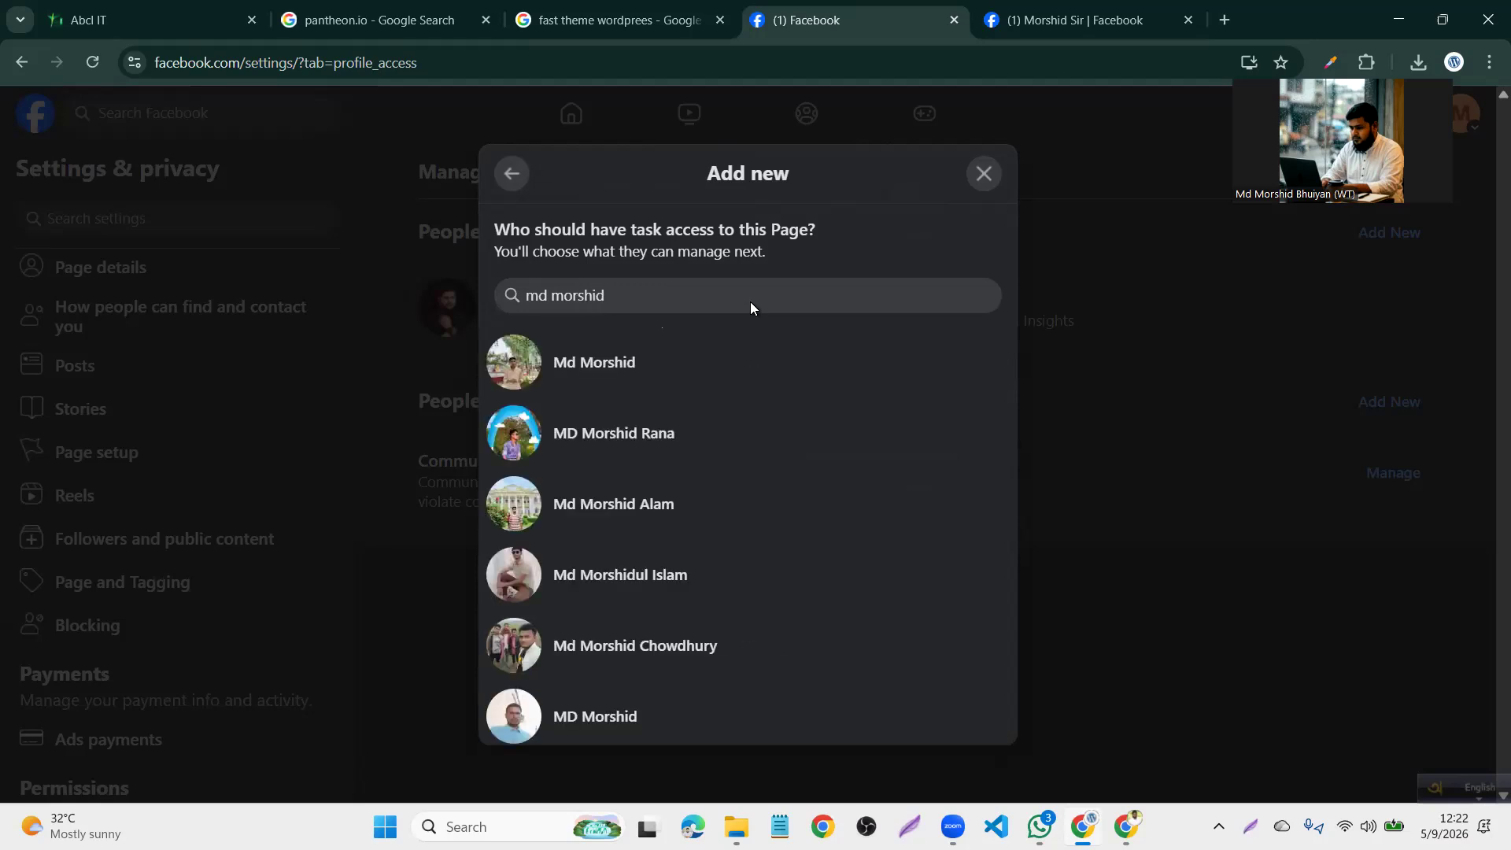
key(BackSpace)
key(BackSpace)
key(BackSpace)
key(BackSpace)
key(BackSpace)
key(BackSpace)
key(BackSpace)
key(BackSpace)
key(BackSpace)
key(BackSpace)
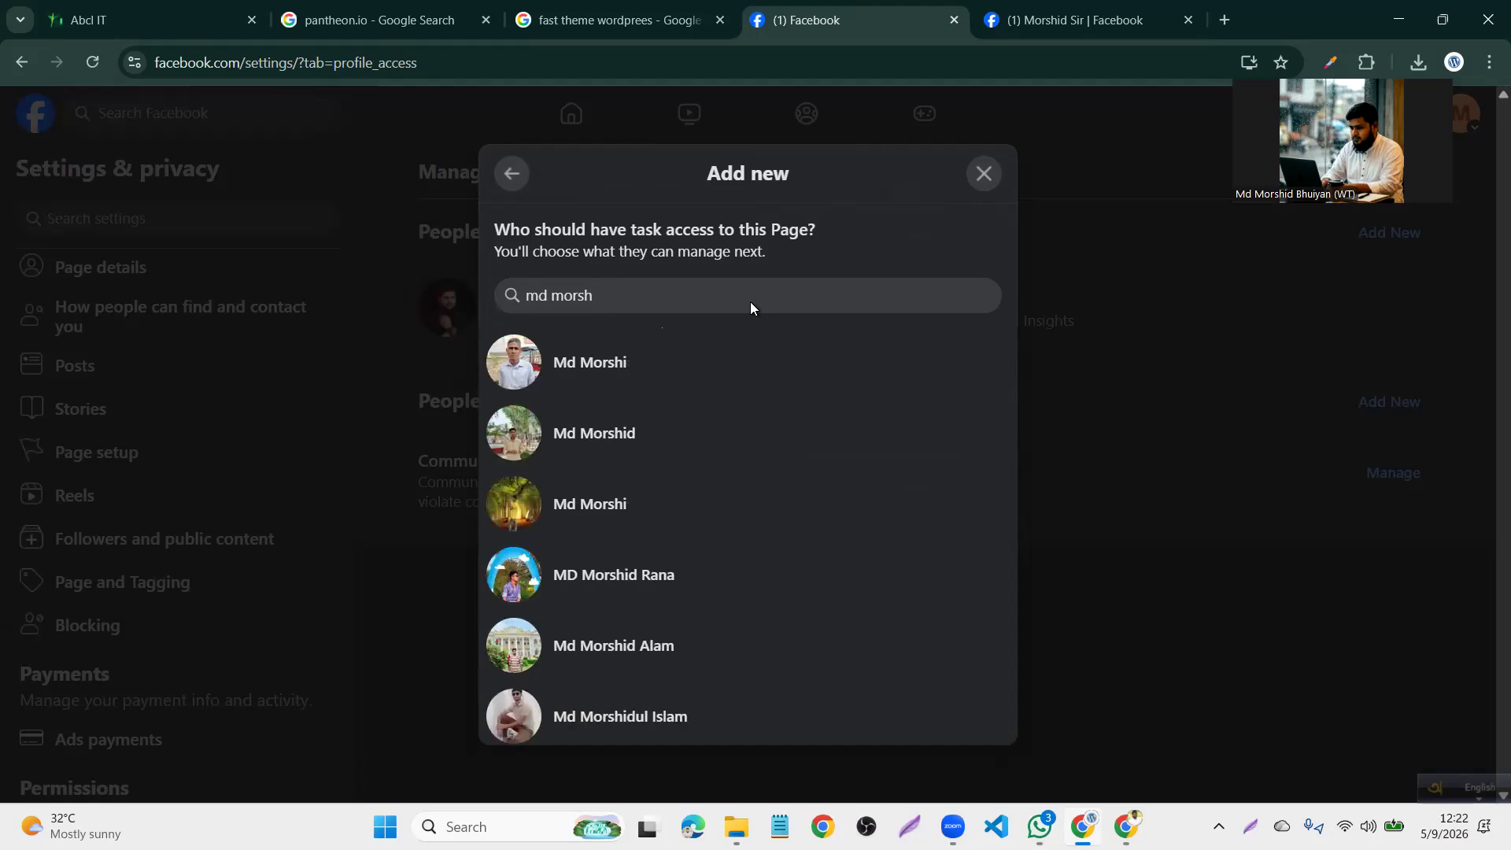
text(Md)
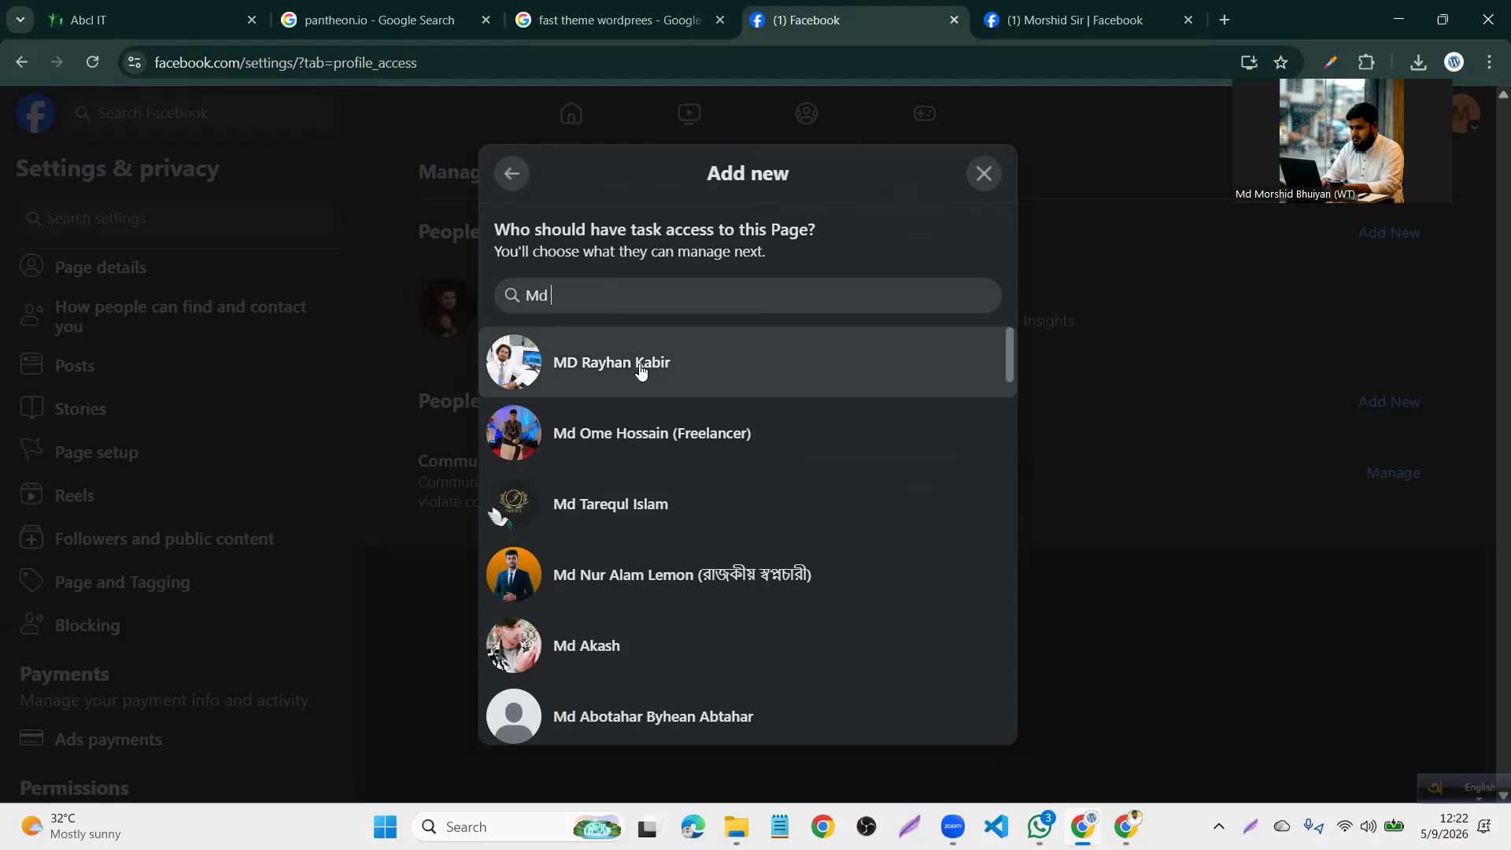
click(642, 367)
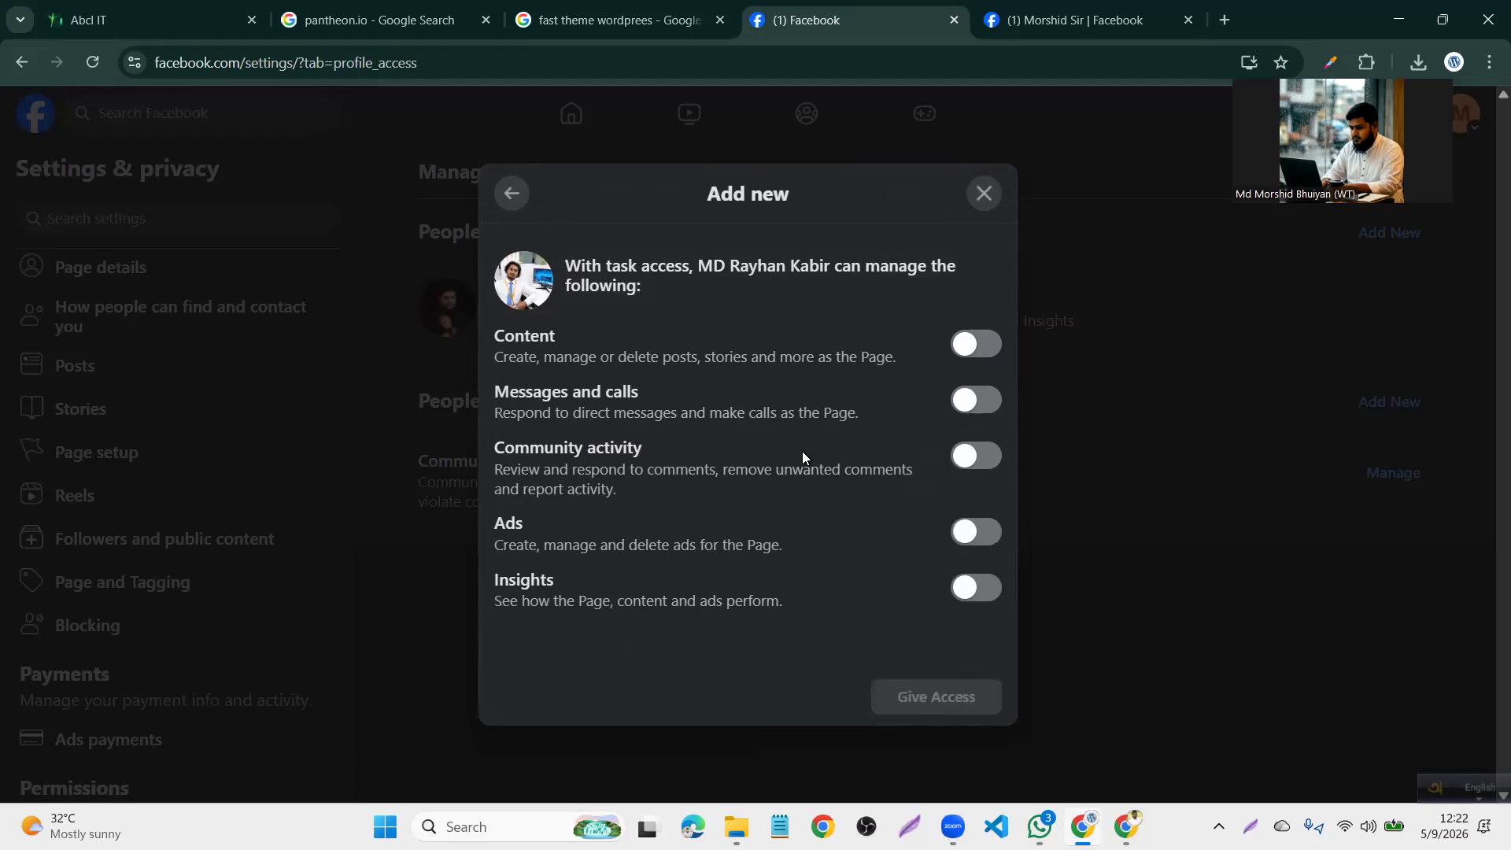
click(982, 348)
click(976, 402)
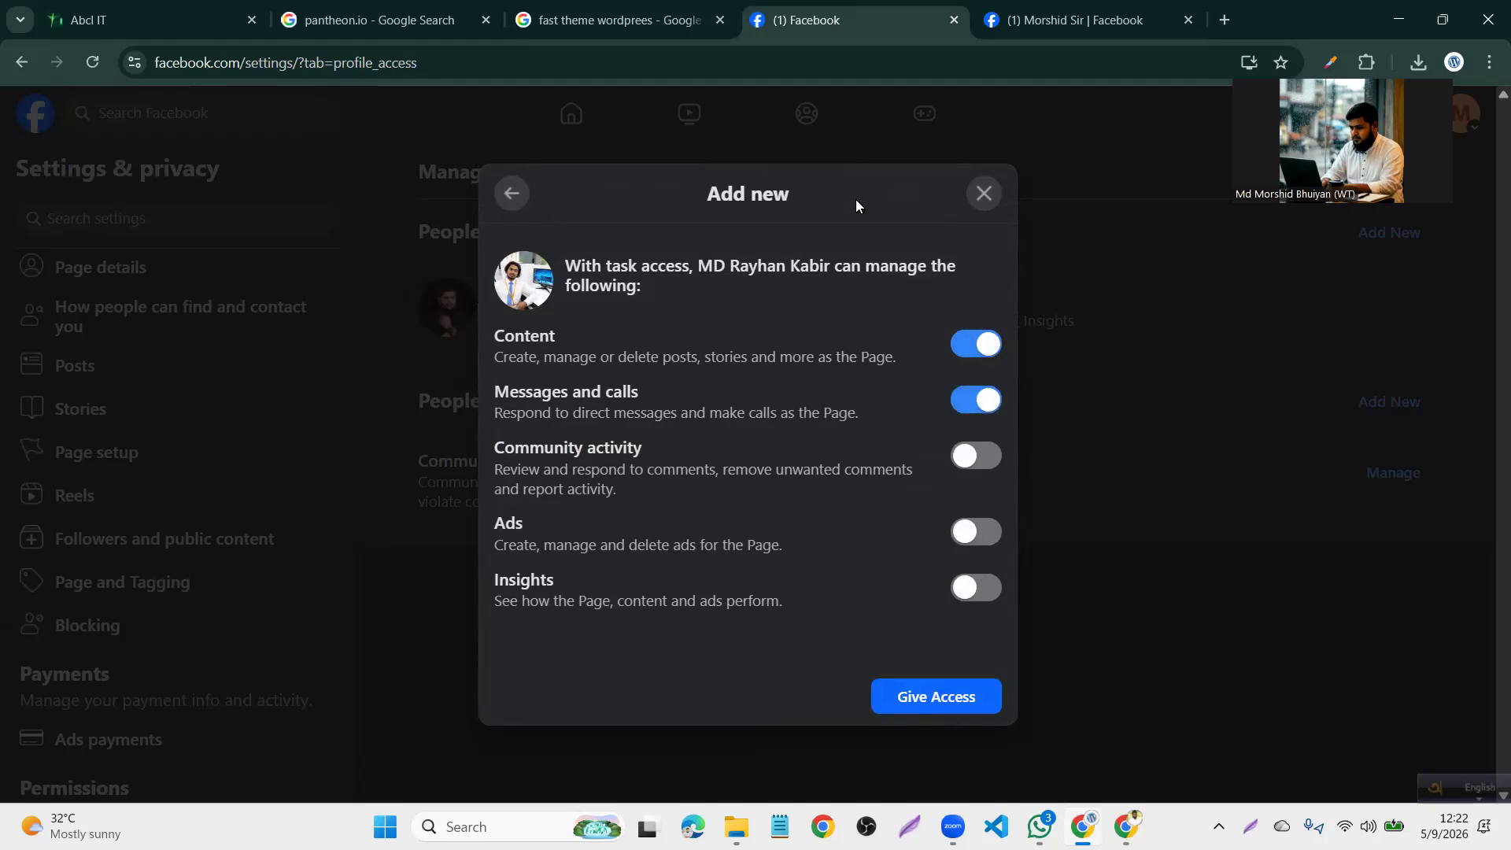
click(985, 183)
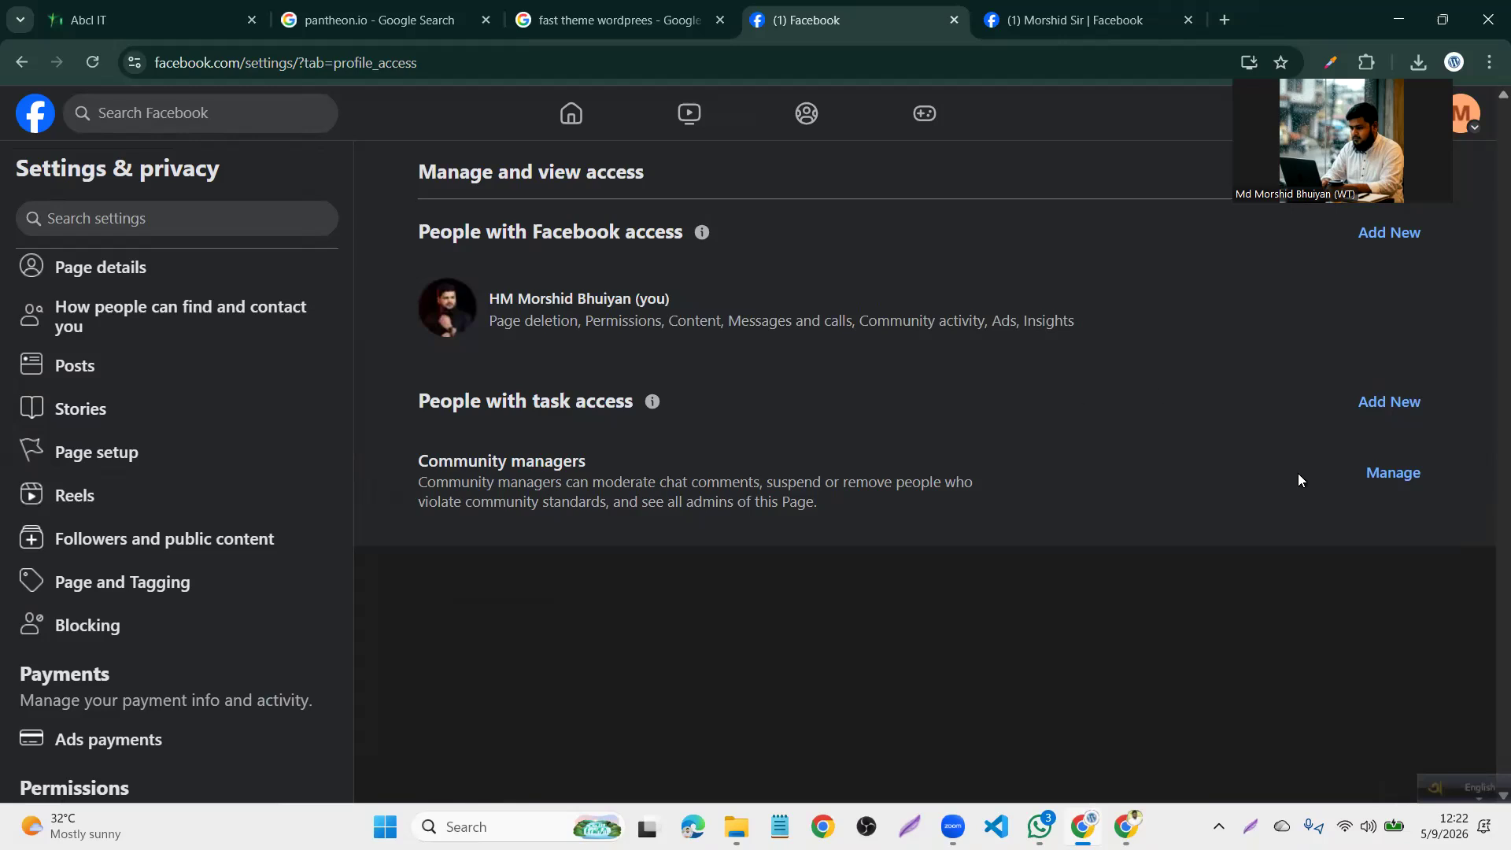
Open the Community managers moderation page, view the Add Community Manager invite, then close it
click(1372, 483)
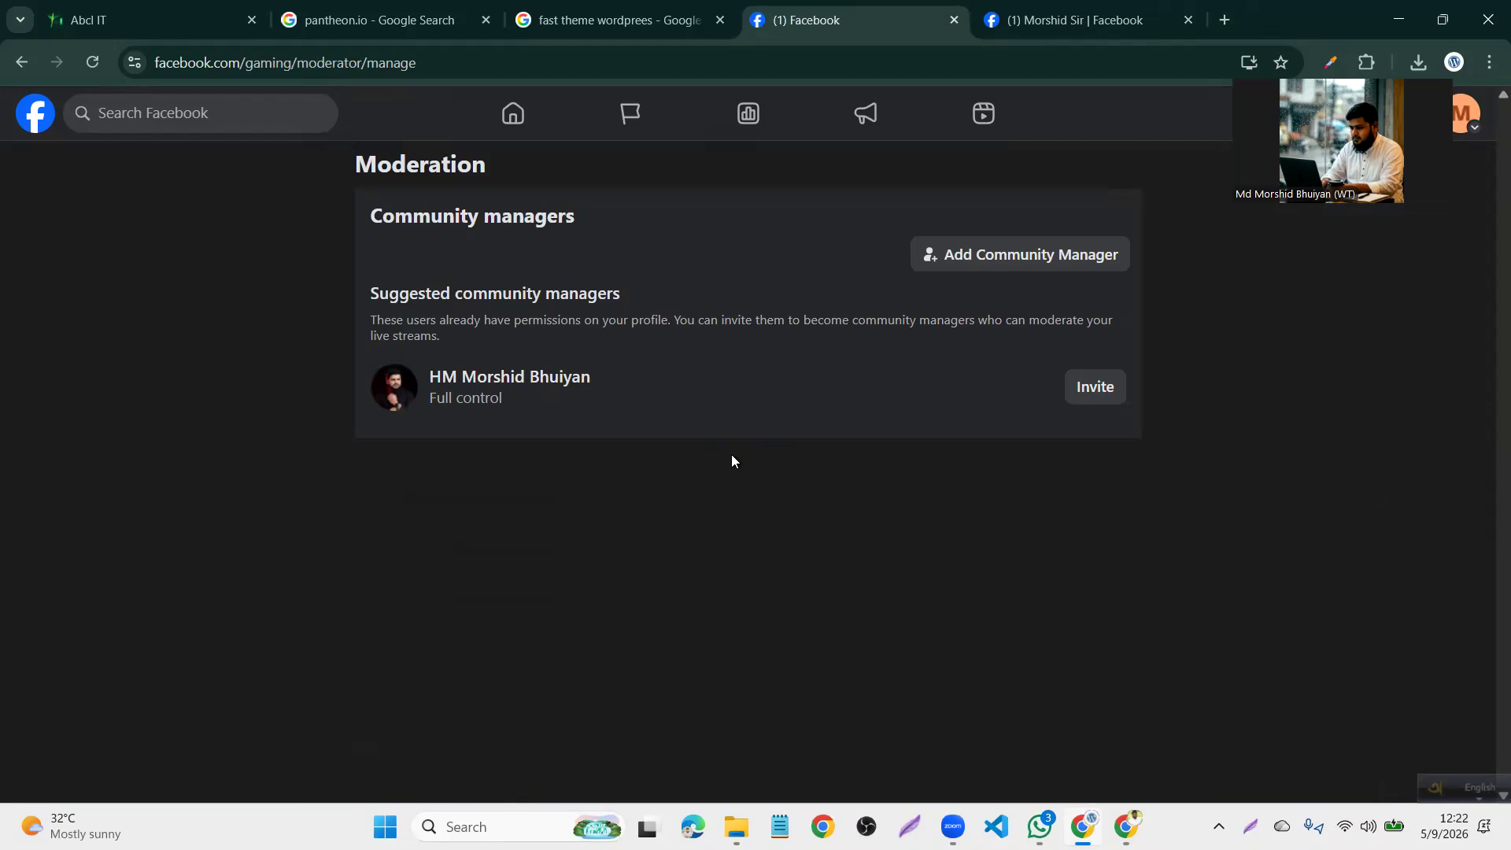
click(1043, 255)
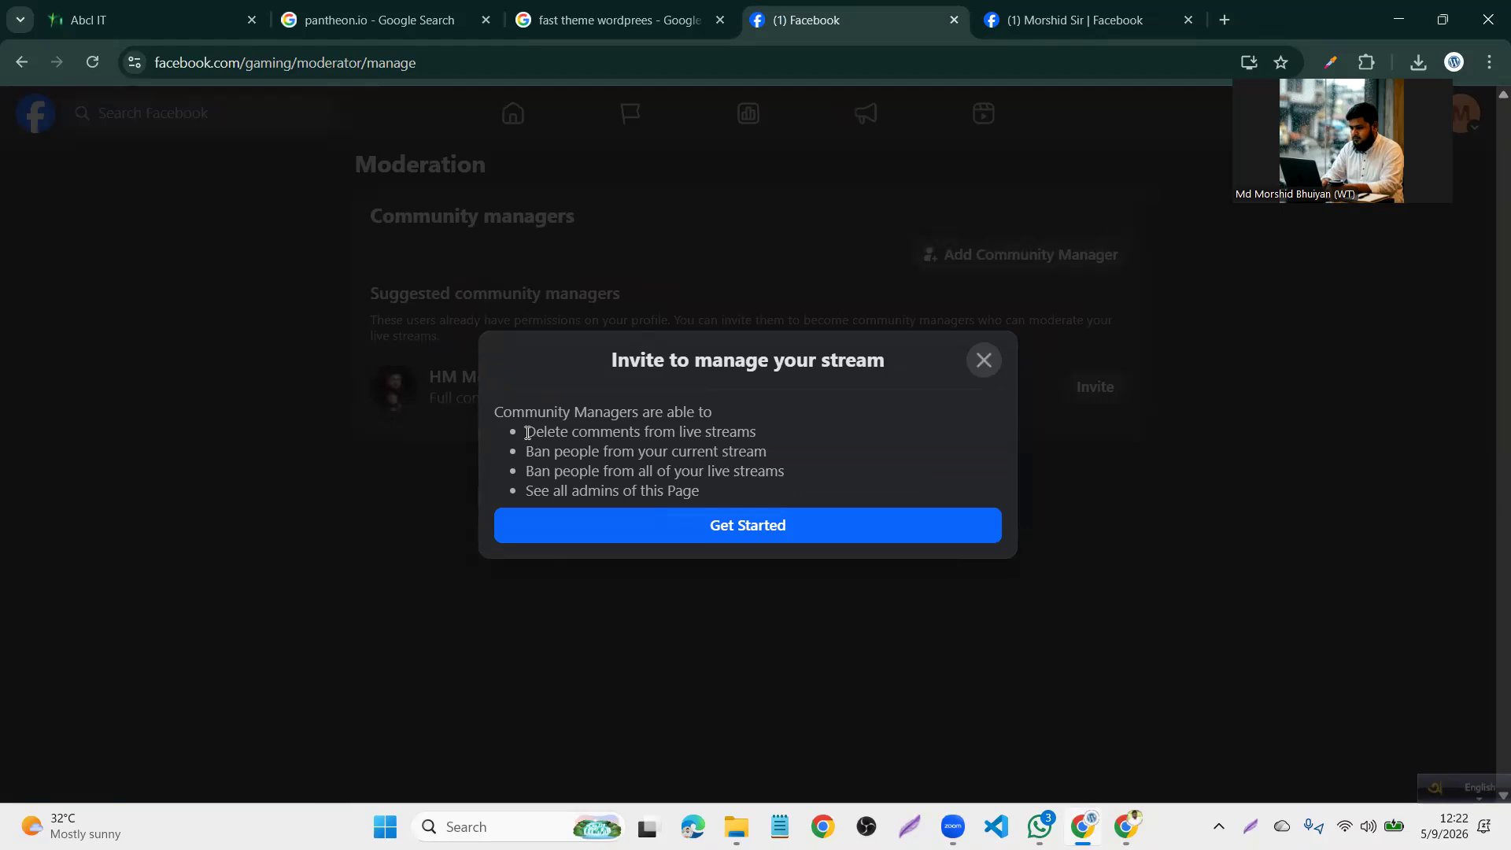
drag(527, 432, 750, 433)
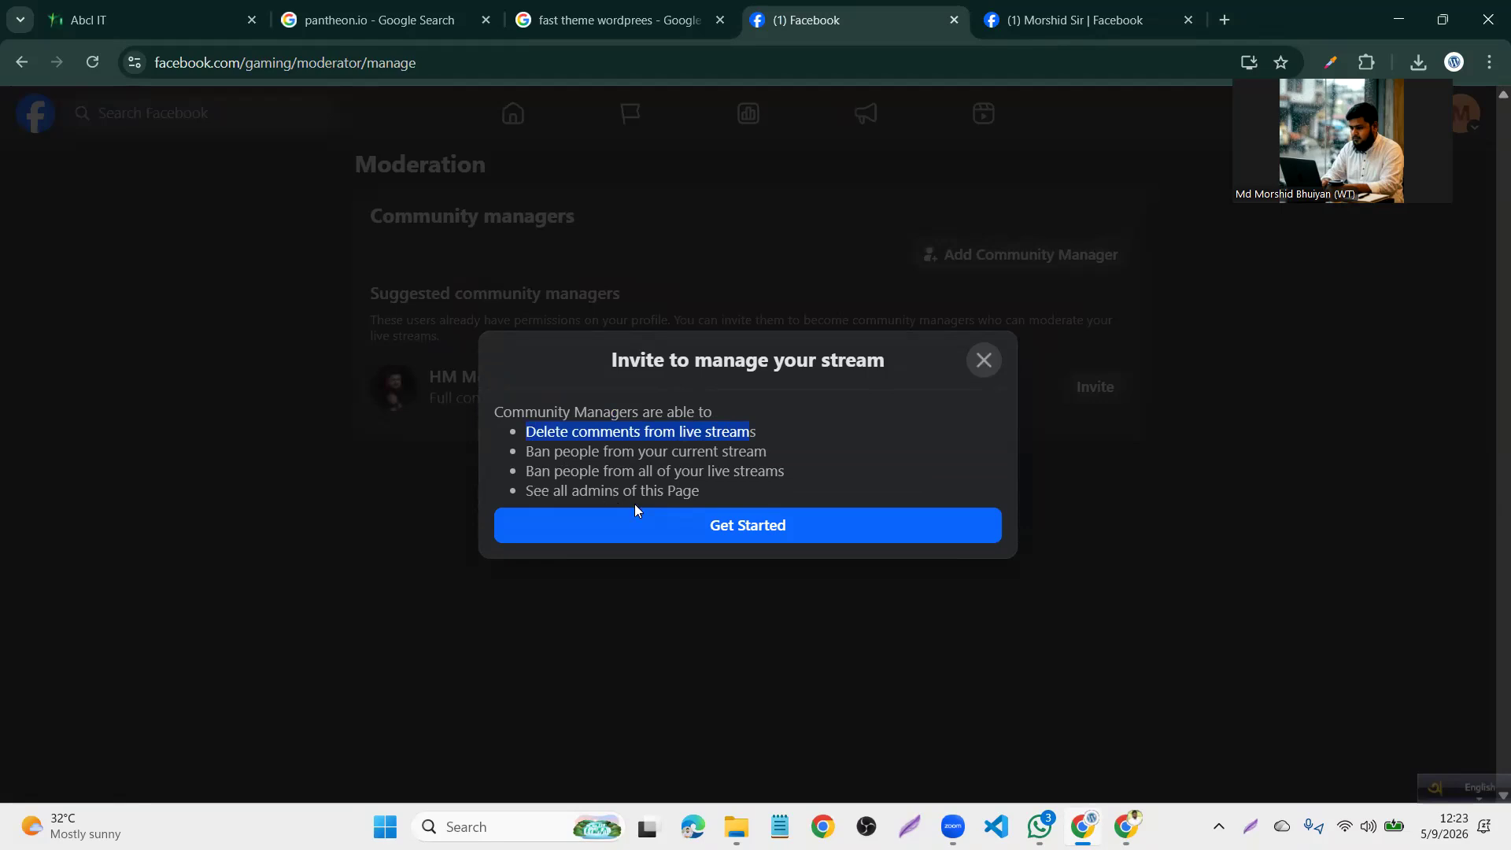
click(979, 363)
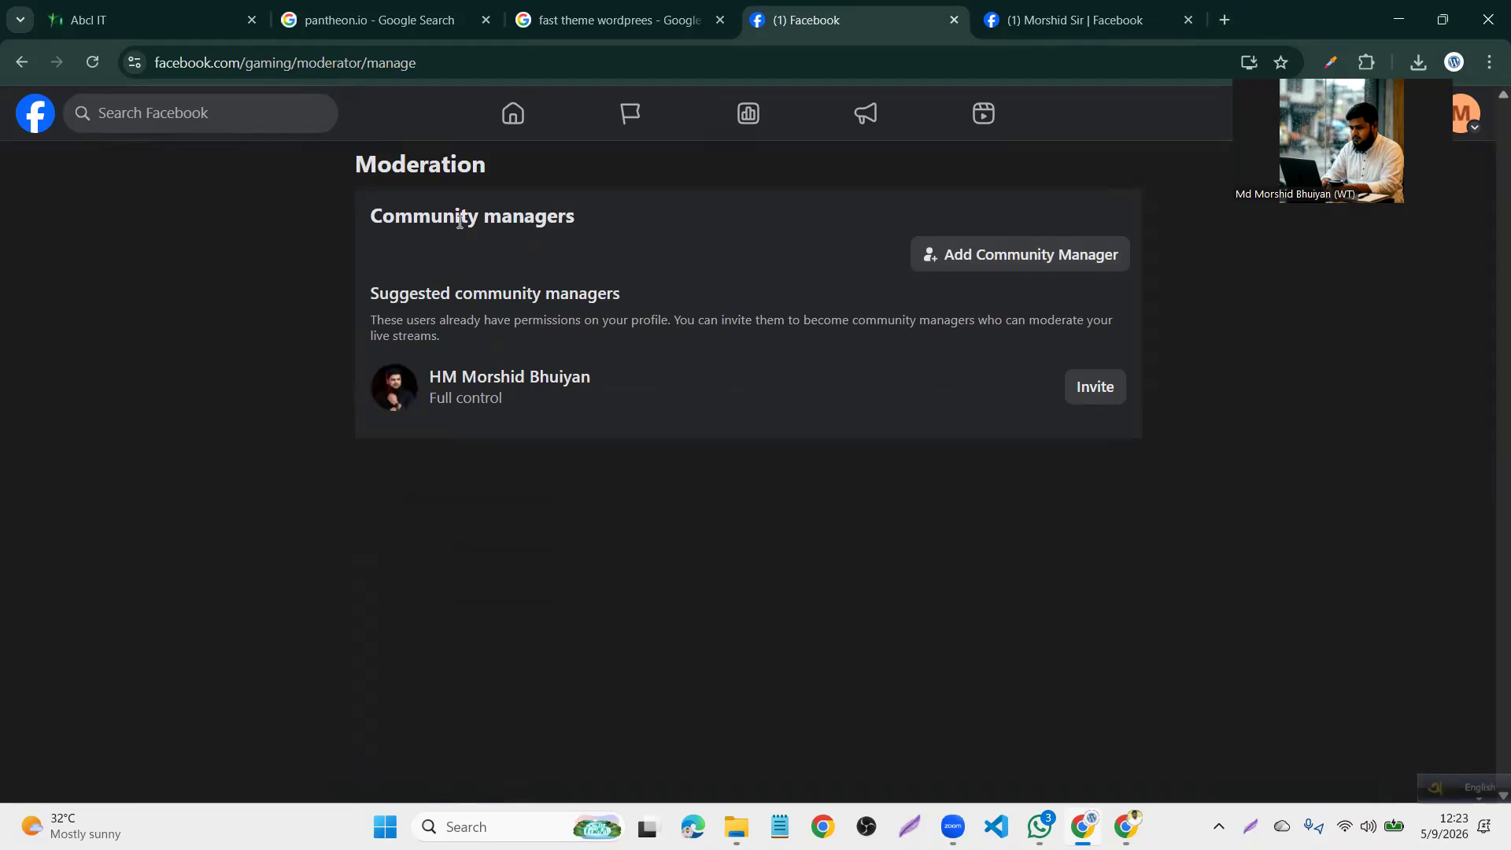
Go back to the Page access settings and open Page setup
click(17, 68)
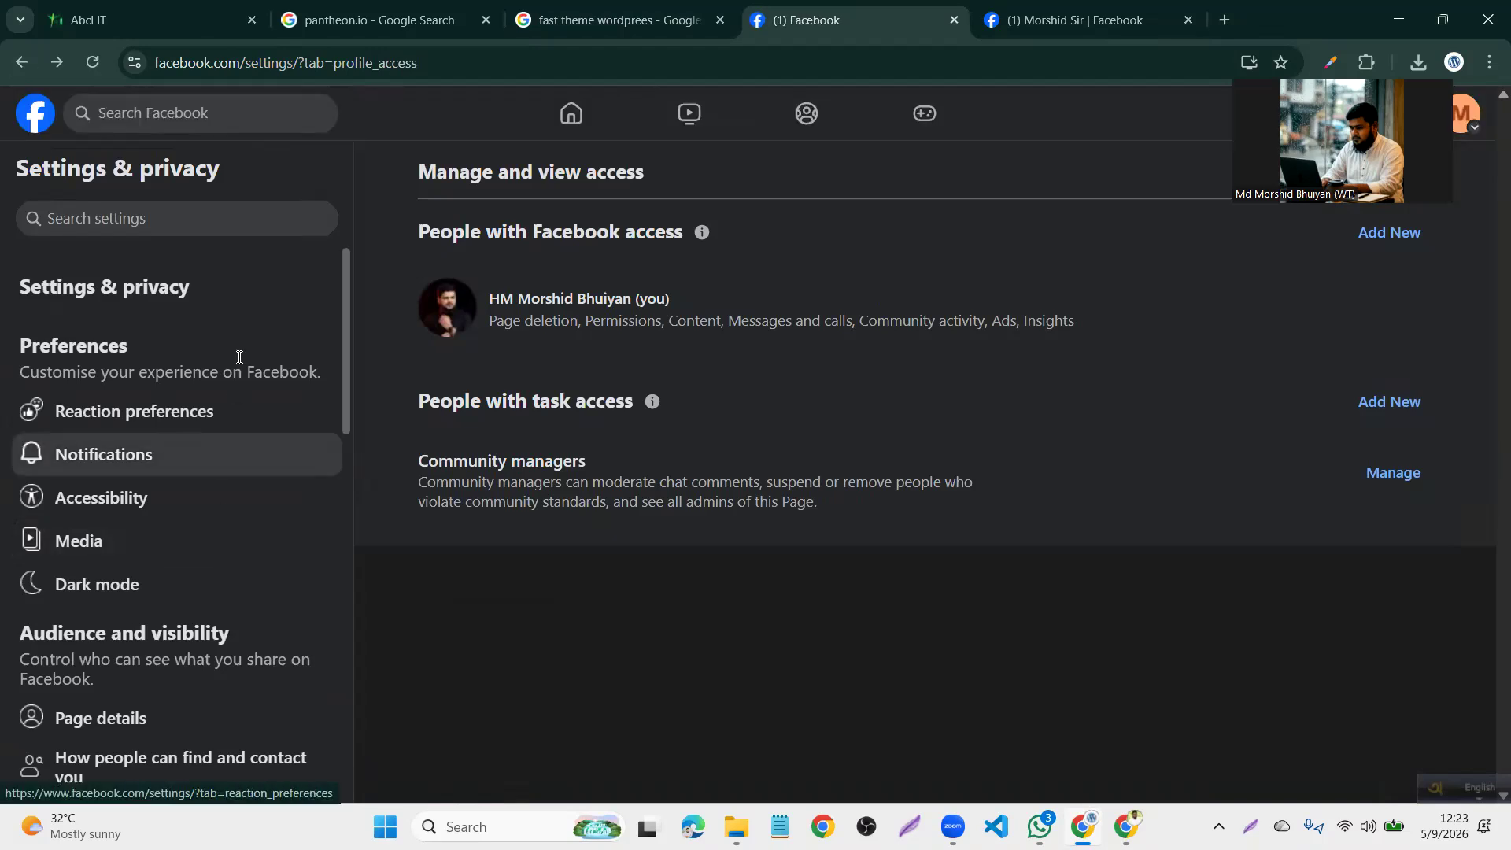
scroll(252, 325, down, 5)
scroll(253, 324, down, 1)
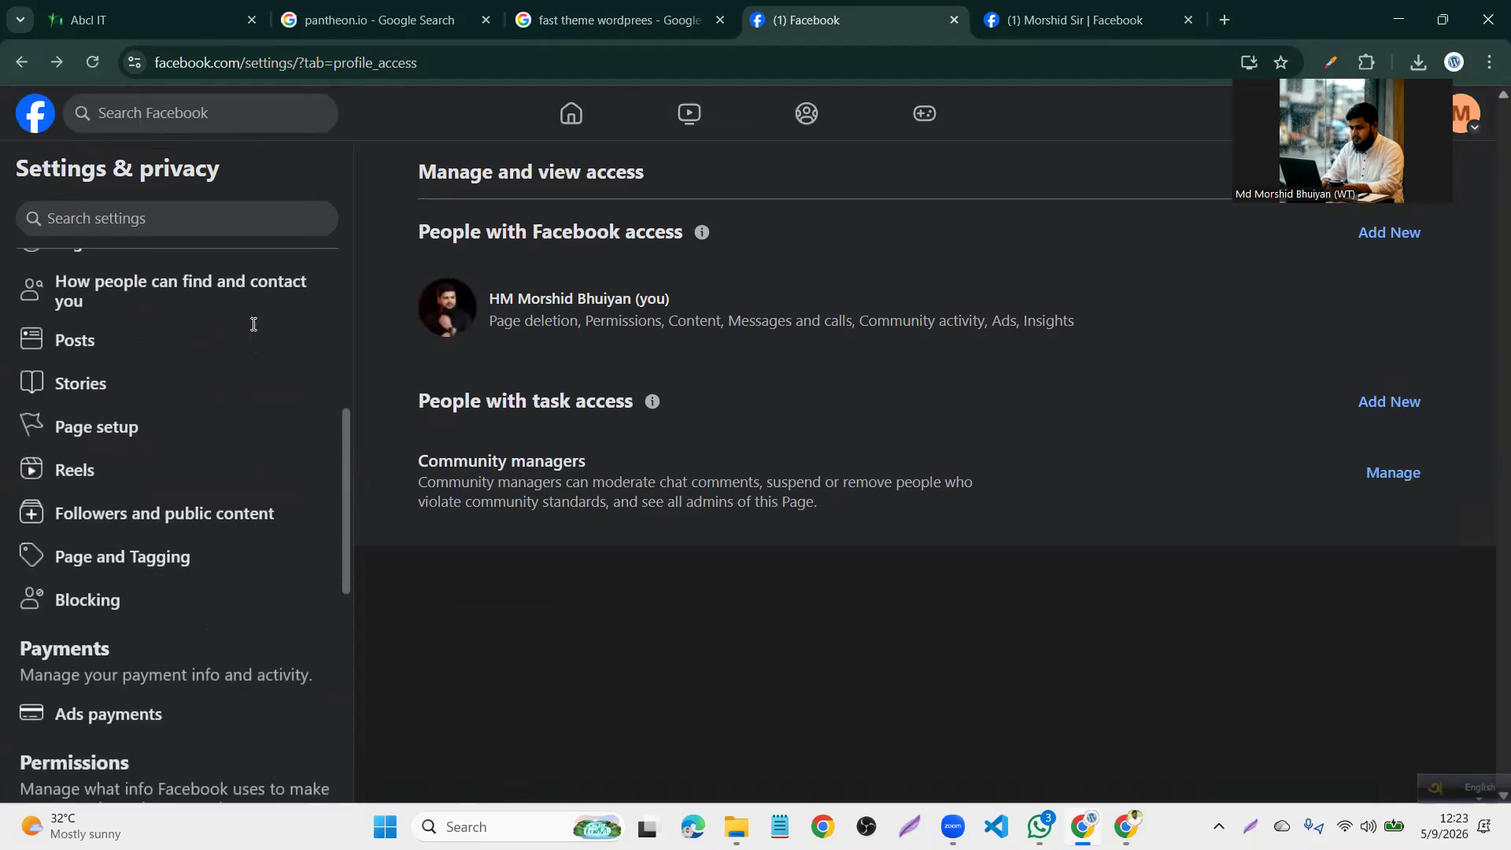
click(200, 417)
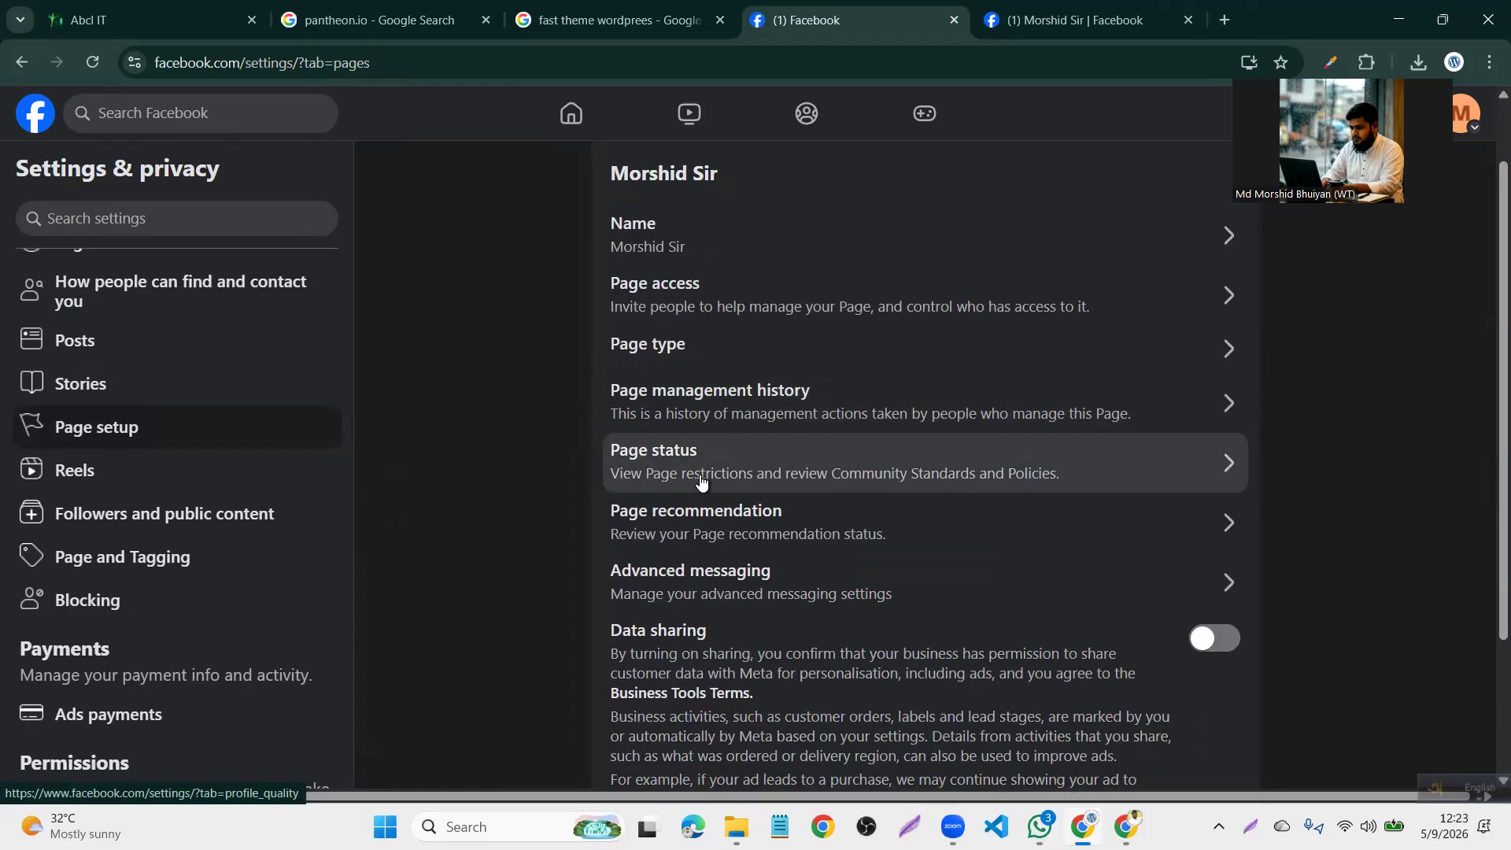
scroll(700, 484, down, 2)
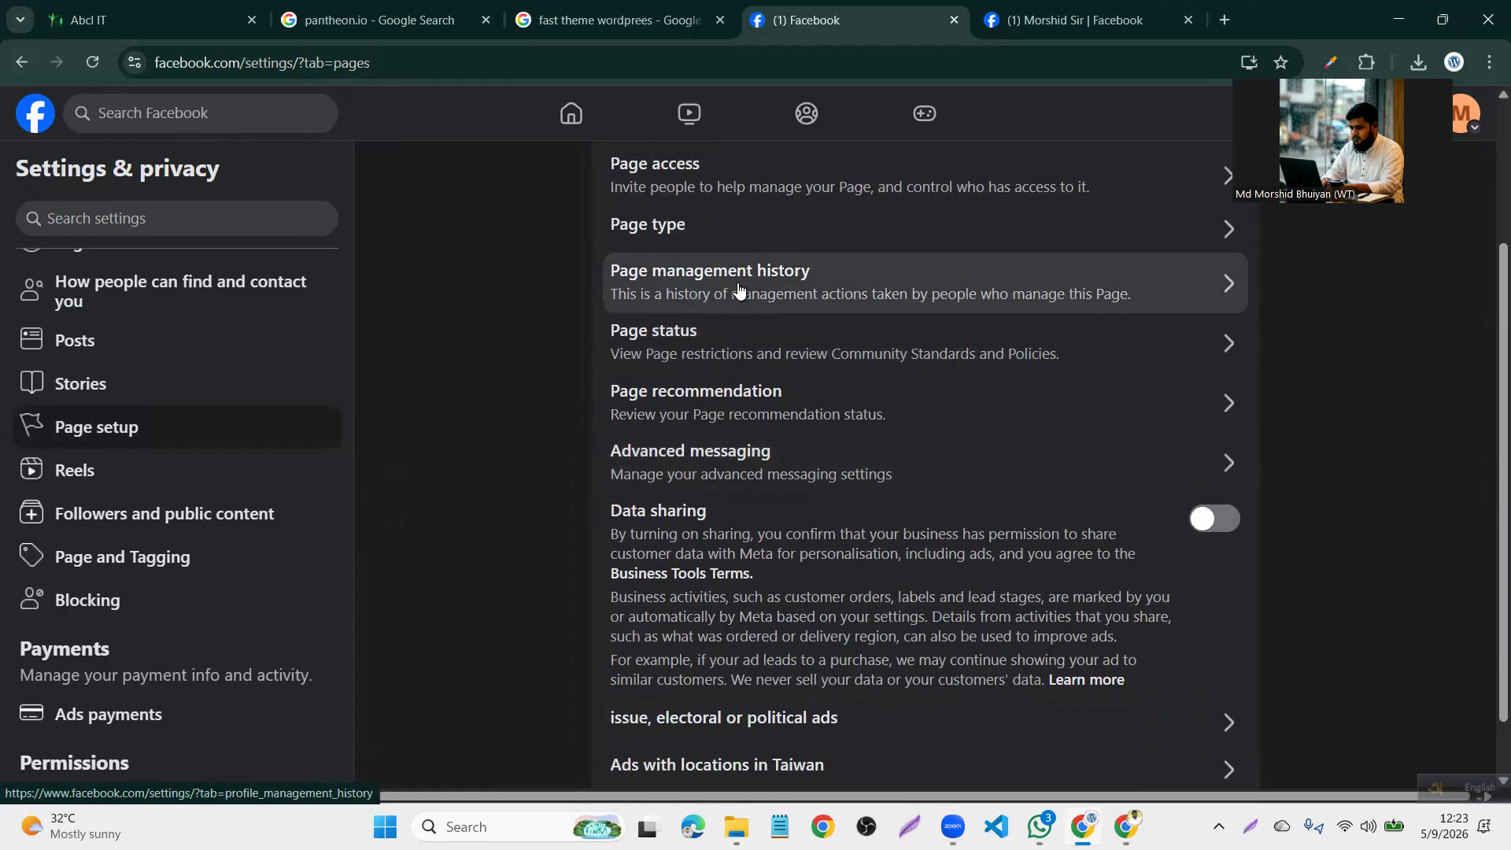
scroll(738, 289, up, 1)
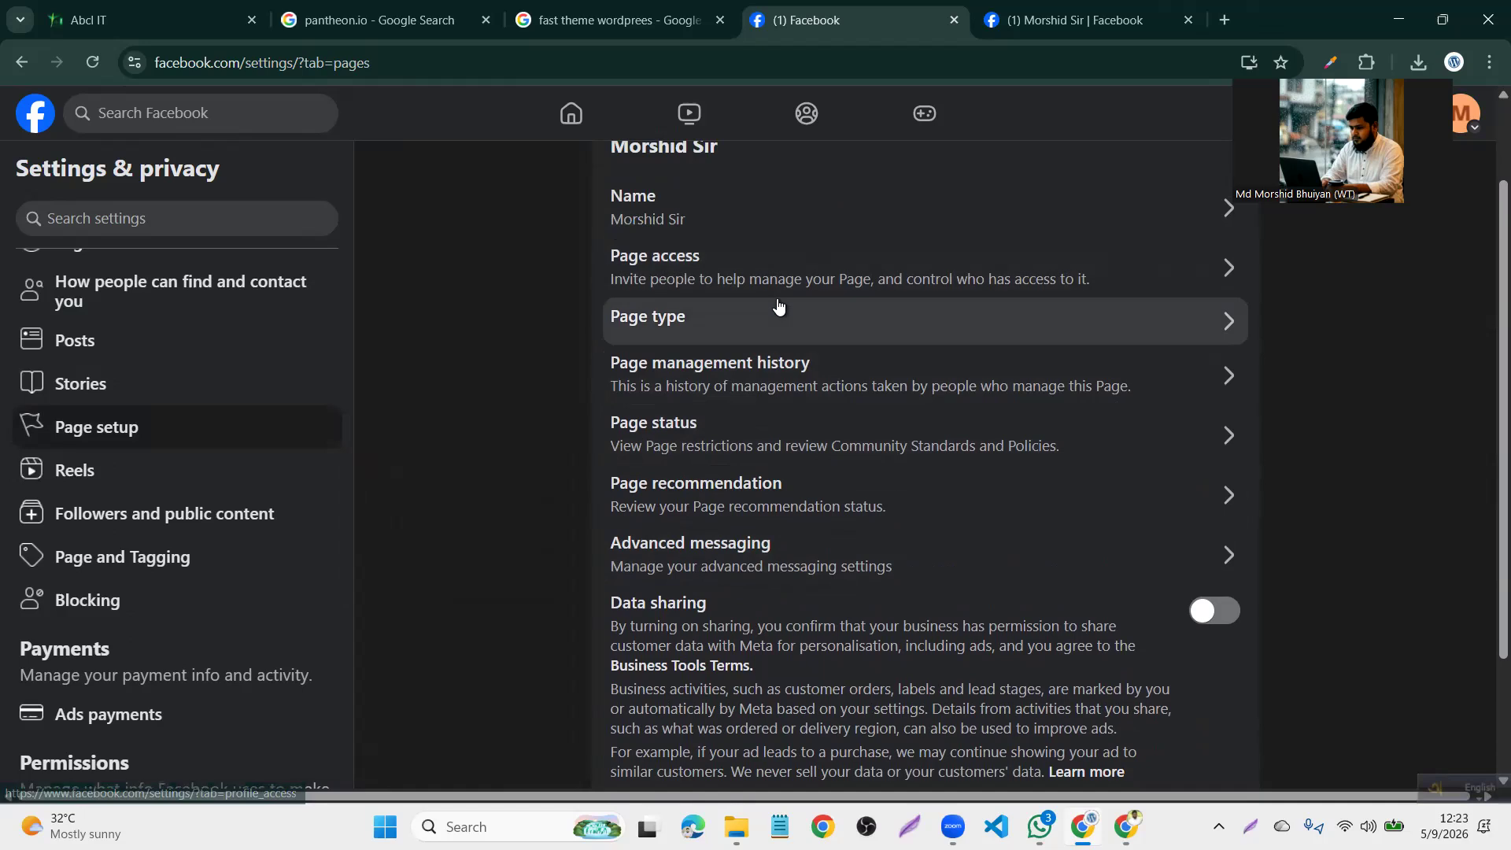
View the Page management history, then return to Page setup and scroll to the bottom
click(826, 382)
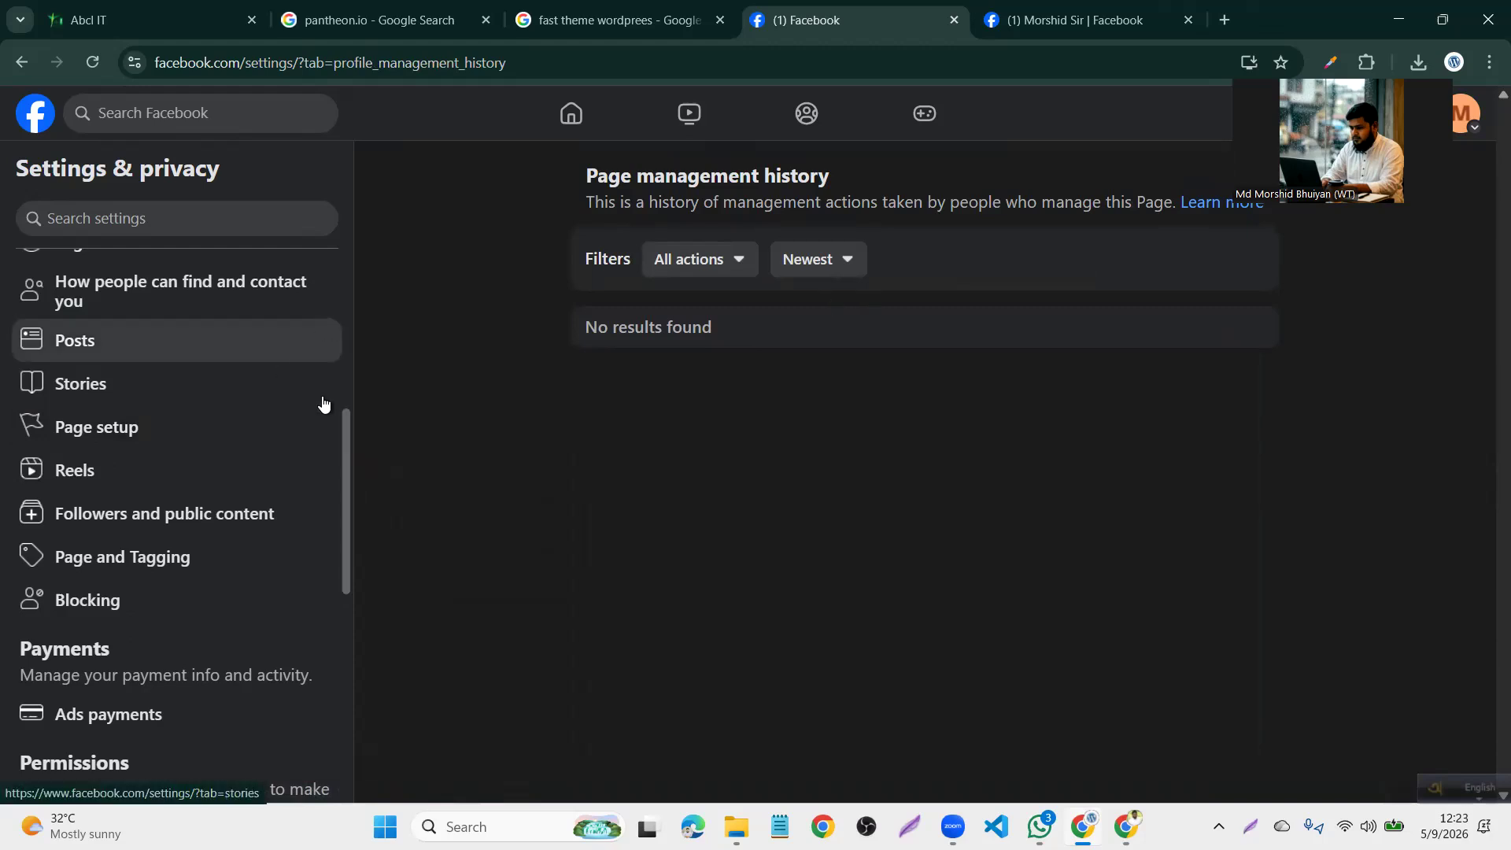
scroll(118, 297, up, 2)
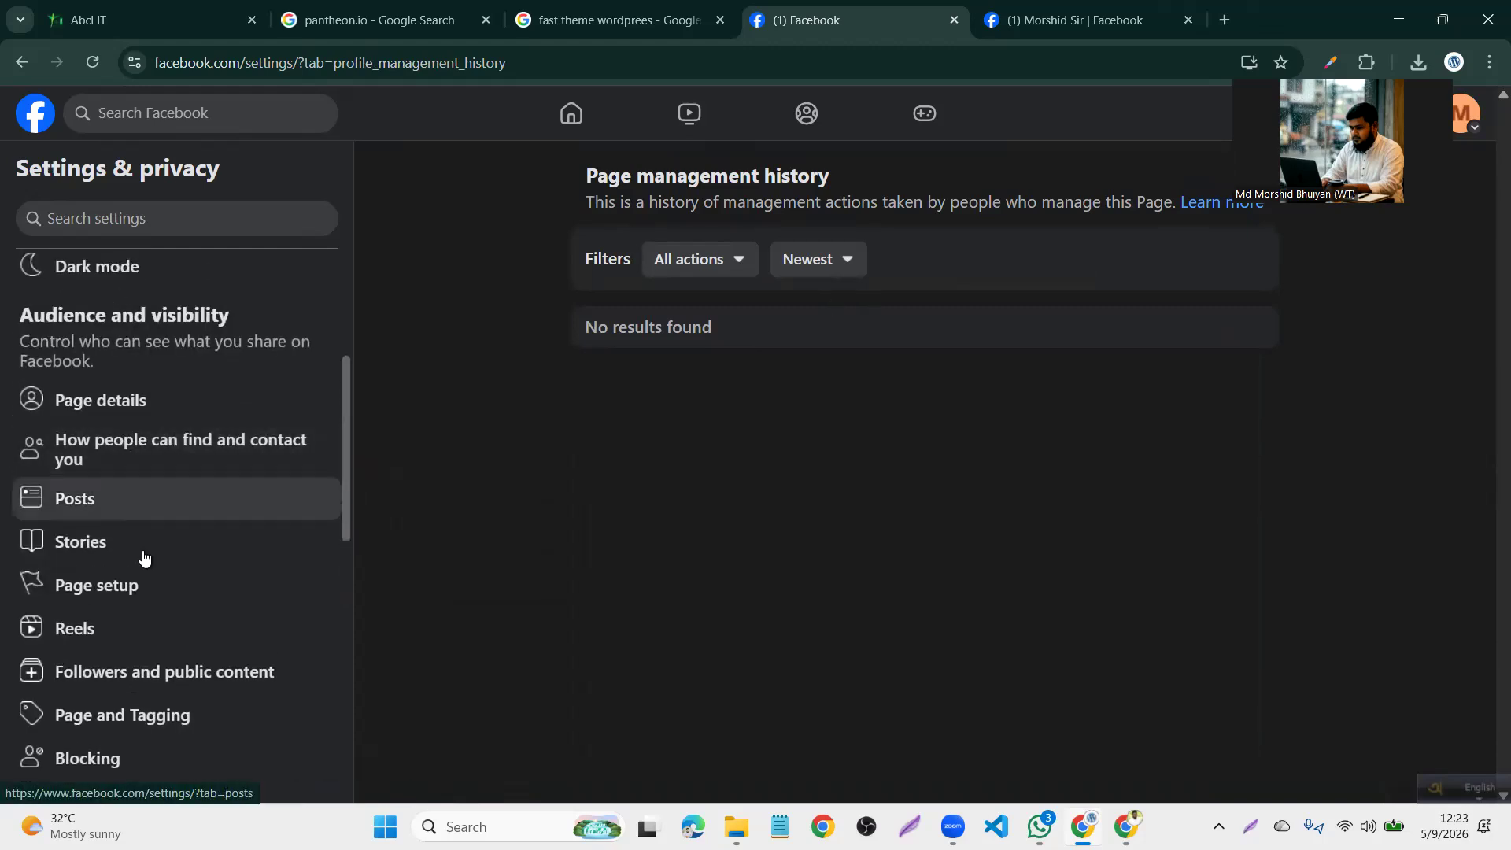
click(147, 579)
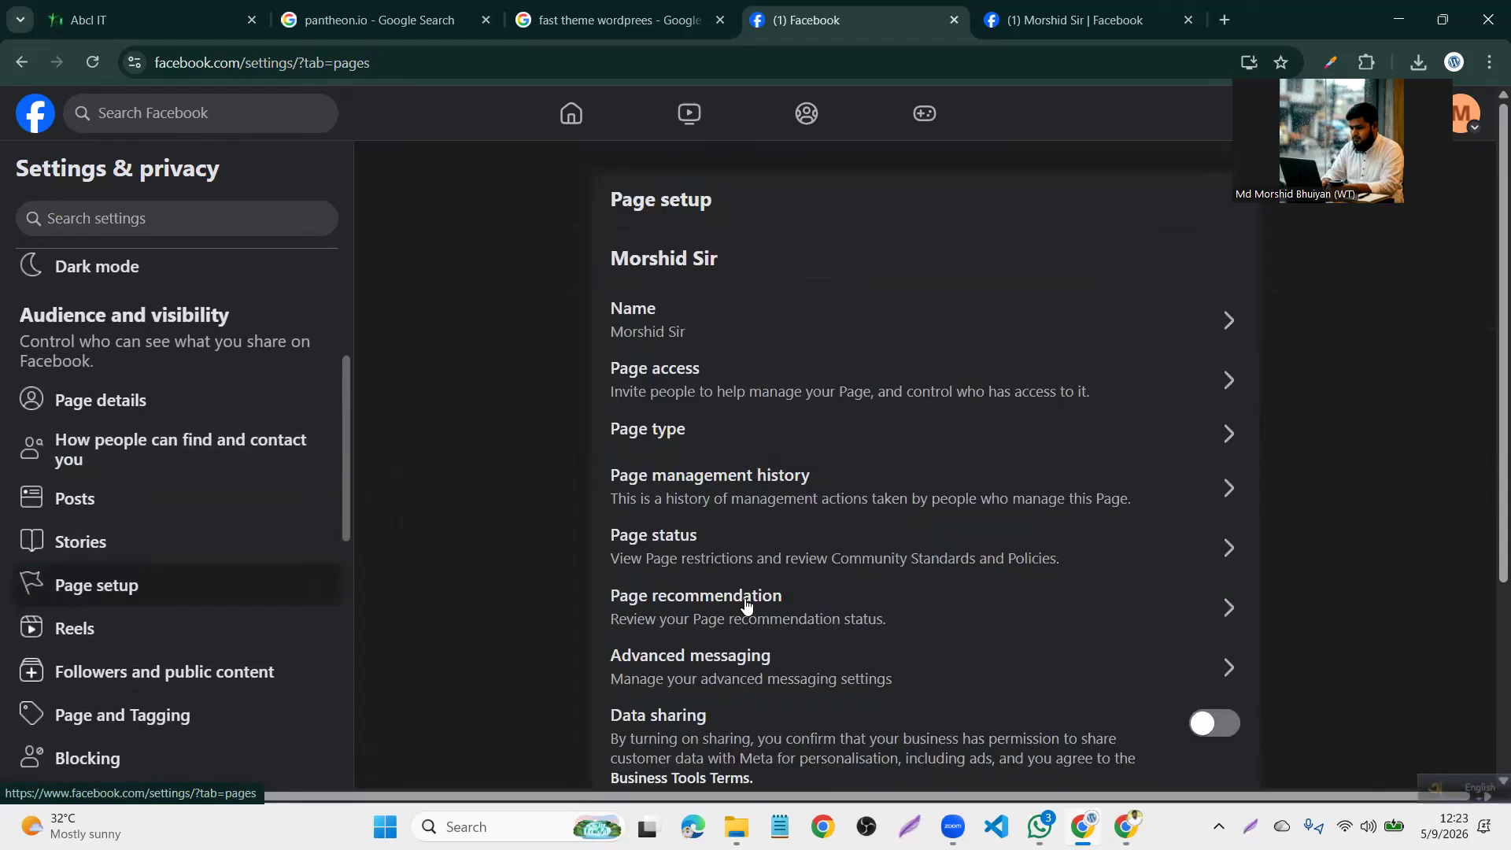
scroll(752, 610, down, 3)
scroll(757, 612, down, 1)
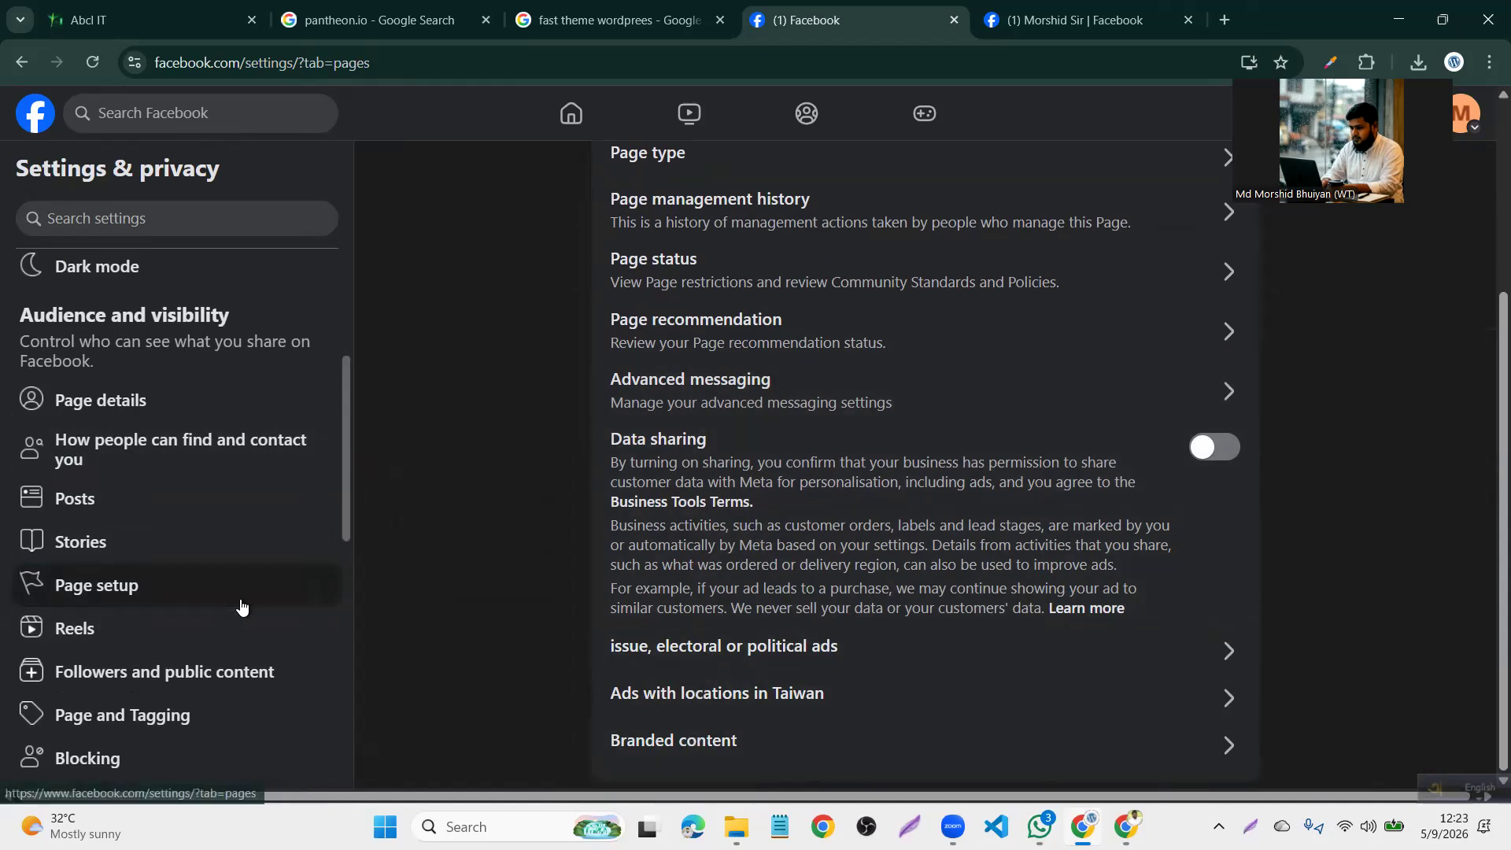
scroll(241, 605, down, 2)
scroll(240, 603, down, 1)
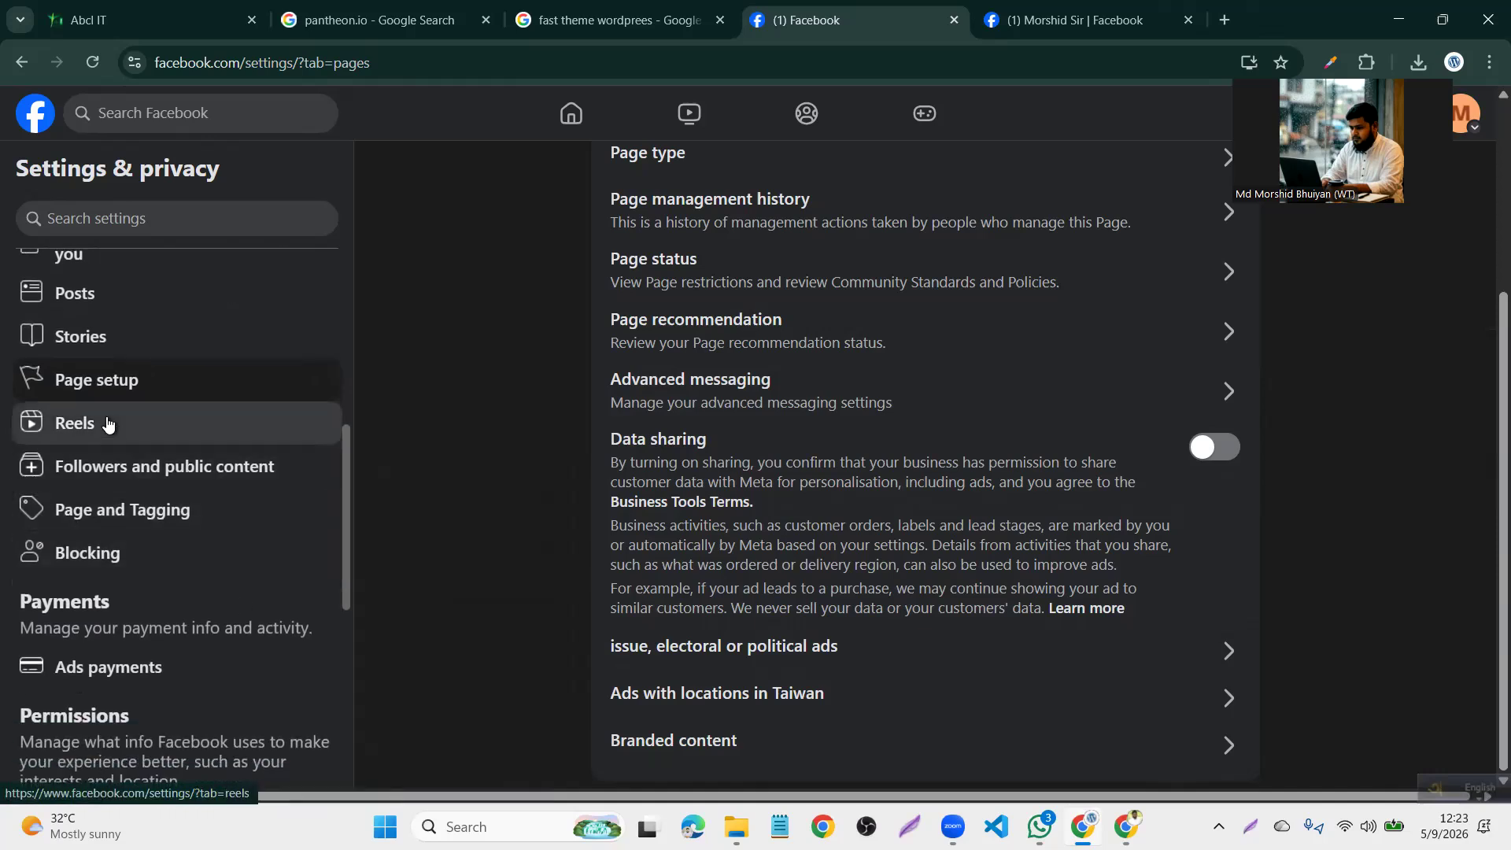
click(108, 425)
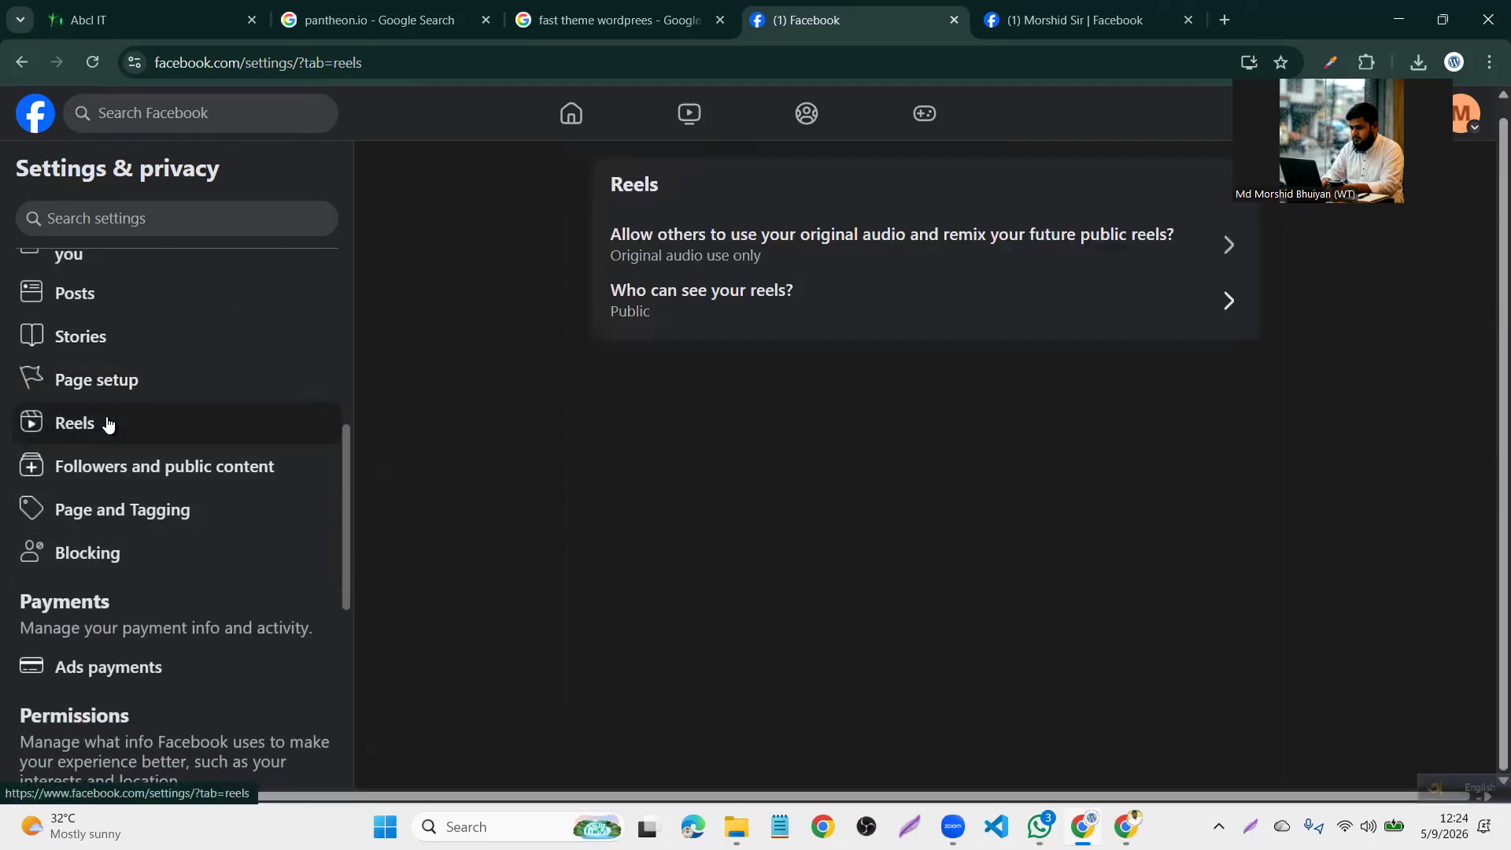
click(175, 480)
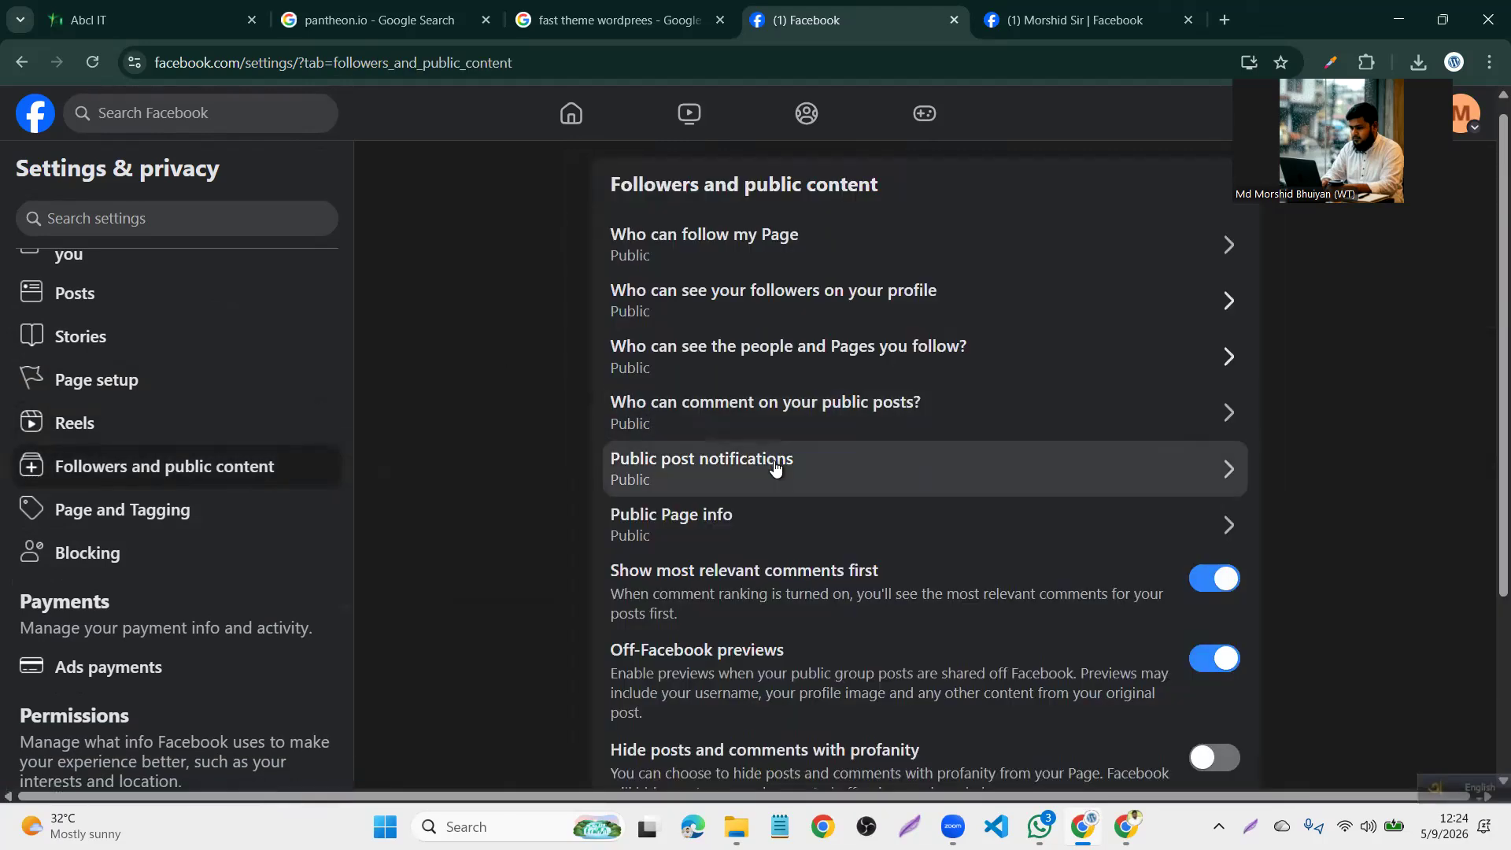
scroll(775, 466, down, 3)
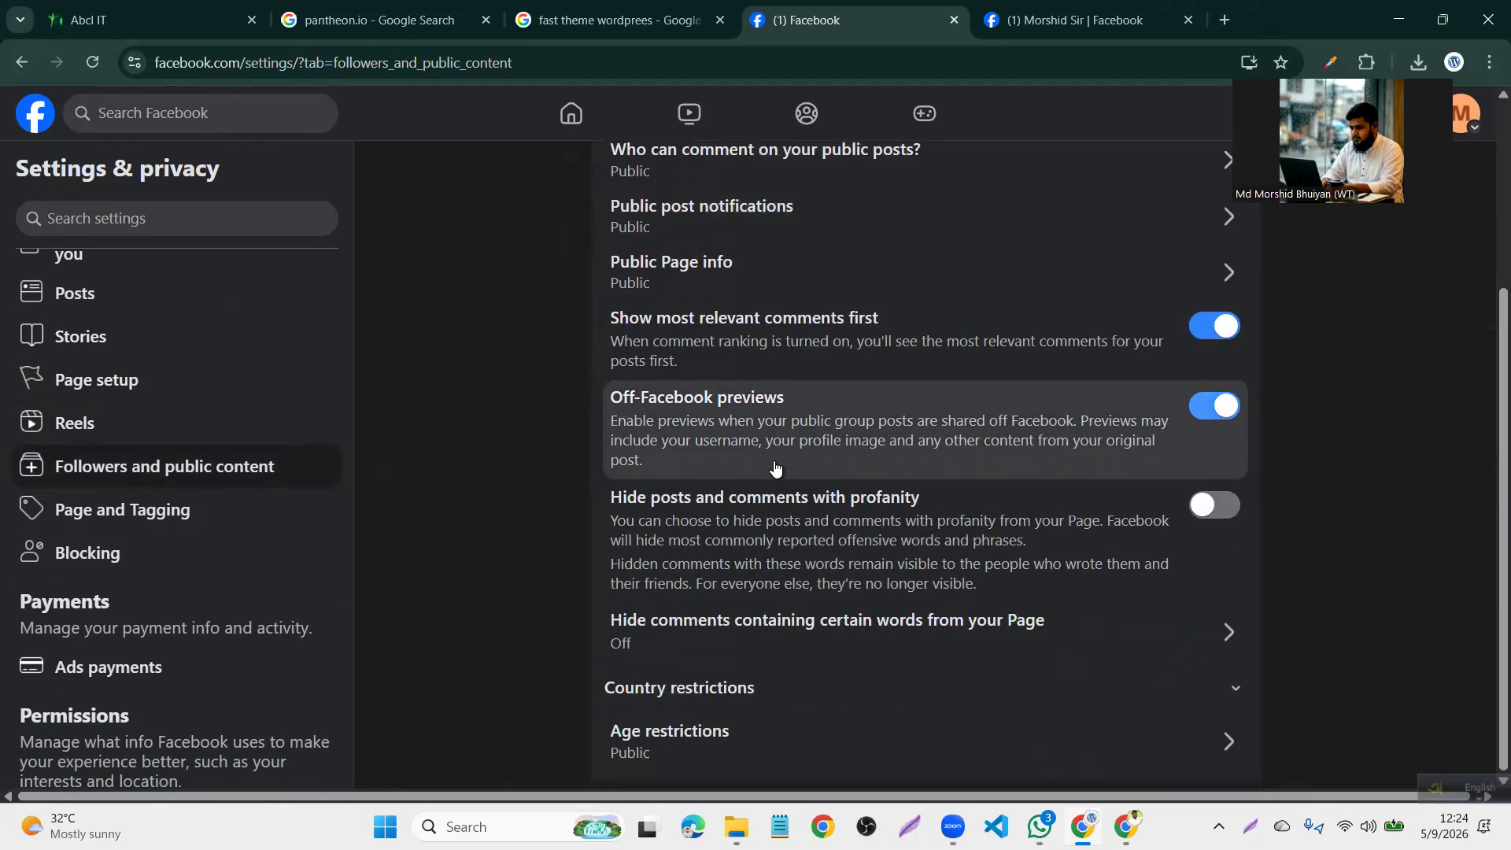
scroll(775, 466, up, 3)
scroll(775, 466, down, 3)
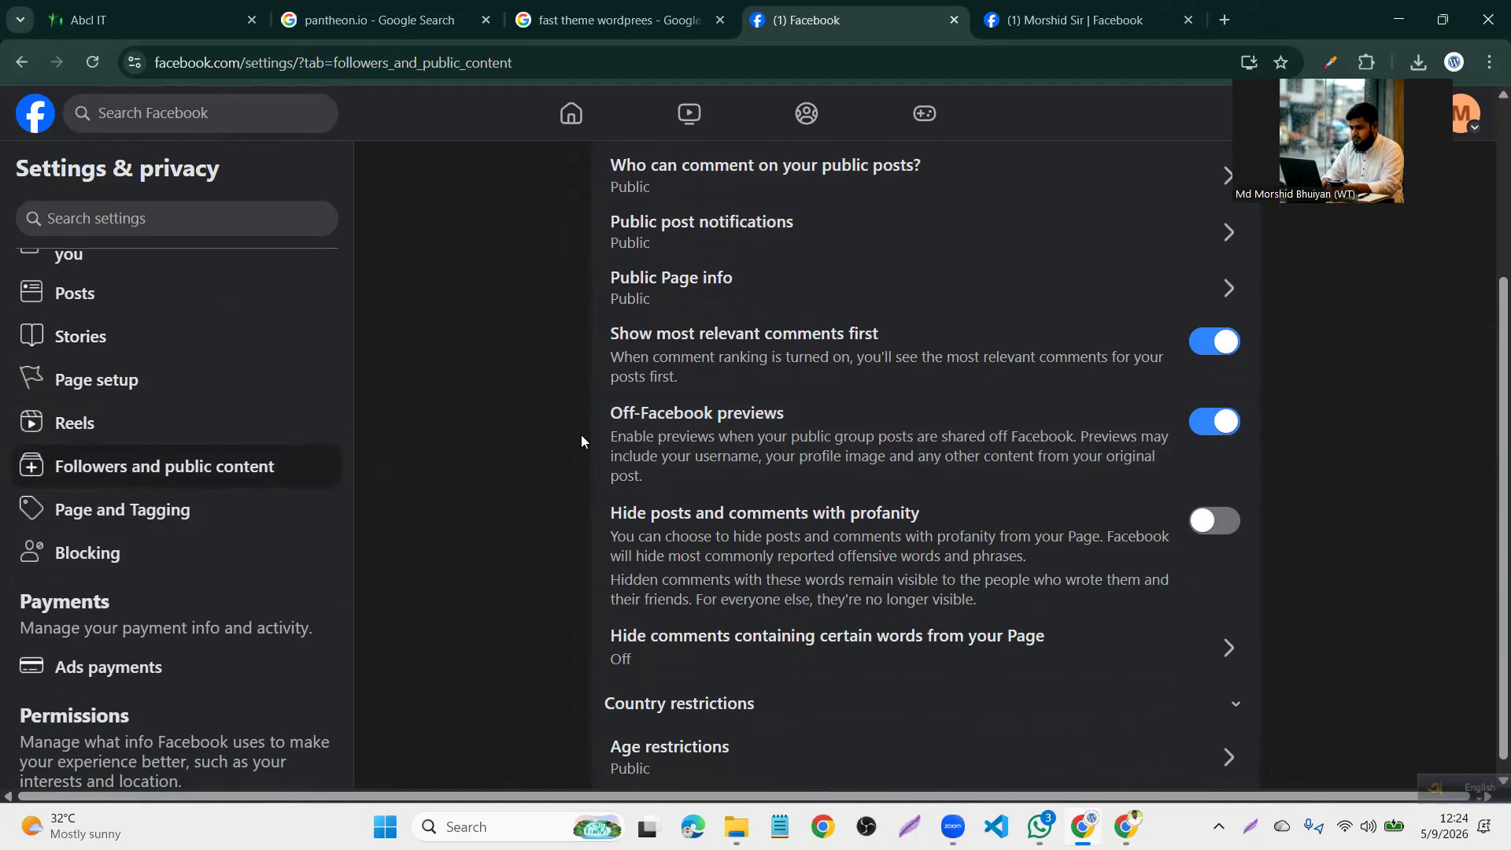
Review the Page and Tagging options, such as story sharing, reviews and tag visibility, then open the account menu
click(190, 512)
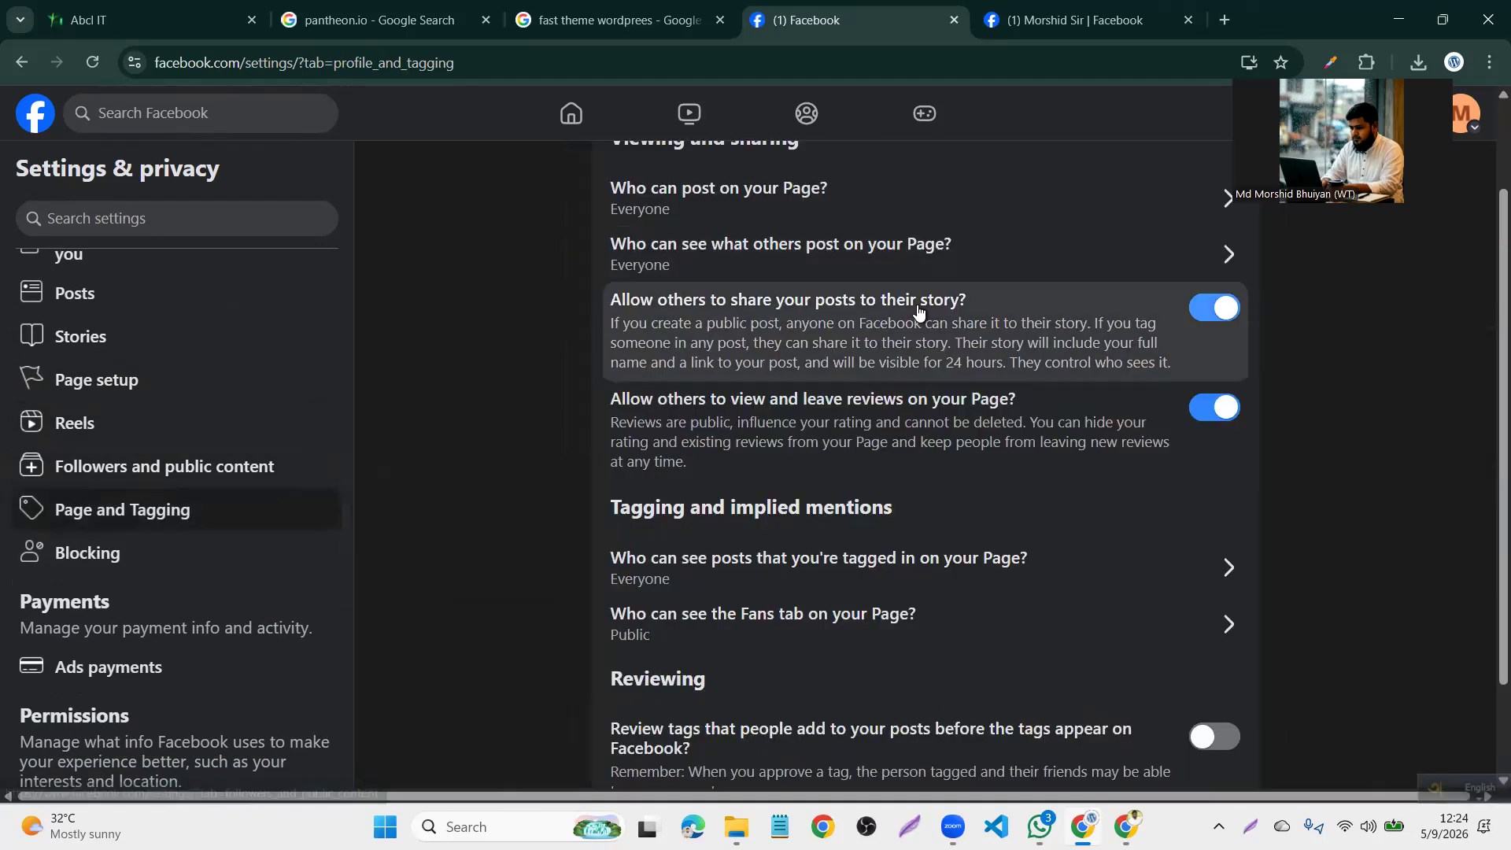
scroll(917, 311, down, 3)
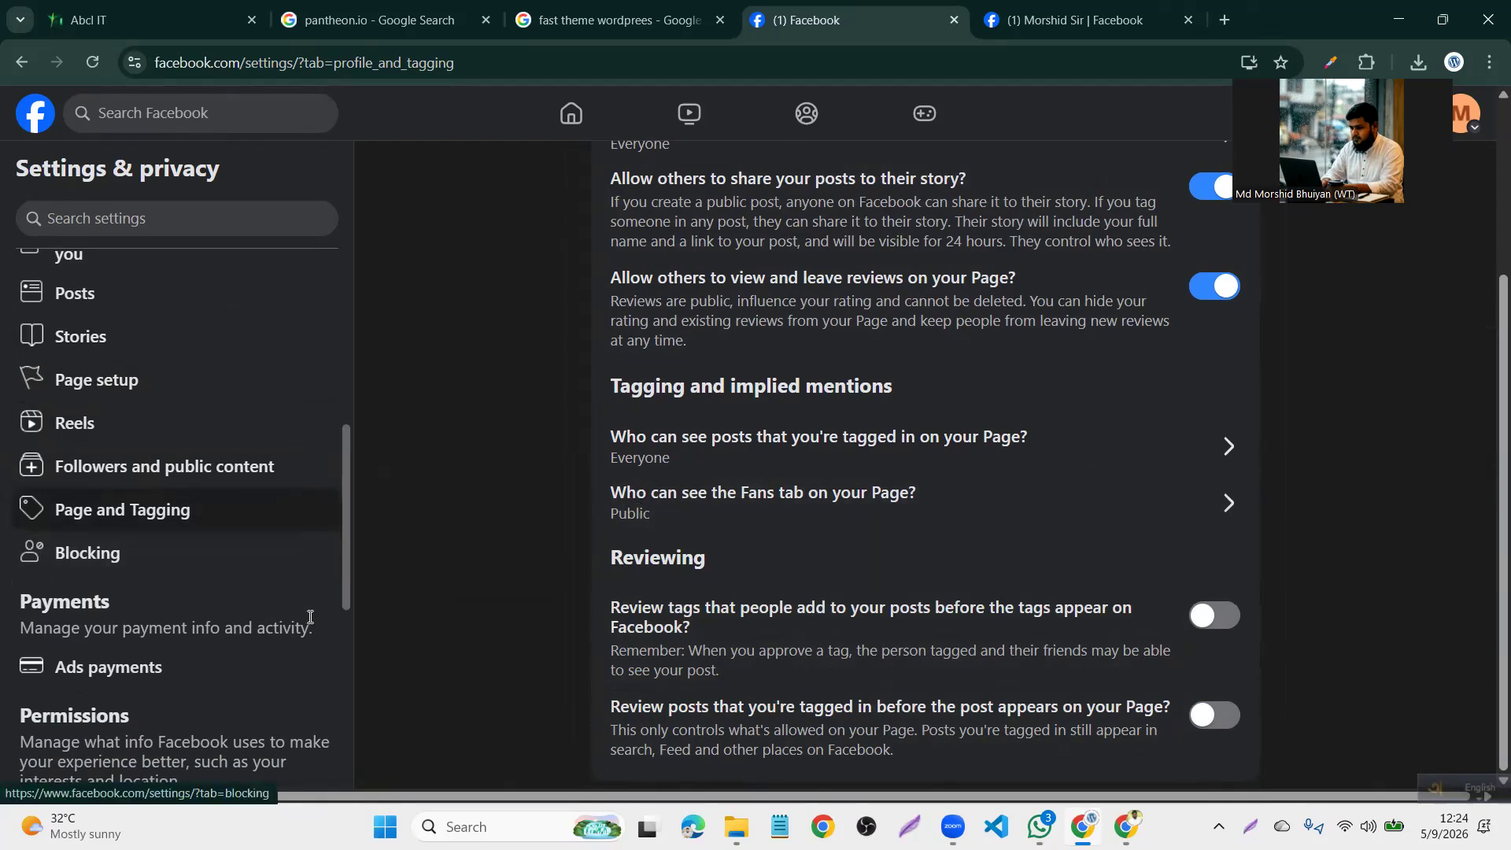
scroll(274, 683, down, 4)
scroll(274, 683, down, 3)
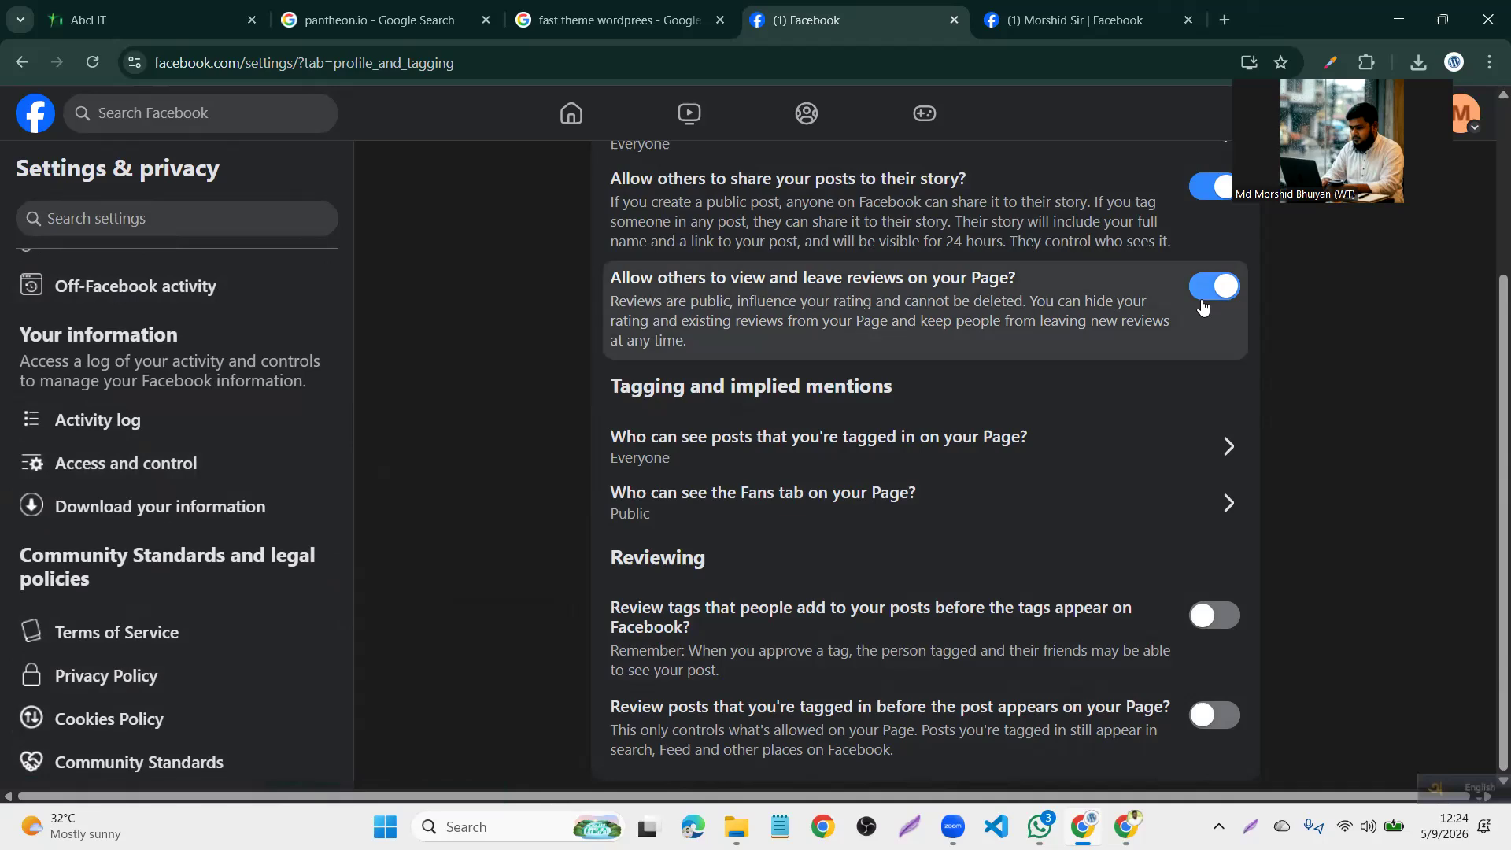
click(1461, 126)
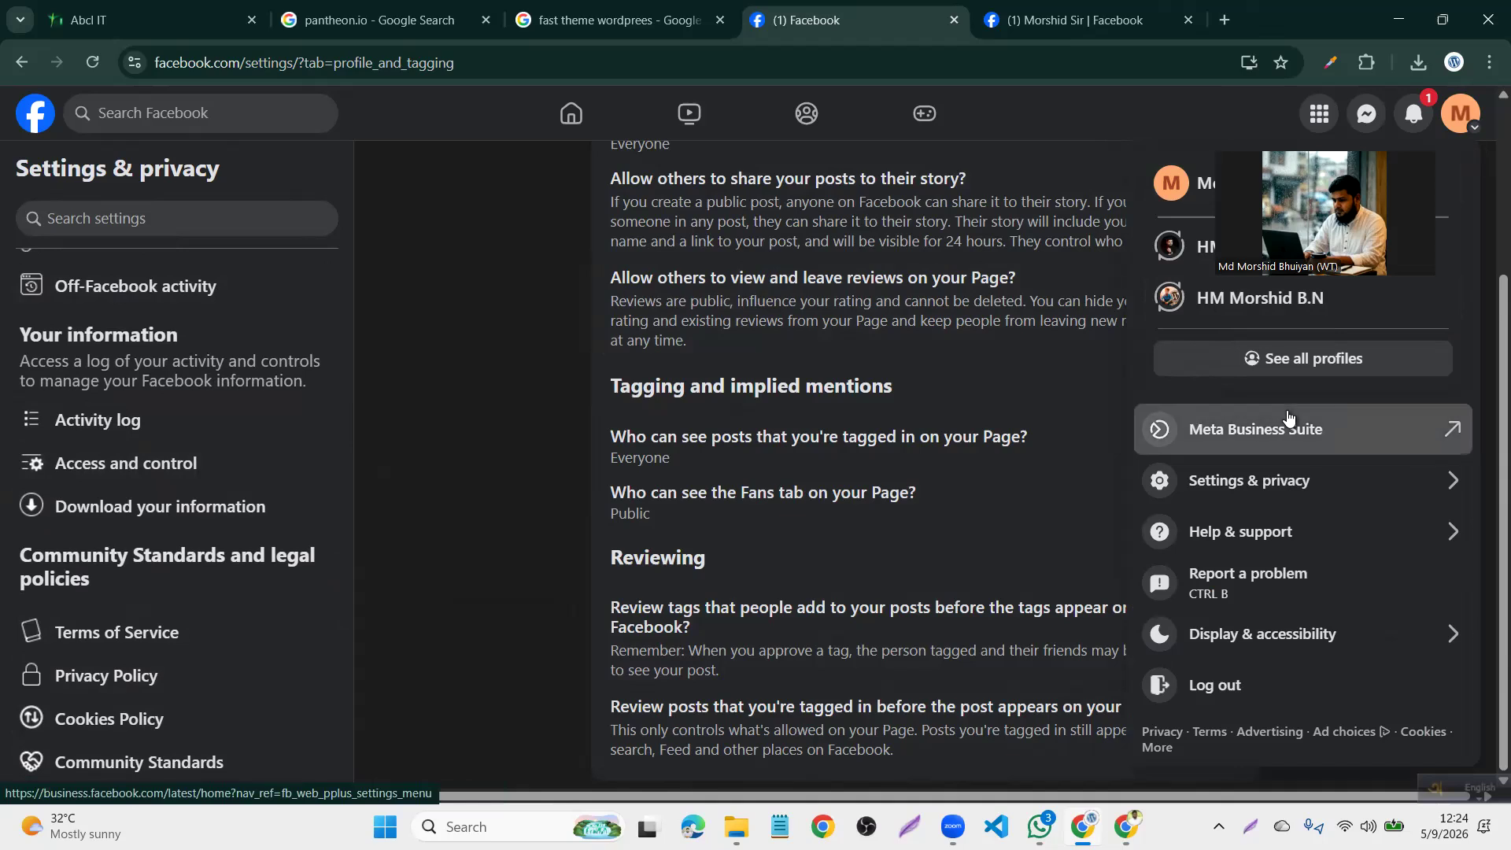
Launch Meta Business Suite, go to the Page's Inbox and show its Automations
click(1288, 416)
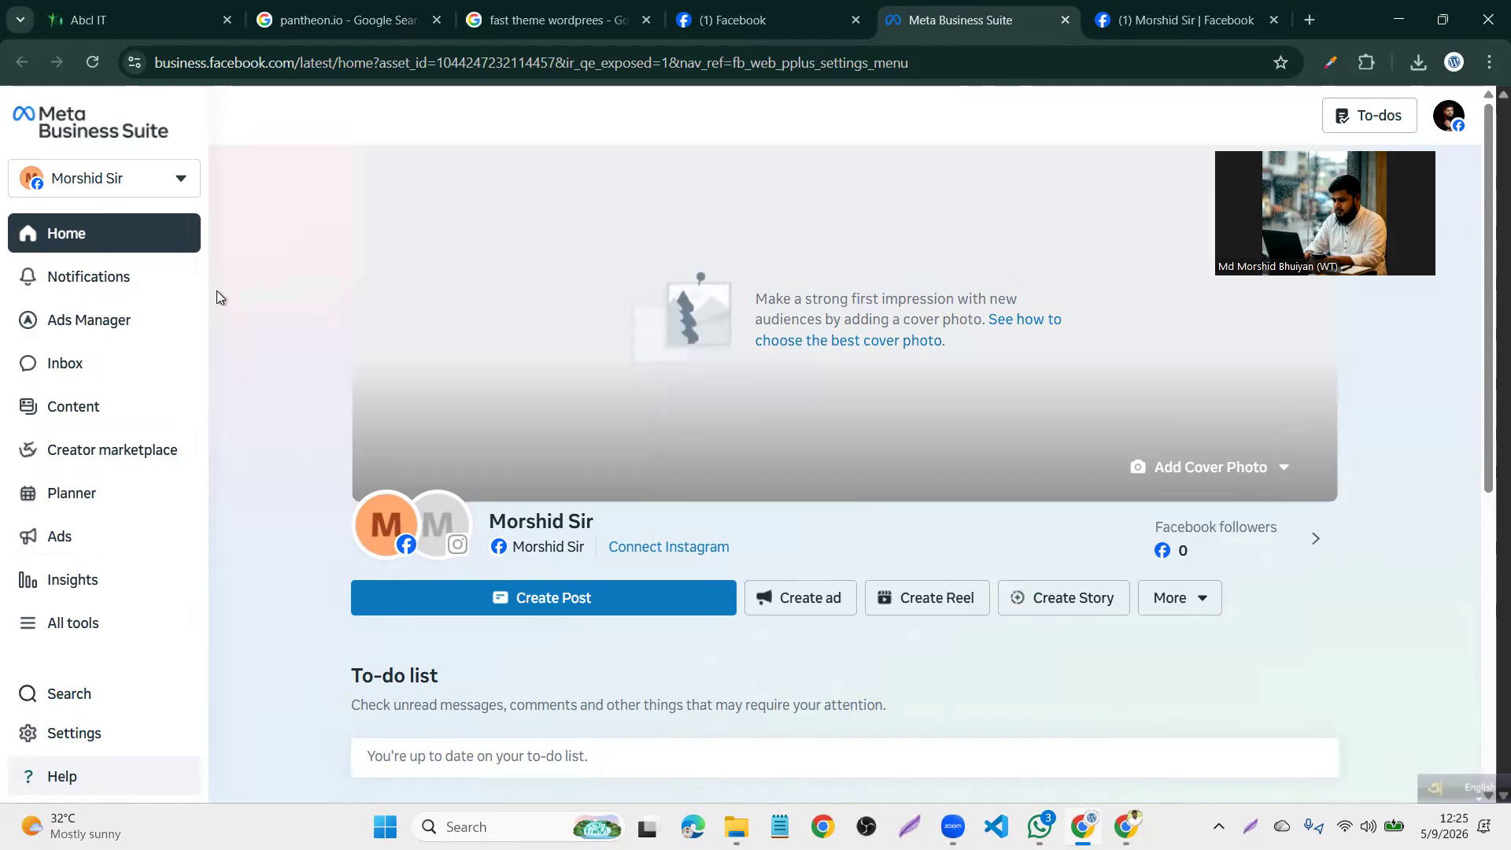
click(107, 372)
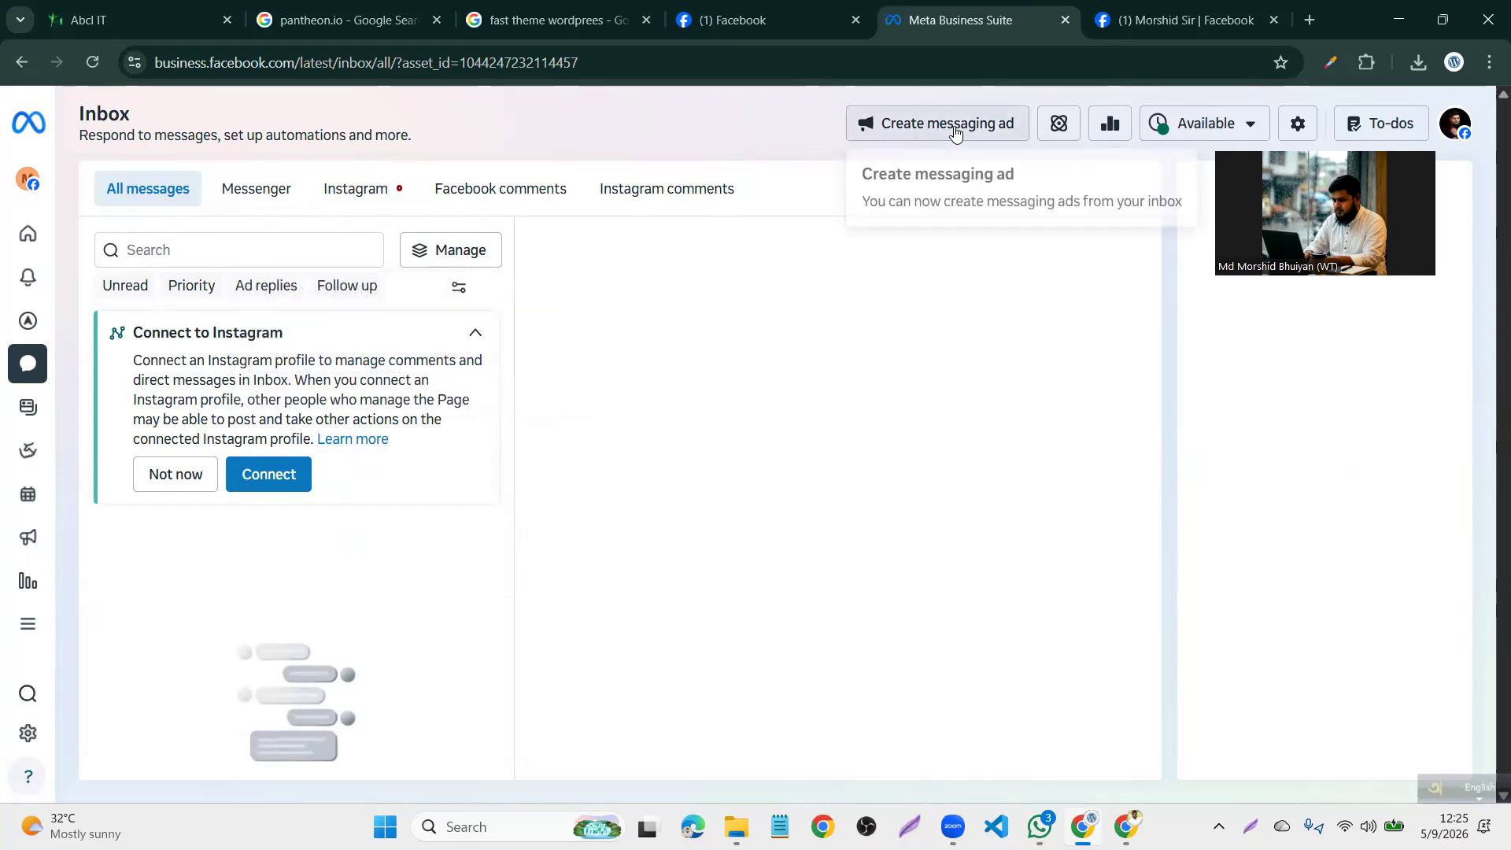
click(1059, 125)
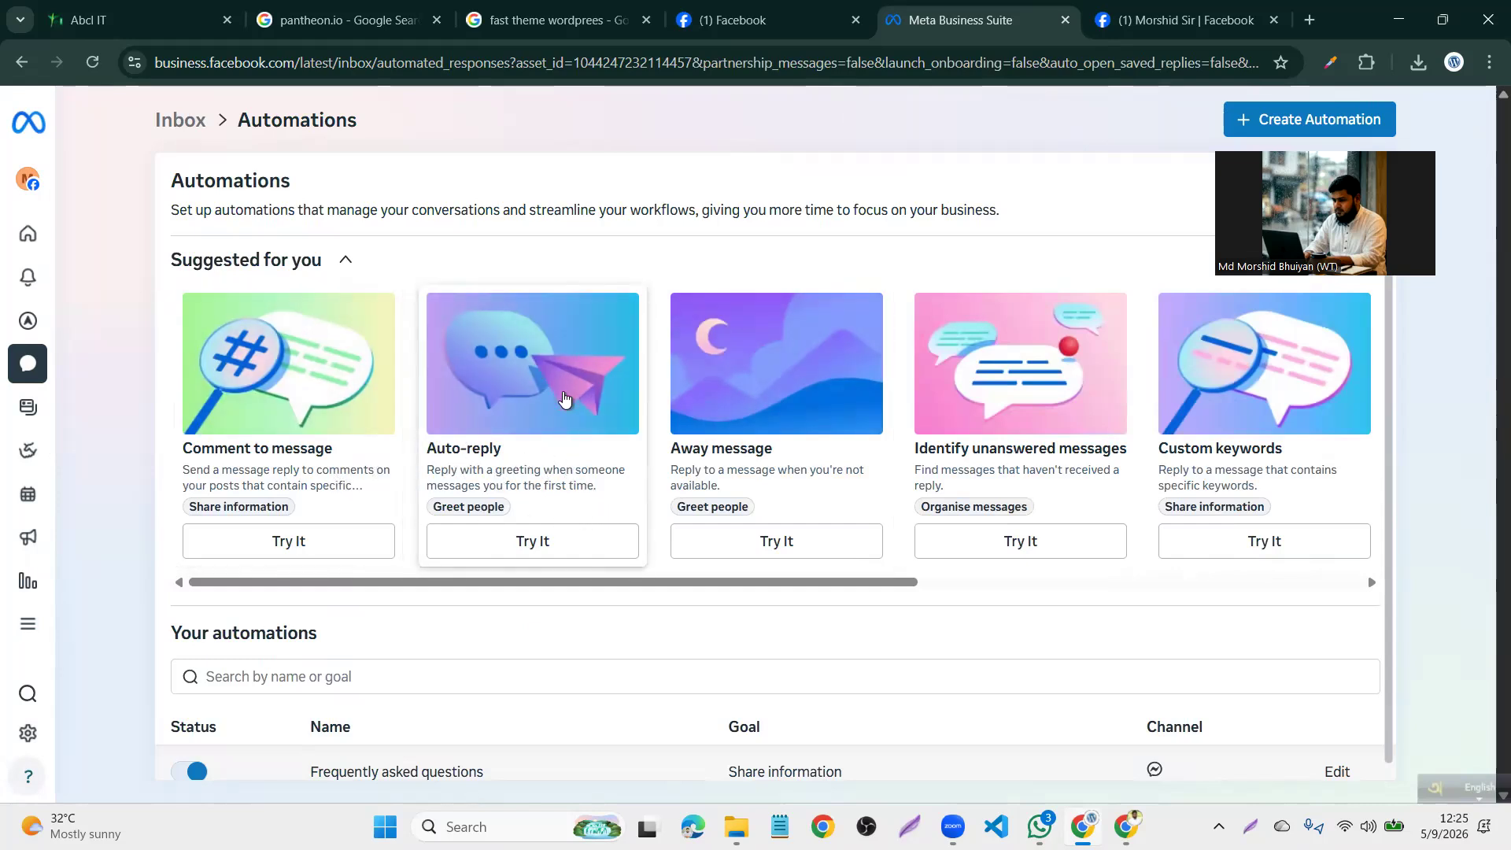
Replace the Auto-reply message with a Full name of recipient personalisation
click(535, 417)
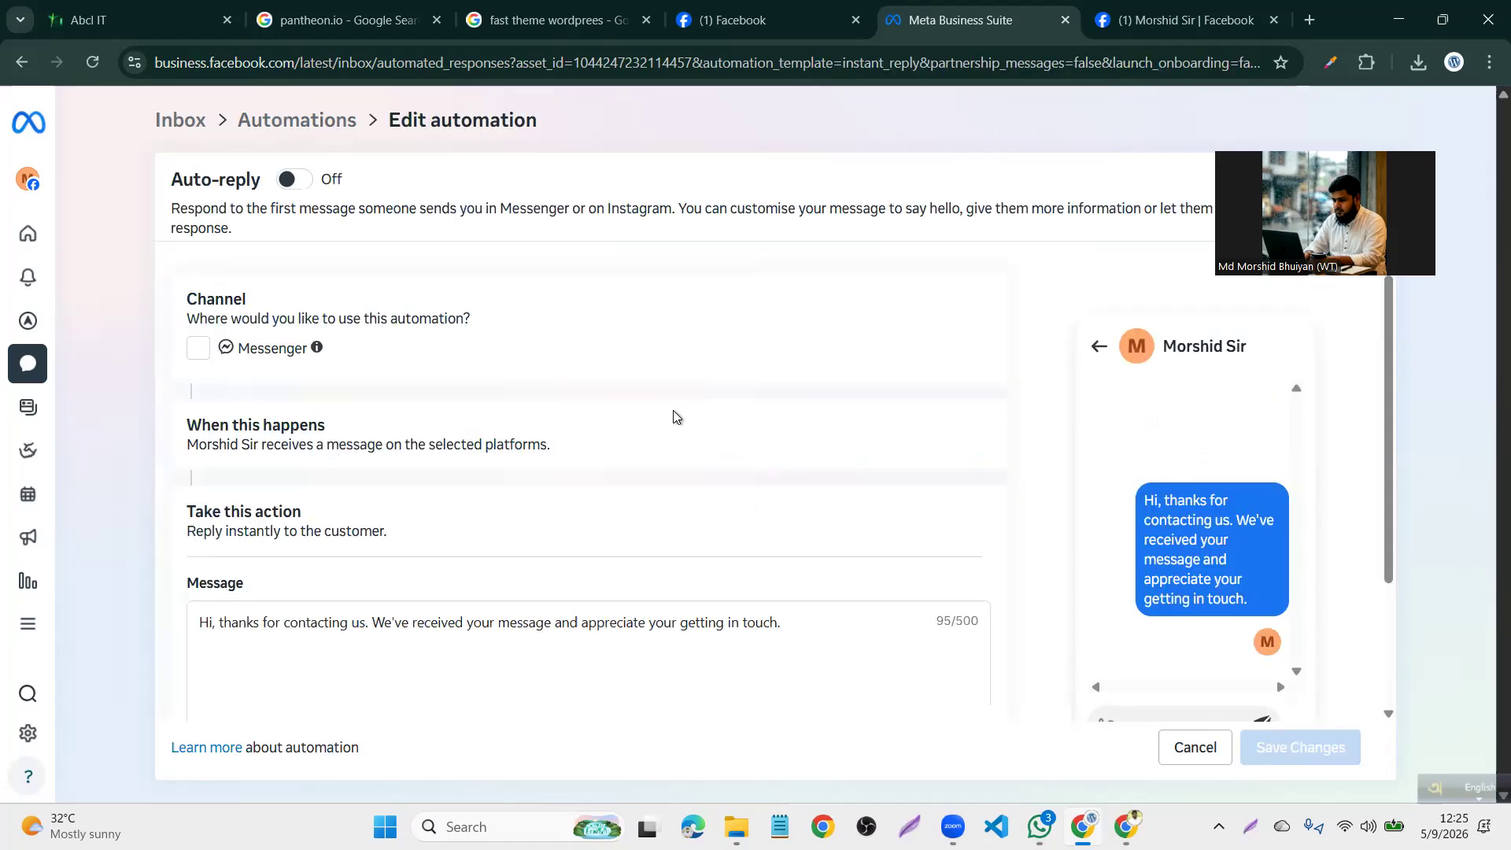
scroll(614, 375, down, 2)
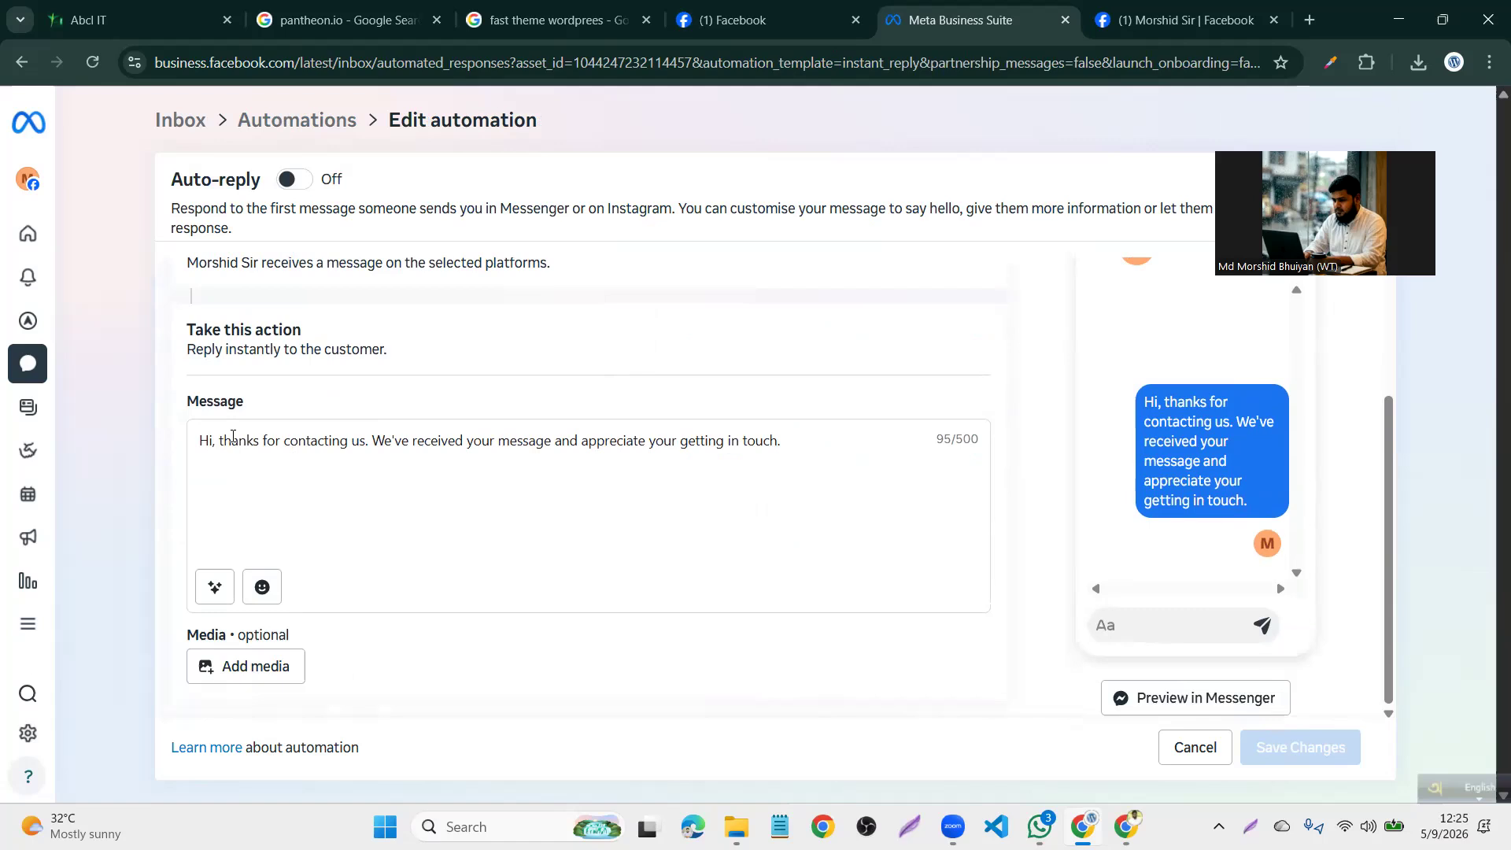
drag(201, 442, 816, 493)
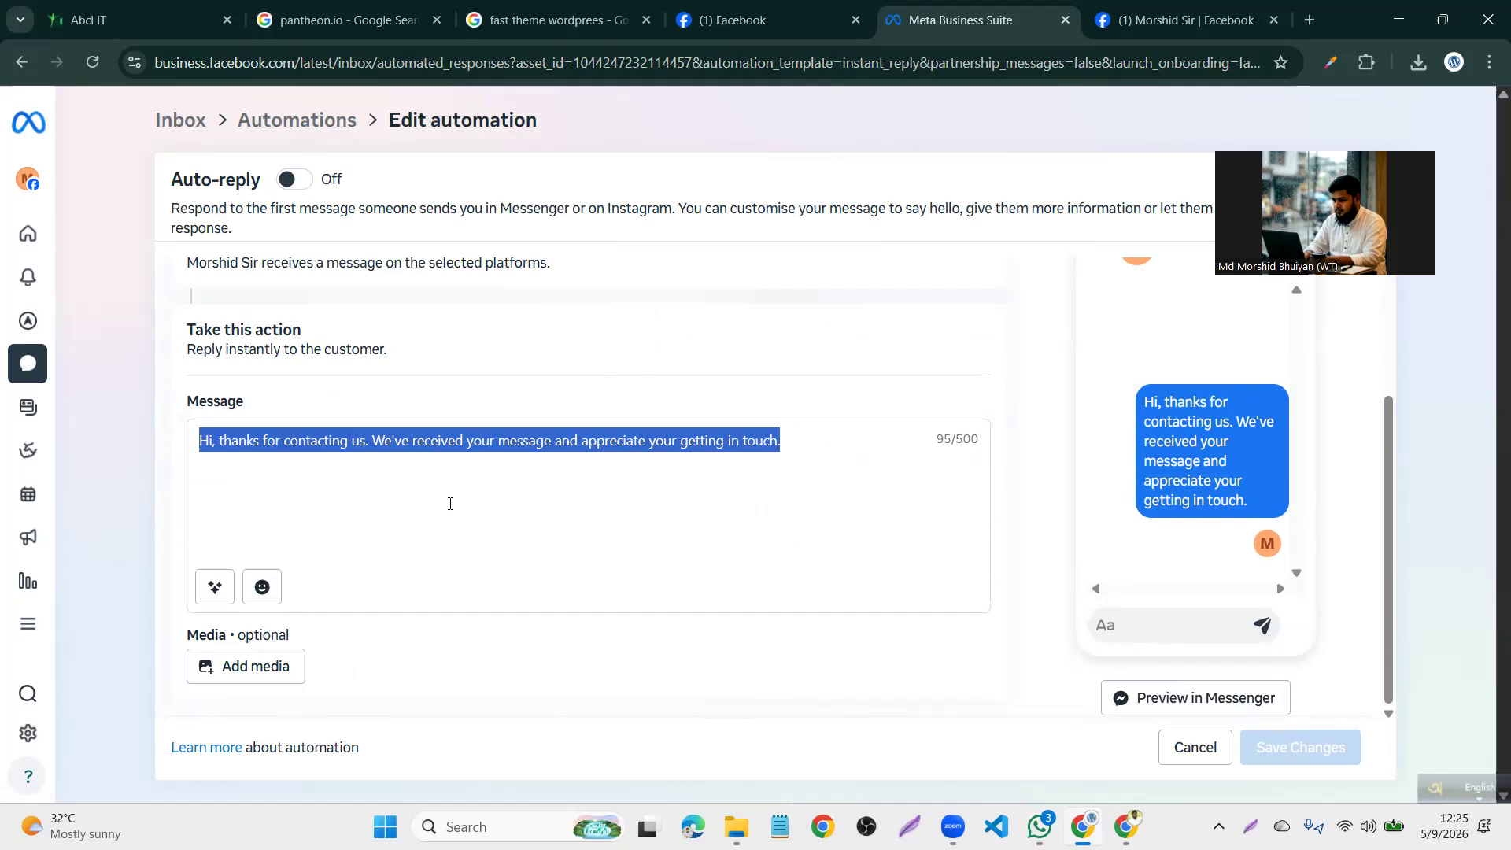
triple_click(449, 511)
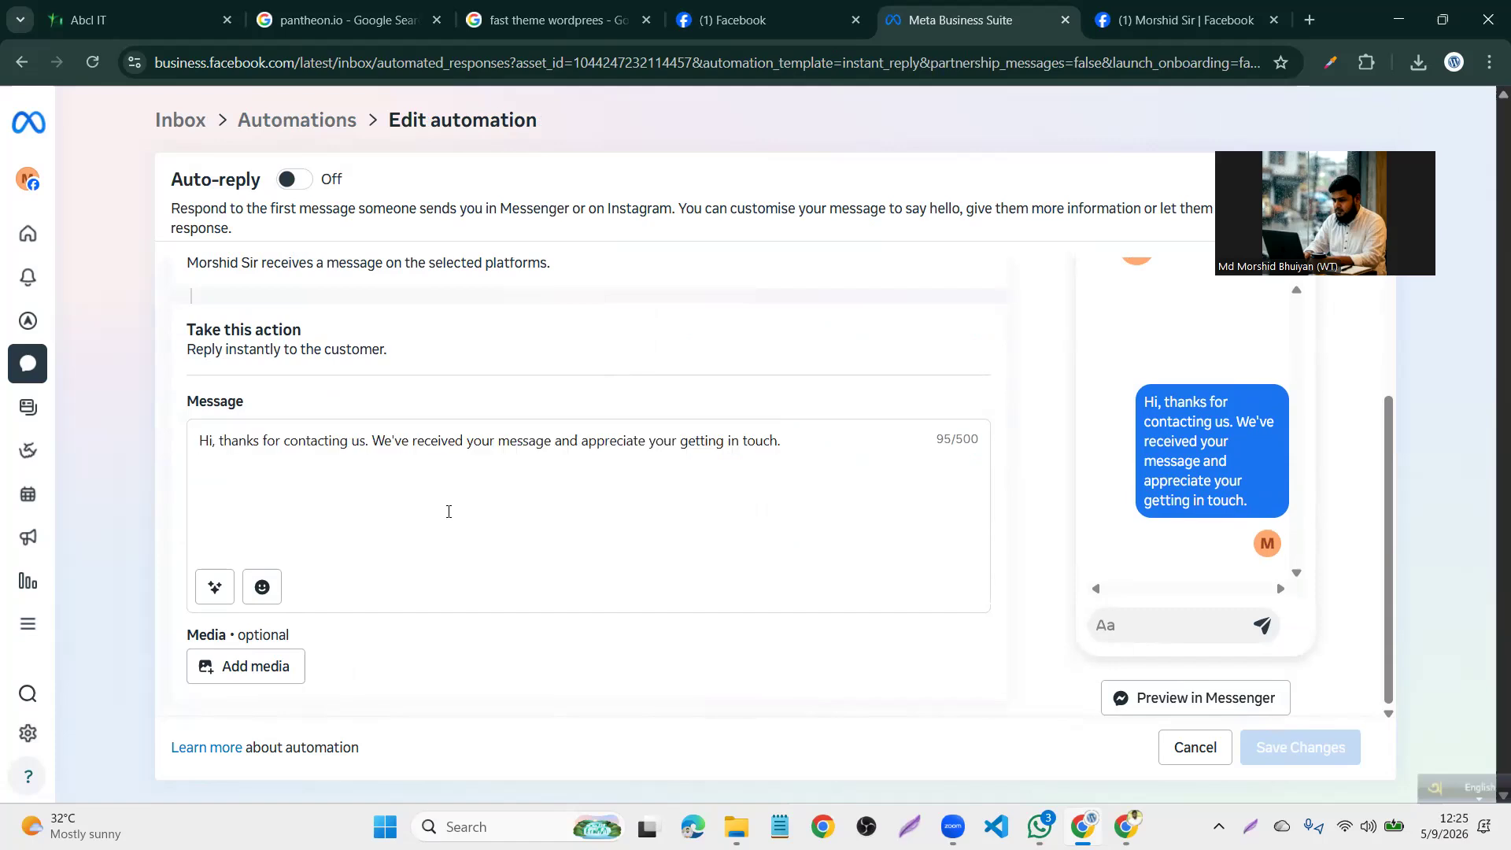
triple_click(292, 486)
triple_click(292, 485)
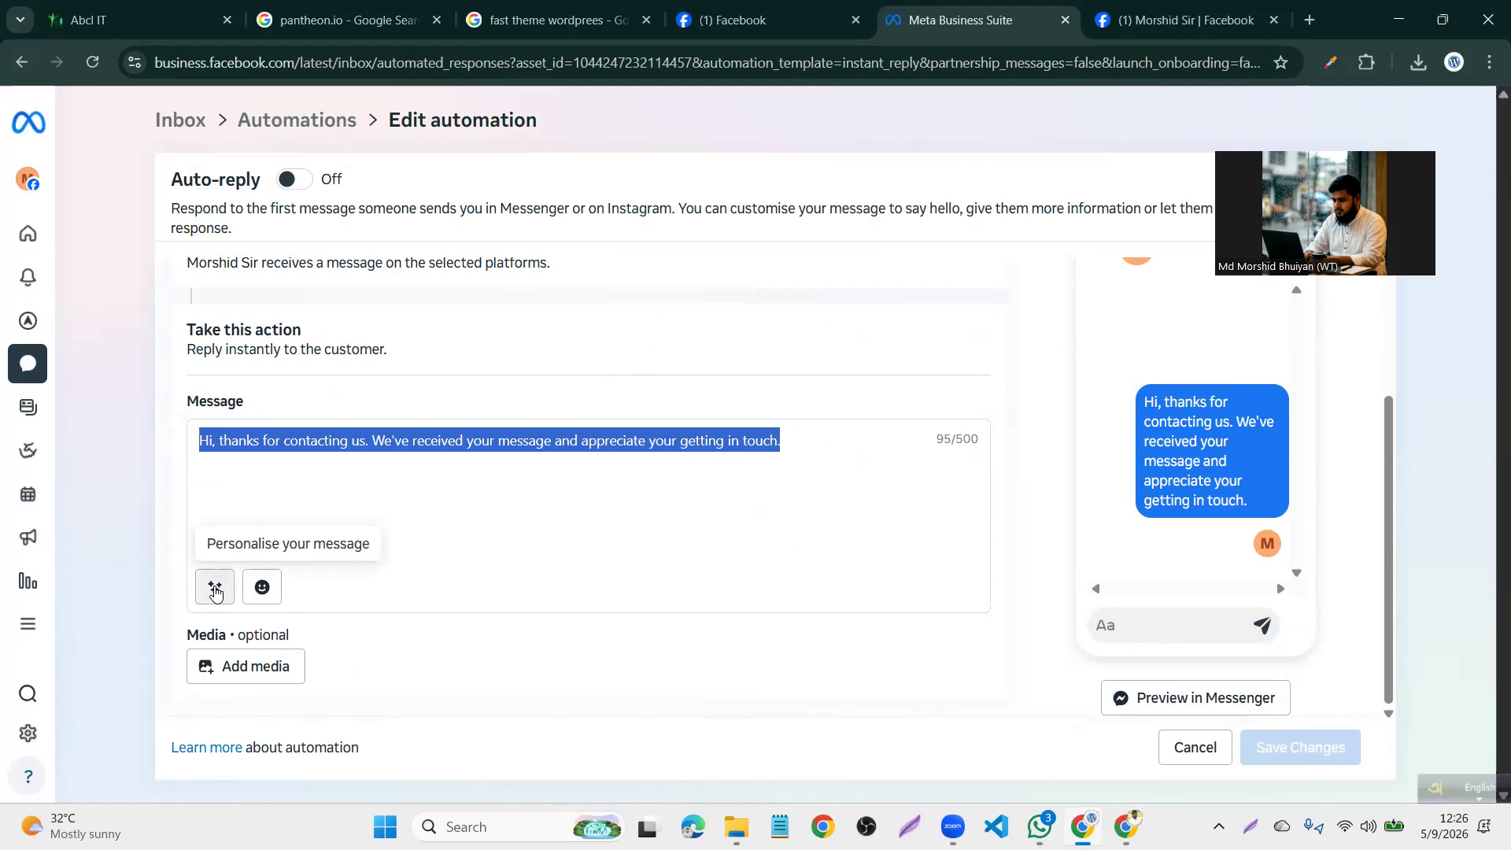
click(216, 592)
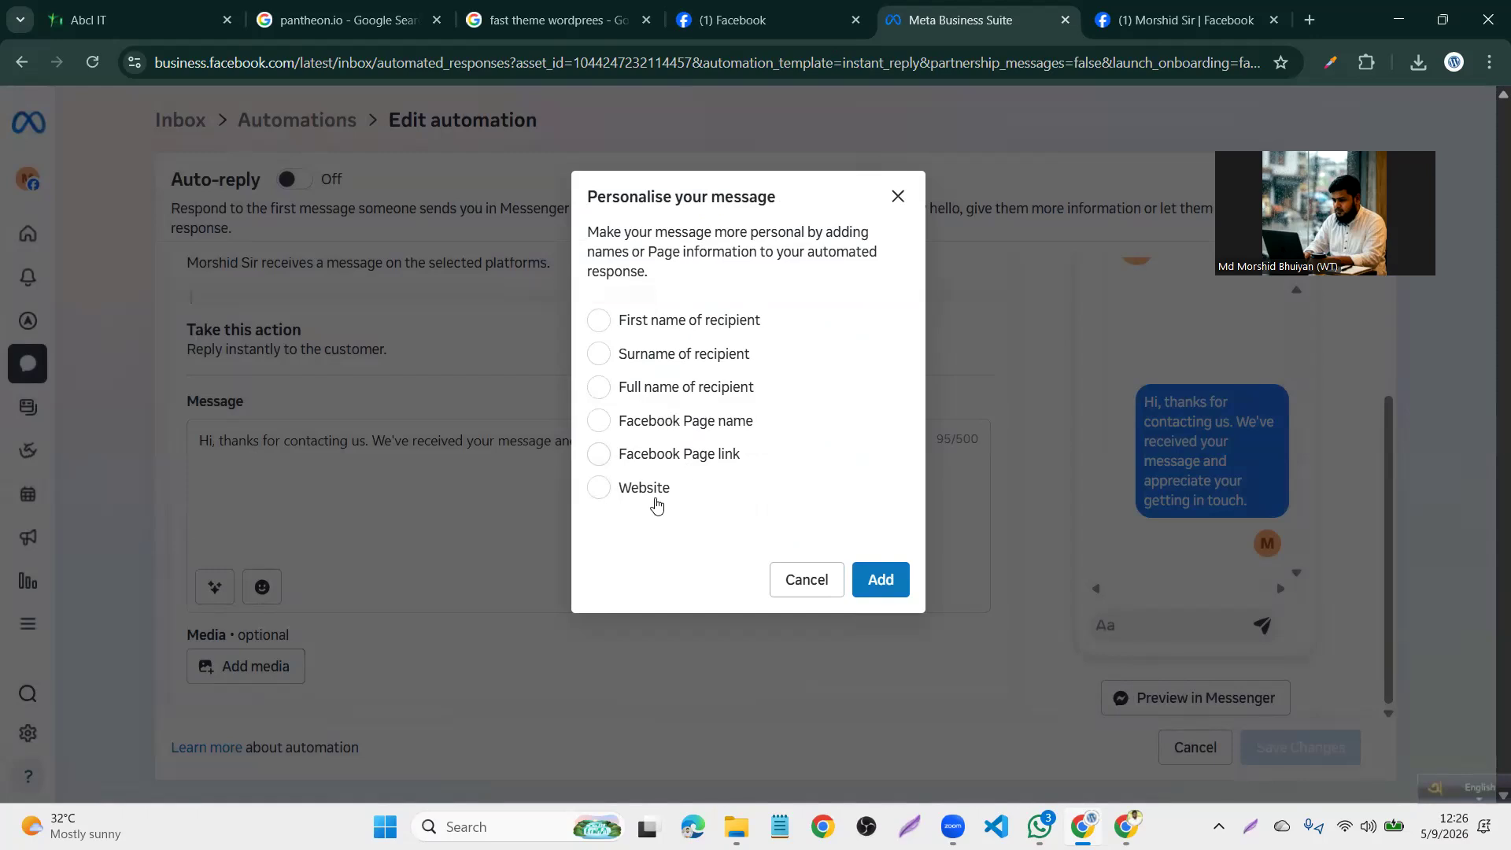
click(670, 391)
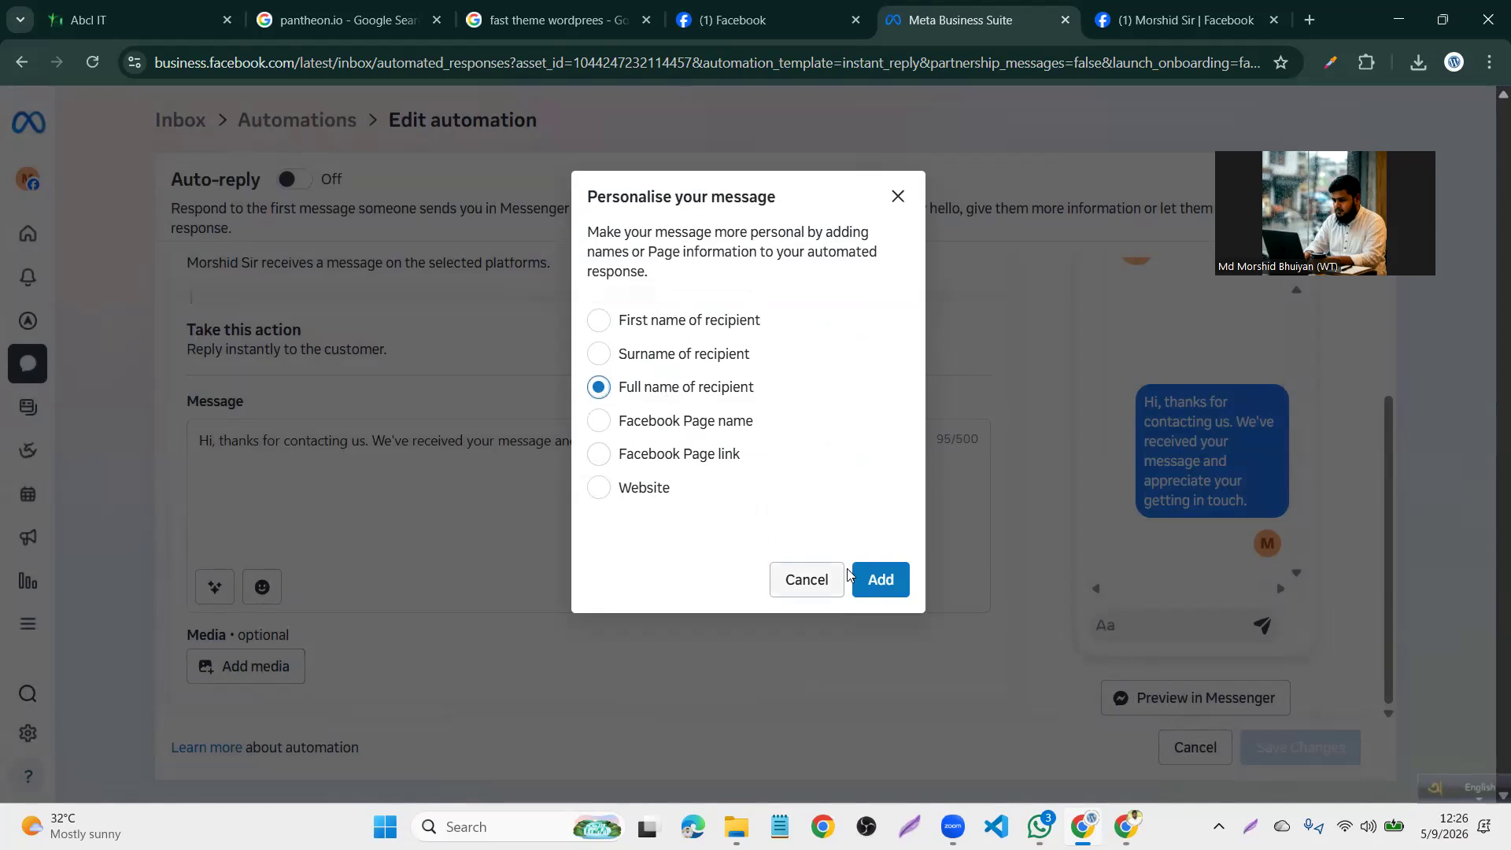
click(880, 580)
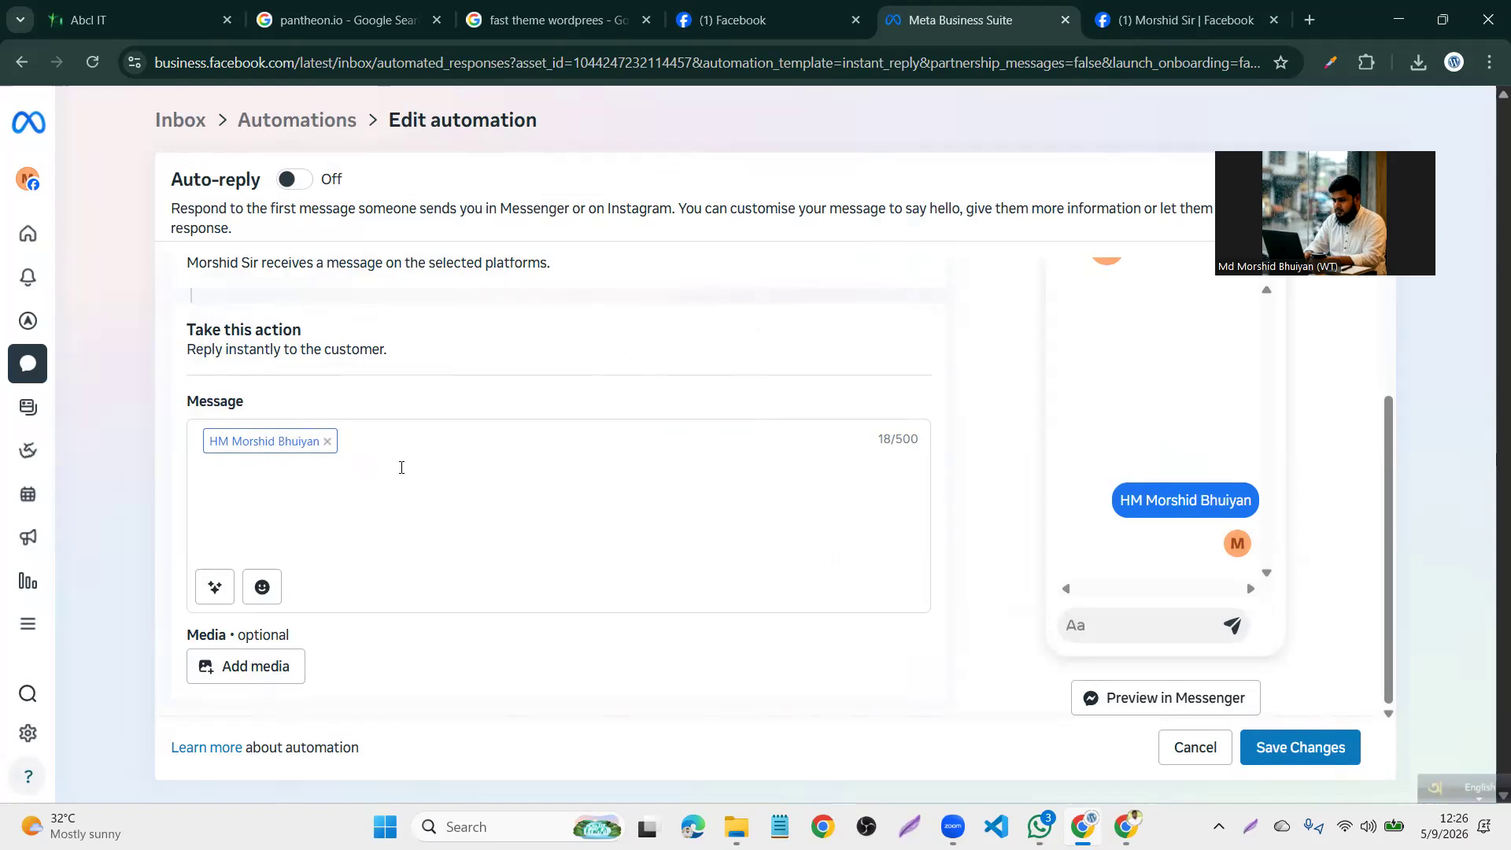
Turn on the Auto-reply for Messenger and save the changes
scroll(400, 467, up, 2)
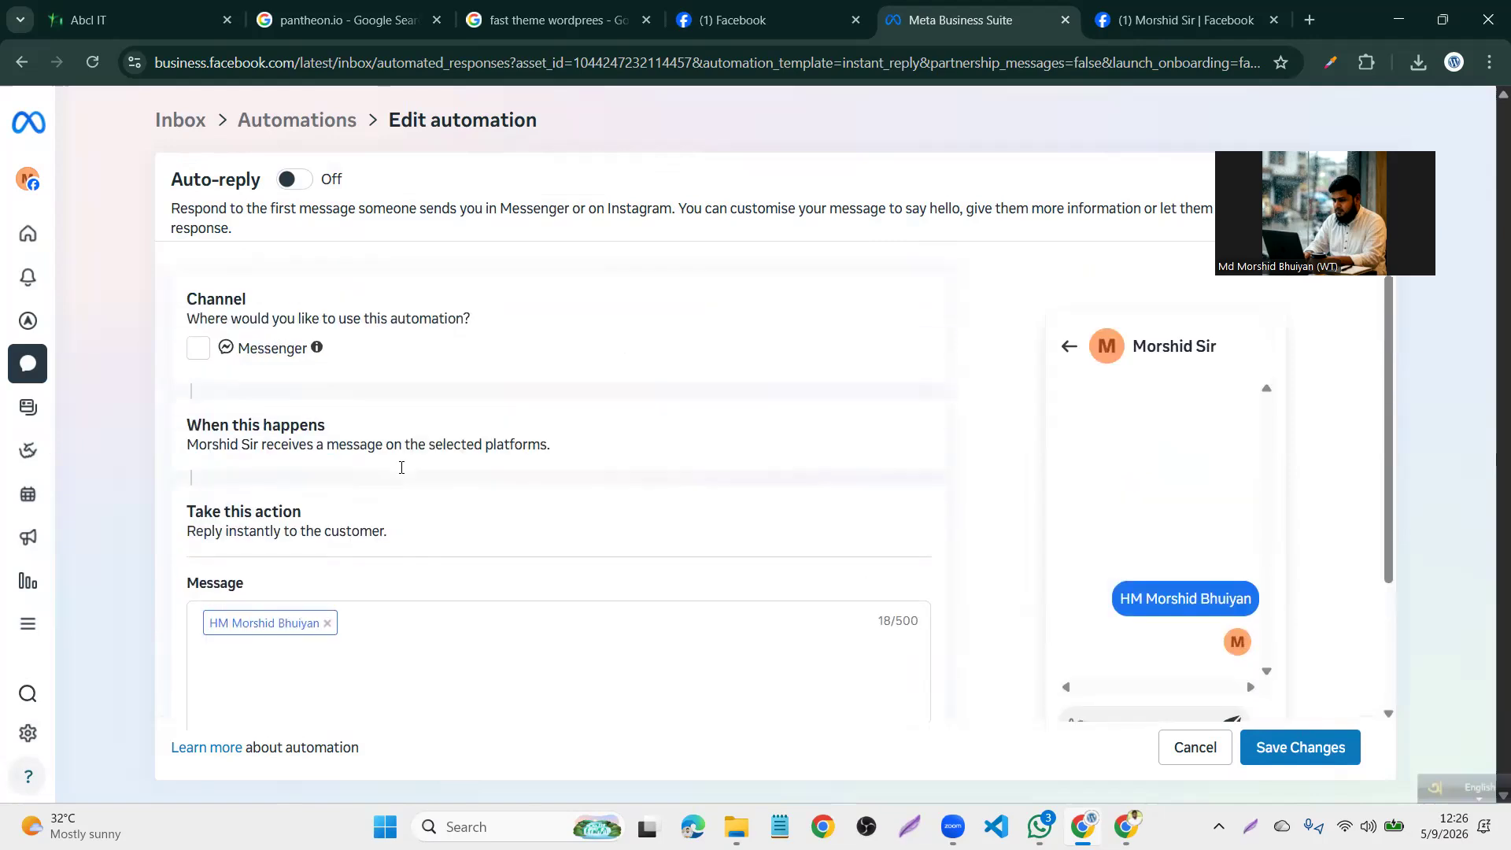
click(201, 352)
scroll(690, 588, down, 3)
click(1313, 752)
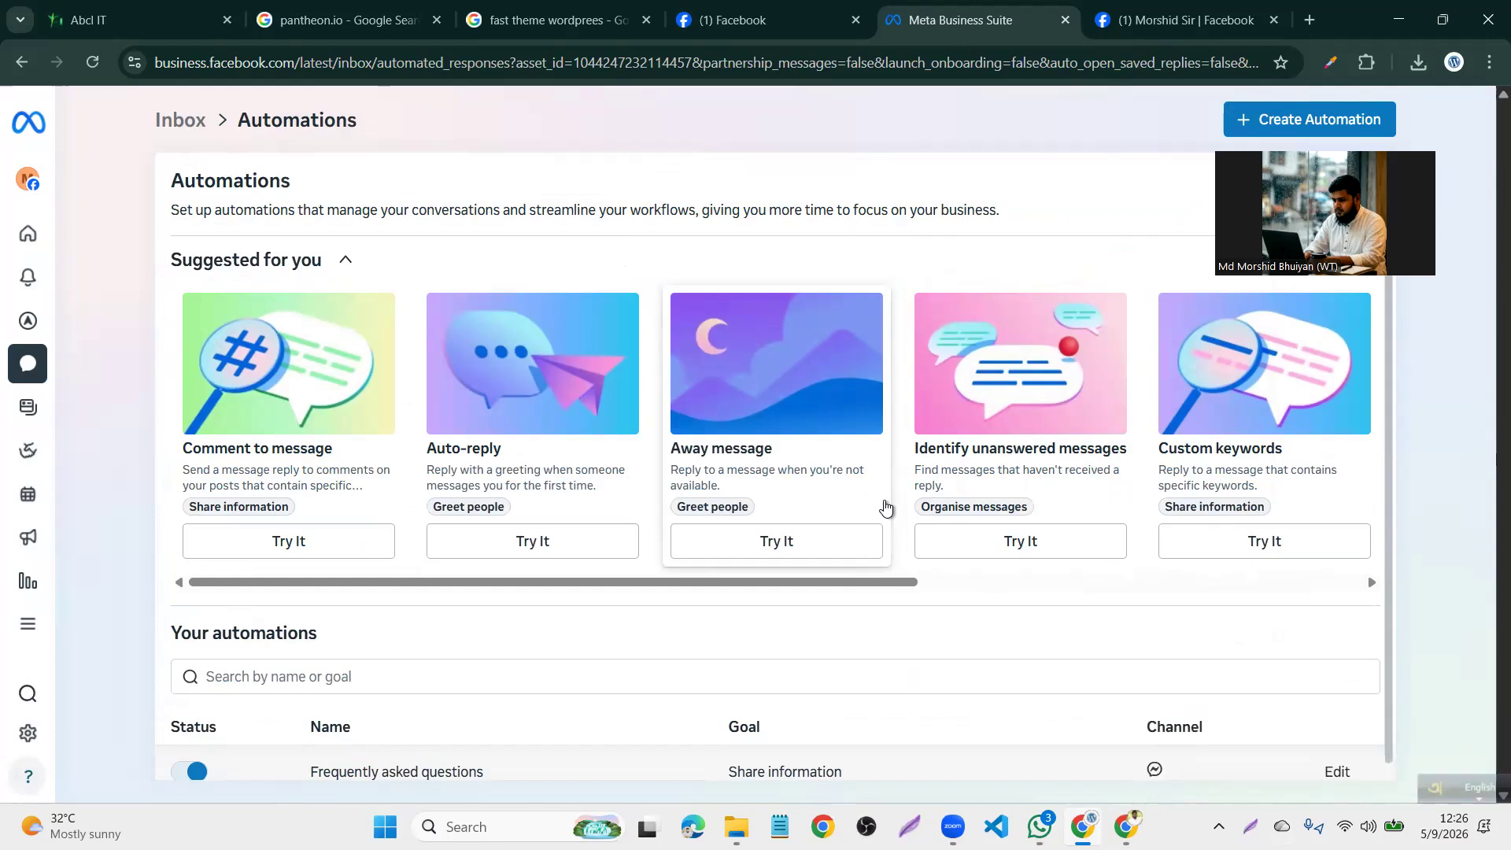
Create a new automation from the Frequently asked questions template
scroll(669, 407, down, 1)
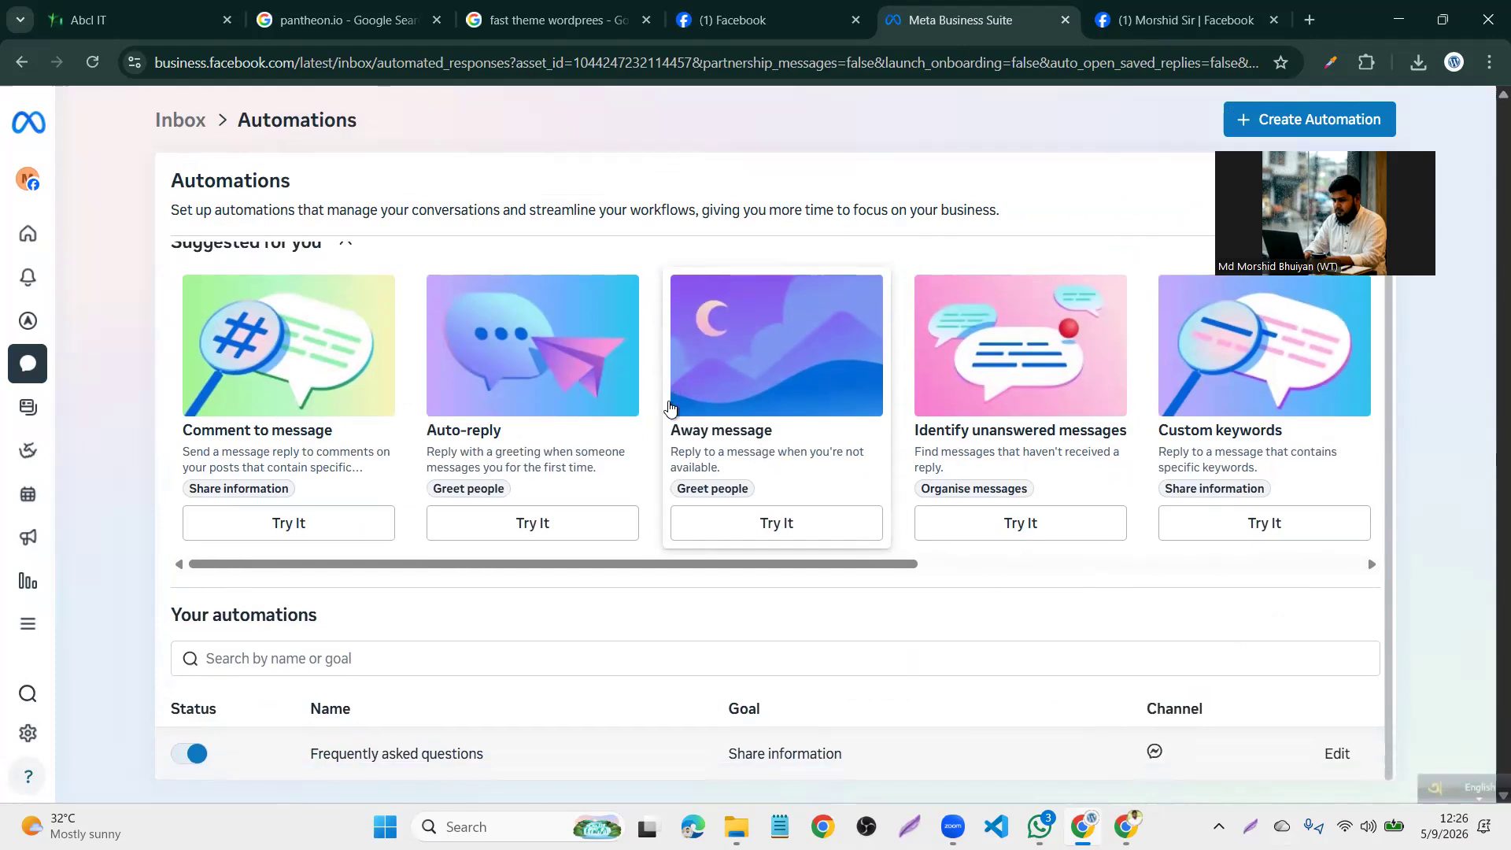
scroll(669, 407, up, 1)
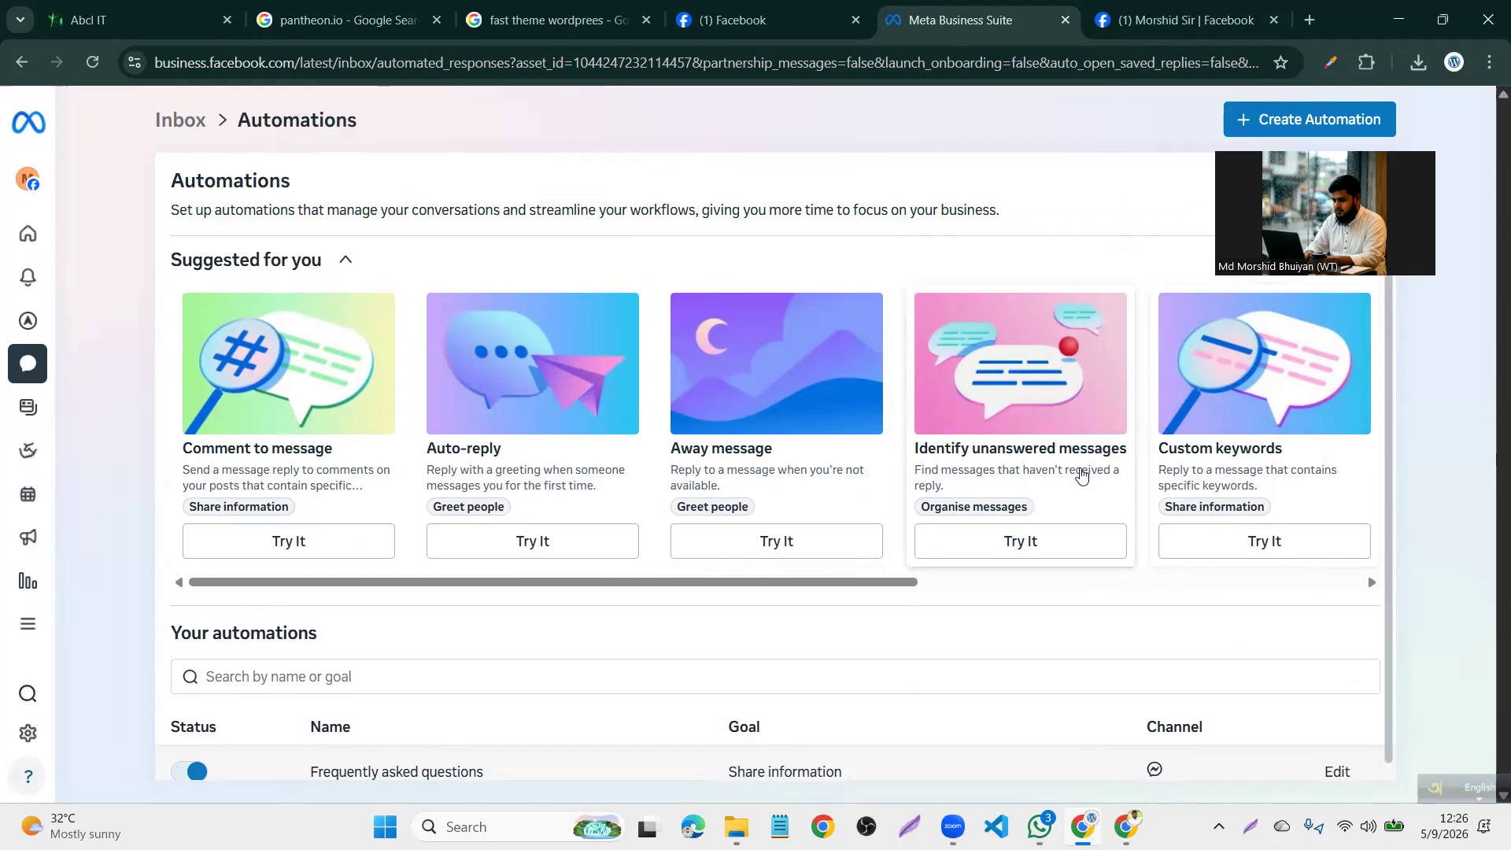
click(1281, 119)
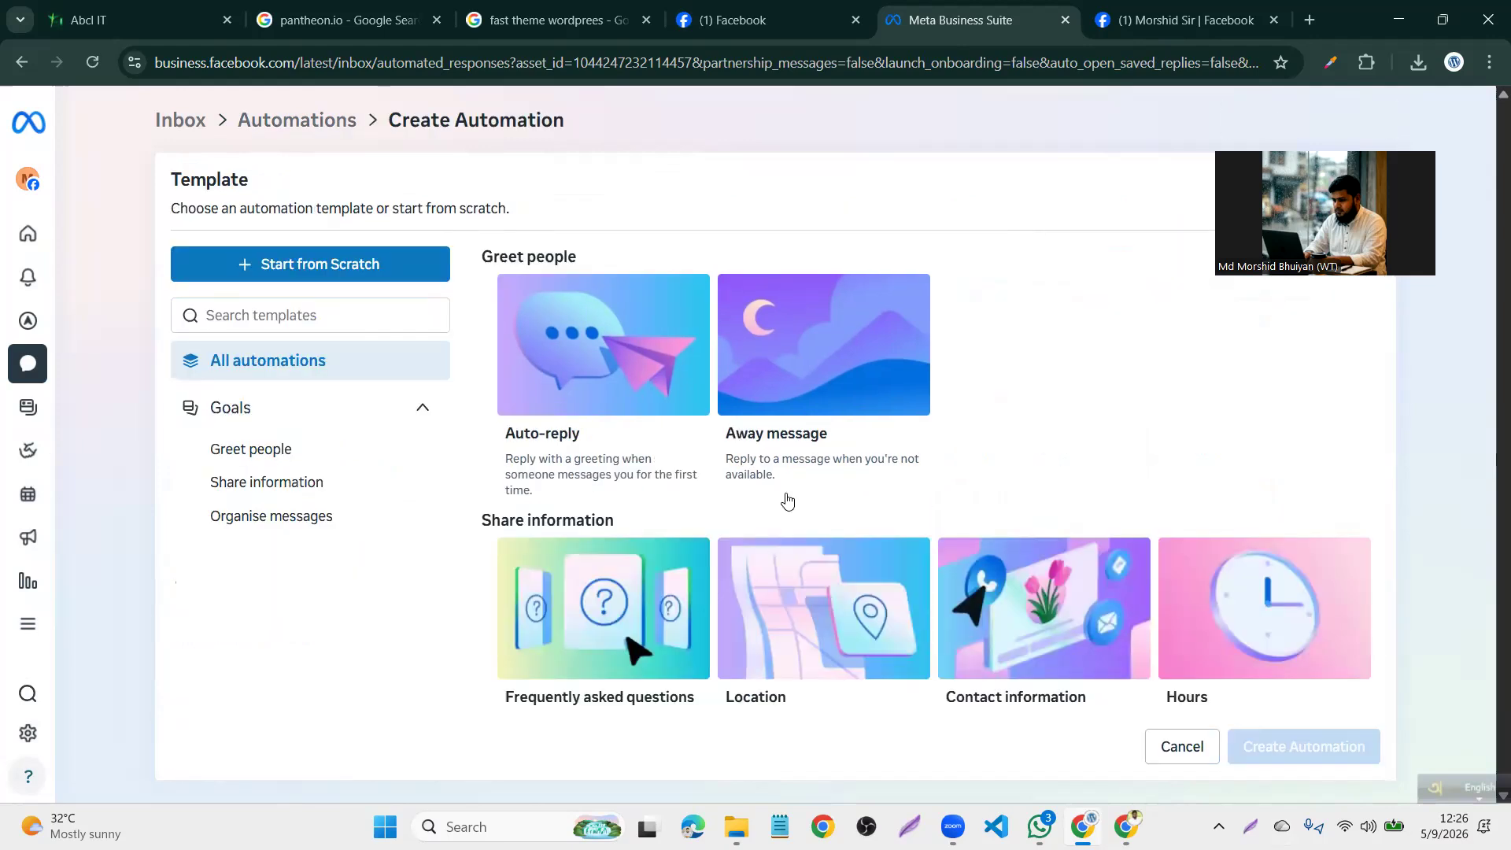
scroll(787, 500, down, 4)
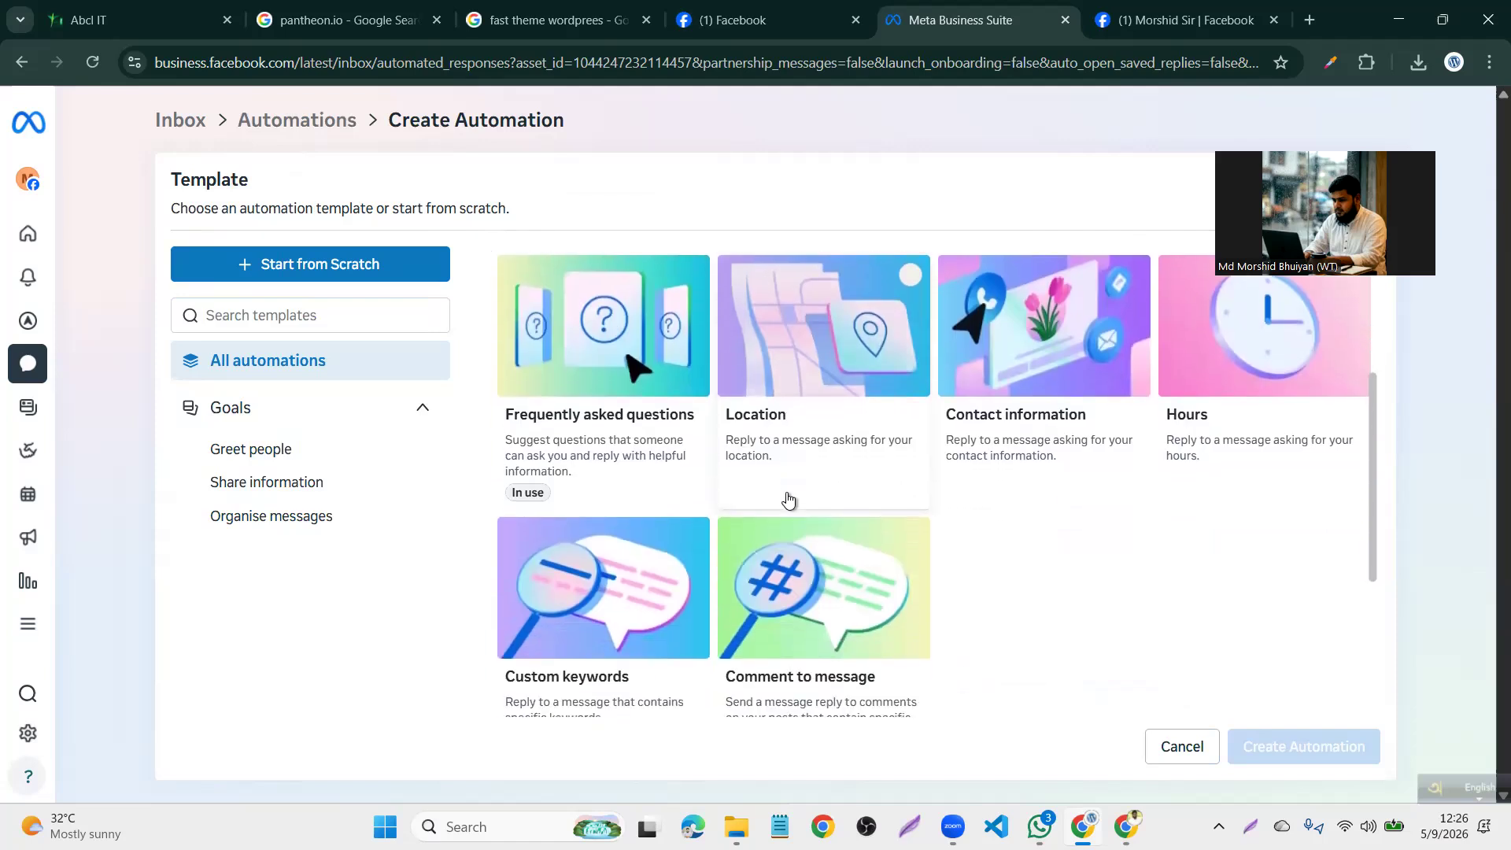
scroll(788, 500, down, 1)
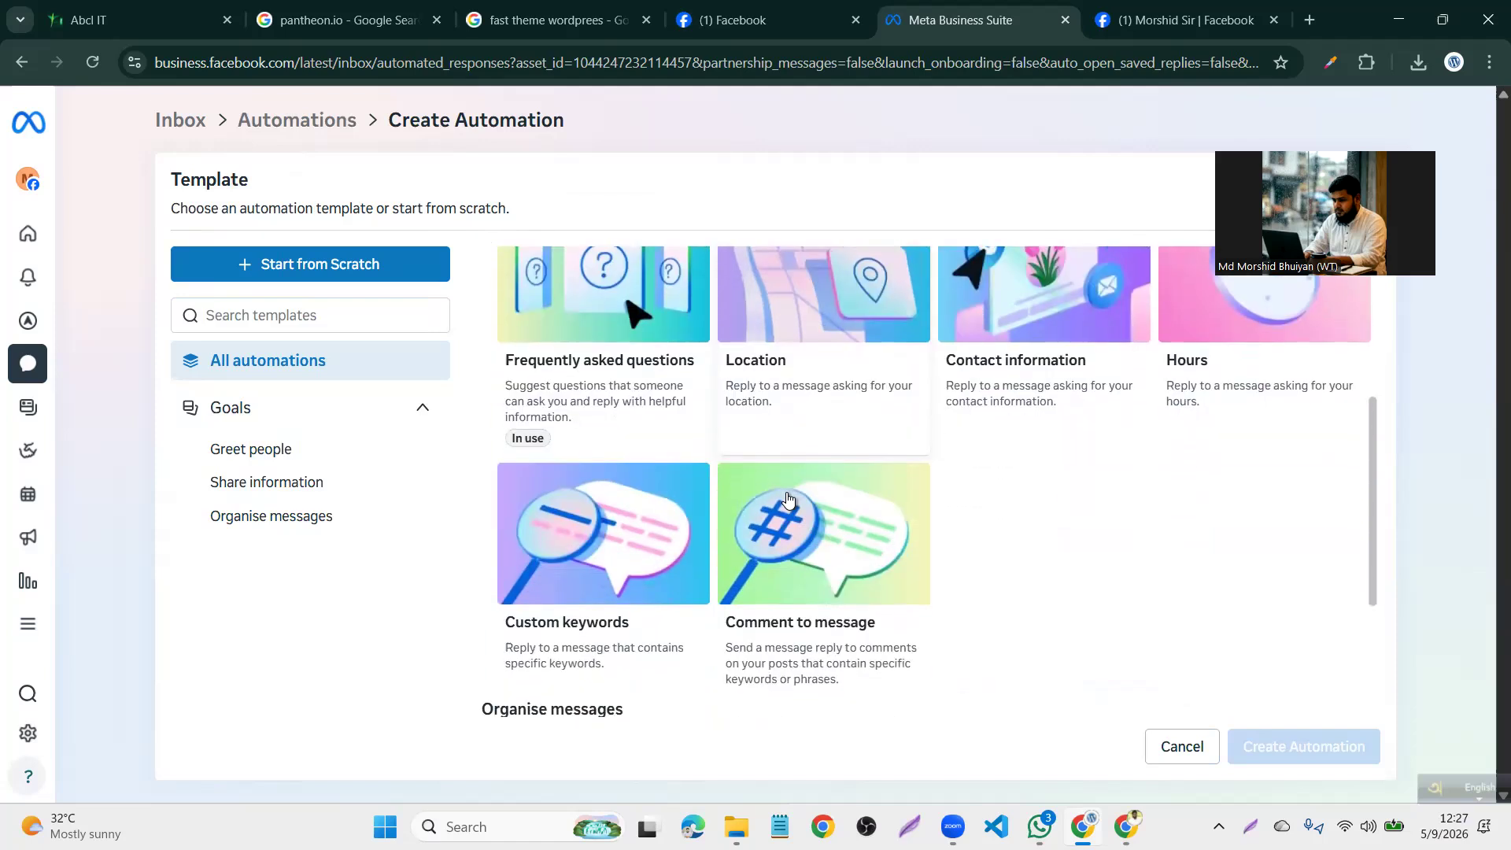
click(578, 308)
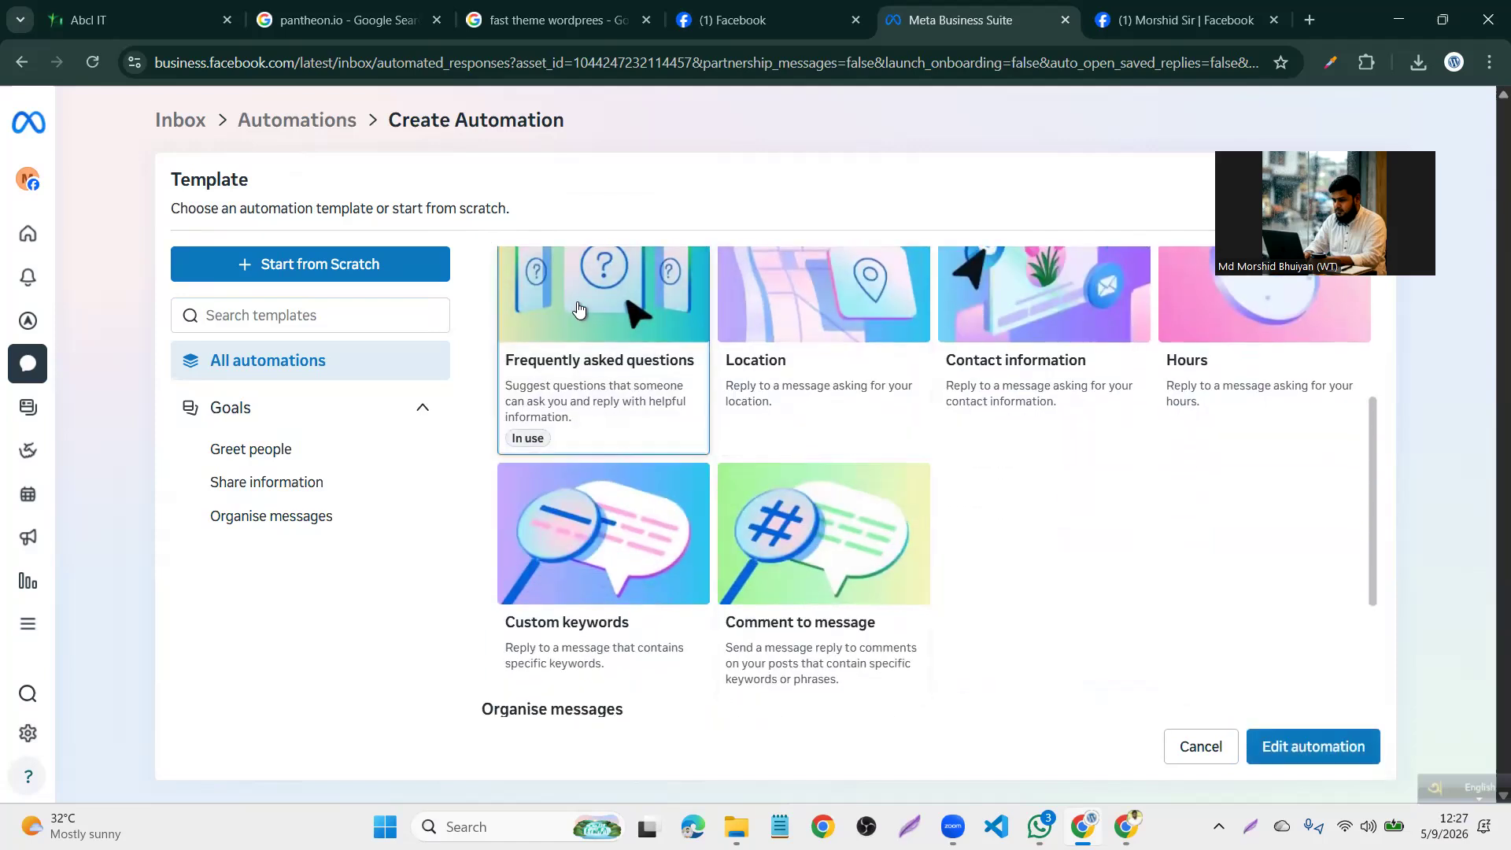
Edit the FAQ automation and look through its Messenger settings form
click(1302, 747)
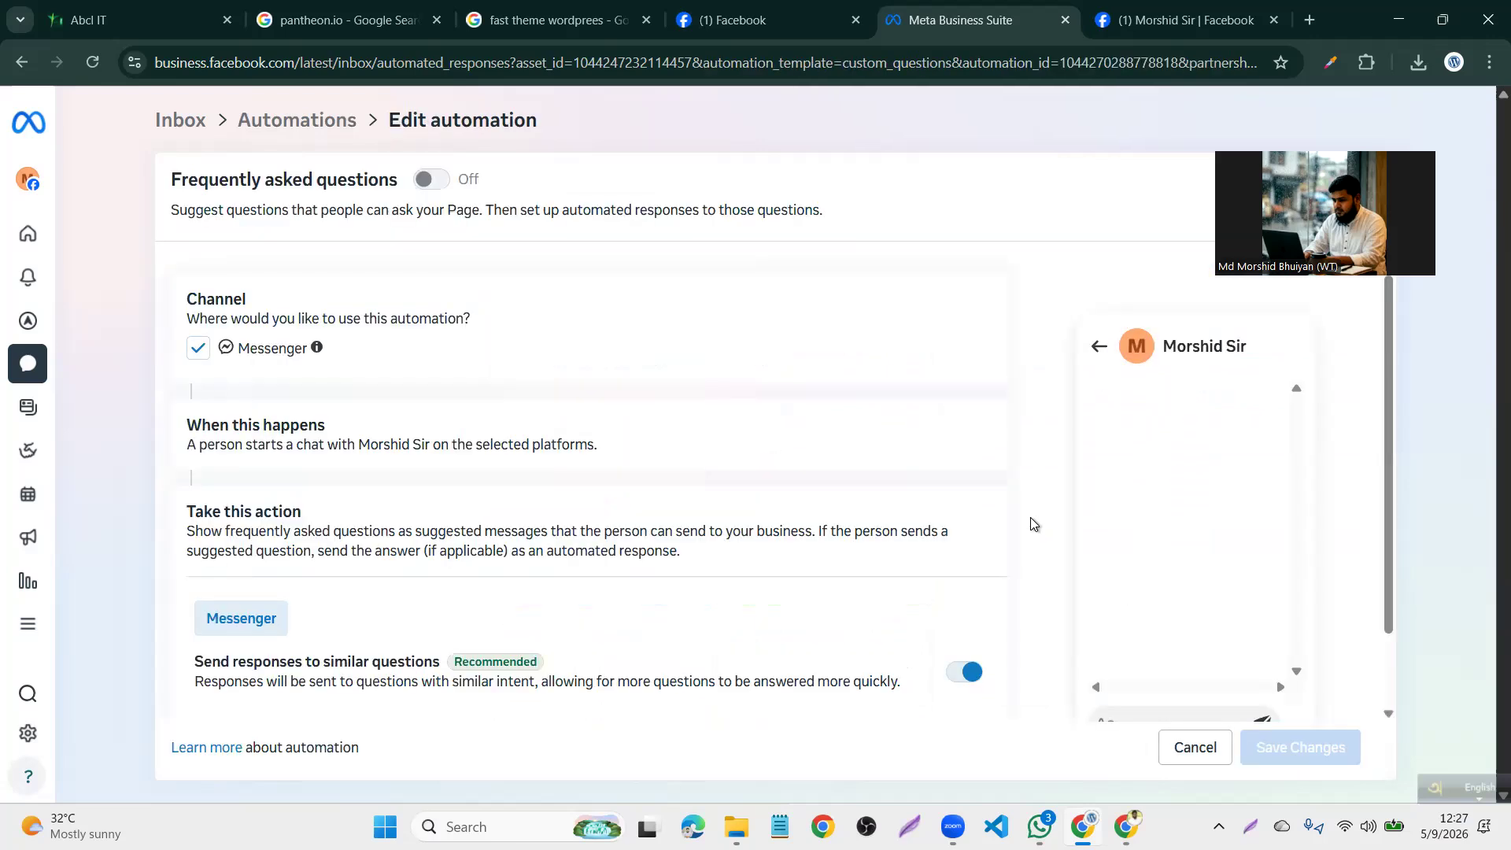
scroll(574, 435, down, 1)
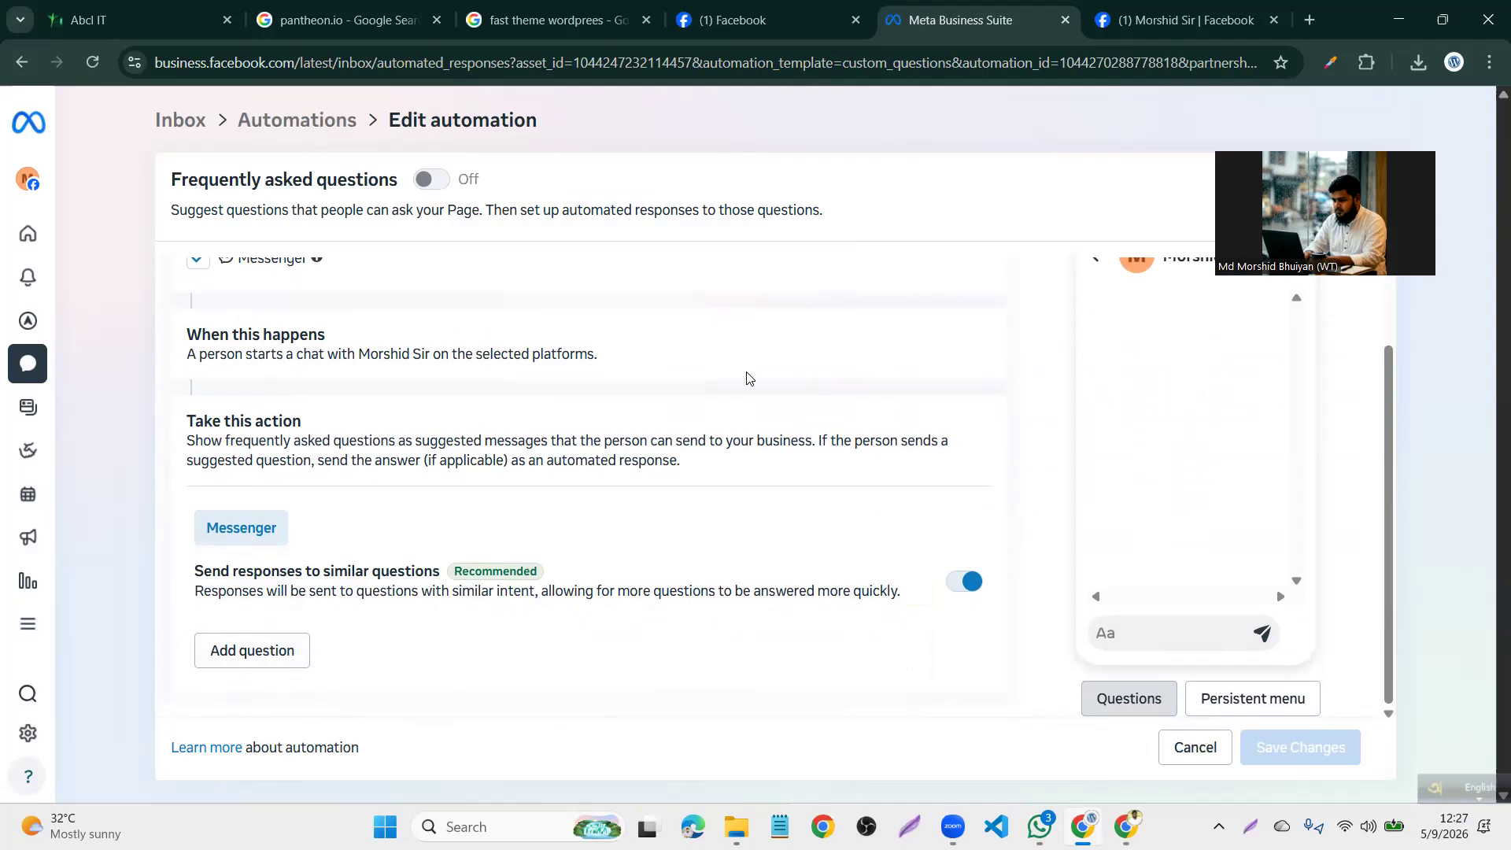
scroll(747, 378, up, 1)
scroll(747, 378, down, 1)
scroll(747, 378, up, 1)
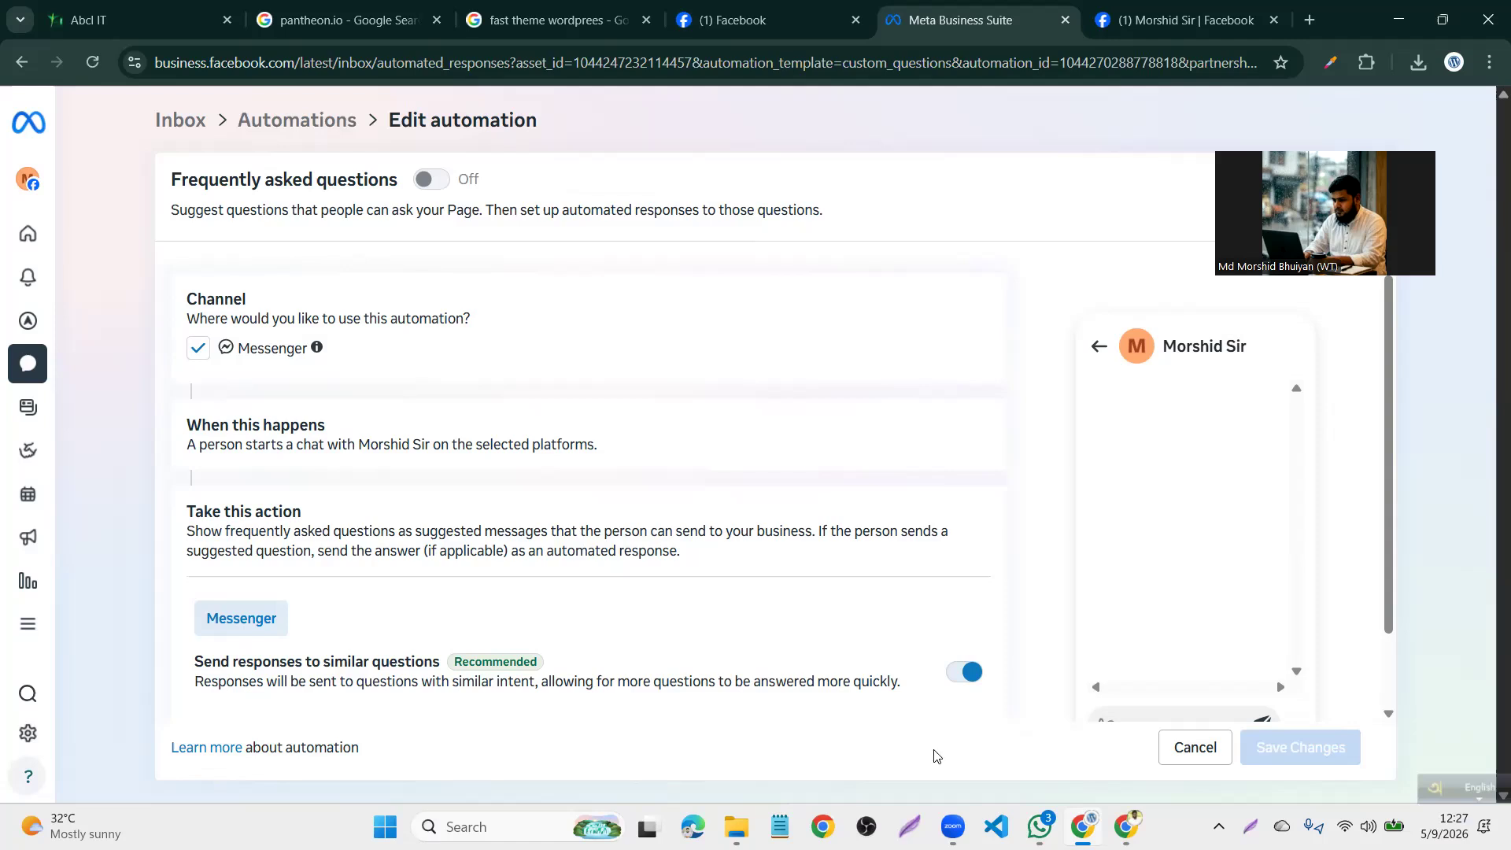
Switch to the Facebook tab and load the home feed via the logo
click(806, 25)
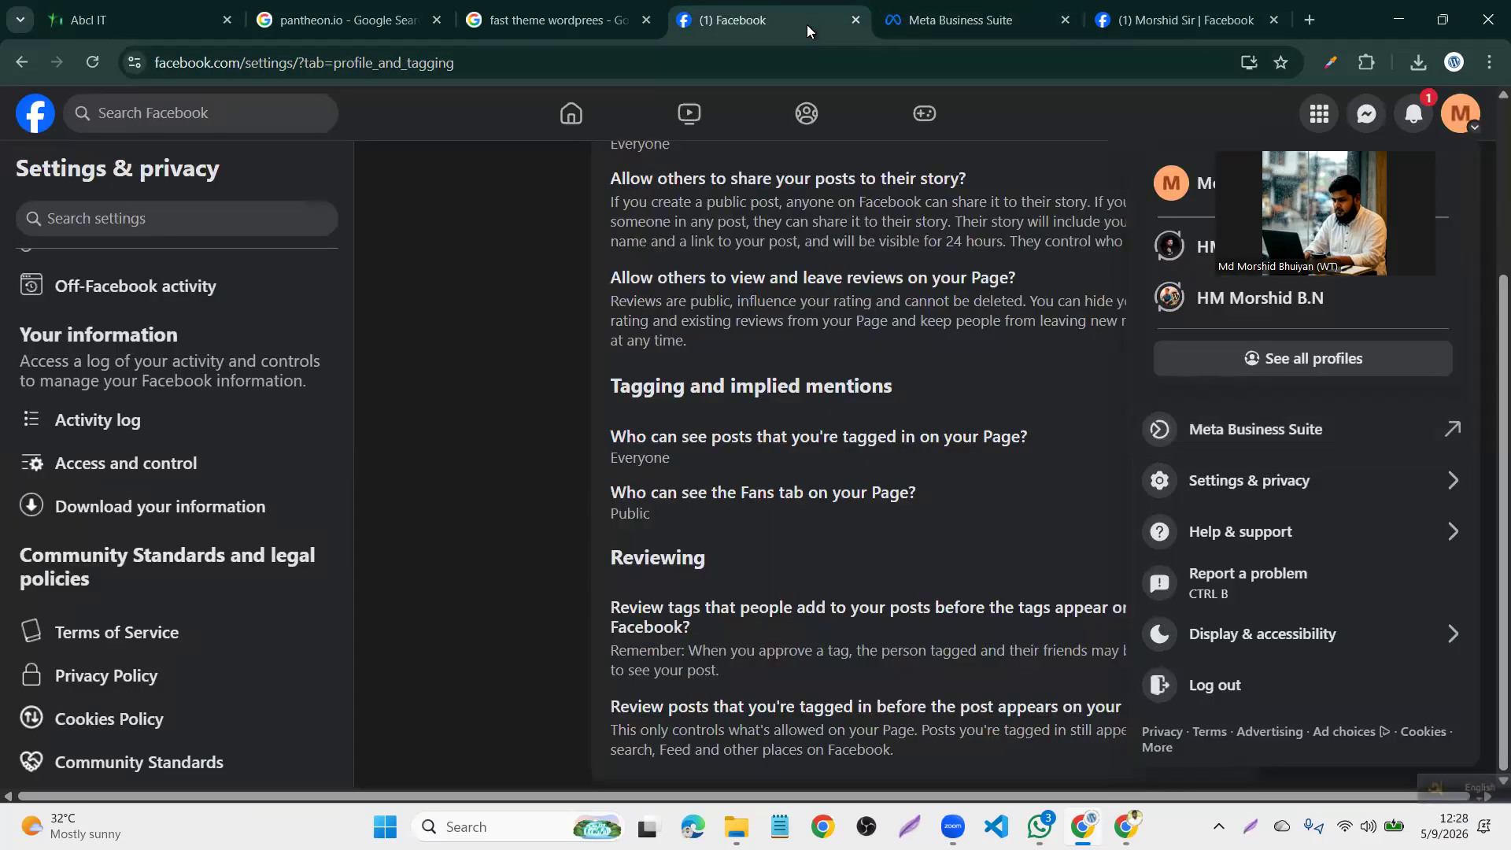
click(610, 95)
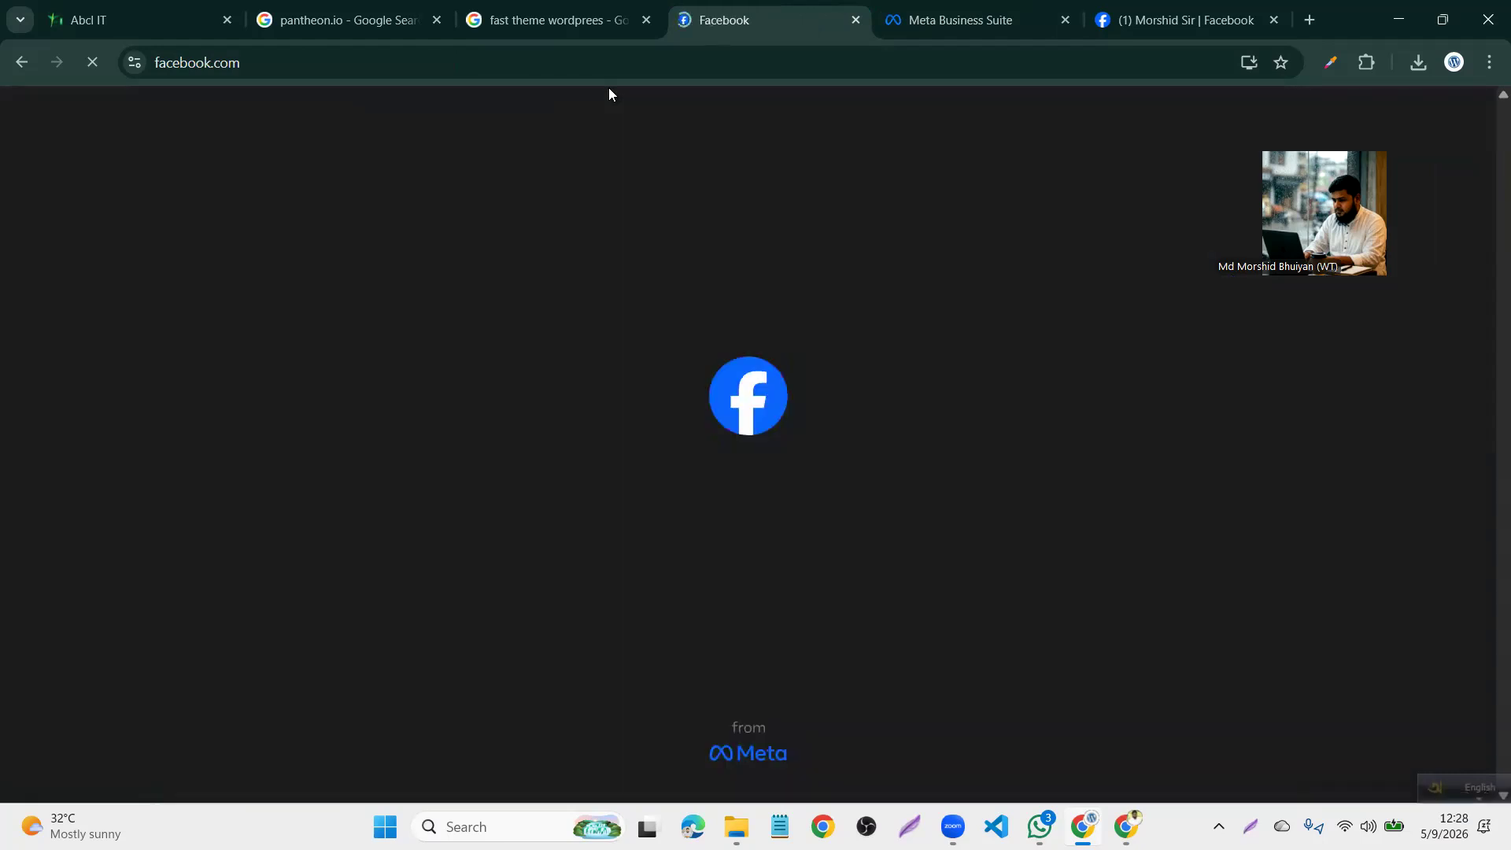